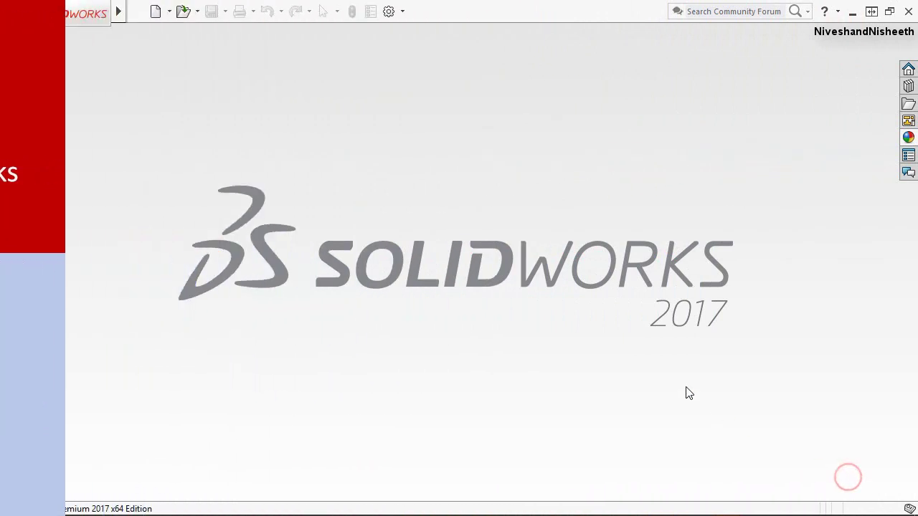
Create a new assembly document and load Frame1 from the Screw Gauge folder for insertion
click(154, 13)
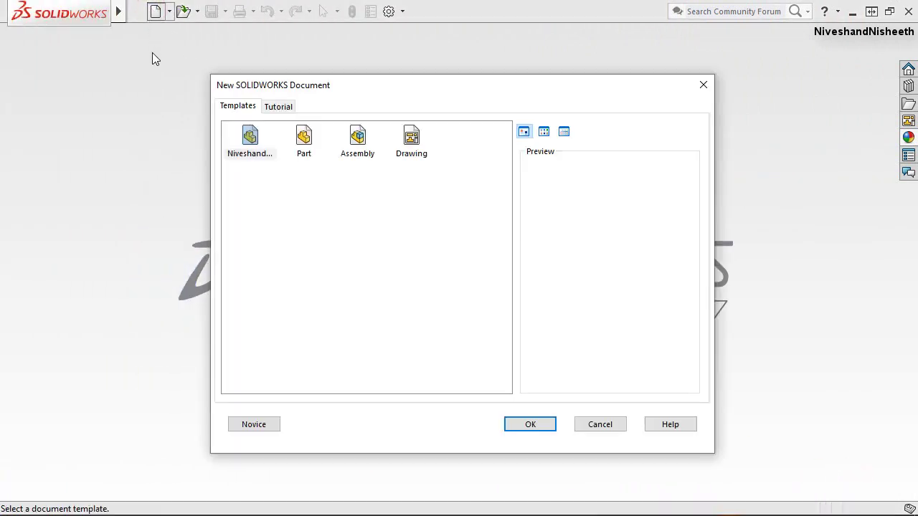
click(355, 140)
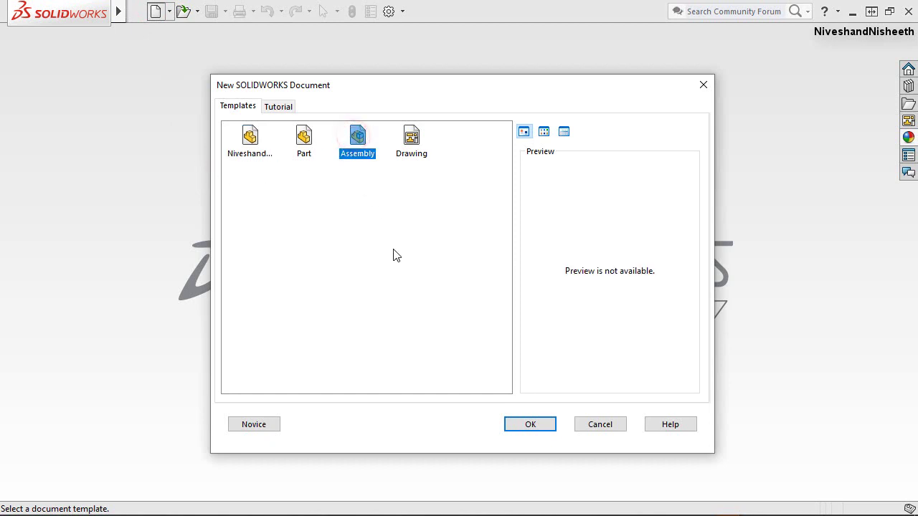
click(547, 426)
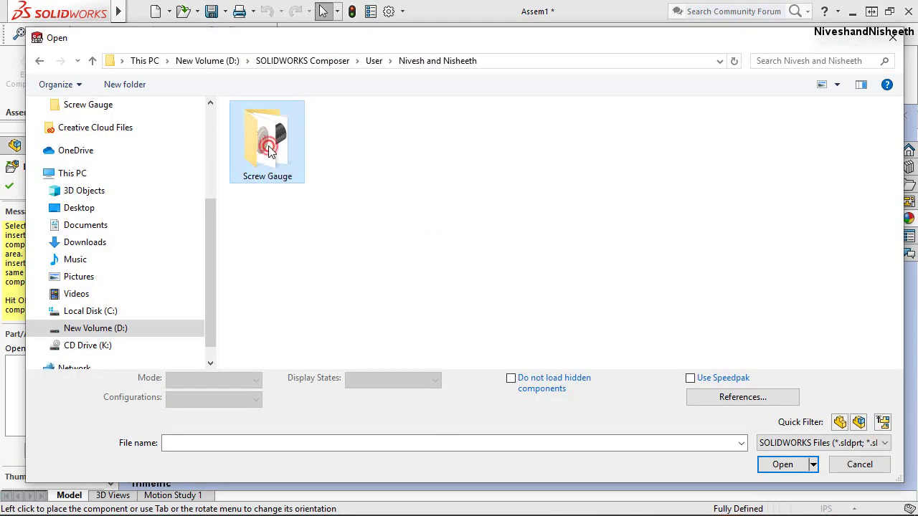
double_click(271, 151)
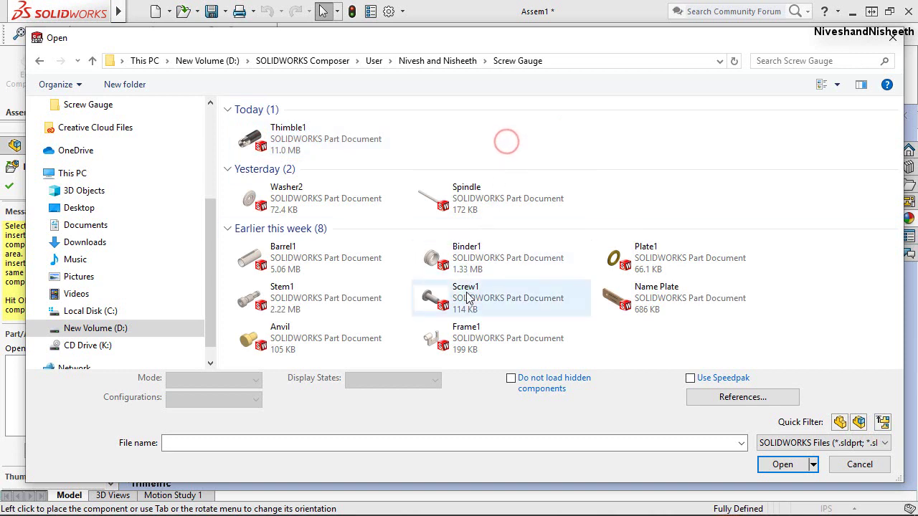
click(477, 343)
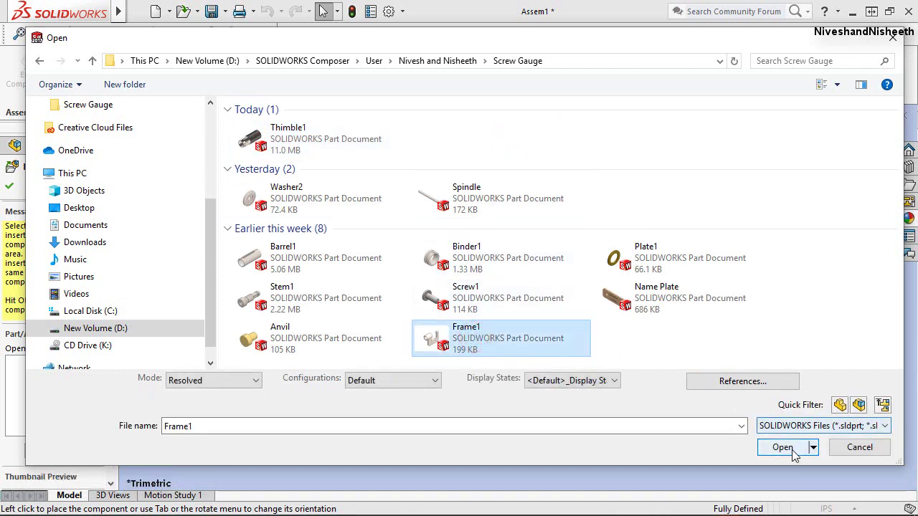
click(783, 445)
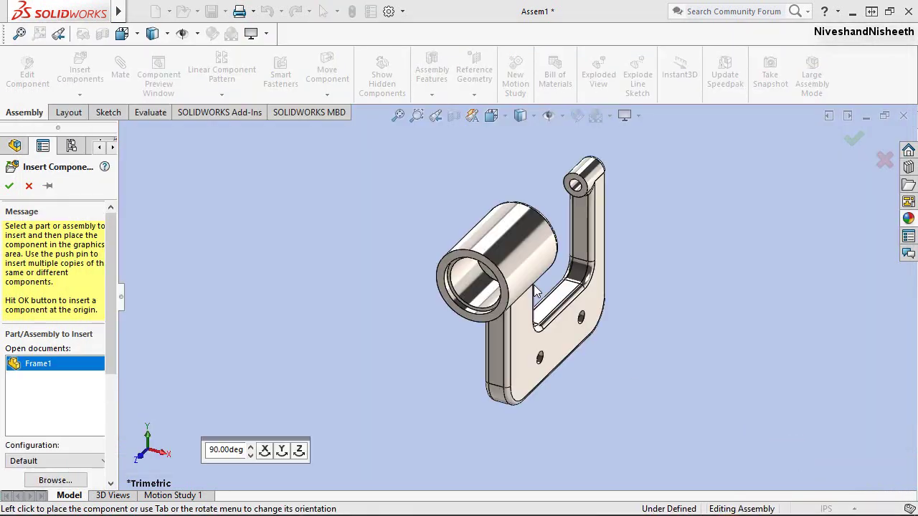
Show origins in the model and place Frame1 fixed at the assembly origin
click(563, 115)
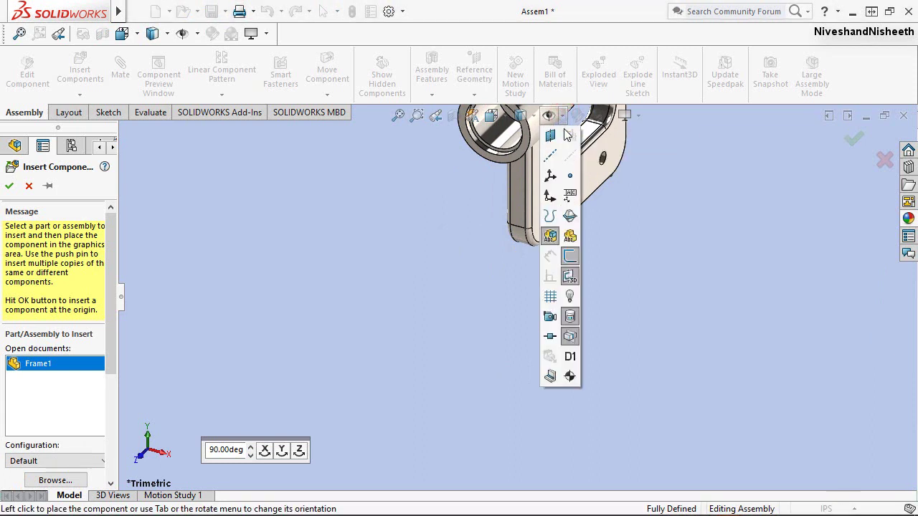
click(550, 176)
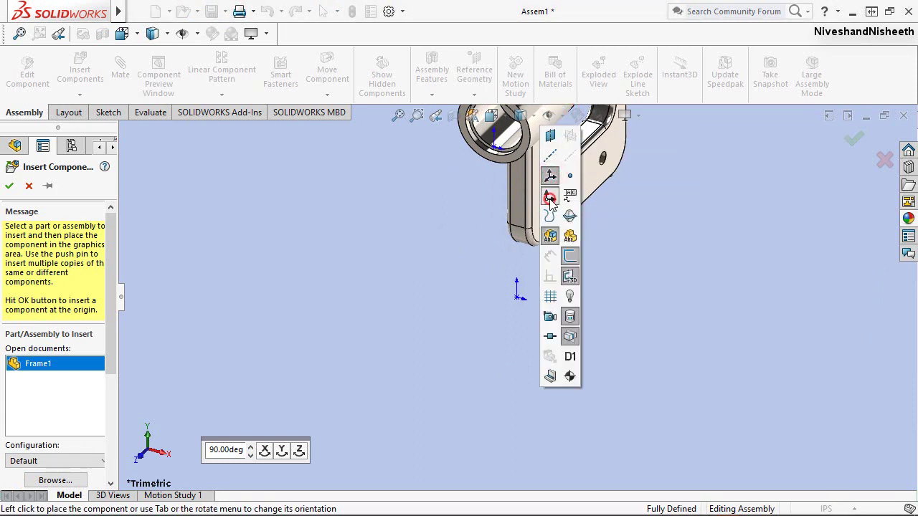
click(549, 199)
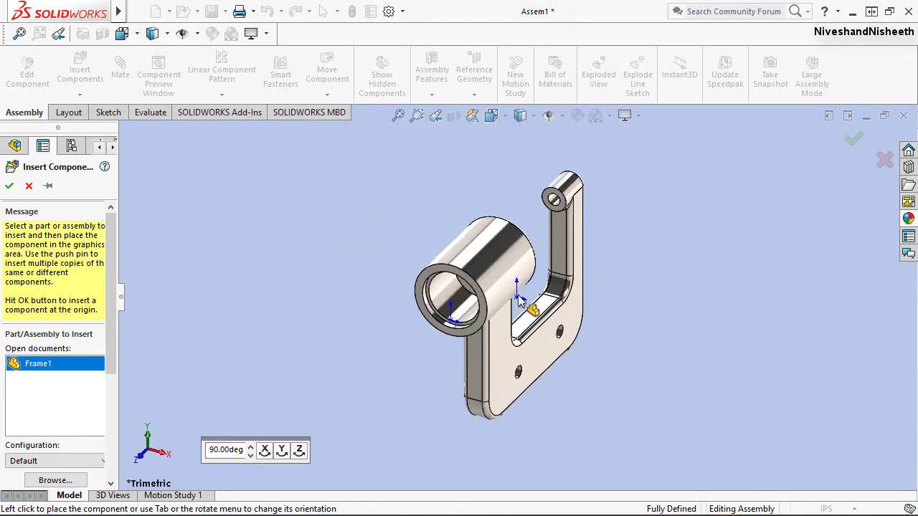
click(517, 296)
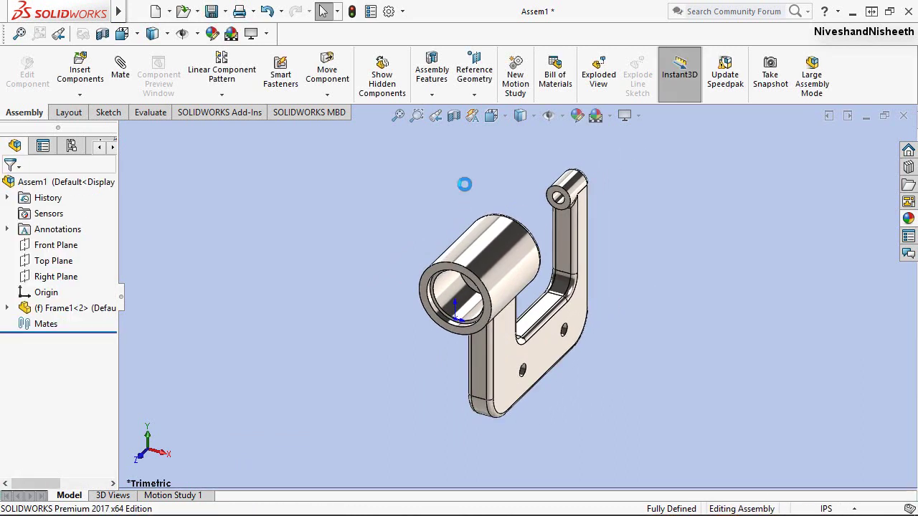
Switch to the isometric view and confirm the fixed Frame1 cannot be dragged
click(135, 38)
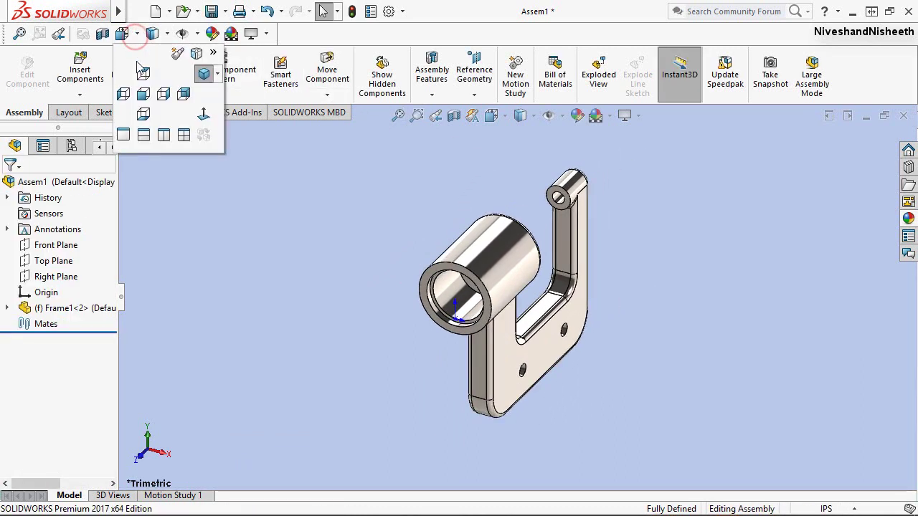
click(205, 76)
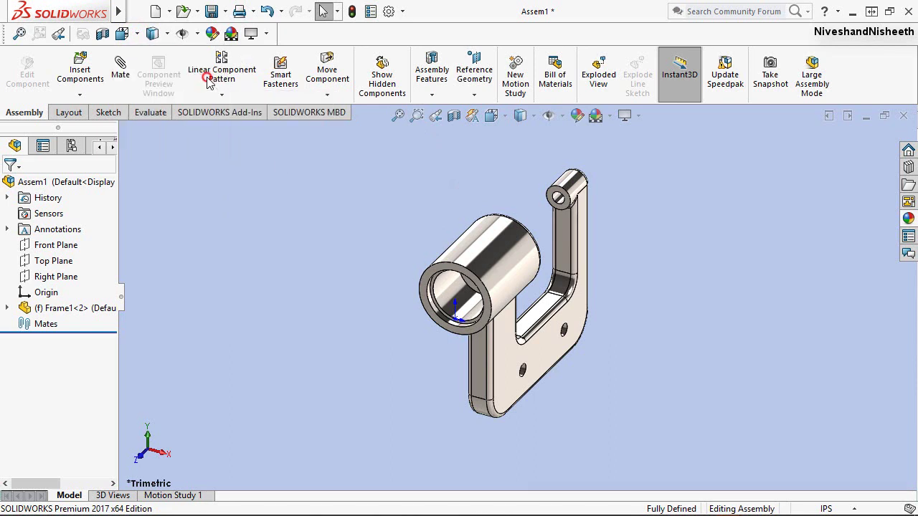
click(352, 225)
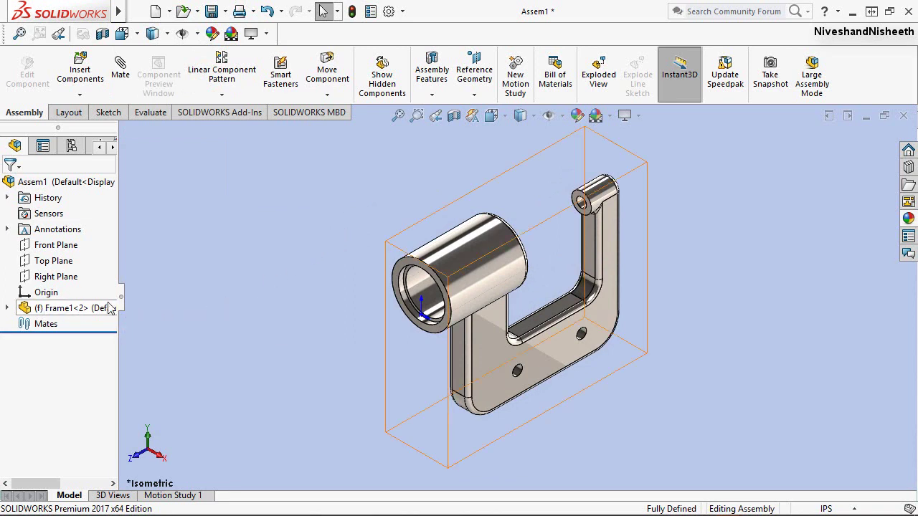
mouse_move(470, 259)
mouse_down()
mouse_move(504, 364)
mouse_move(454, 261)
mouse_up()
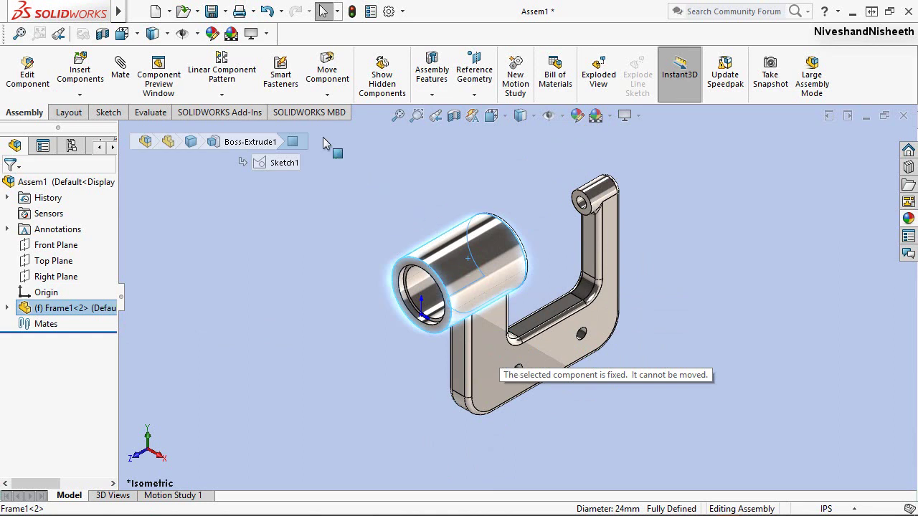
drag(322, 141, 211, 14)
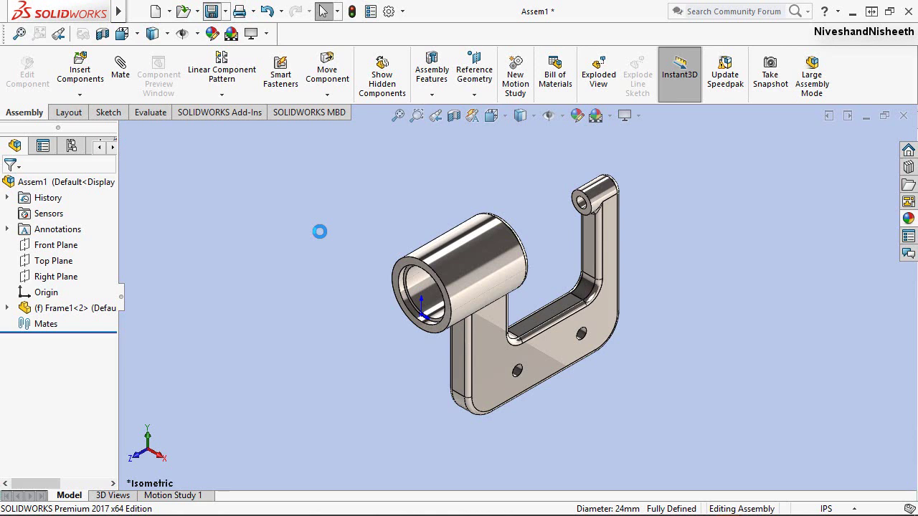
Replace the file name with Frame_Subassembly and save the assembly
key(BackSpace)
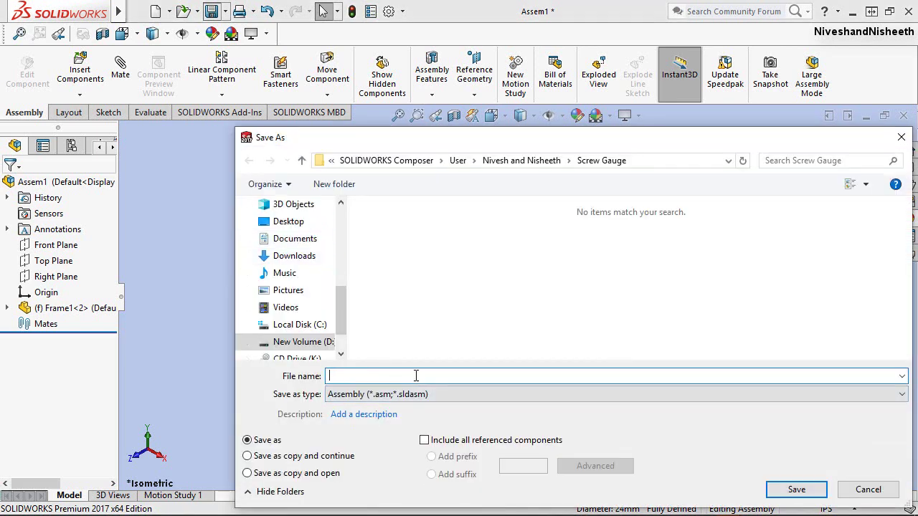
text(Frame)
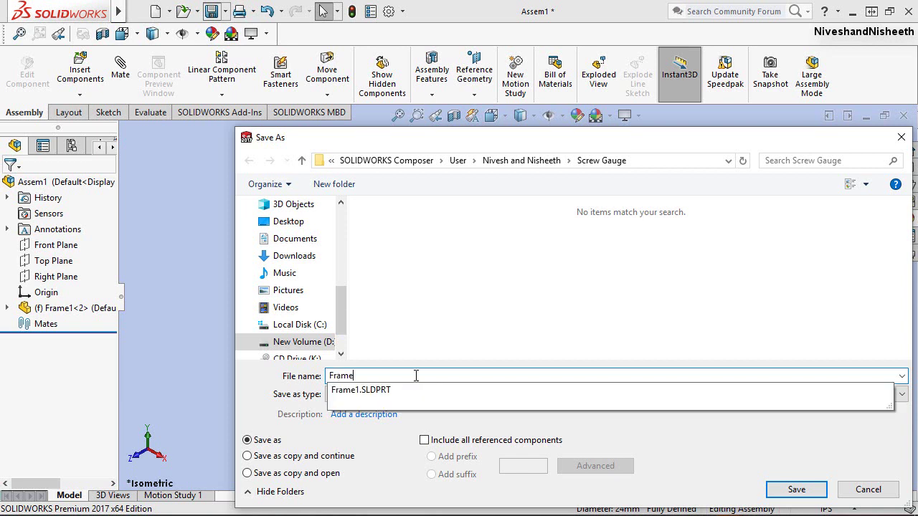
text(_Subassembly)
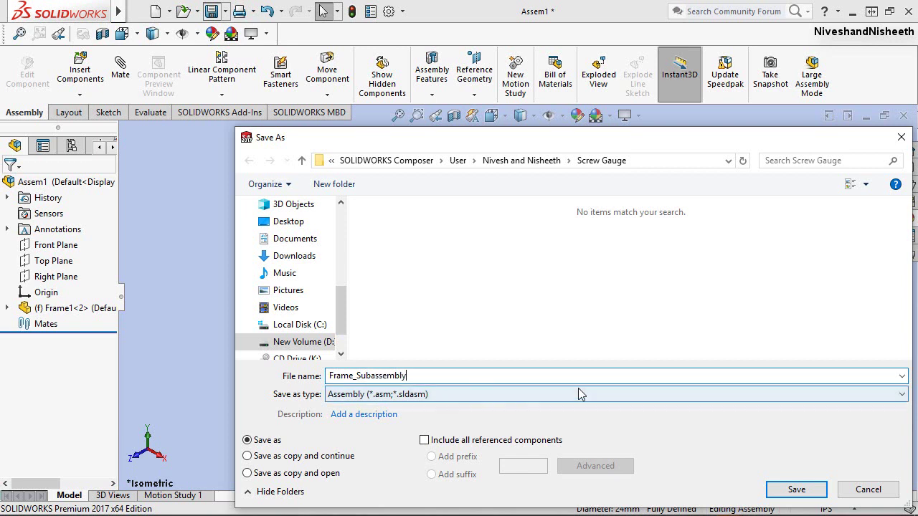
click(789, 488)
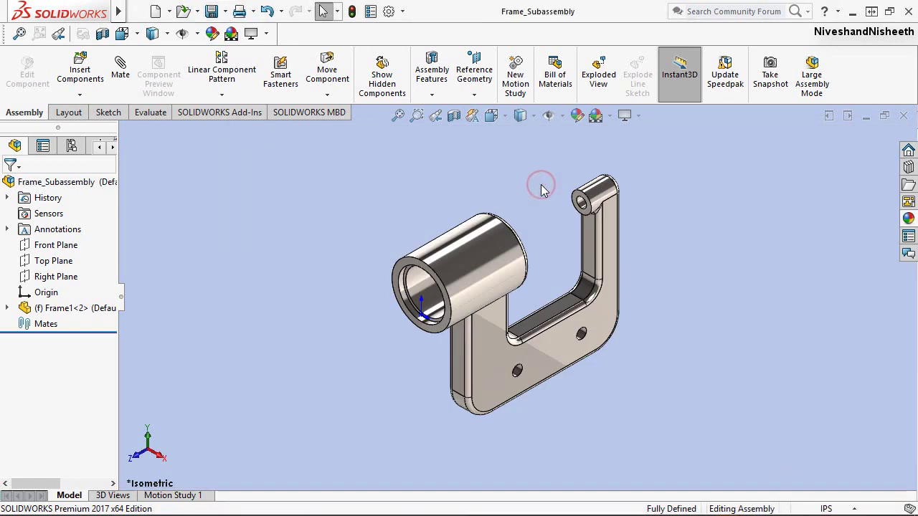
Turn off RealView Graphics shading
click(675, 222)
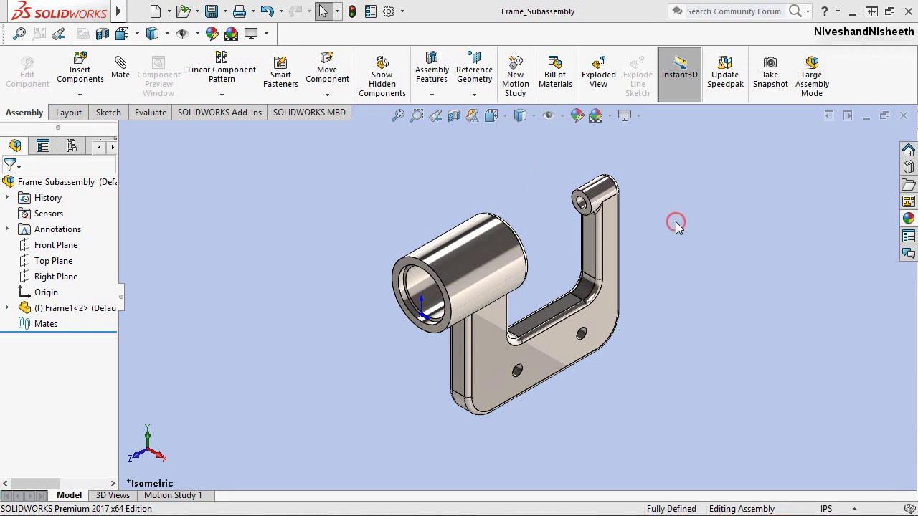
click(637, 119)
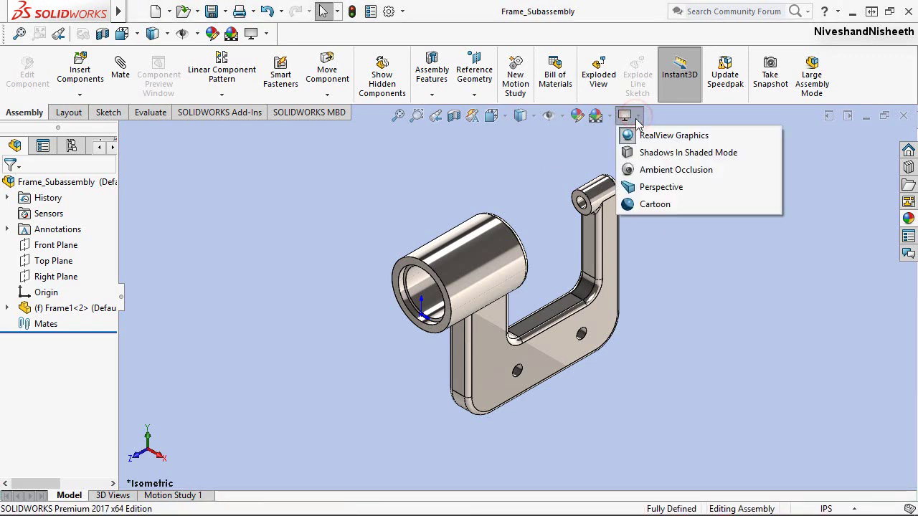
click(629, 136)
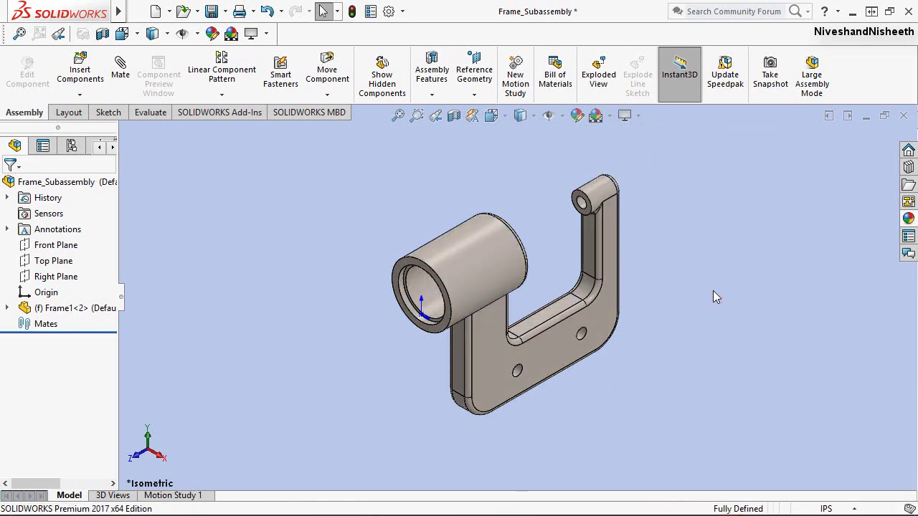
Insert the Anvil part and place it floating beside the frame
click(81, 68)
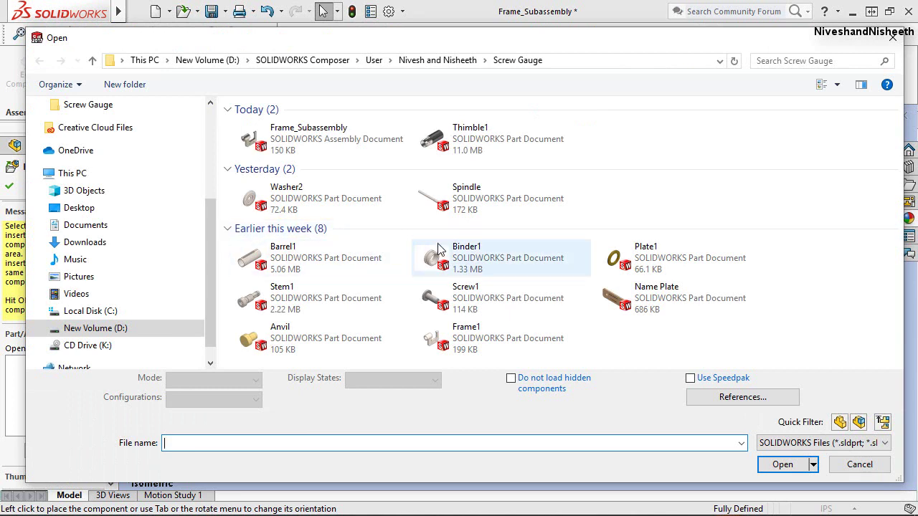
click(291, 333)
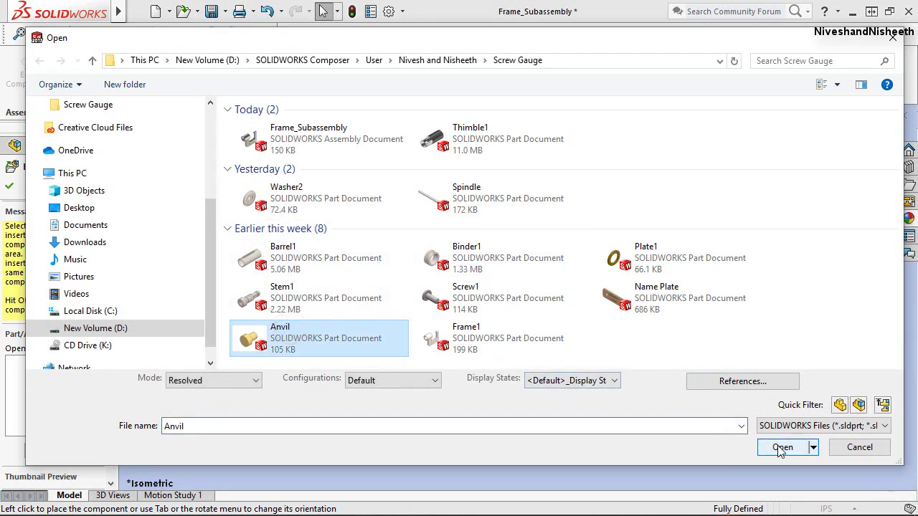
click(780, 448)
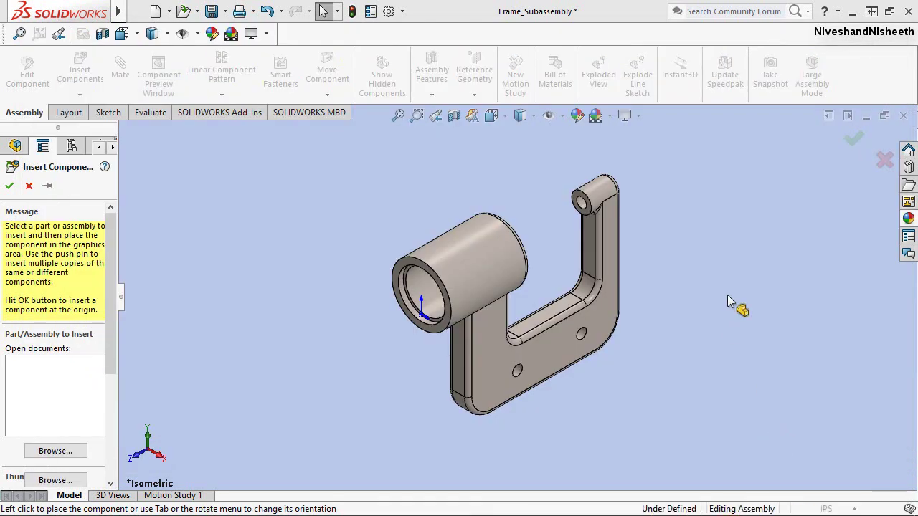
scroll(595, 179, down, 2)
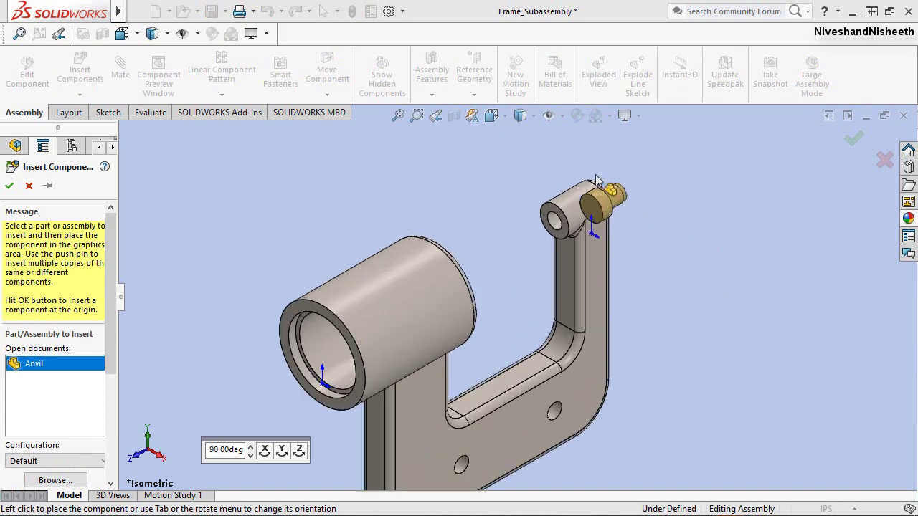
scroll(595, 179, down, 2)
scroll(573, 184, down, 1)
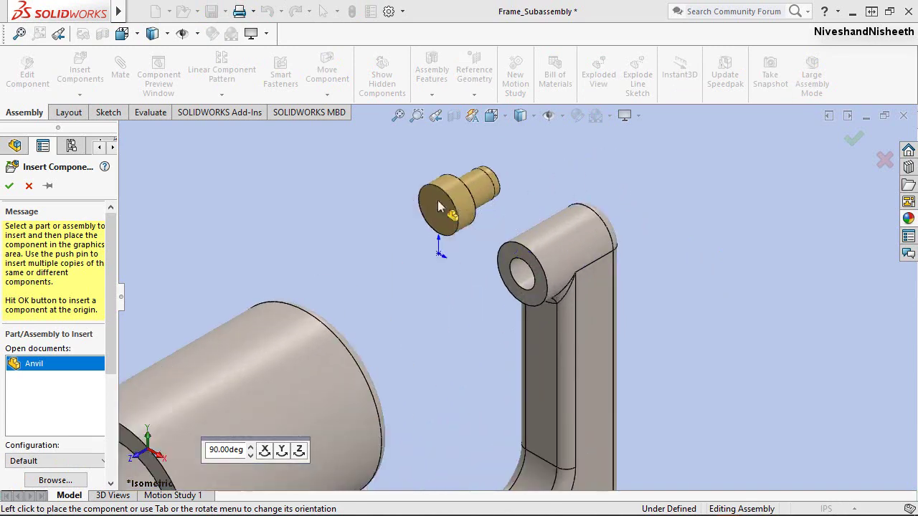
click(503, 186)
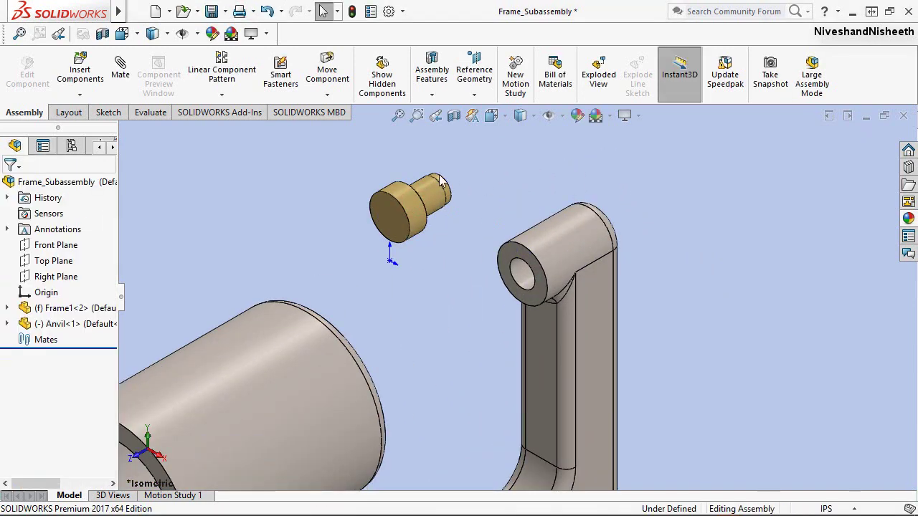
Mate the anvil pin's cylindrical face concentric with the Frame1 bore, with rotation locked
click(119, 65)
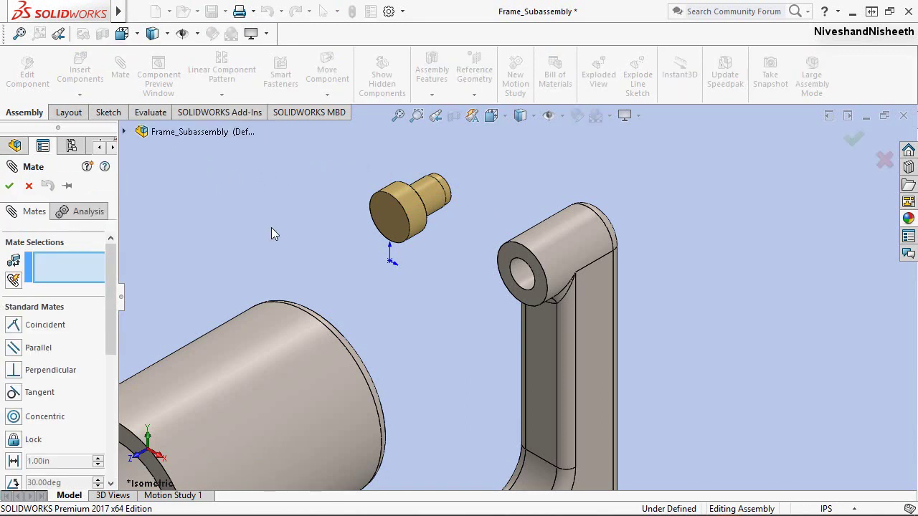
scroll(394, 158, down, 2)
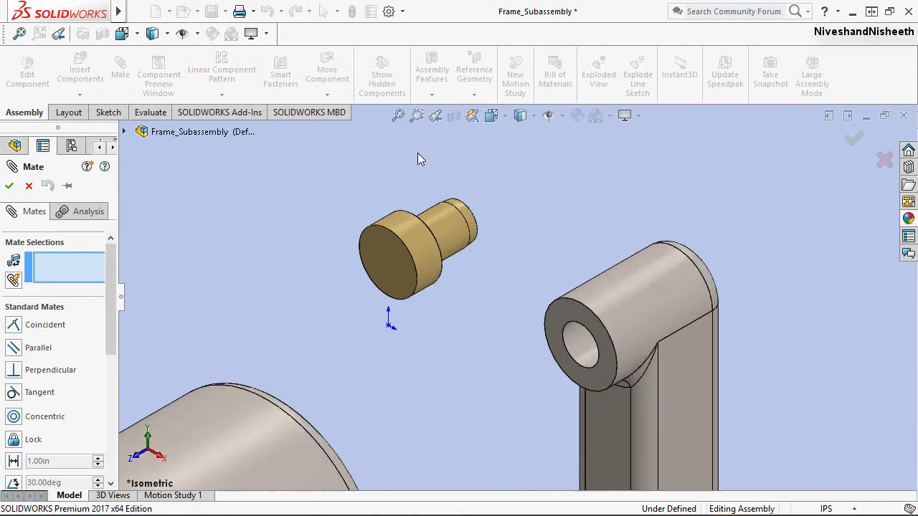
click(441, 228)
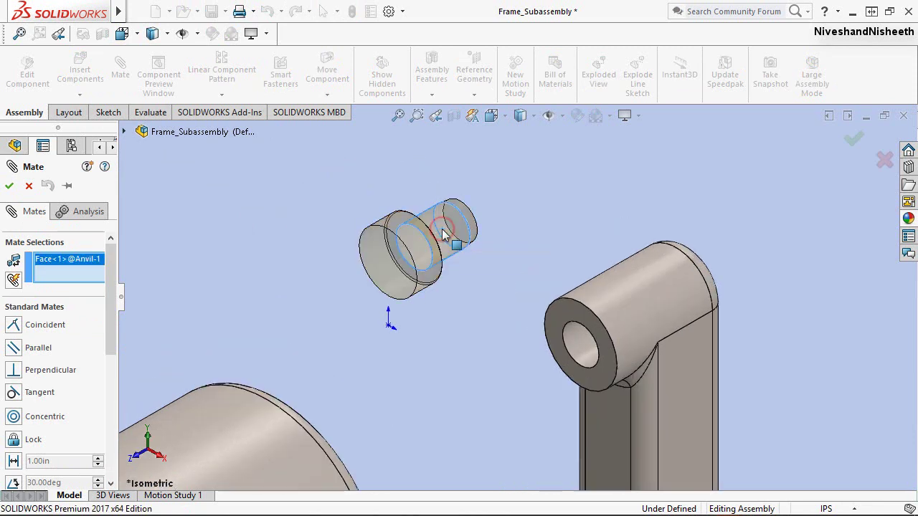
click(588, 357)
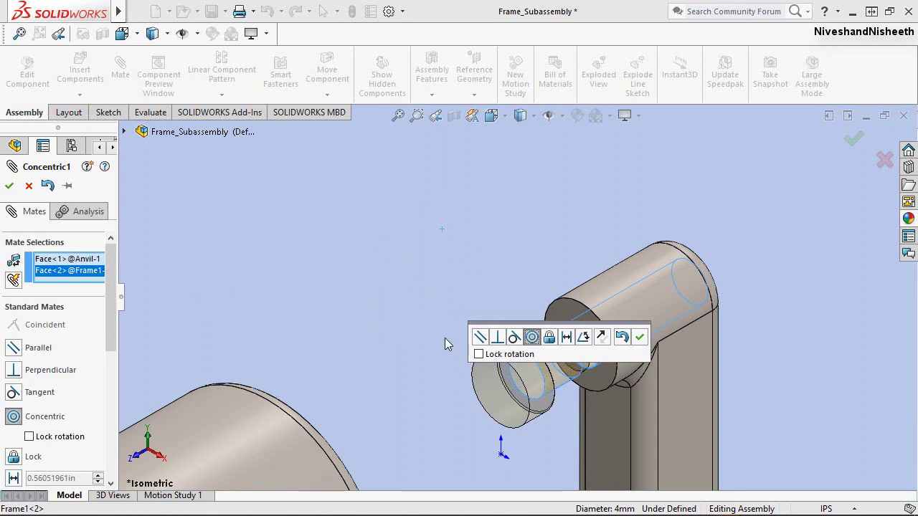
click(479, 355)
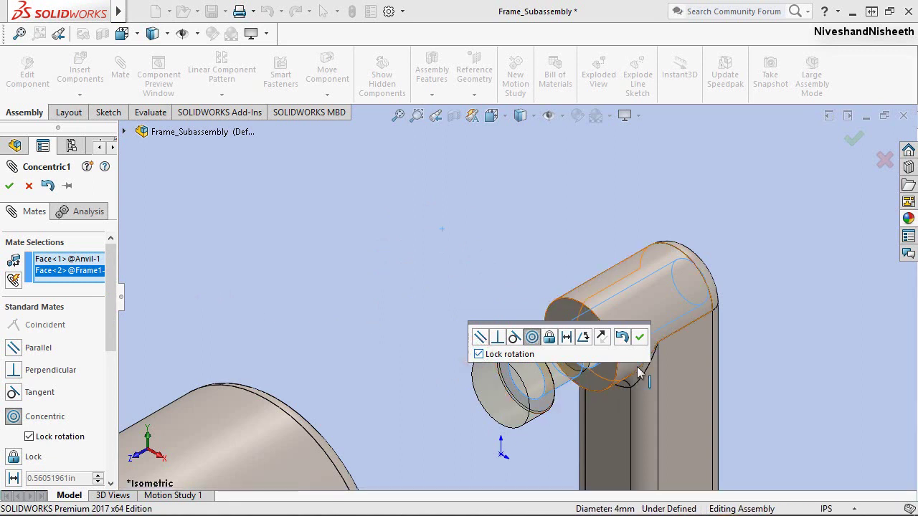
click(638, 336)
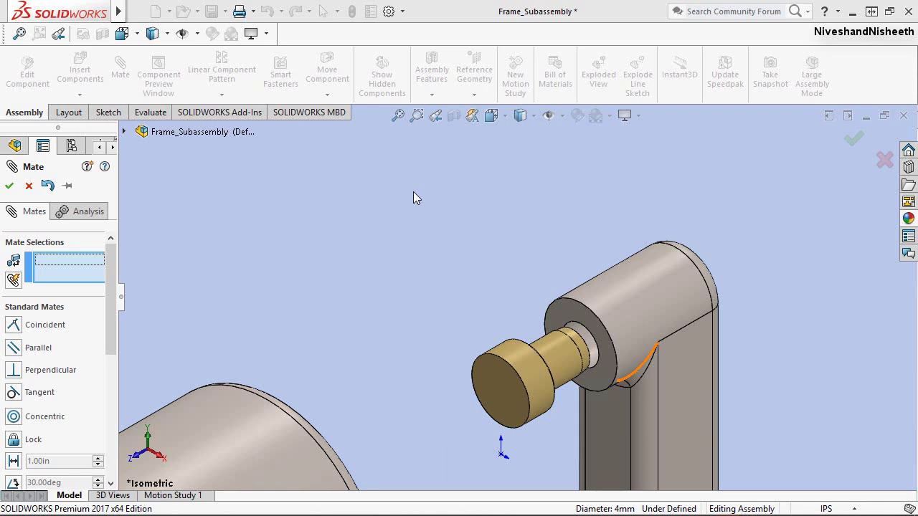
key(Escape)
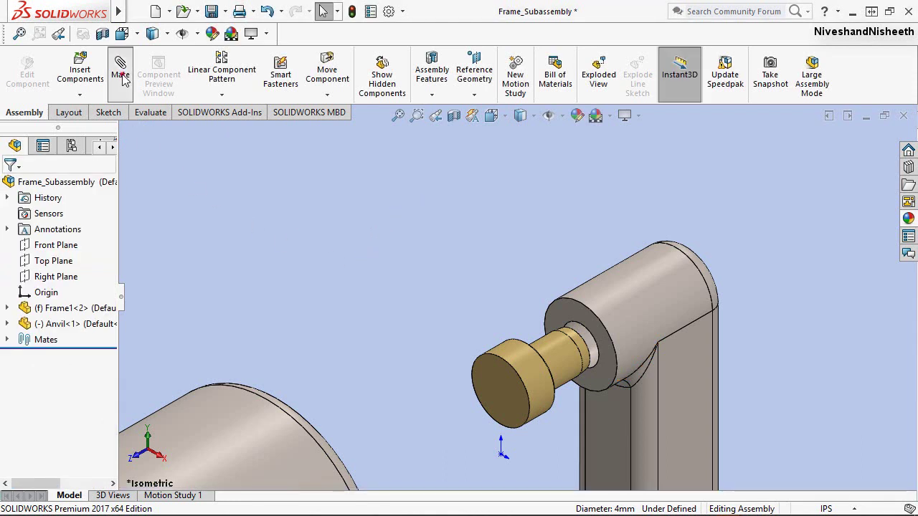
Add a Coincident mate between the frame's end face and the anvil shoulder face
click(122, 75)
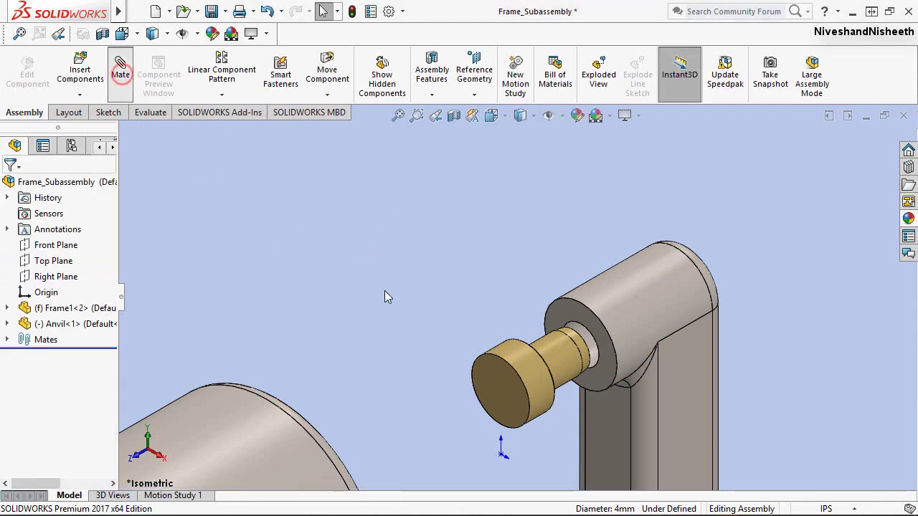
click(565, 319)
middle_drag(568, 387, 539, 356)
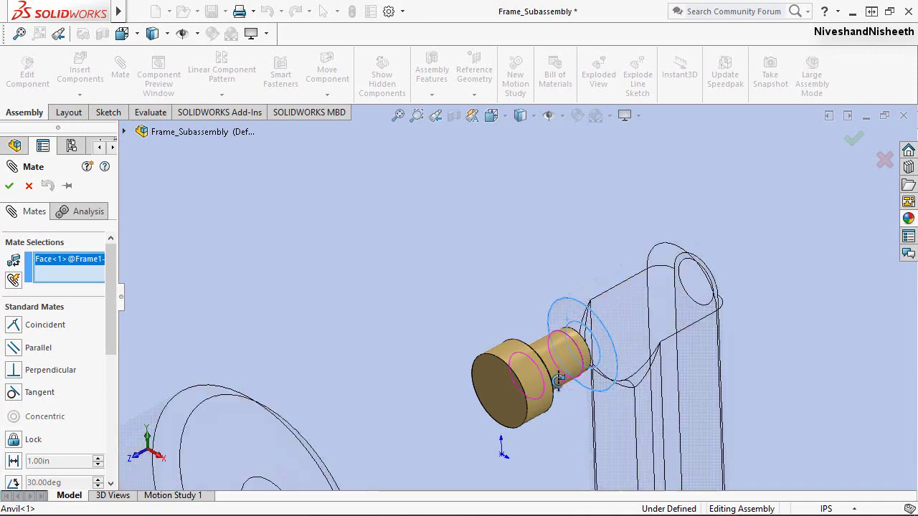
scroll(539, 357, down, 3)
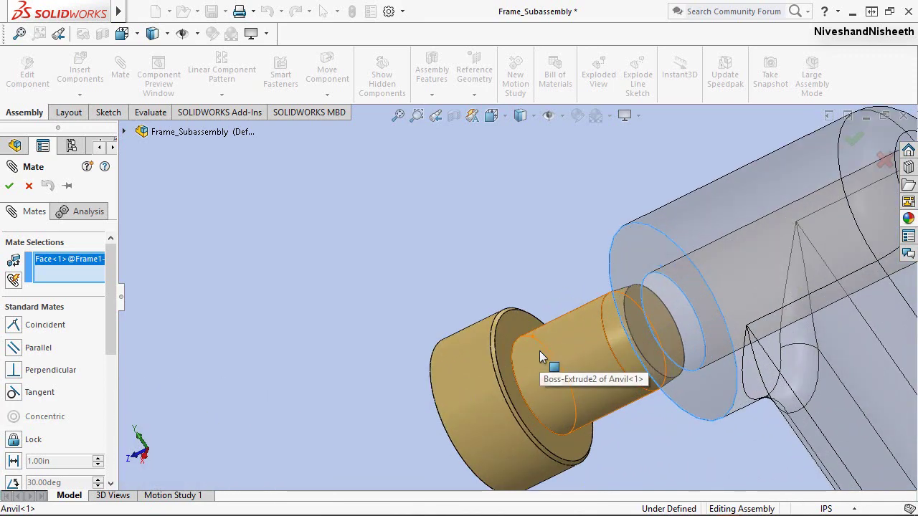
click(508, 345)
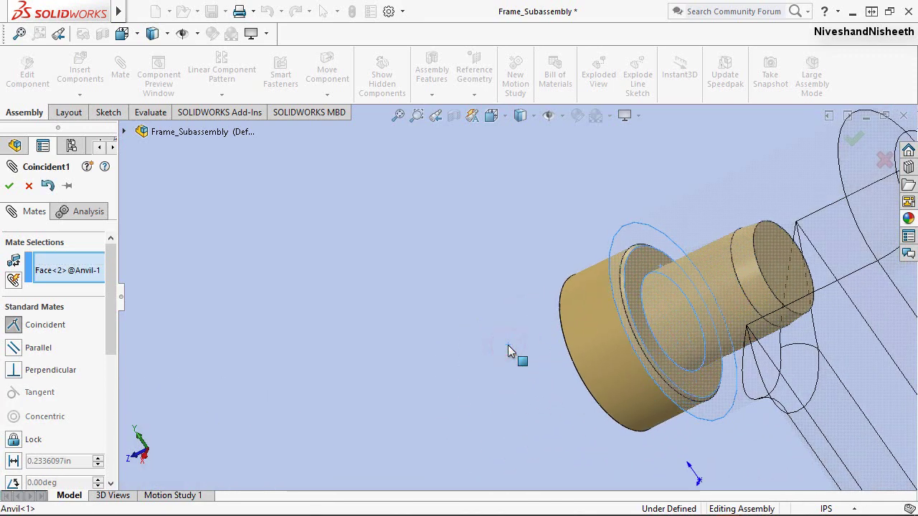
click(10, 186)
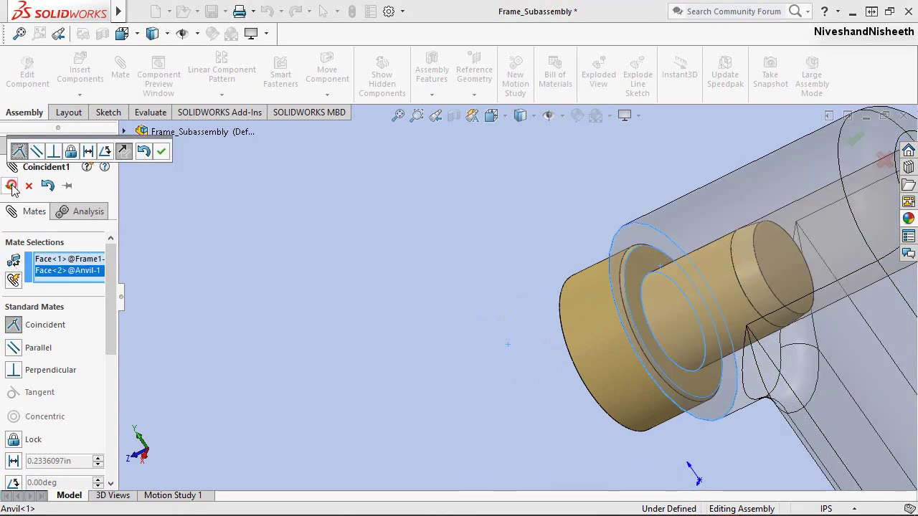
key(Escape)
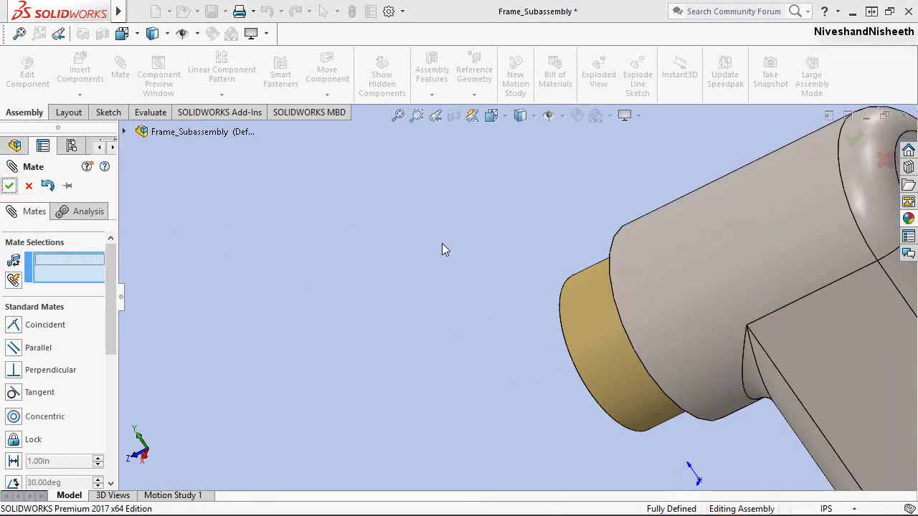
Restore the previous view, zoom to fit, save the assembly and hide the origins
click(434, 116)
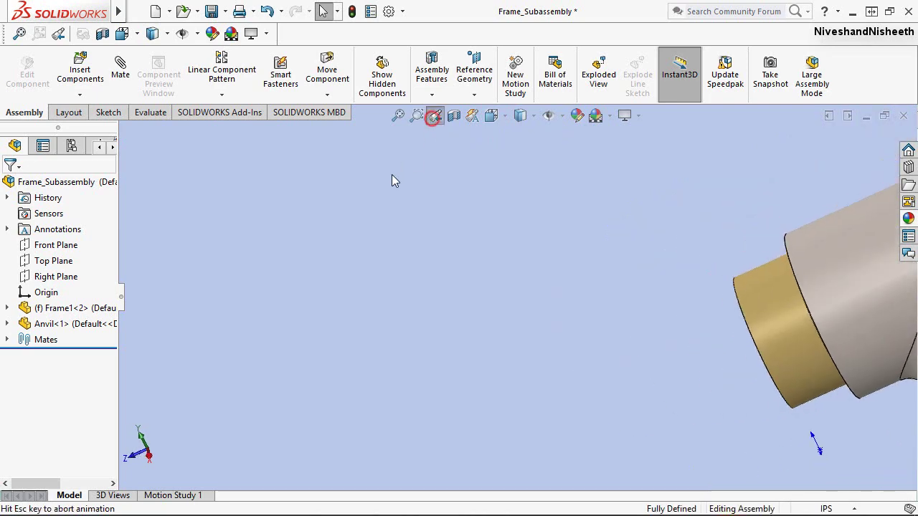
click(398, 116)
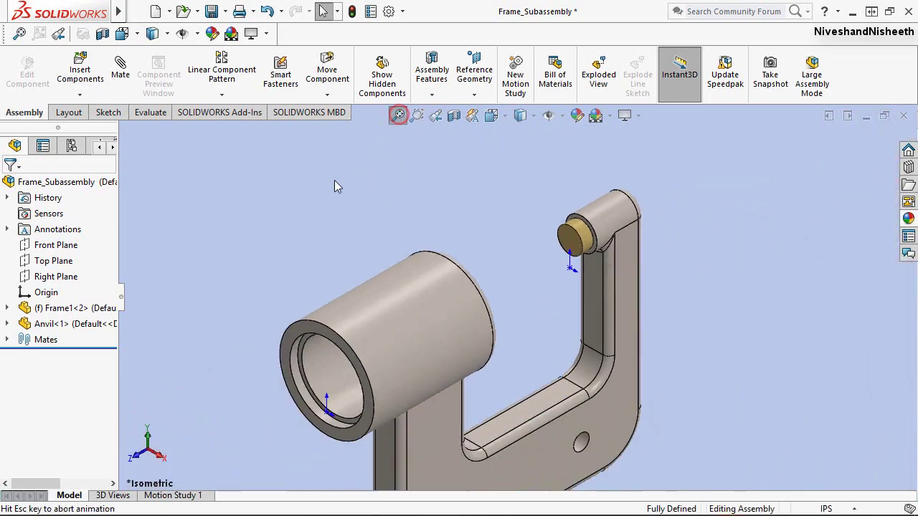
click(212, 12)
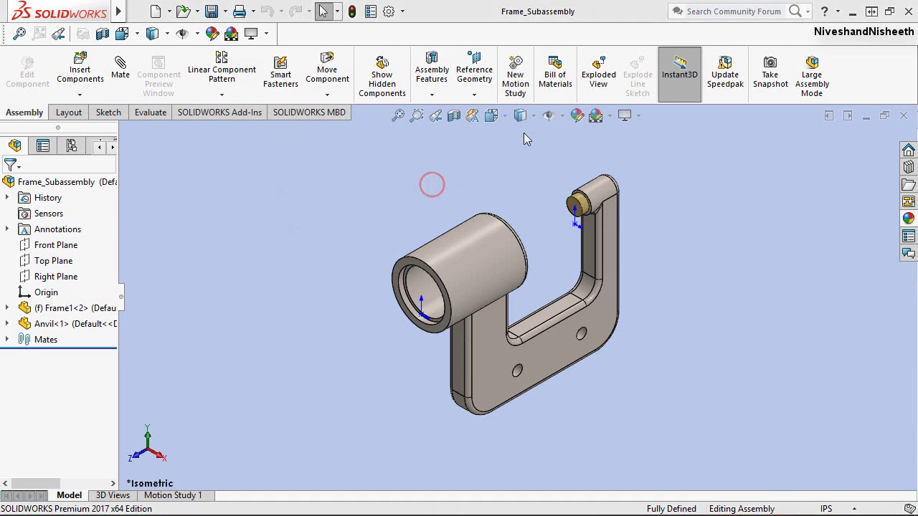
click(564, 115)
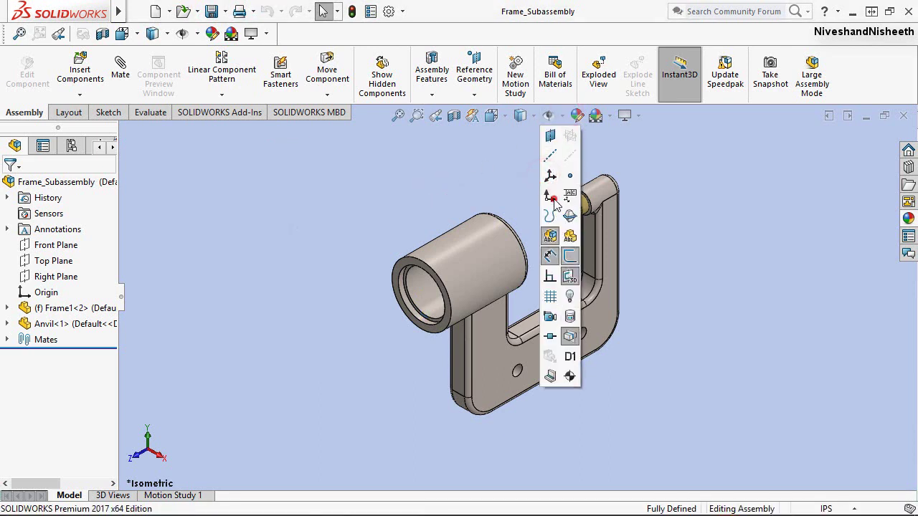
click(550, 198)
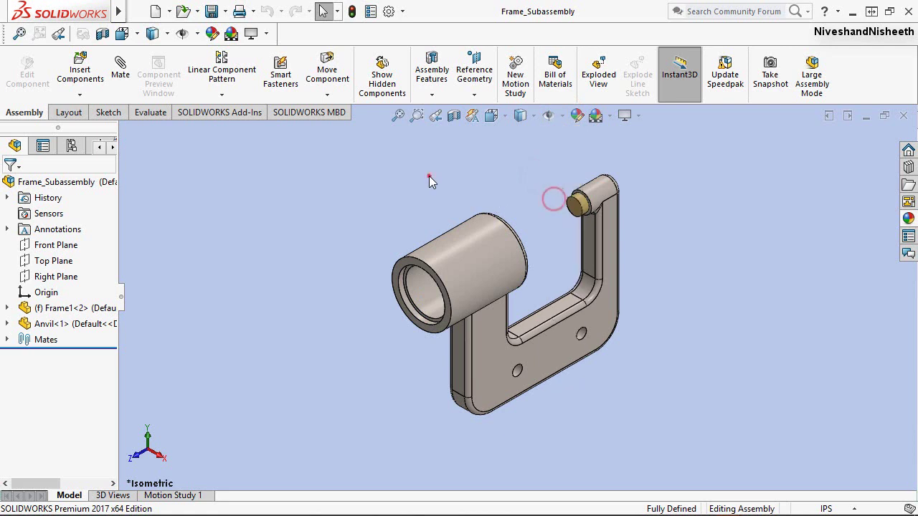
Insert Name Plate, rotating it about Y four times, and place it left of the frame
click(80, 80)
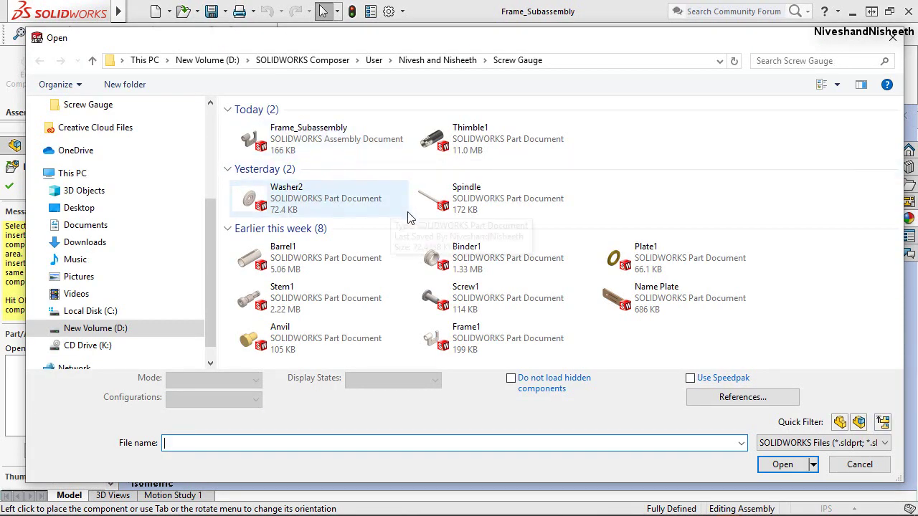
click(640, 289)
double_click(640, 289)
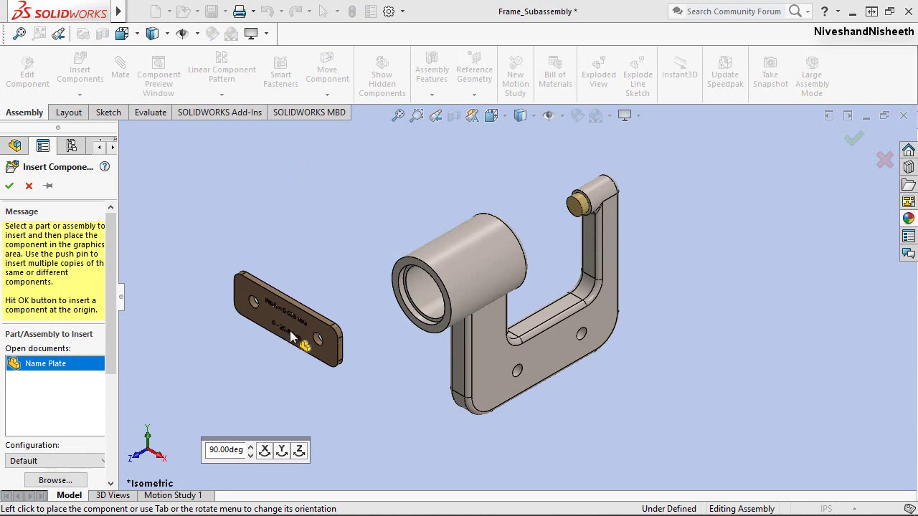
click(281, 449)
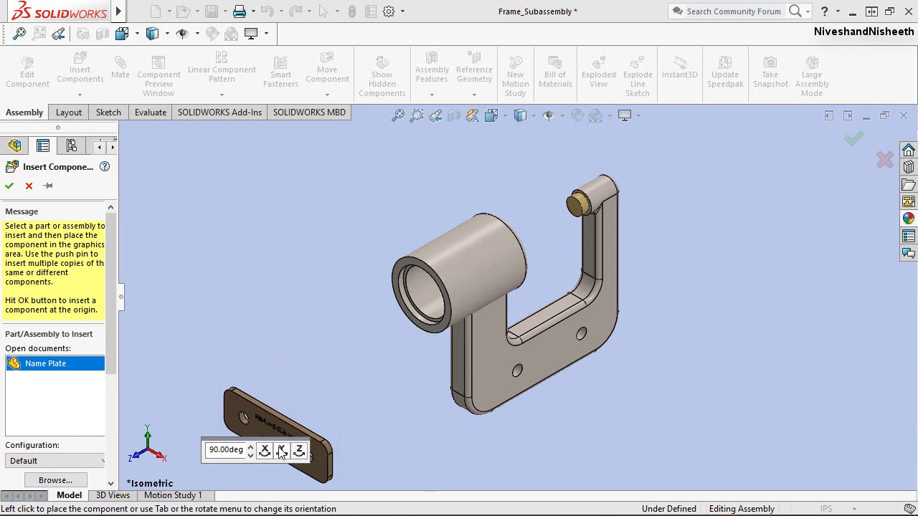
click(281, 450)
click(281, 449)
click(281, 450)
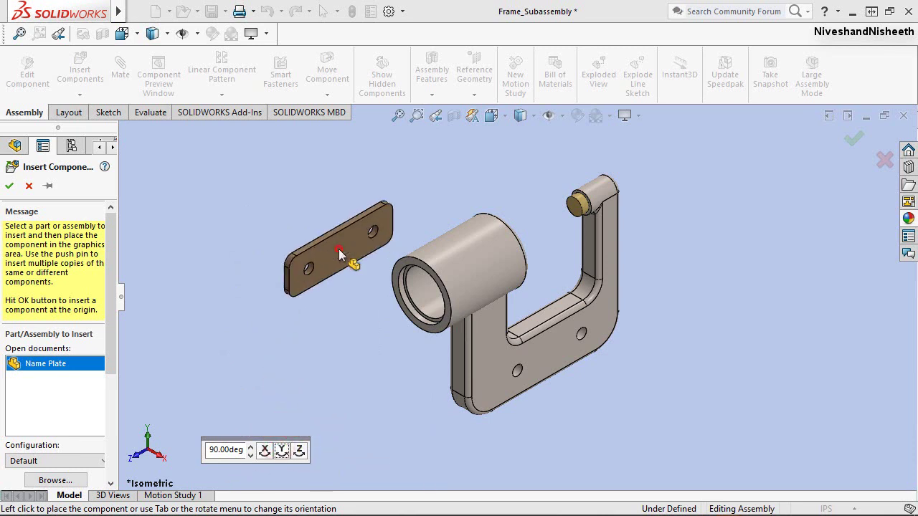
click(322, 191)
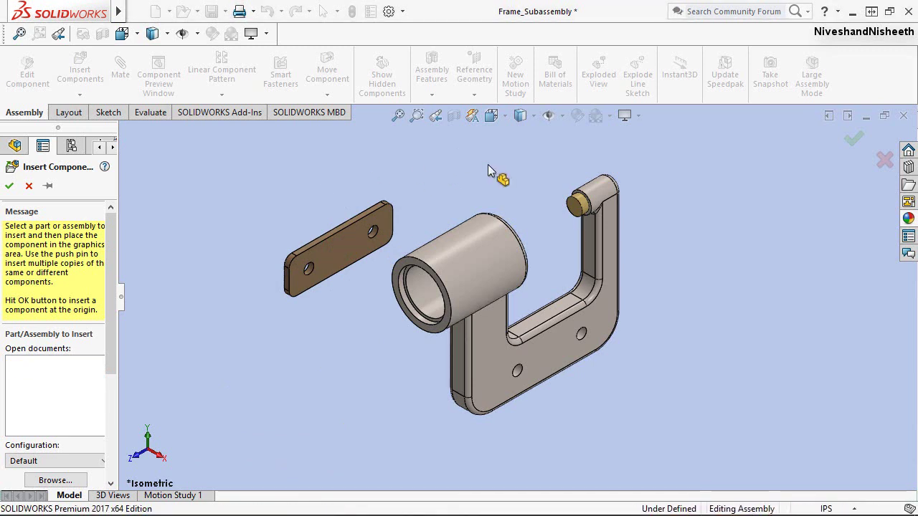
click(492, 116)
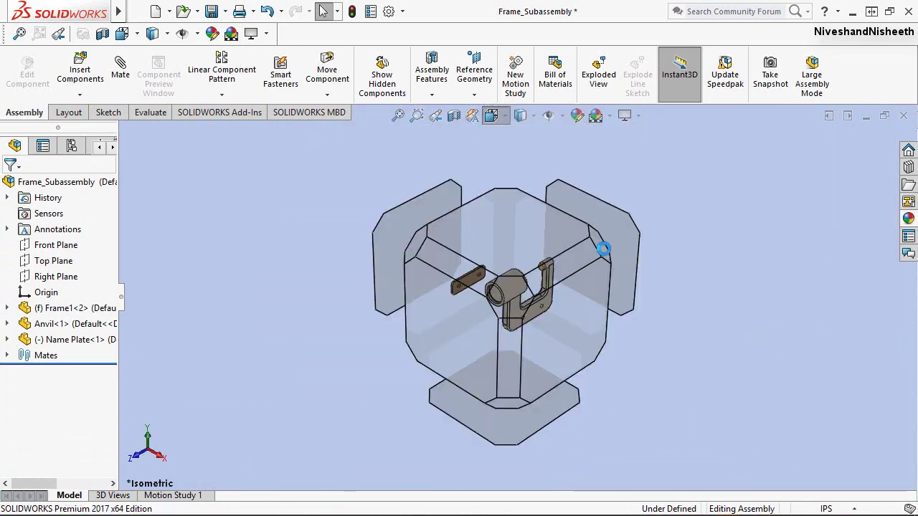
Open the Frame1 part in its own window from the assembly
click(604, 252)
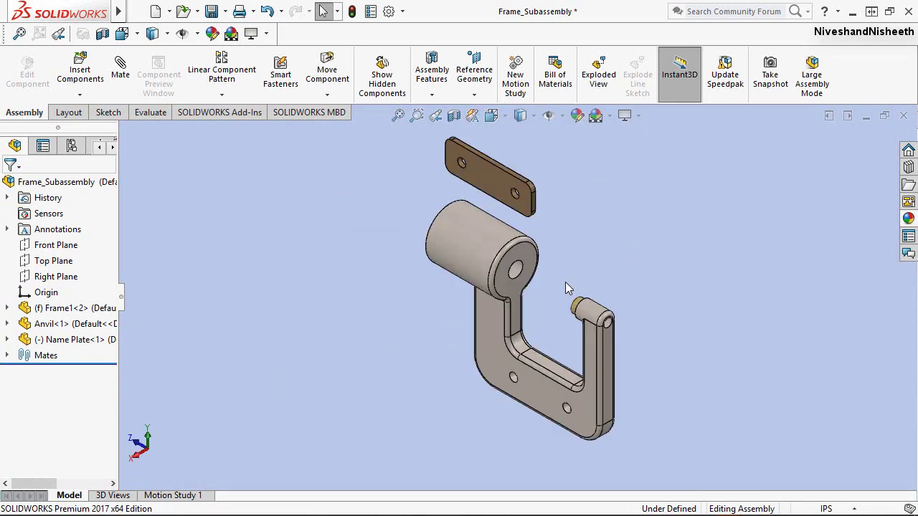
scroll(562, 269, down, 3)
scroll(532, 275, down, 1)
click(386, 241)
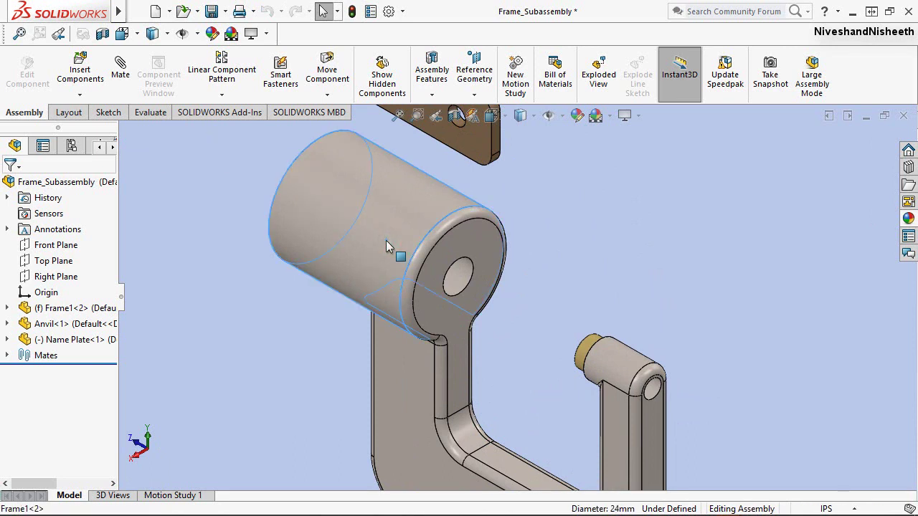
right_click(386, 240)
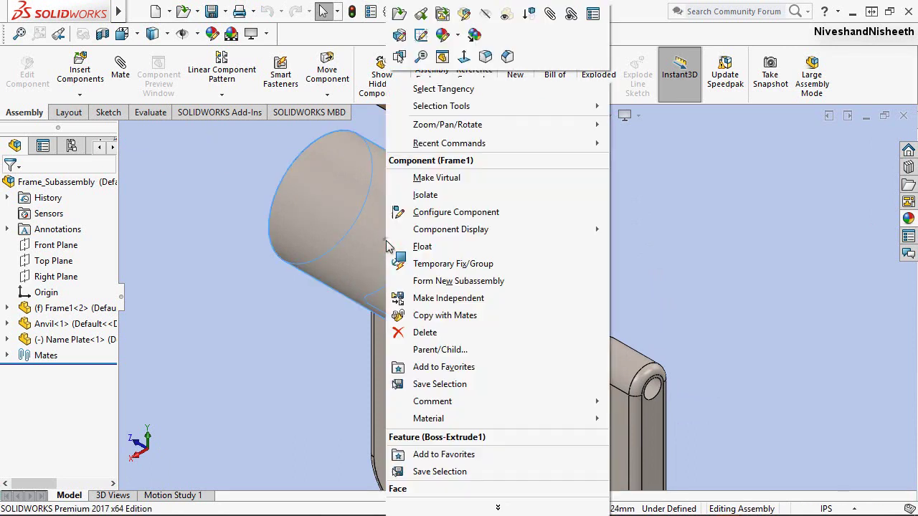
click(424, 20)
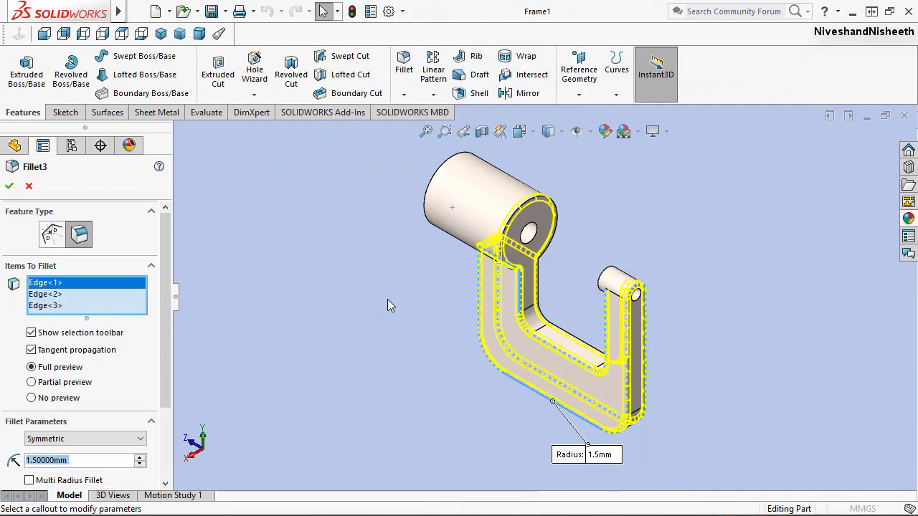
Clear the fillet edge list and fillet three frame edge chains at 1.5 mm
click(45, 297)
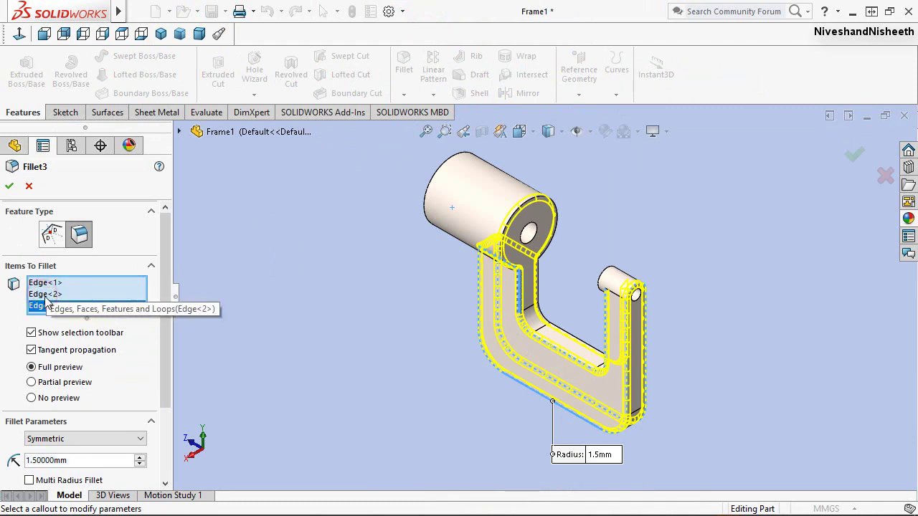
right_click(45, 298)
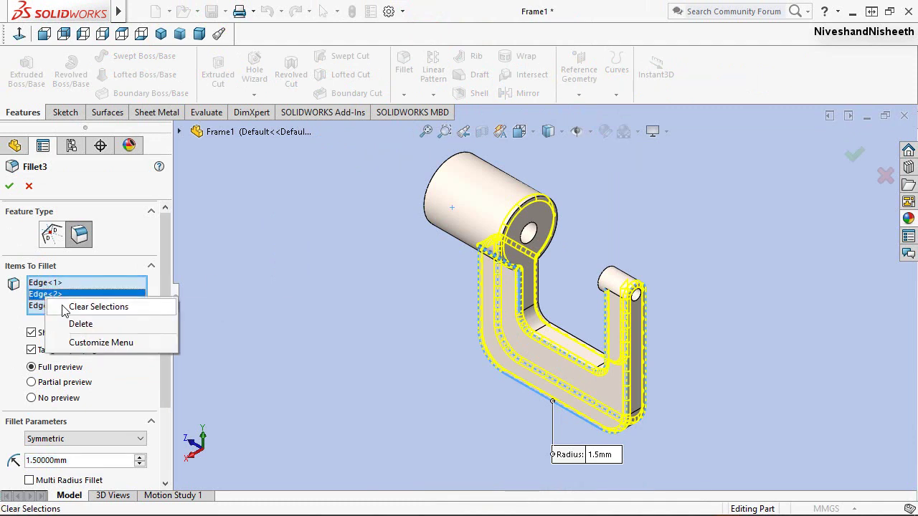
click(63, 307)
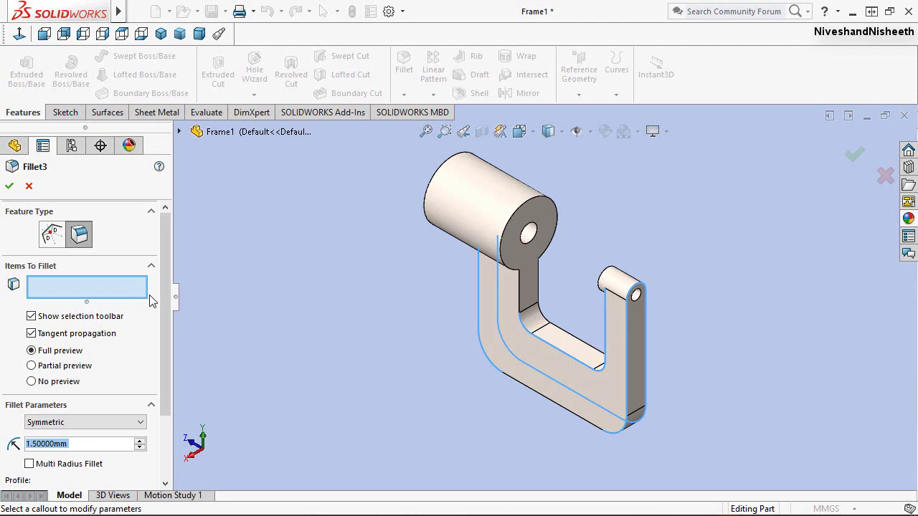
click(519, 293)
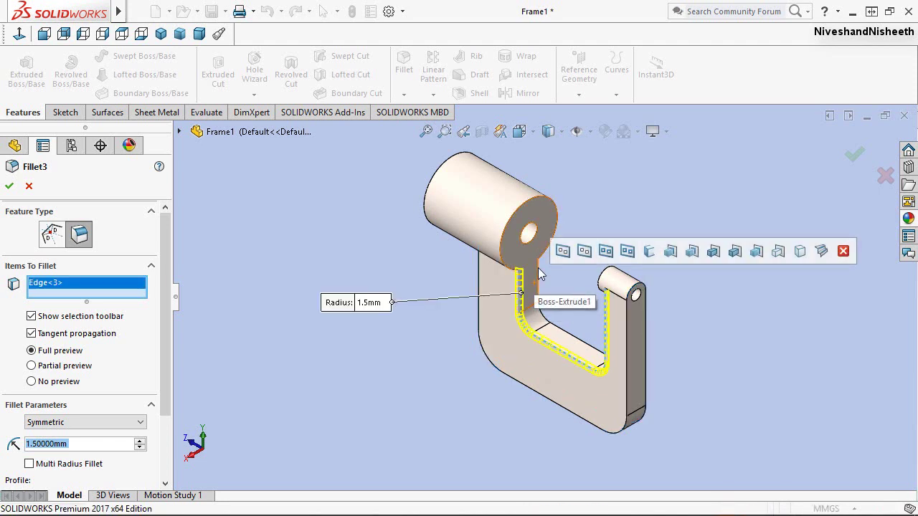
click(536, 266)
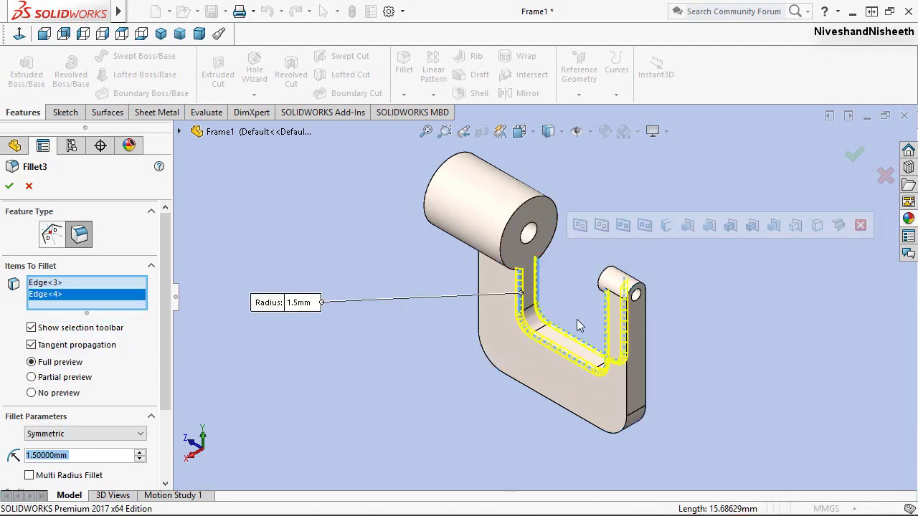
click(480, 310)
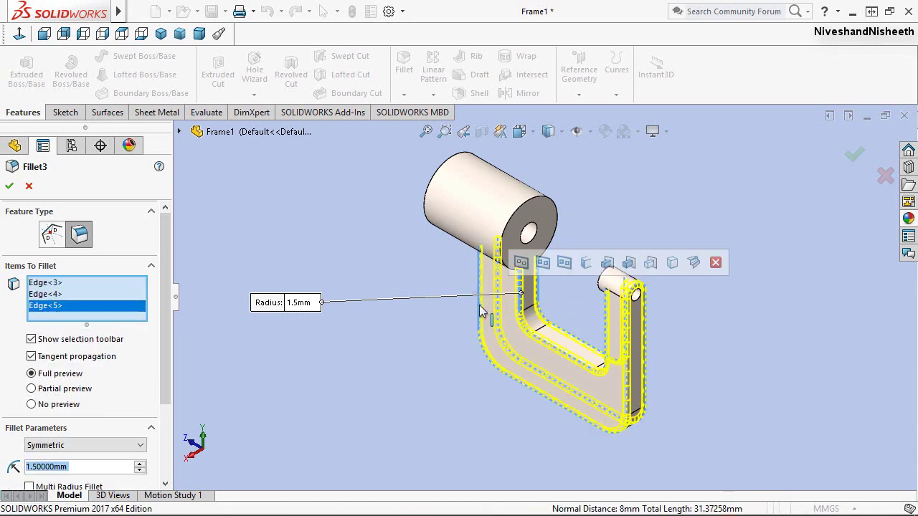
click(12, 185)
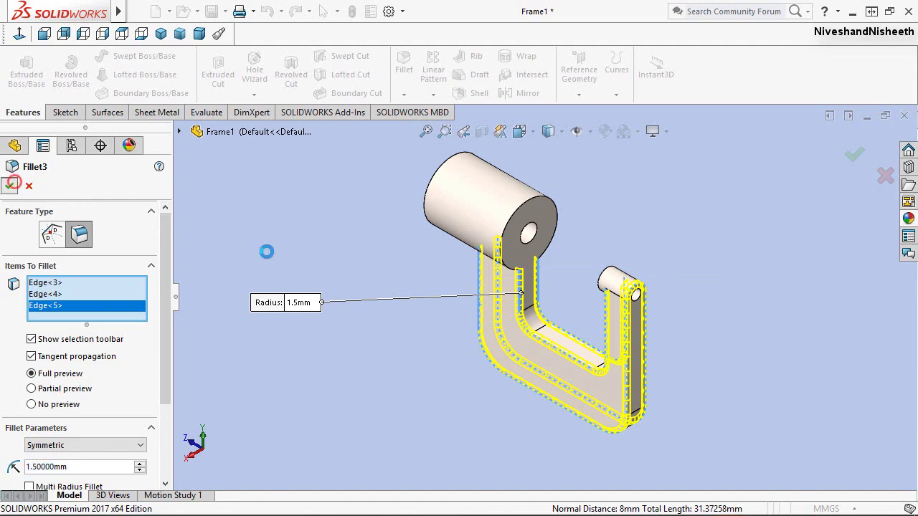
Return to the previous view orientation and save Frame1 with Ctrl+S
click(361, 261)
scroll(591, 301, down, 2)
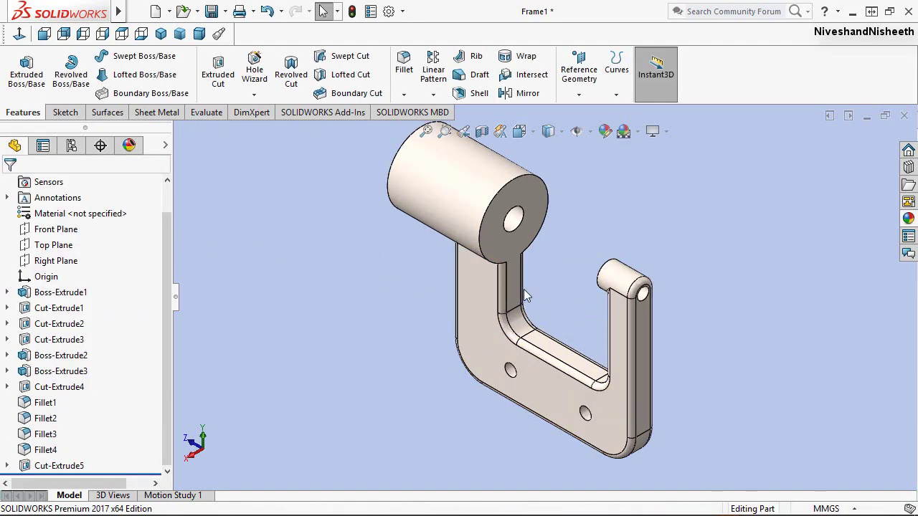
mouse_move(524, 289)
middle_down()
mouse_move(746, 301)
mouse_move(529, 344)
middle_up()
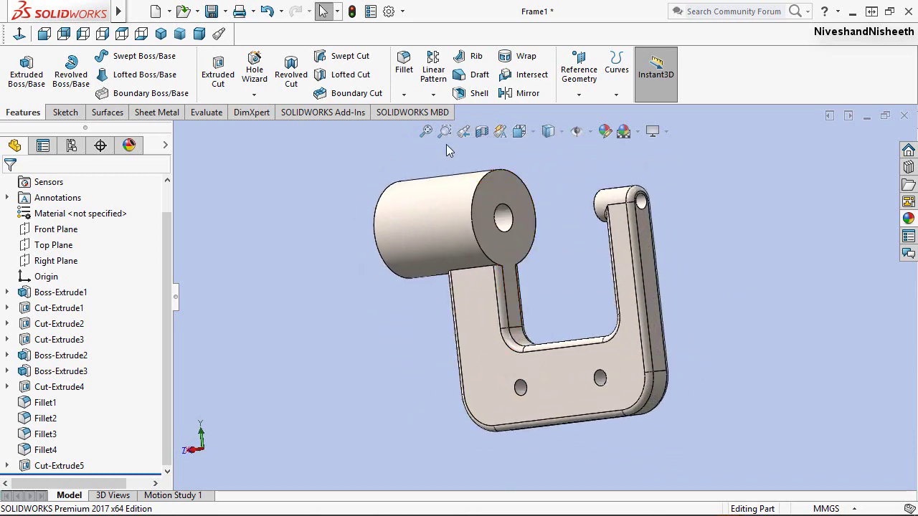
click(463, 131)
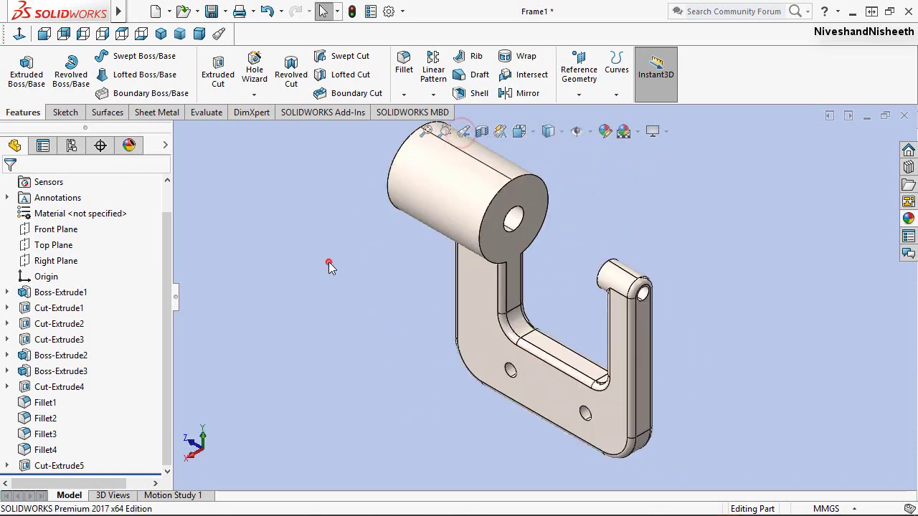
key(ctrl+s)
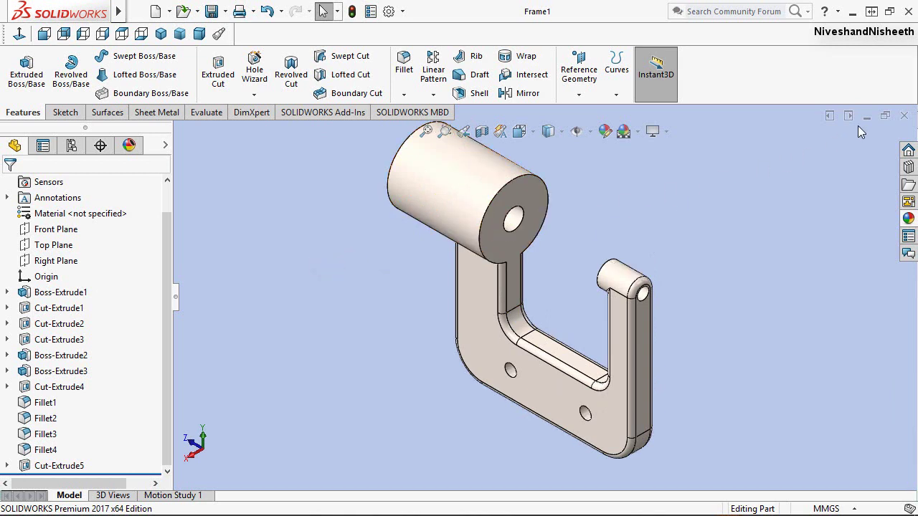
Close the Frame1 window and rebuild Frame_Subassembly with the updated frame
click(905, 117)
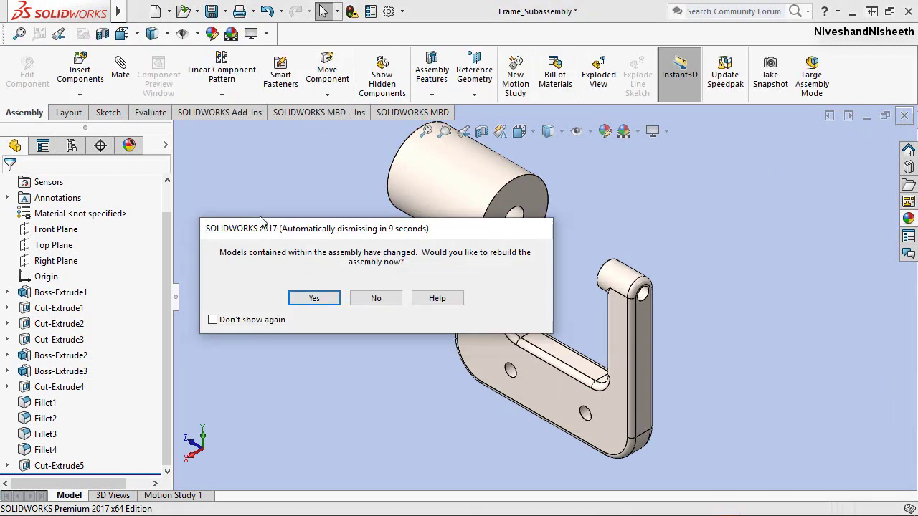
click(372, 271)
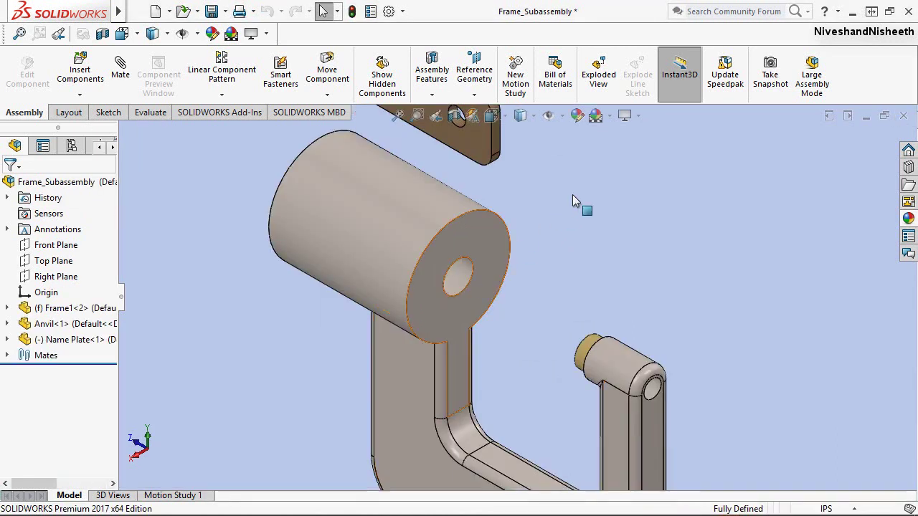
click(572, 194)
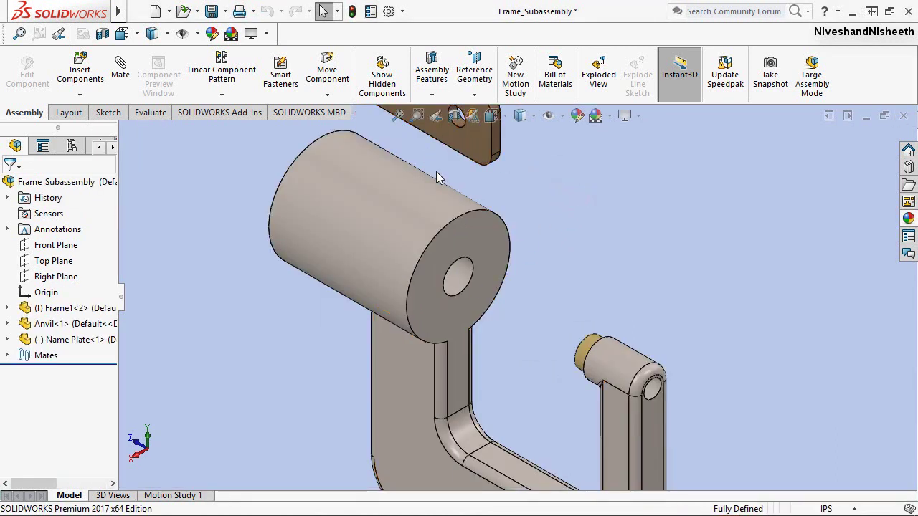
scroll(439, 186, up, 2)
scroll(445, 208, up, 2)
scroll(448, 230, up, 2)
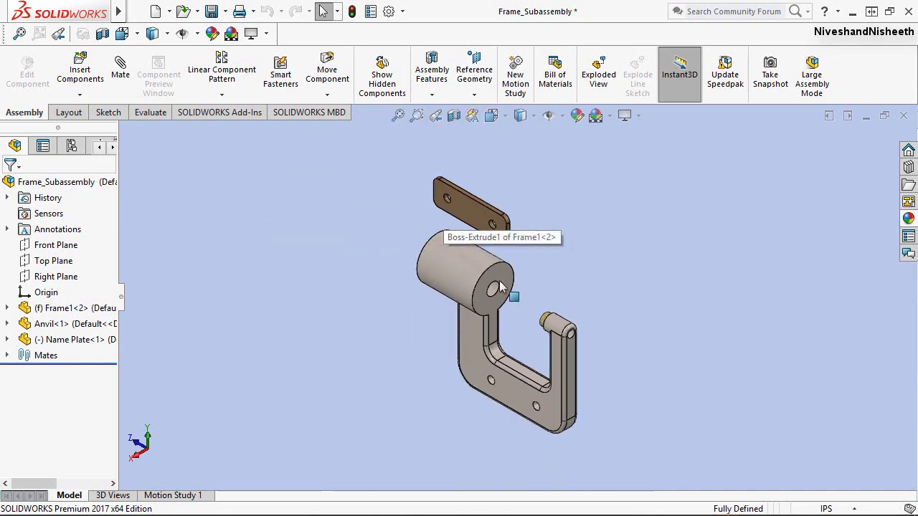
click(560, 262)
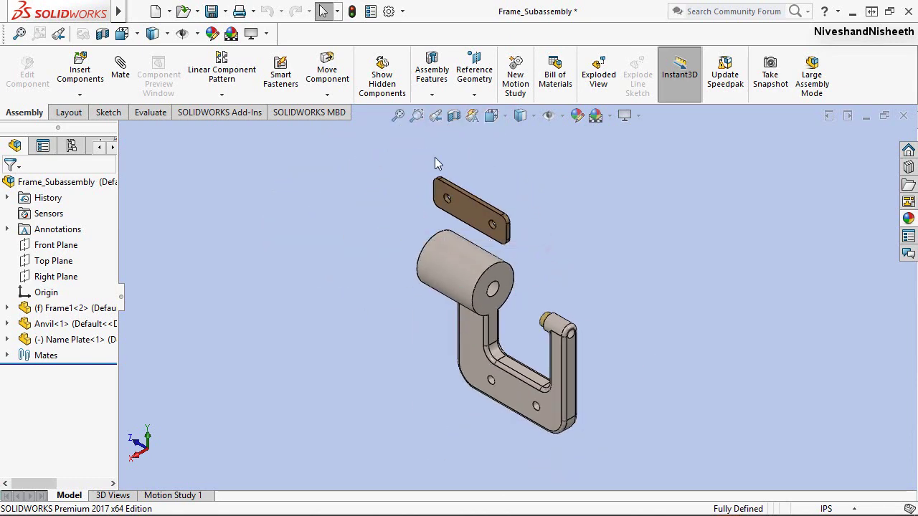
Reorient the assembly to a new viewing direction using the Spacebar orientation choices
key(space)
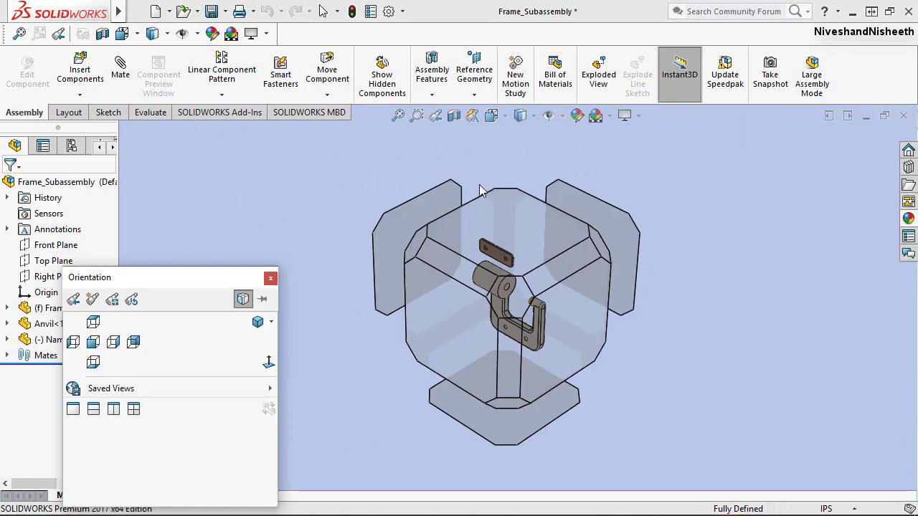
click(418, 238)
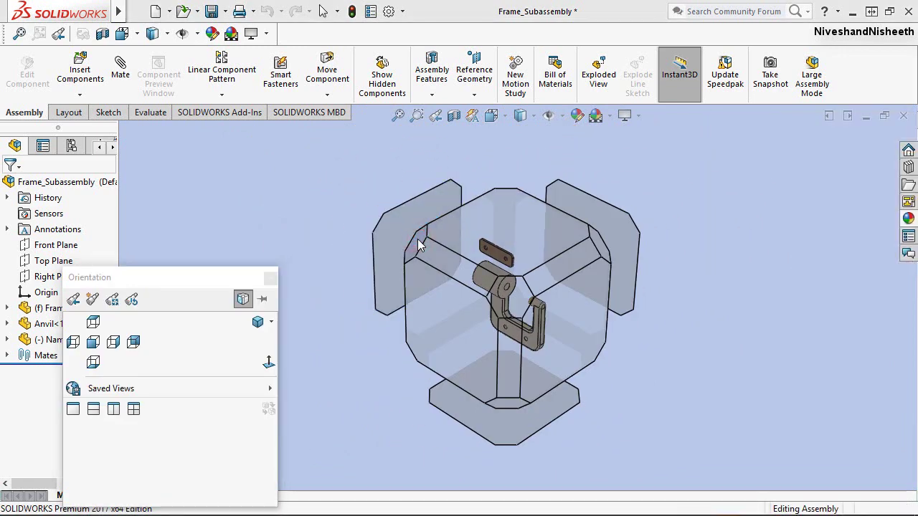
key(space)
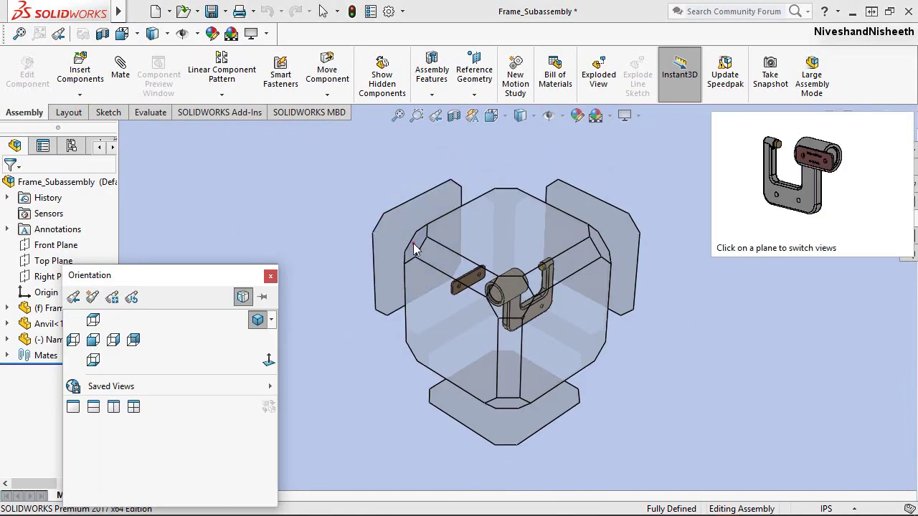
click(413, 244)
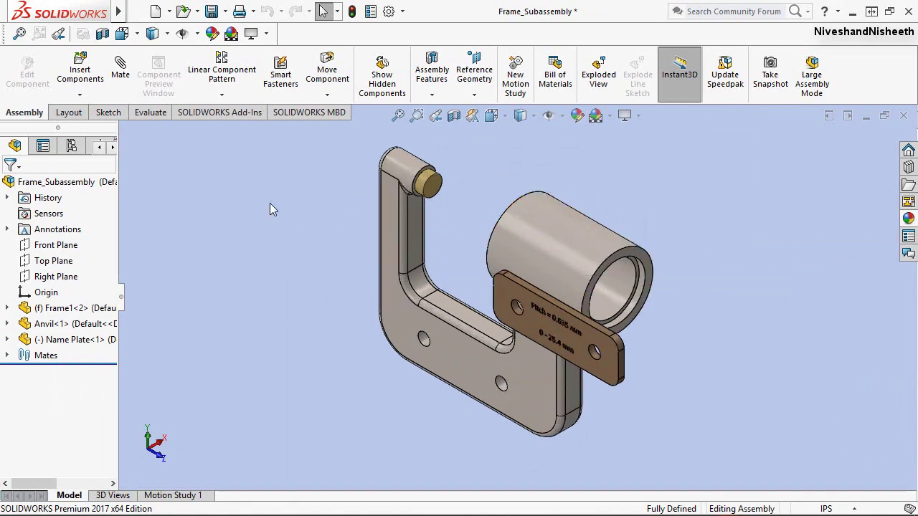
key(space)
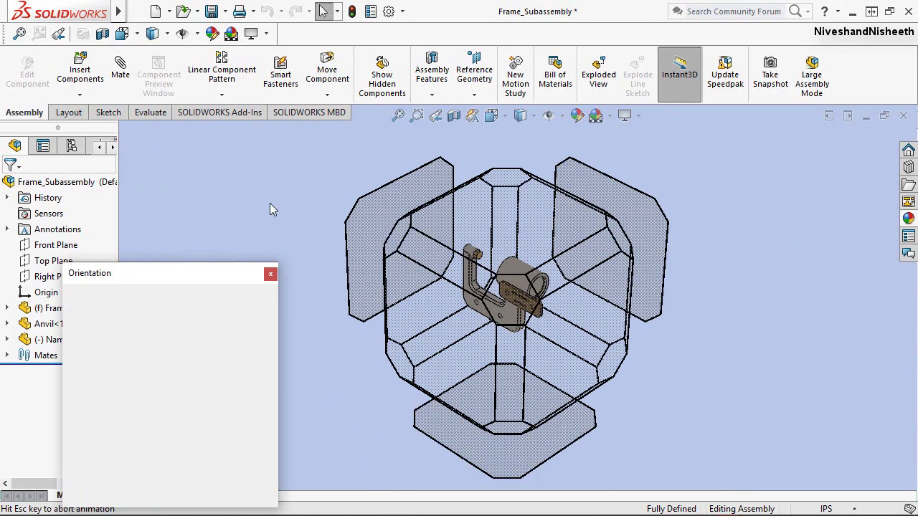
key(Escape)
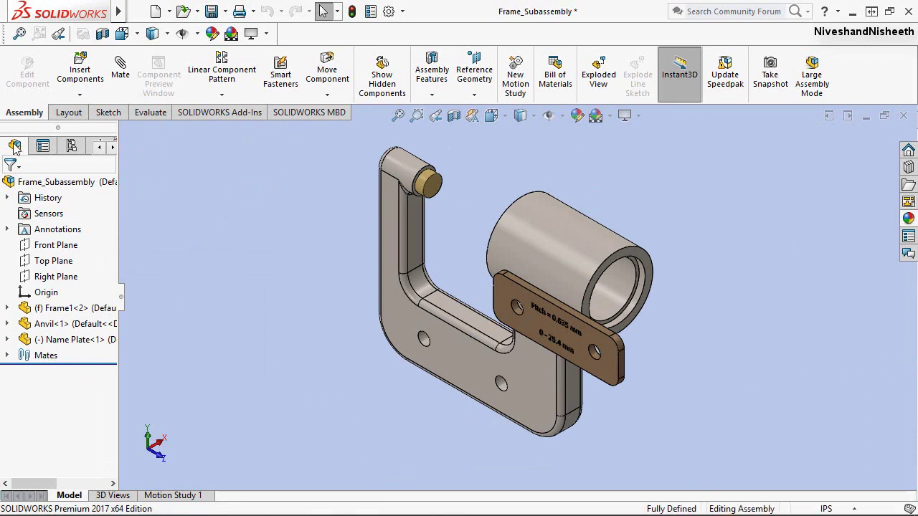
Add a new directional light under Scene, Lights, and Cameras
click(112, 147)
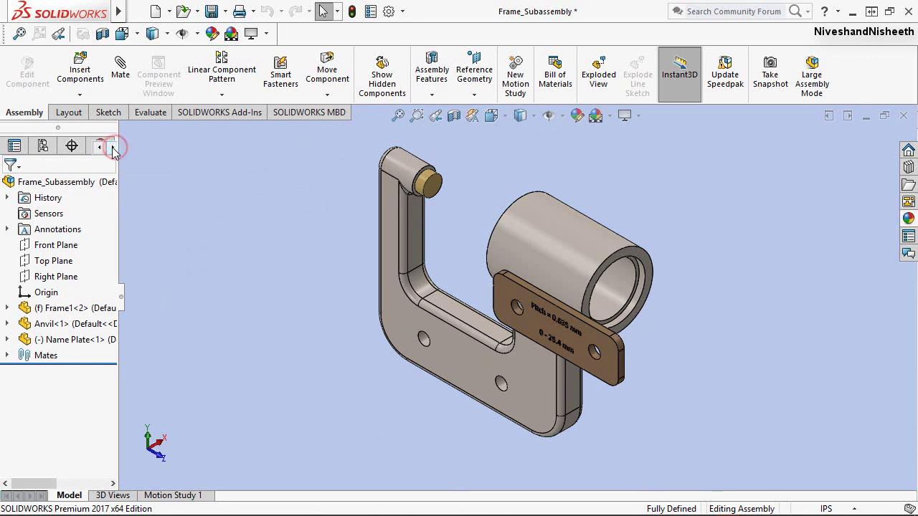
click(72, 146)
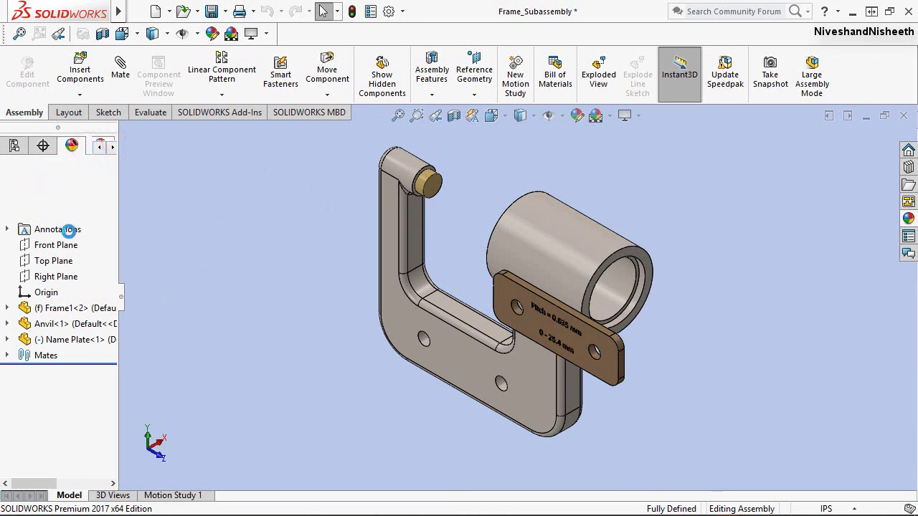
click(47, 164)
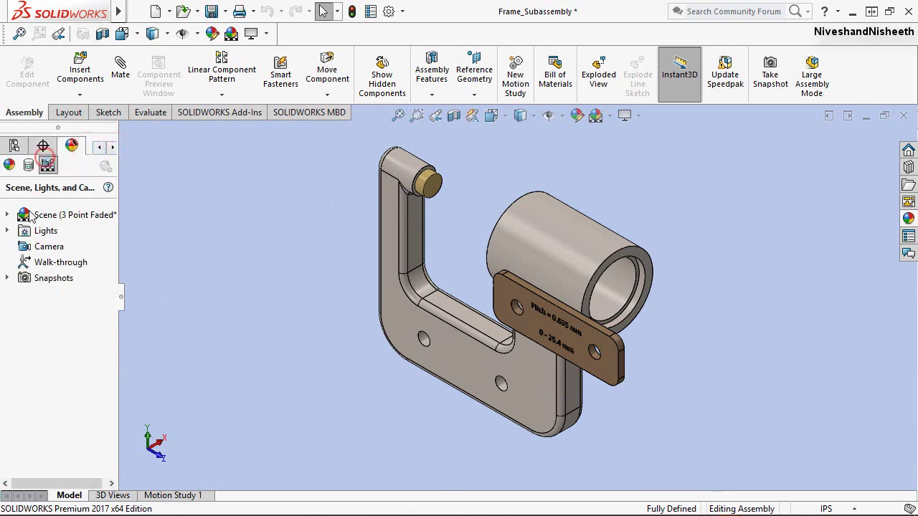
click(7, 230)
right_click(26, 233)
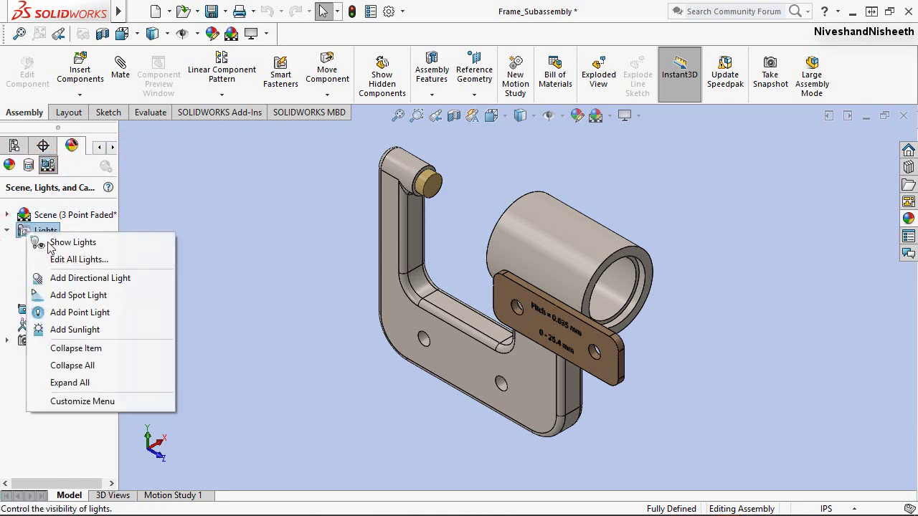
click(89, 280)
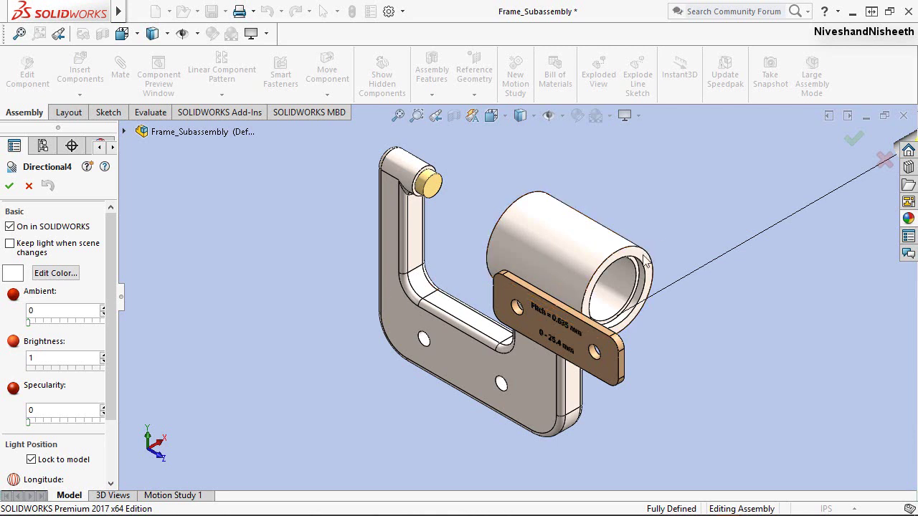
Lower the Directional4 brightness to 0.24, confirm it, and return to the FeatureManager tree
click(118, 394)
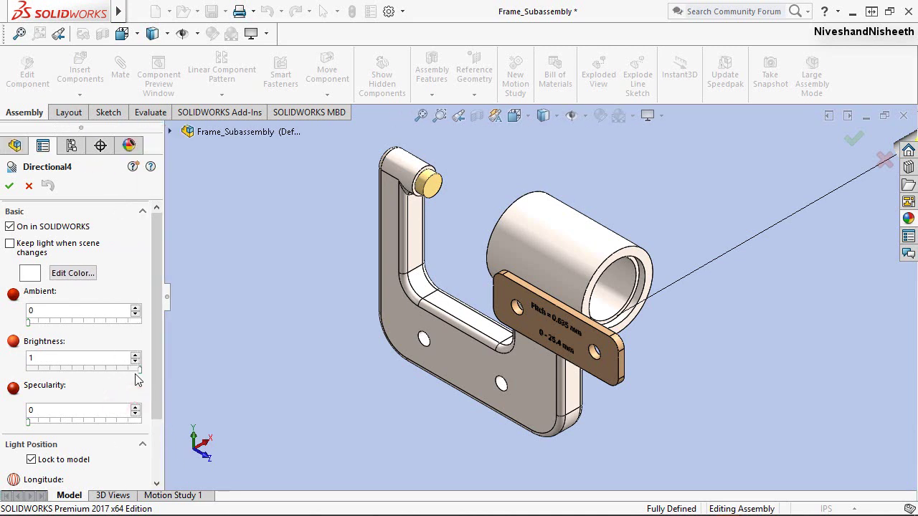
drag(140, 369, 58, 367)
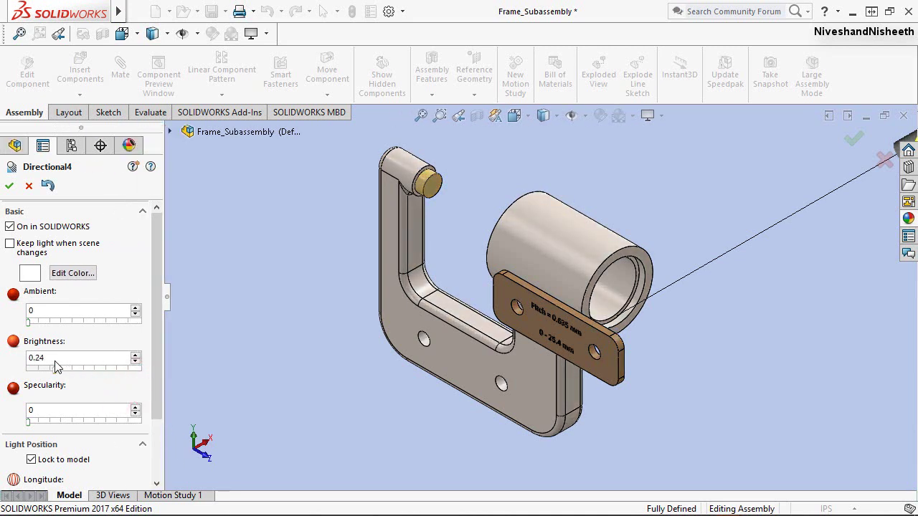
click(6, 188)
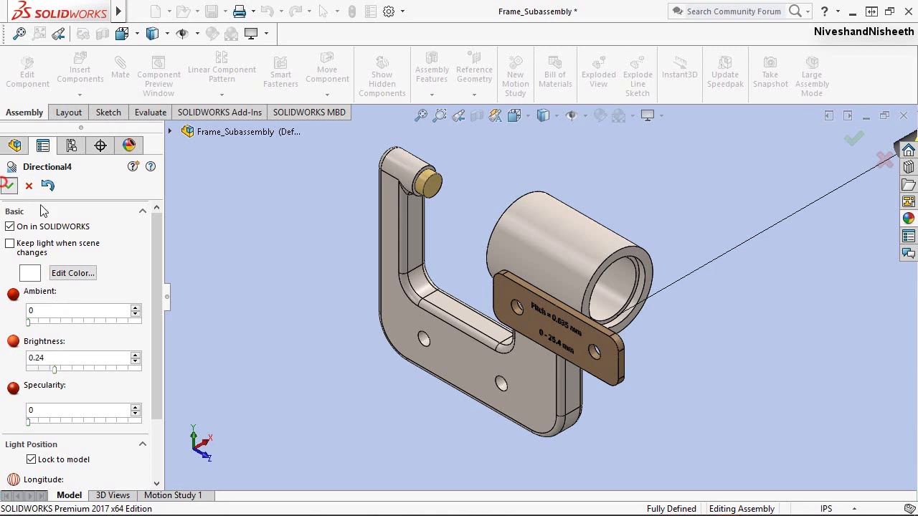
click(281, 259)
click(14, 146)
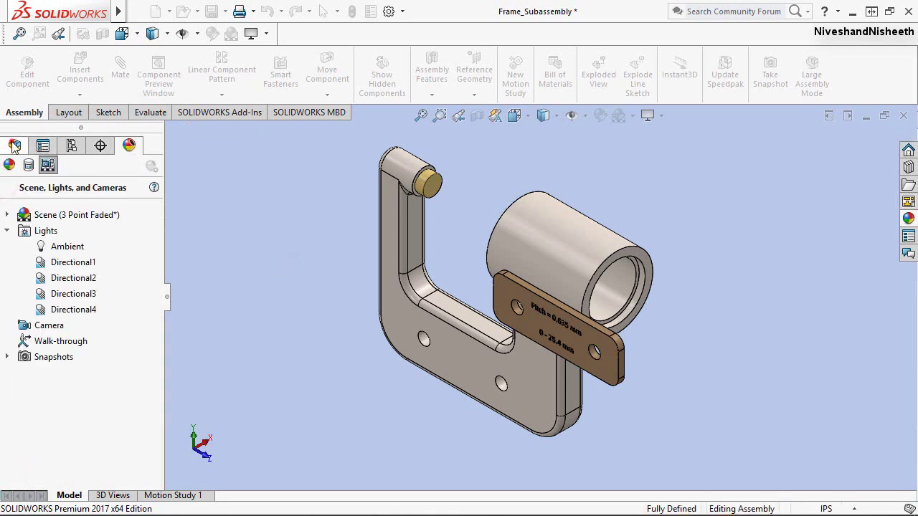
Mate one Name Plate hole concentric with its matching Frame1 hole as Concentric2
click(221, 203)
click(124, 76)
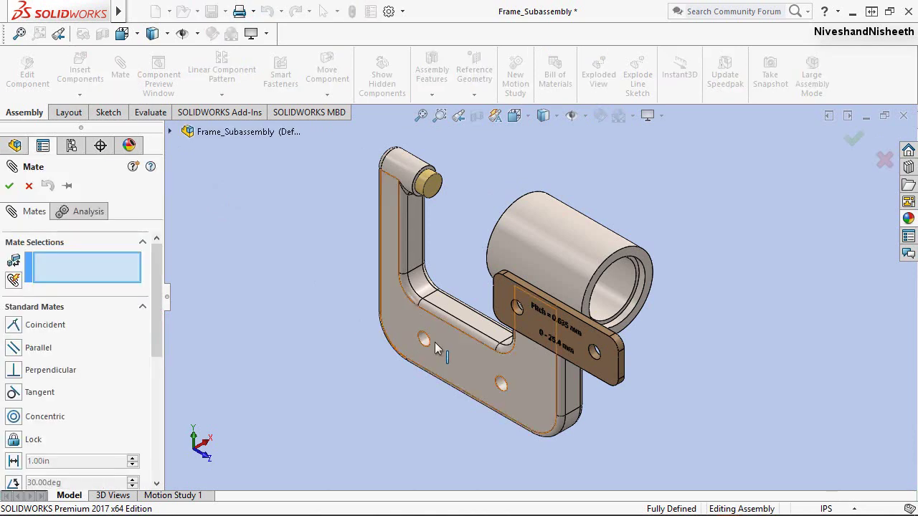
scroll(430, 339, down, 3)
scroll(426, 332, down, 2)
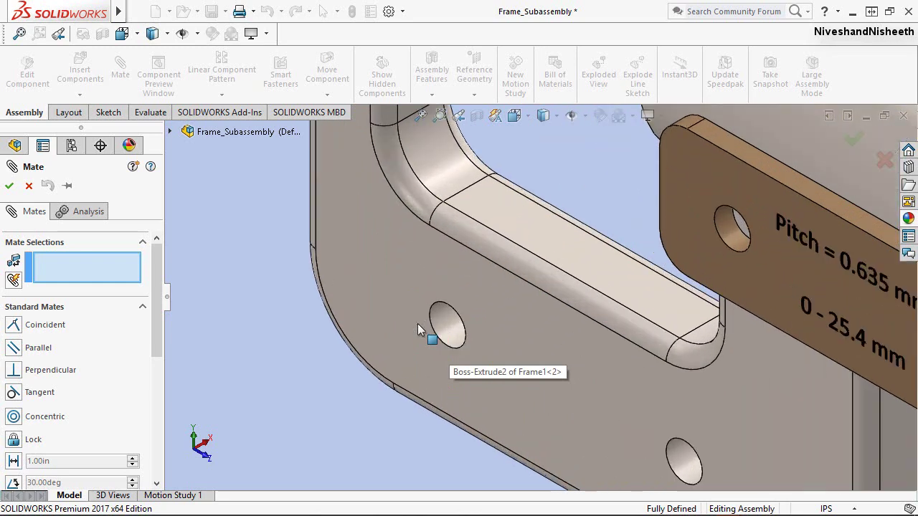
scroll(459, 334, down, 1)
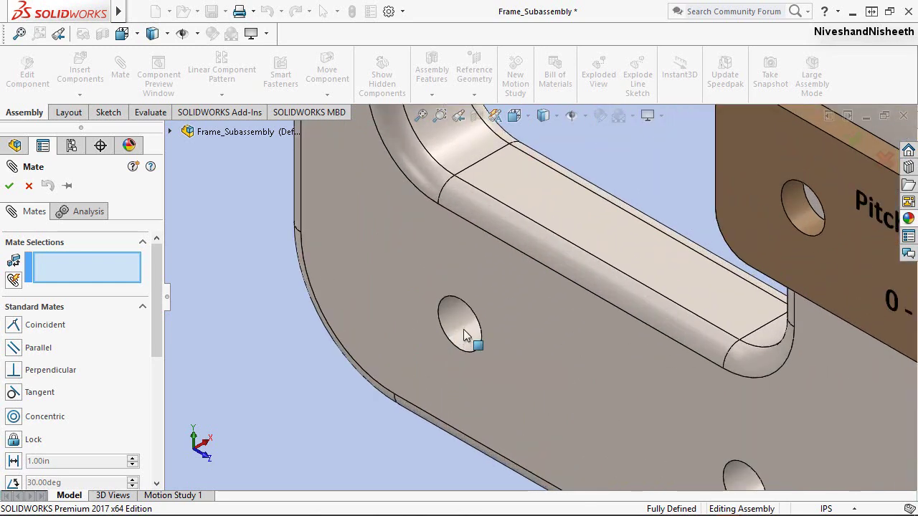
click(464, 335)
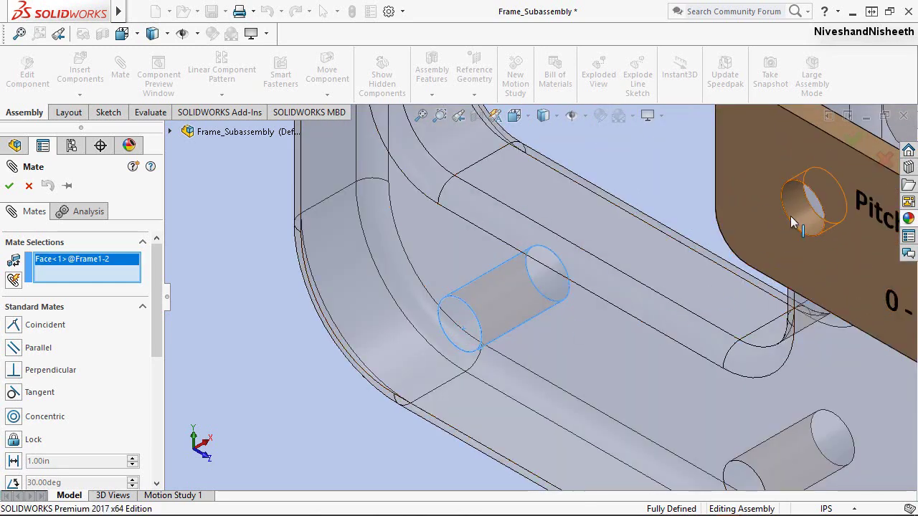
click(792, 211)
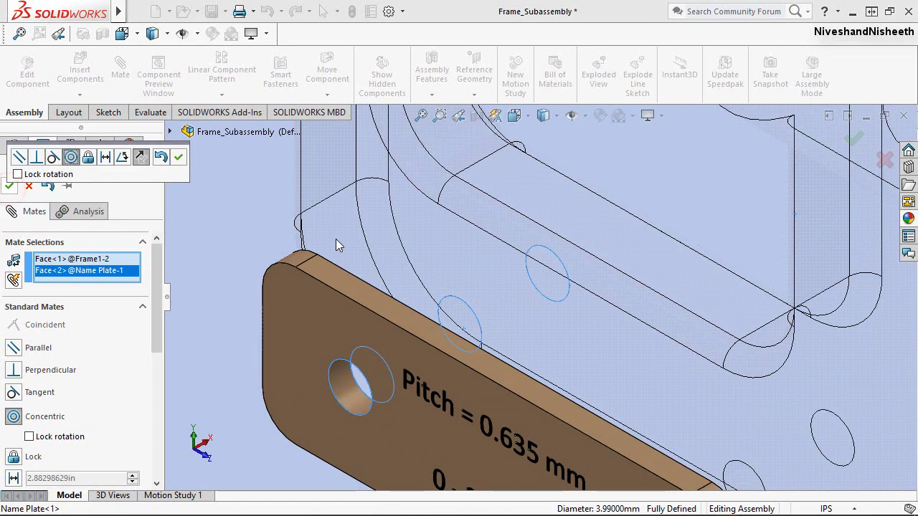
key(Return)
key(Escape)
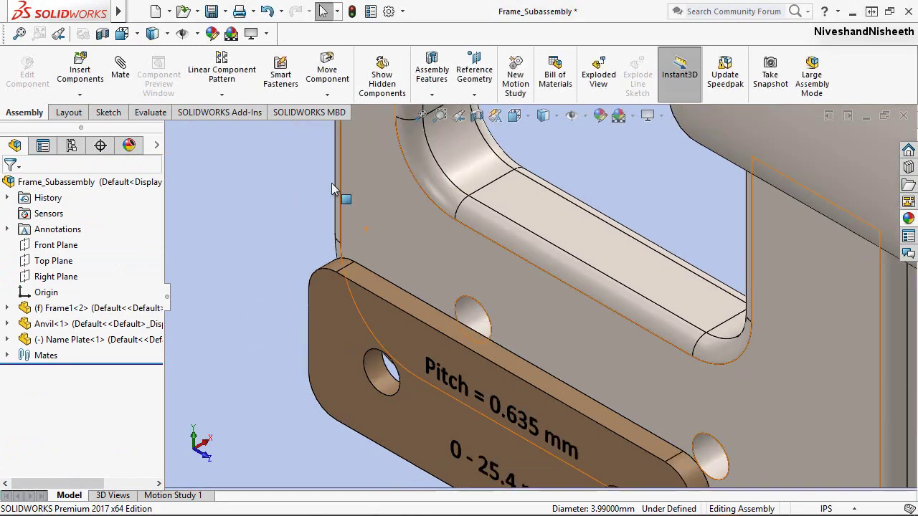
scroll(592, 422, up, 3)
scroll(592, 422, down, 3)
Add a Concentric3 mate aligning the name plate's second hole with its Frame1 hole
click(570, 407)
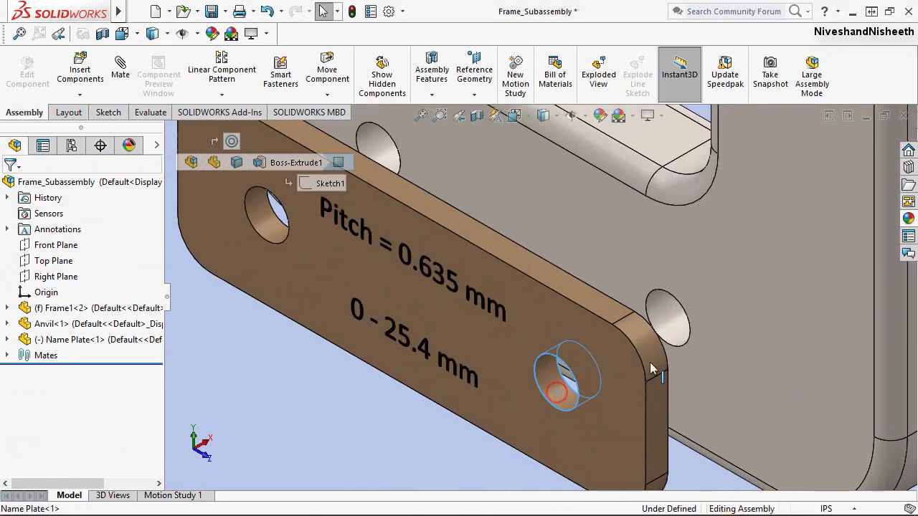
ctrl+click(679, 324)
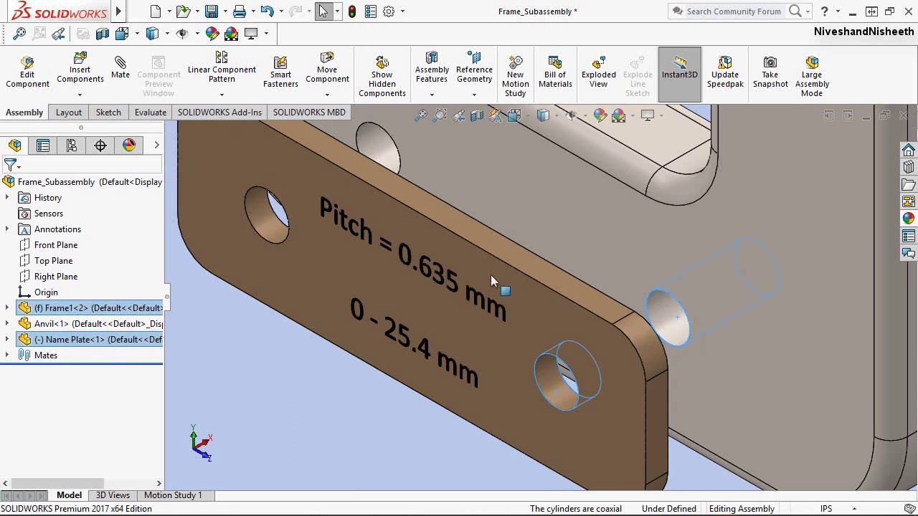
click(120, 72)
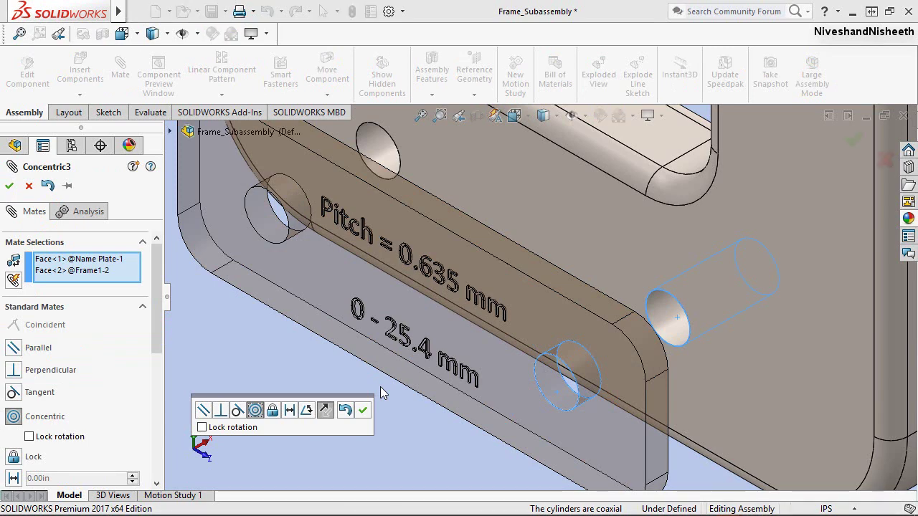
click(364, 410)
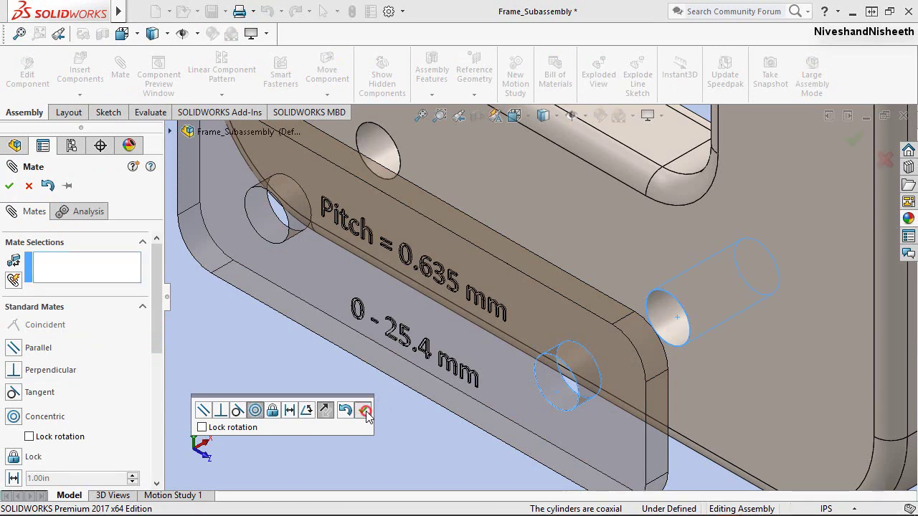
key(Escape)
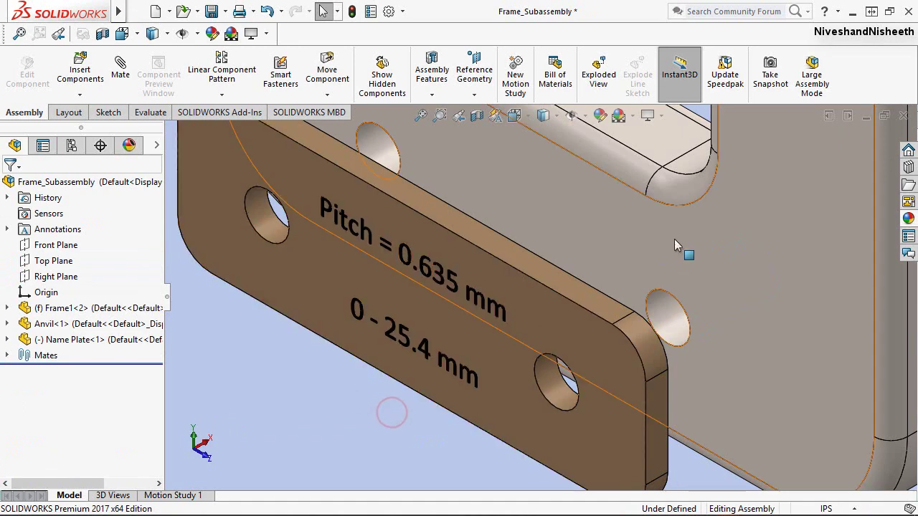
Make the name plate's back face coincident with the frame face it rests on
click(674, 240)
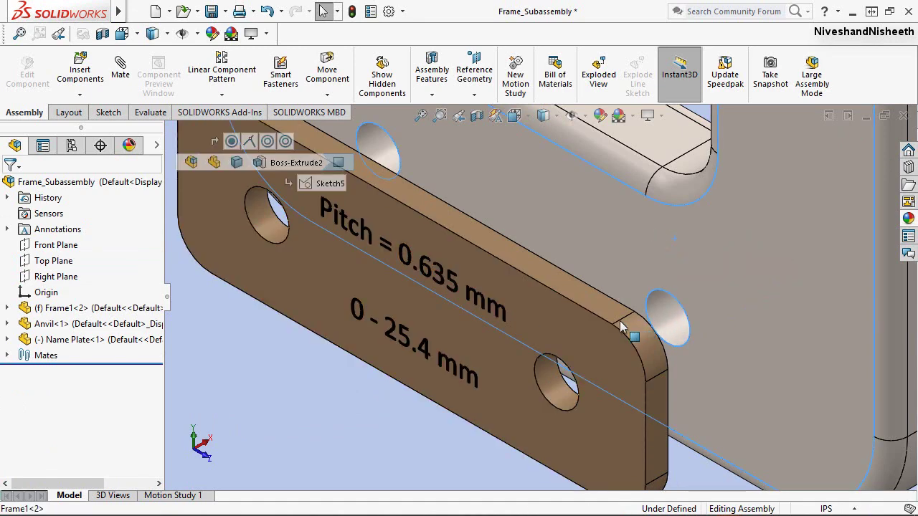
mouse_move(580, 332)
middle_down()
mouse_move(529, 344)
mouse_move(540, 323)
mouse_move(596, 287)
mouse_move(623, 283)
mouse_move(577, 299)
middle_up()
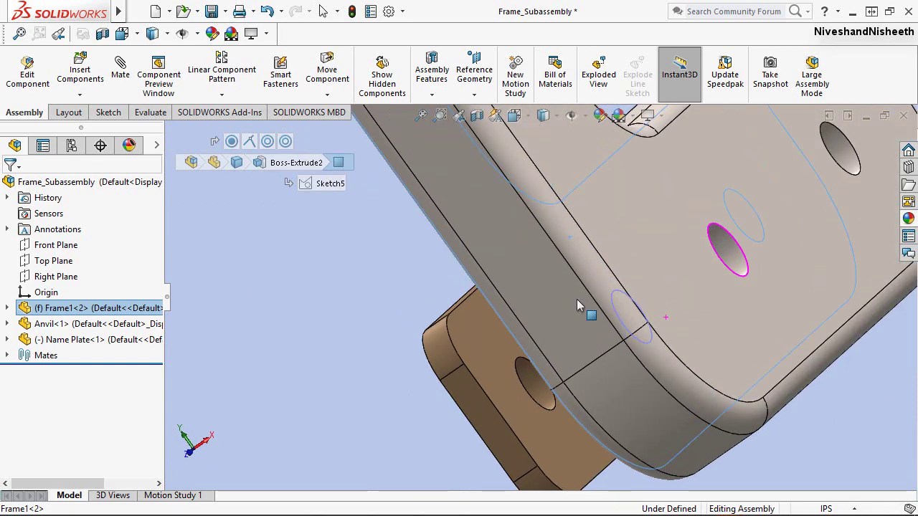
click(486, 343)
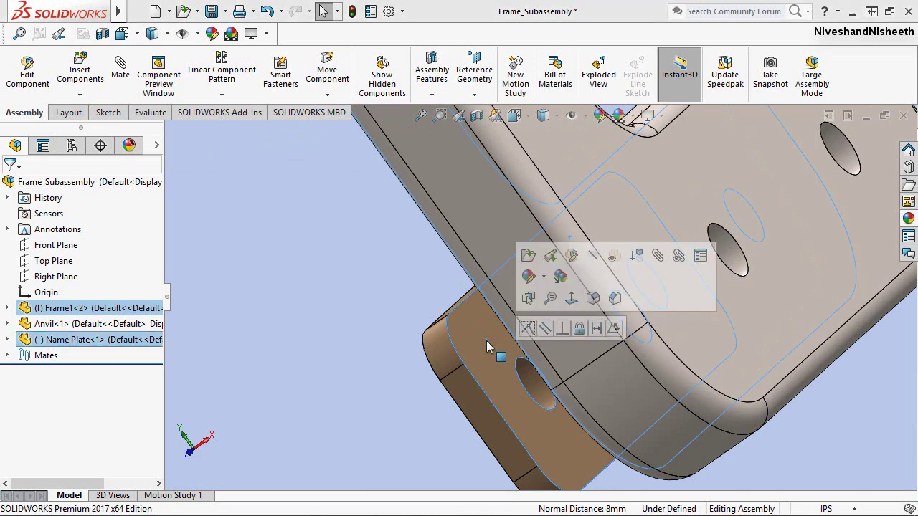
click(527, 328)
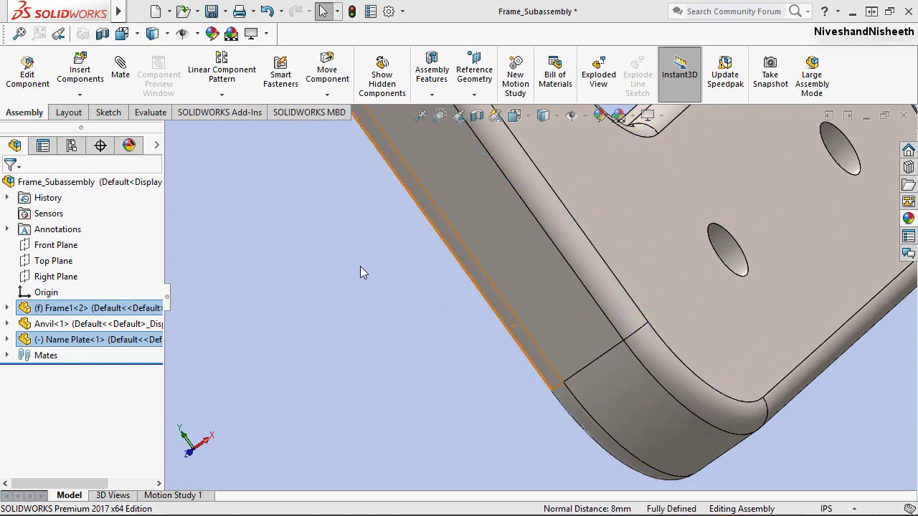
click(360, 266)
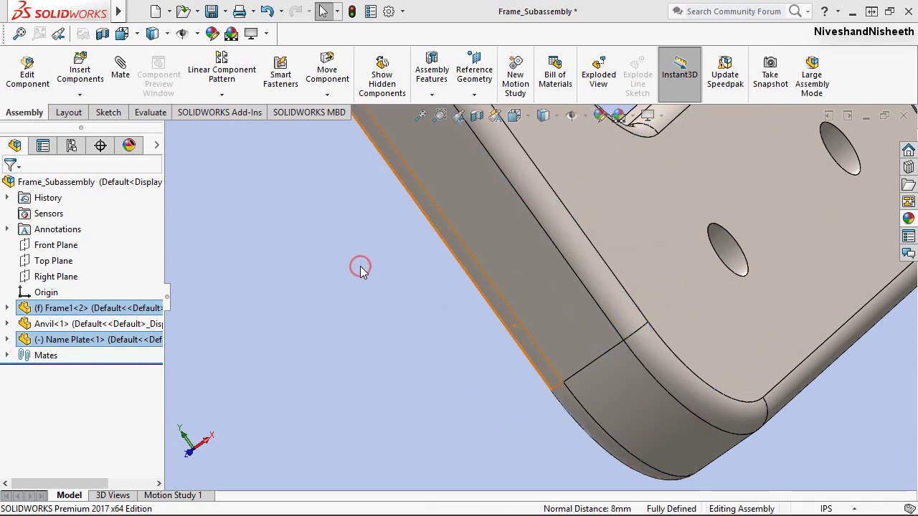
Restore the view and drag the name plate to confirm it no longer moves
click(459, 119)
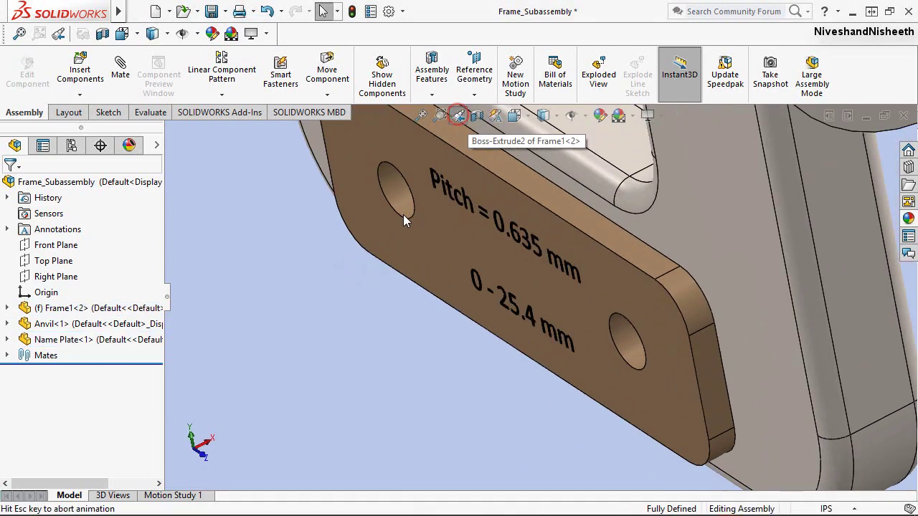
click(420, 115)
click(355, 334)
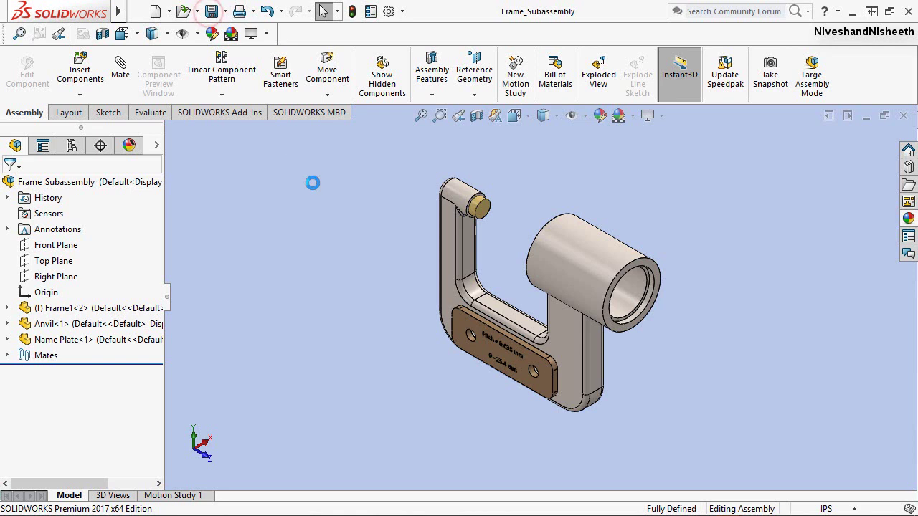
scroll(484, 330, down, 2)
scroll(517, 358, down, 3)
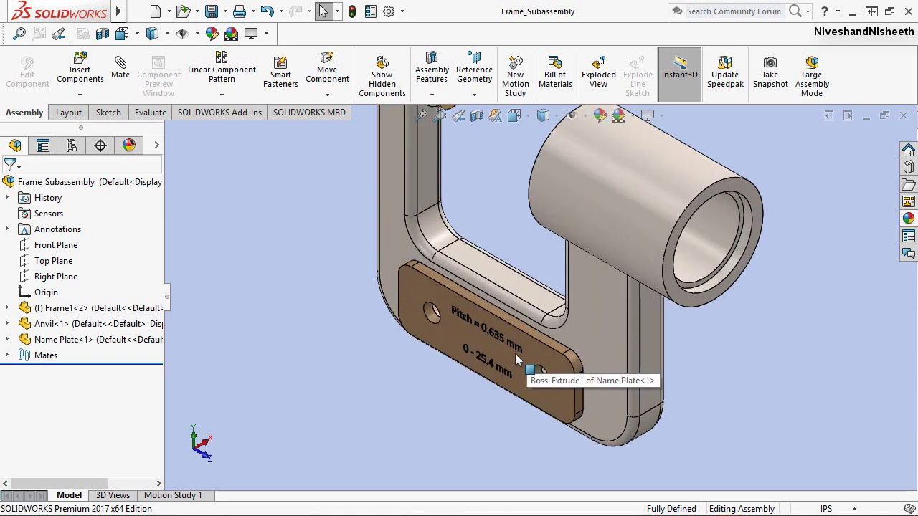
mouse_move(527, 365)
mouse_down()
mouse_move(480, 365)
mouse_move(435, 416)
mouse_up()
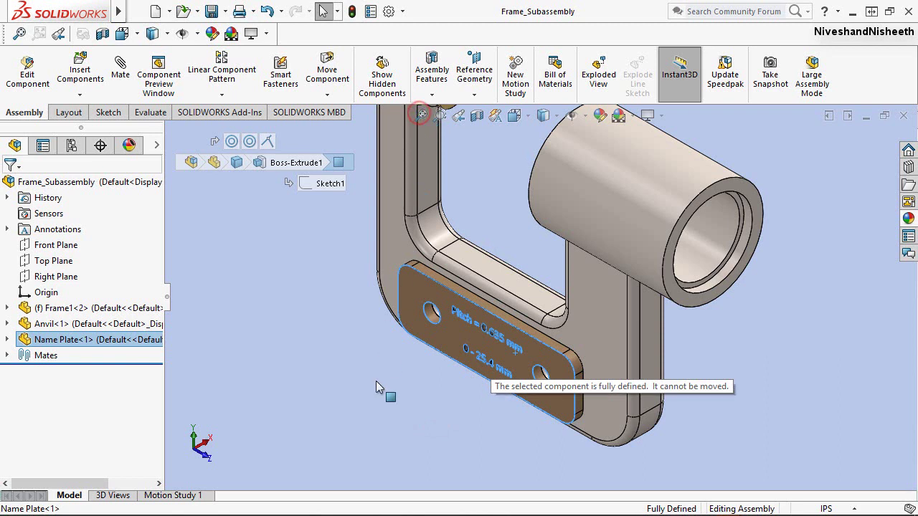
click(362, 440)
Fit and orbit the model, then start inserting another component
key(f)
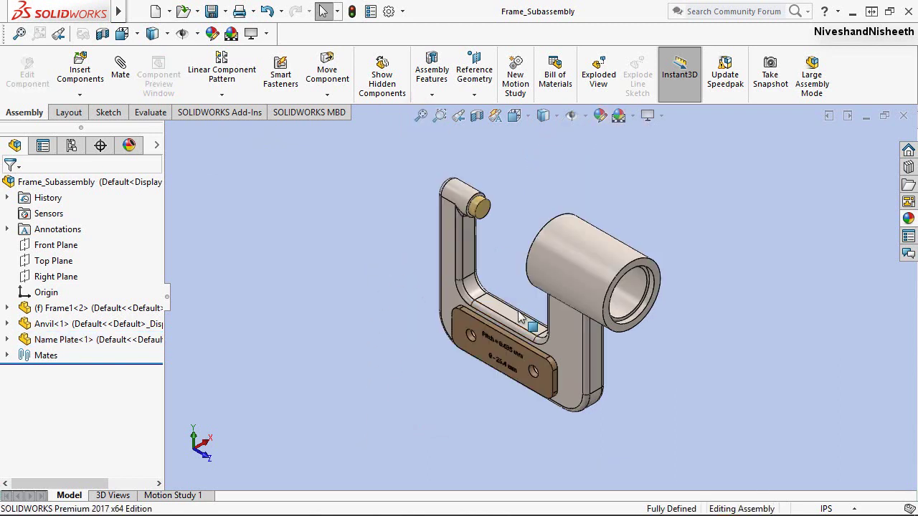
middle_drag(377, 279, 335, 219)
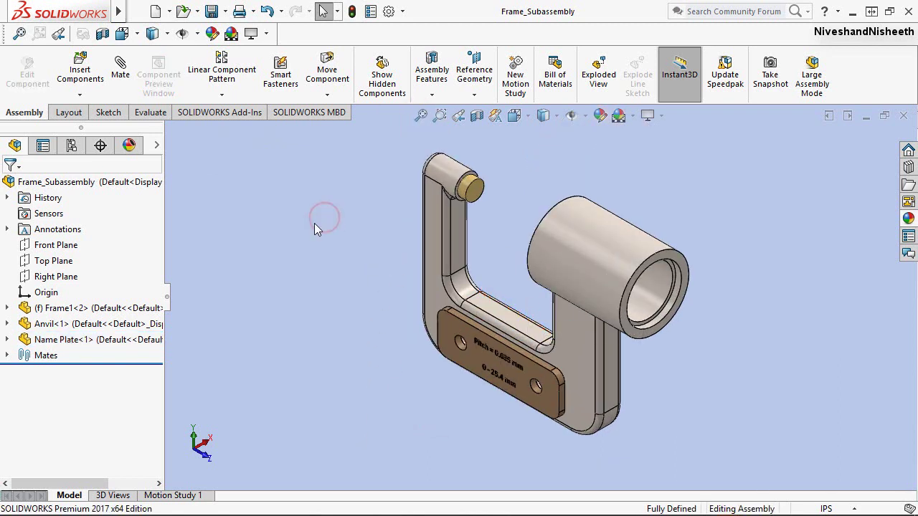
click(79, 72)
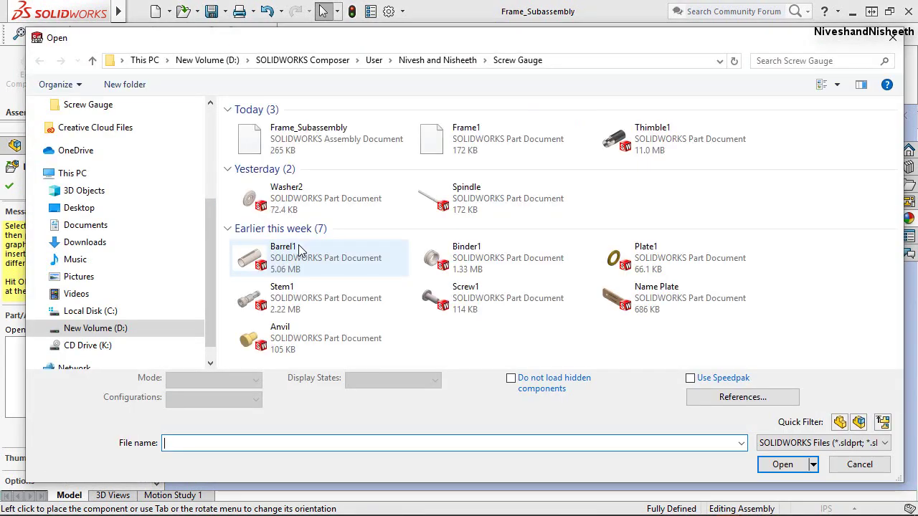
Place two Screw1 copies, Screw1<1> and Screw1<2>, beside the frame
double_click(477, 296)
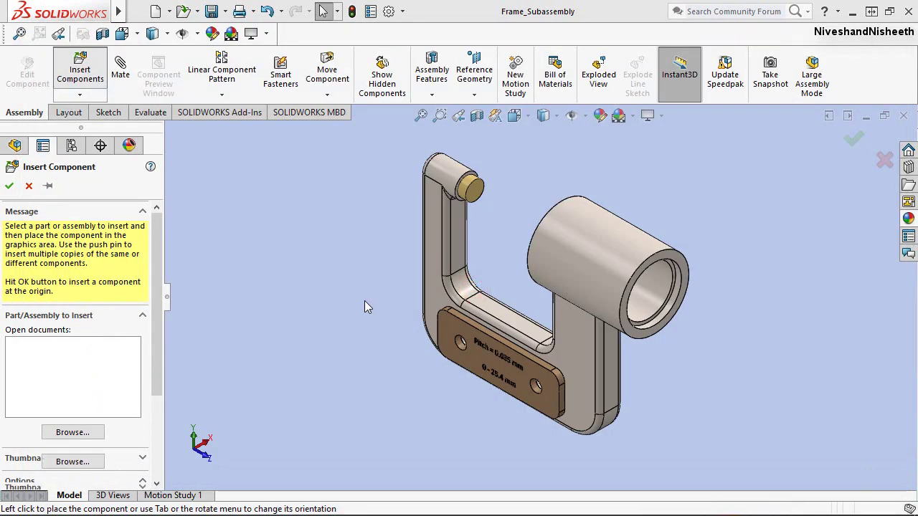
click(49, 185)
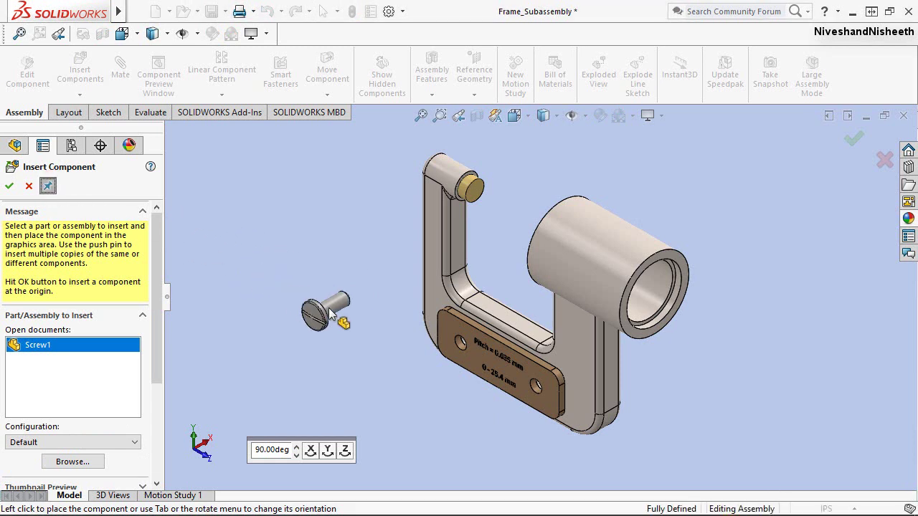
click(330, 309)
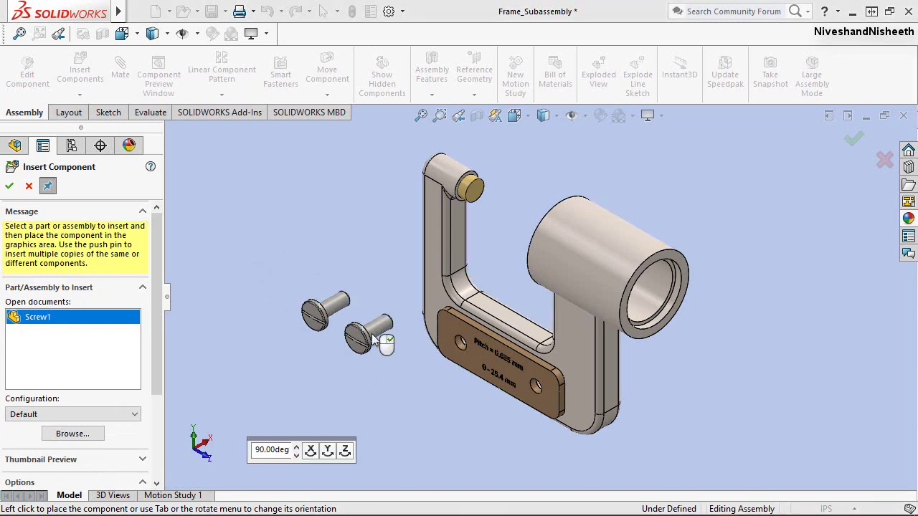
click(372, 334)
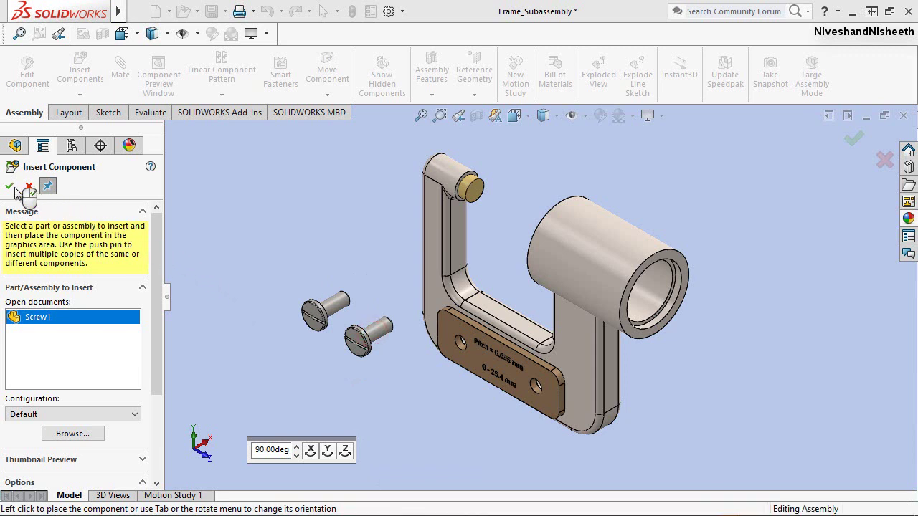
click(48, 188)
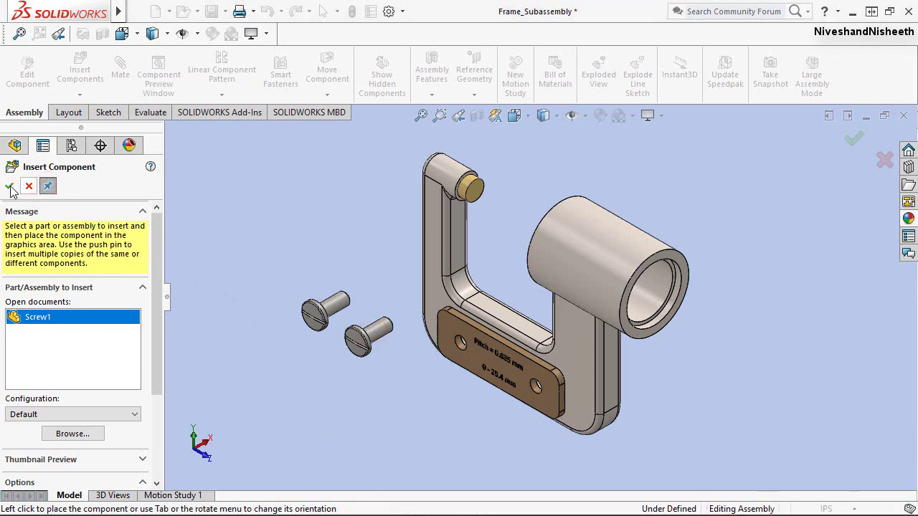
click(266, 228)
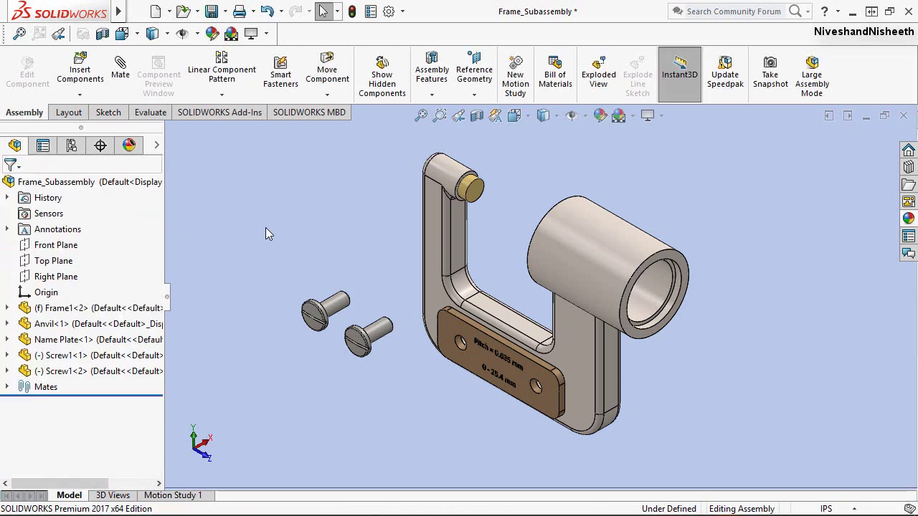
Fit the model in view and turn on RealView Graphics shading
key(f)
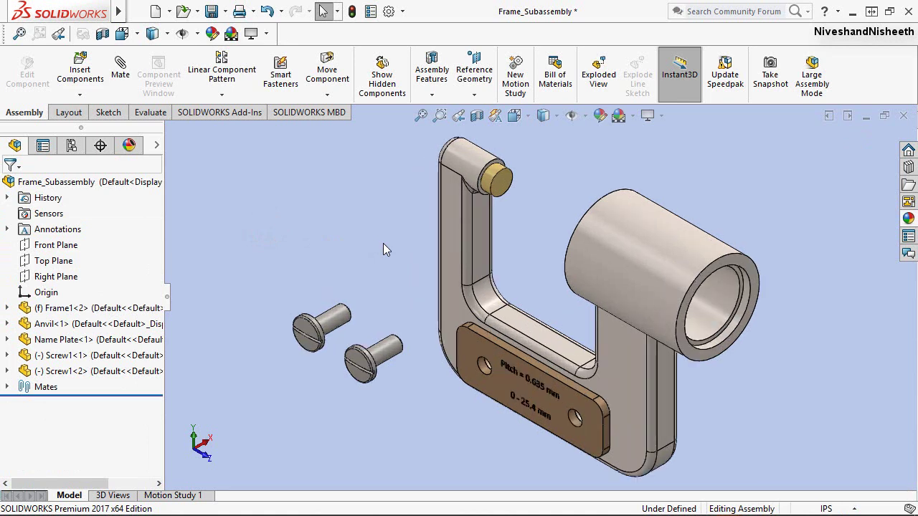
click(661, 116)
click(656, 138)
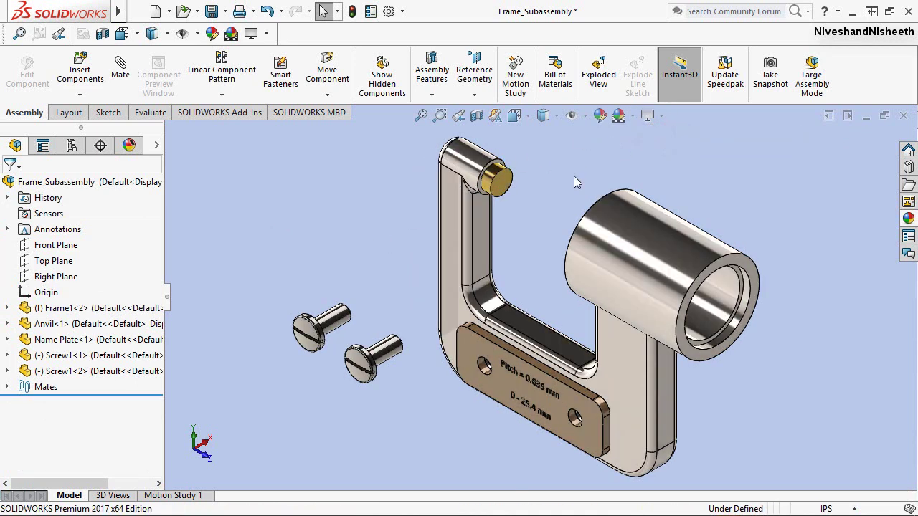
Mate the first screw's shank concentric with a name plate hole
scroll(370, 334, down, 4)
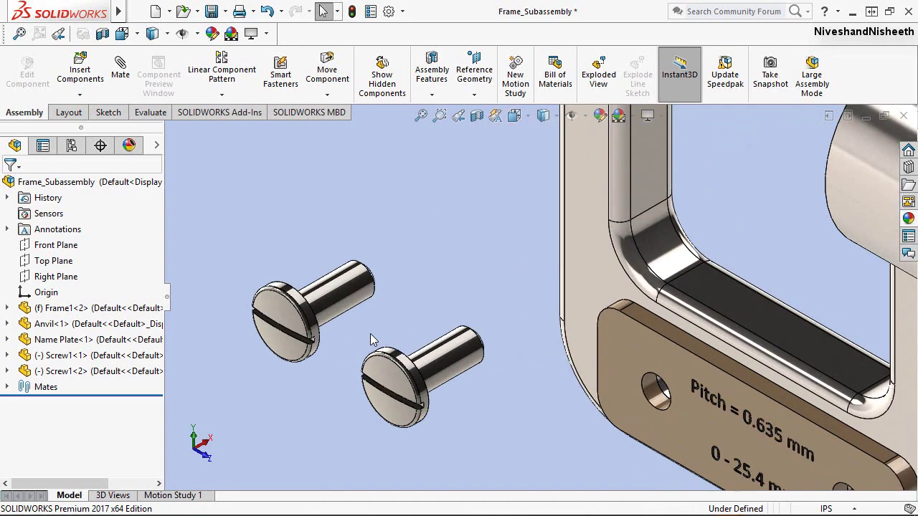
click(326, 295)
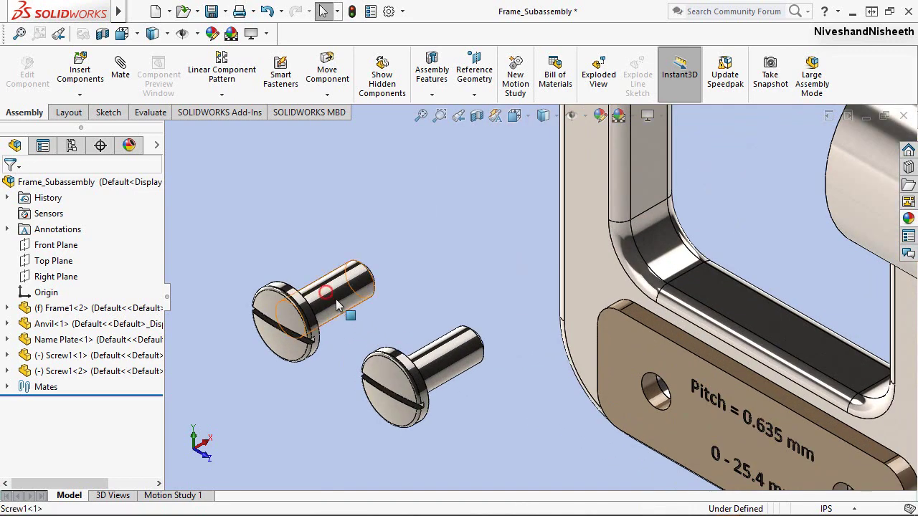
ctrl+click(651, 394)
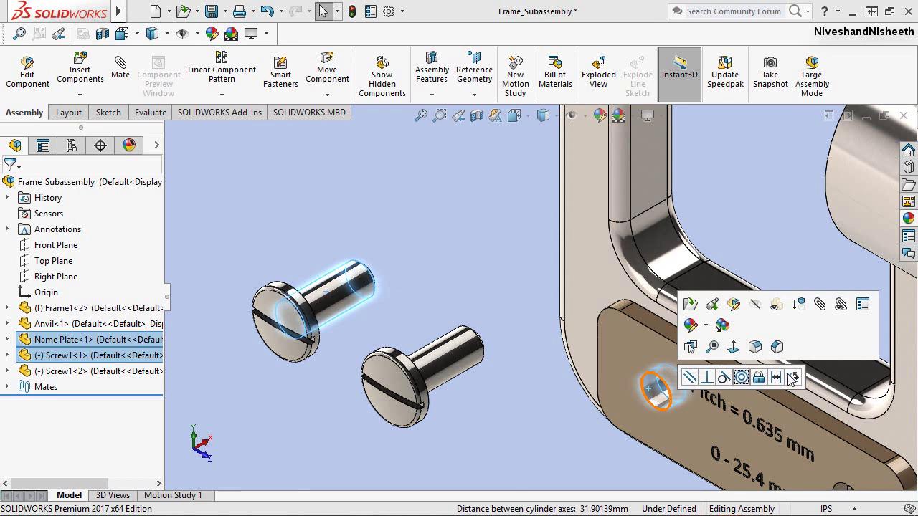
click(742, 377)
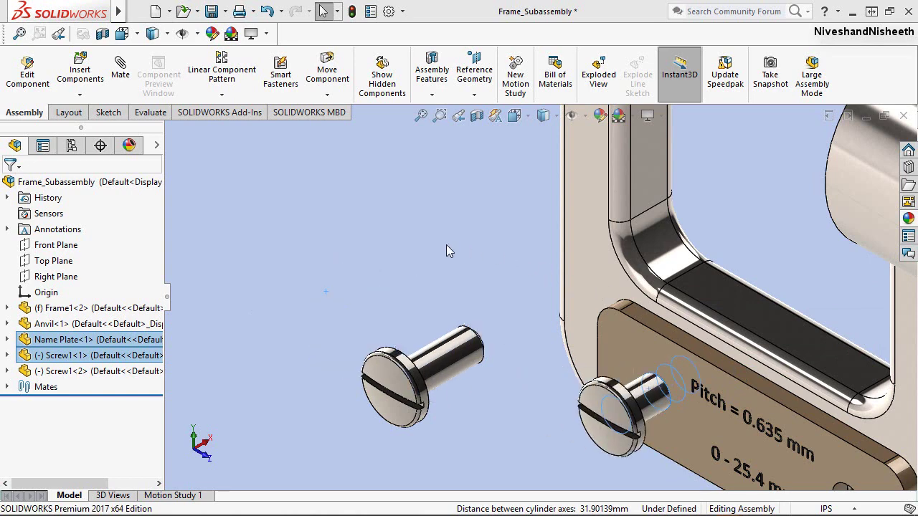
Mate the second screw's shank concentric with the remaining name plate hole
click(449, 365)
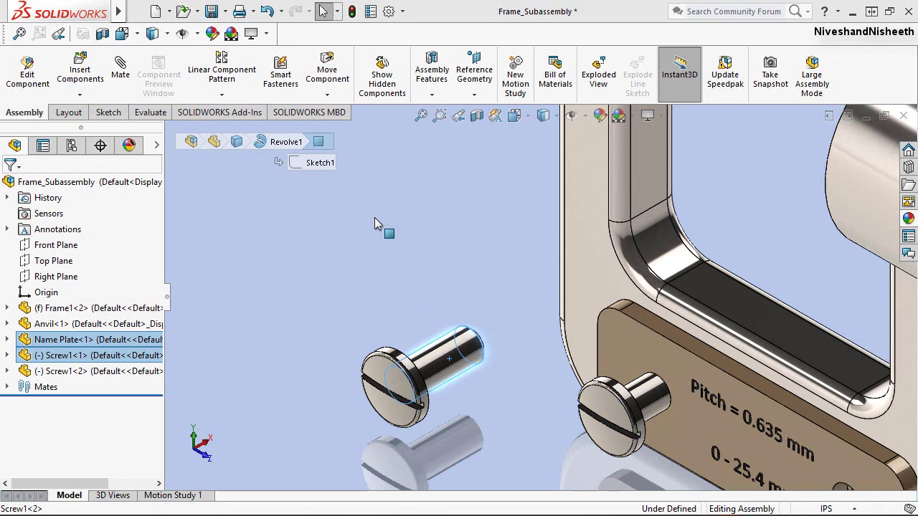
scroll(374, 222, up, 2)
scroll(387, 244, up, 2)
middle_drag(392, 248, 500, 334)
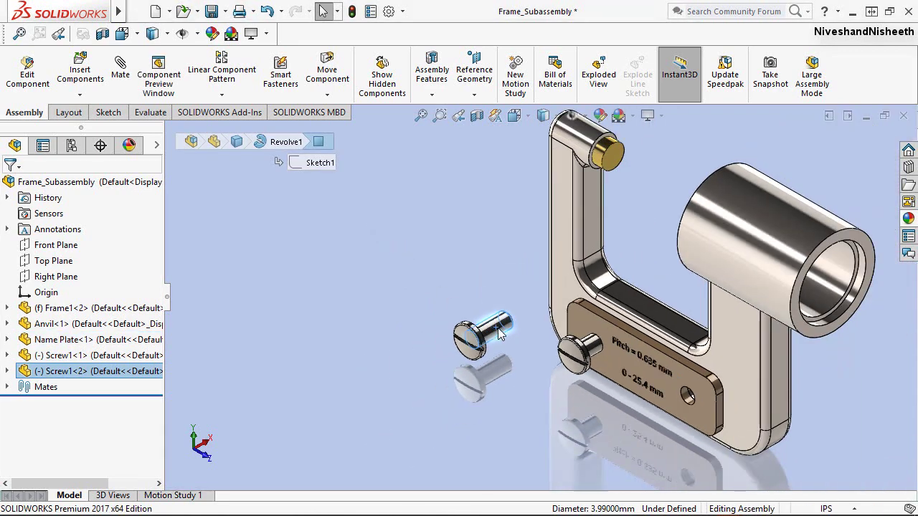
scroll(667, 392, down, 2)
scroll(645, 373, down, 3)
scroll(624, 340, down, 3)
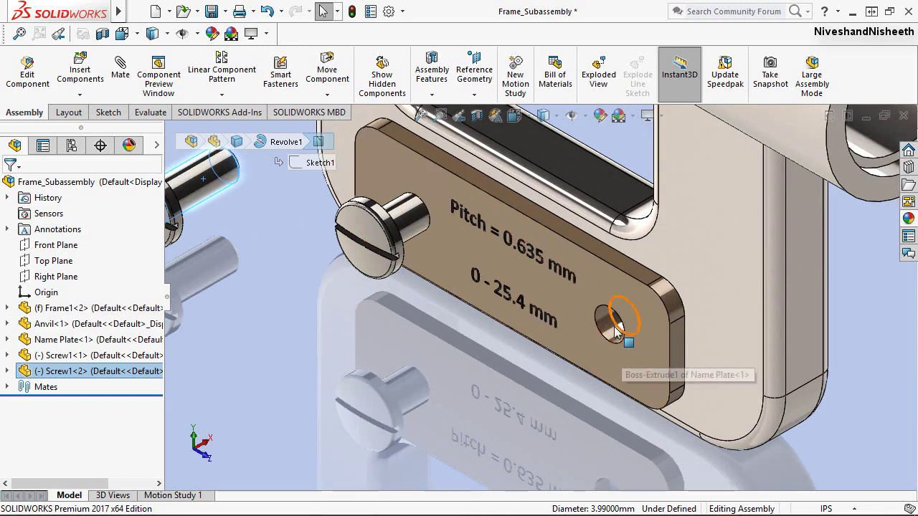
ctrl+click(606, 329)
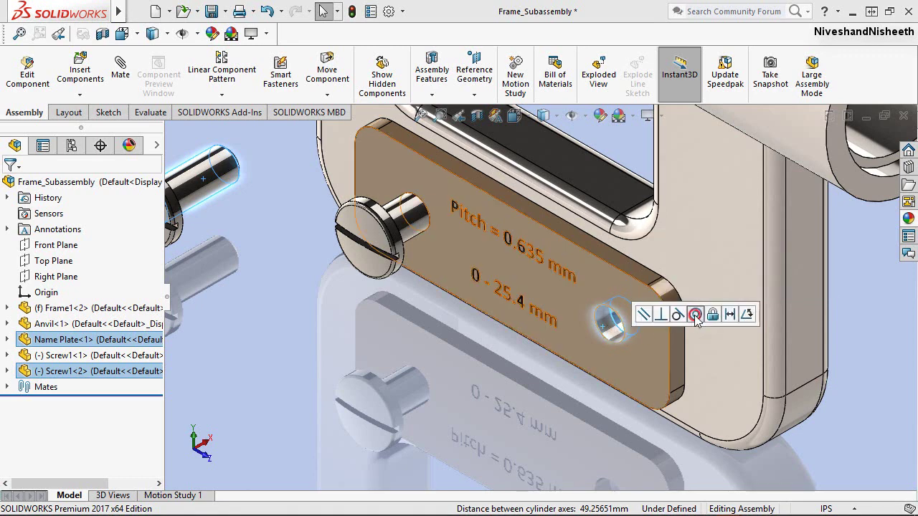
click(696, 315)
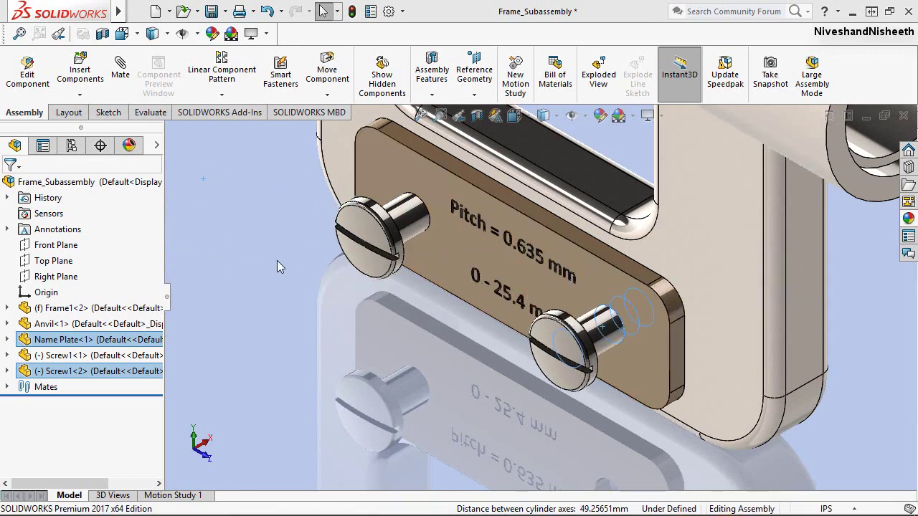
Enable Lock rotation on the first screw's Concentric4 mate
click(234, 244)
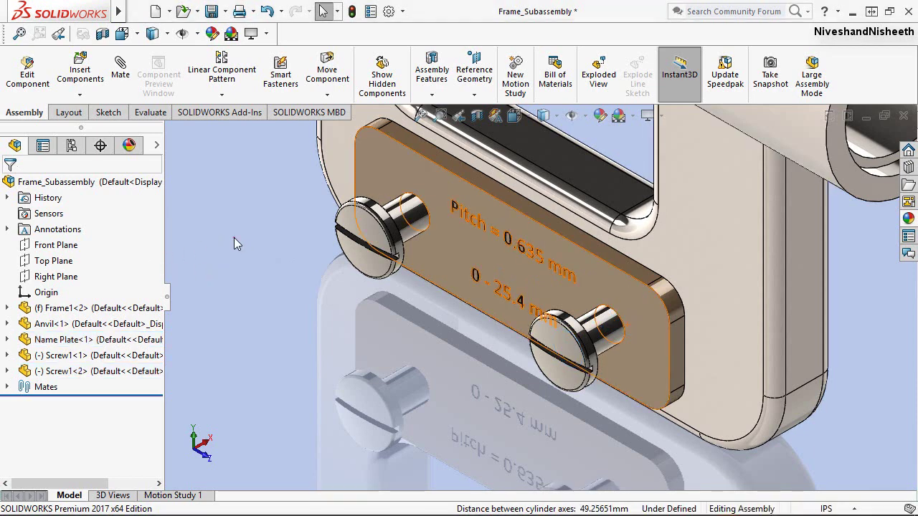
click(8, 386)
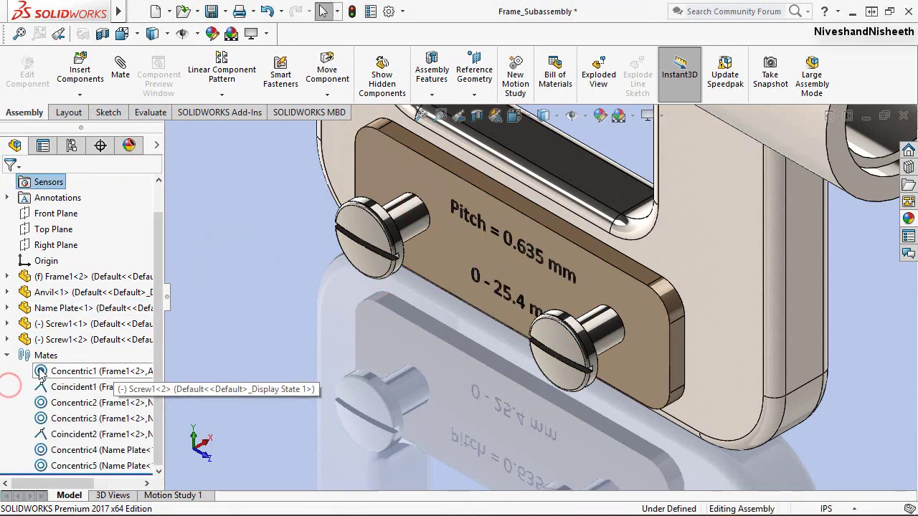
click(71, 452)
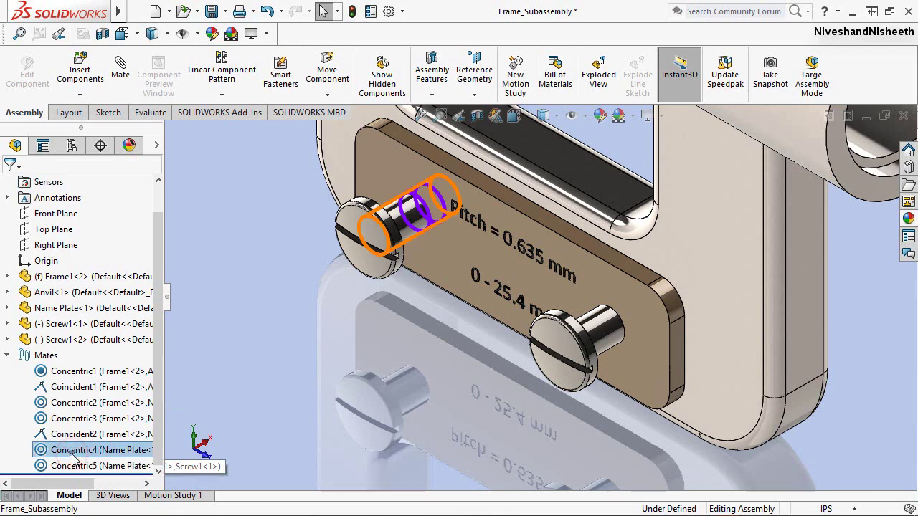
right_click(72, 459)
click(83, 192)
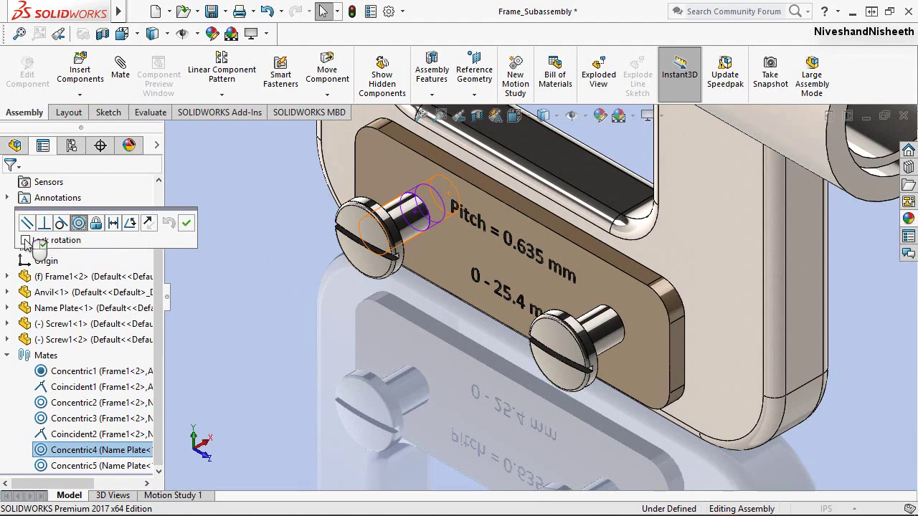
click(25, 240)
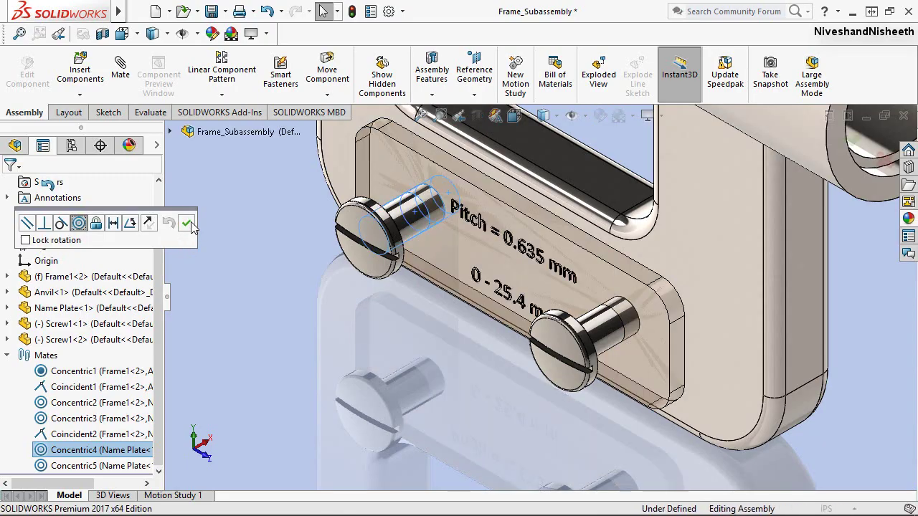
click(187, 223)
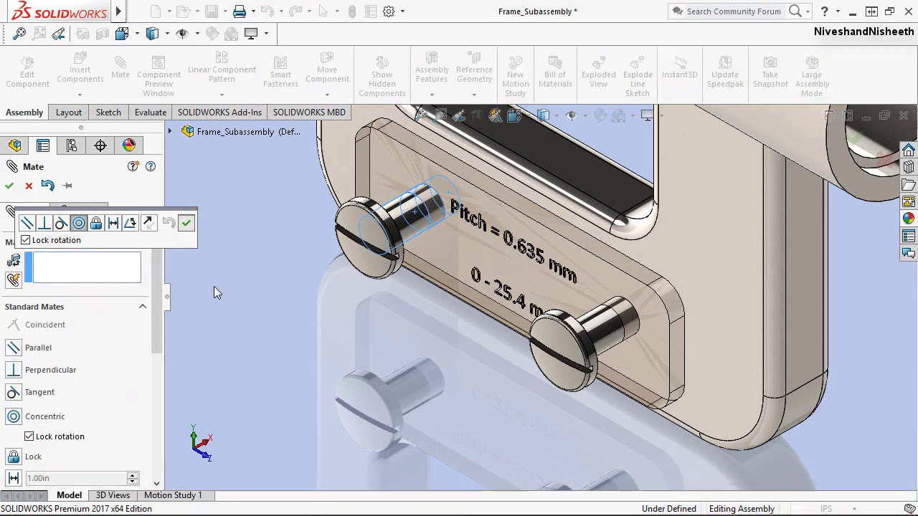
key(Escape)
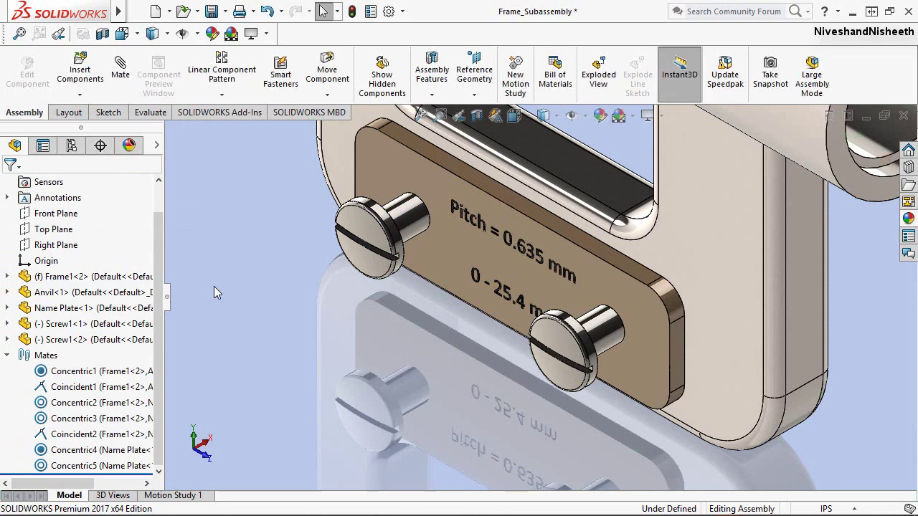
Enable Lock rotation on the second screw's Concentric5 mate
click(82, 466)
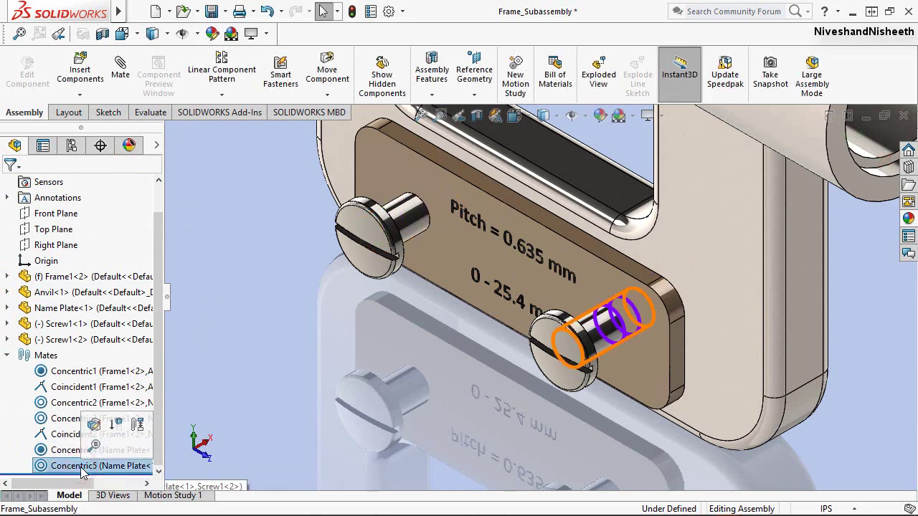
right_click(82, 467)
click(96, 195)
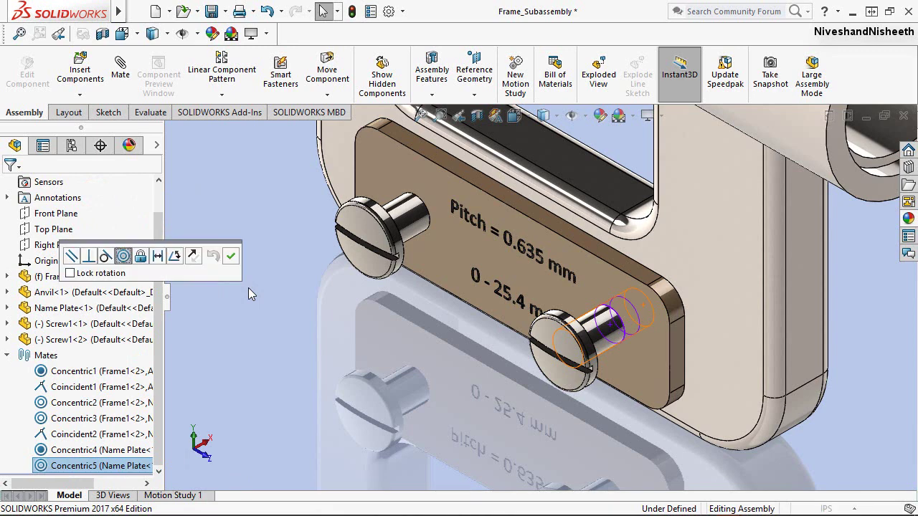
click(69, 274)
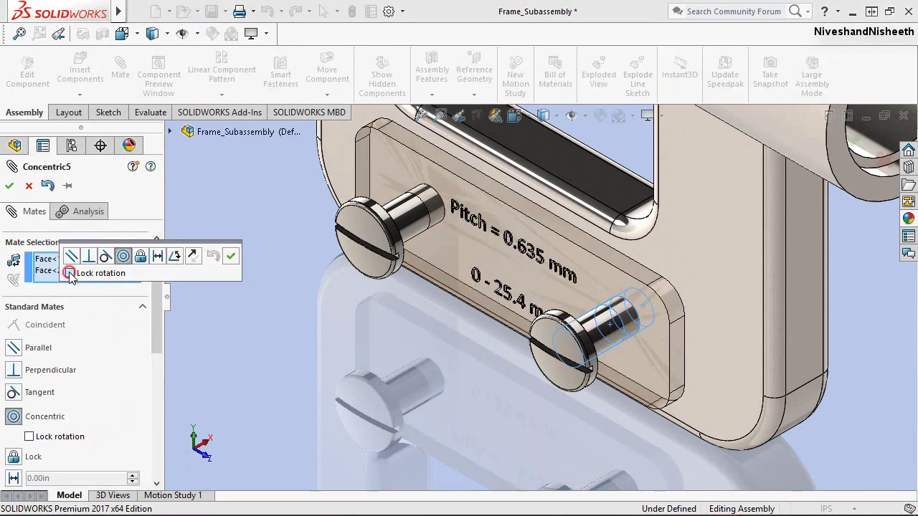
click(236, 260)
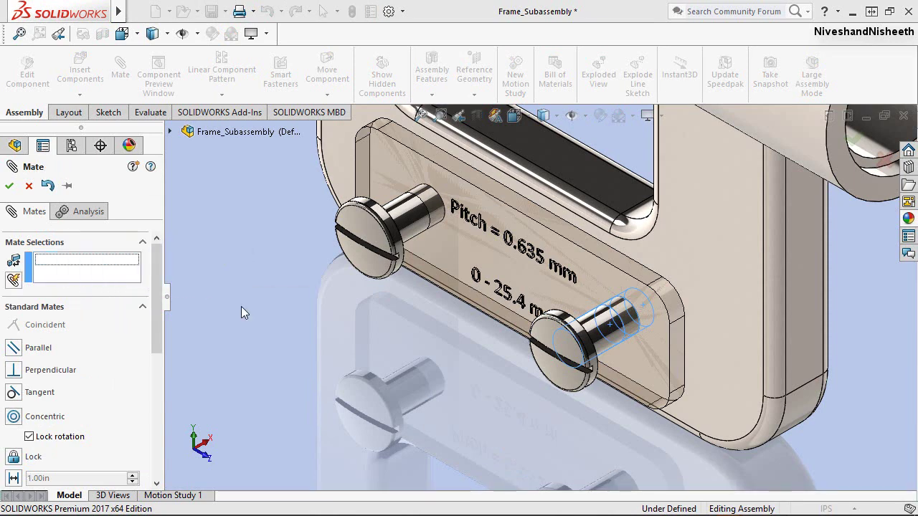
key(Escape)
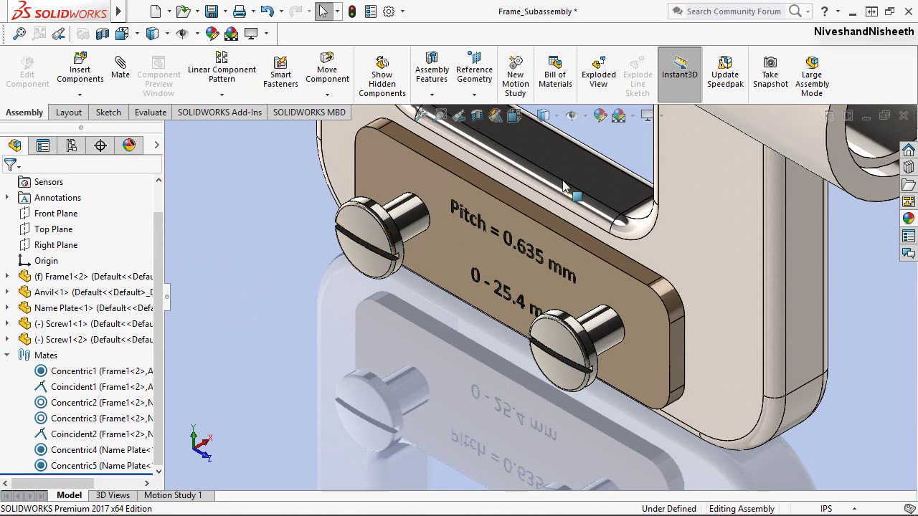
Turn off RealView Graphics and mate the first screw head coincident with the name plate
click(649, 116)
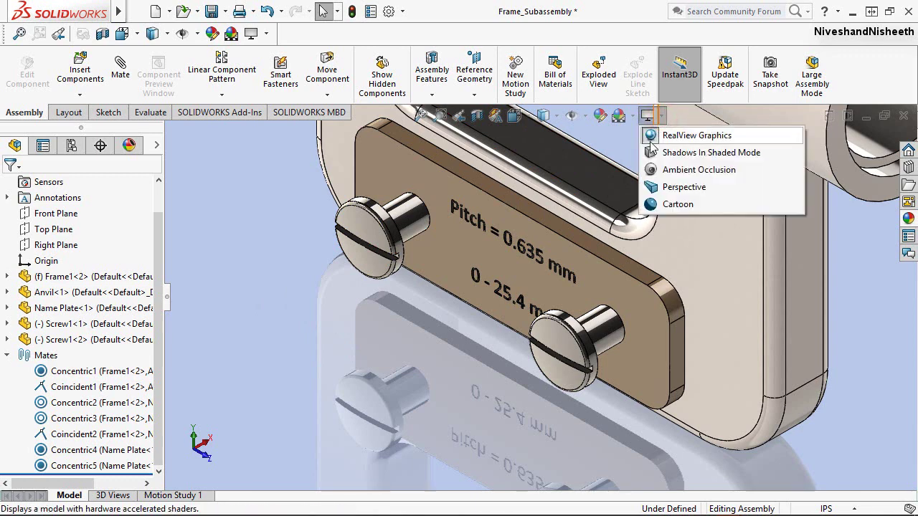
click(651, 136)
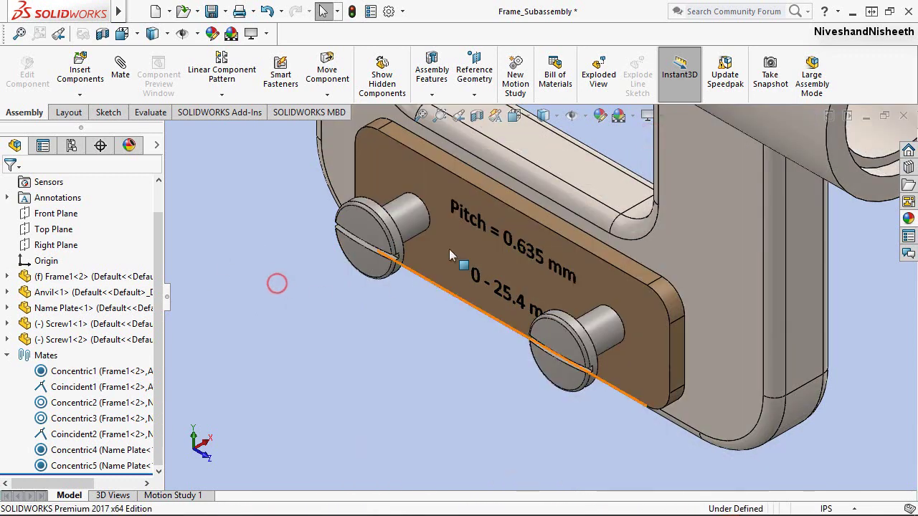
click(456, 247)
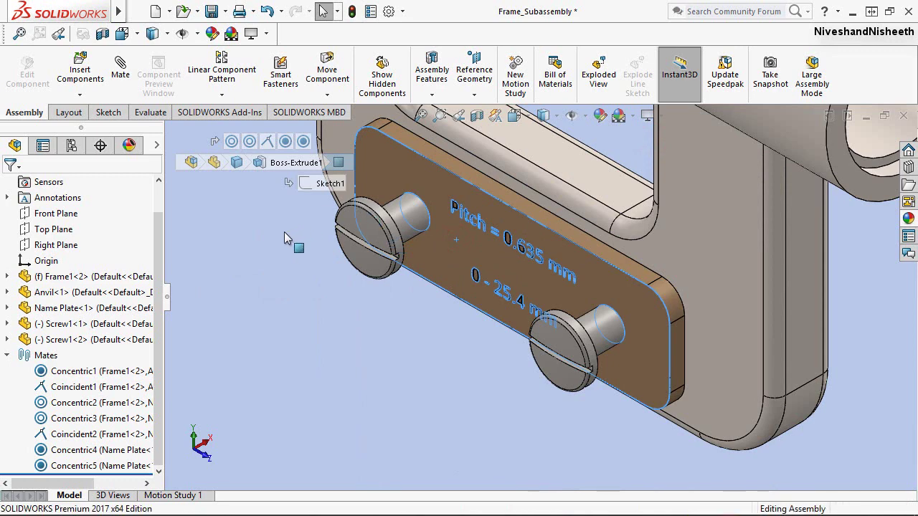
middle_drag(284, 239, 285, 253)
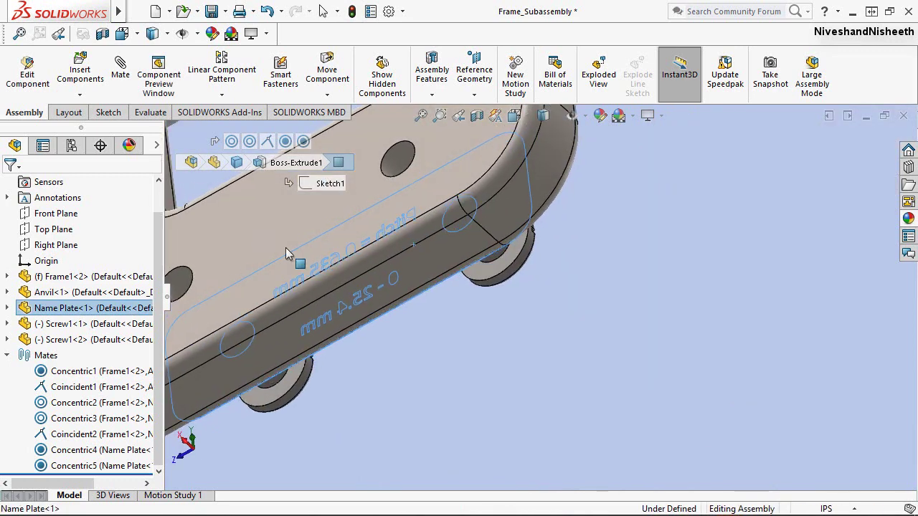
ctrl+click(484, 277)
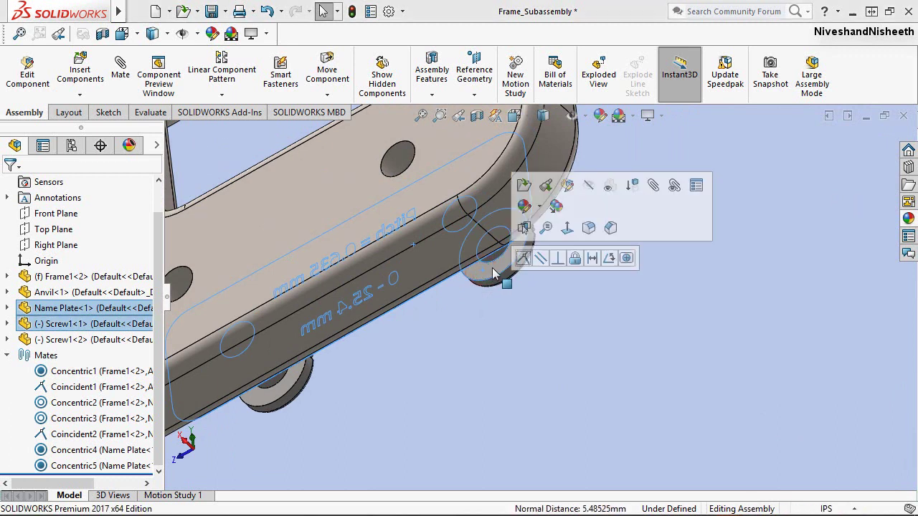
click(524, 258)
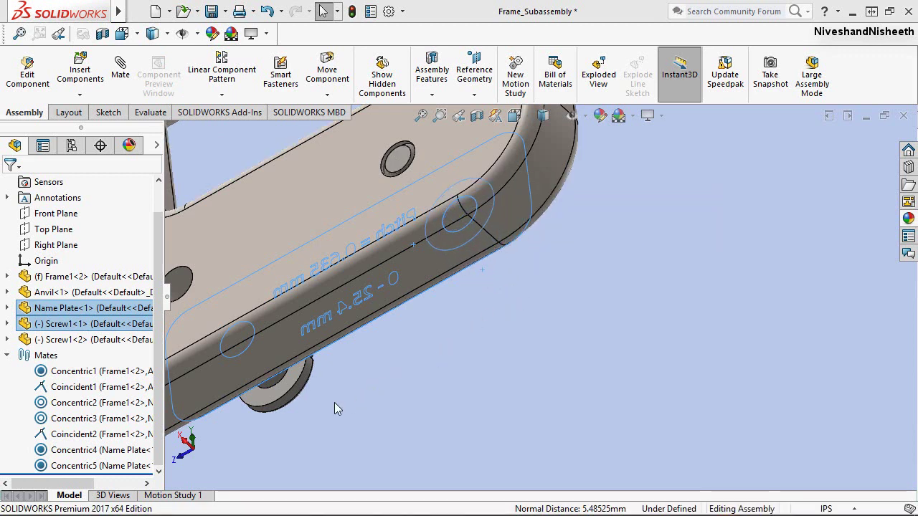
Mate the second screw head coincident with the name plate face
click(274, 390)
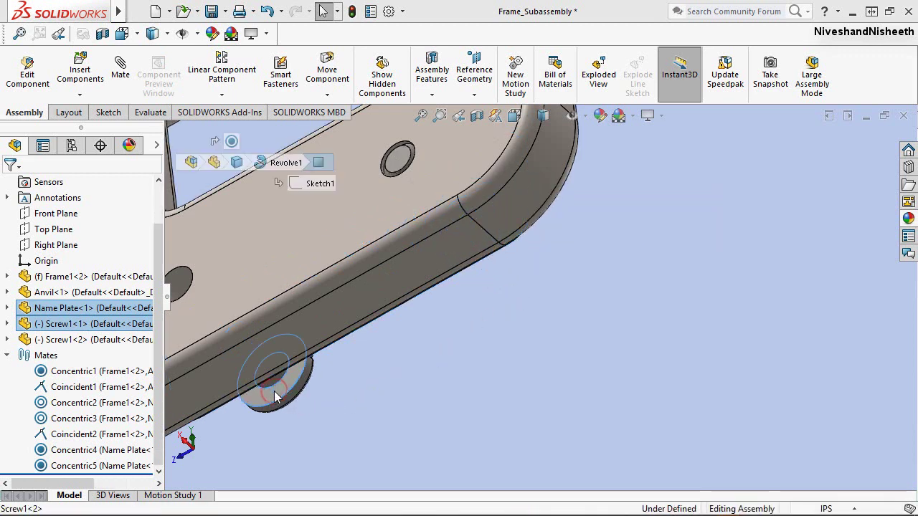
click(459, 119)
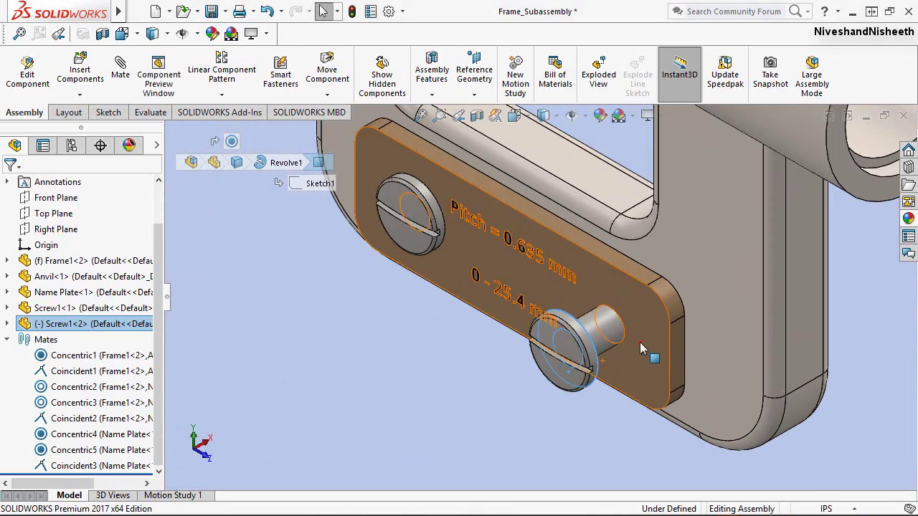
ctrl+click(641, 347)
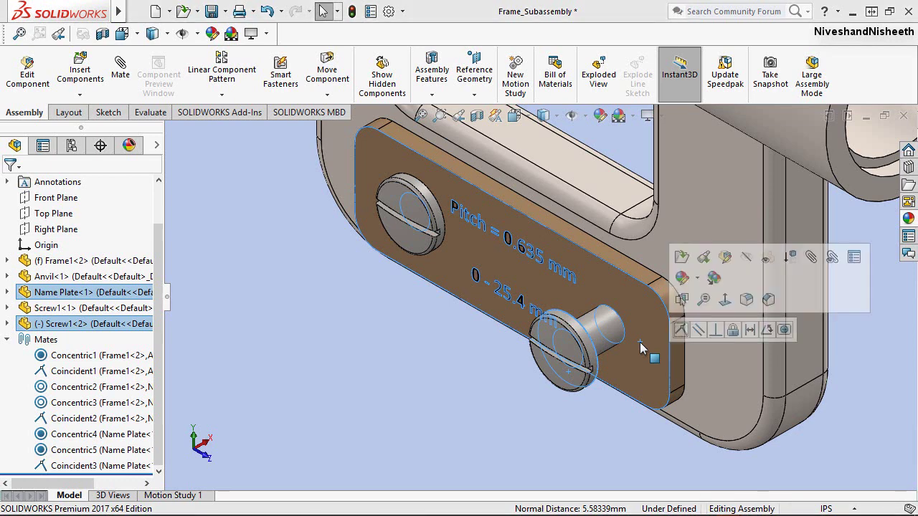
click(679, 329)
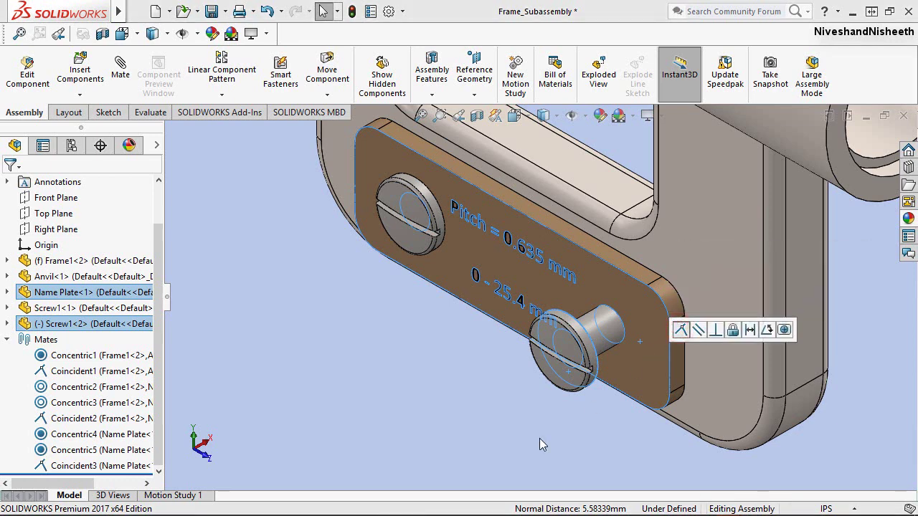
click(539, 438)
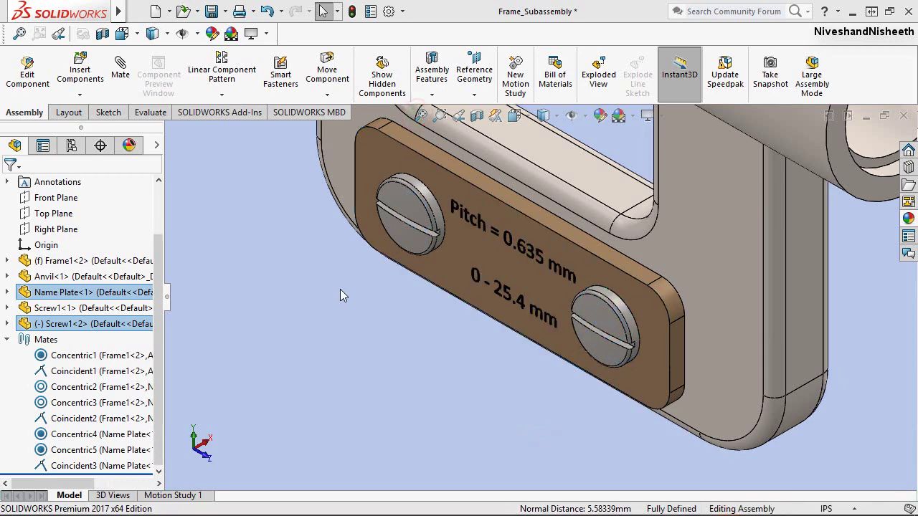
Collapse all FeatureManager tree items and save the subassembly
key(f)
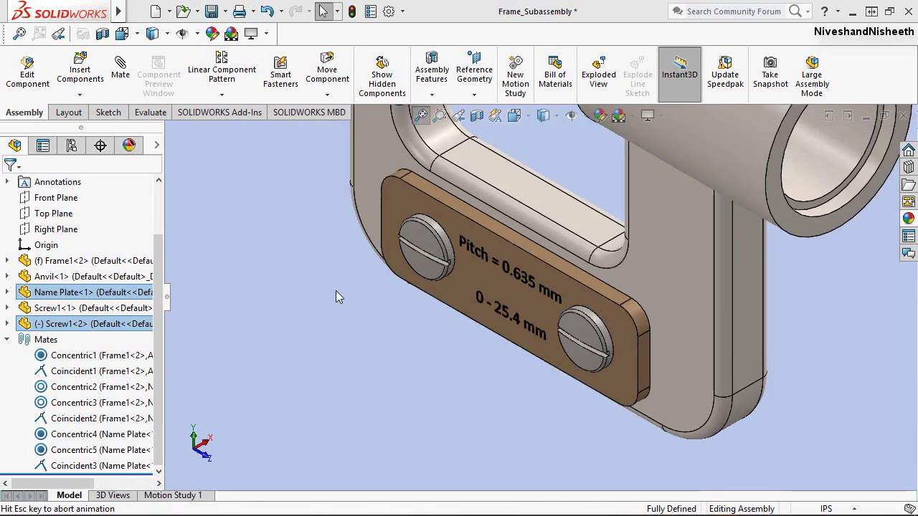
click(336, 292)
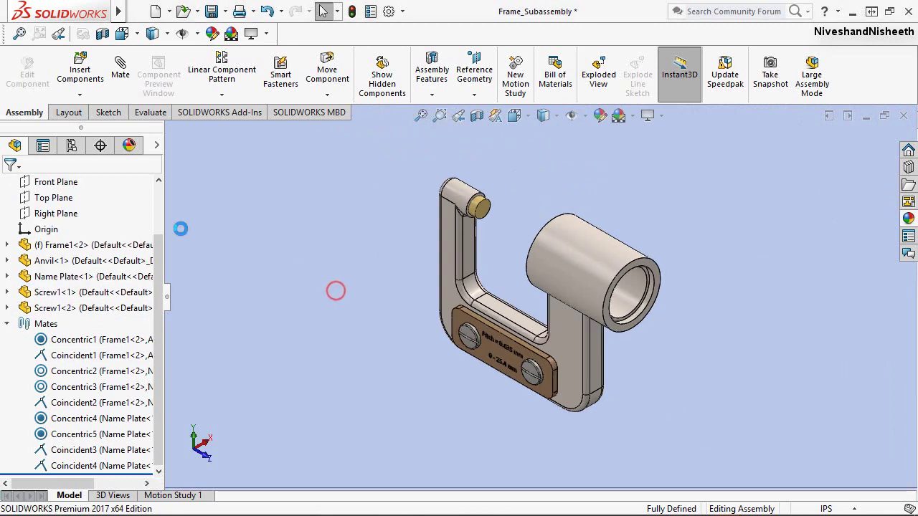
right_click(138, 214)
click(188, 218)
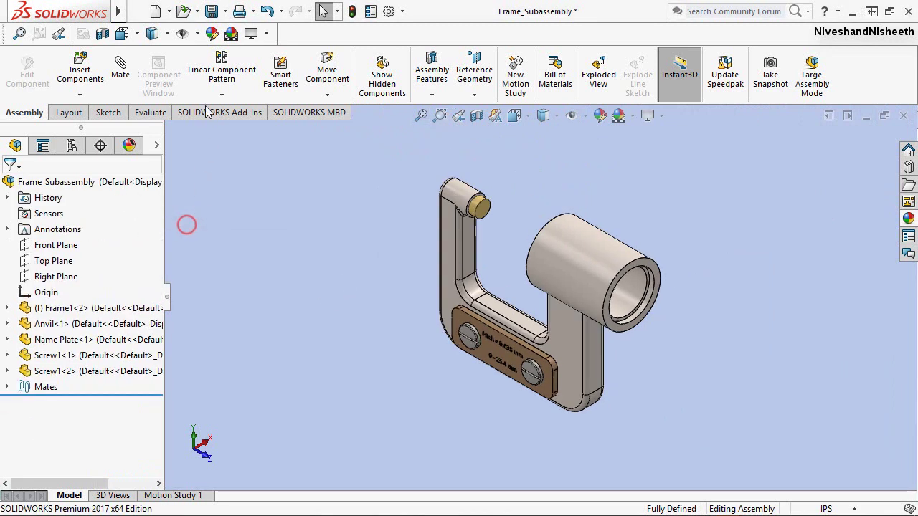
click(212, 12)
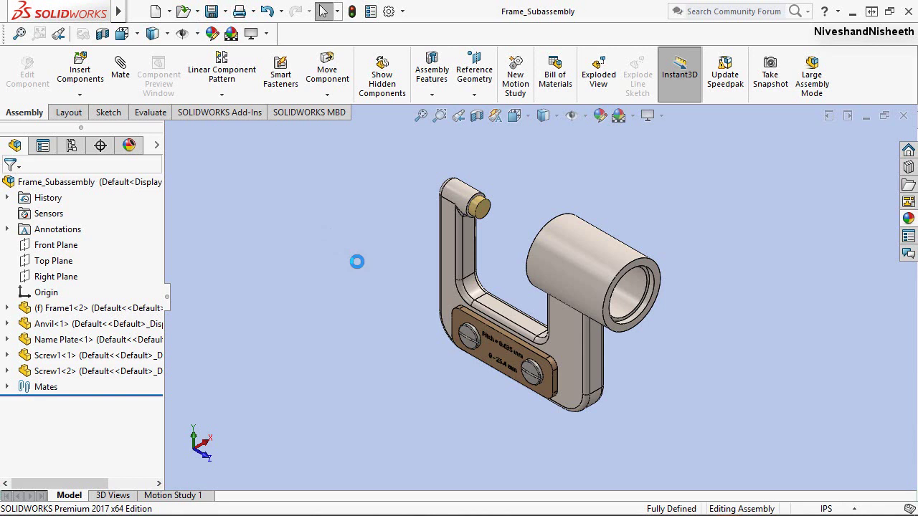
Raise the document's shaded image quality slider near High, reducing deviation to 0.00137757in
scroll(511, 299, down, 2)
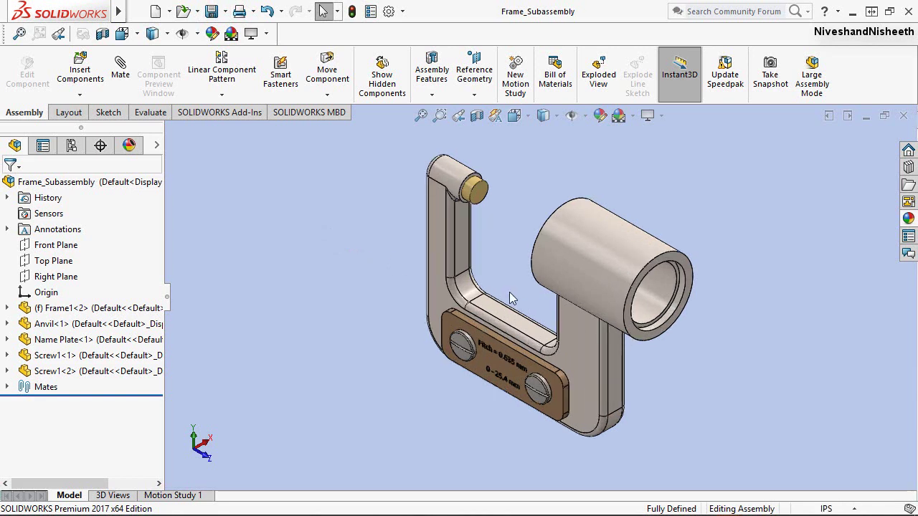
click(388, 12)
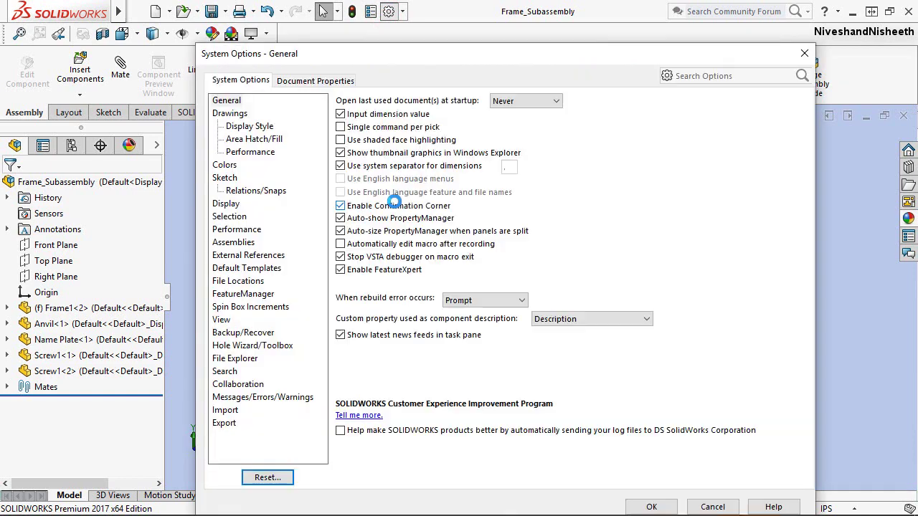
click(349, 81)
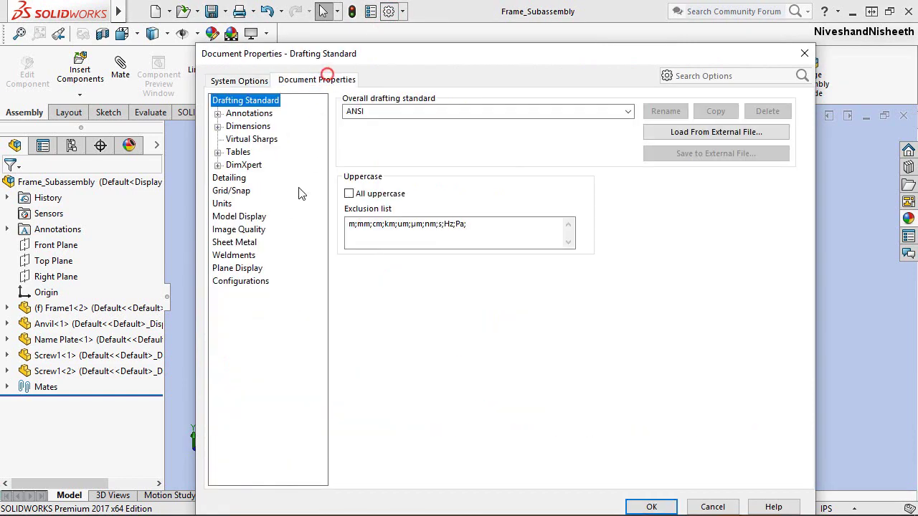
click(255, 229)
drag(462, 121, 565, 123)
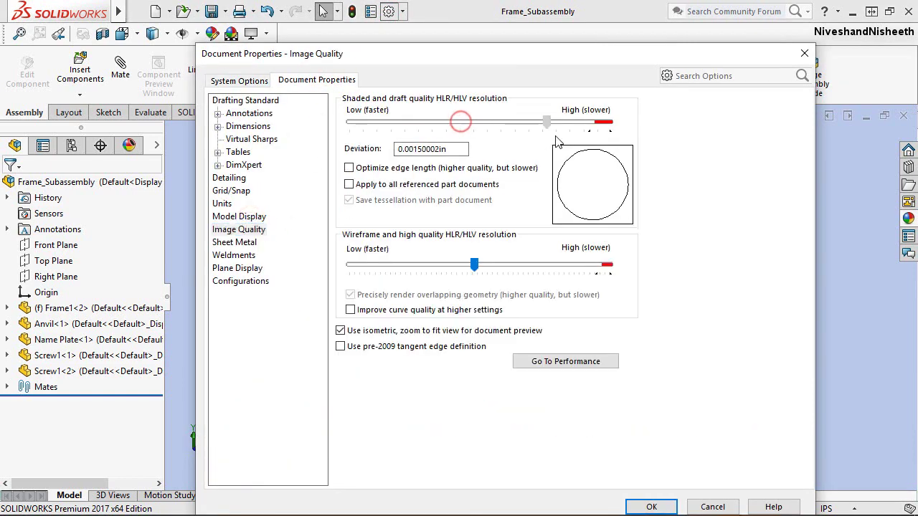
drag(567, 57, 563, 34)
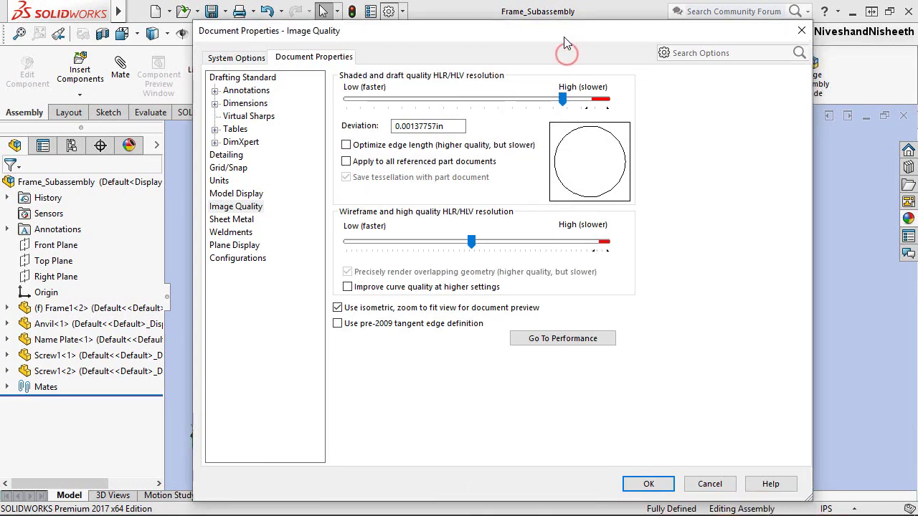
click(648, 484)
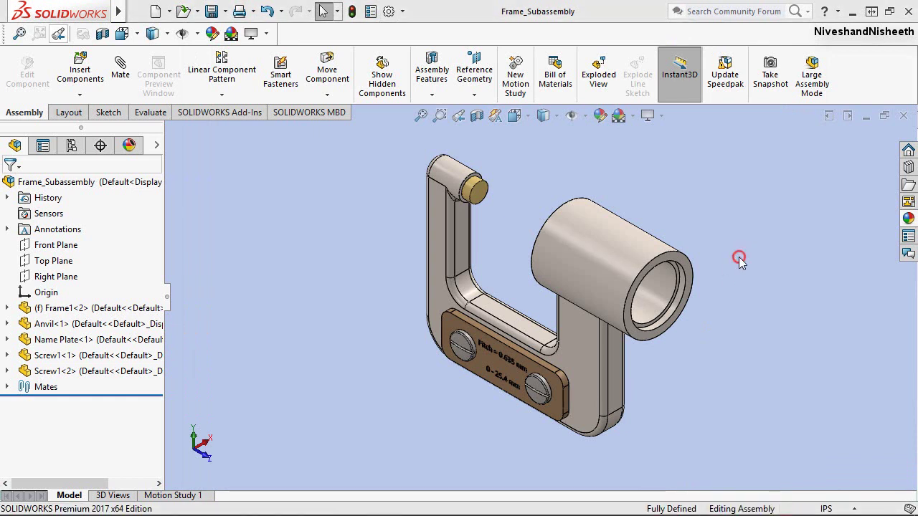
Insert Plate1 rotated 90° about Y and place it beside the frame's cylinder
click(65, 76)
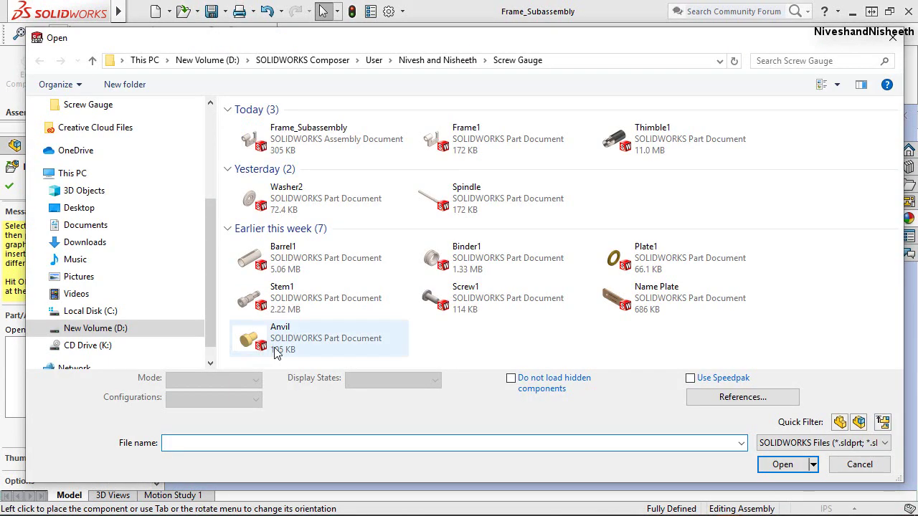
double_click(625, 262)
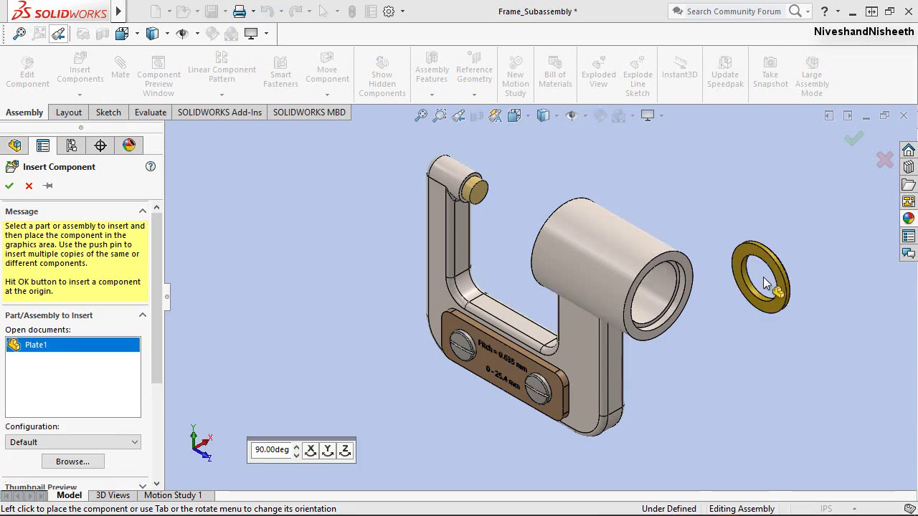
scroll(765, 283, down, 2)
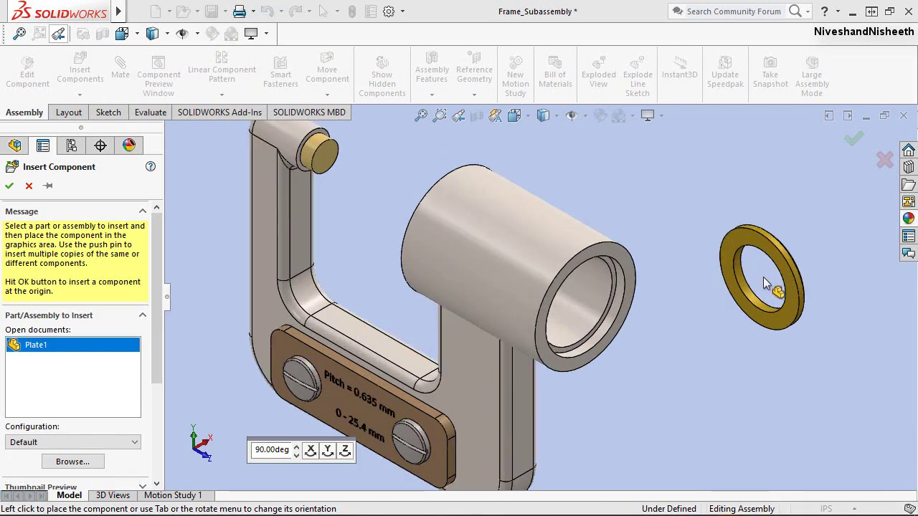
click(327, 452)
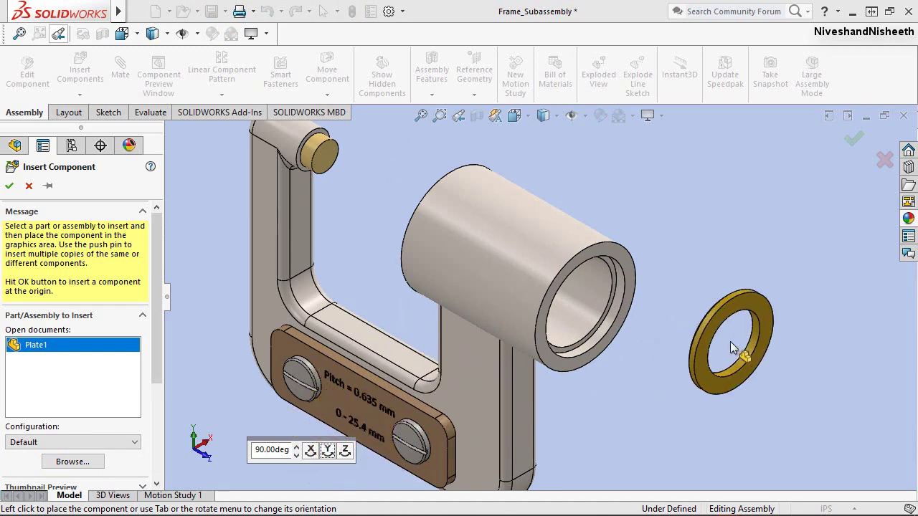
click(731, 348)
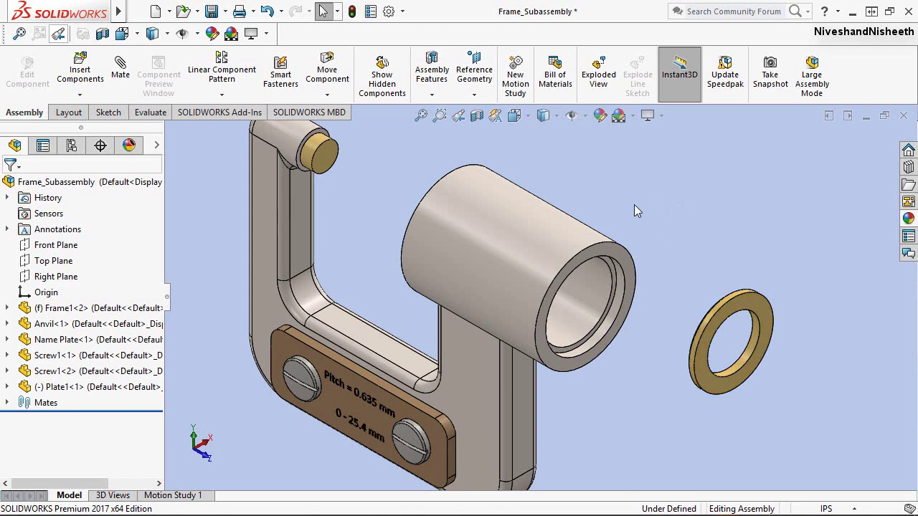
click(648, 116)
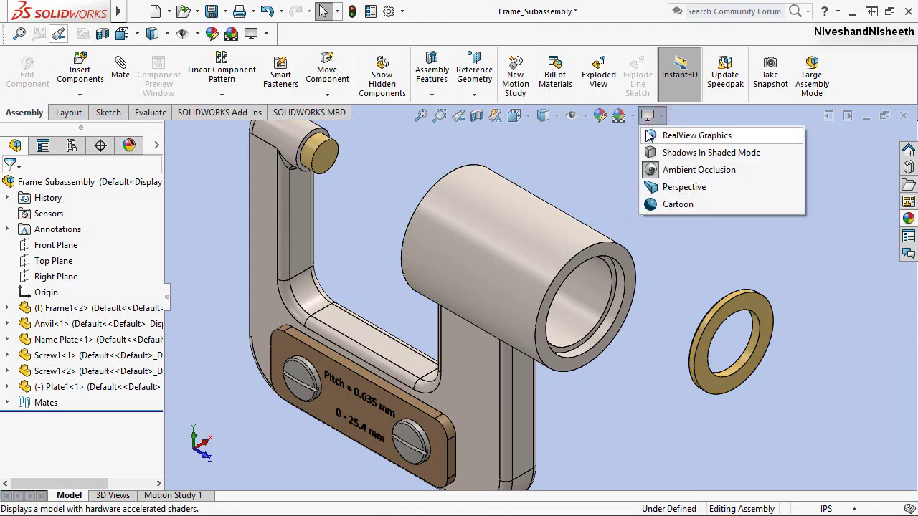
Turn on RealView Graphics for realistic reflective shading
click(648, 136)
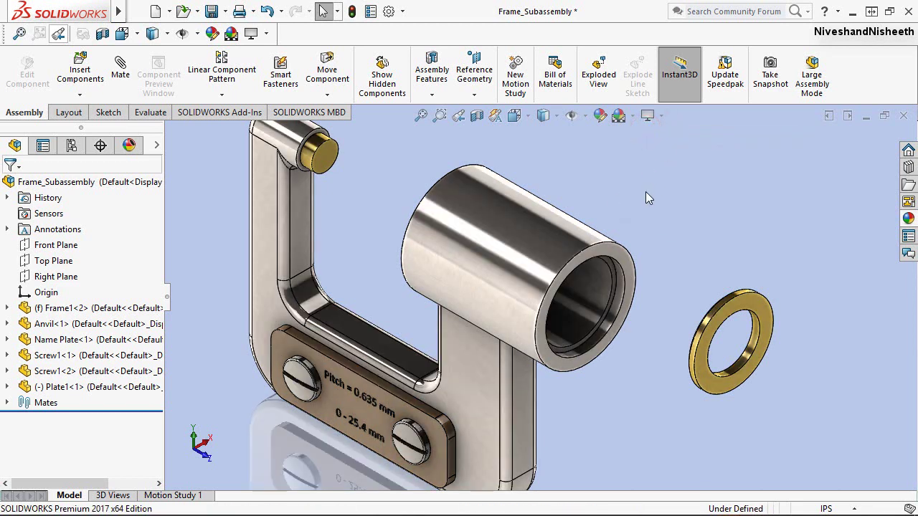
scroll(689, 363, down, 2)
scroll(691, 362, down, 2)
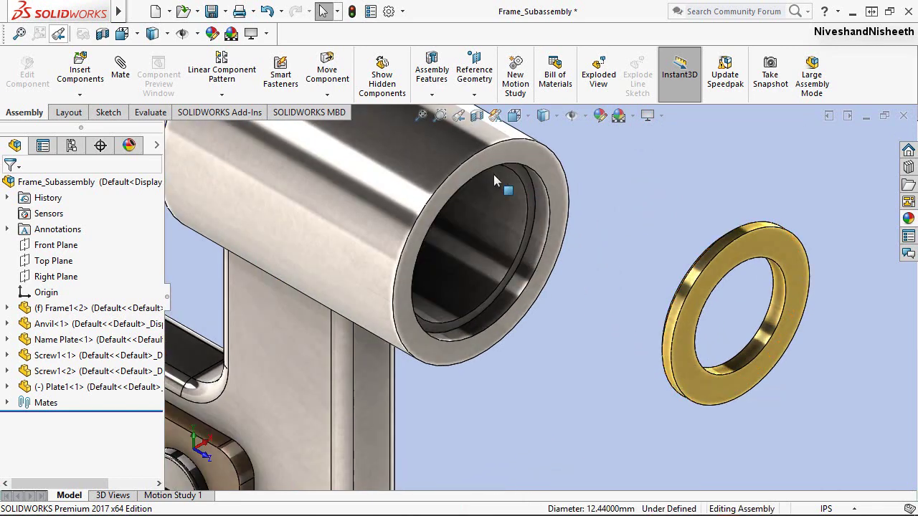
Mate the washer's inner face concentric with the frame bore, with rotation locked
click(120, 72)
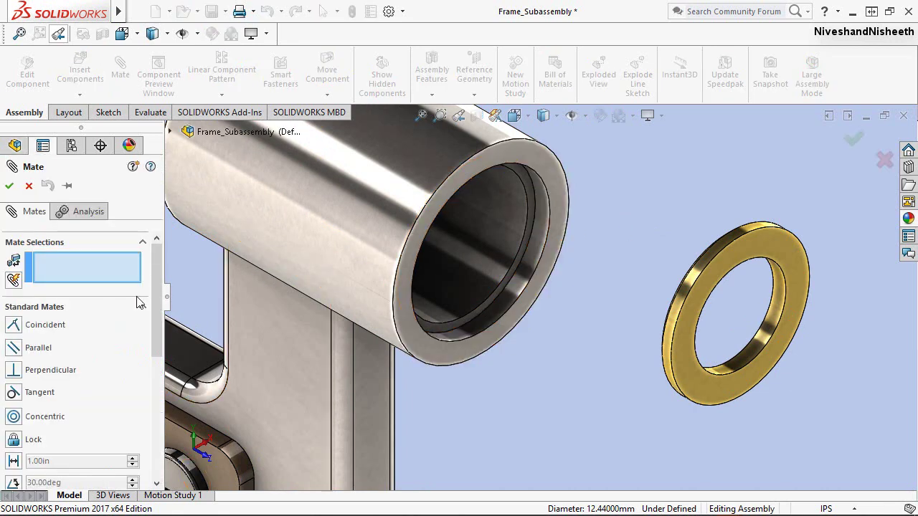
click(764, 332)
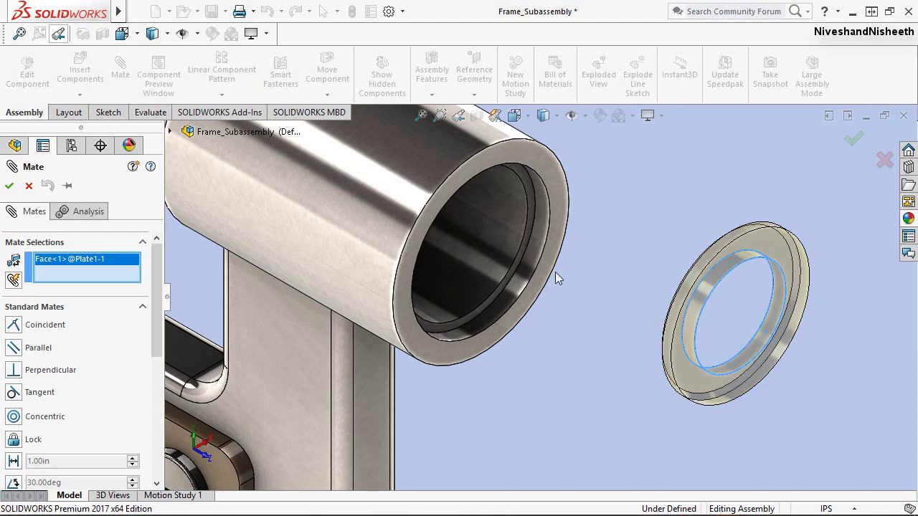
click(529, 273)
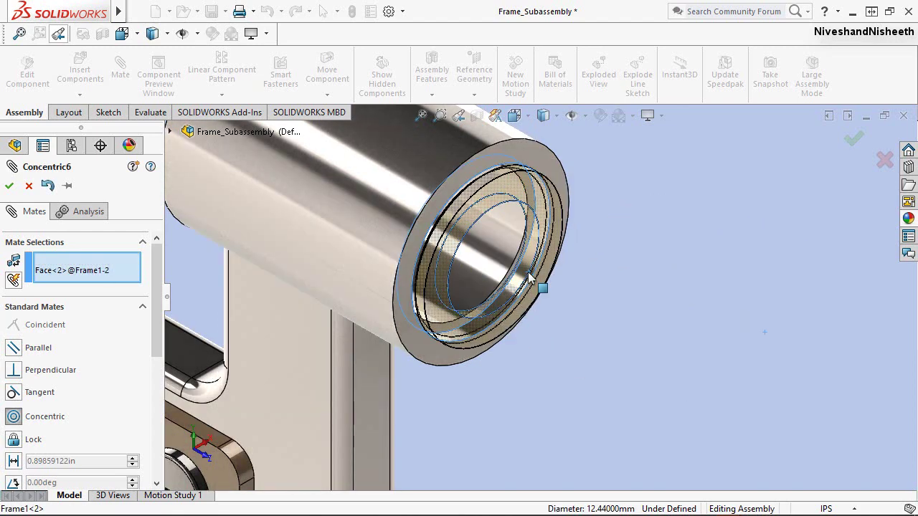
click(271, 337)
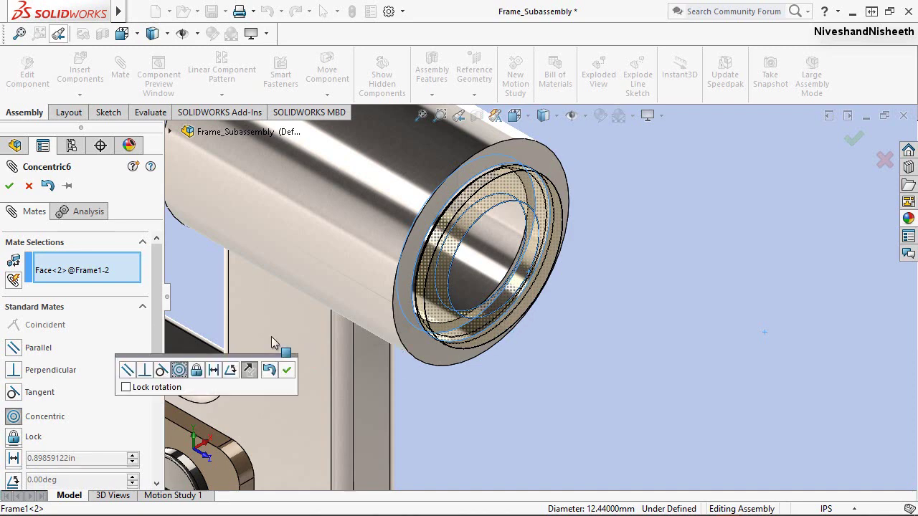
click(126, 387)
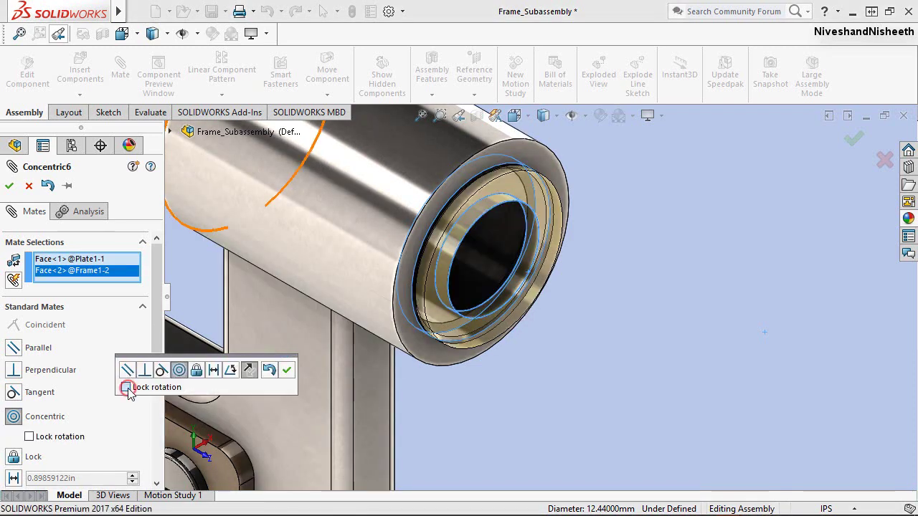
click(284, 371)
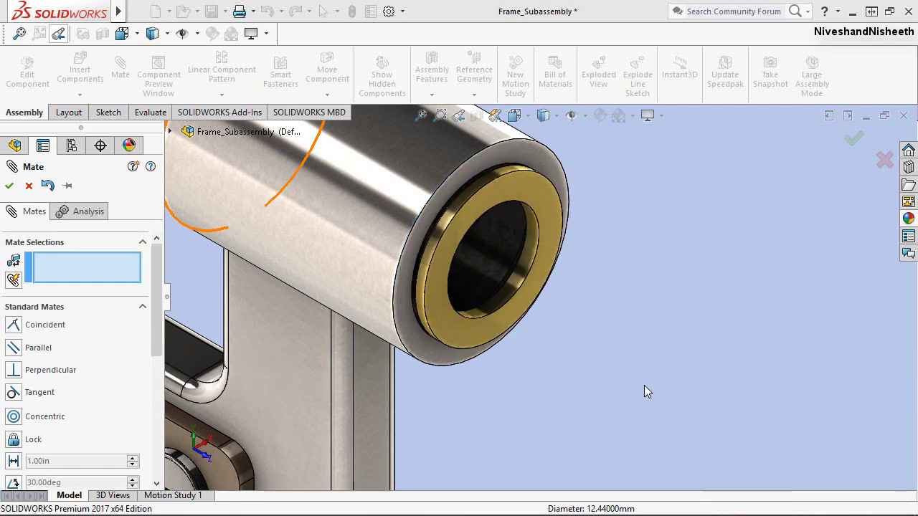
key(Escape)
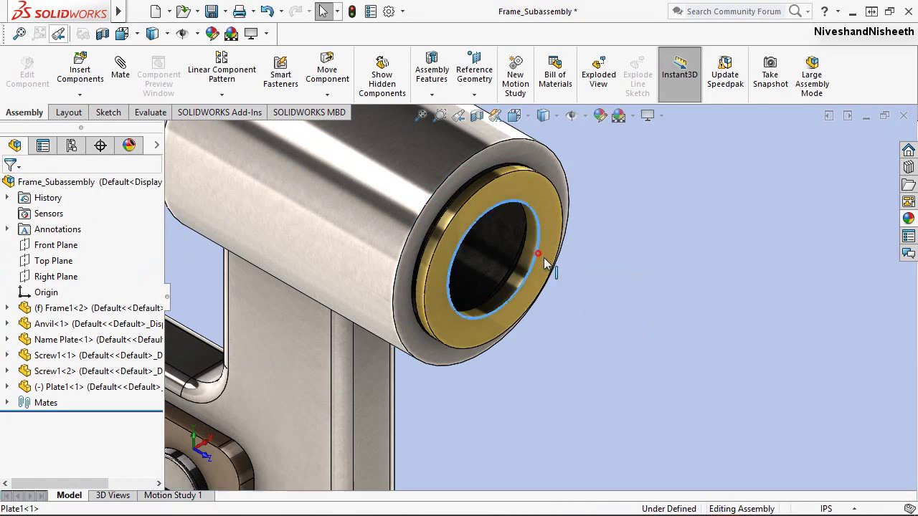
Make the washer's flat face coincident with the face inside the frame bore
drag(545, 263, 750, 195)
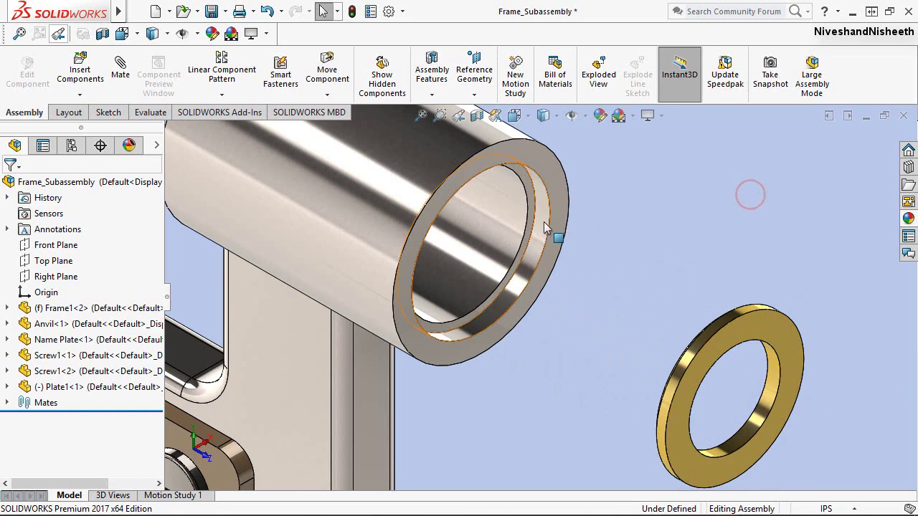
scroll(544, 222, down, 2)
scroll(528, 193, up, 2)
scroll(638, 232, down, 2)
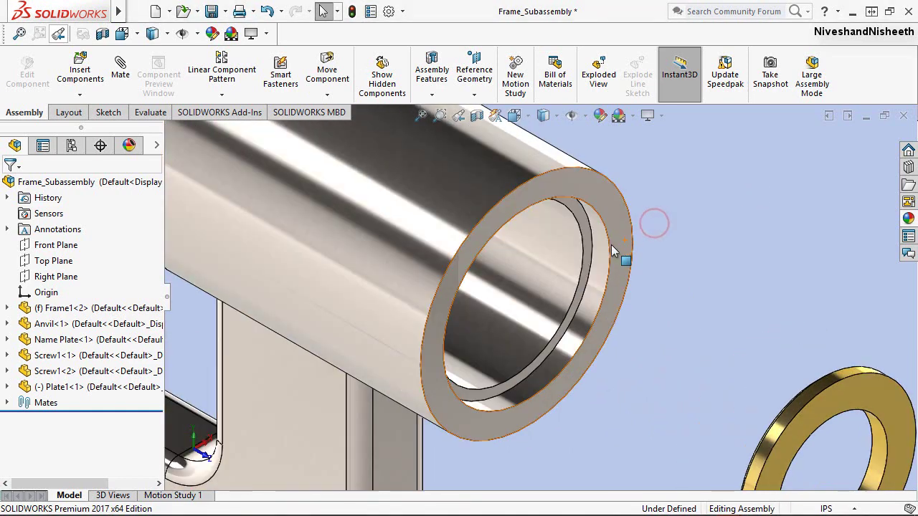
scroll(583, 259, down, 2)
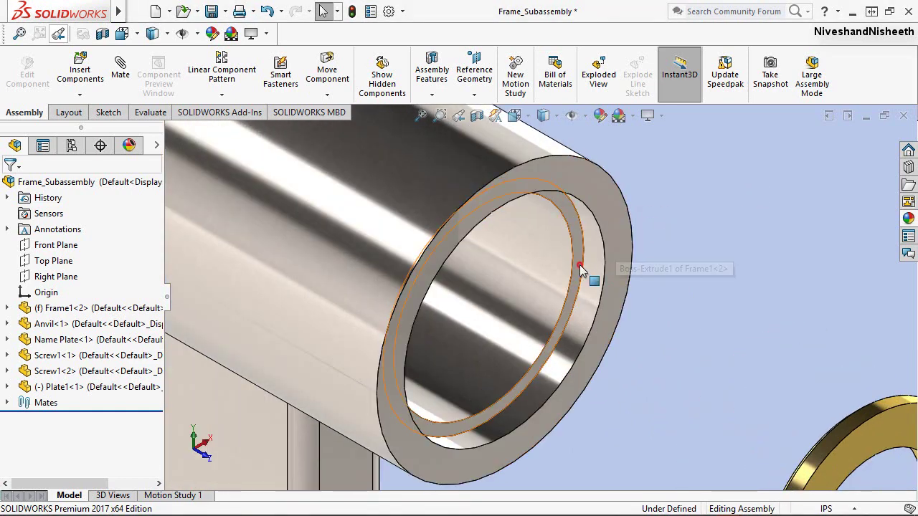
click(581, 269)
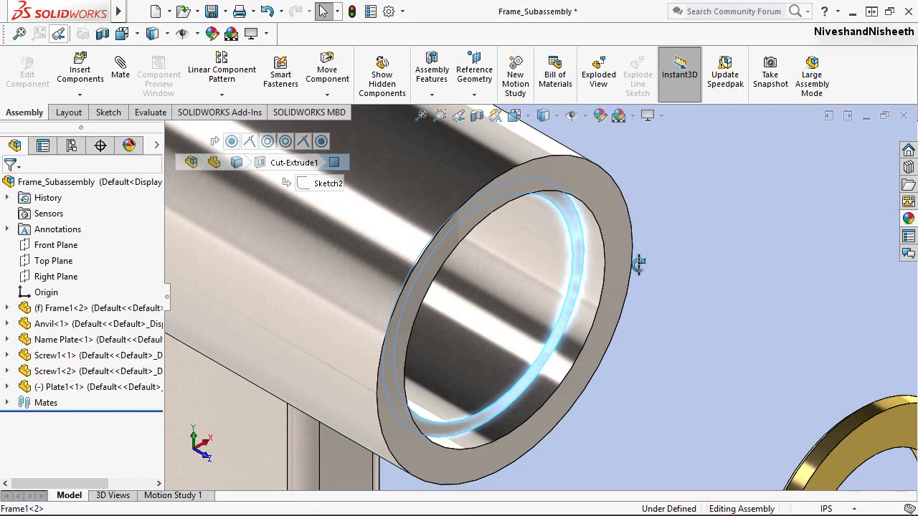
mouse_move(634, 266)
middle_down()
mouse_move(668, 271)
mouse_move(476, 263)
middle_up()
click(476, 263)
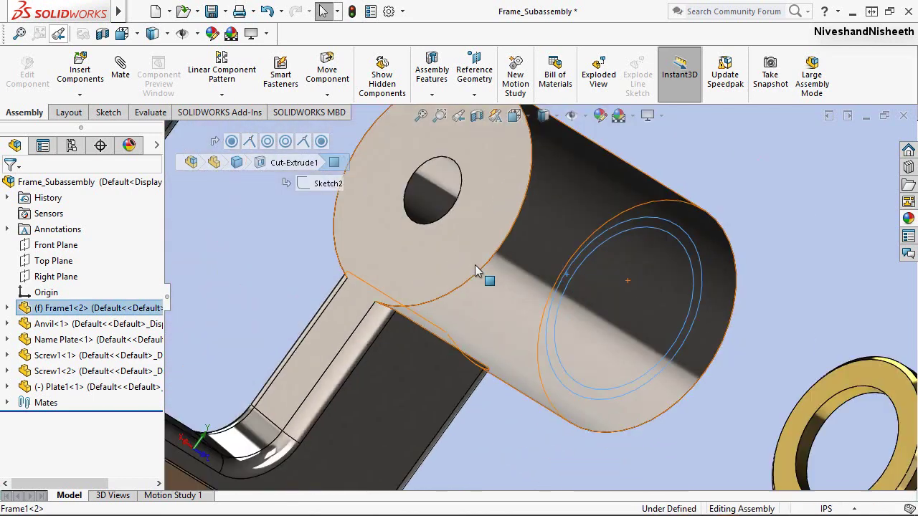
scroll(836, 463, up, 3)
scroll(784, 359, down, 5)
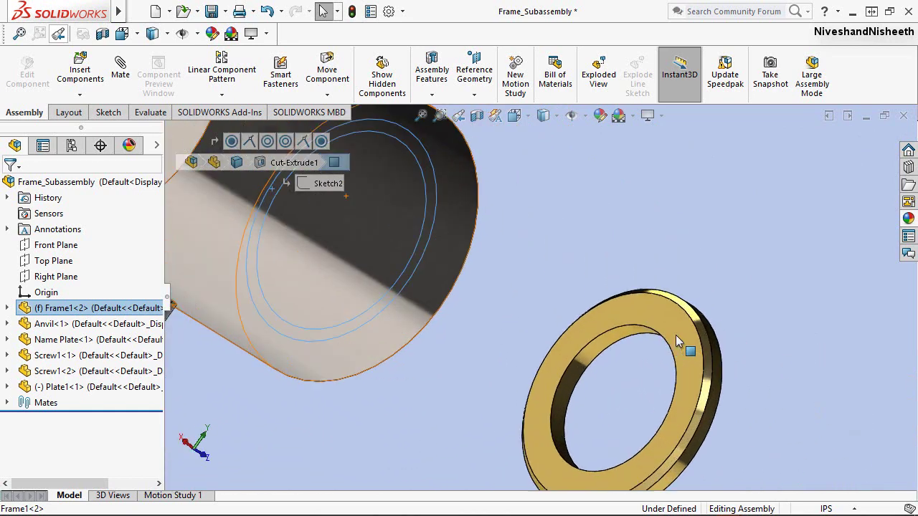
click(661, 316)
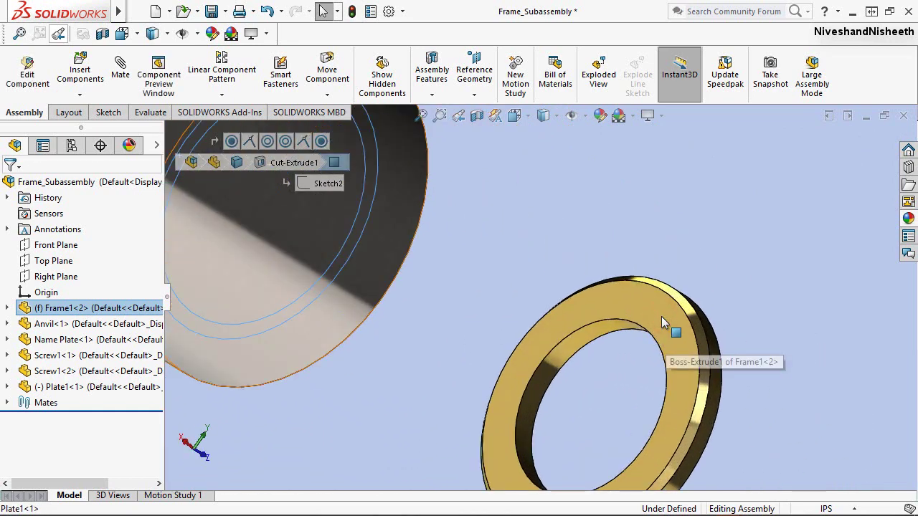
ctrl+click(661, 317)
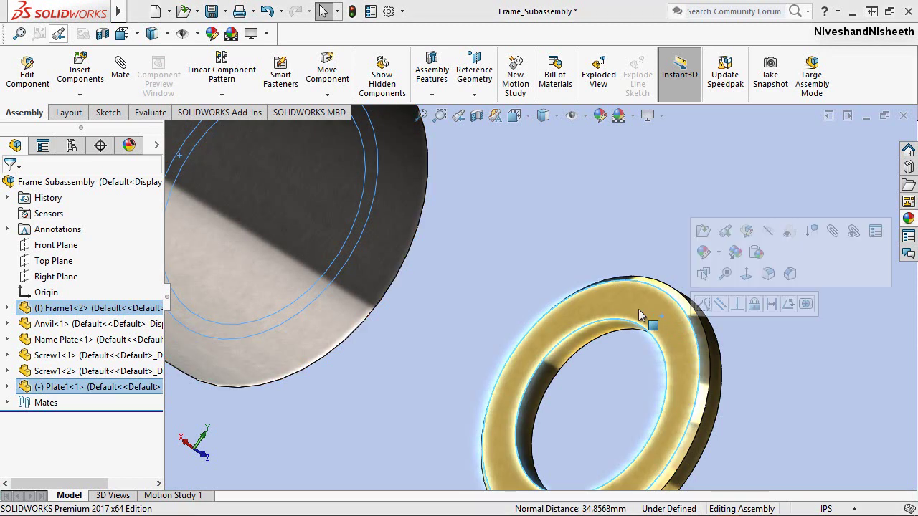
click(701, 304)
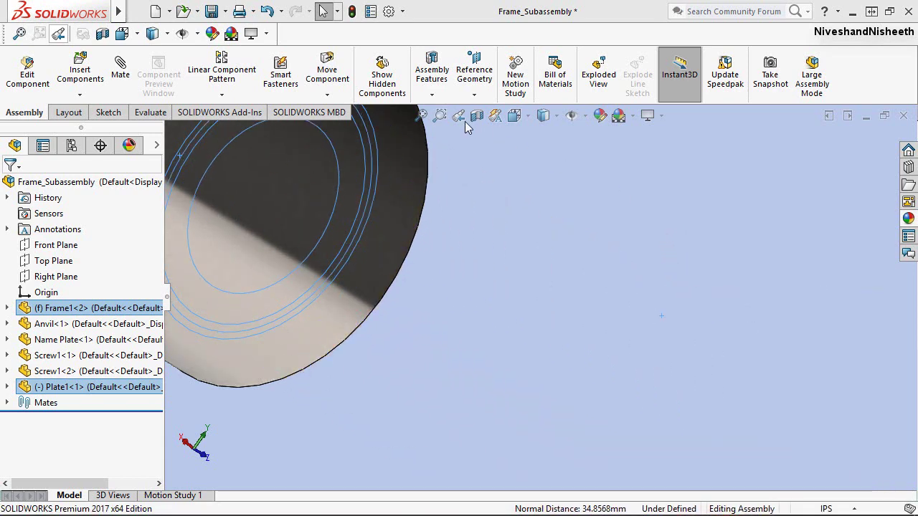
Return to the earlier view and zoom to fit the whole subassembly
click(462, 121)
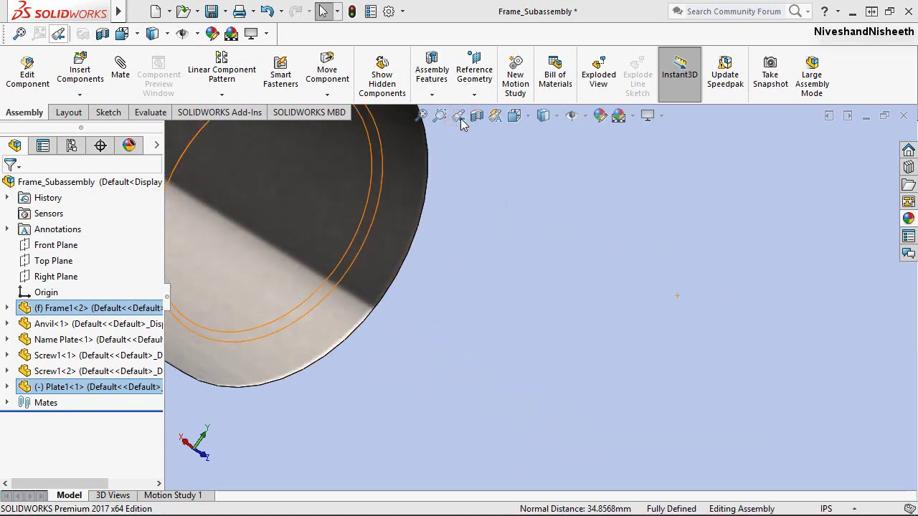
click(461, 121)
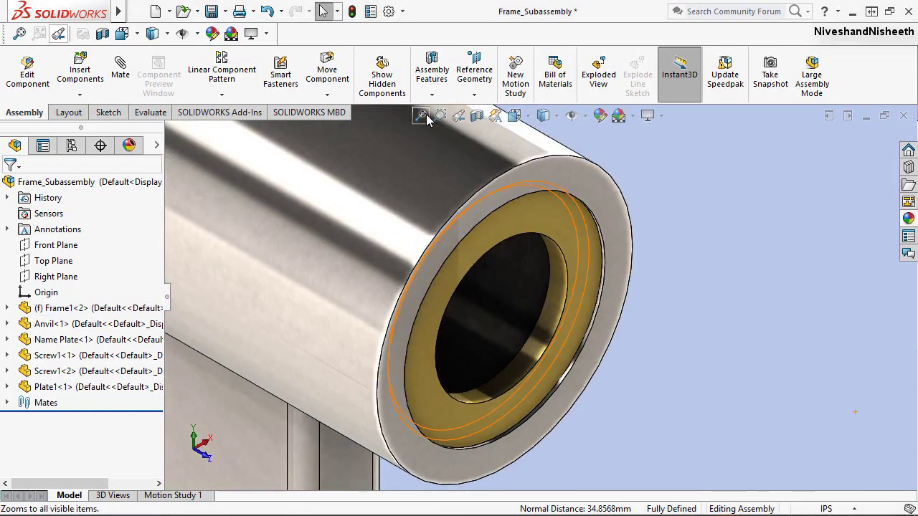
click(423, 117)
click(752, 257)
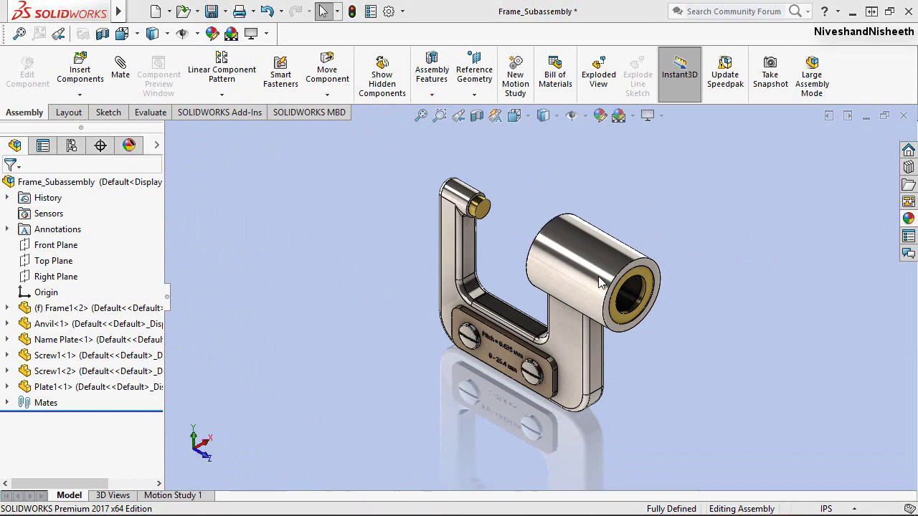
Turn off RealView Graphics reflective rendering
middle_drag(598, 276, 595, 215)
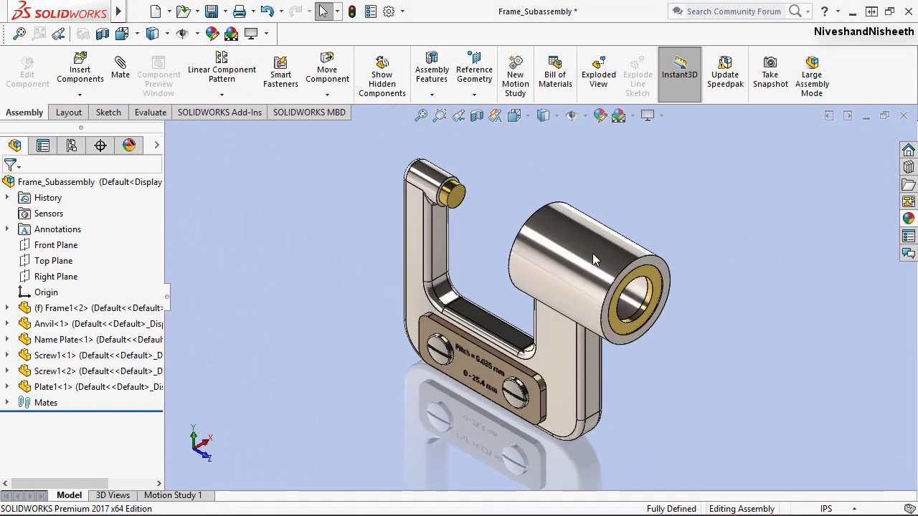
click(661, 117)
click(655, 137)
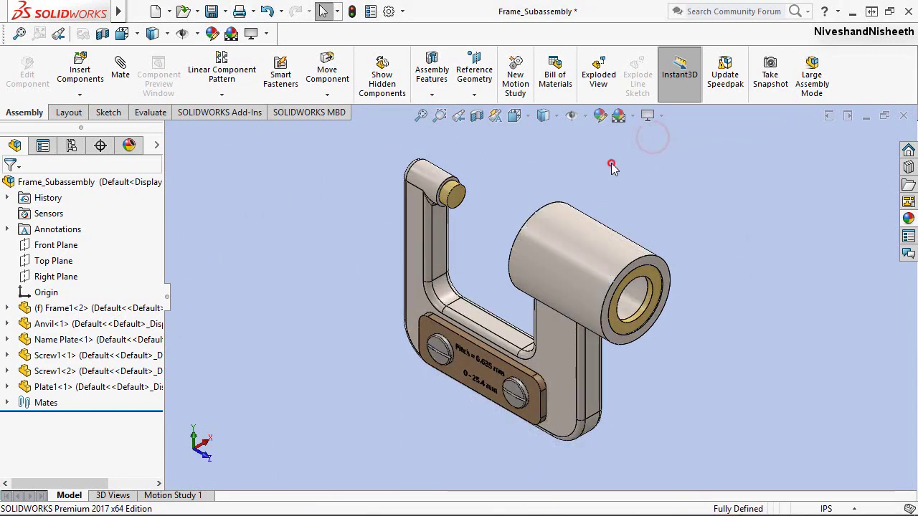
Create a section view of the assembly cut along the Right Plane
click(520, 153)
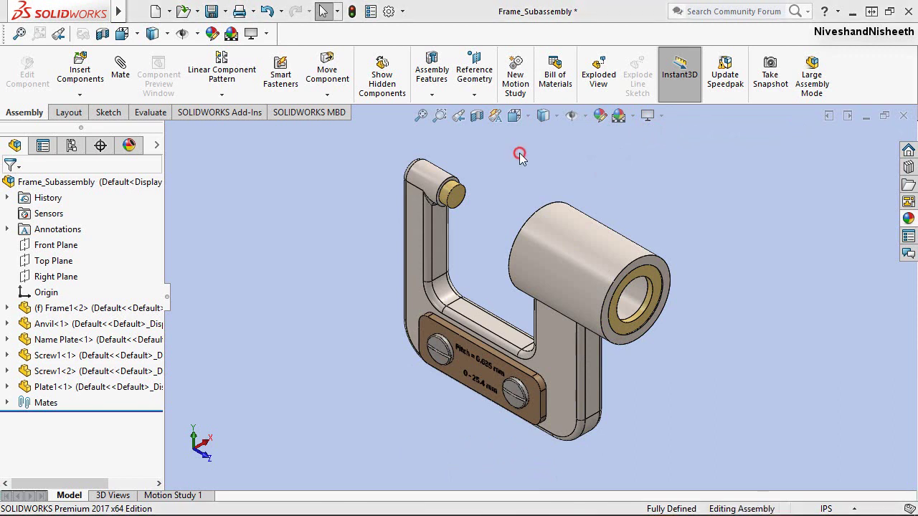
click(57, 278)
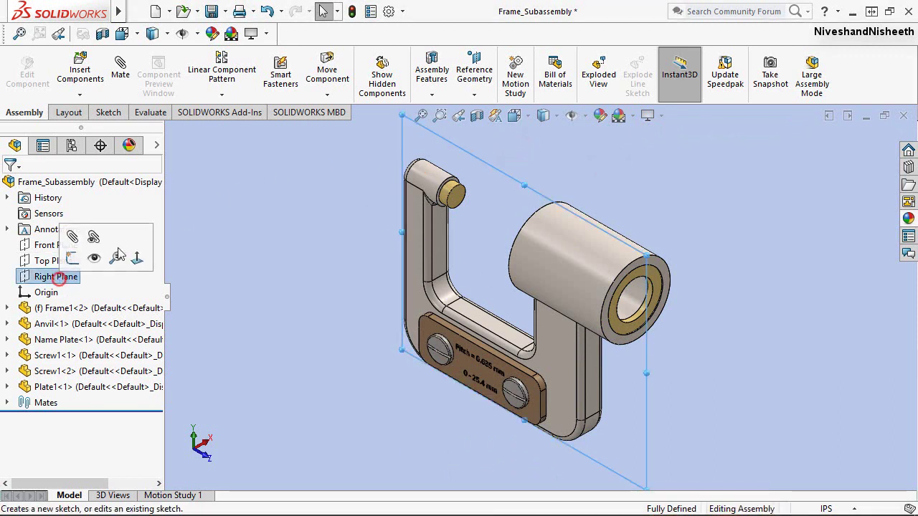
click(476, 116)
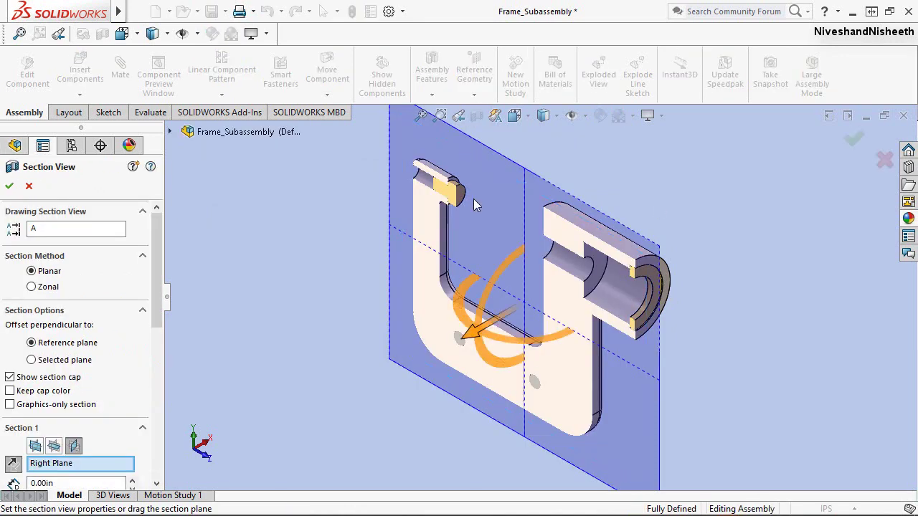
click(11, 186)
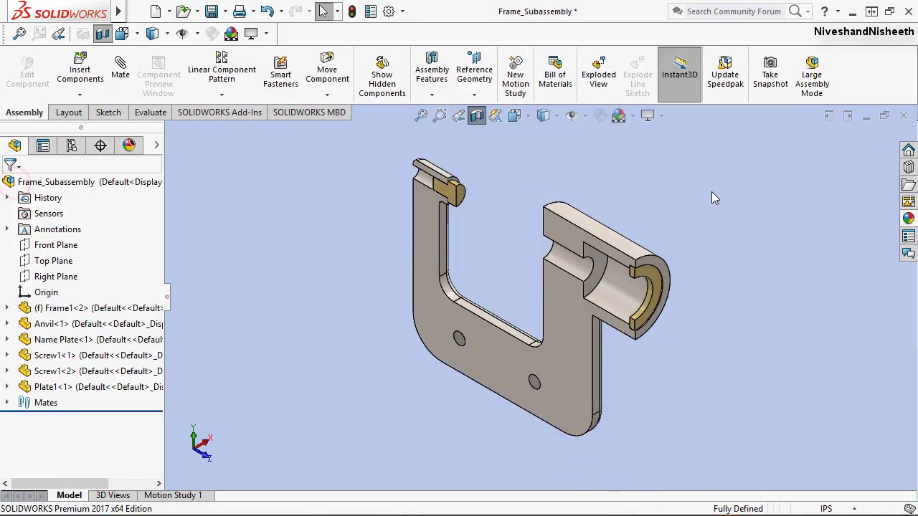
click(711, 191)
Inspect the washer's seating in the section, zoom to fit, and save the subassembly
scroll(480, 198, down, 2)
scroll(489, 234, down, 3)
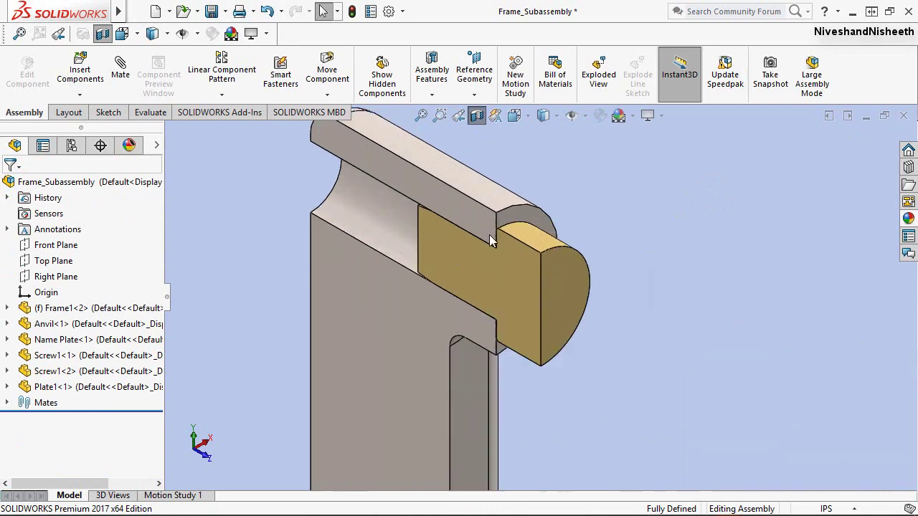
scroll(489, 234, down, 3)
scroll(394, 154, up, 2)
scroll(394, 154, up, 2)
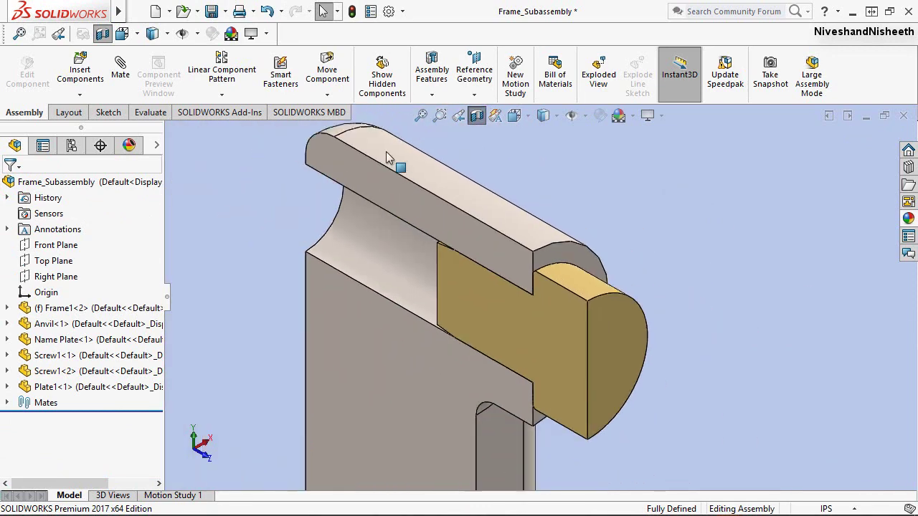
scroll(386, 152, up, 2)
scroll(386, 151, up, 1)
scroll(386, 151, up, 1)
scroll(529, 233, up, 2)
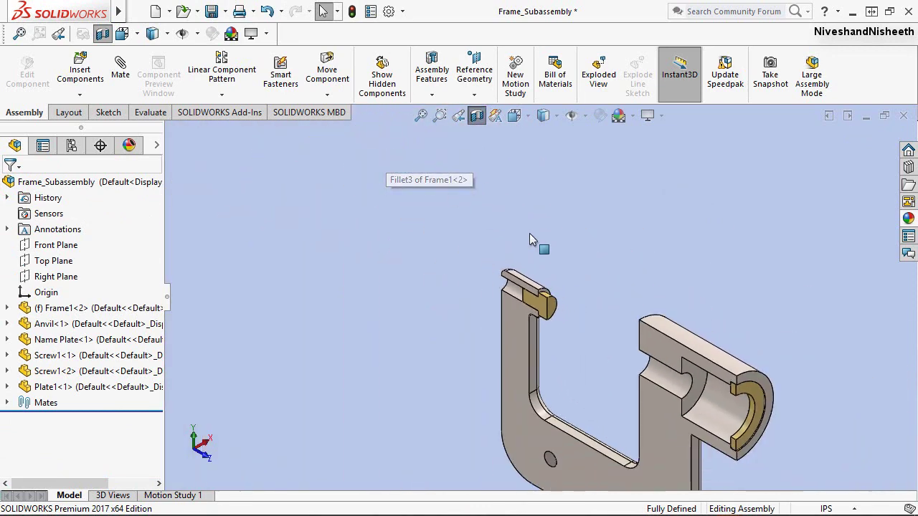
scroll(701, 381, down, 2)
scroll(701, 381, down, 2)
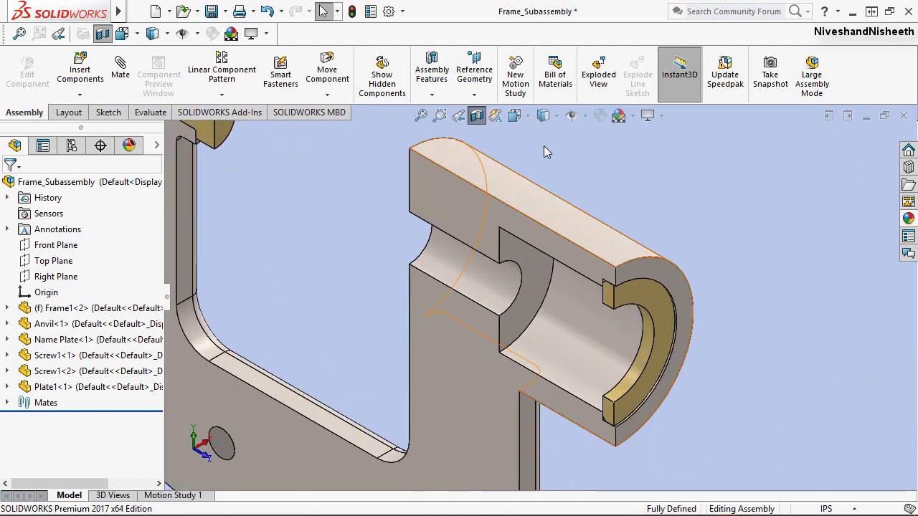
click(420, 116)
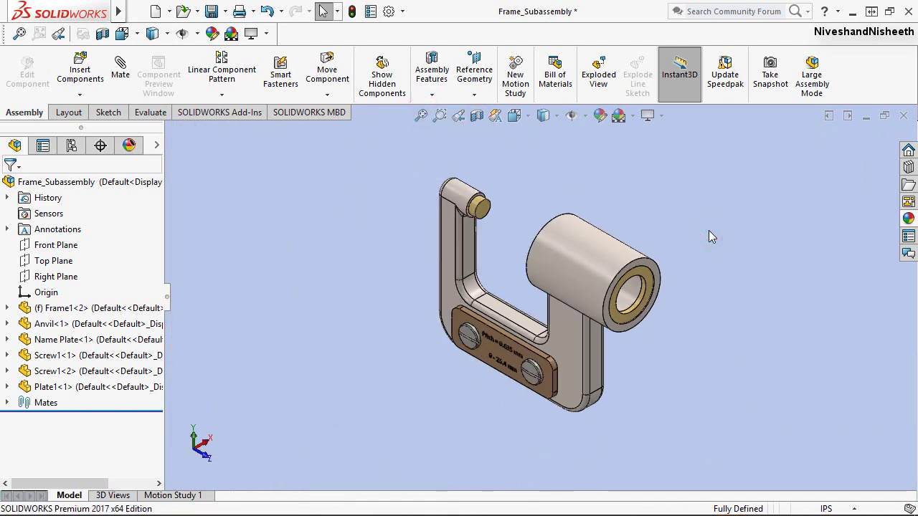
key(ctrl+s)
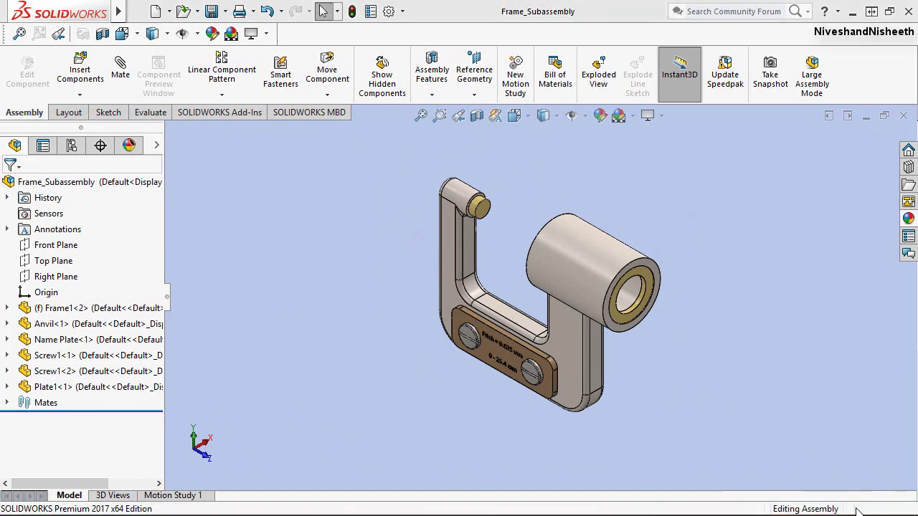
Switch the document units to MMGS and load Stem1 for insertion
click(860, 507)
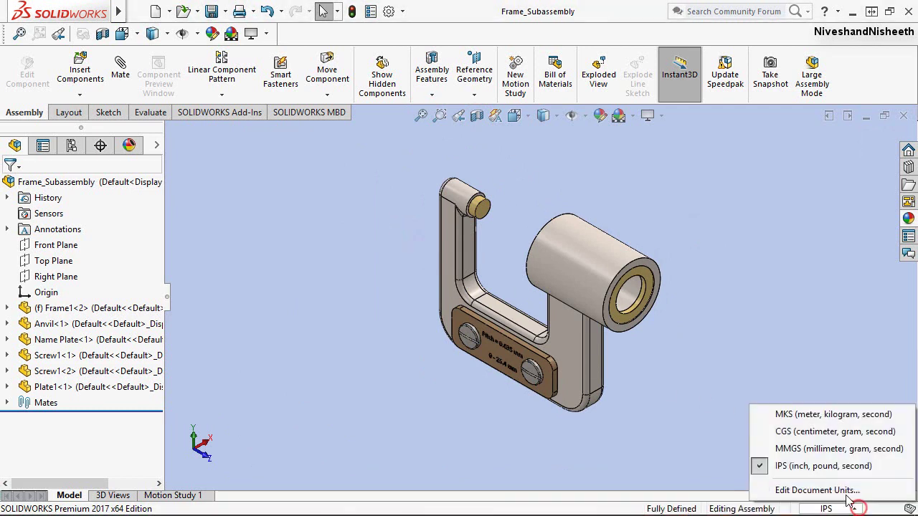
click(790, 450)
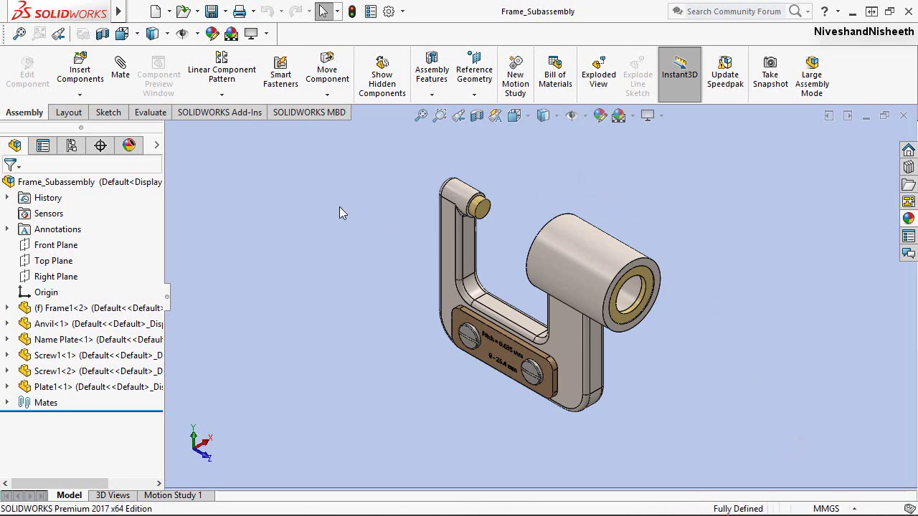
click(77, 78)
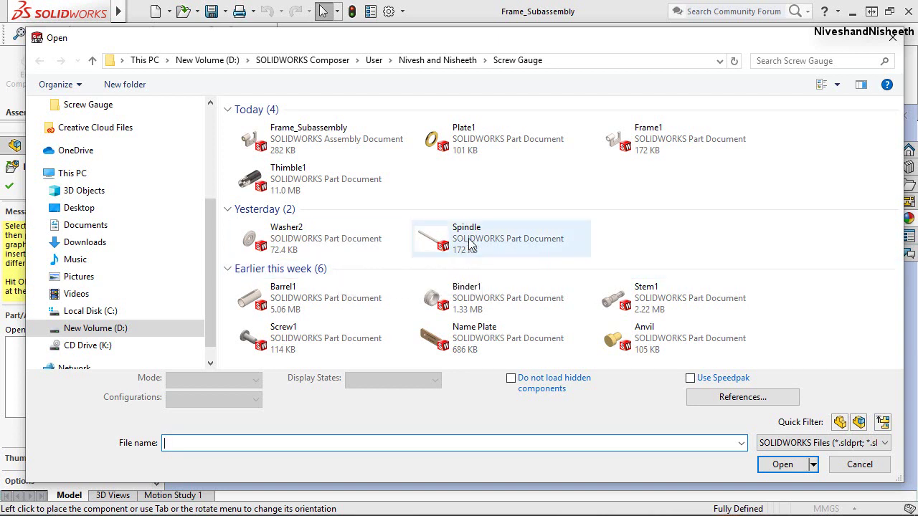
mouse_move(494, 239)
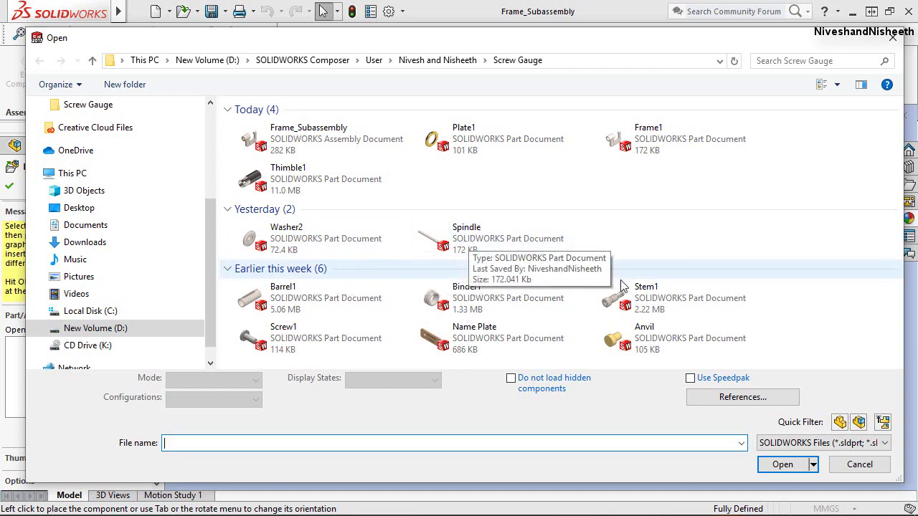
click(620, 297)
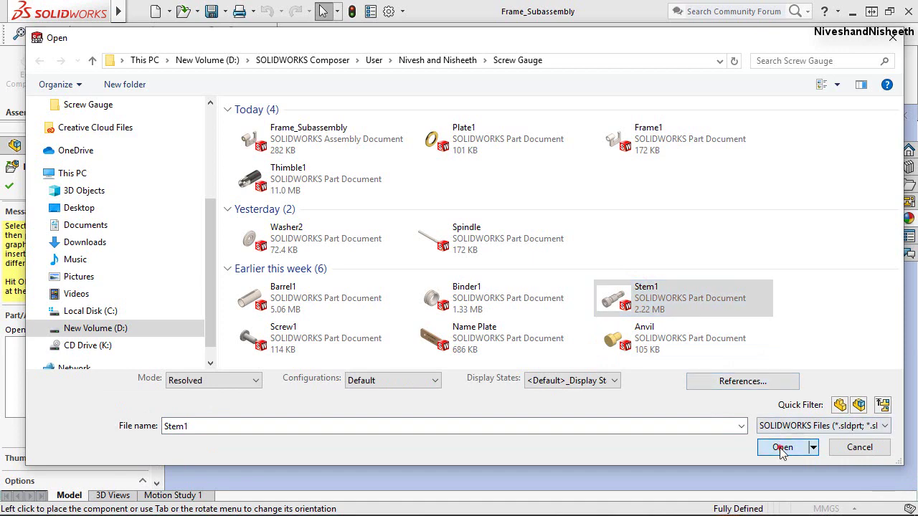
click(781, 447)
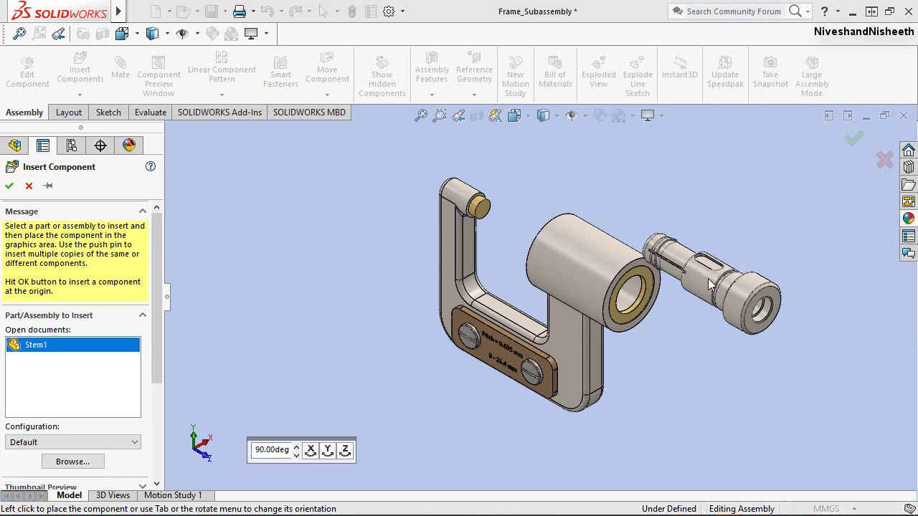
Turn the Stem1 preview twice 90° about X and once 90° about Z, then place it before the frame bore
scroll(708, 278, down, 2)
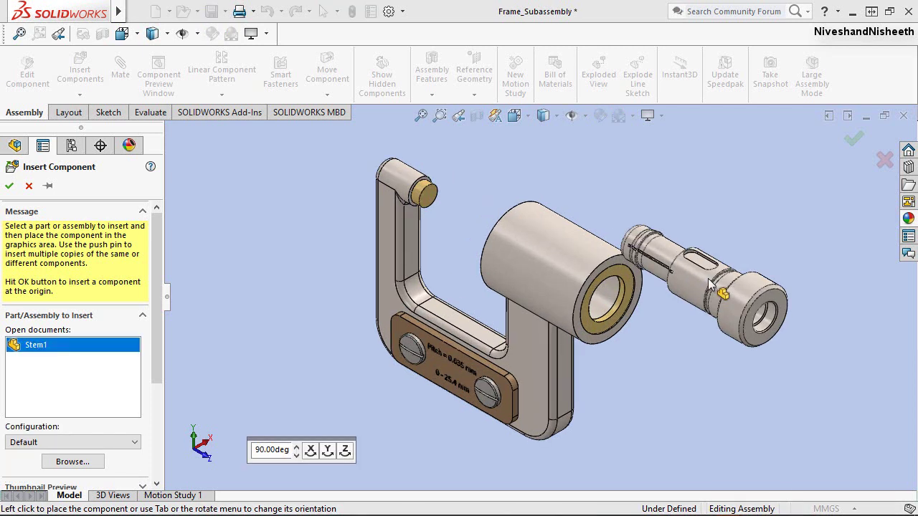
click(310, 450)
click(310, 451)
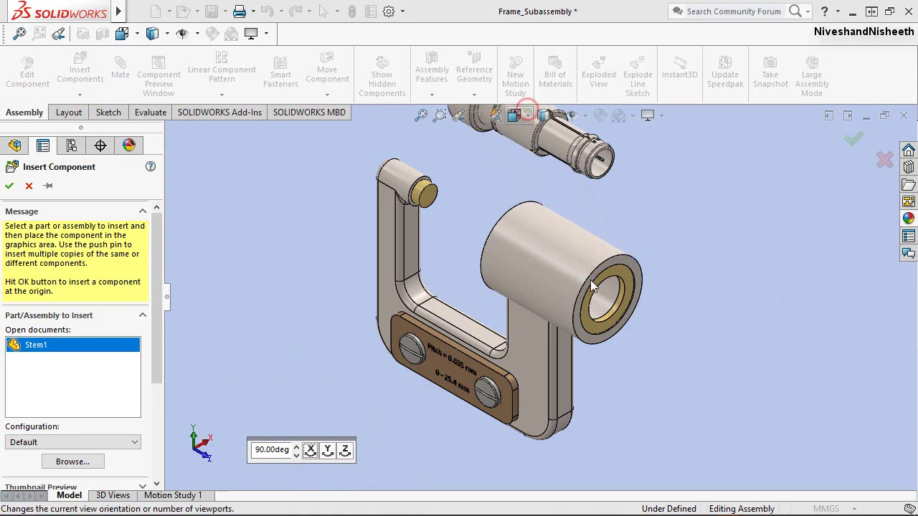
click(525, 111)
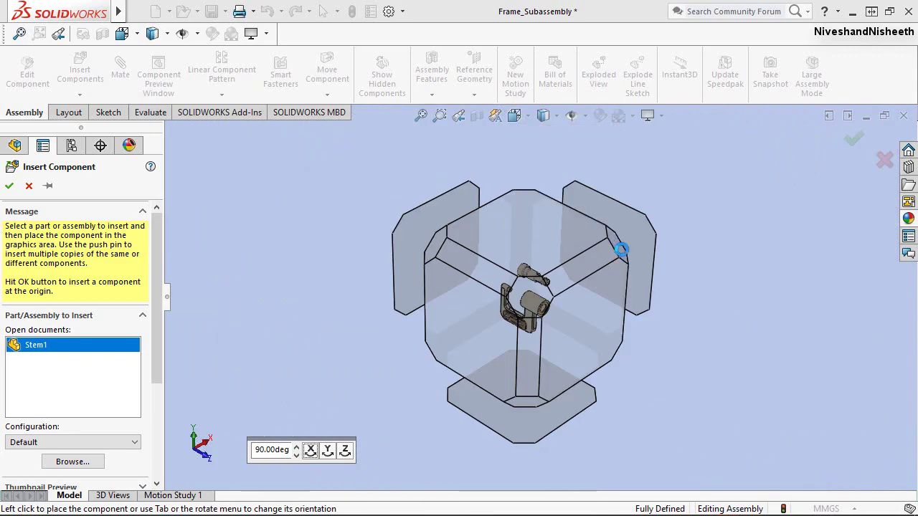
click(621, 248)
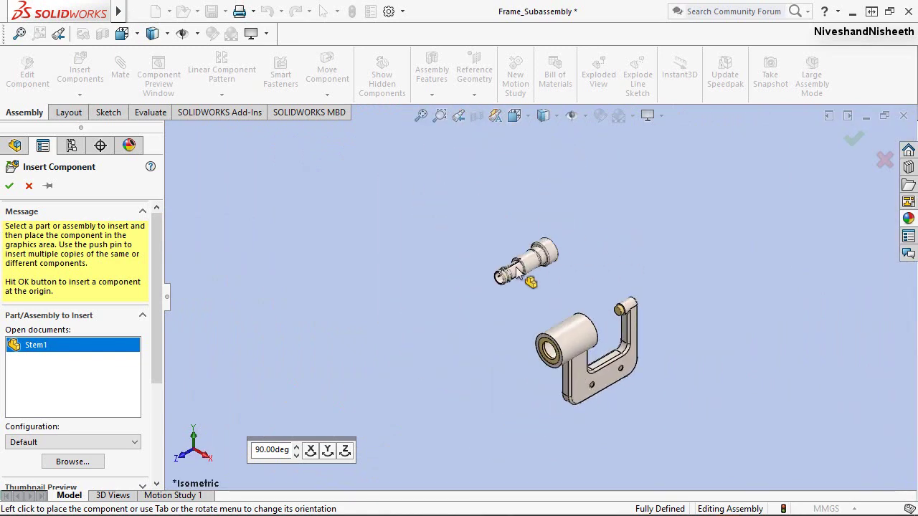
scroll(520, 271, down, 1)
scroll(524, 268, down, 2)
scroll(502, 262, down, 2)
scroll(431, 247, down, 3)
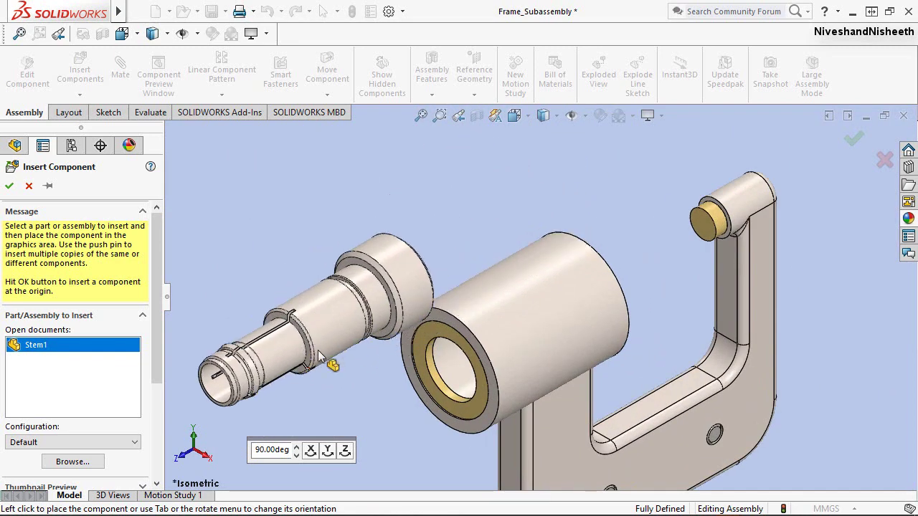
click(347, 450)
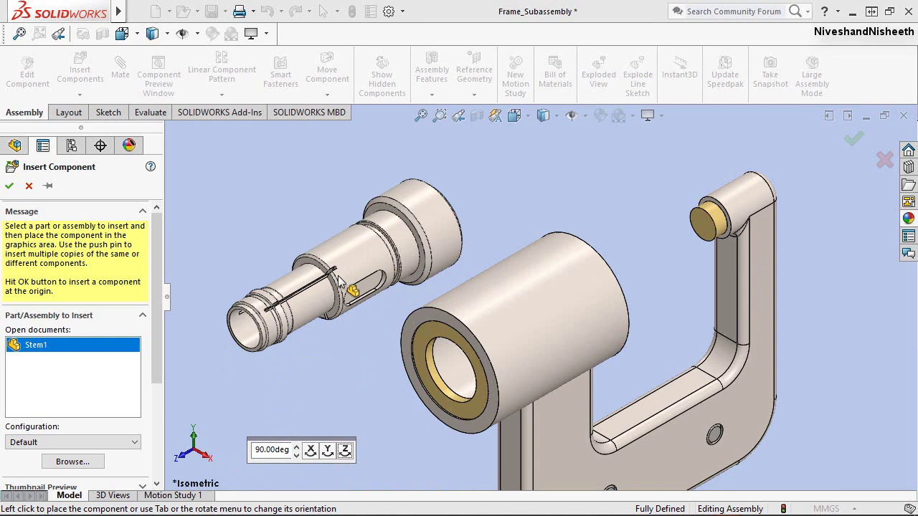
click(347, 266)
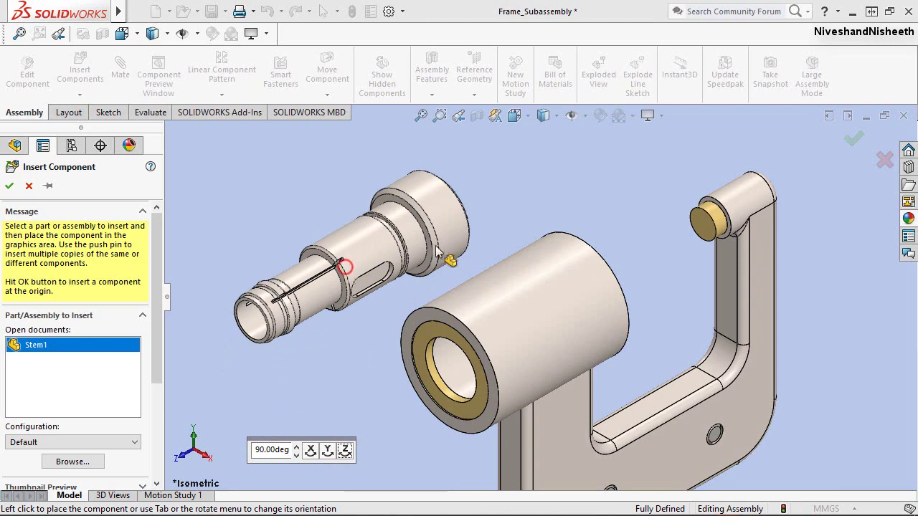
click(550, 195)
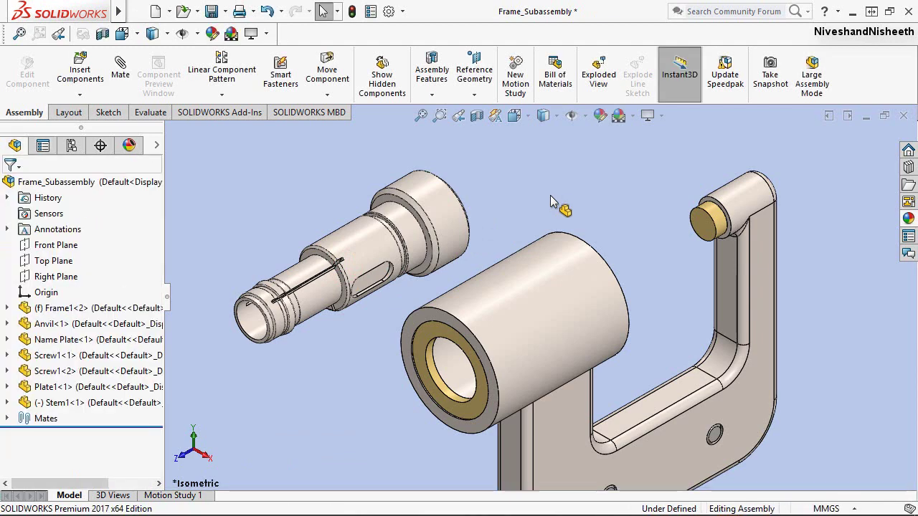
Drag Stem1 out to the right of the frame
click(459, 115)
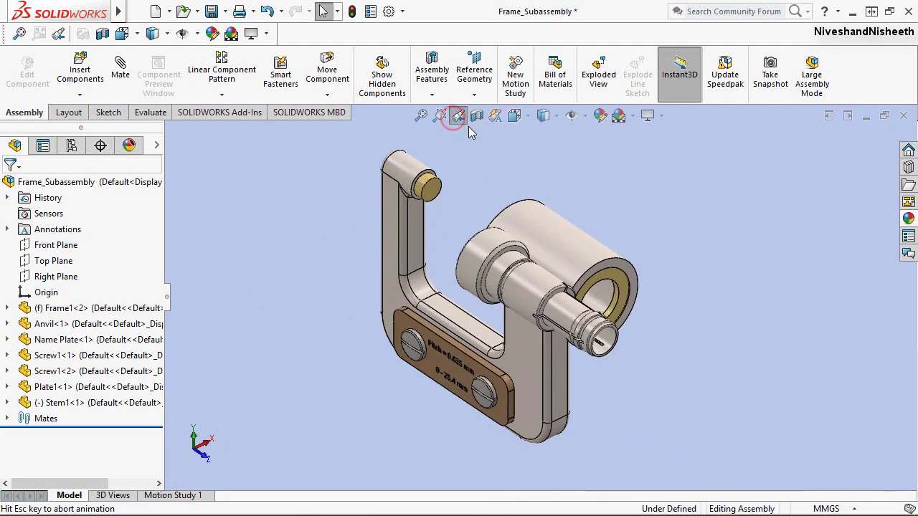
drag(526, 278, 771, 208)
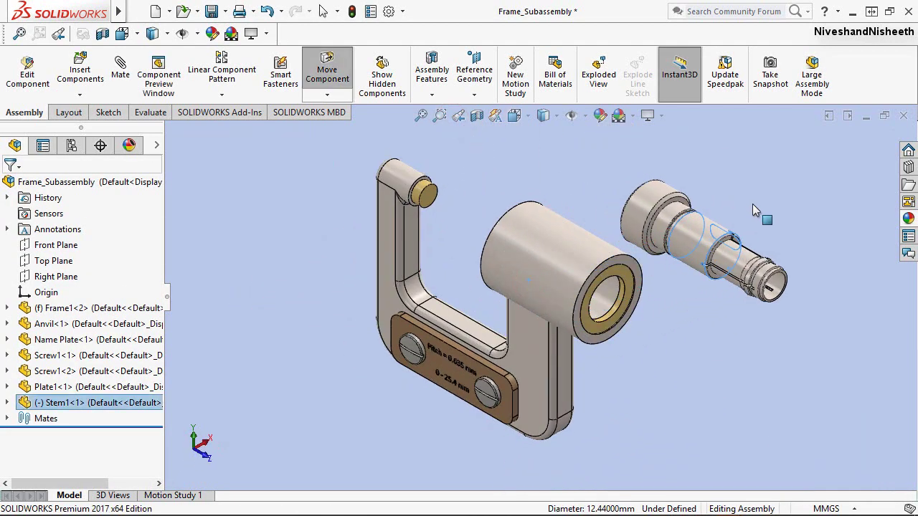
click(598, 185)
scroll(743, 215, down, 1)
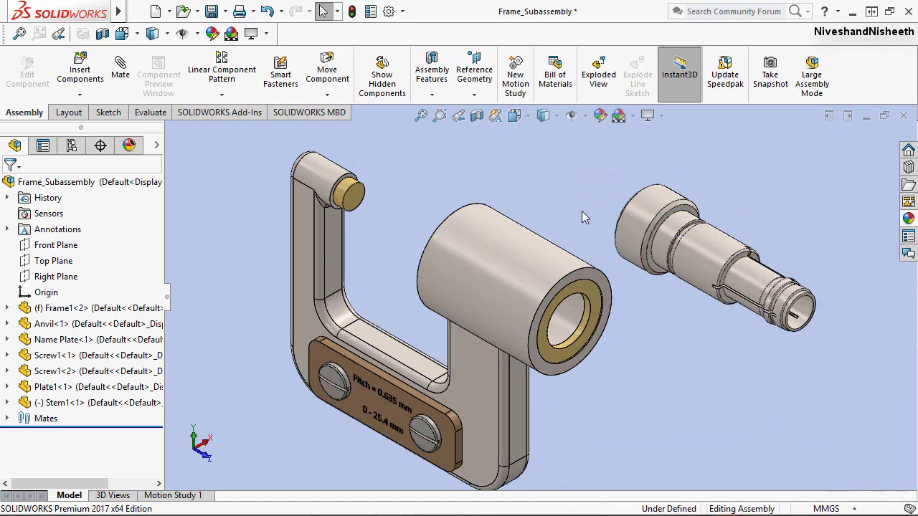
Turn RealView Graphics reflective shading back on
click(661, 114)
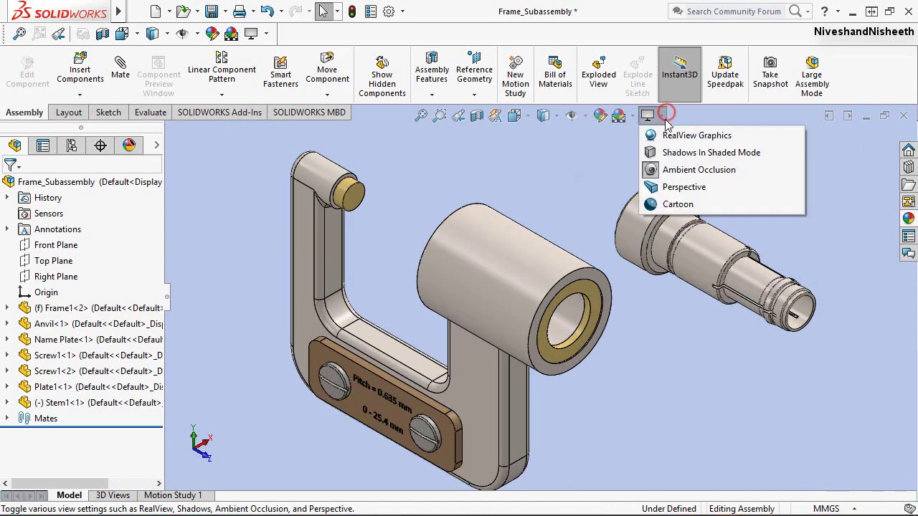
click(663, 134)
click(745, 184)
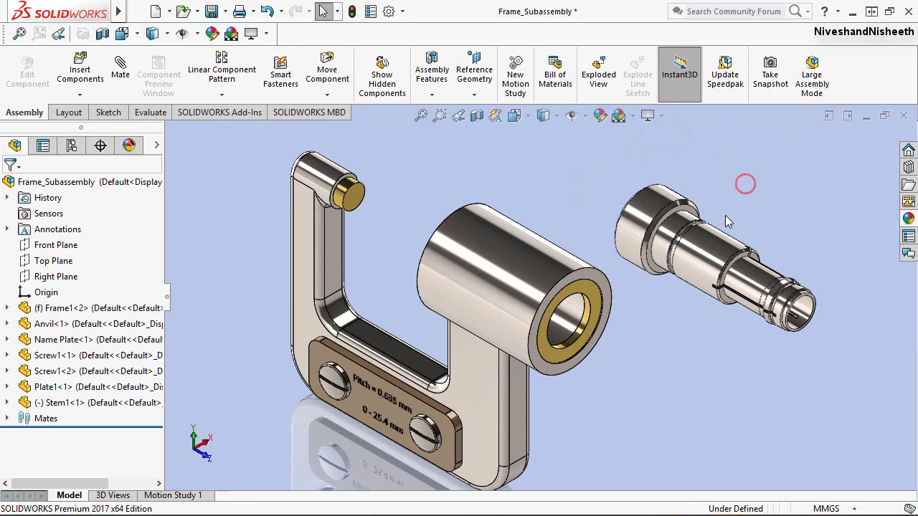
scroll(725, 223, down, 1)
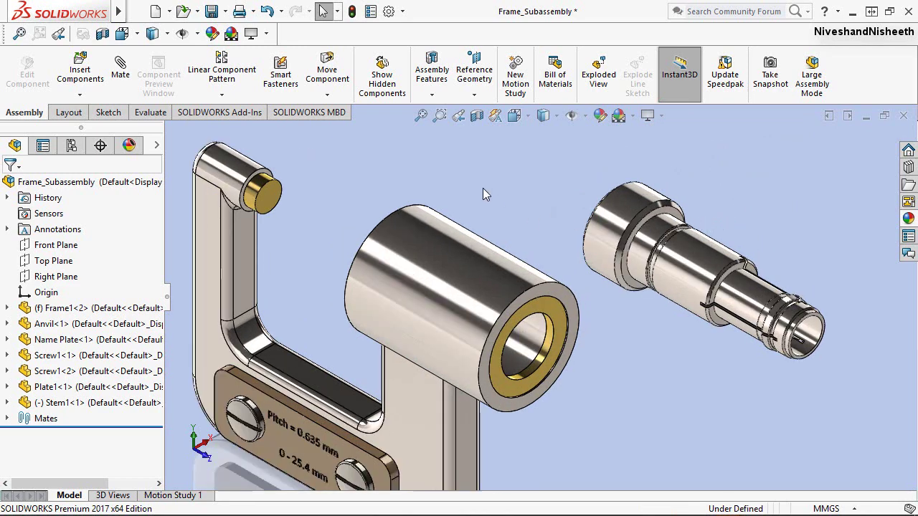
click(124, 73)
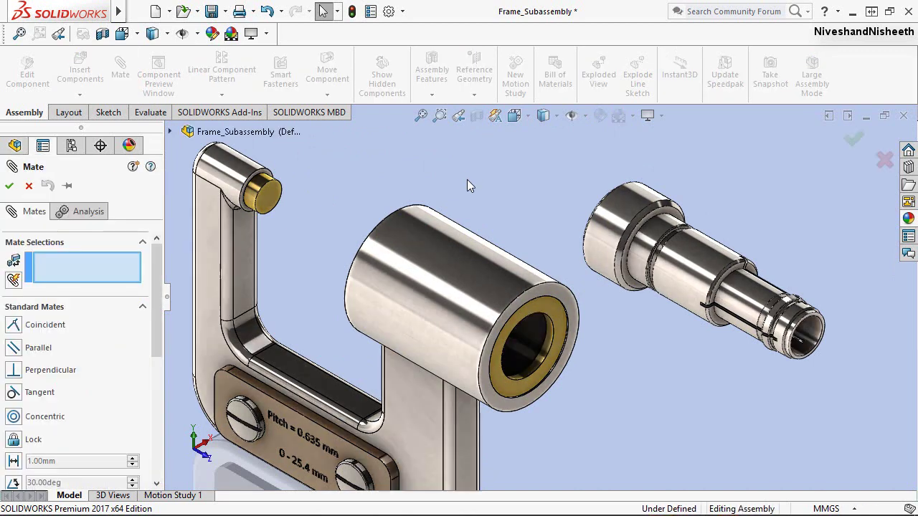
Mate the Stem's shaft concentric with the frame bore with rotation locked, then expand the Mates folder
click(682, 270)
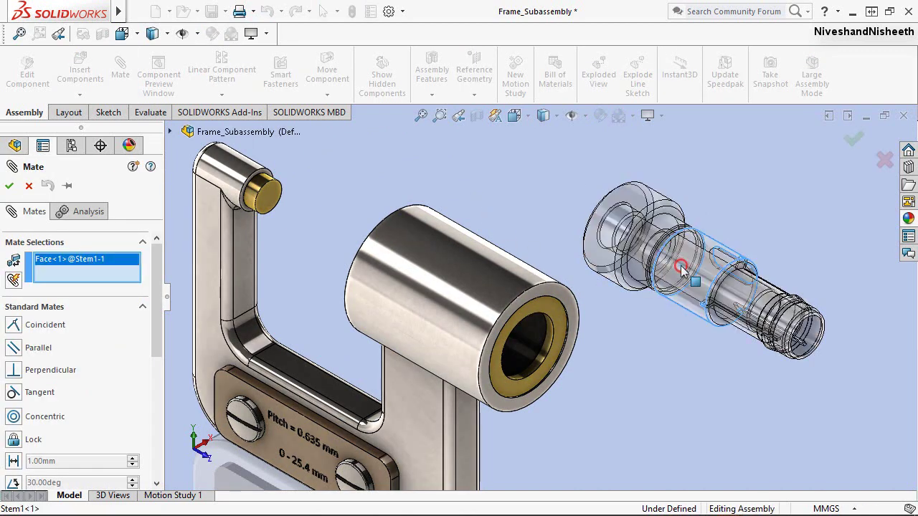
click(528, 347)
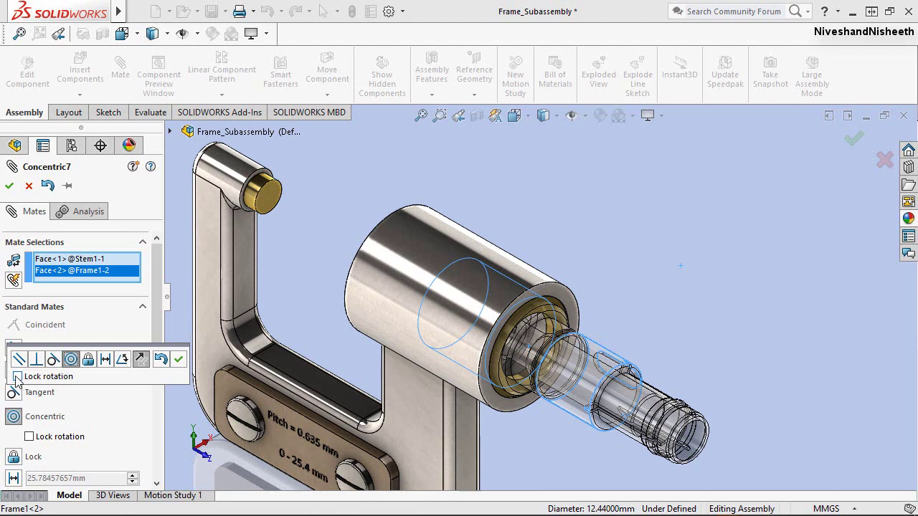
click(17, 376)
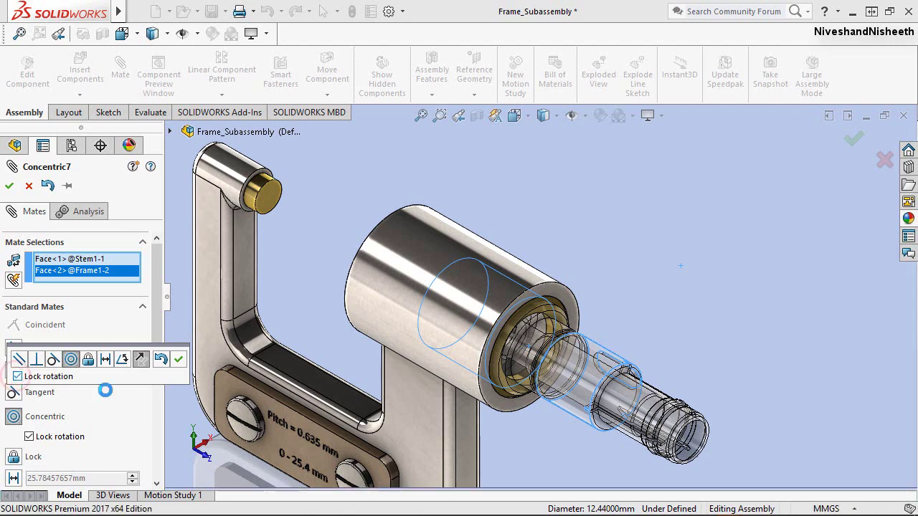
click(179, 360)
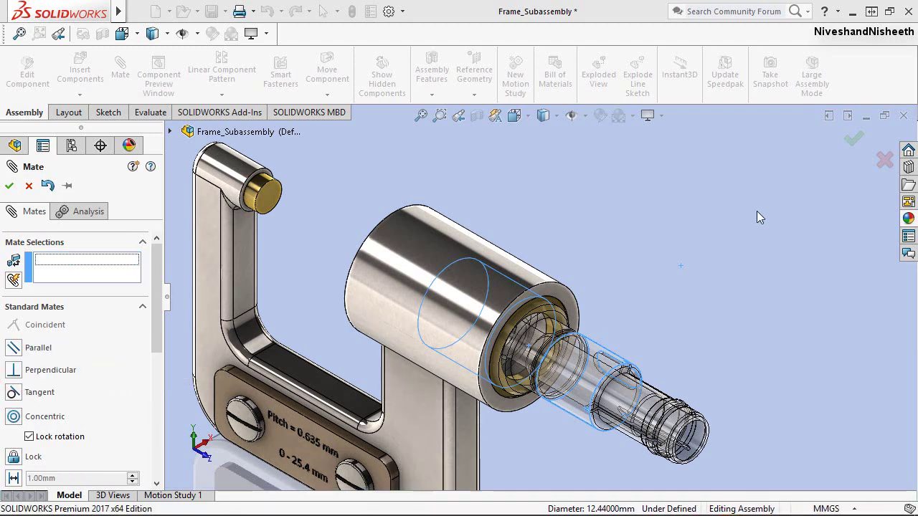
key(Escape)
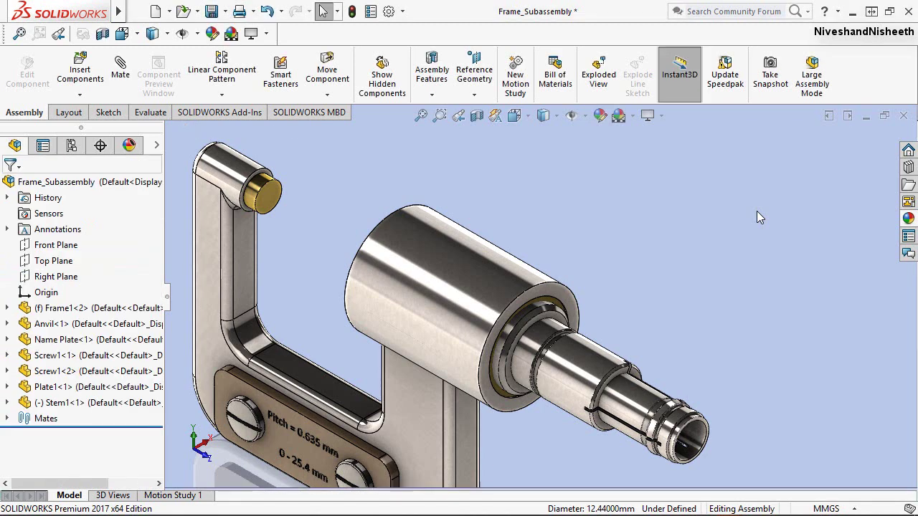
click(10, 419)
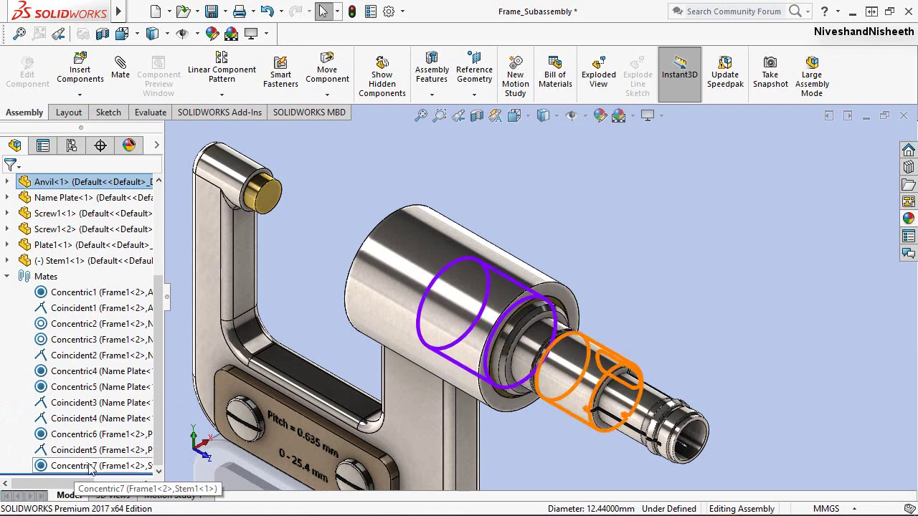
mouse_move(746, 236)
middle_down()
mouse_move(607, 199)
mouse_move(458, 277)
middle_up()
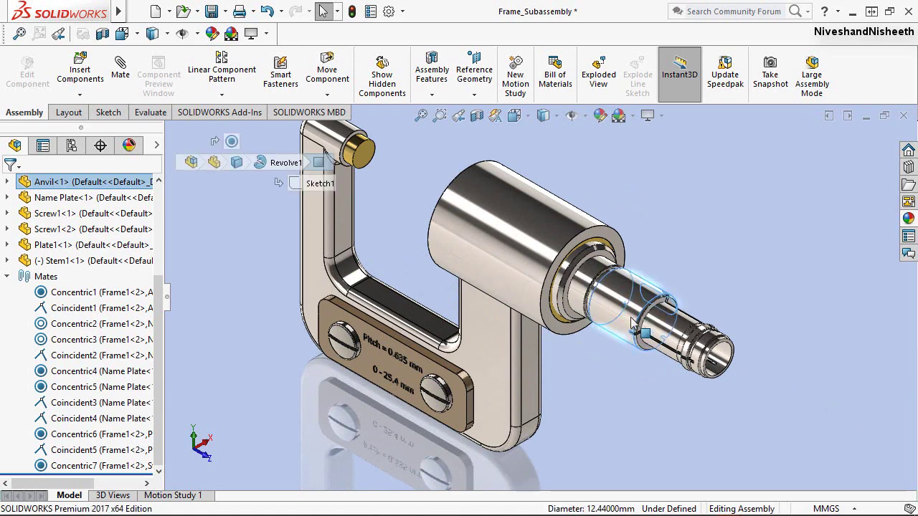
Drag Stem1 back out of the frame bore to the right, then select Right Plane
drag(638, 328, 780, 407)
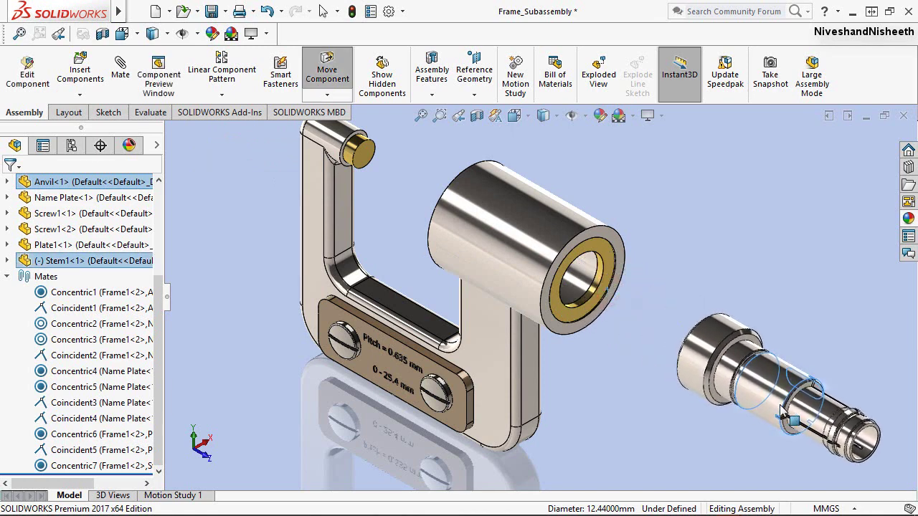
click(721, 240)
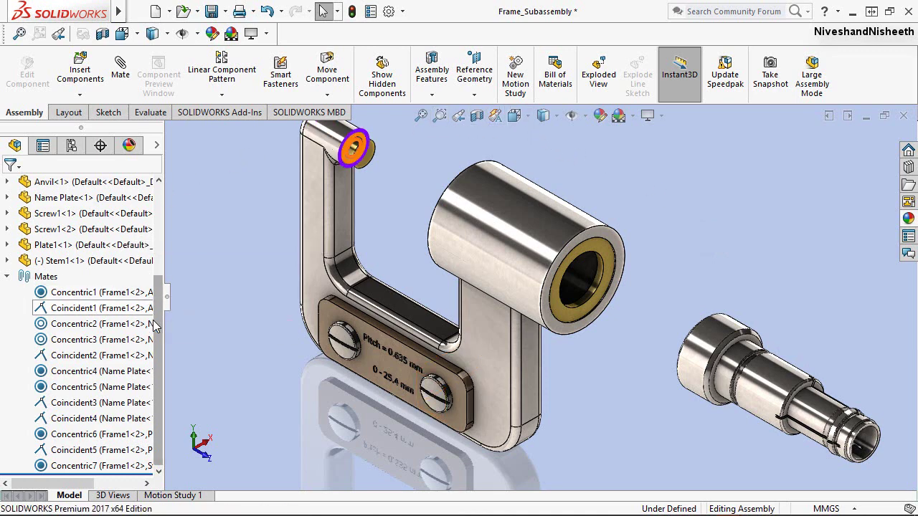
drag(158, 320, 163, 227)
click(69, 278)
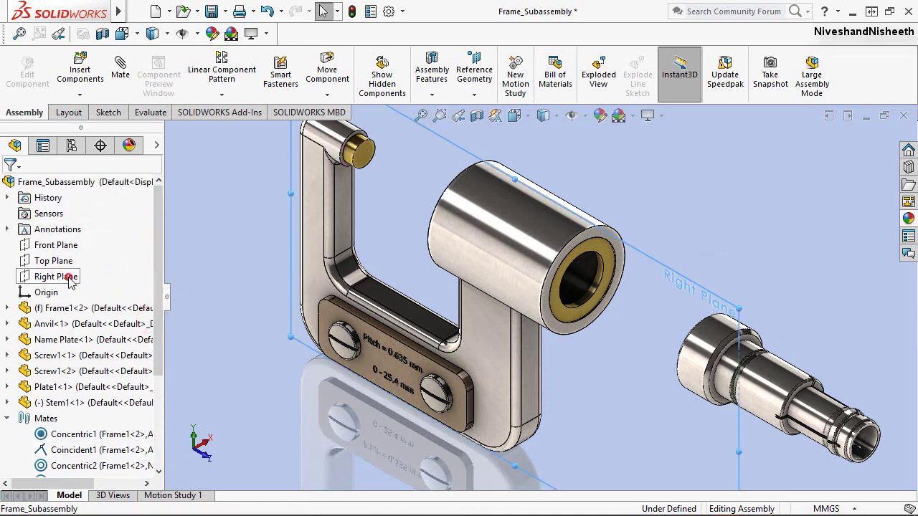
Show a section view along the Right Plane exposing the bore and Stem
click(477, 116)
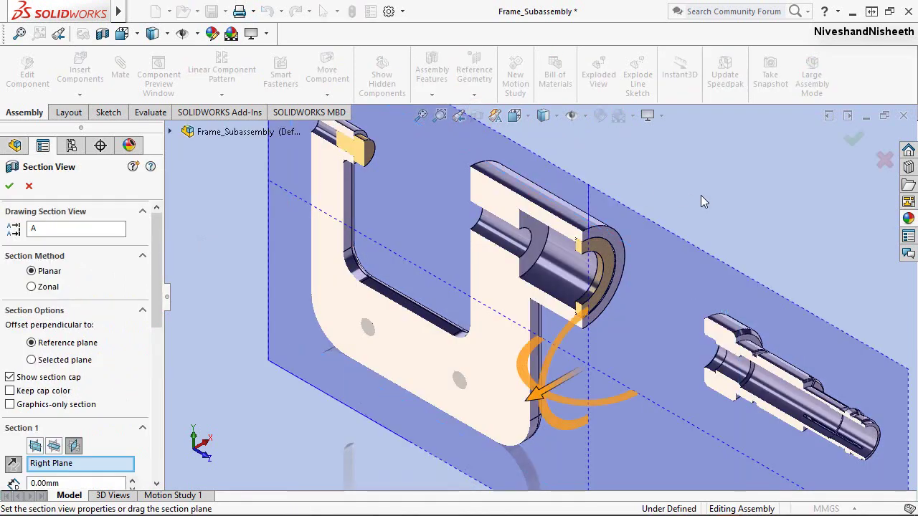
click(9, 185)
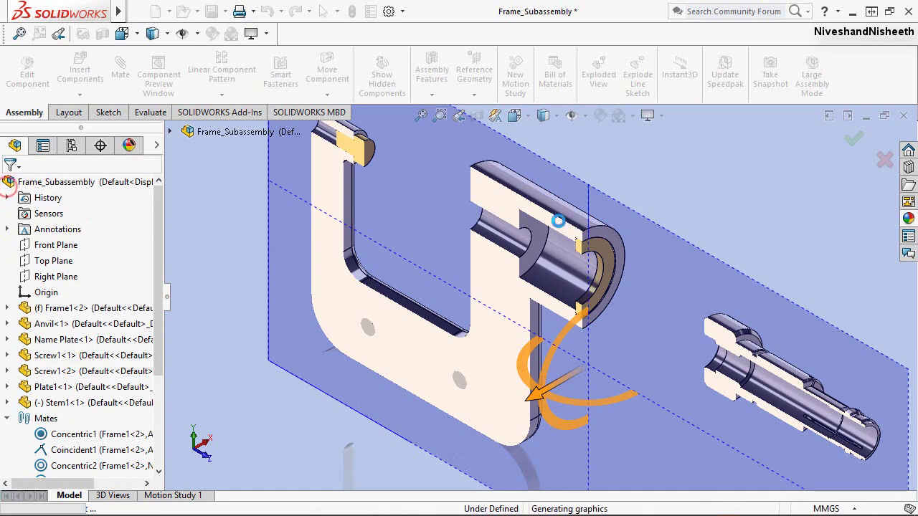
click(752, 190)
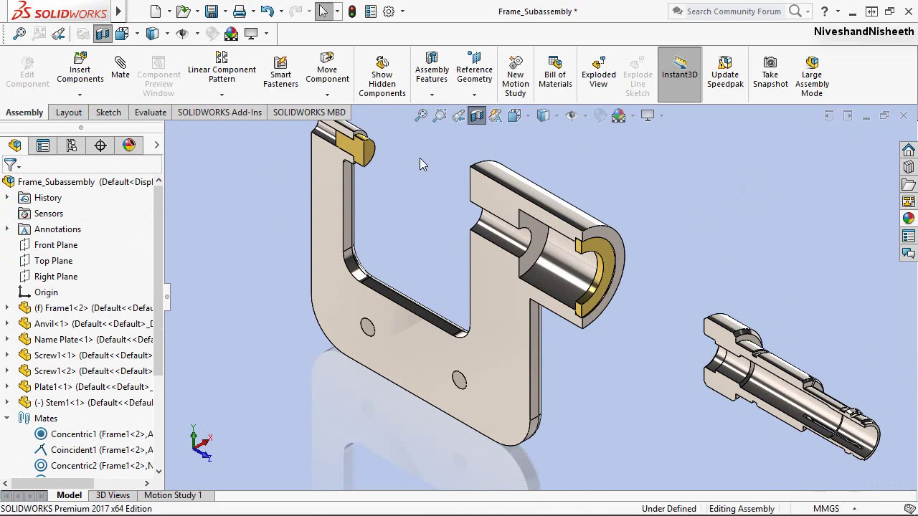
click(120, 74)
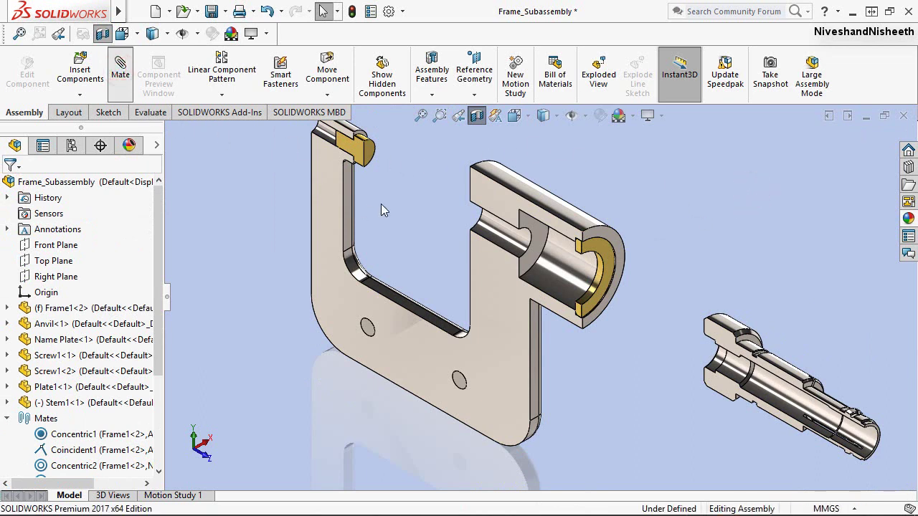
Mate the Stem's end face coincident with the shoulder face inside the frame bore
scroll(557, 241, down, 3)
click(539, 239)
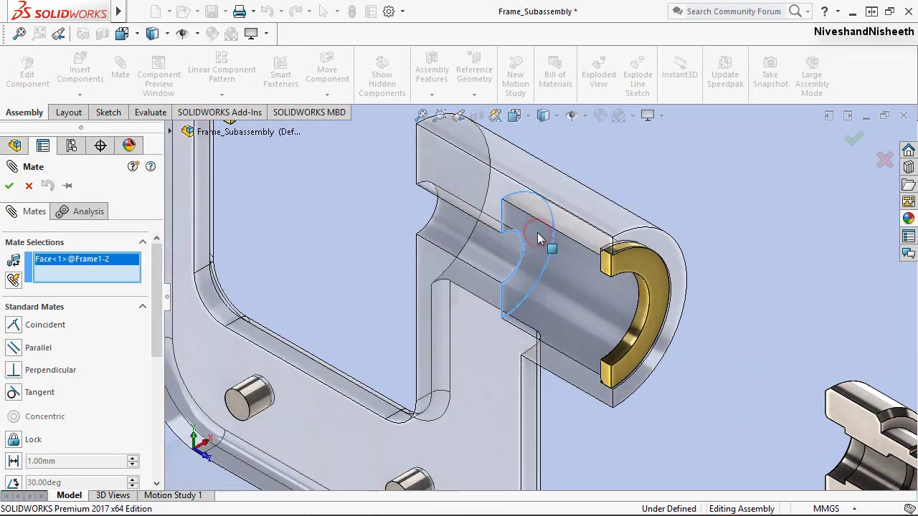
scroll(473, 251, up, 3)
scroll(454, 251, up, 2)
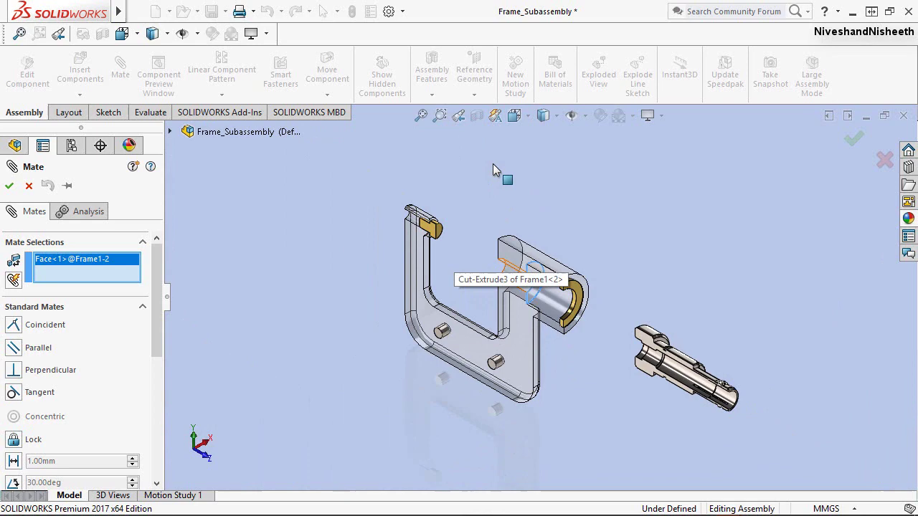
click(516, 117)
click(313, 261)
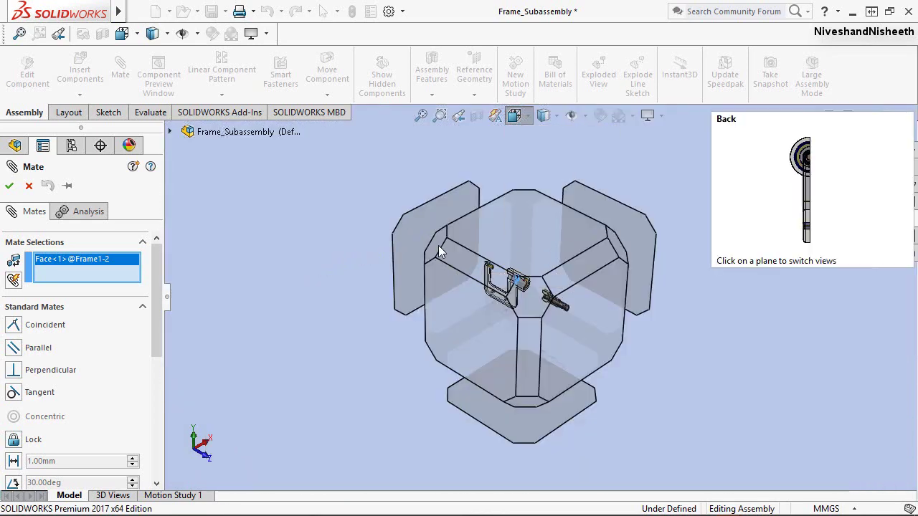
click(439, 251)
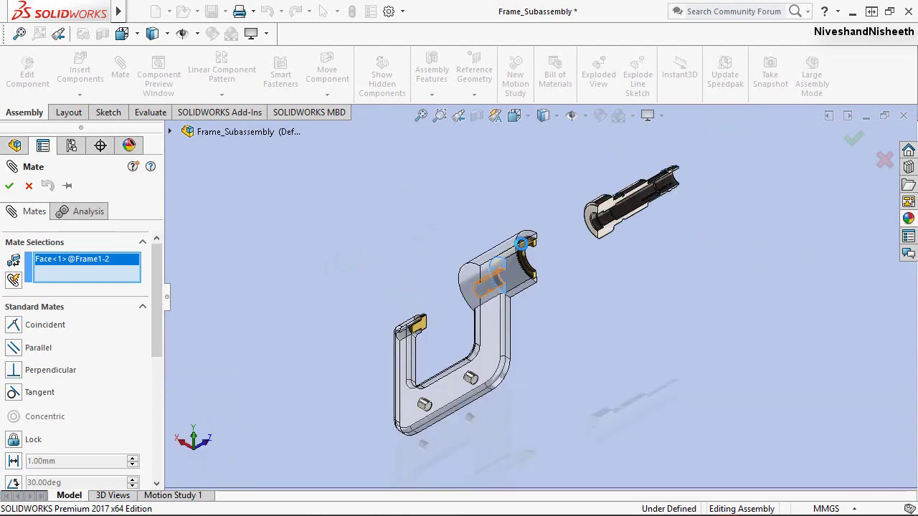
scroll(593, 224, down, 2)
scroll(592, 224, down, 3)
scroll(577, 241, down, 3)
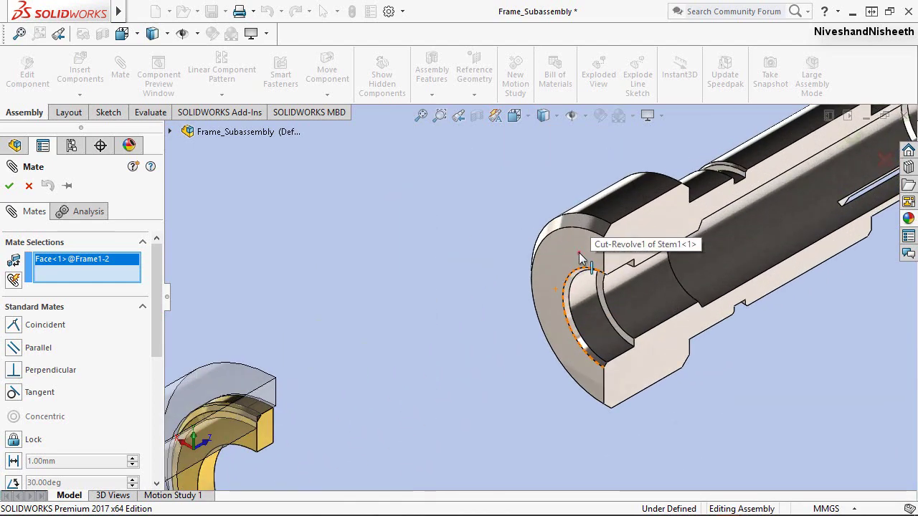
click(581, 259)
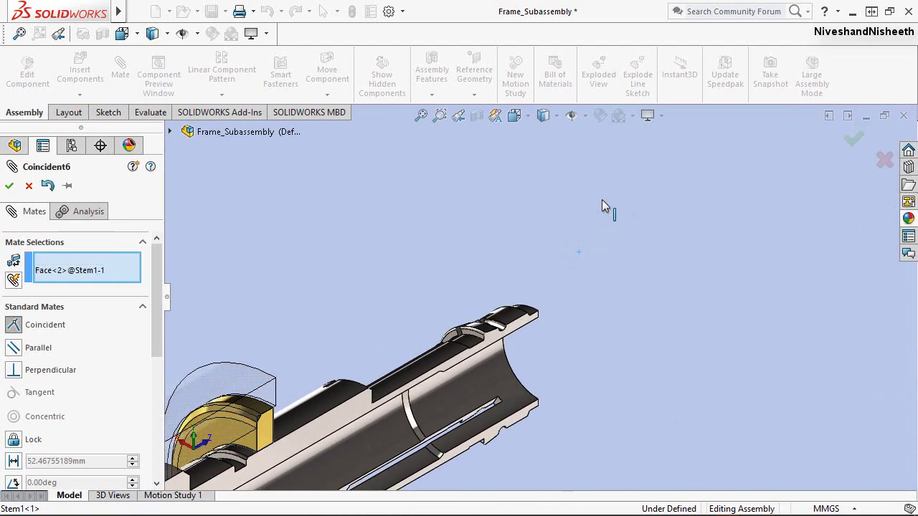
click(602, 199)
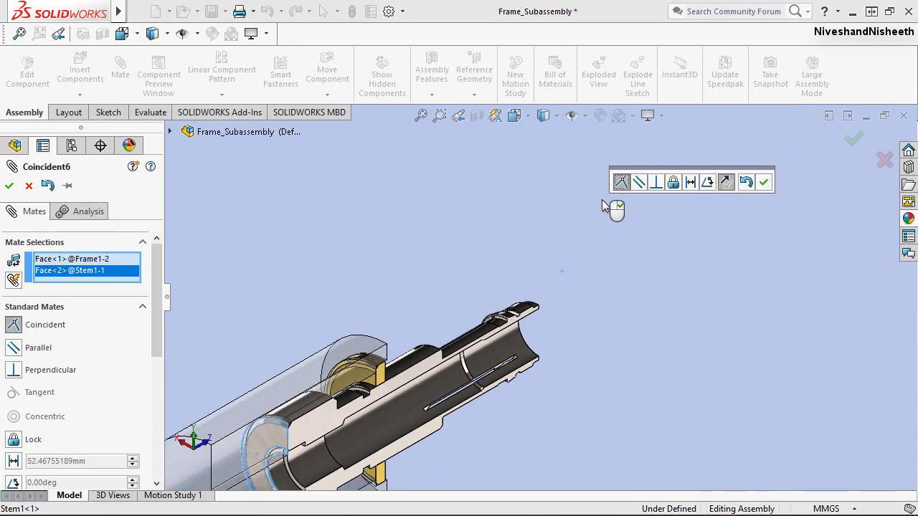
click(764, 184)
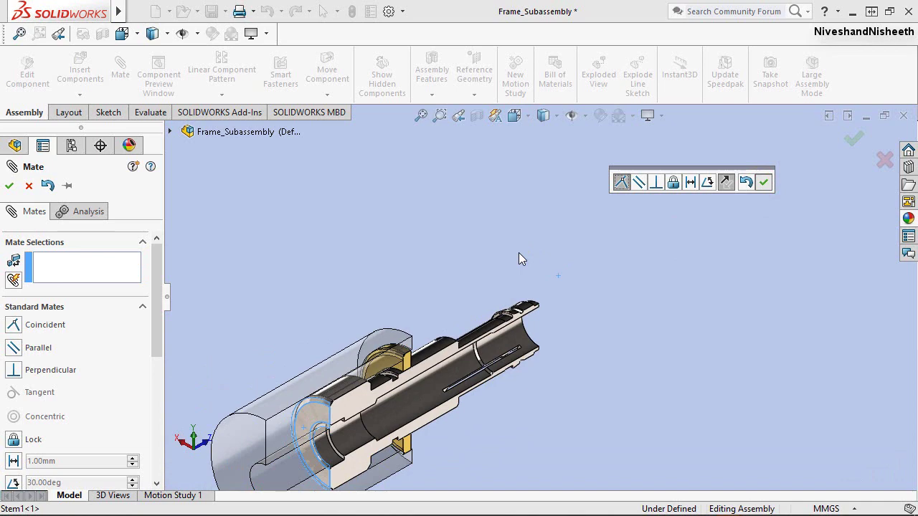
Return to the previous view, inspect the stem, and bring up the Evaluate tools
click(458, 117)
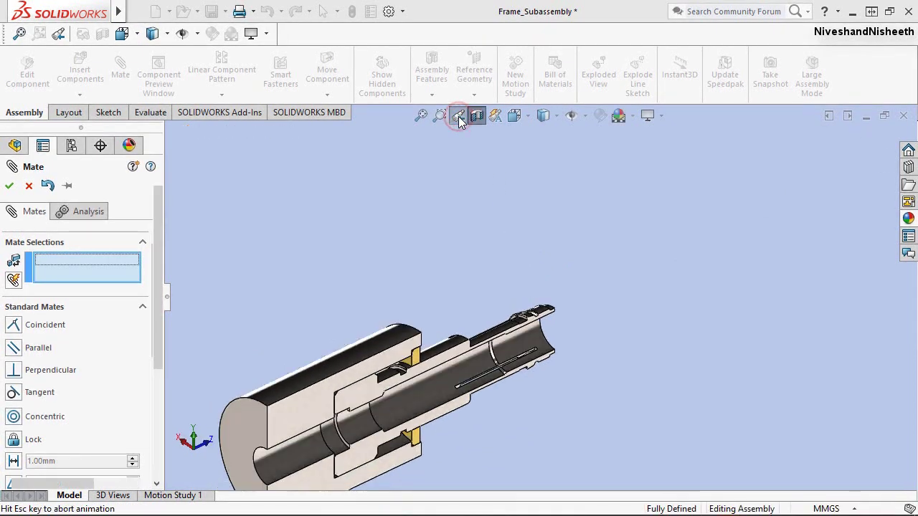
key(Escape)
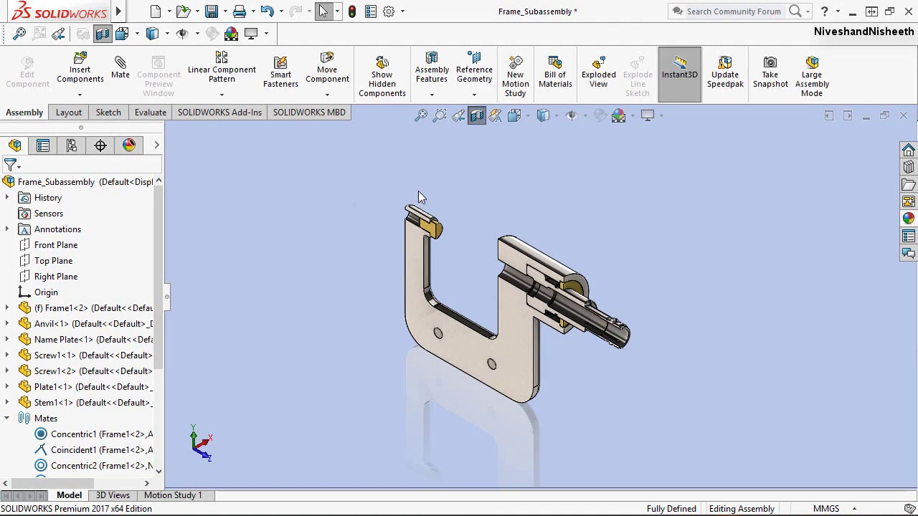
middle_drag(465, 179, 465, 179)
scroll(545, 273, down, 3)
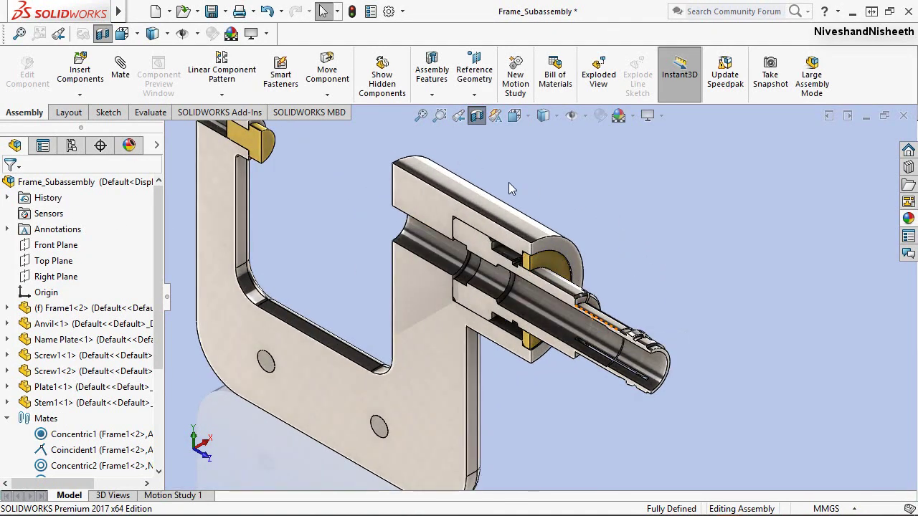
click(143, 113)
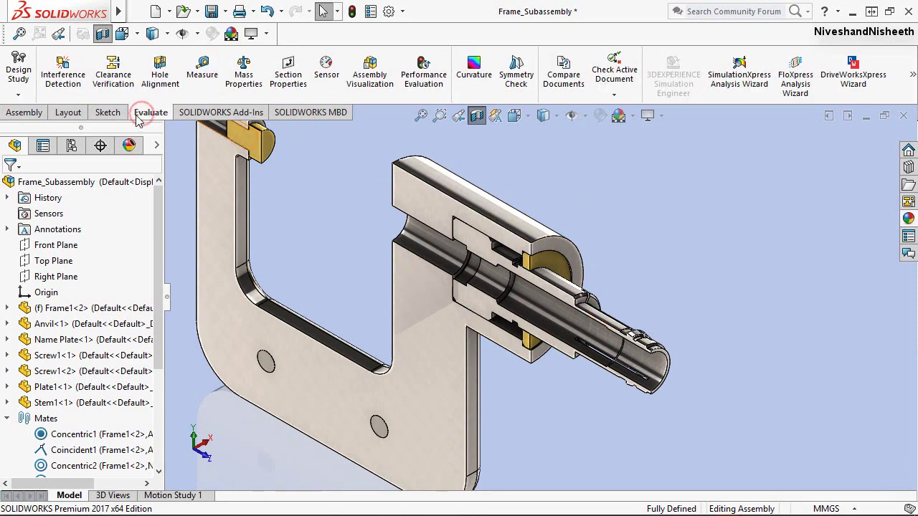
Run Interference Detection between the Frame and the Stem, confirming no interferences
click(70, 79)
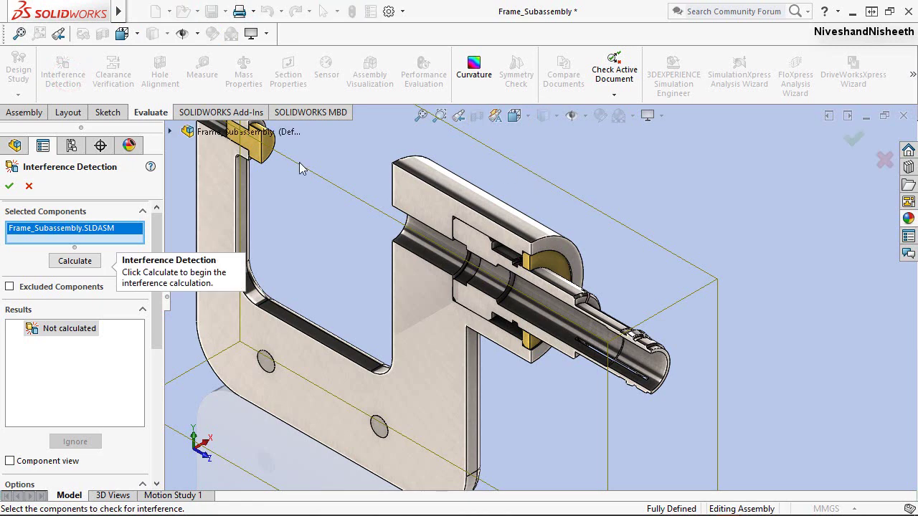
right_click(108, 233)
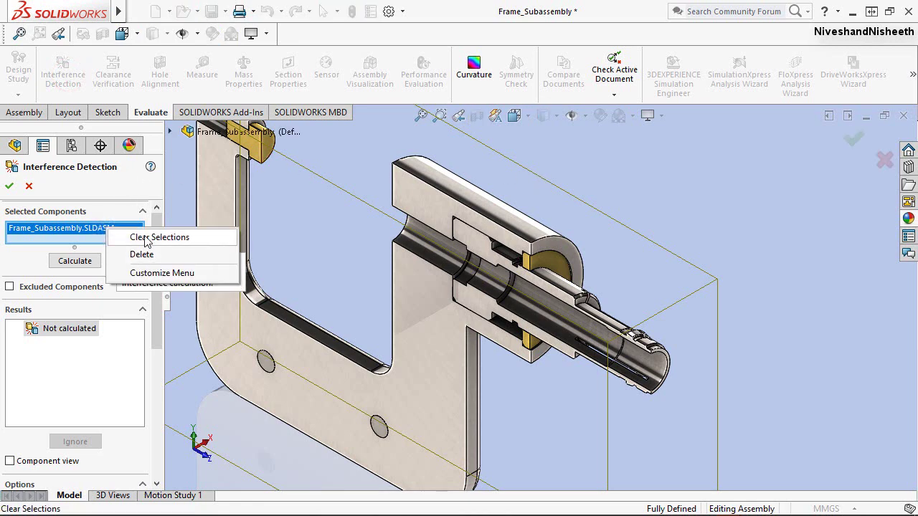
click(146, 236)
click(420, 185)
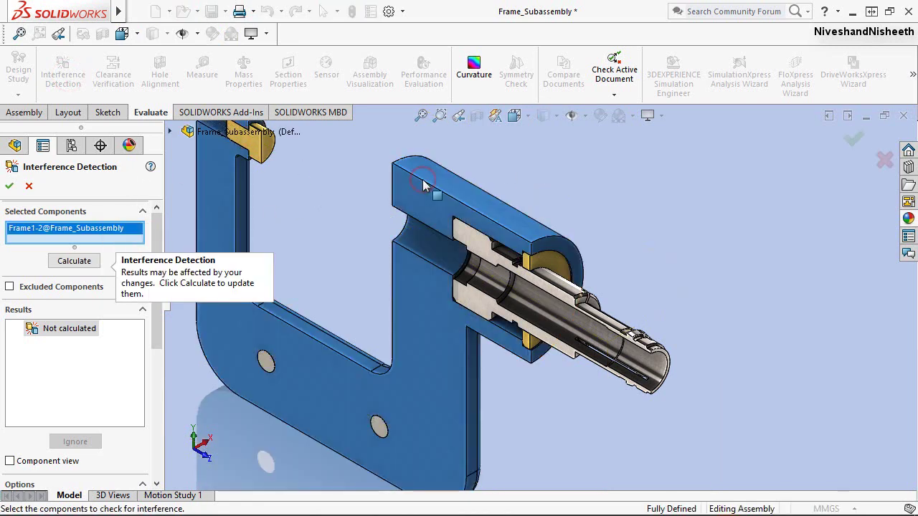
scroll(484, 301, down, 3)
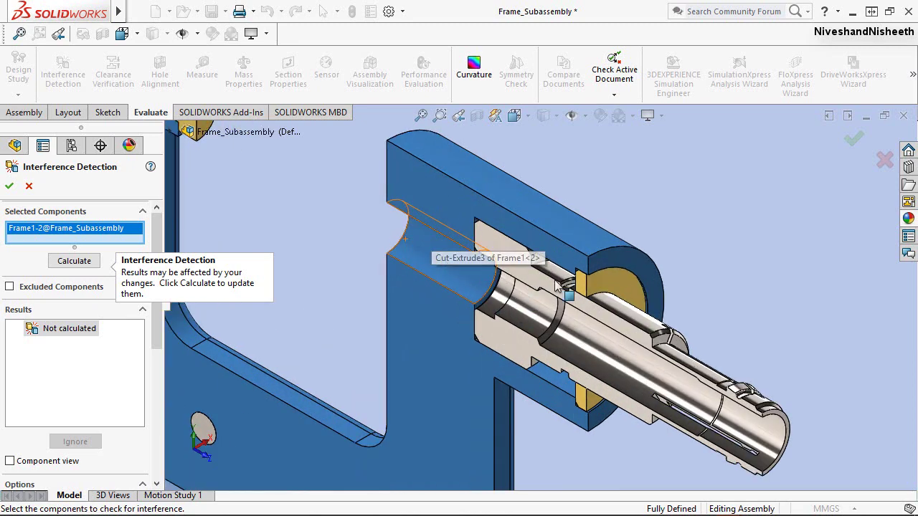
click(678, 364)
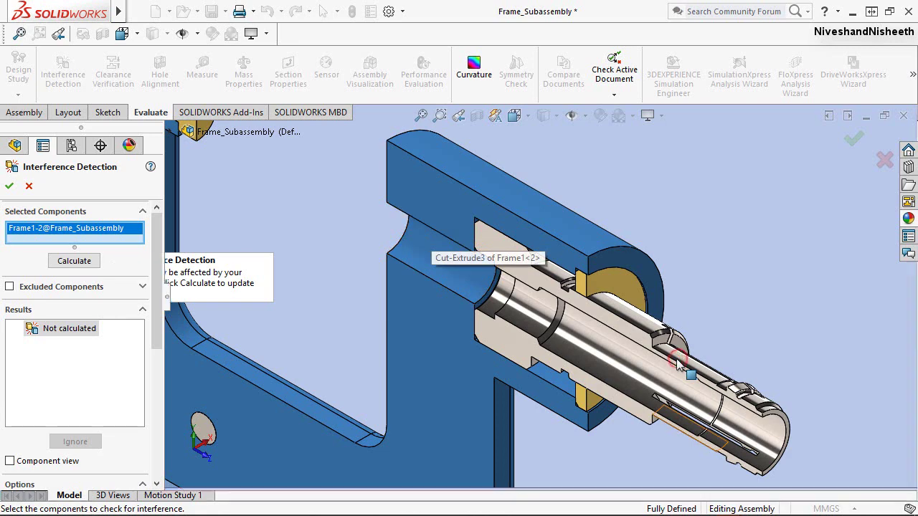
click(649, 331)
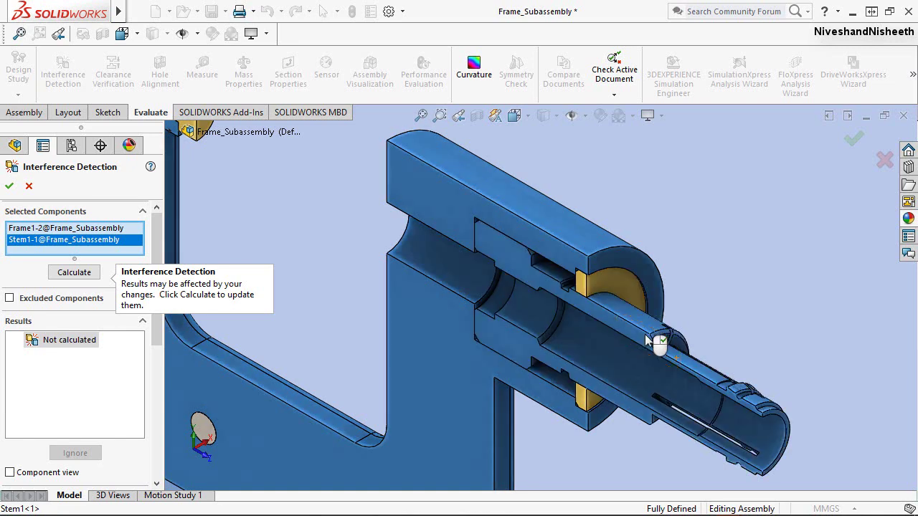
click(88, 277)
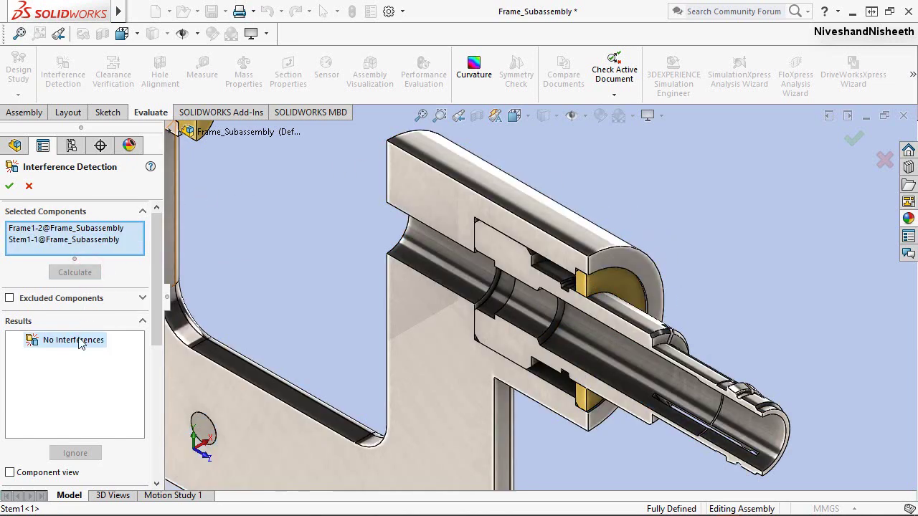
Check the Stem against the Plate for interferences and close the check
right_click(51, 231)
click(108, 244)
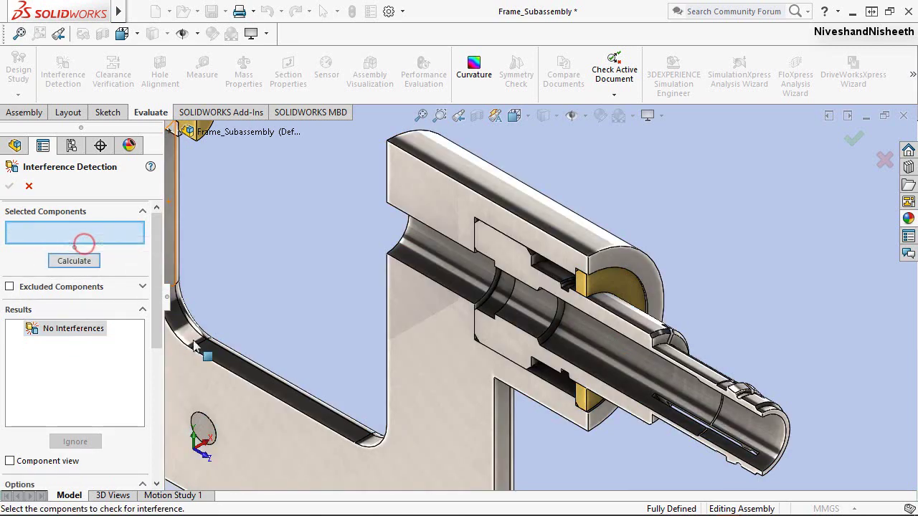
click(648, 369)
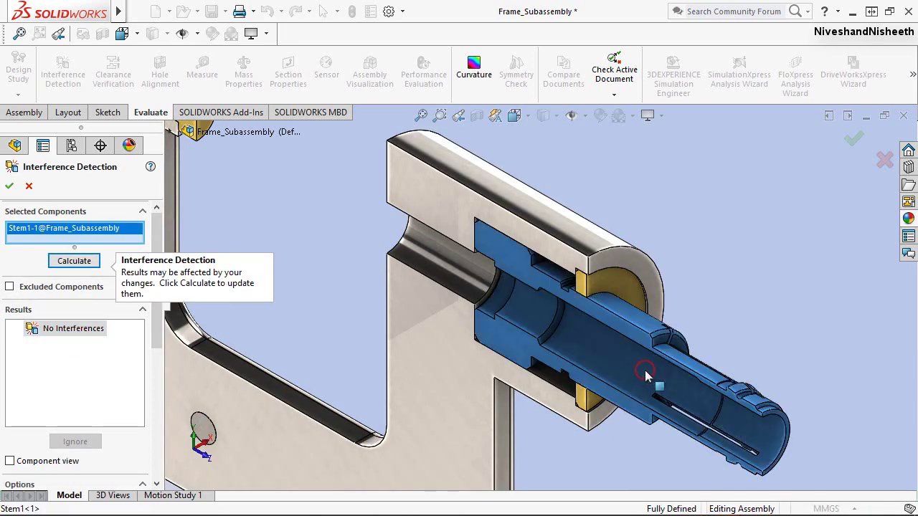
click(617, 293)
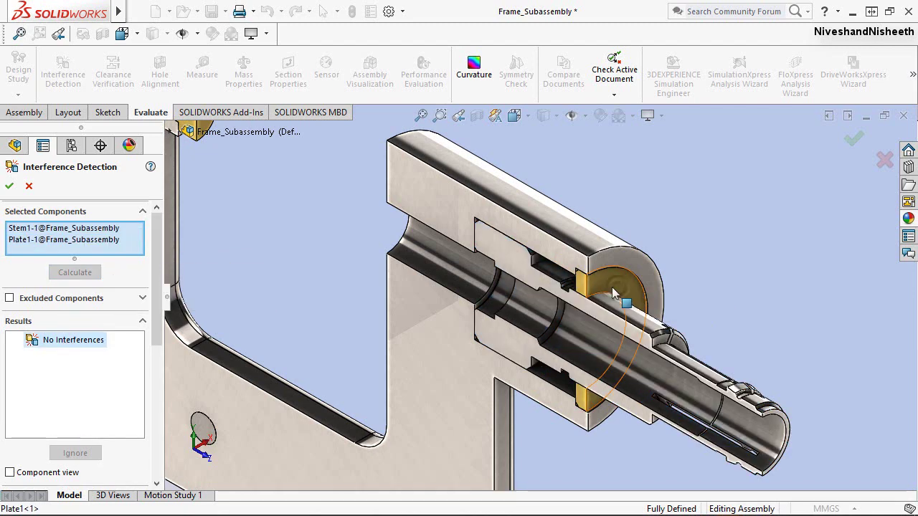
click(8, 187)
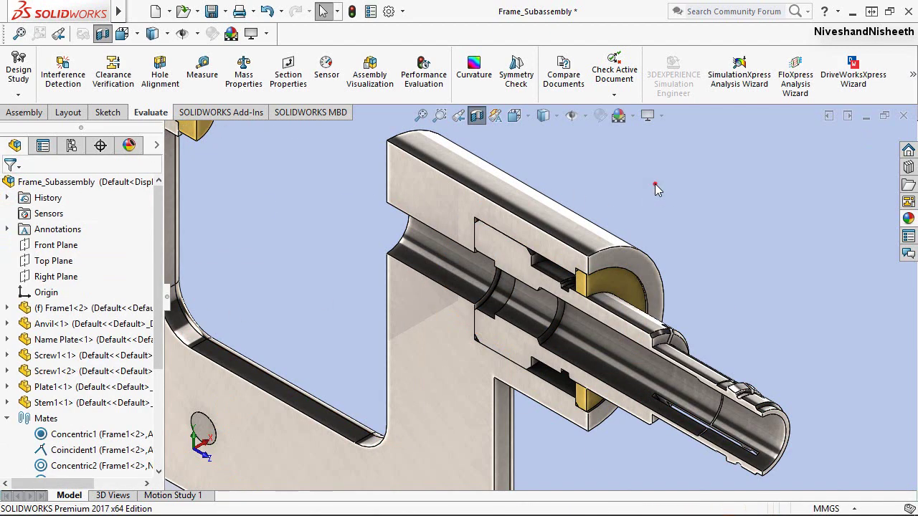
Zoom in on the stem from the Left view, then return to isometric and fit the assembly
click(527, 119)
click(469, 319)
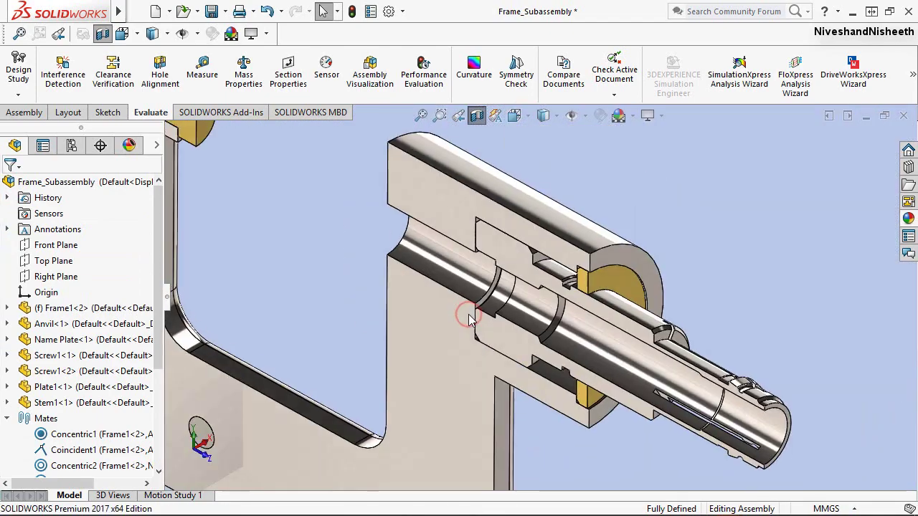
scroll(695, 191, down, 3)
scroll(695, 191, down, 2)
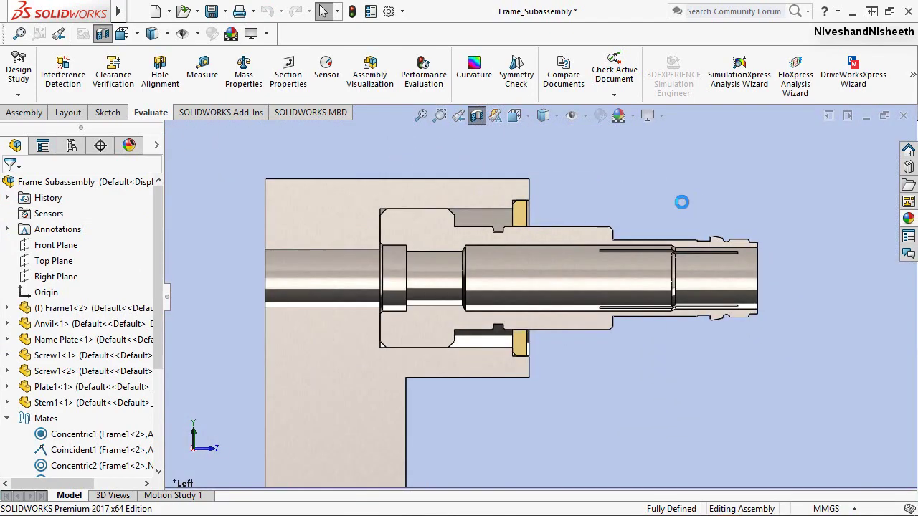
click(458, 120)
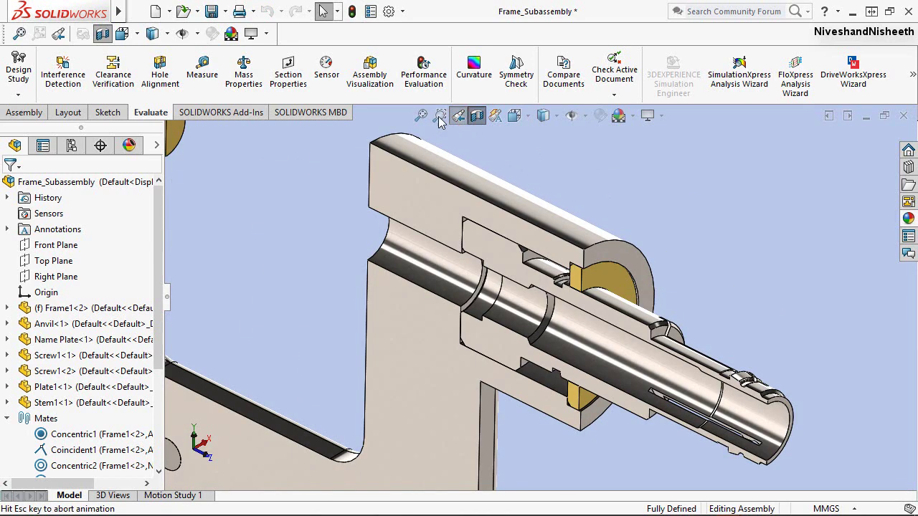
click(420, 117)
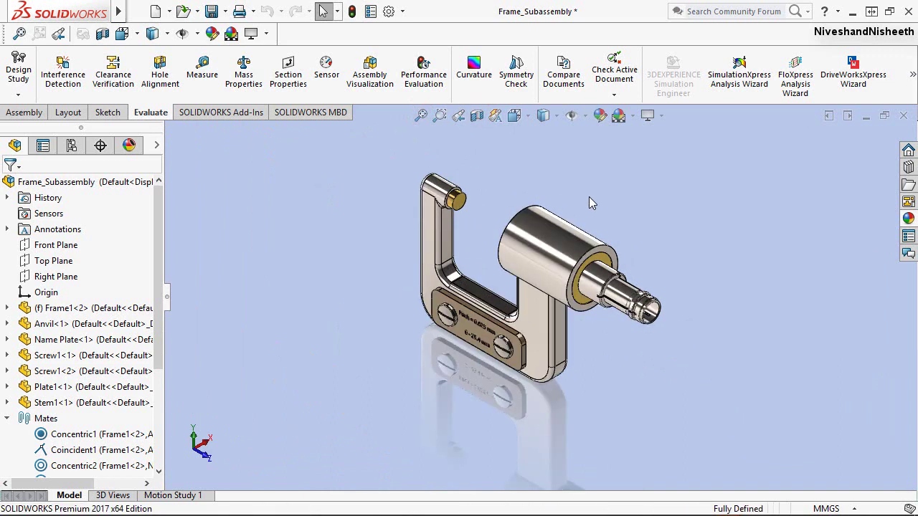
Turn off RealView Graphics, collapse the Mates folder and clear the selection
click(664, 118)
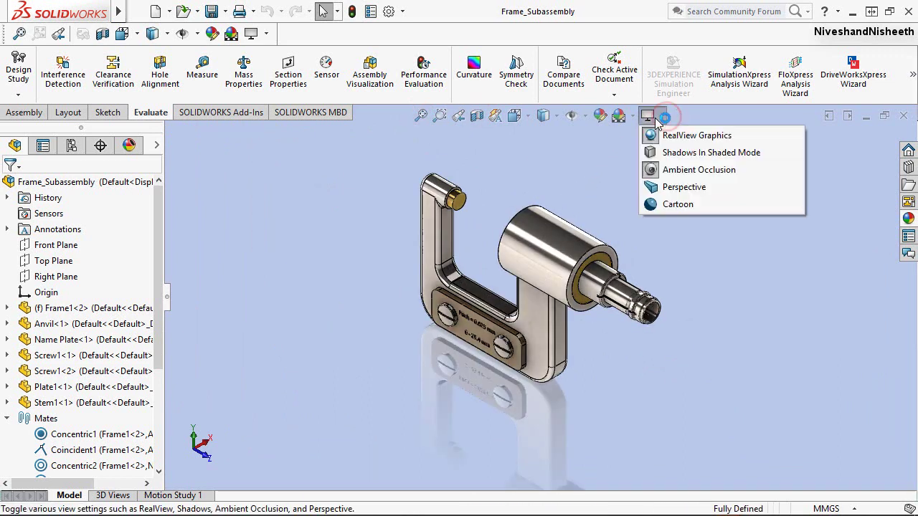
click(653, 135)
click(660, 208)
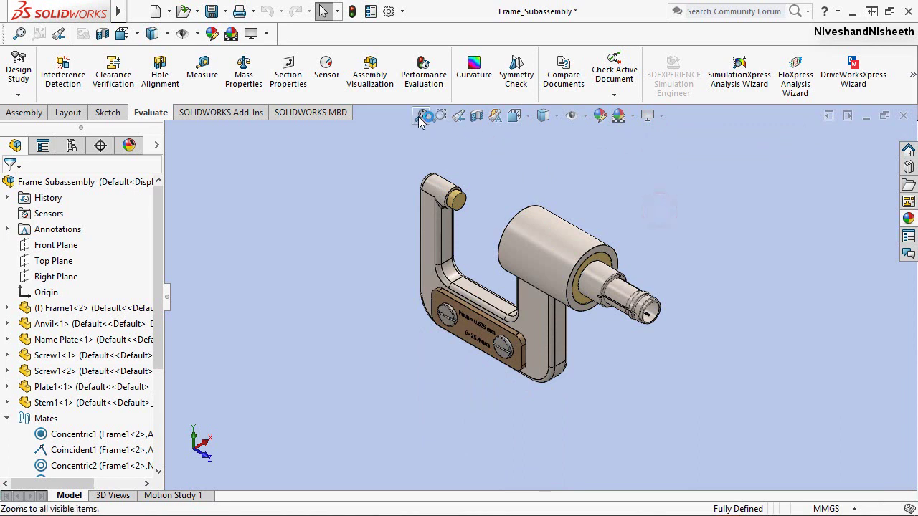
click(6, 418)
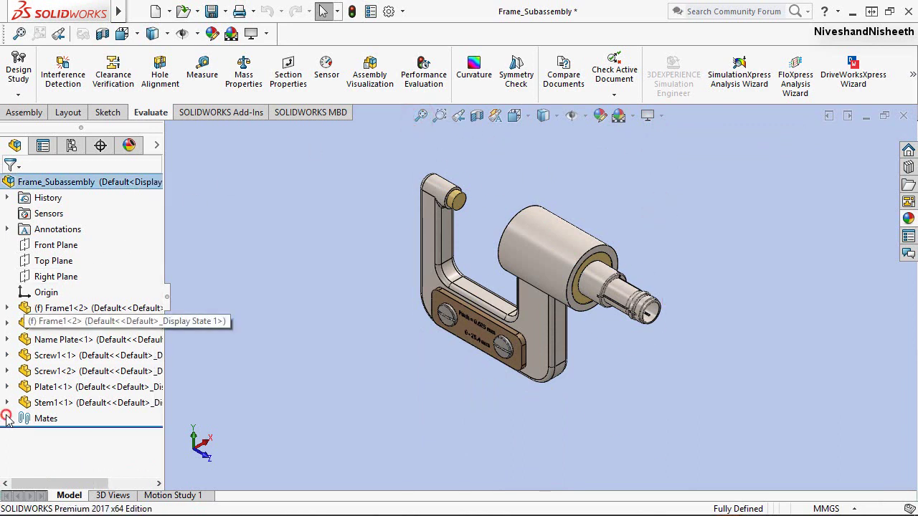
scroll(498, 227, down, 3)
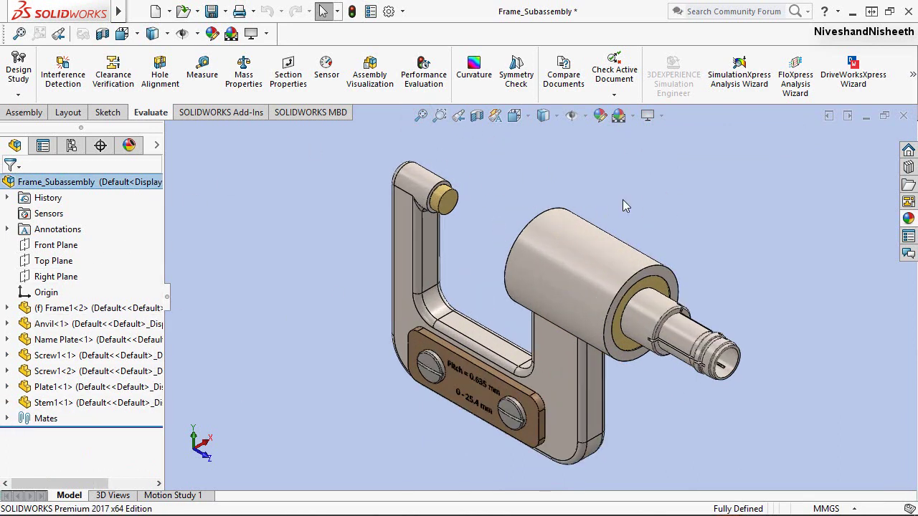
click(493, 180)
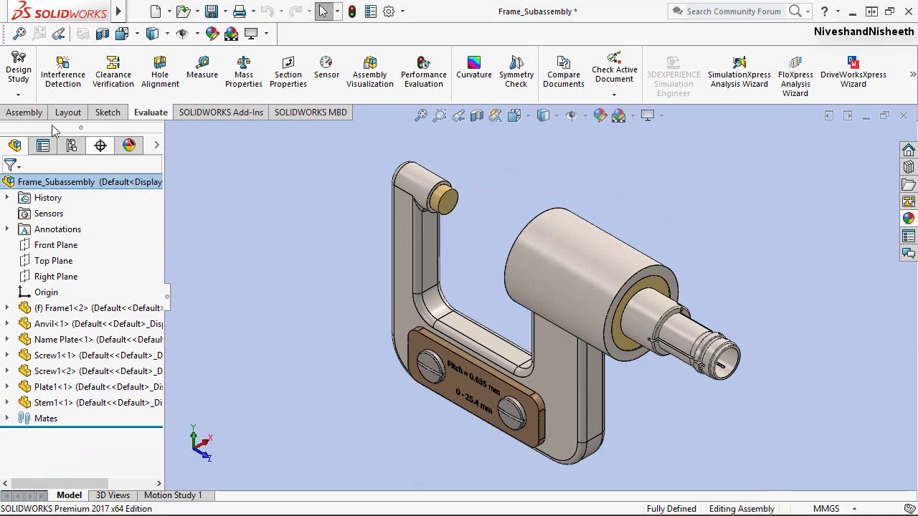
click(24, 112)
Insert the Binder1 part from the Screw Gauge folder into the subassembly
click(75, 70)
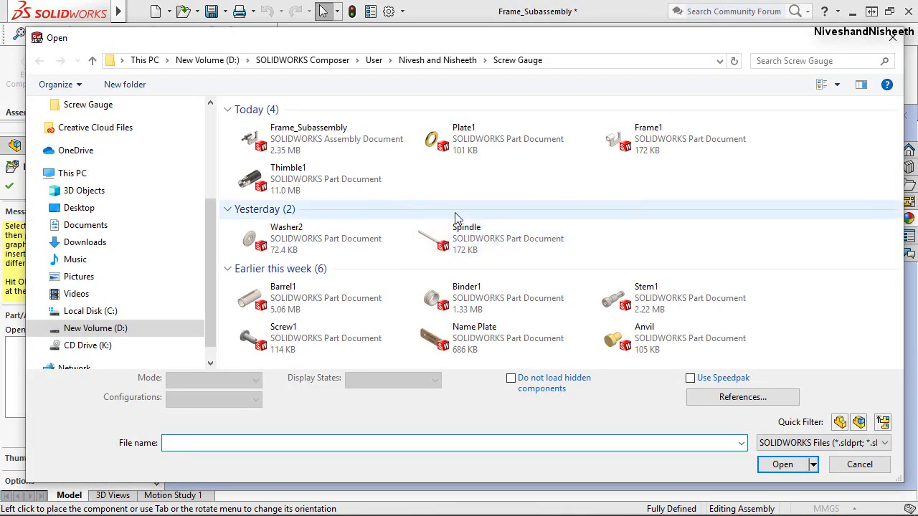
double_click(511, 300)
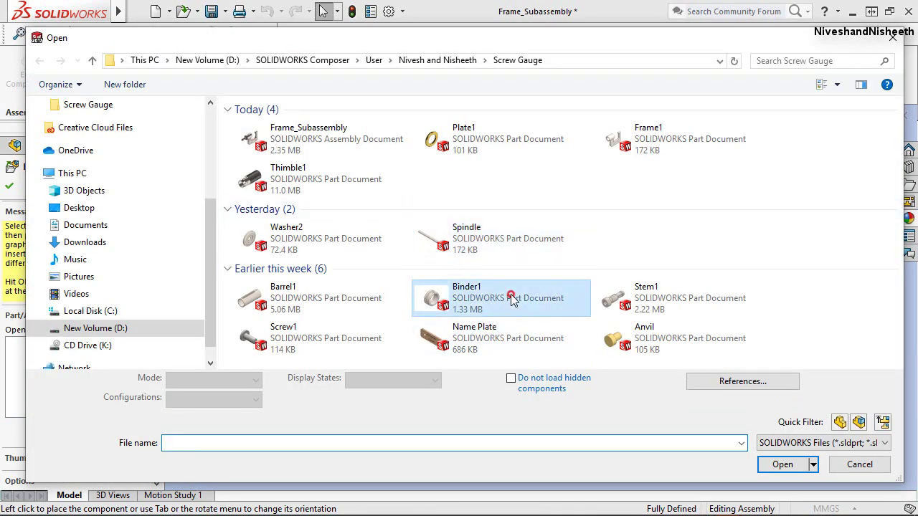
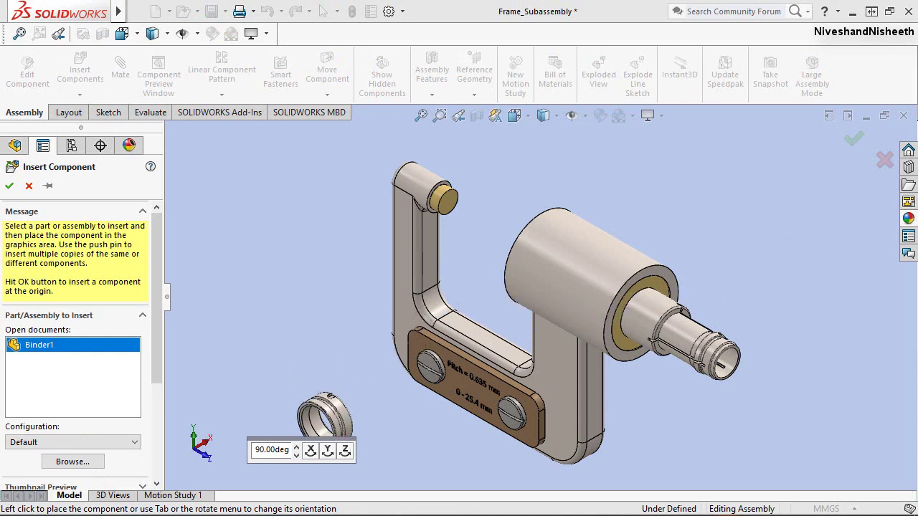
Rotate the Binder1 preview 90° about Y and Z, then place the ring beside the frame
click(329, 452)
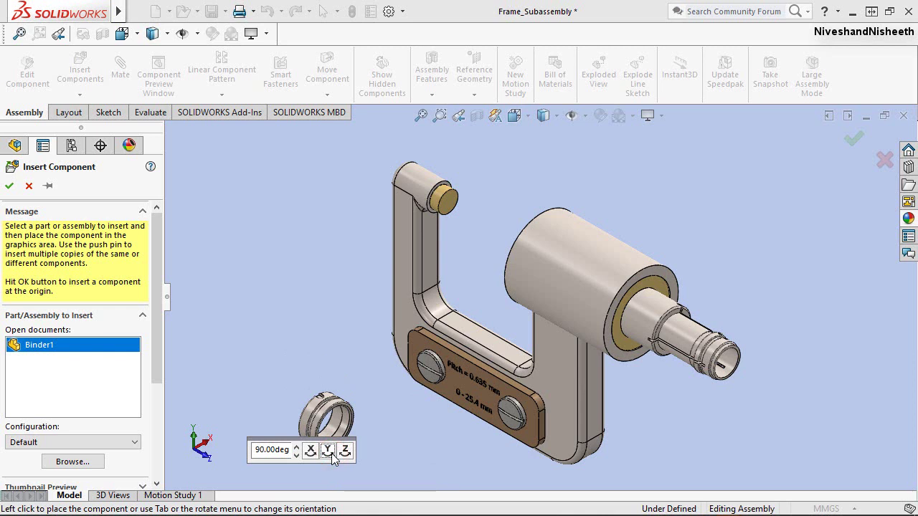
click(345, 450)
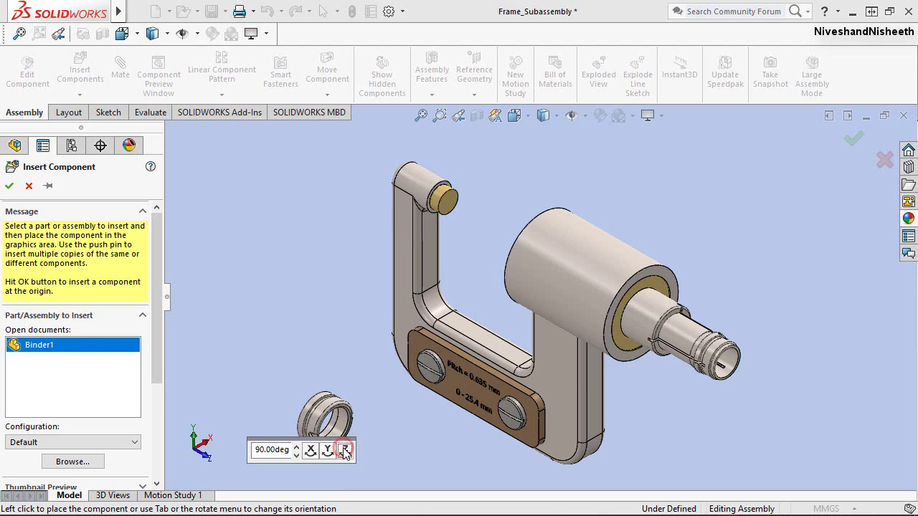
click(327, 447)
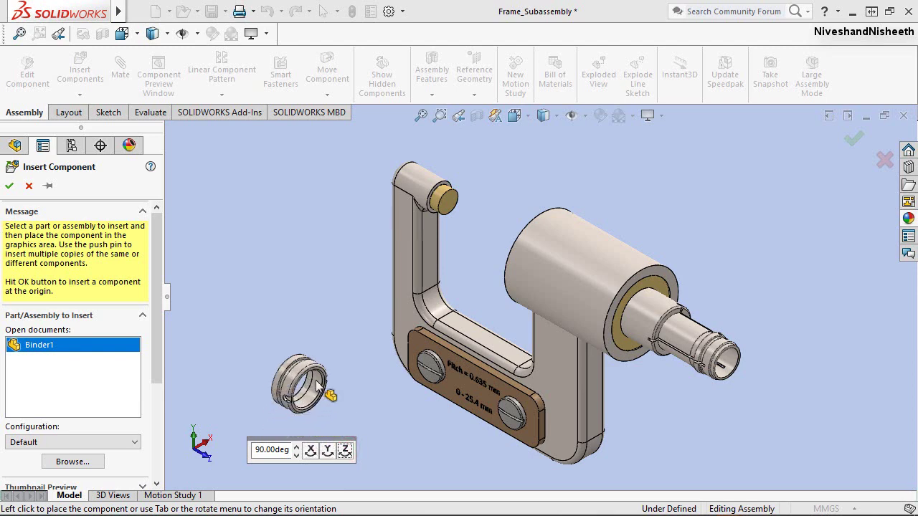
click(340, 300)
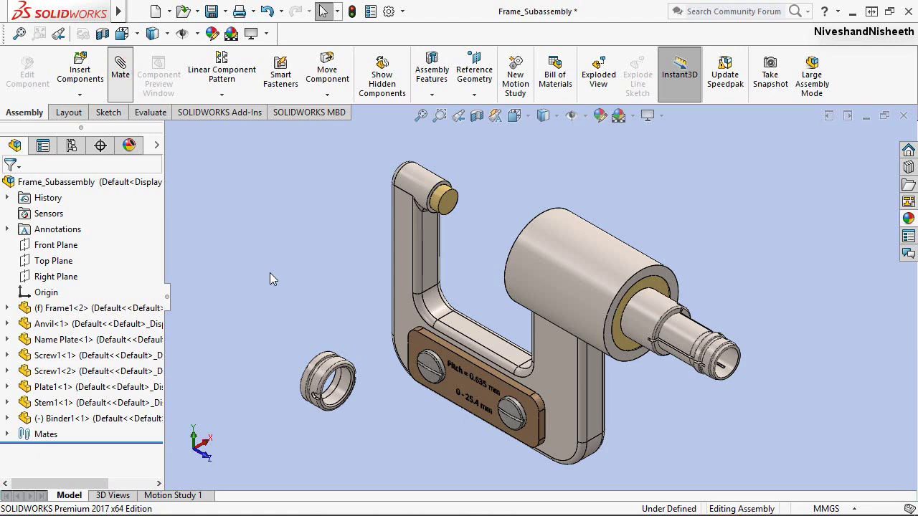
Mate Binder1's inner face concentric to the Stem1 shaft with Lock rotation (Concentric8)
scroll(348, 398, down, 2)
scroll(358, 409, down, 2)
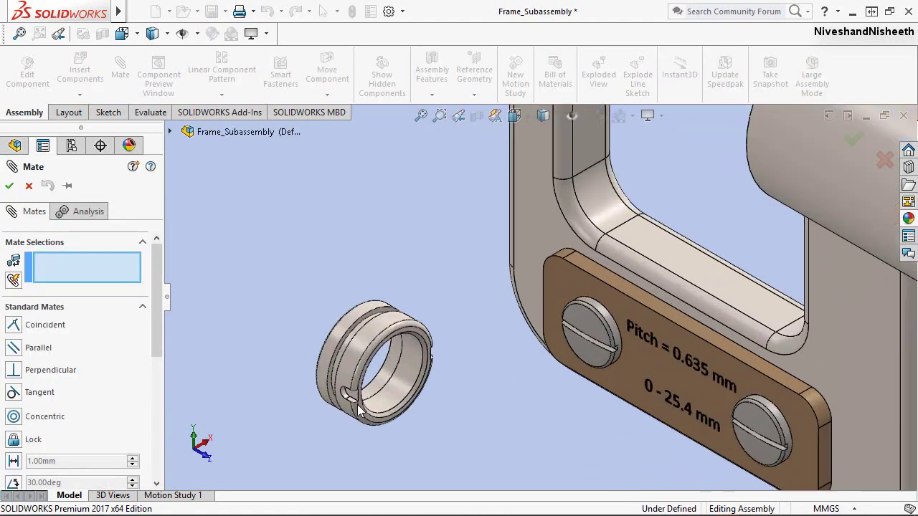
scroll(359, 409, down, 2)
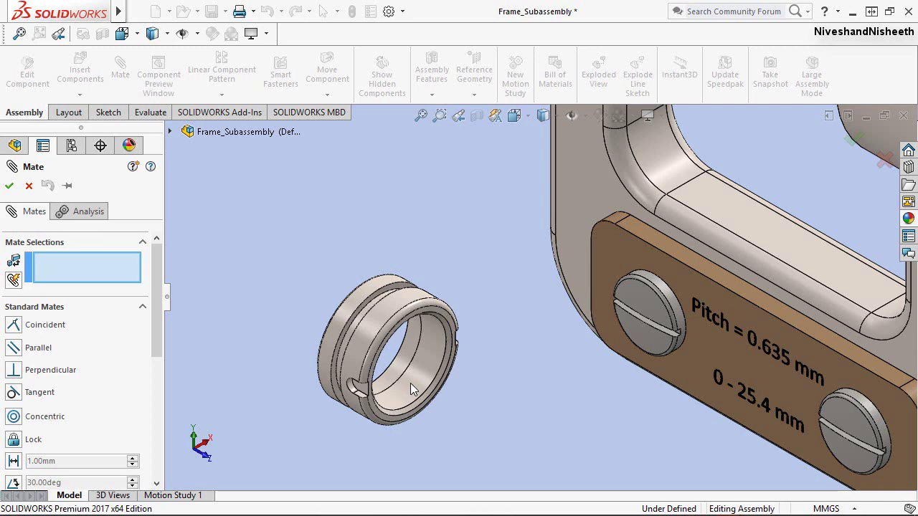
click(410, 383)
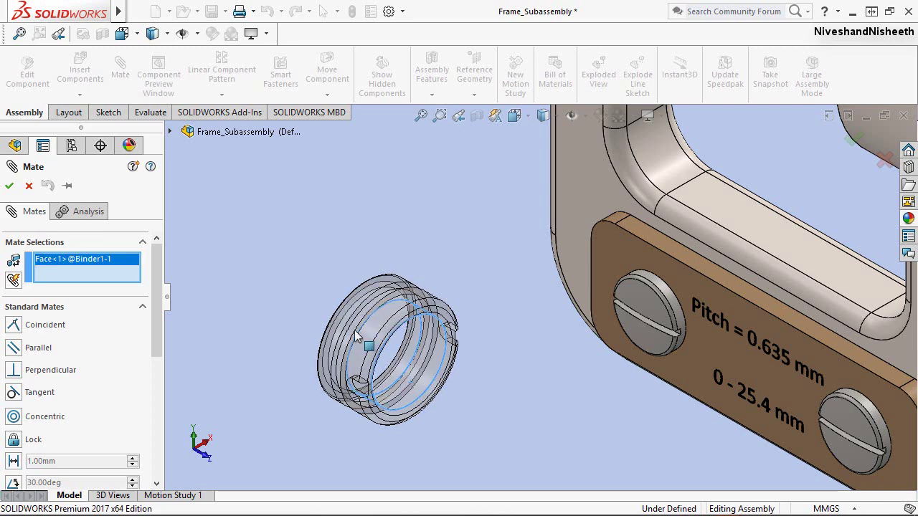
scroll(322, 280, up, 3)
scroll(322, 280, up, 2)
scroll(322, 280, up, 2)
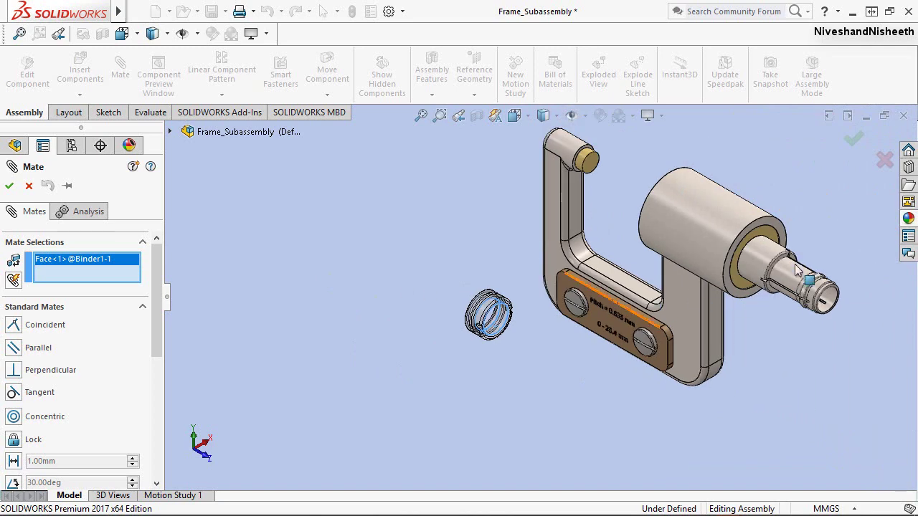
scroll(798, 270, down, 2)
scroll(824, 274, down, 3)
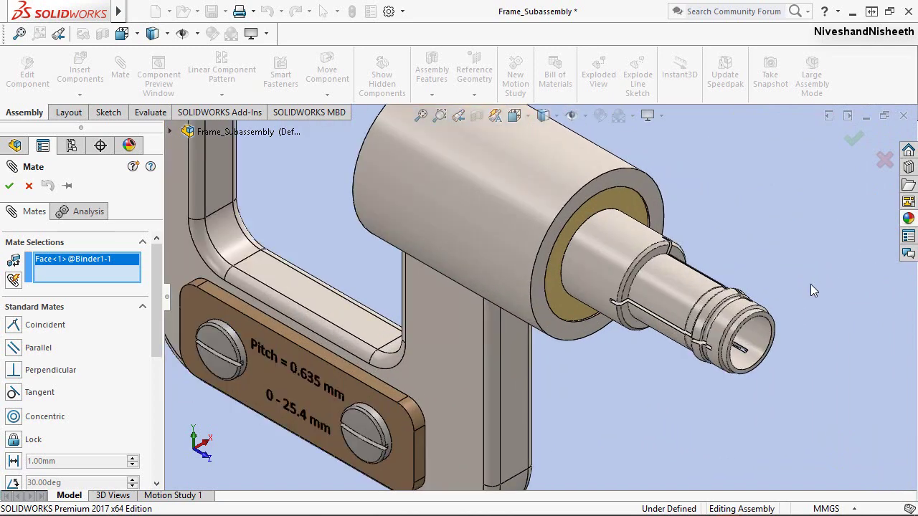
click(676, 300)
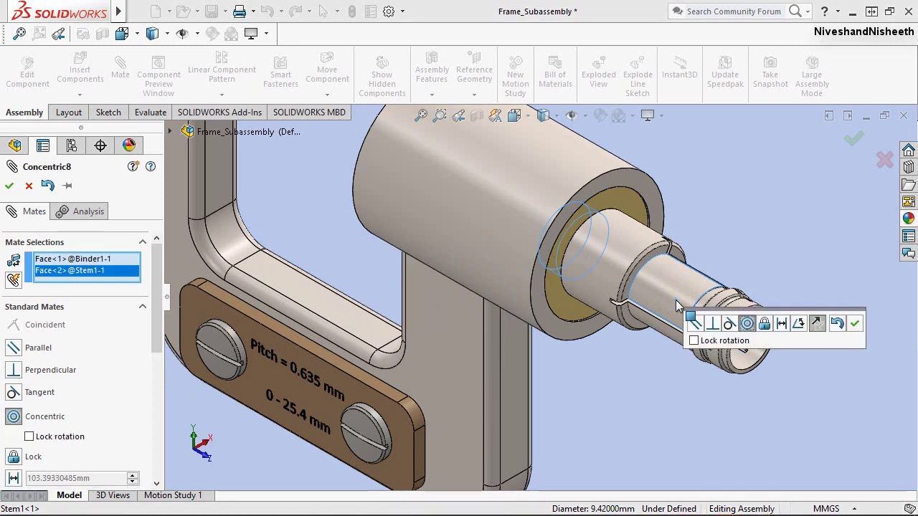
click(695, 341)
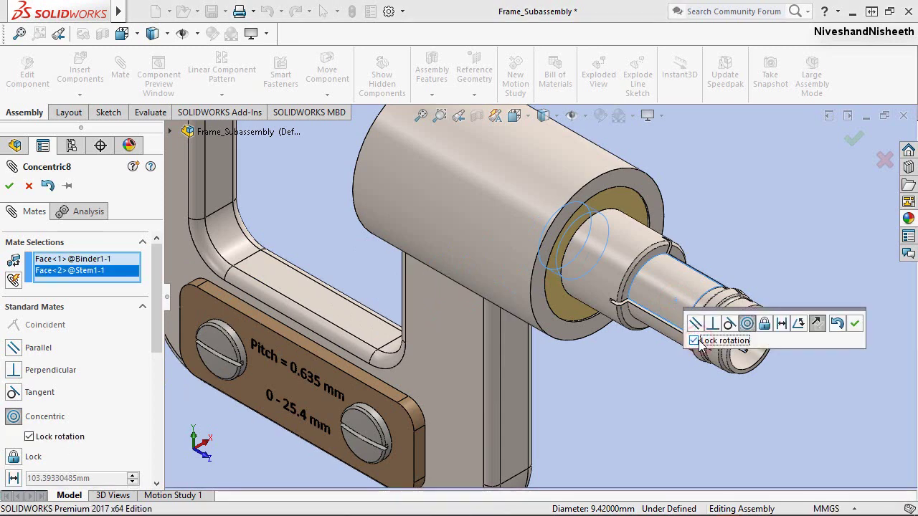
click(859, 327)
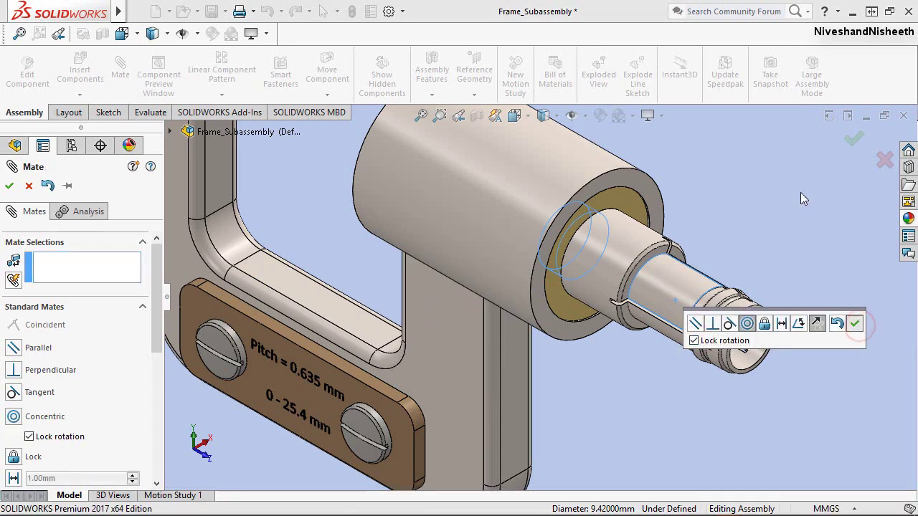
key(Escape)
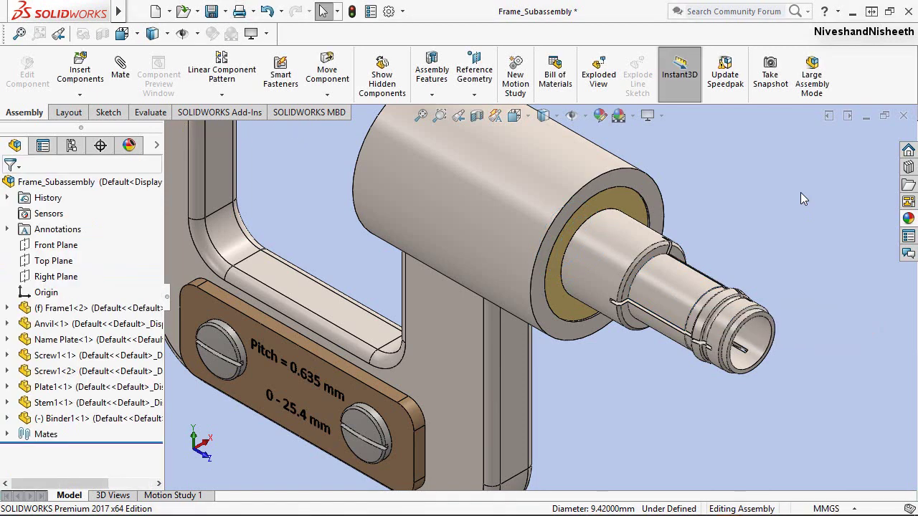
Isolate Binder1, drag it to the lower right past the stem tip, then exit Isolate
click(115, 418)
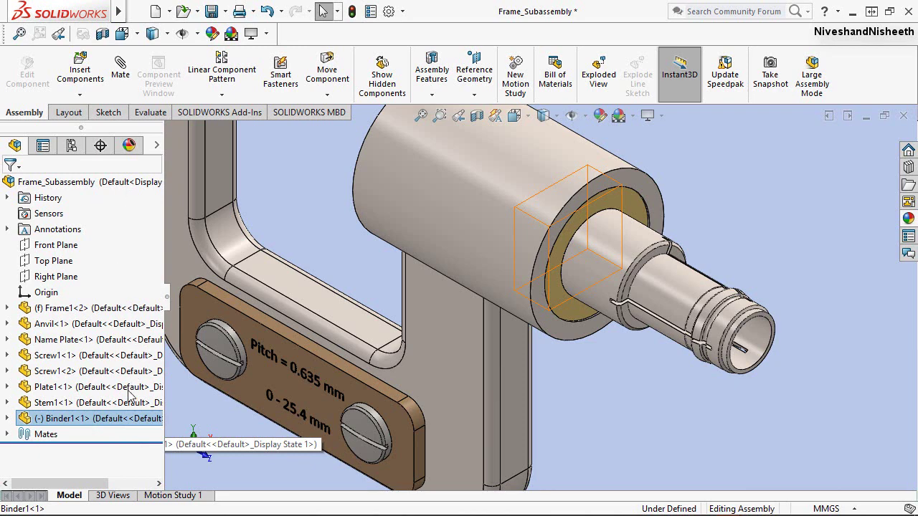
right_click(124, 424)
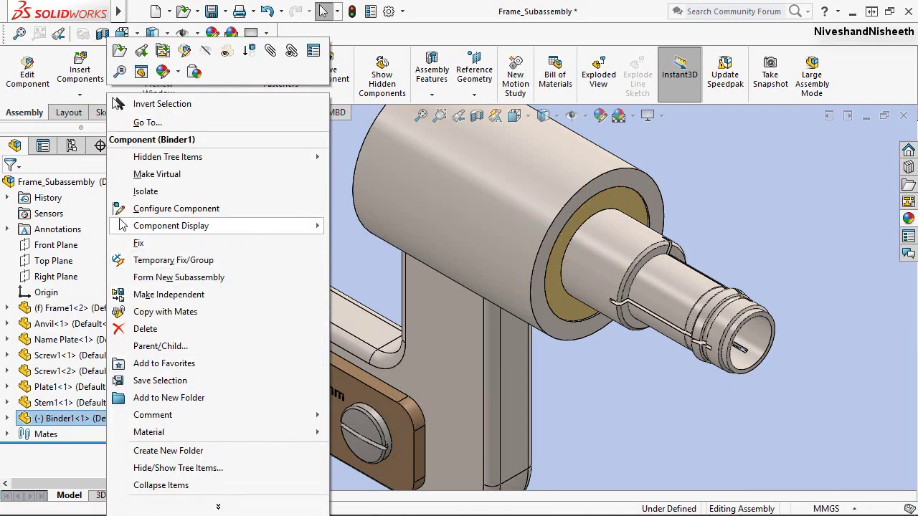
click(123, 194)
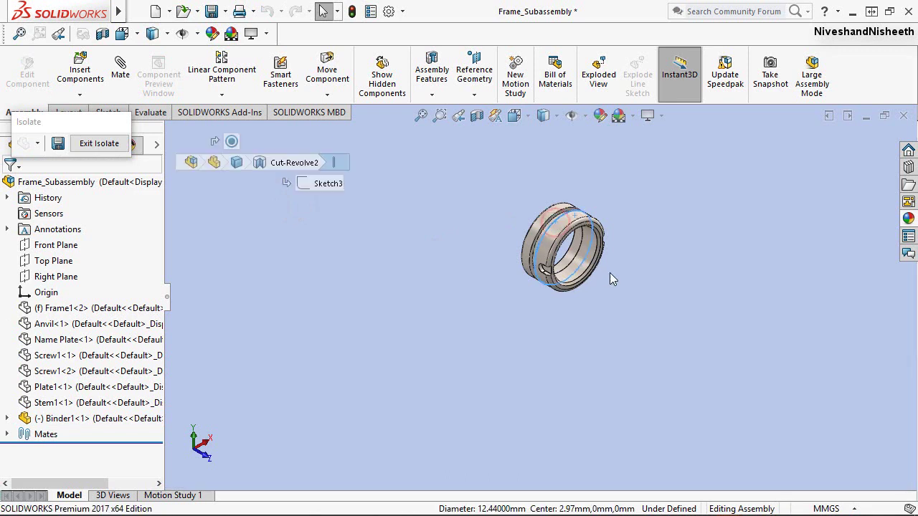
drag(610, 273, 840, 418)
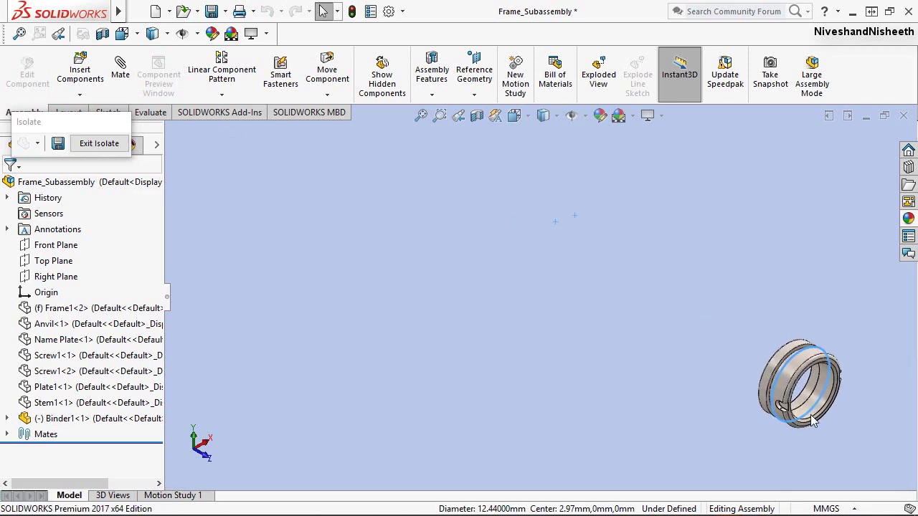
click(549, 348)
click(99, 145)
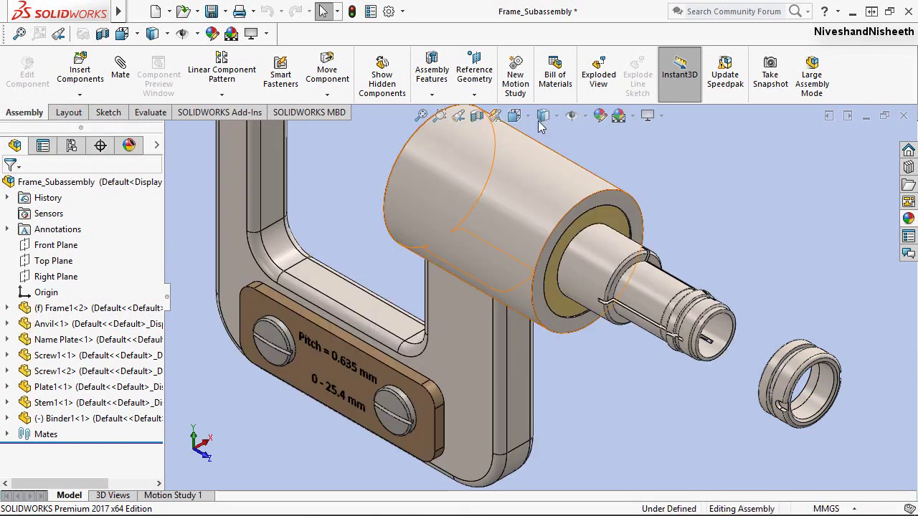
Turn on RealView Graphics for realistic metallic rendering
click(720, 180)
click(351, 223)
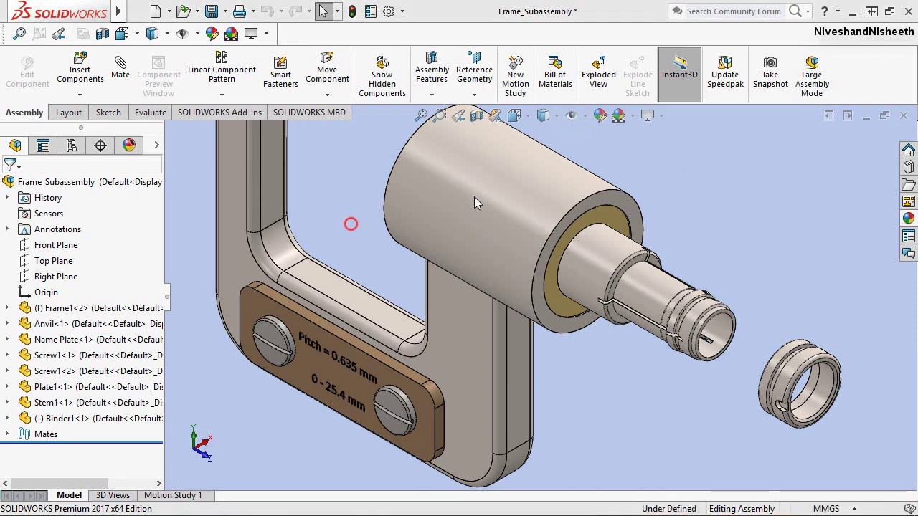
click(648, 115)
click(654, 136)
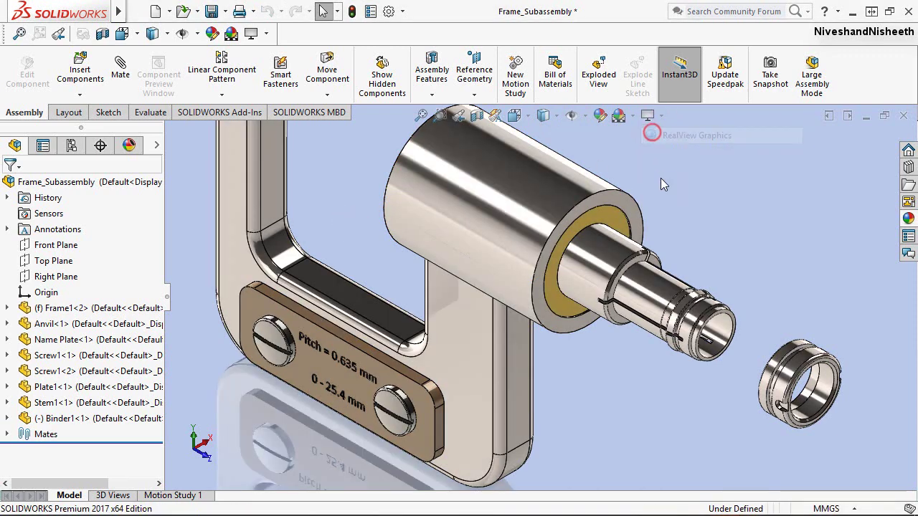
Create a section view through the Right Plane to expose the barrel interior
click(661, 179)
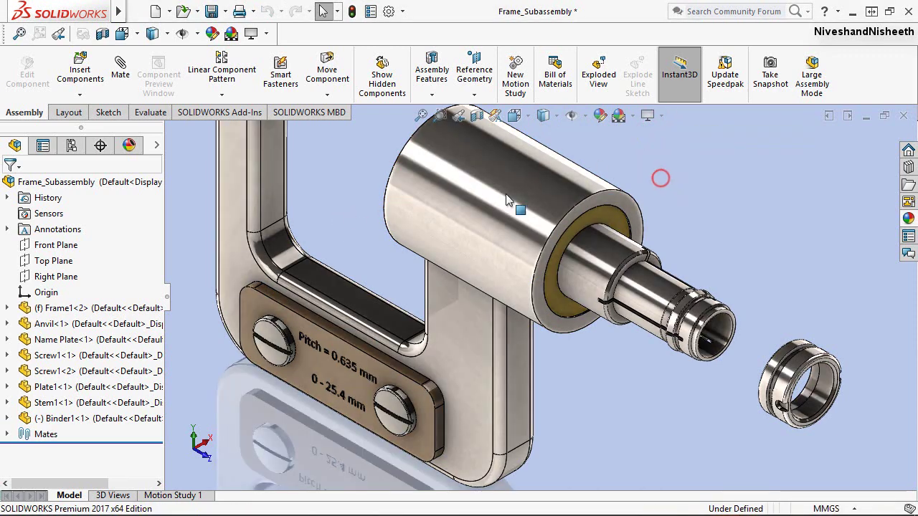
click(71, 276)
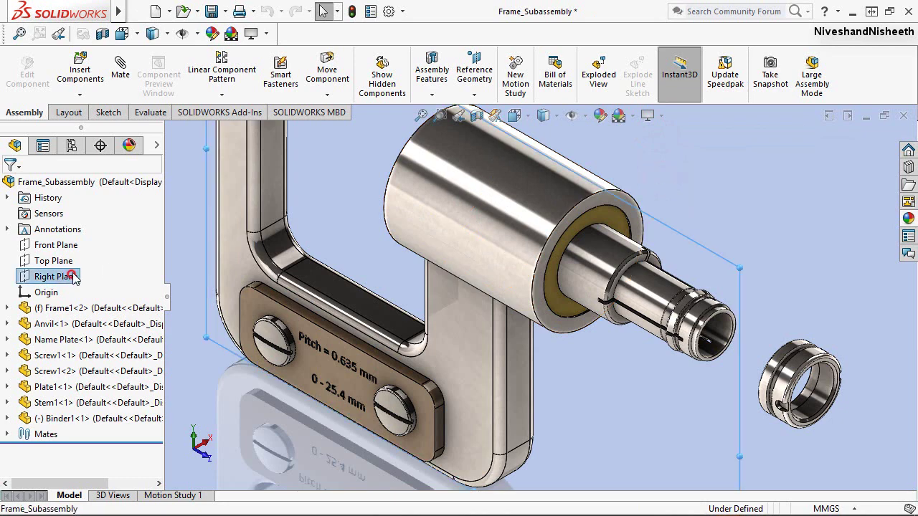
click(476, 115)
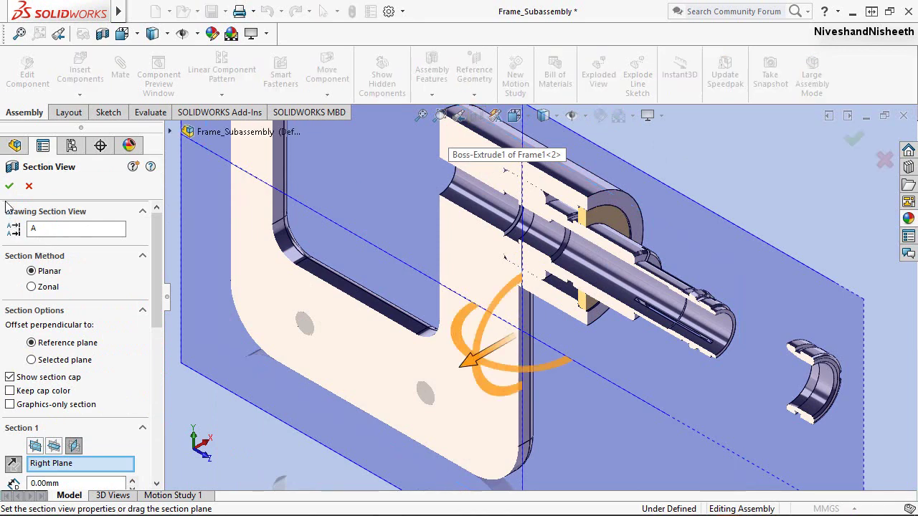
key(Return)
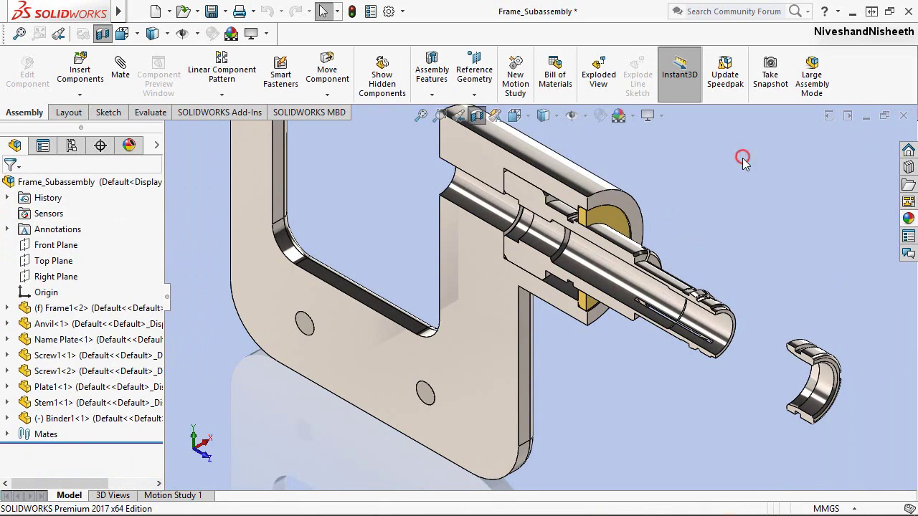
Start a Distance mate and set its value to 30.88 mm
click(115, 78)
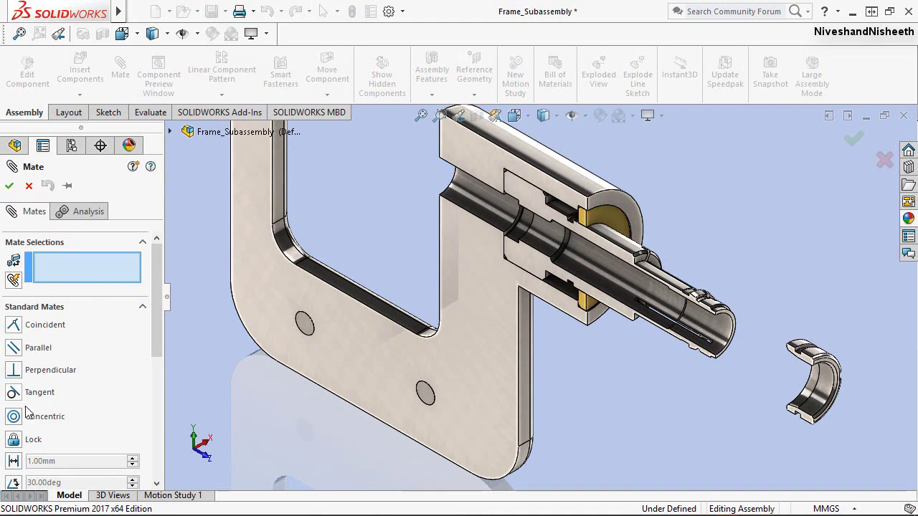
click(14, 463)
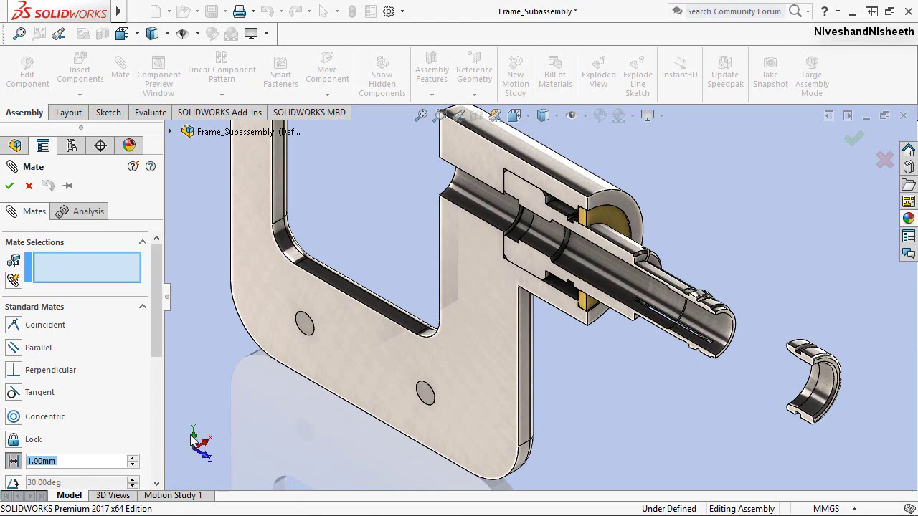
click(69, 462)
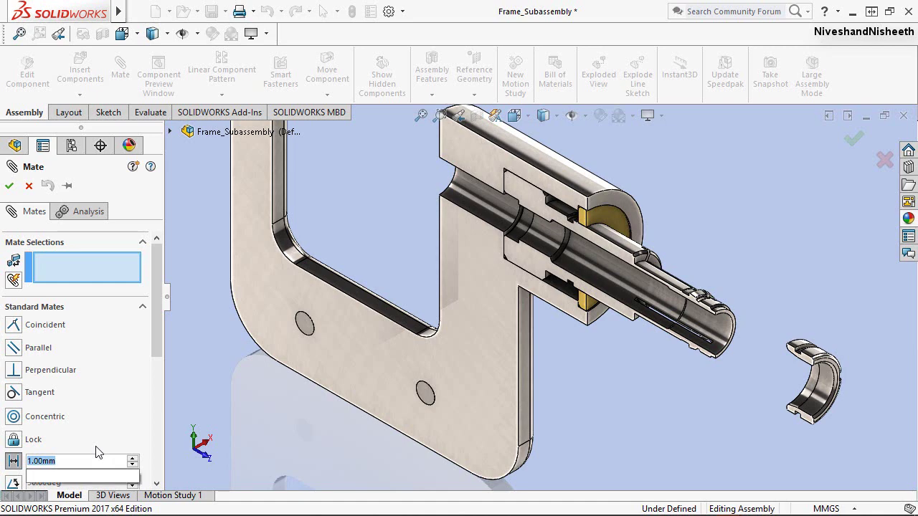
text(3)
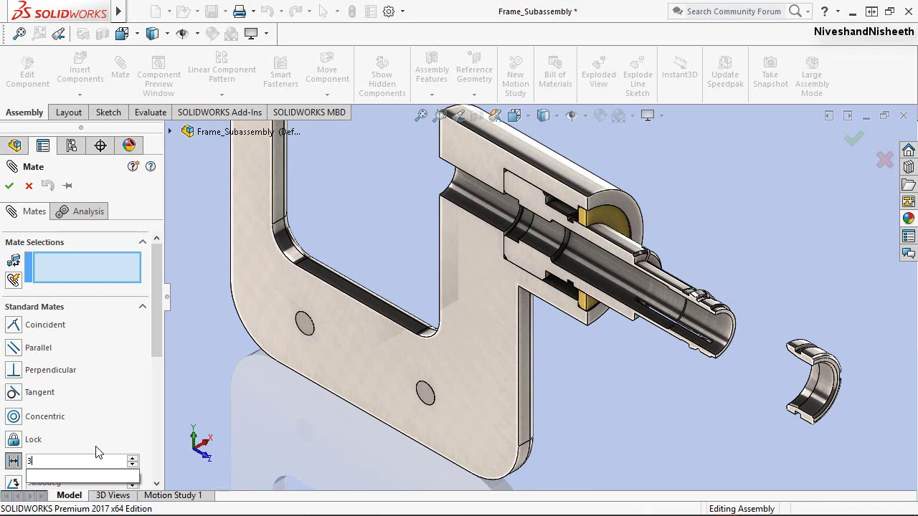
text(0.)
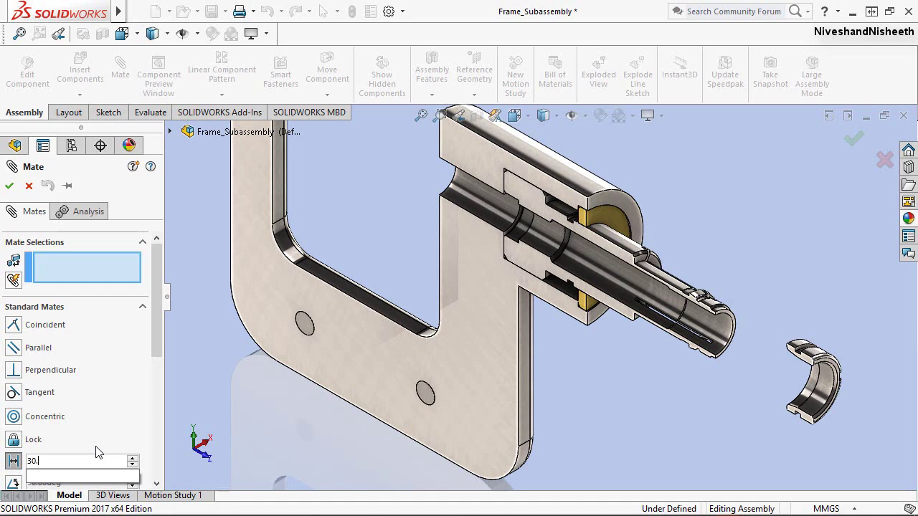
text(8)
text(8)
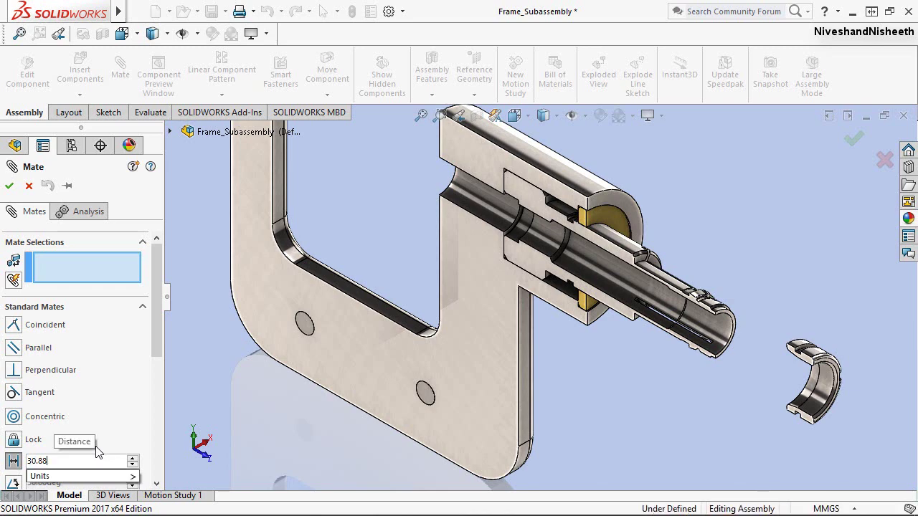
key(Return)
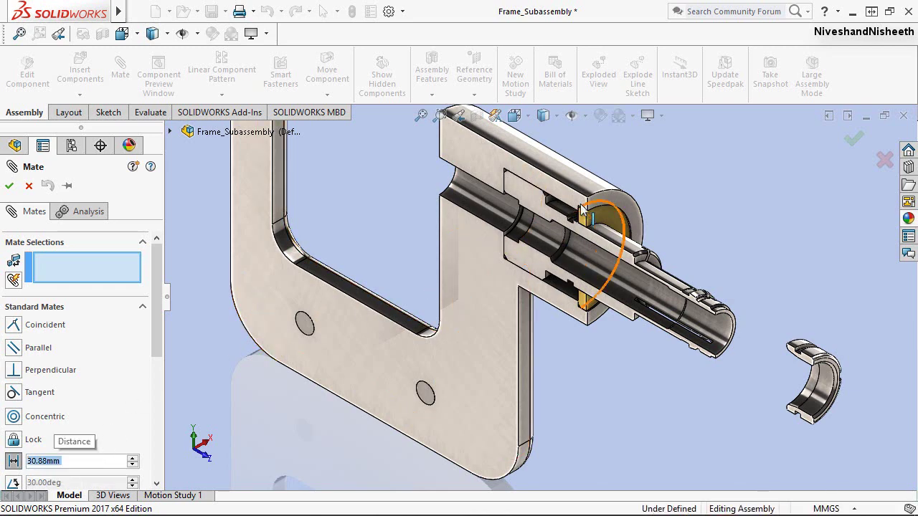
Apply the 30.88 mm distance between the Stem1 face and the Binder1 edge
scroll(487, 240, down, 3)
scroll(494, 234, down, 3)
scroll(480, 235, down, 2)
click(471, 235)
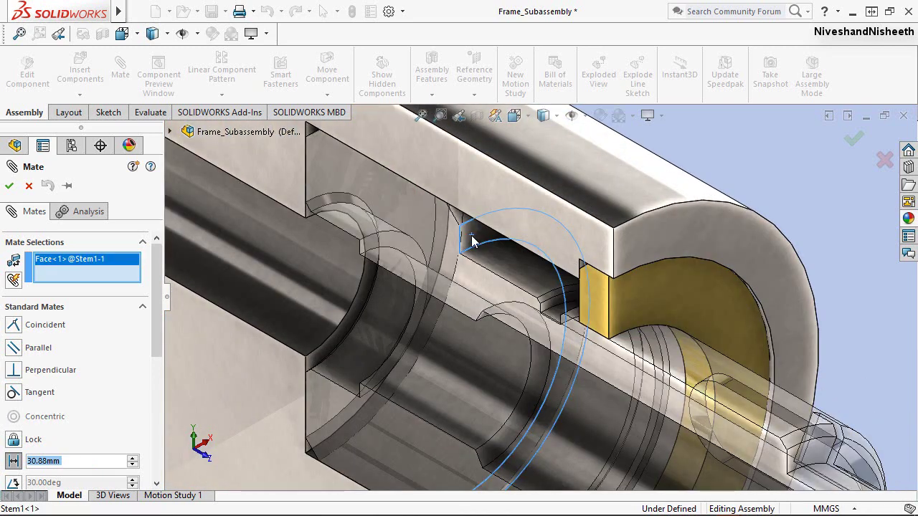
click(514, 115)
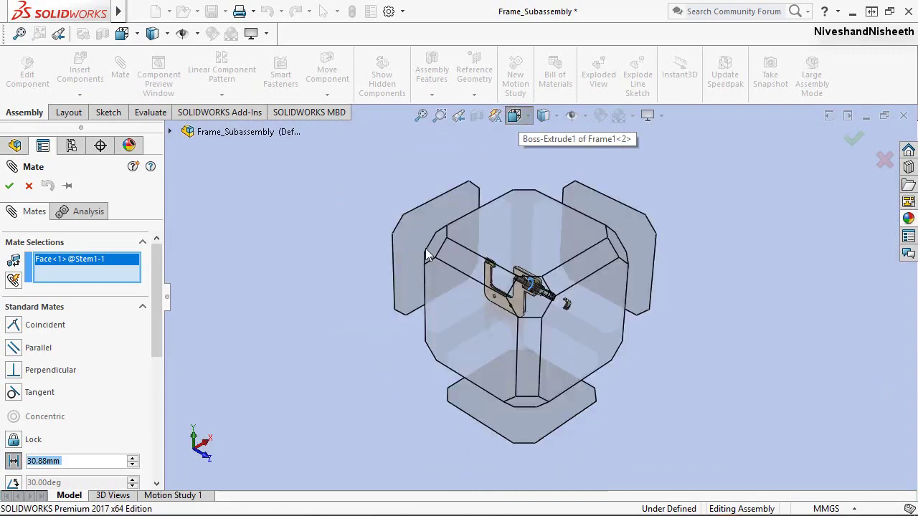
scroll(435, 250, down, 3)
scroll(436, 250, down, 8)
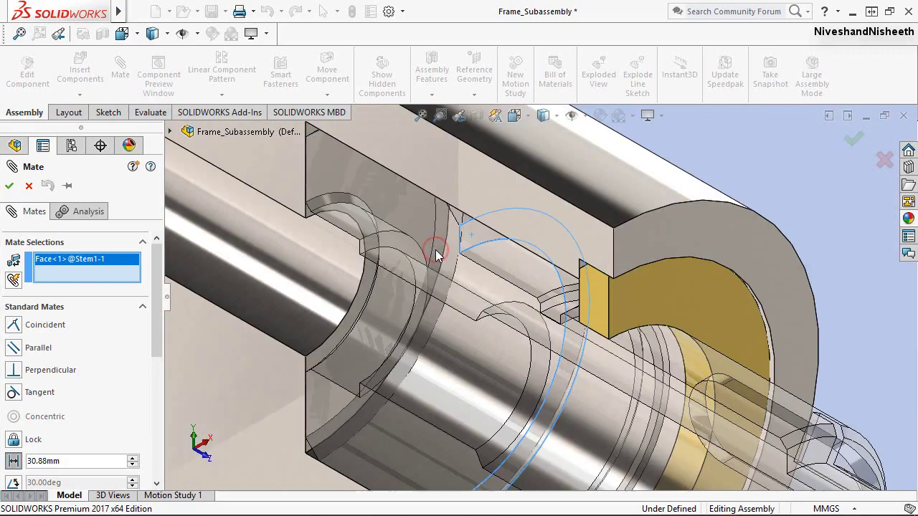
key(f)
scroll(646, 185, down, 2)
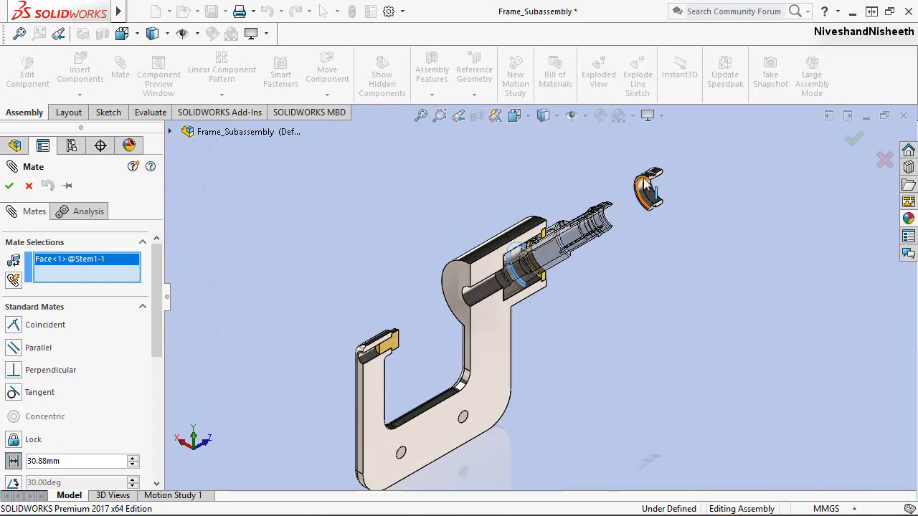
scroll(645, 185, down, 3)
scroll(610, 243, down, 1)
scroll(609, 244, down, 2)
scroll(570, 241, down, 2)
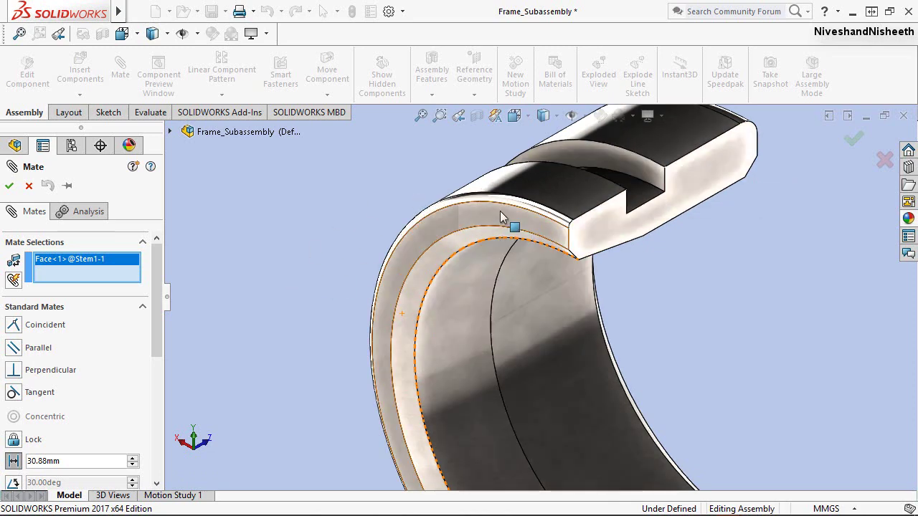
click(501, 212)
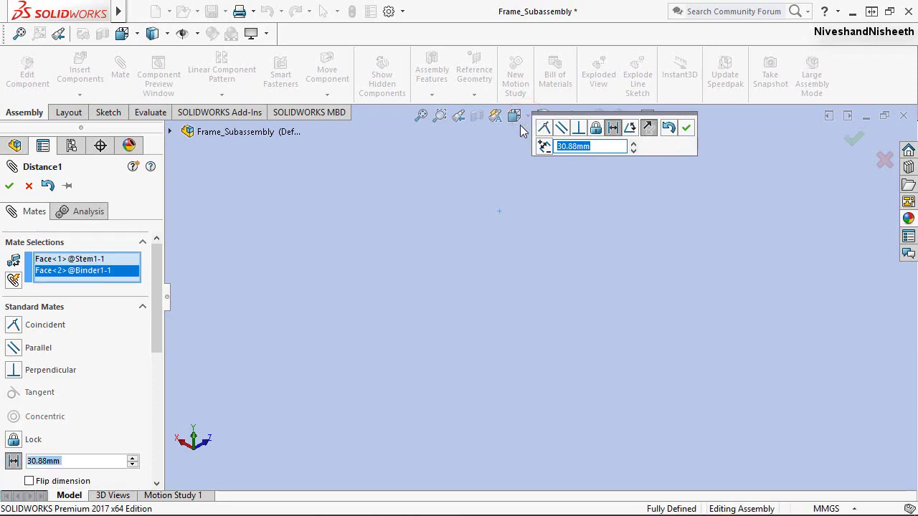
key(f)
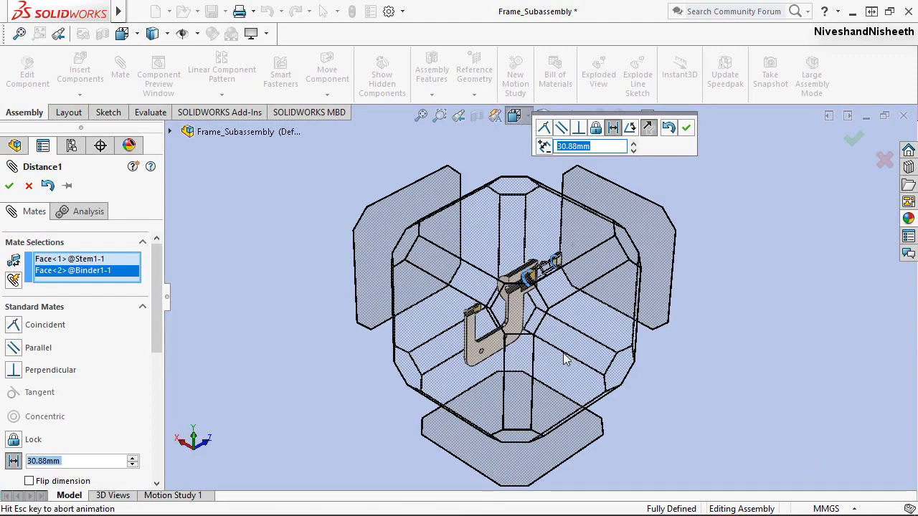
key(ctrl+4)
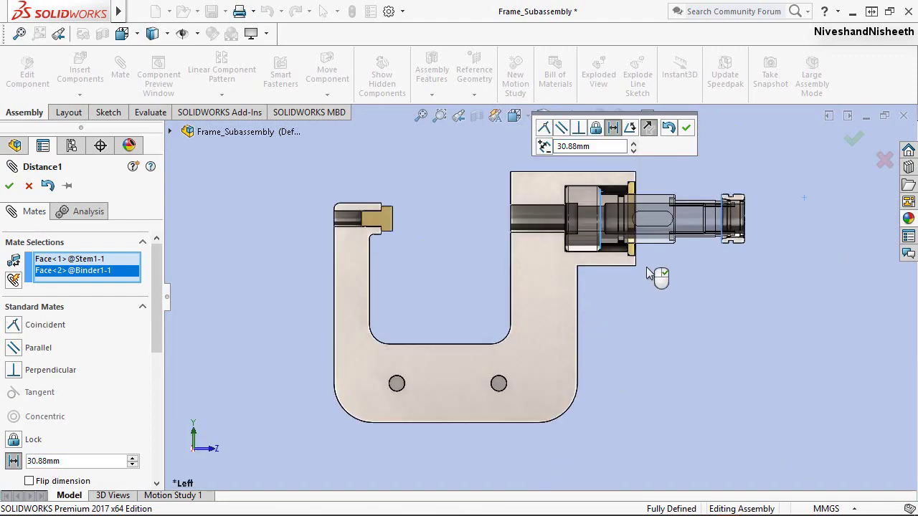
scroll(721, 192, down, 3)
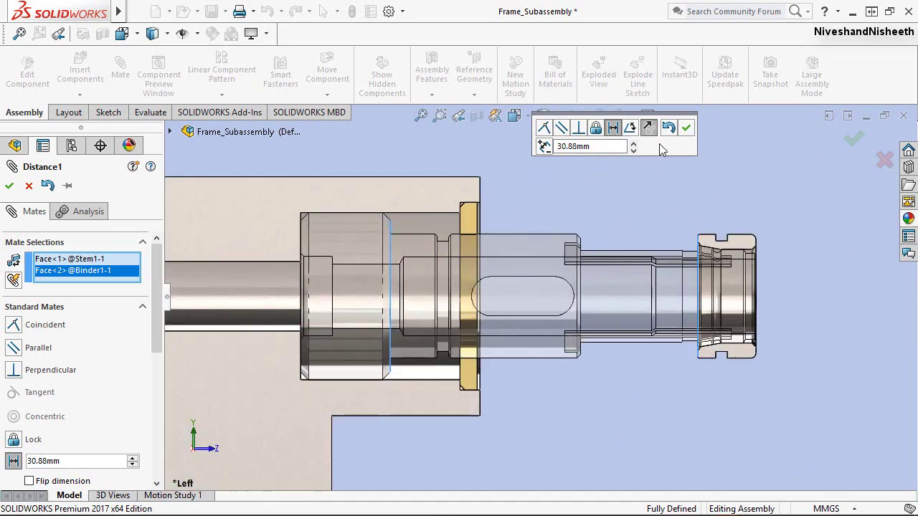
click(687, 129)
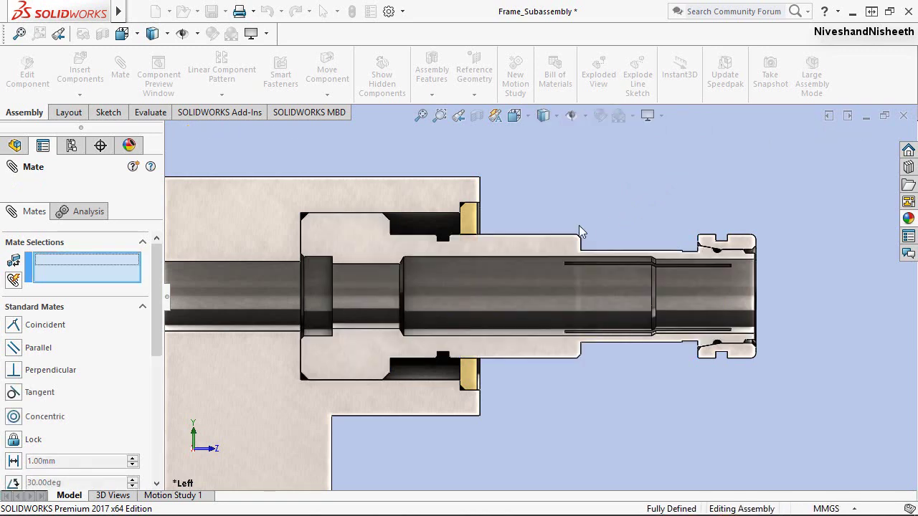
Close Mate and check the Distance1 mate in the Mates folder
click(9, 185)
click(8, 435)
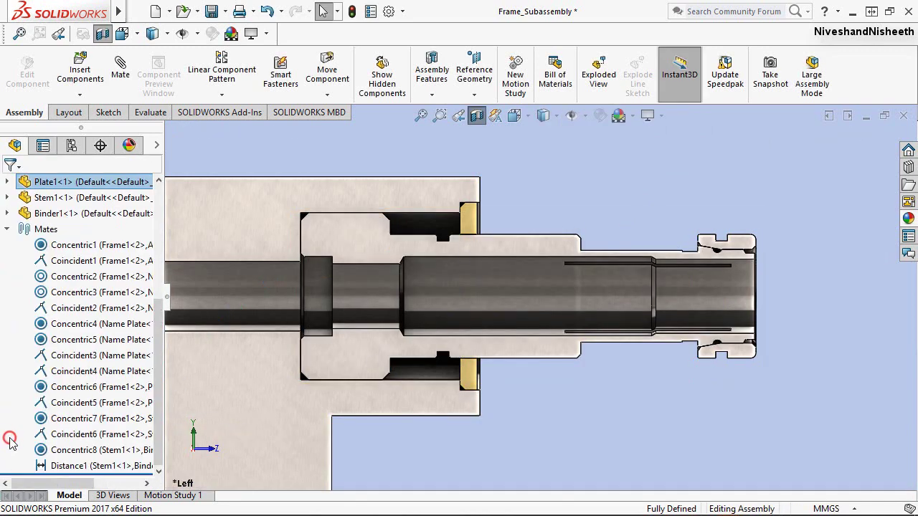
click(53, 465)
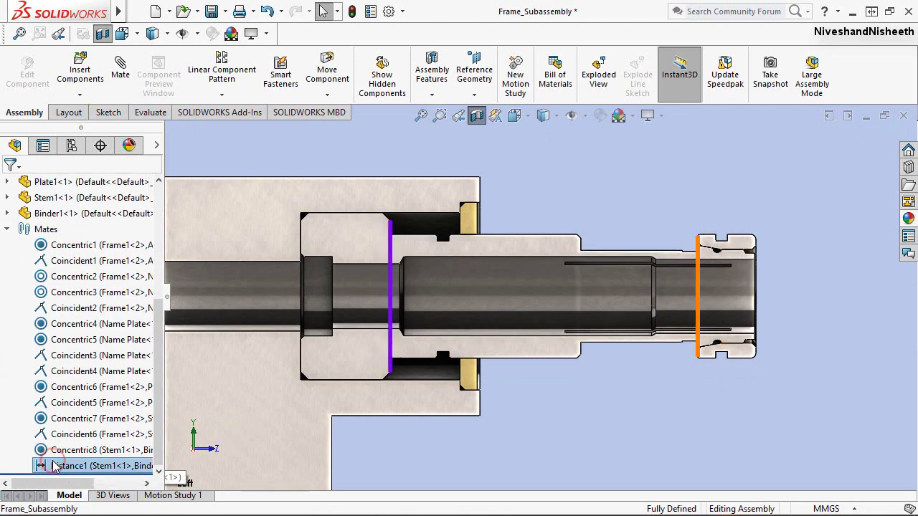
scroll(586, 272, down, 1)
scroll(586, 270, down, 1)
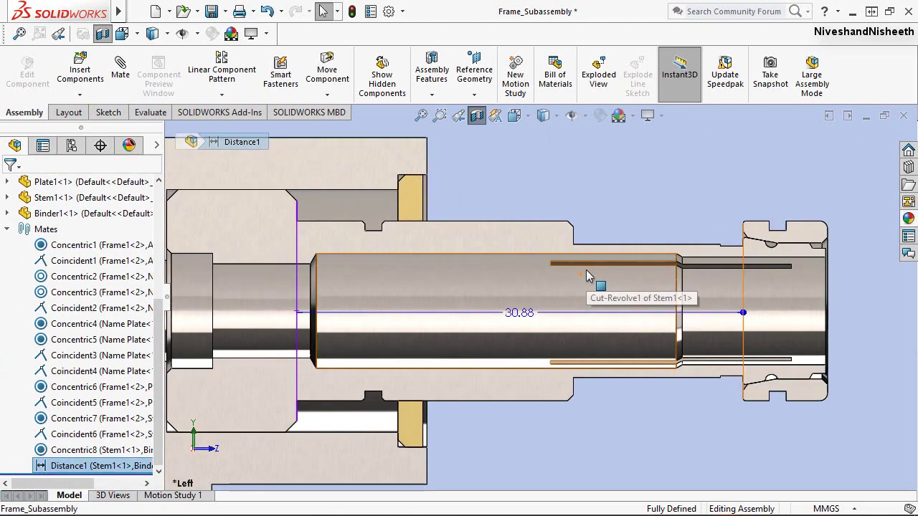
click(605, 173)
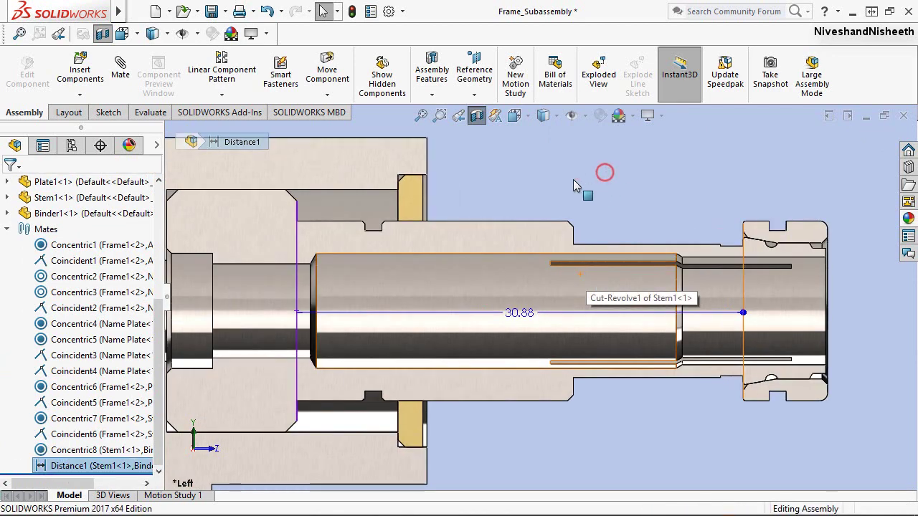
Turn off the section cut and switch the assembly to the isometric view
click(477, 118)
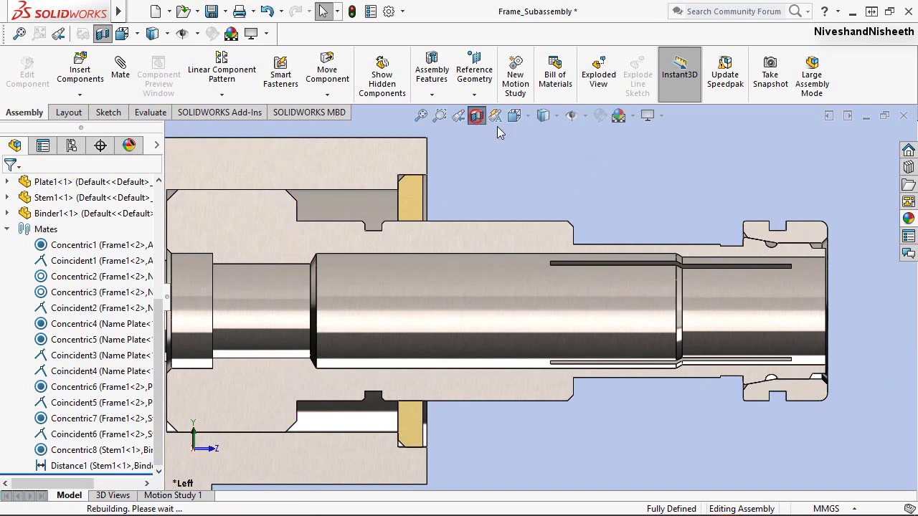
click(123, 33)
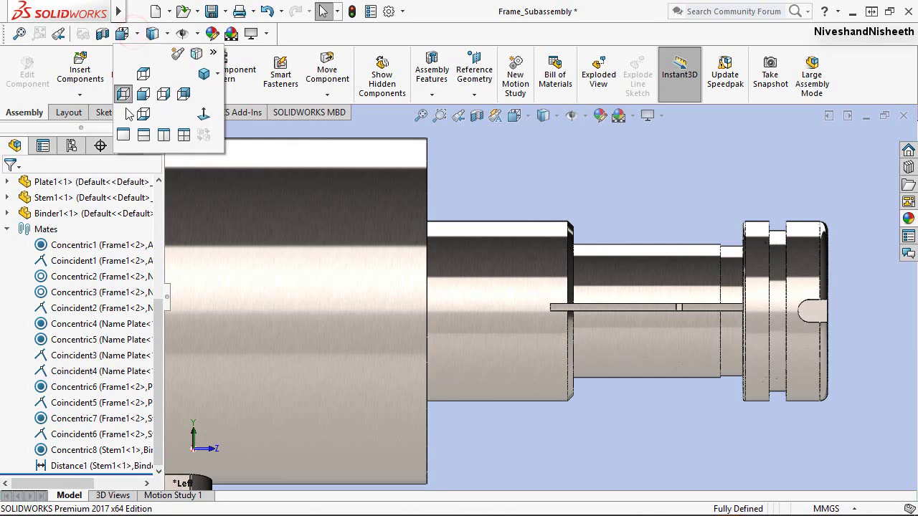
click(204, 76)
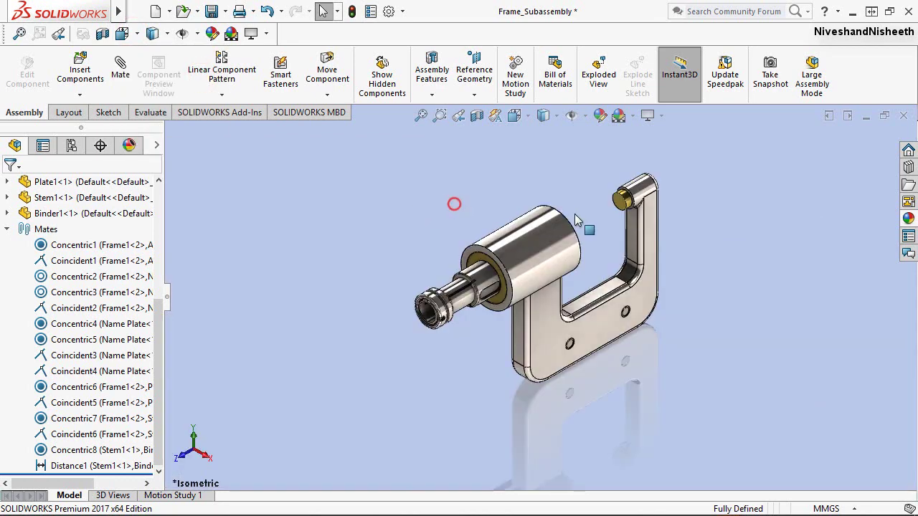
scroll(583, 214, up, 2)
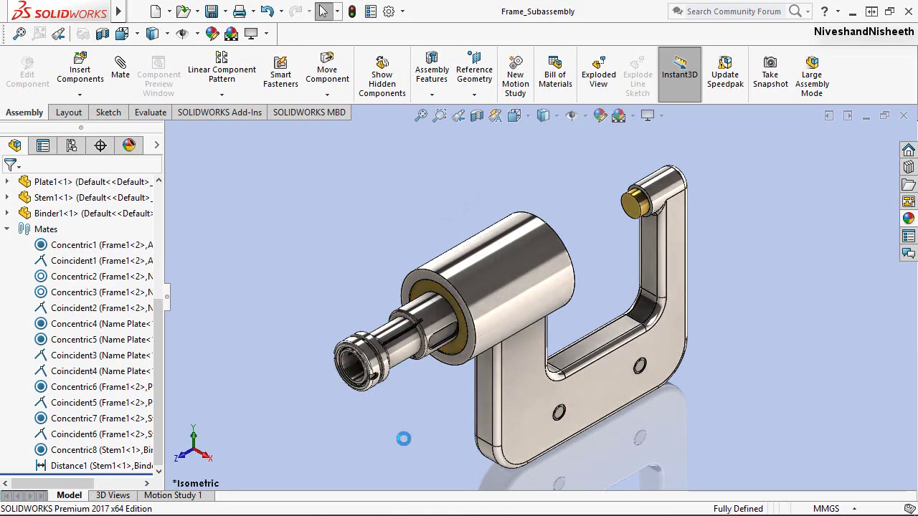
scroll(430, 379, up, 1)
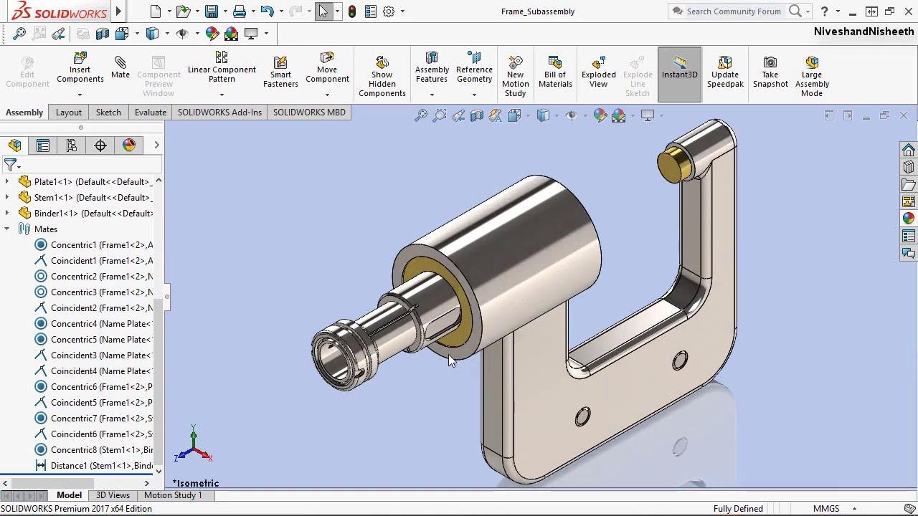
scroll(439, 341, up, 1)
scroll(440, 341, up, 1)
scroll(431, 363, down, 1)
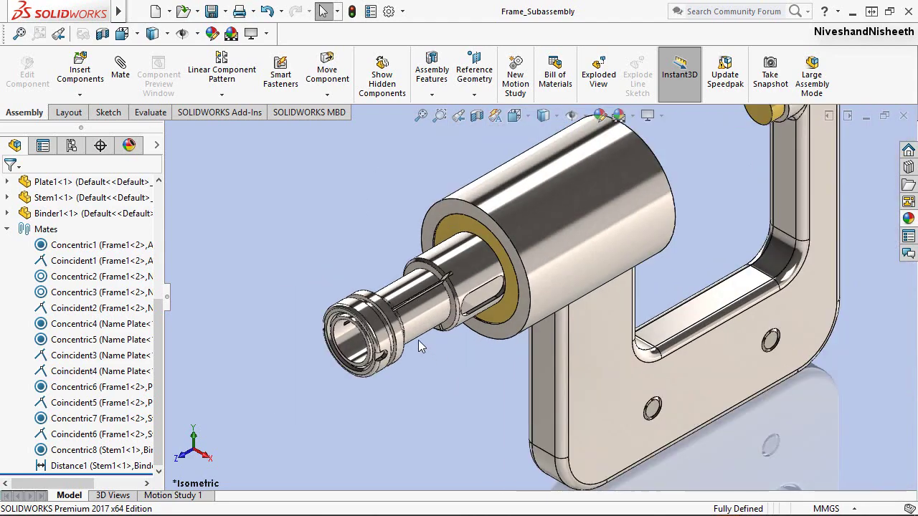
click(515, 115)
click(436, 251)
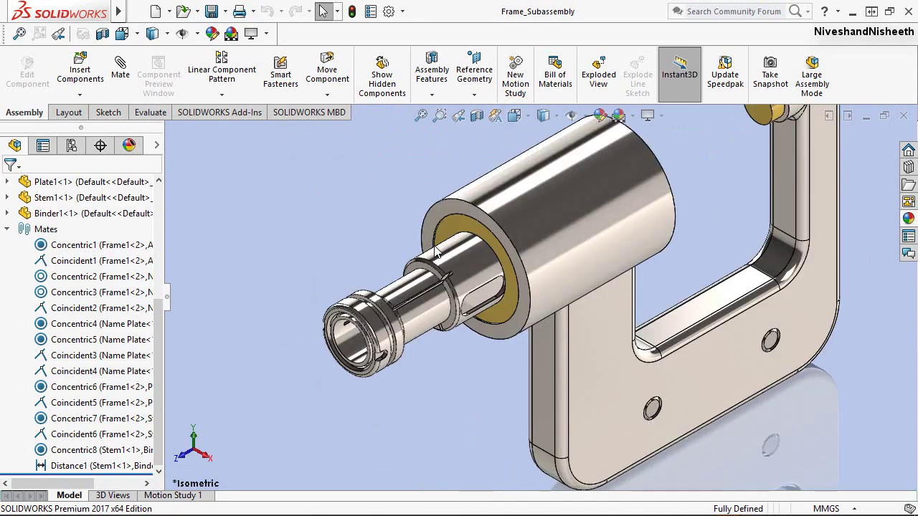
scroll(528, 268, up, 2)
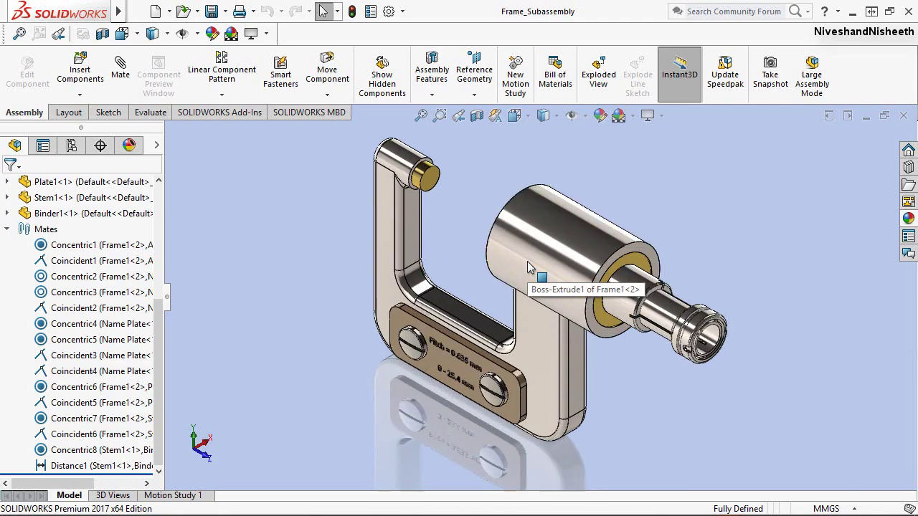
Disable RealView Graphics and collapse the feature tree to its top-level items
click(660, 115)
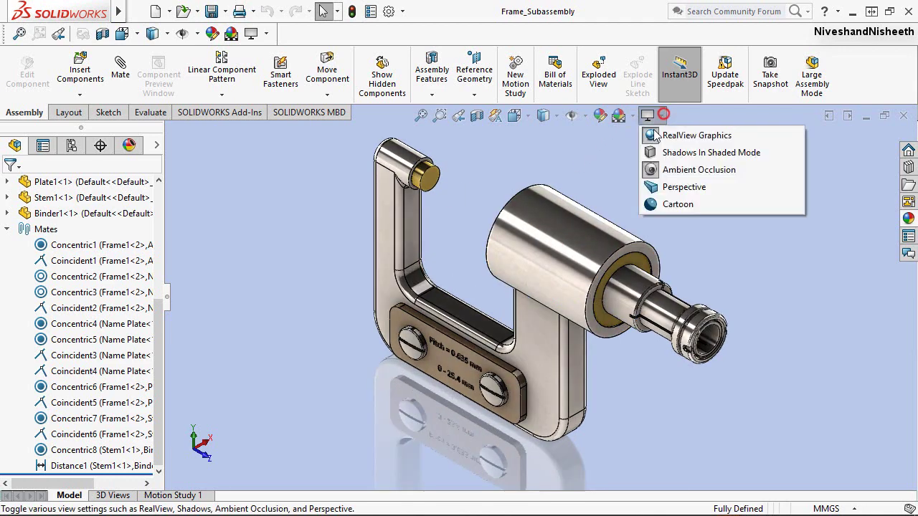
click(651, 136)
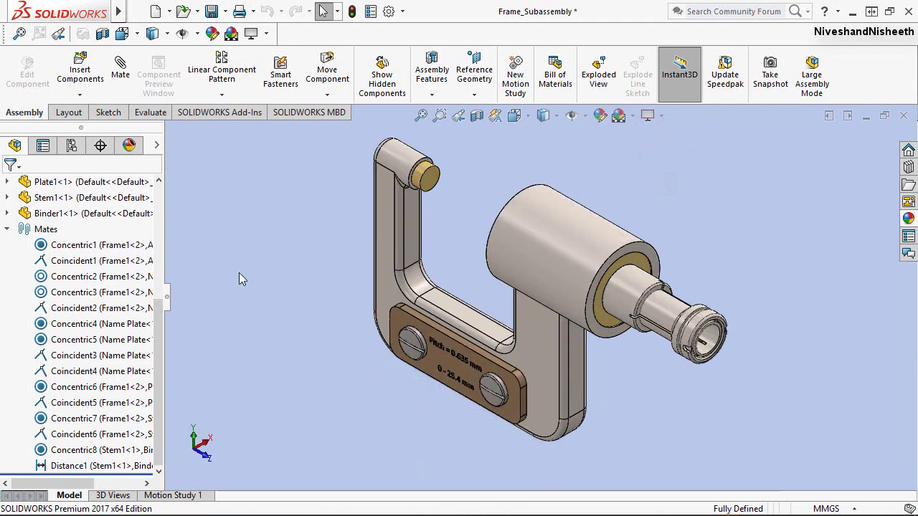
right_click(13, 347)
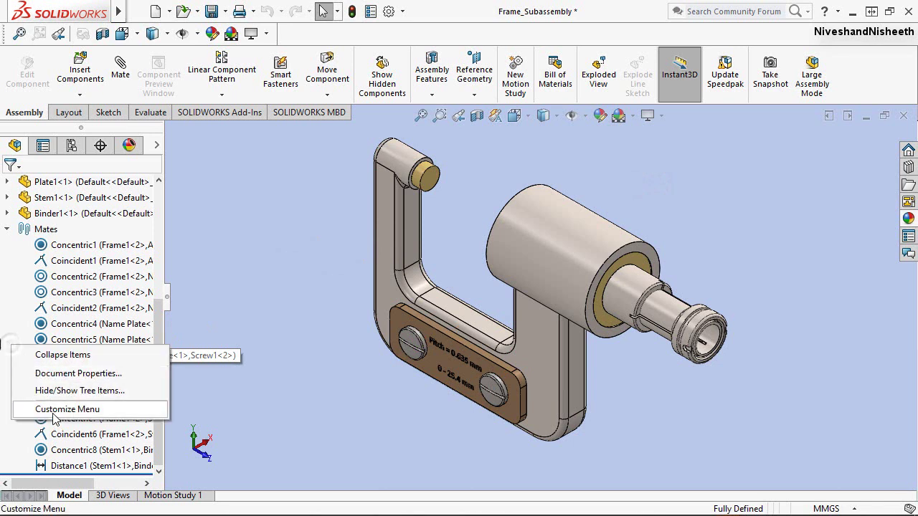
click(63, 354)
click(479, 195)
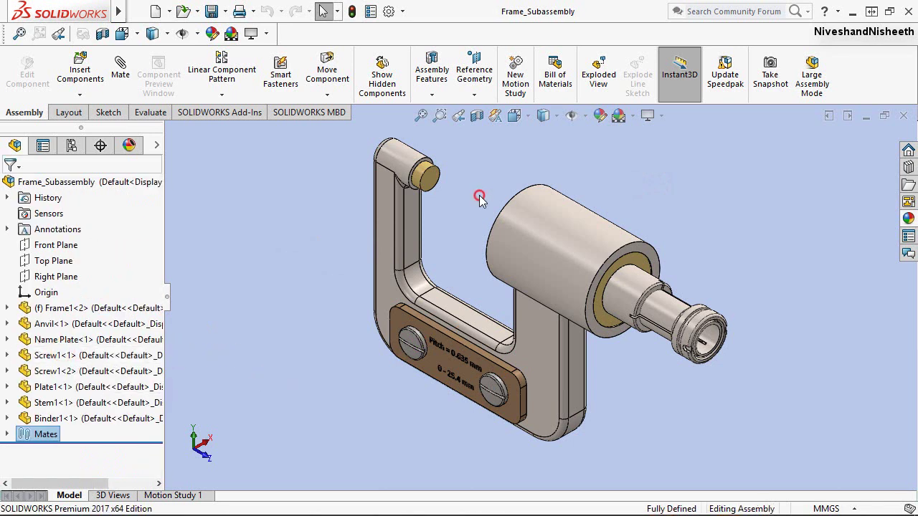
click(94, 57)
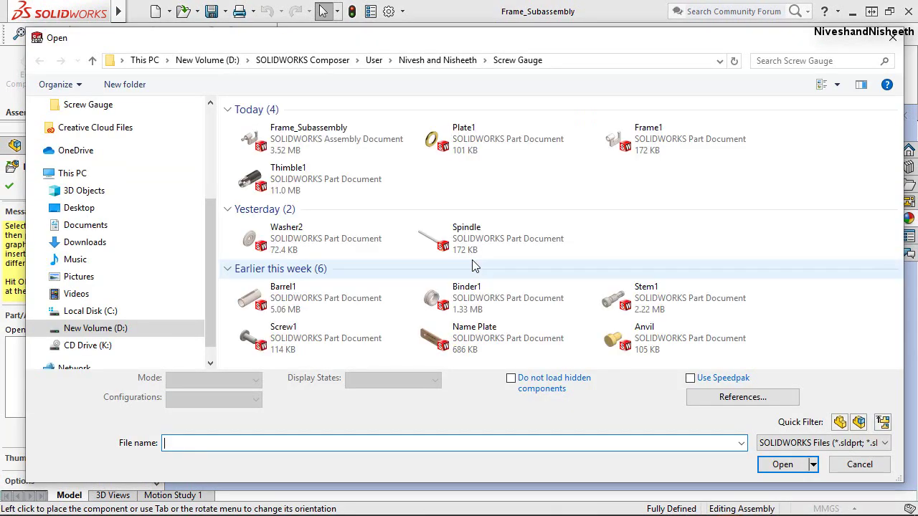
Load Barrel1, rotate it 90° twice about Y and 90° about Z, and place it beside the frame
double_click(290, 288)
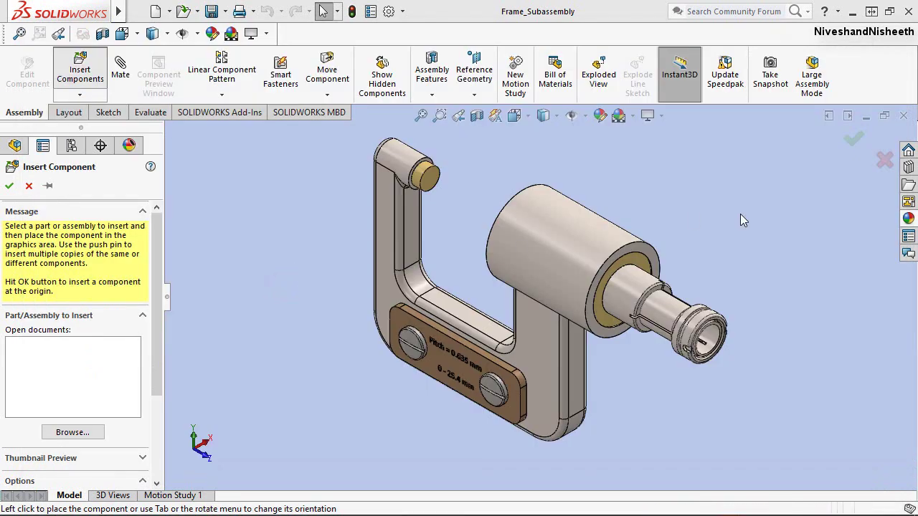
scroll(699, 280, down, 2)
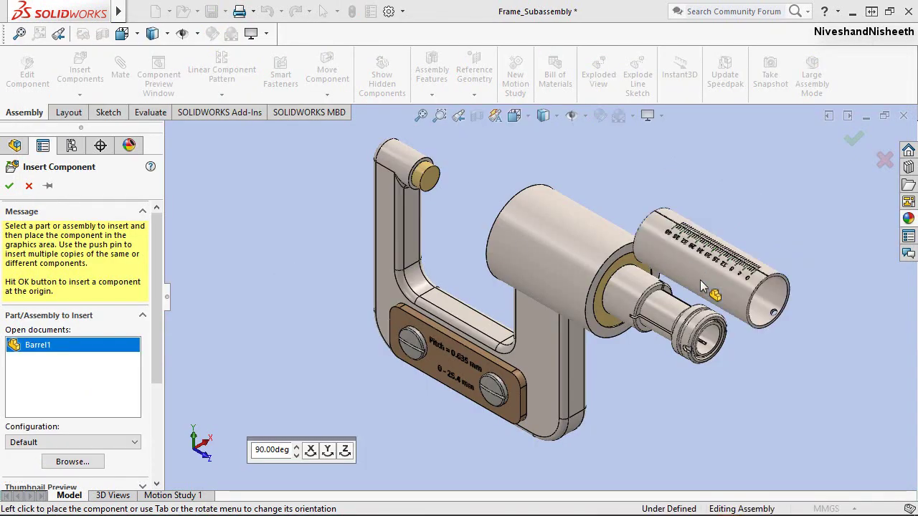
scroll(700, 280, down, 3)
scroll(700, 276, down, 2)
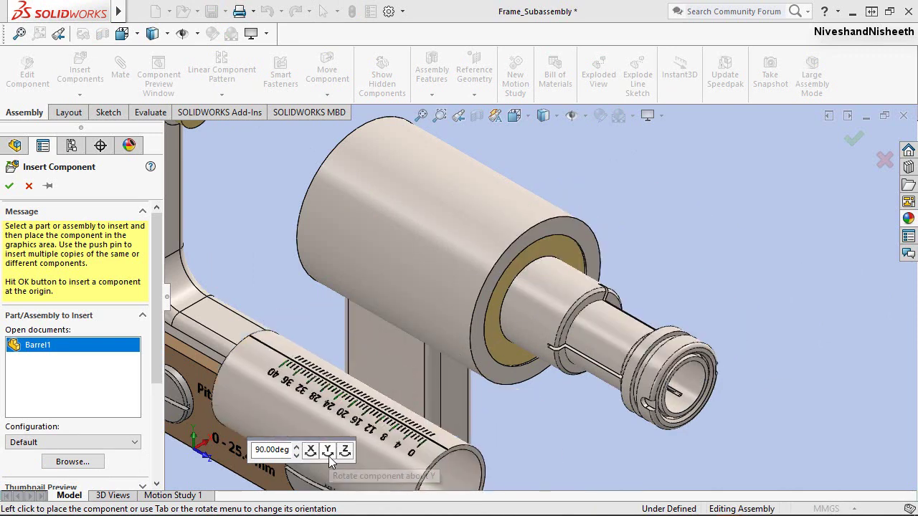
click(328, 450)
click(329, 450)
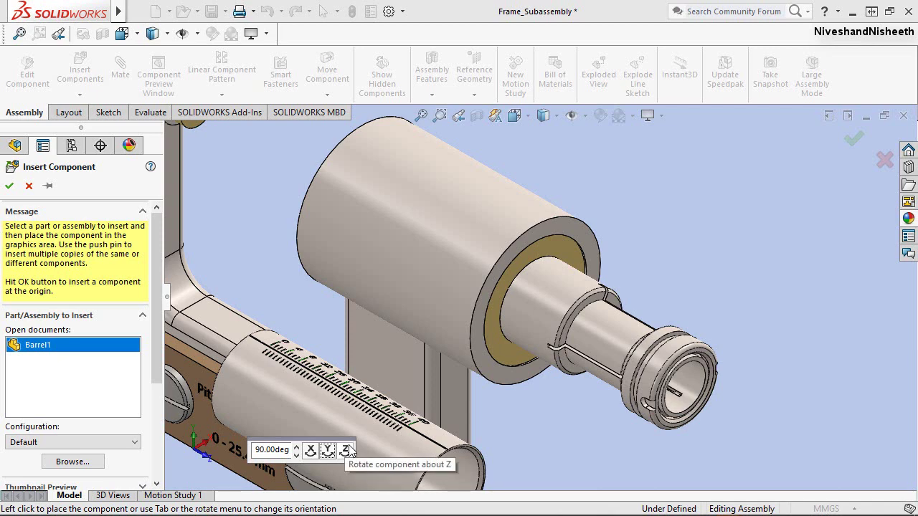
click(344, 451)
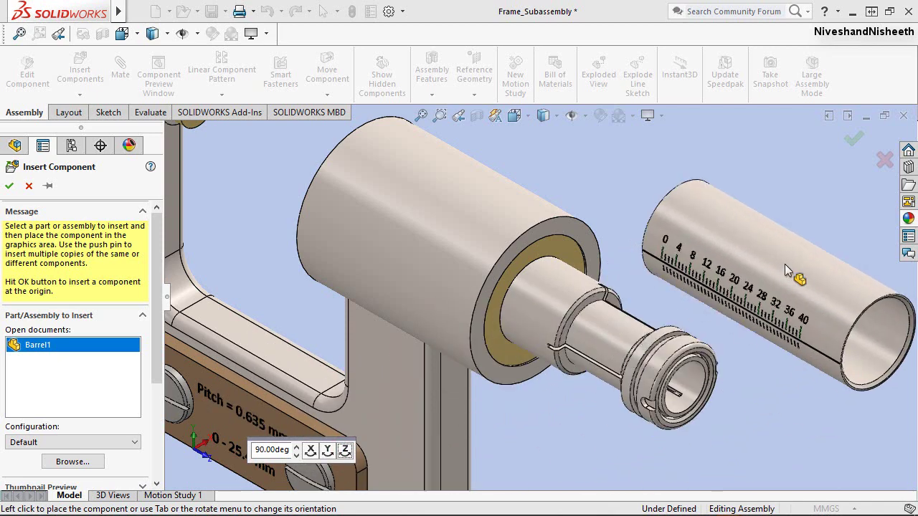
click(785, 253)
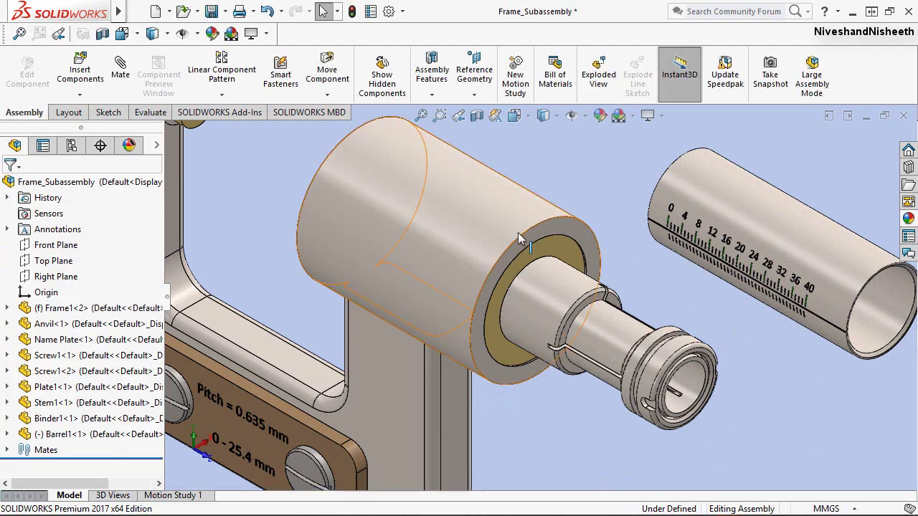
Mate Barrel1's inner face concentric to the Stem1 shaft with Lock rotation (Concentric9)
scroll(524, 255, up, 2)
scroll(606, 266, up, 3)
scroll(646, 271, down, 2)
scroll(651, 273, down, 3)
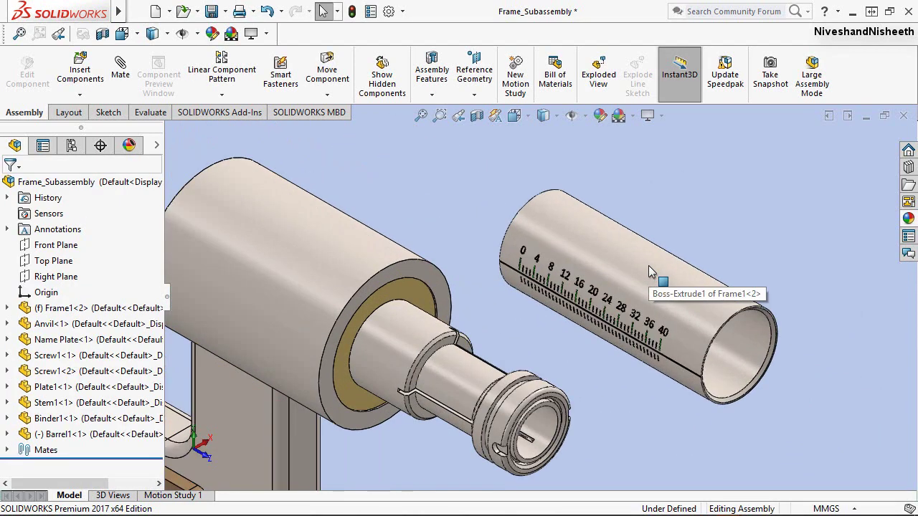
click(118, 68)
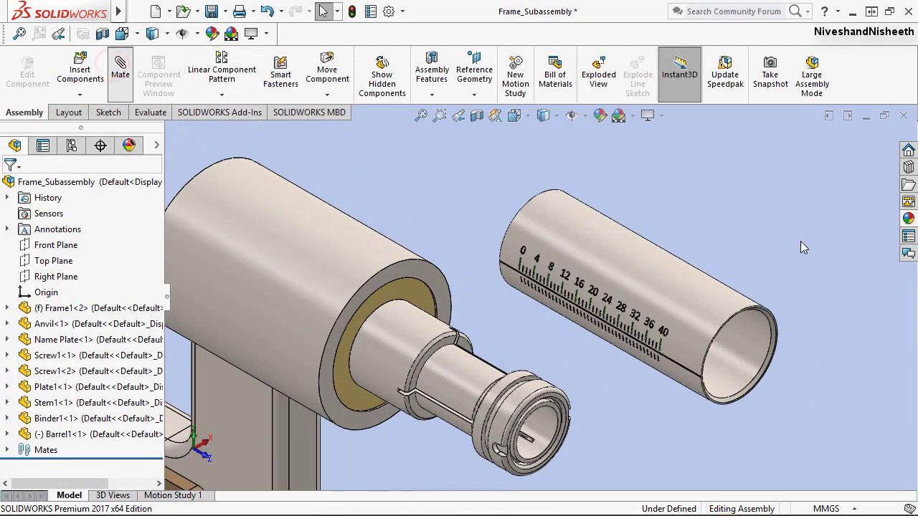
click(663, 288)
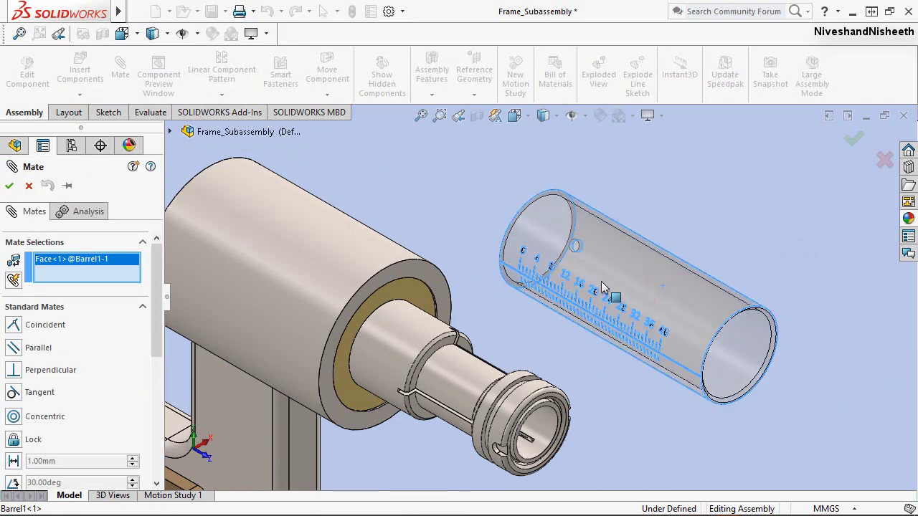
click(394, 346)
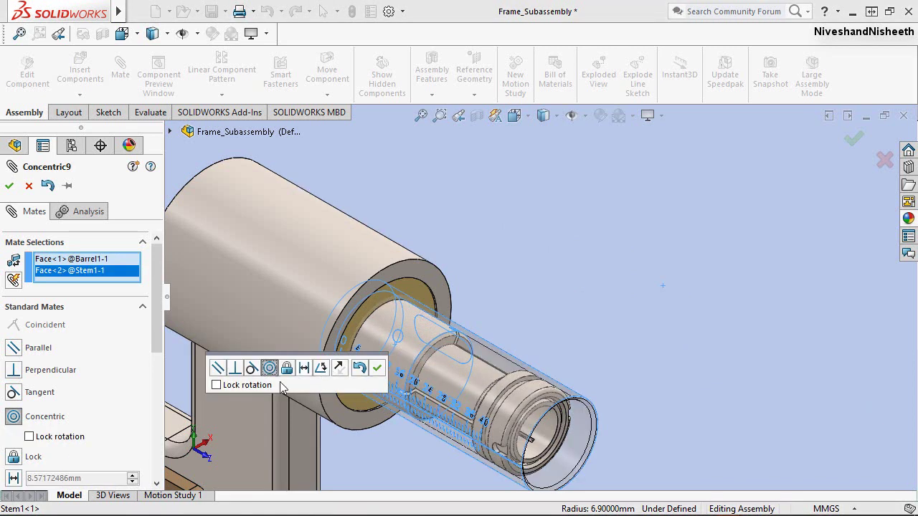
click(216, 385)
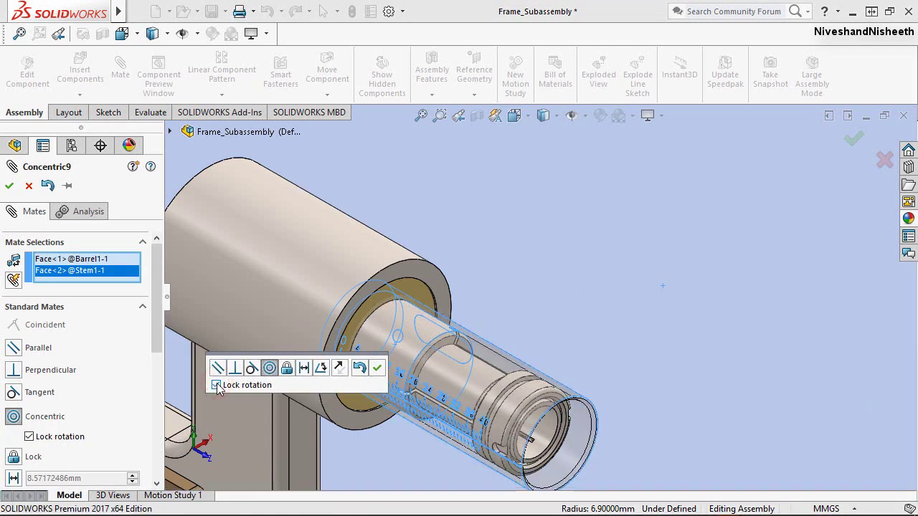
click(376, 368)
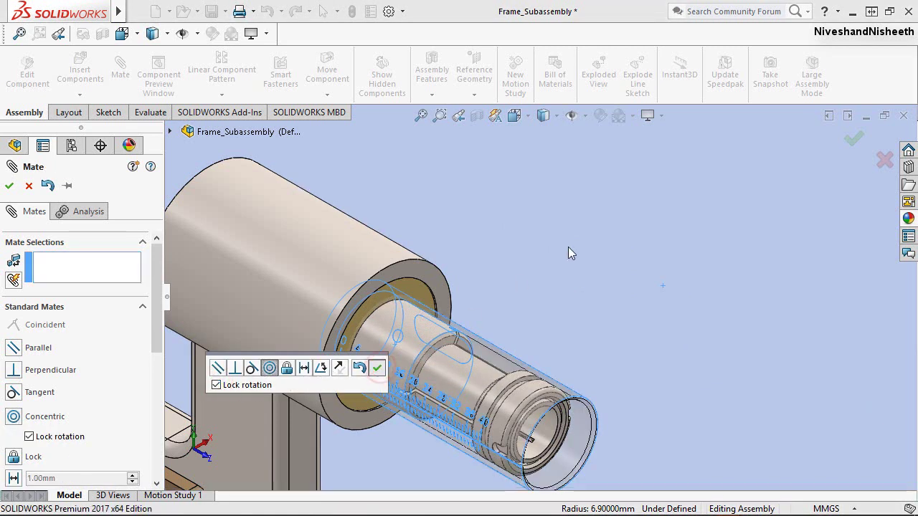
key(Escape)
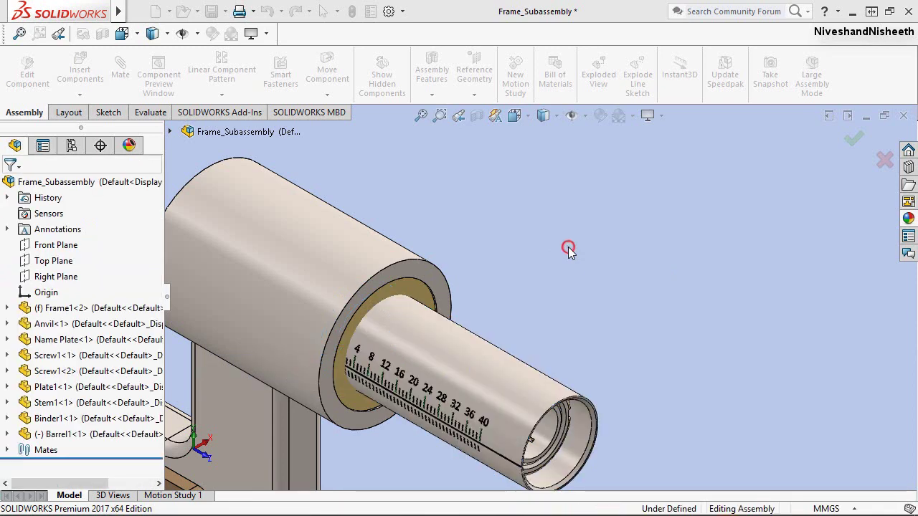
click(567, 248)
scroll(551, 294, up, 2)
scroll(463, 380, up, 3)
Slide the barrel along the stem axis toward the frame
scroll(502, 344, down, 3)
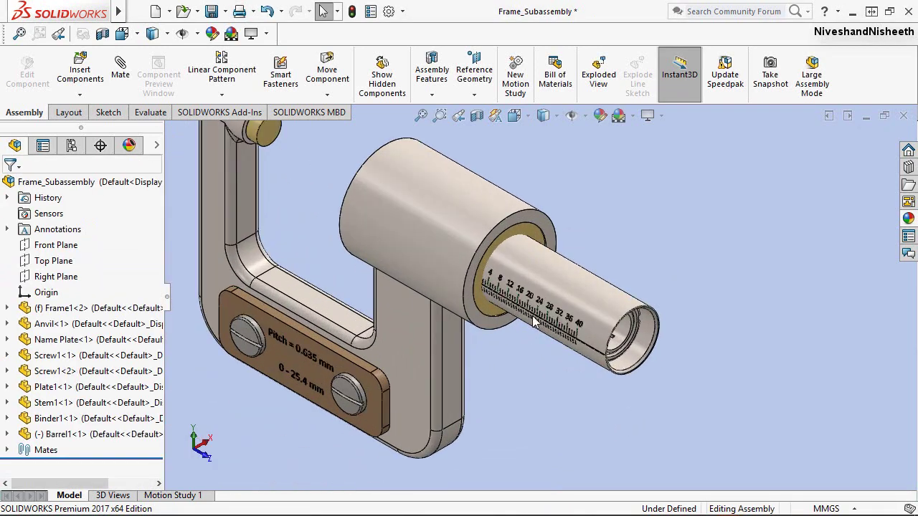
scroll(543, 308, down, 2)
scroll(544, 308, down, 1)
drag(707, 380, 701, 347)
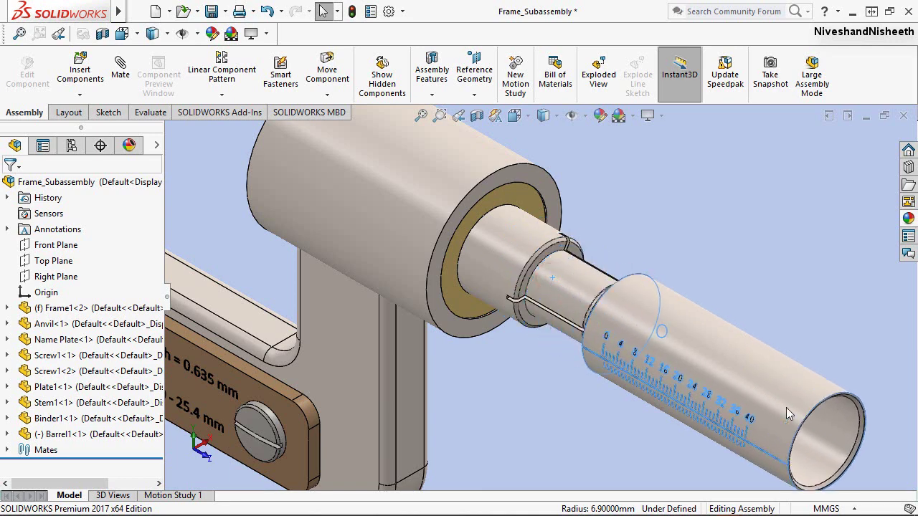
click(690, 222)
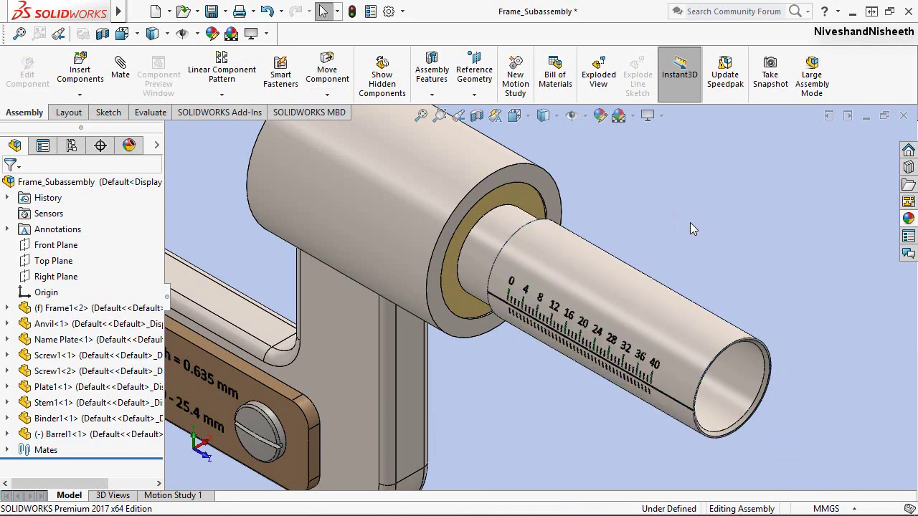
click(643, 215)
click(525, 194)
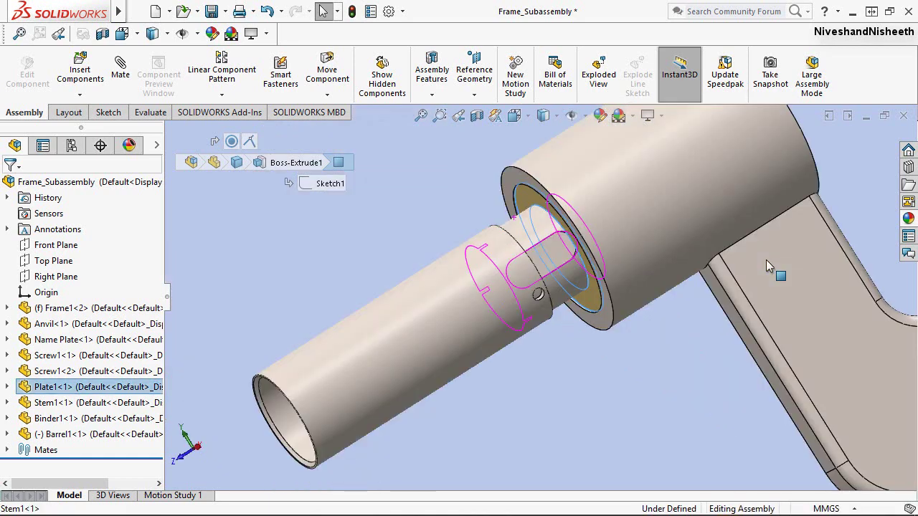
Make the barrel's end edge coincident with the frame boss face on Plate1
middle_drag(753, 262, 516, 292)
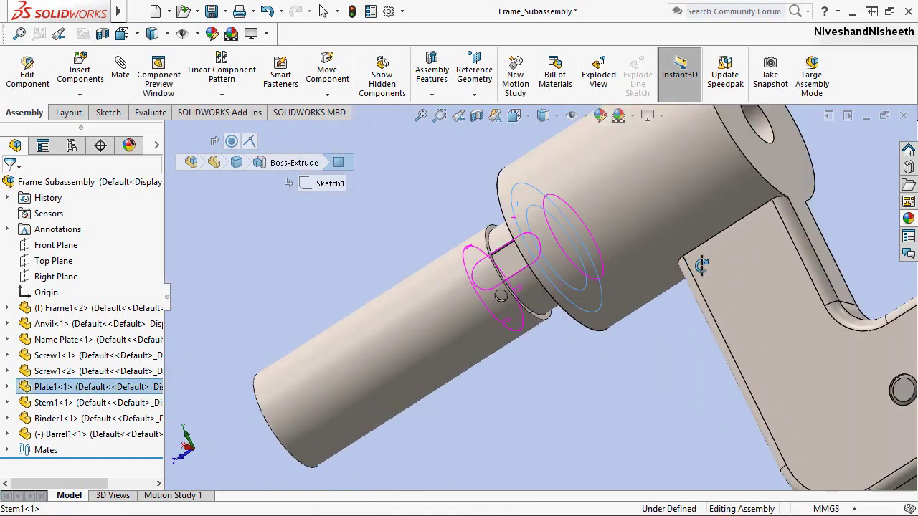
scroll(517, 294, down, 2)
scroll(514, 298, down, 2)
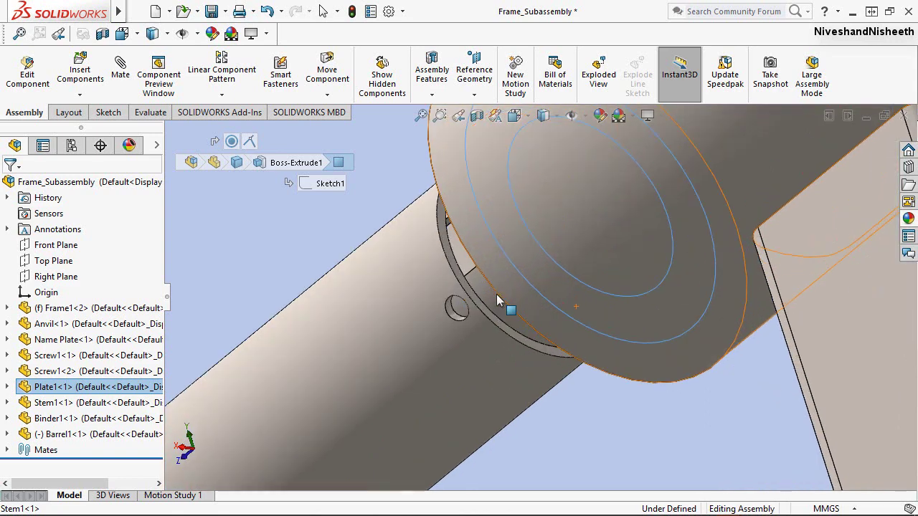
scroll(502, 308, down, 2)
scroll(492, 328, down, 2)
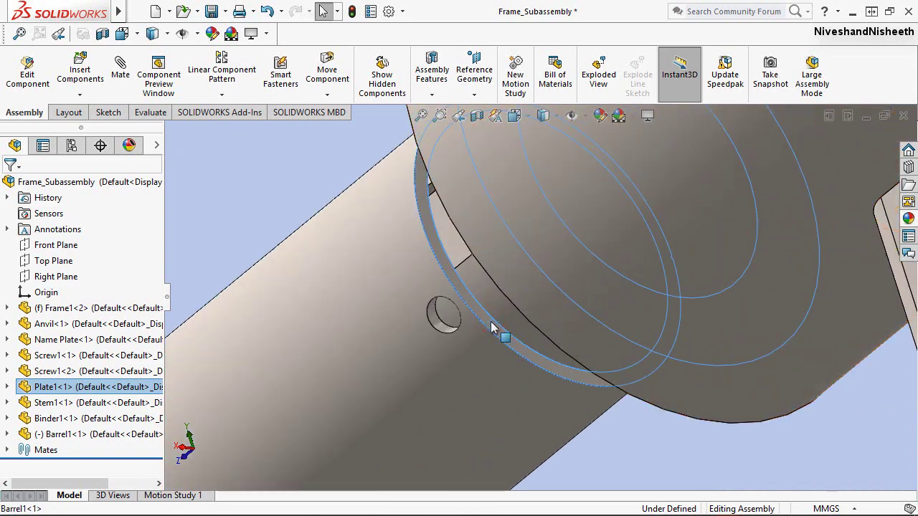
click(492, 328)
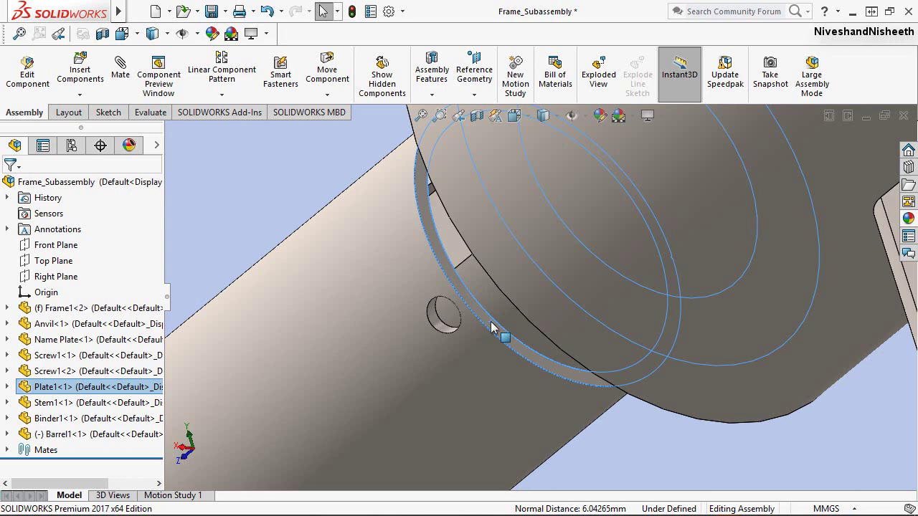
click(531, 309)
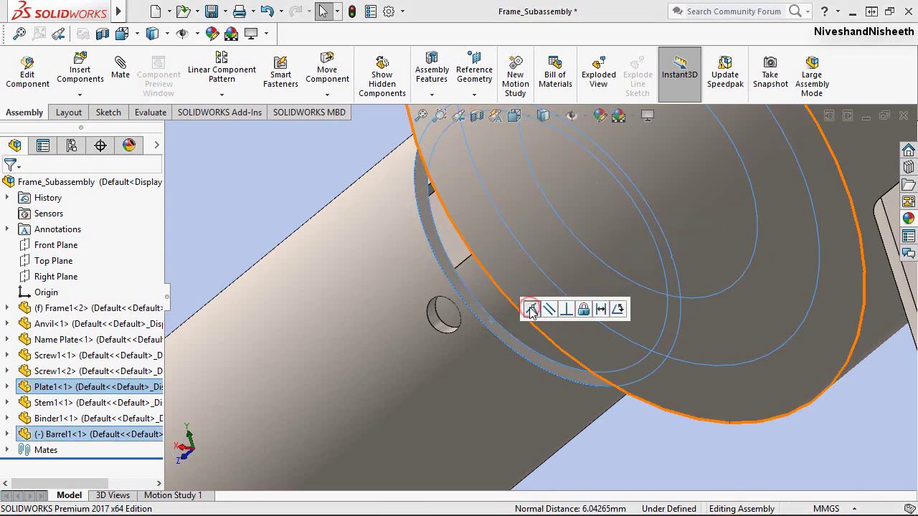
click(530, 309)
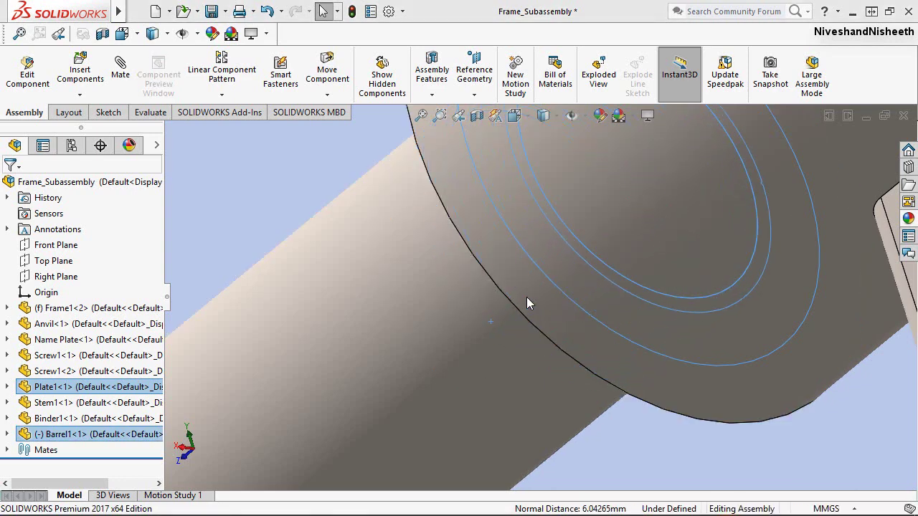
click(457, 122)
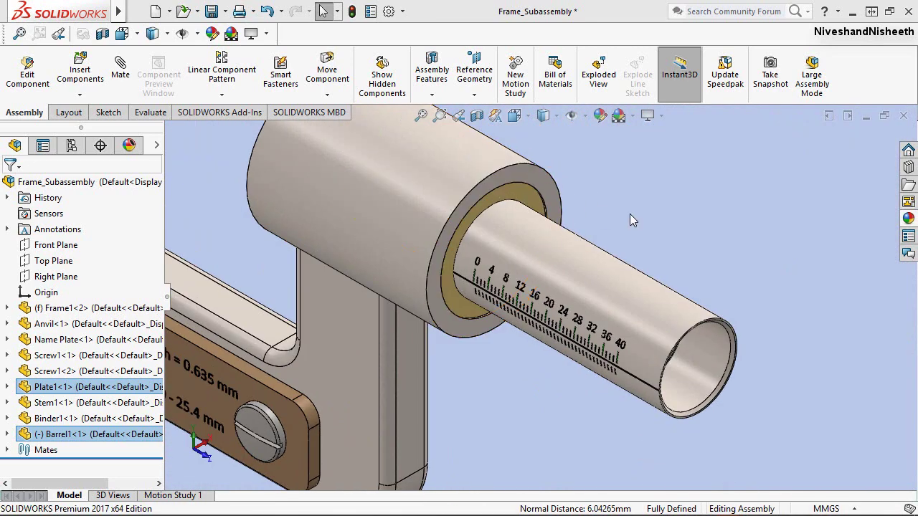
click(708, 228)
click(595, 305)
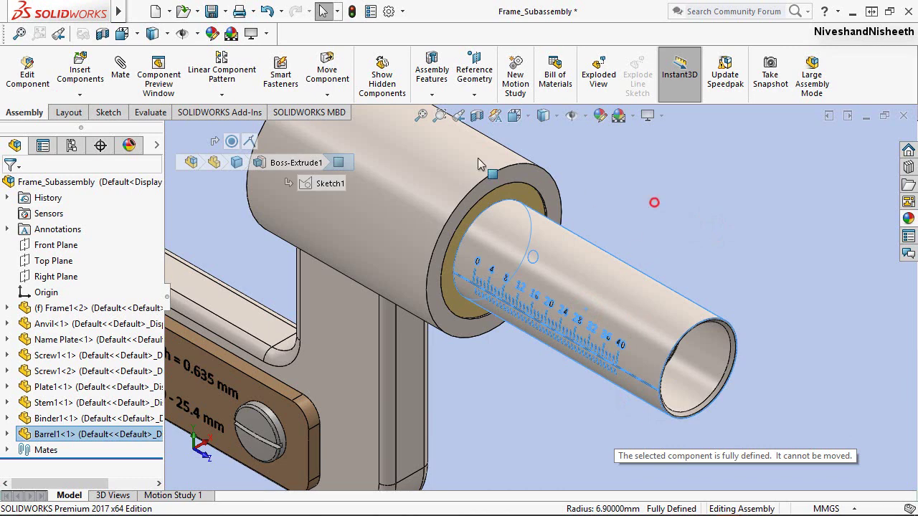
key(Escape)
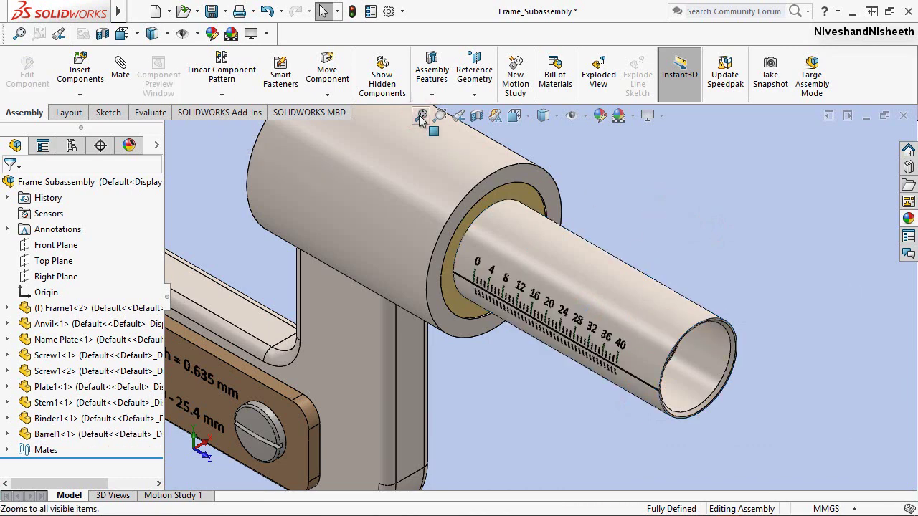
click(421, 117)
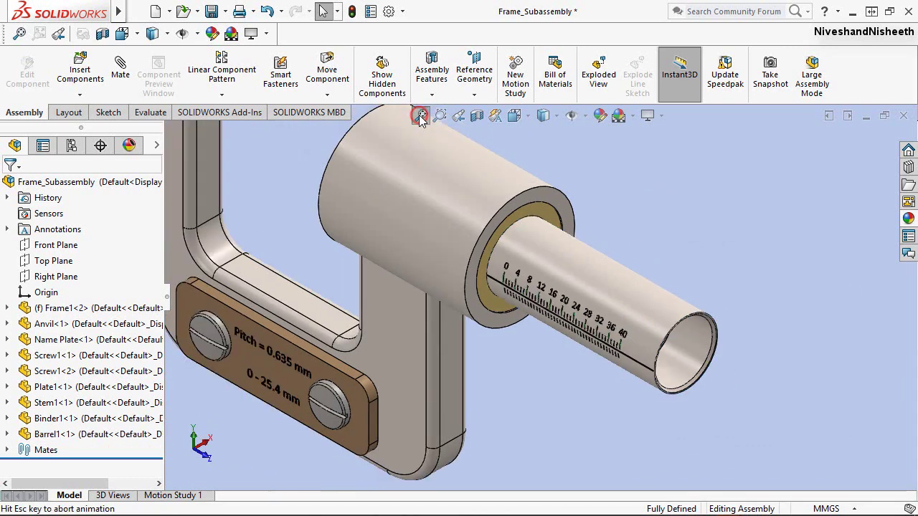
click(649, 115)
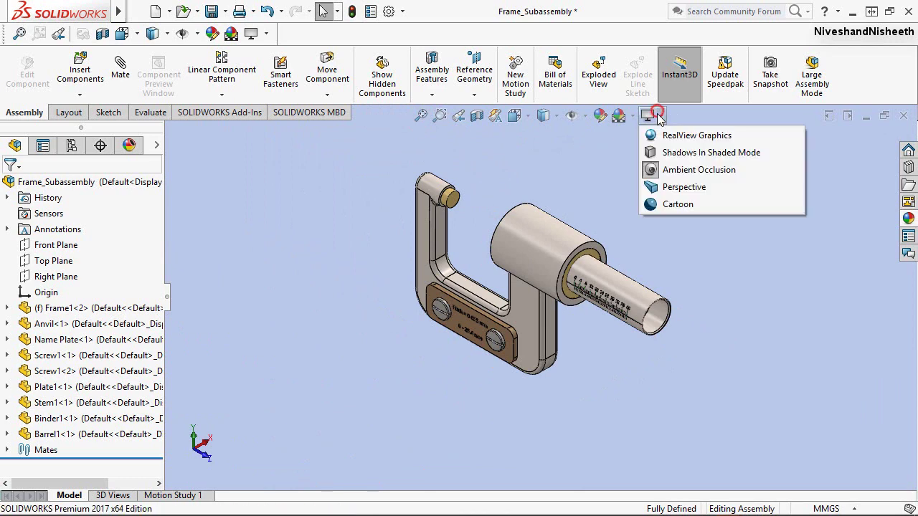
click(694, 135)
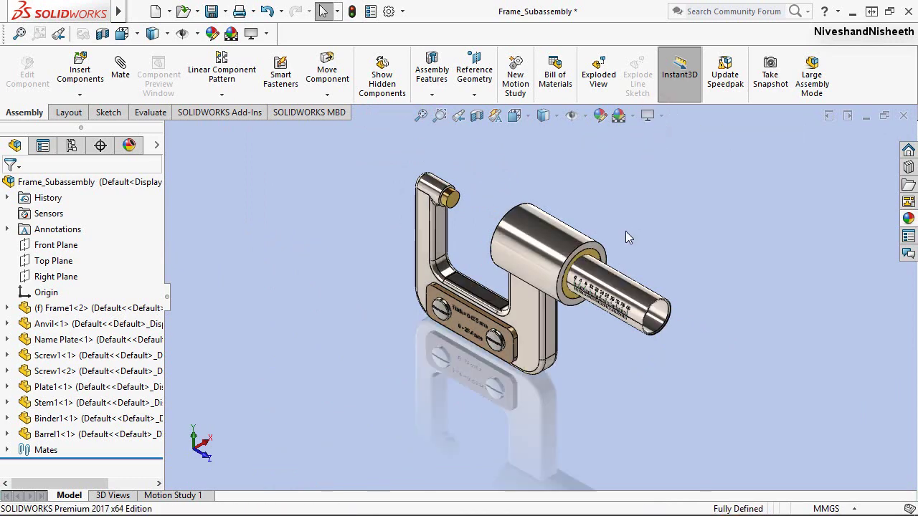
scroll(624, 278, down, 3)
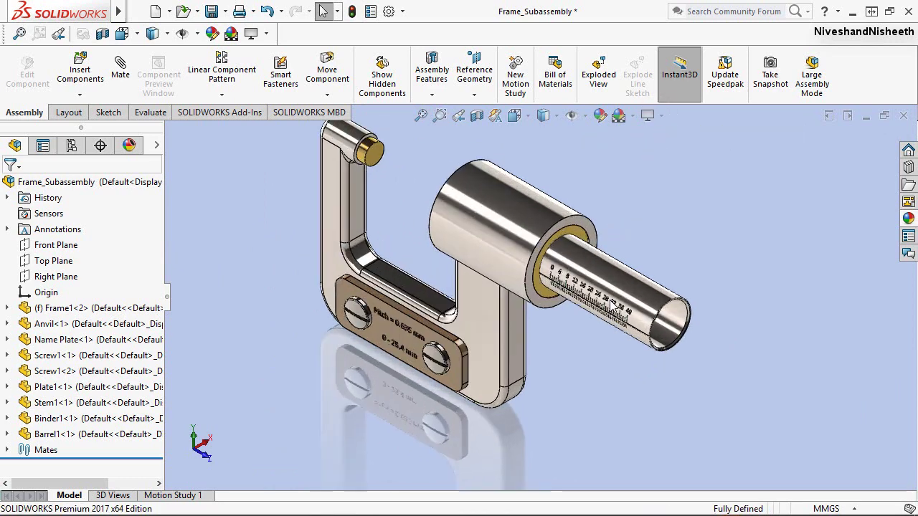
scroll(624, 279, down, 3)
scroll(573, 307, down, 2)
scroll(573, 307, down, 2)
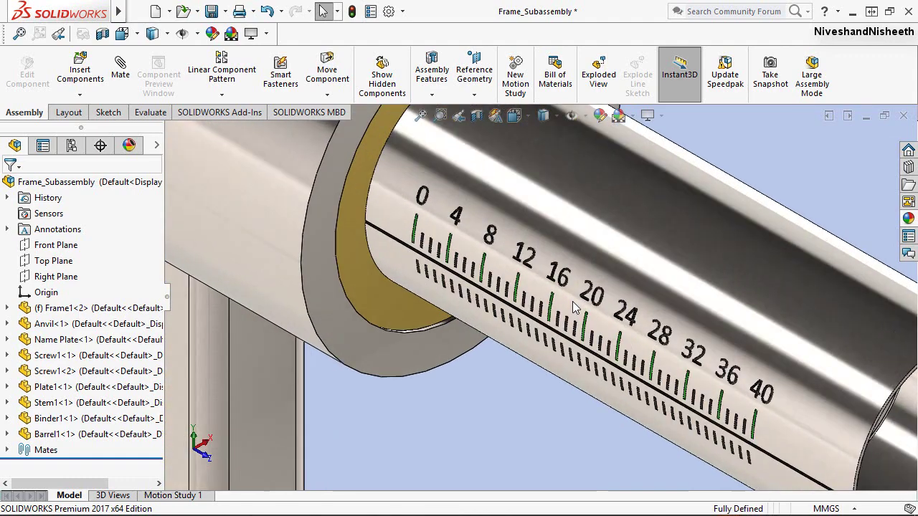
scroll(573, 307, down, 2)
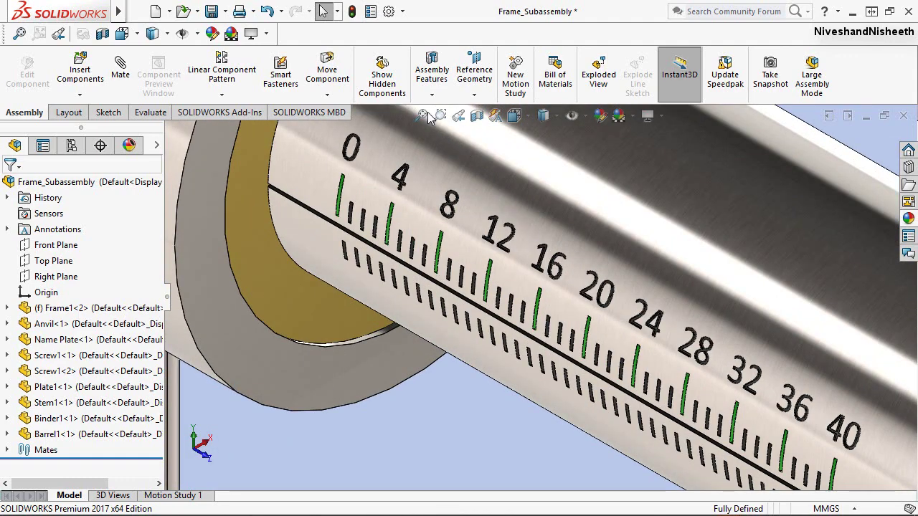
click(514, 116)
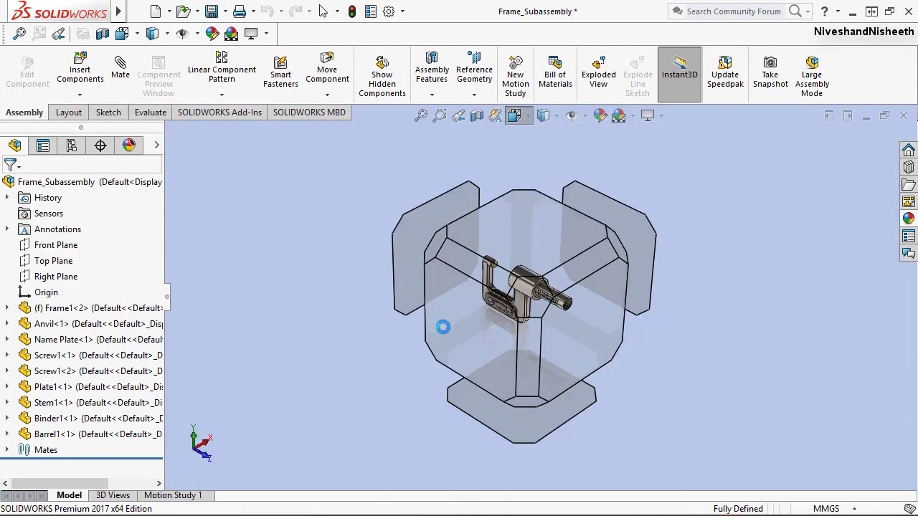
click(467, 330)
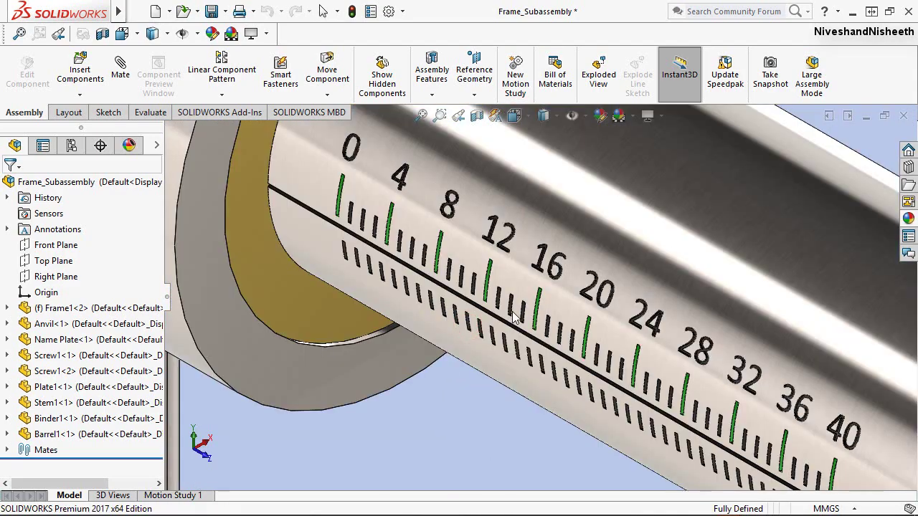
scroll(634, 228, down, 3)
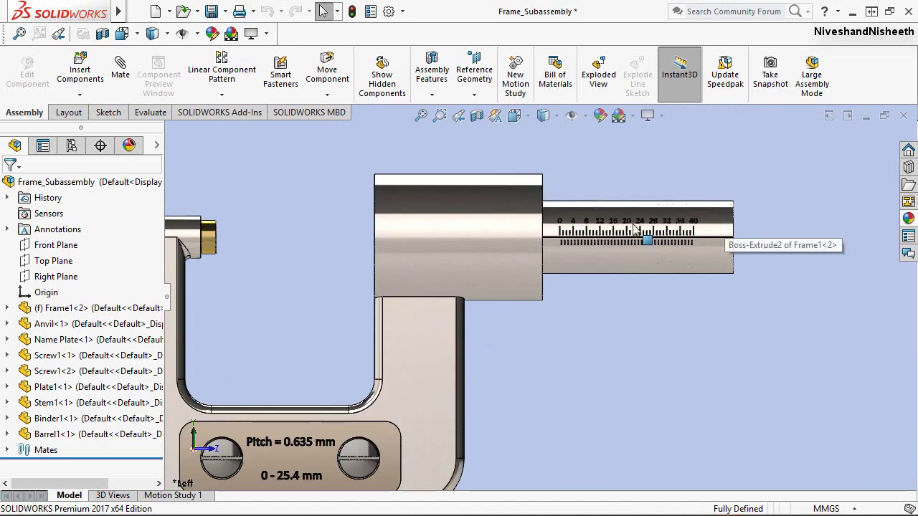
scroll(634, 227, down, 2)
scroll(641, 214, down, 3)
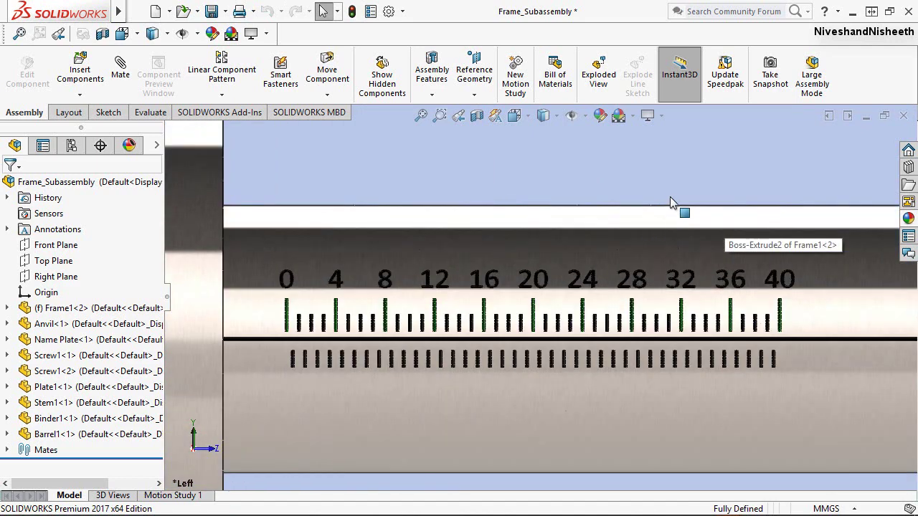
scroll(678, 197, up, 3)
scroll(677, 197, up, 3)
scroll(677, 200, up, 1)
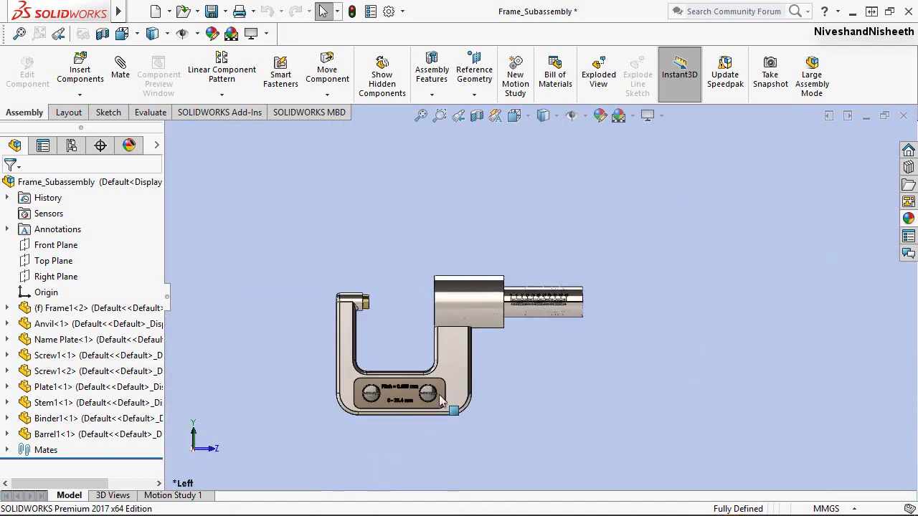
scroll(366, 391, down, 1)
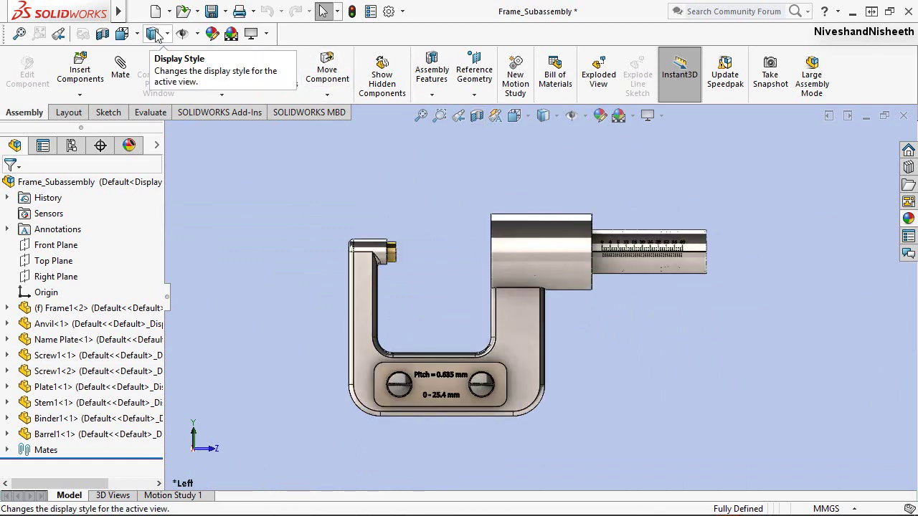
Open a trial section view and close it again
click(102, 34)
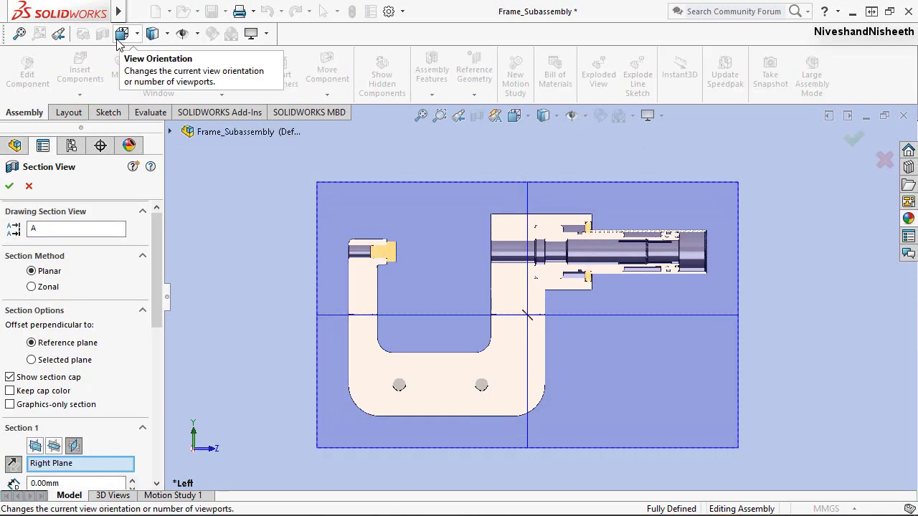
click(11, 187)
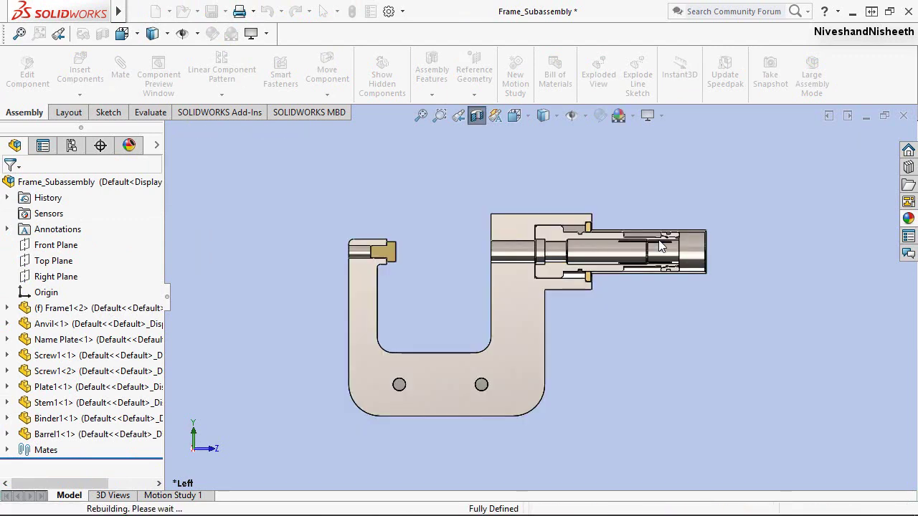
scroll(661, 246, down, 3)
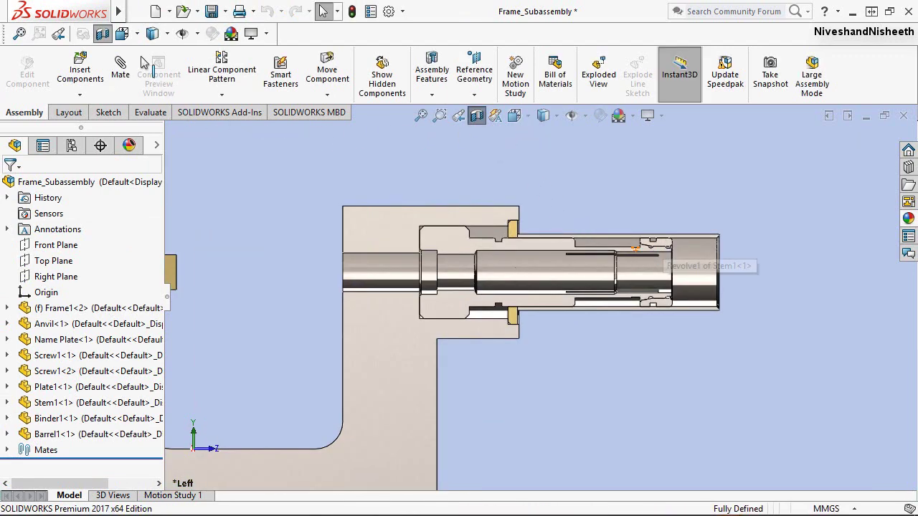
Switch between left and isometric views, ending isometric, and select the Right Plane for cutting
click(133, 34)
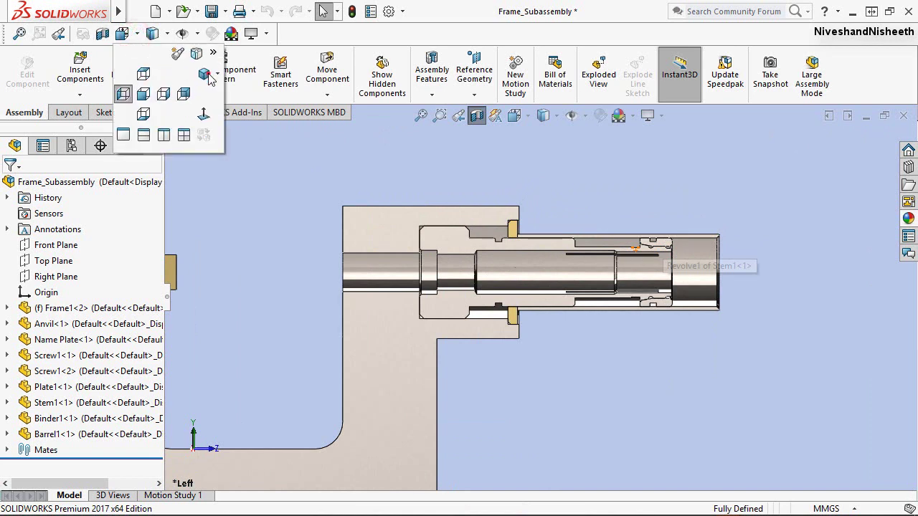
key(ctrl+7)
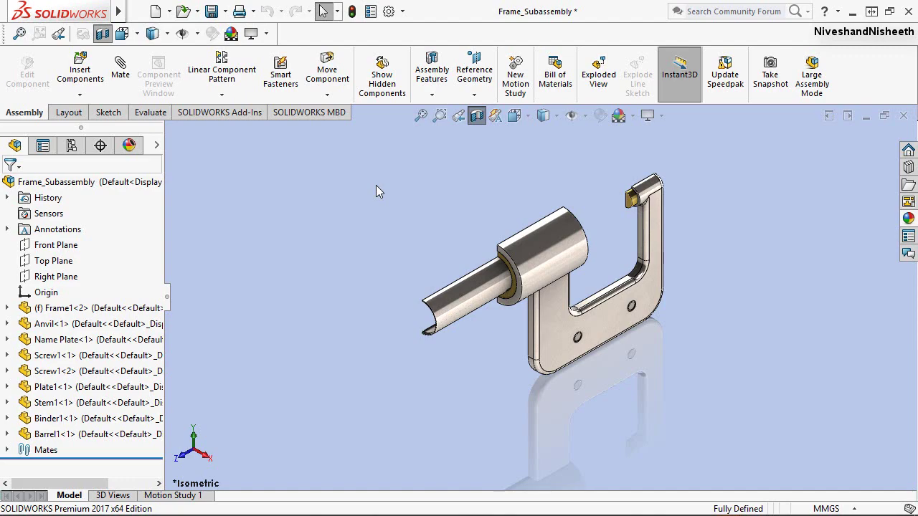
key(ctrl+3)
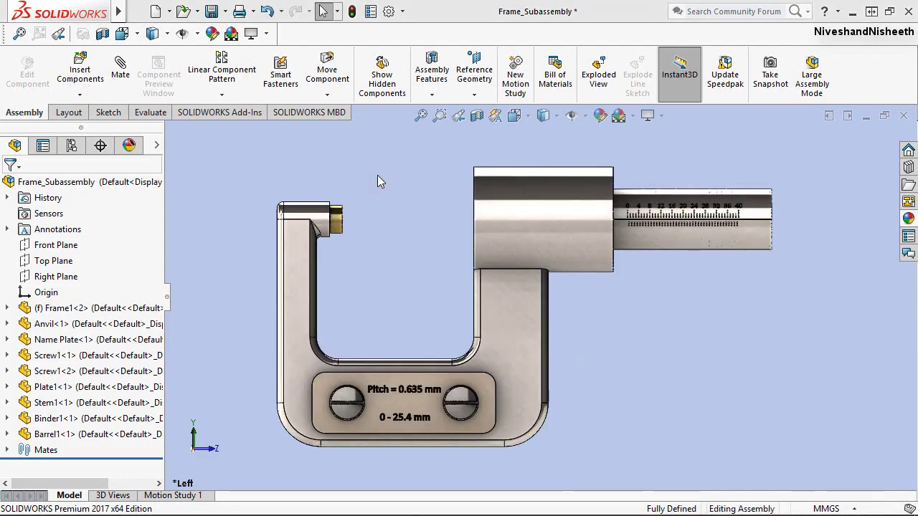
key(space)
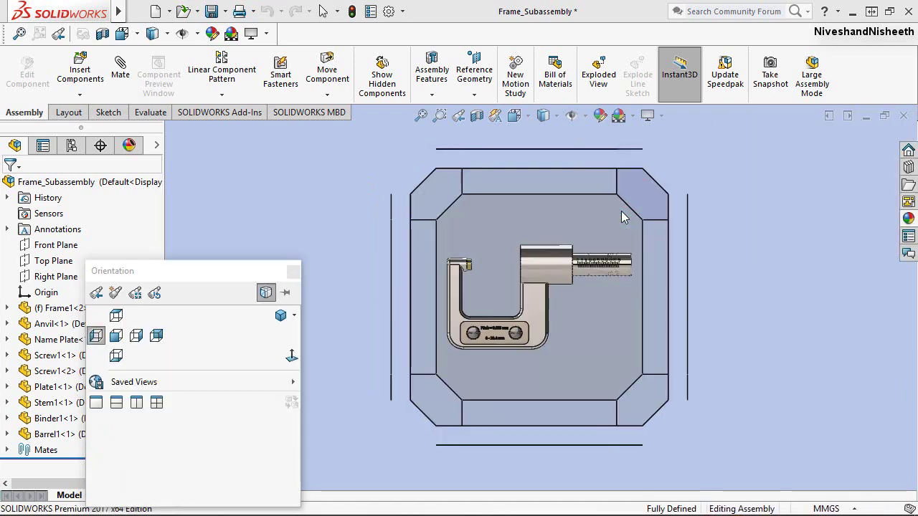
click(621, 211)
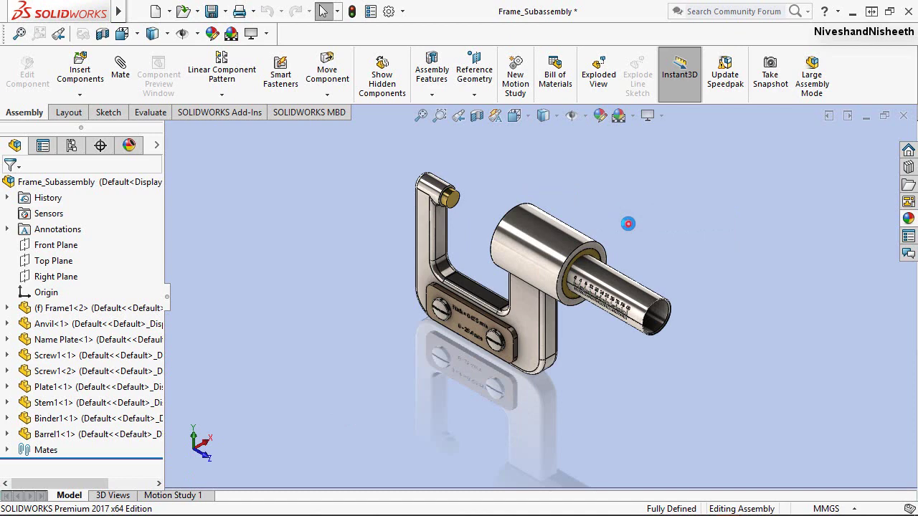
scroll(573, 240, down, 2)
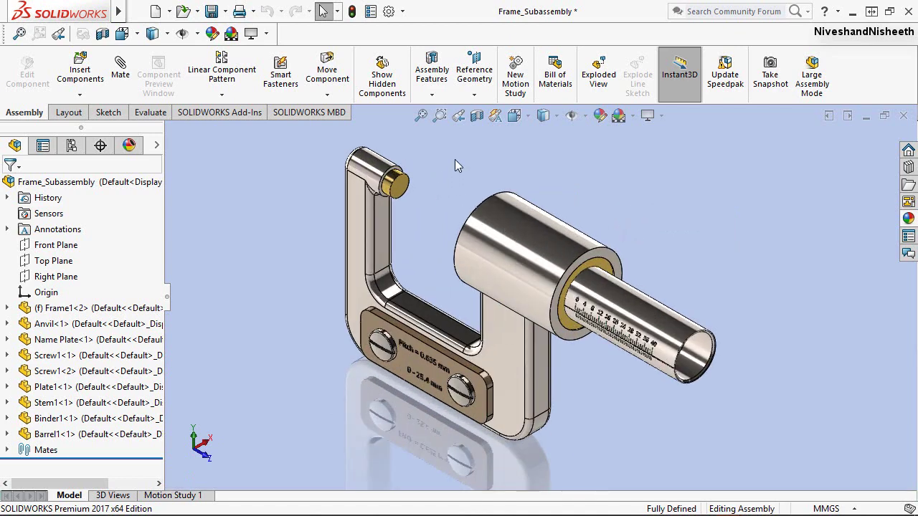
click(56, 276)
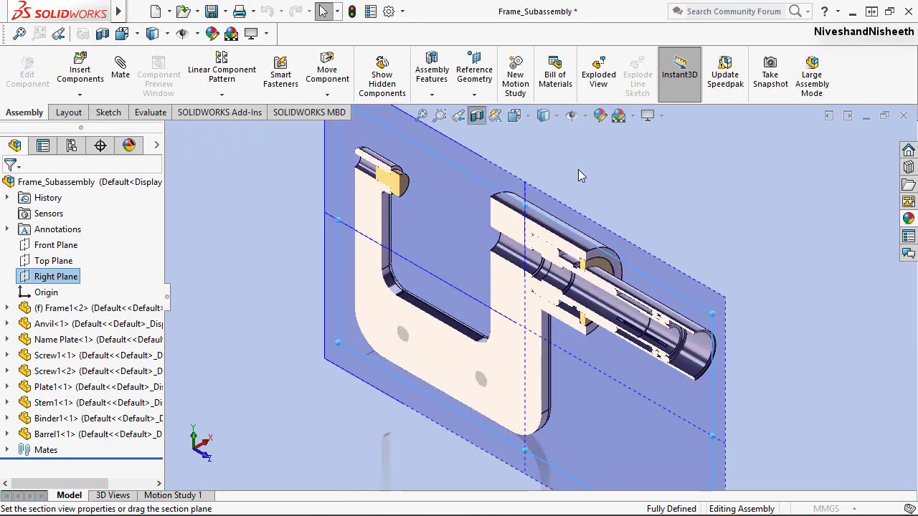
Accept the section cut along the Right Plane
click(8, 188)
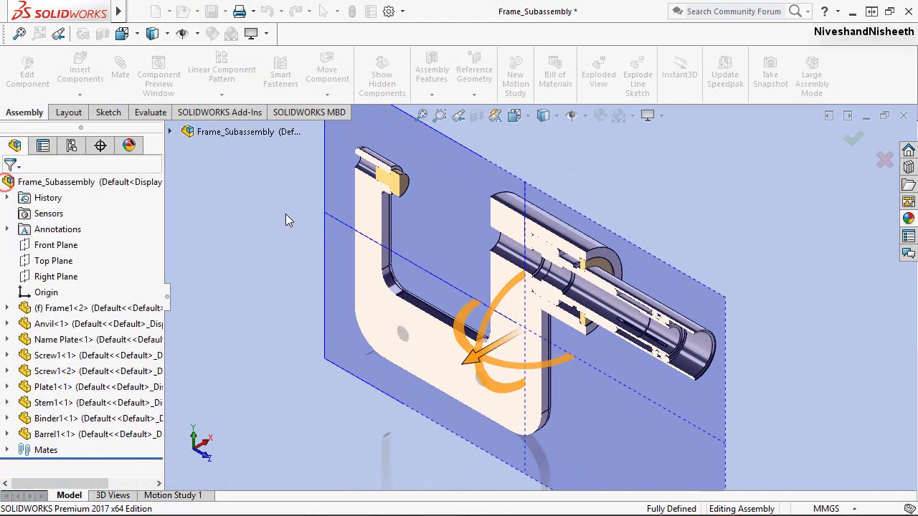
scroll(643, 294, down, 3)
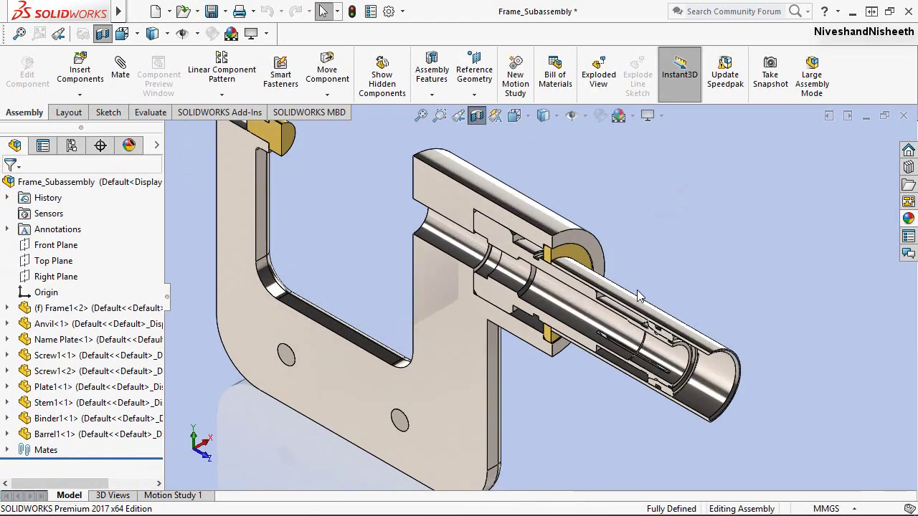
scroll(583, 284, up, 1)
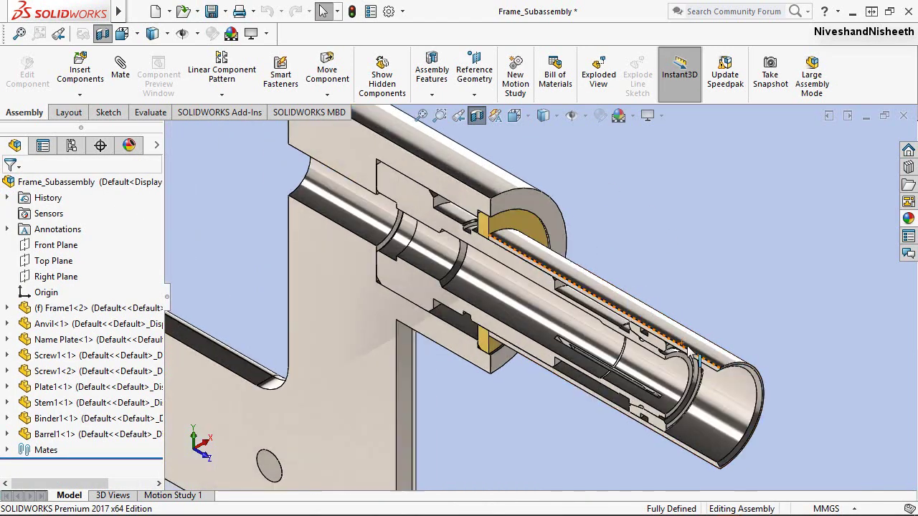
scroll(771, 372, down, 1)
scroll(665, 240, down, 1)
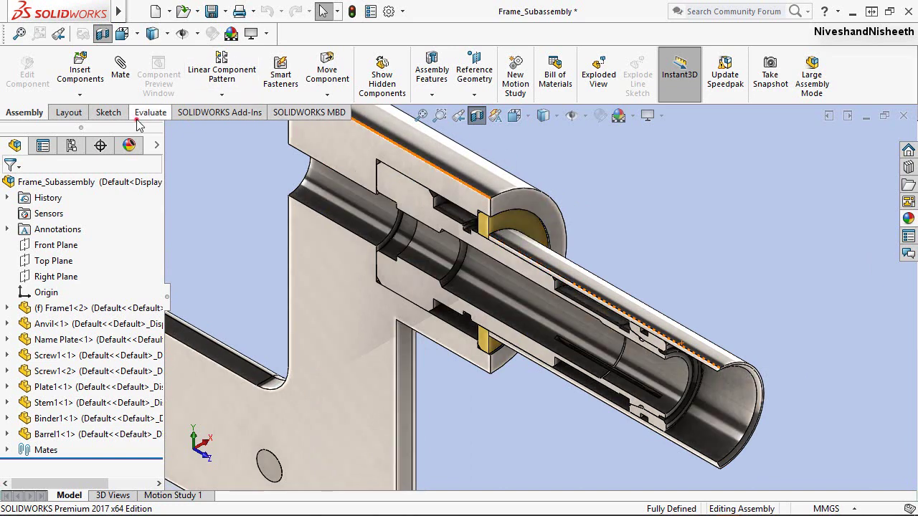
Run Interference Detection between Barrel and Binder
click(147, 112)
click(62, 75)
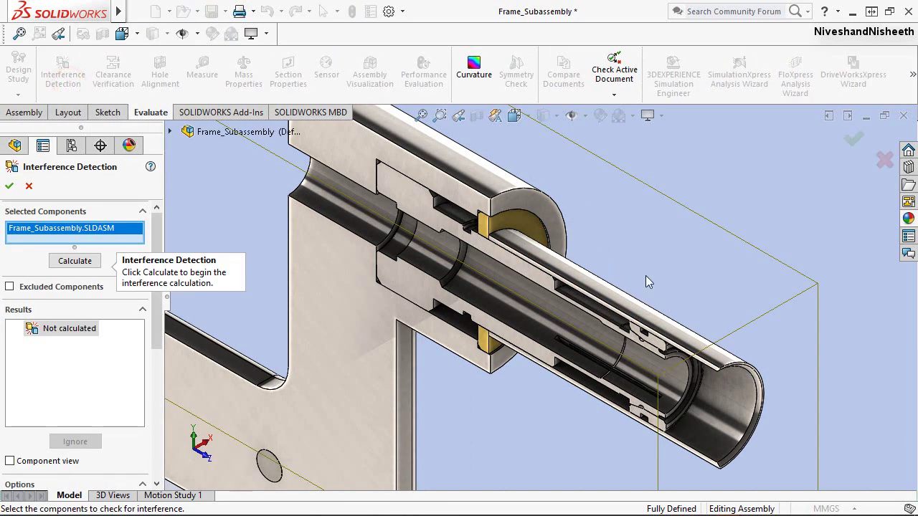
right_click(41, 234)
click(79, 237)
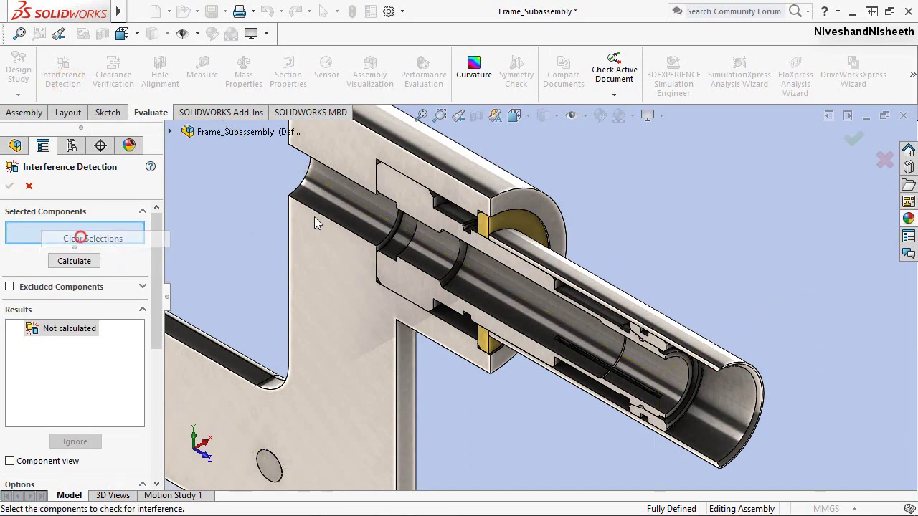
click(712, 356)
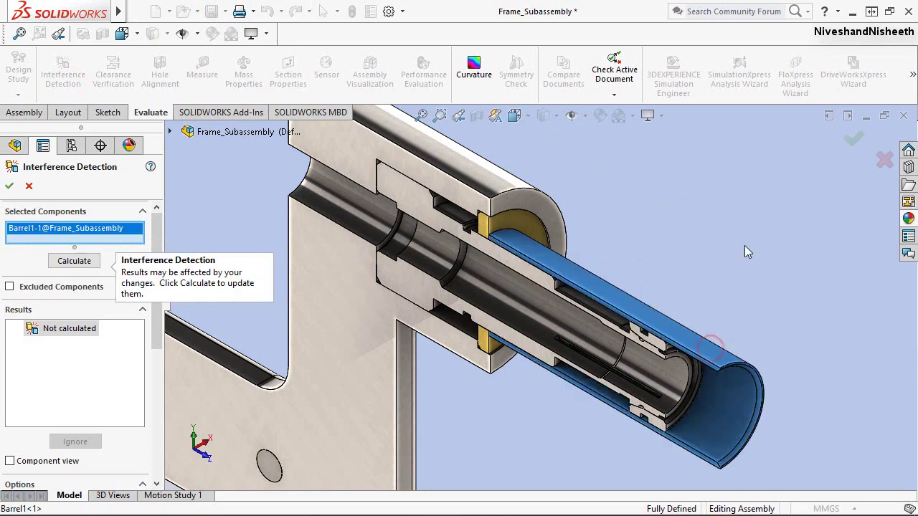
scroll(707, 339, down, 1)
scroll(613, 355, down, 1)
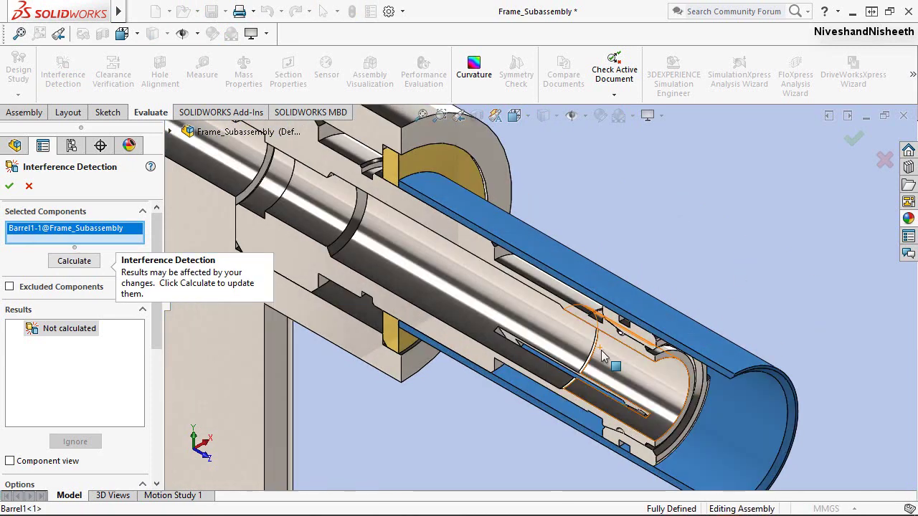
scroll(595, 402, down, 1)
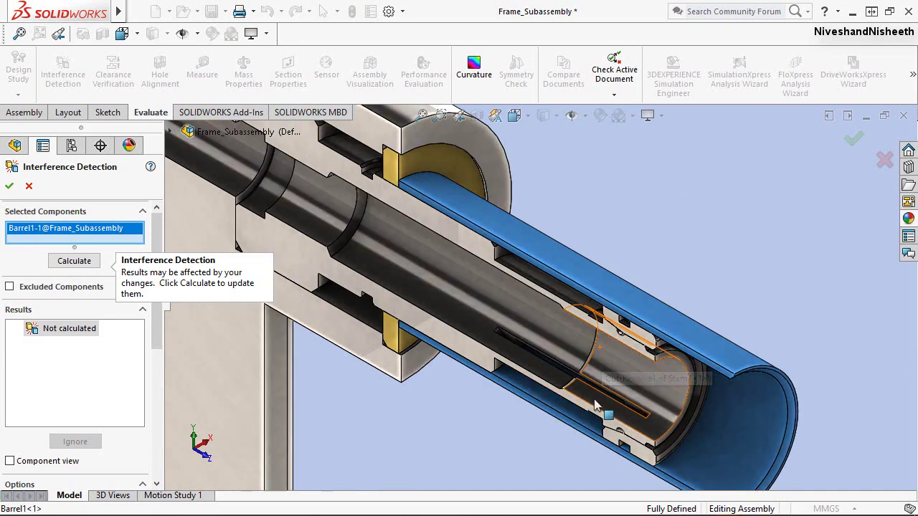
click(650, 456)
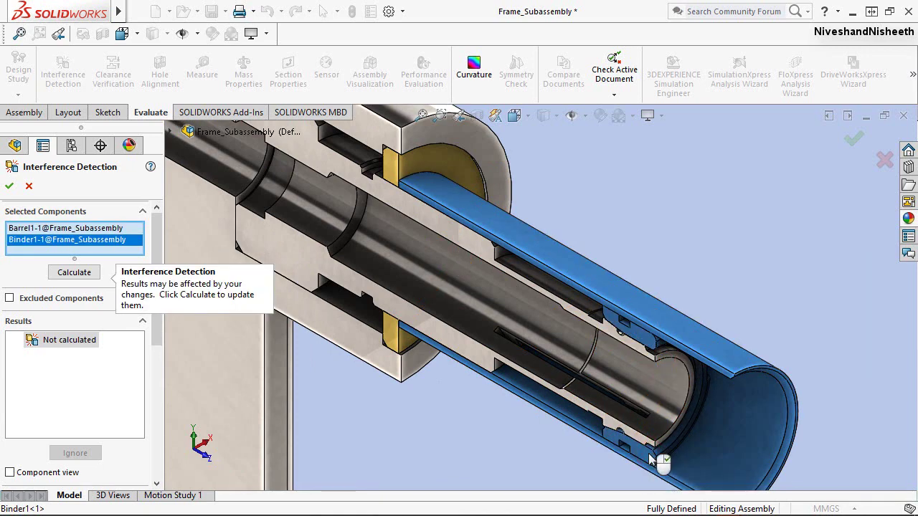
click(72, 276)
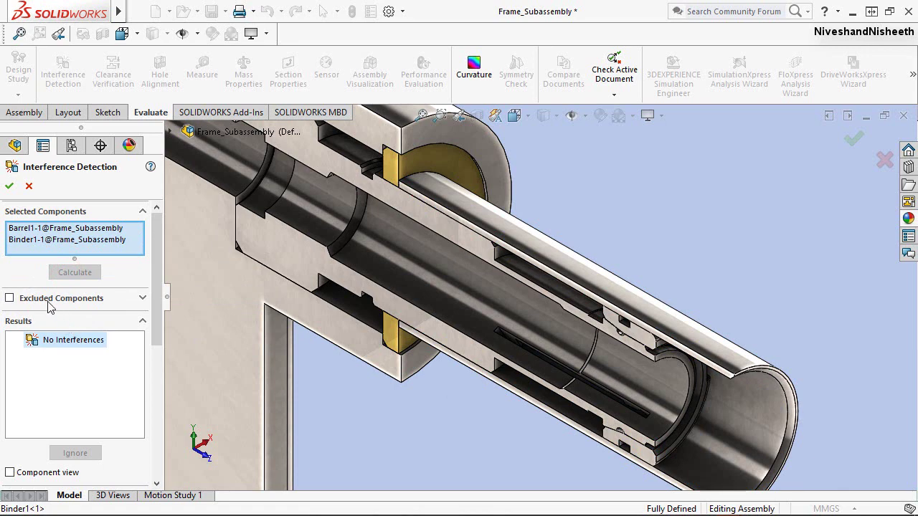
Check Barrel against Stem for interference, close the check and zoom to fit
right_click(77, 243)
click(129, 252)
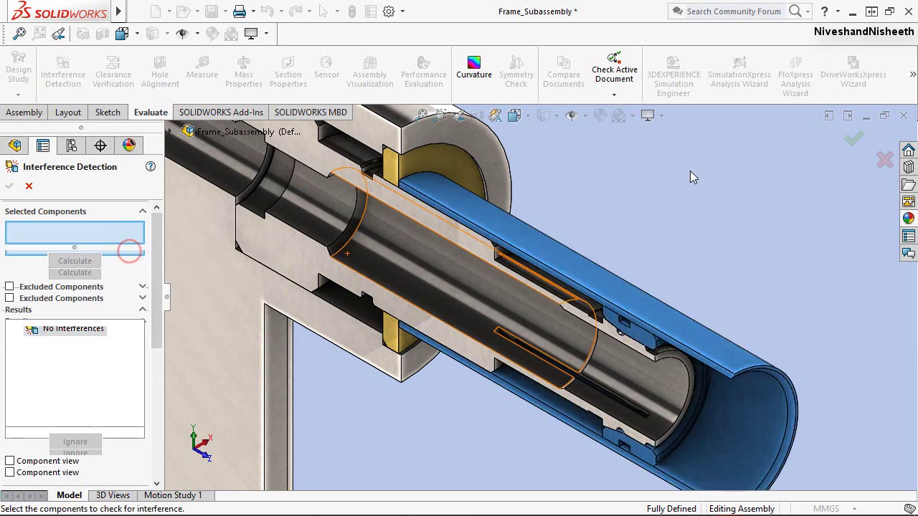
click(525, 244)
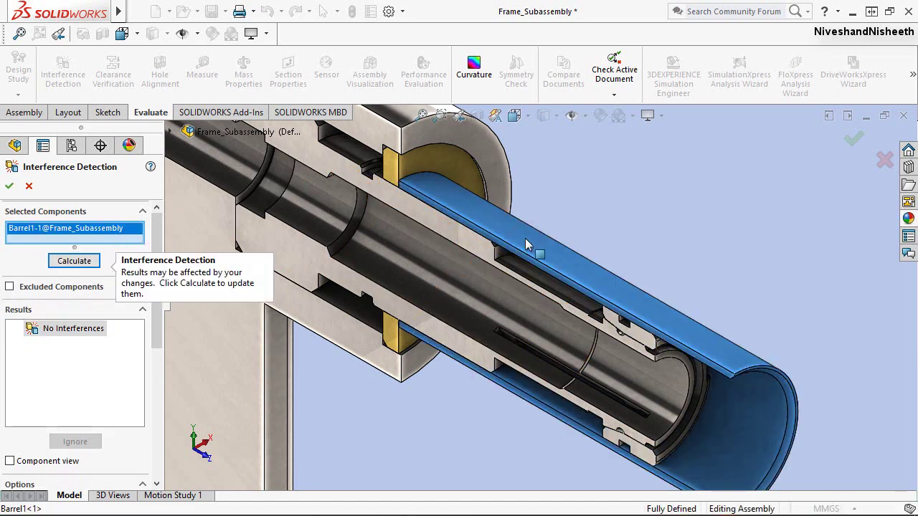
click(356, 177)
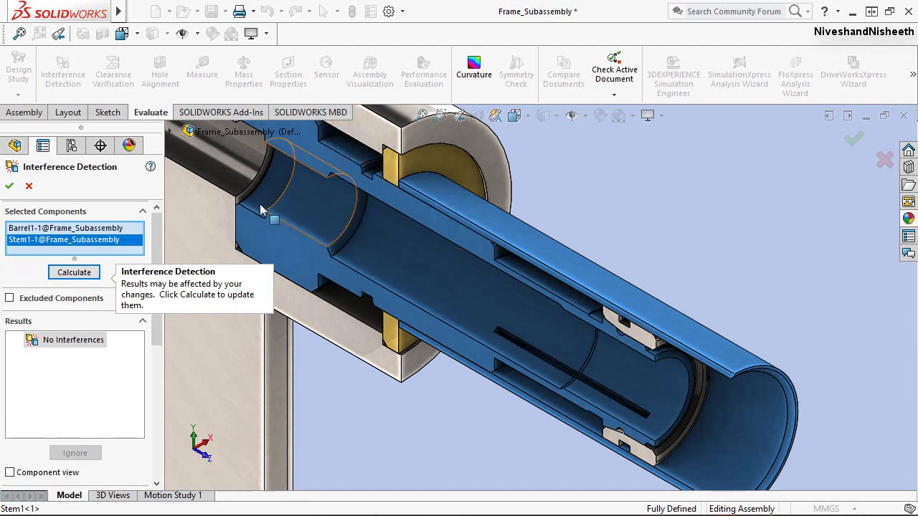
click(75, 273)
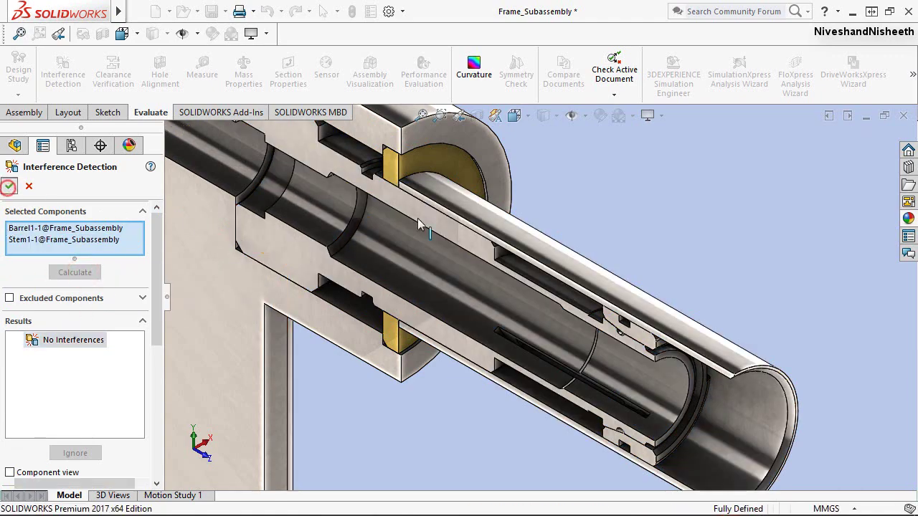
click(28, 186)
click(422, 115)
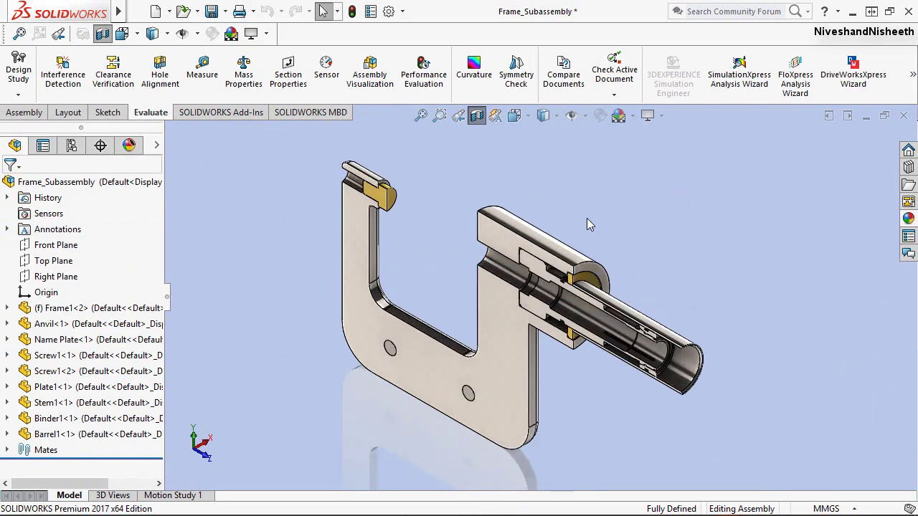
Turn off the section cut to show the full micrometer
click(476, 115)
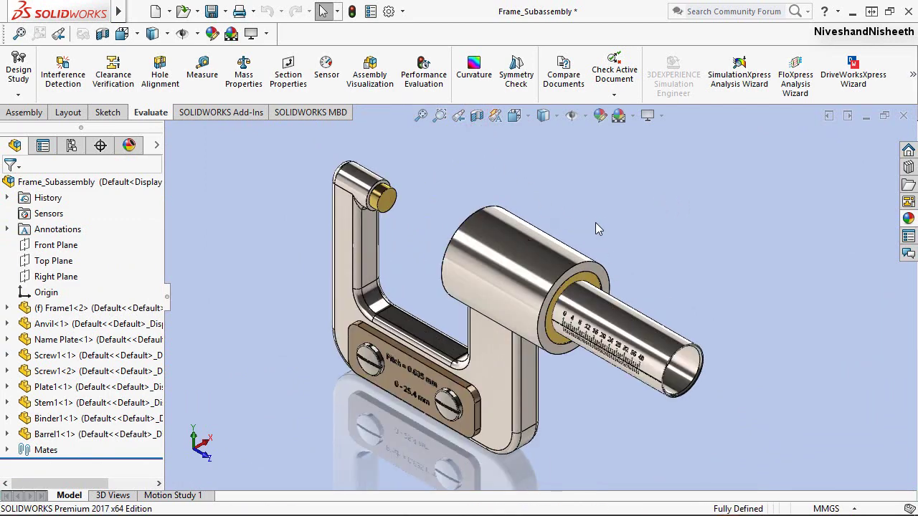
click(595, 225)
scroll(446, 311, down, 2)
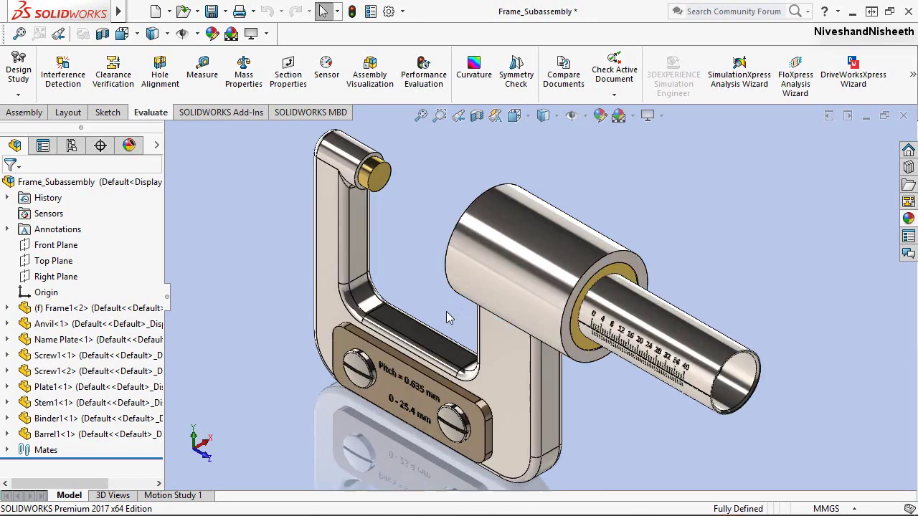
Toggle ambient occlusion off and back on, then save Frame_Subassembly
click(648, 116)
click(650, 170)
click(659, 117)
click(652, 171)
click(210, 13)
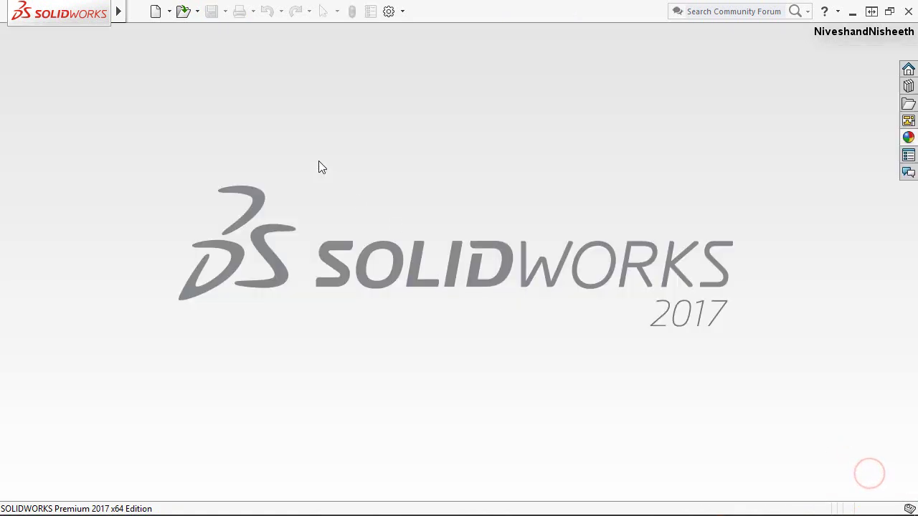
Create a new assembly and load the Thimble1 part into it
click(155, 12)
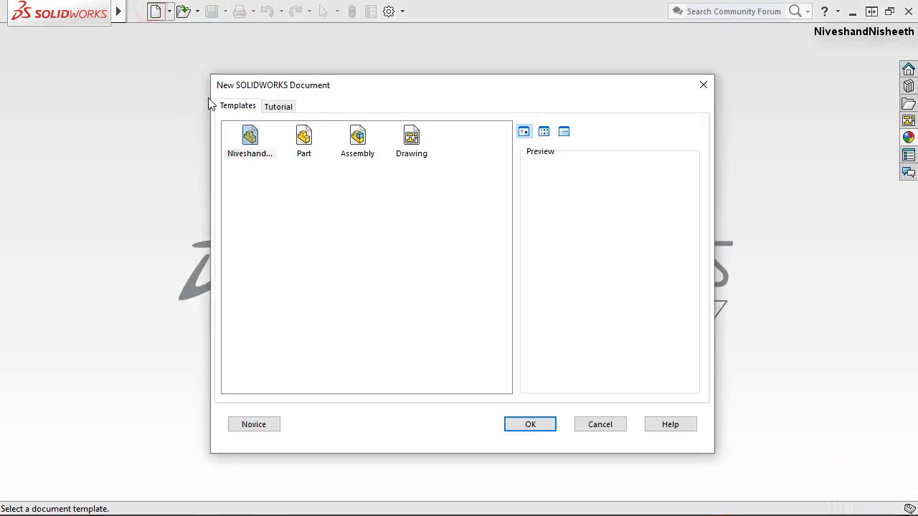
click(356, 139)
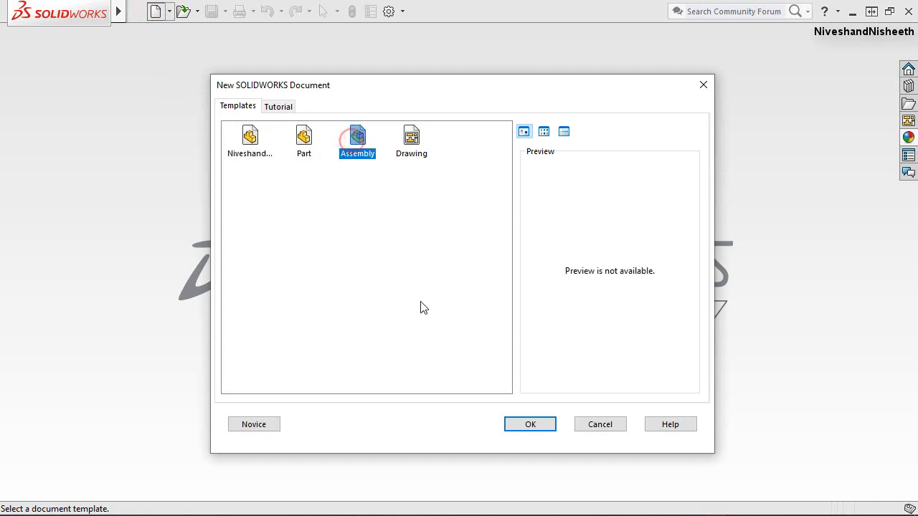
click(523, 422)
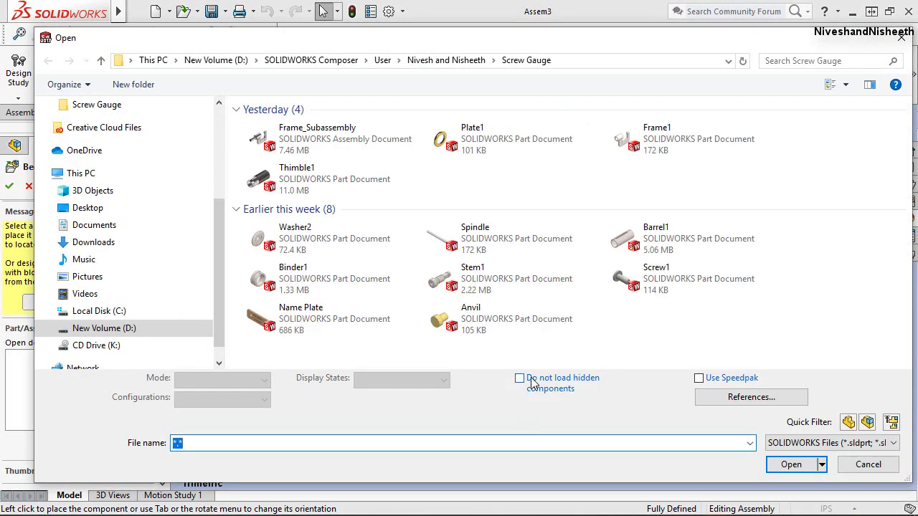
click(334, 177)
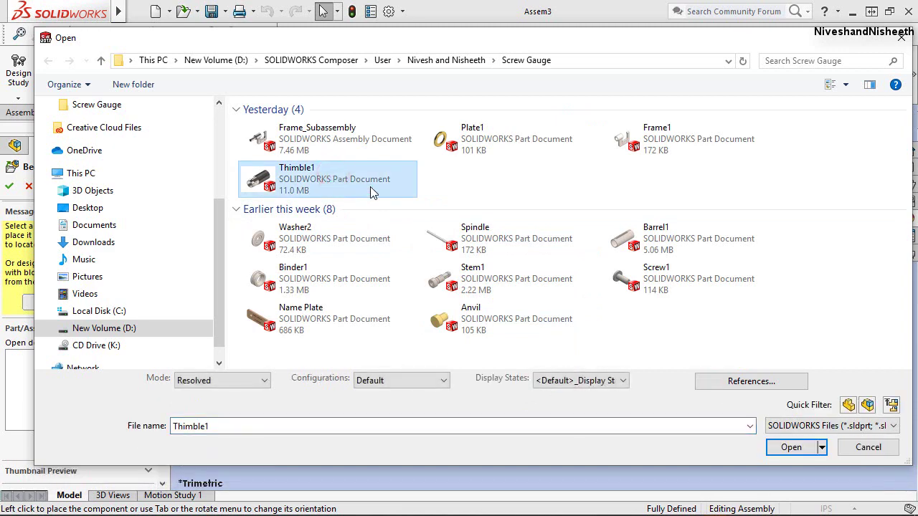
click(797, 456)
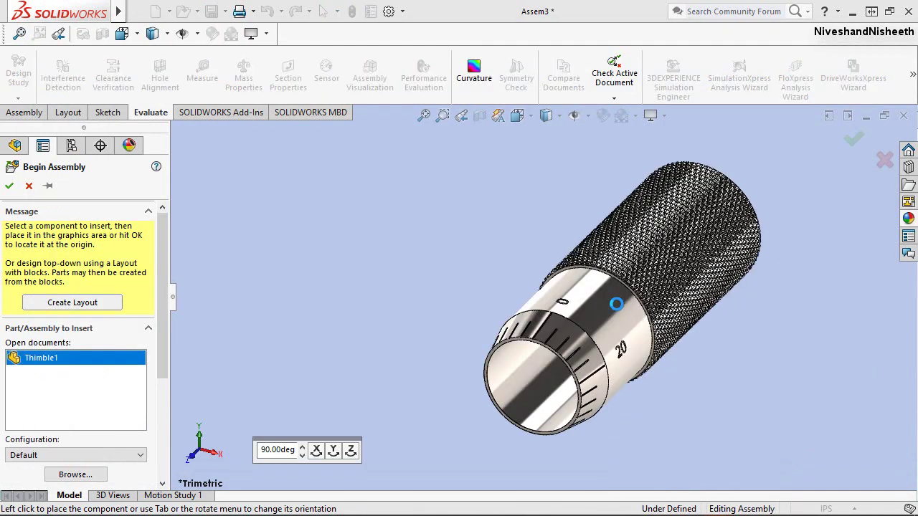
Show origins, fix Thimble1 at the assembly origin, and switch to isometric view
click(584, 117)
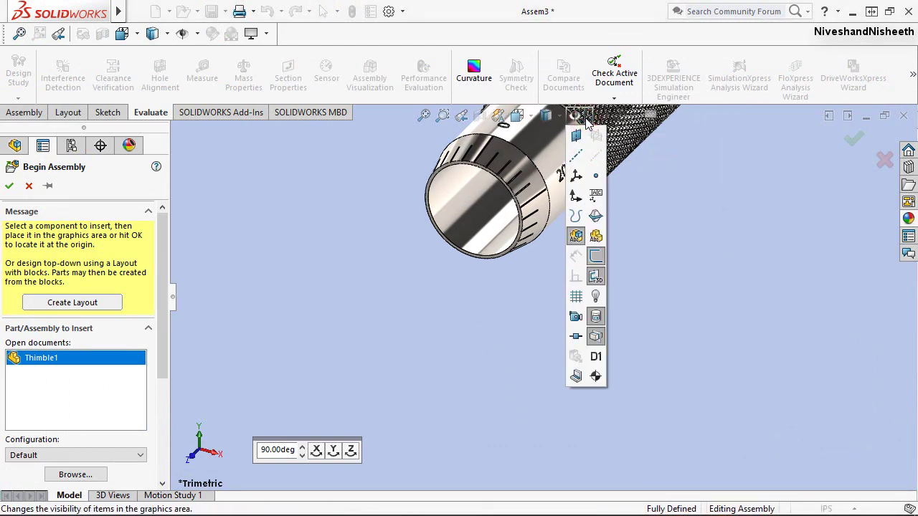
click(576, 196)
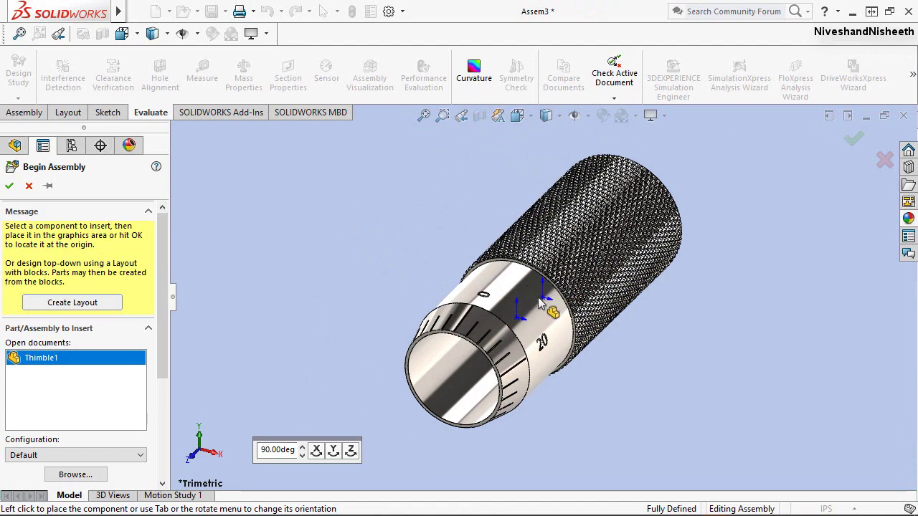
click(532, 292)
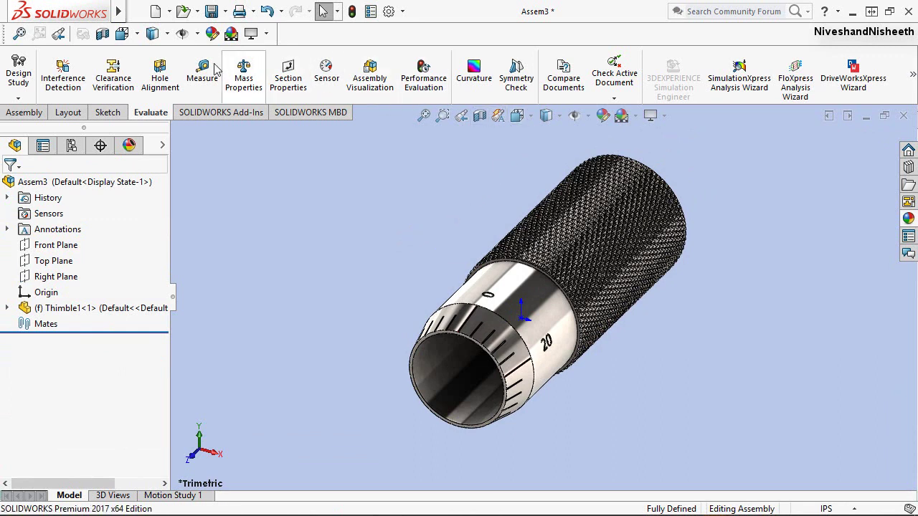
click(137, 34)
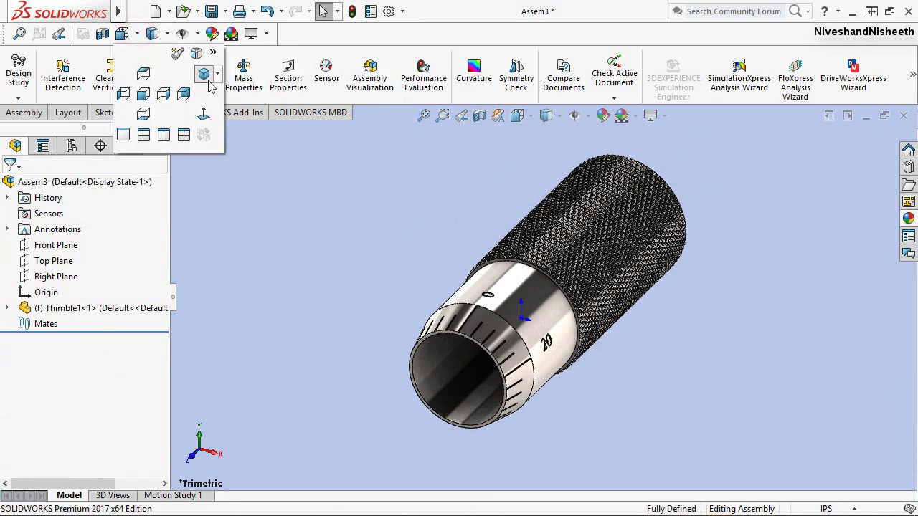
click(208, 81)
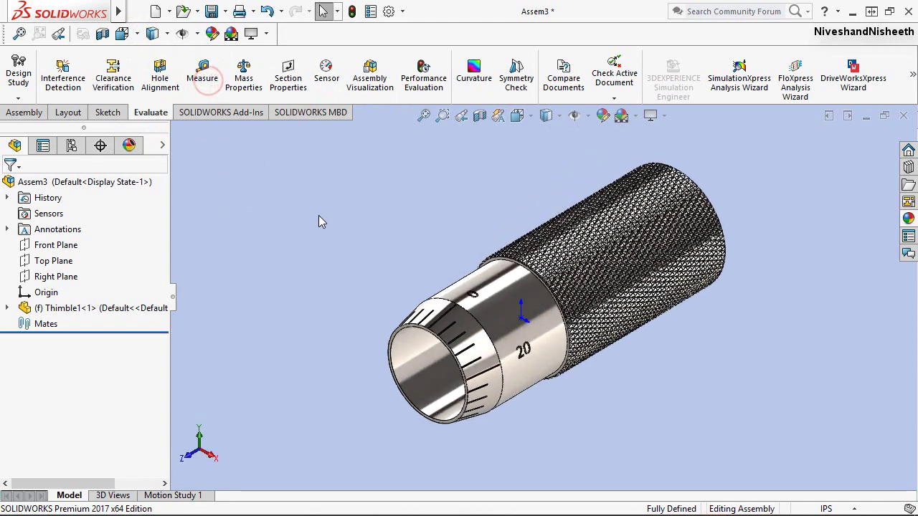
Save the new assembly as Thimble_Subassembly
click(318, 216)
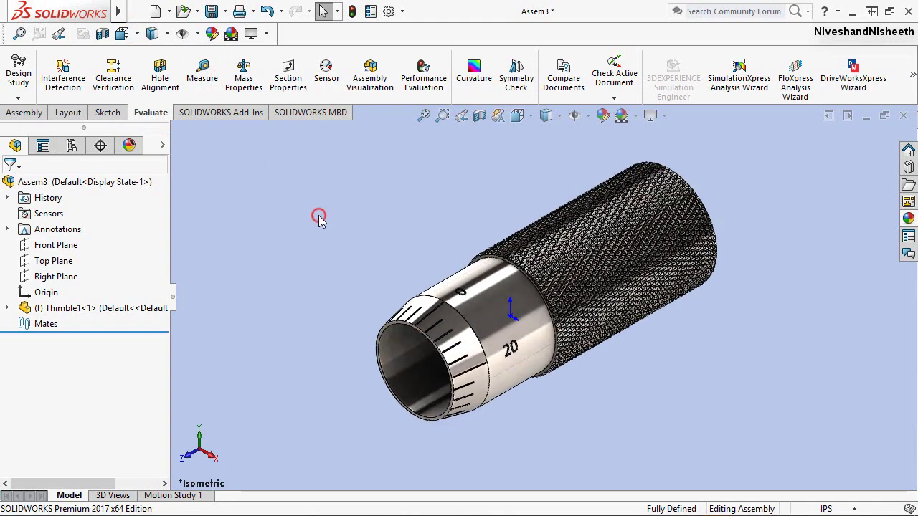
click(213, 12)
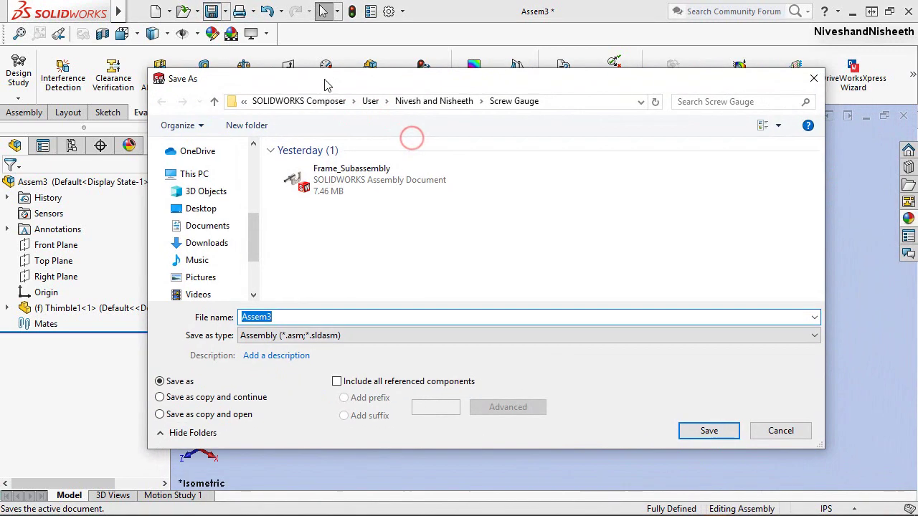
click(348, 170)
click(285, 316)
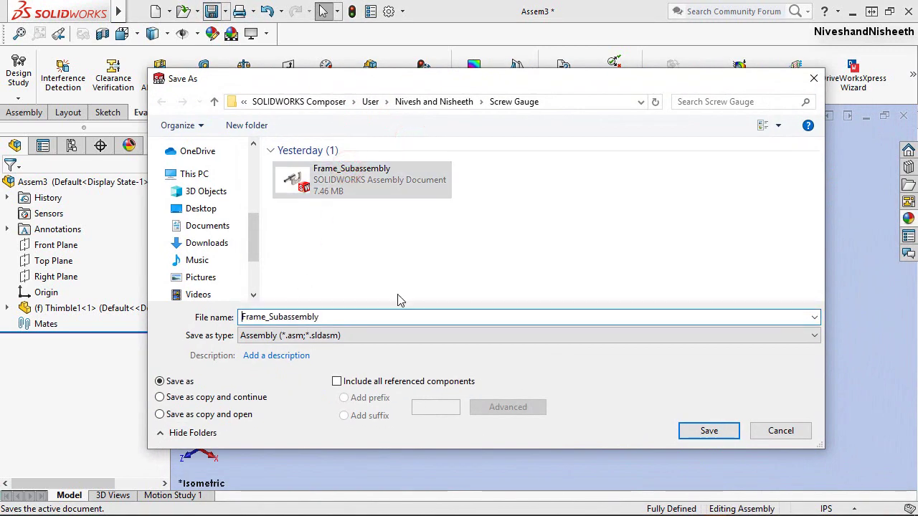
key(Delete)
key(Delete)
key(Delete)
text(Thimbl)
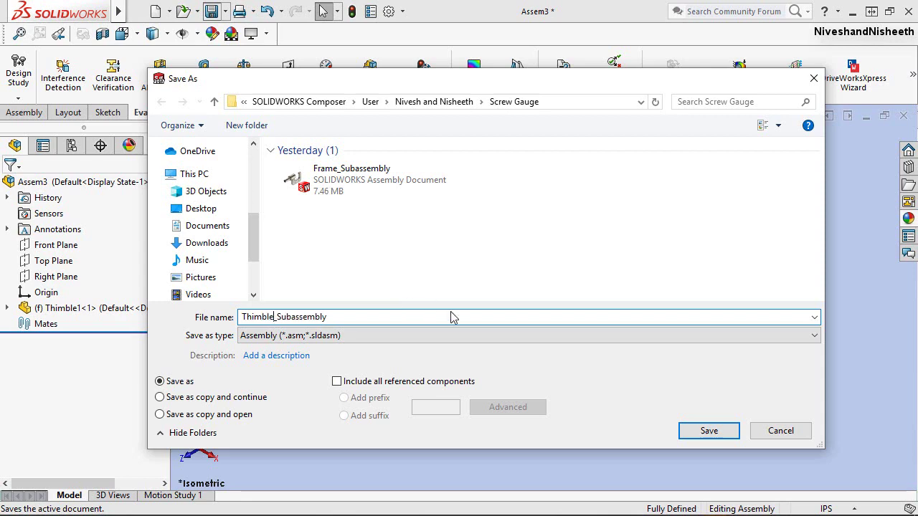
click(705, 434)
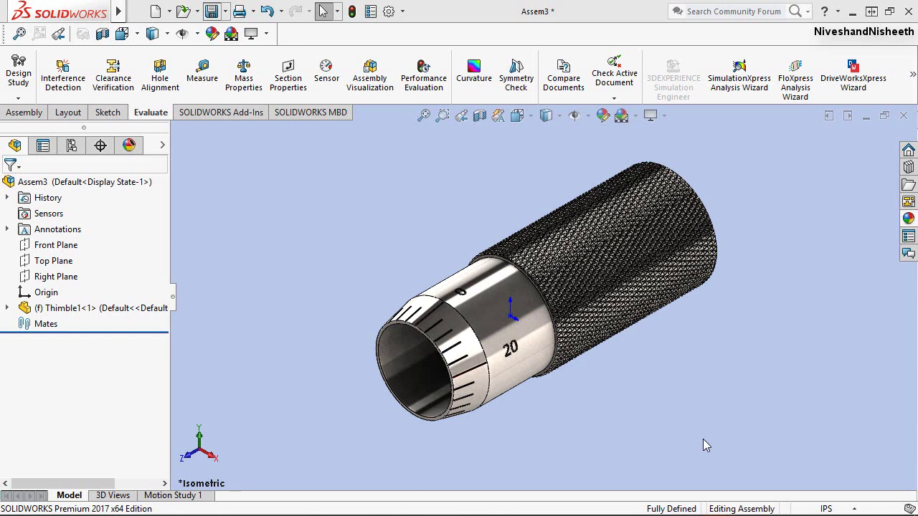
Toggle the origins display and return to the isometric view
click(587, 117)
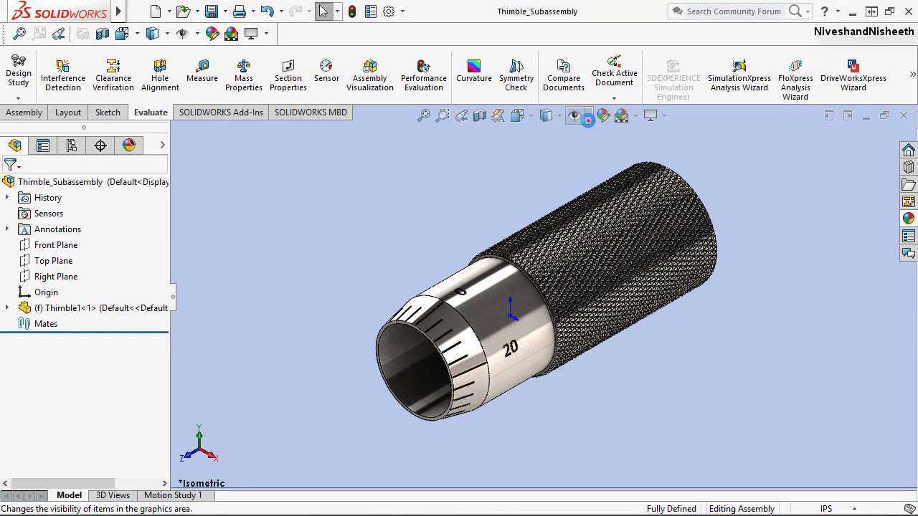
click(578, 177)
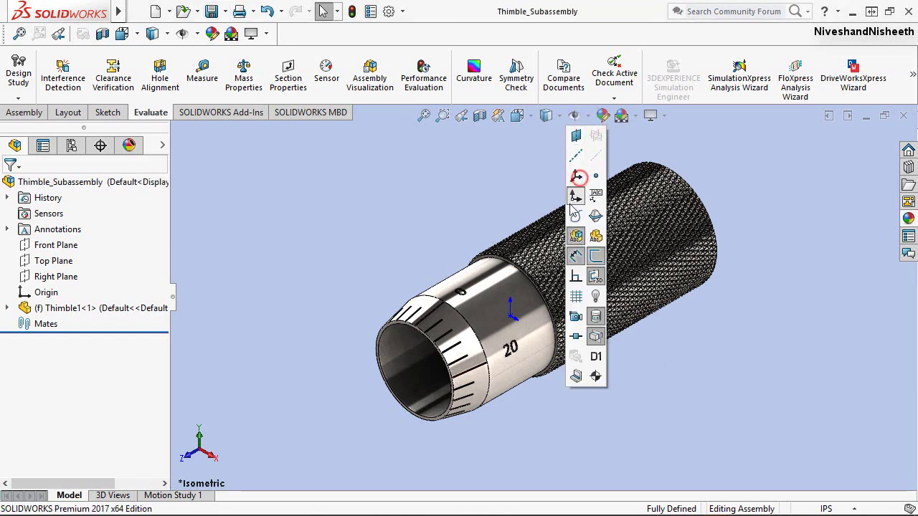
mouse_move(476, 203)
middle_down()
mouse_move(566, 289)
mouse_move(690, 273)
mouse_move(764, 280)
mouse_move(508, 304)
middle_up()
click(461, 115)
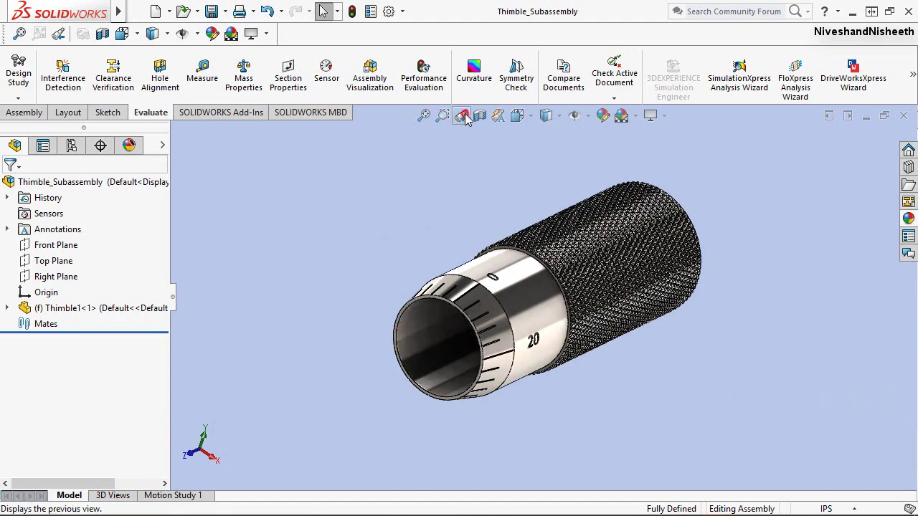
click(382, 203)
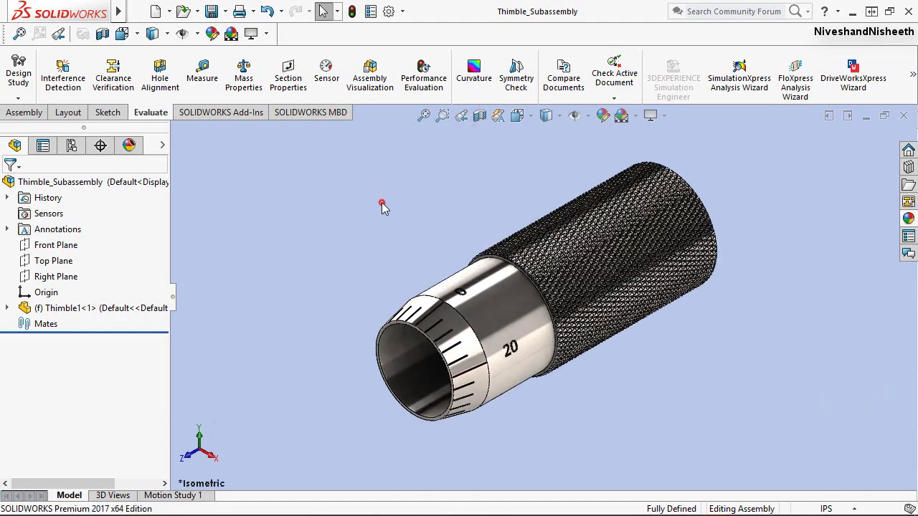
Insert the Spindle rotated 90° about Y, turn off realistic rendering, and position it
click(32, 115)
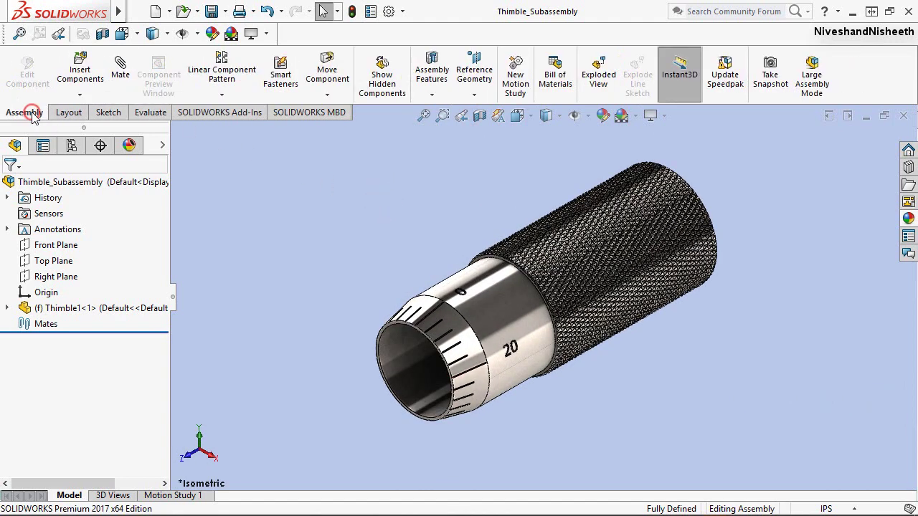
click(79, 72)
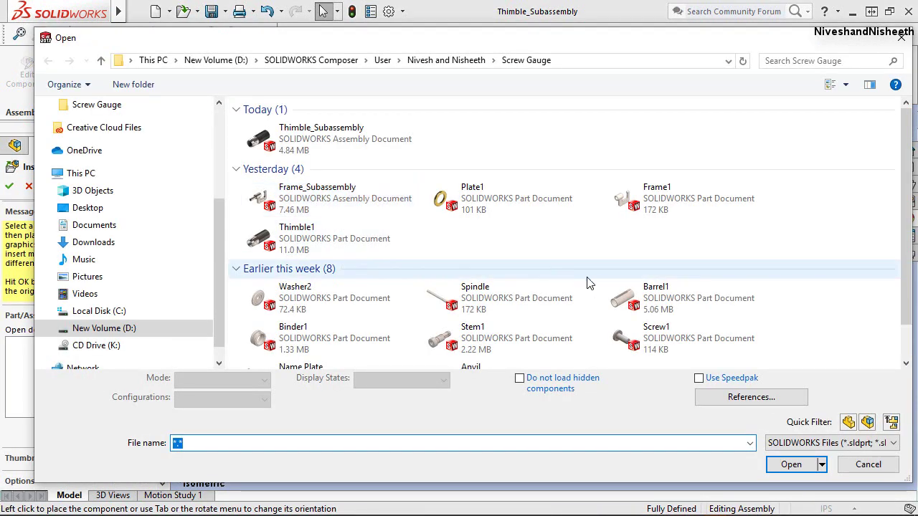
double_click(506, 296)
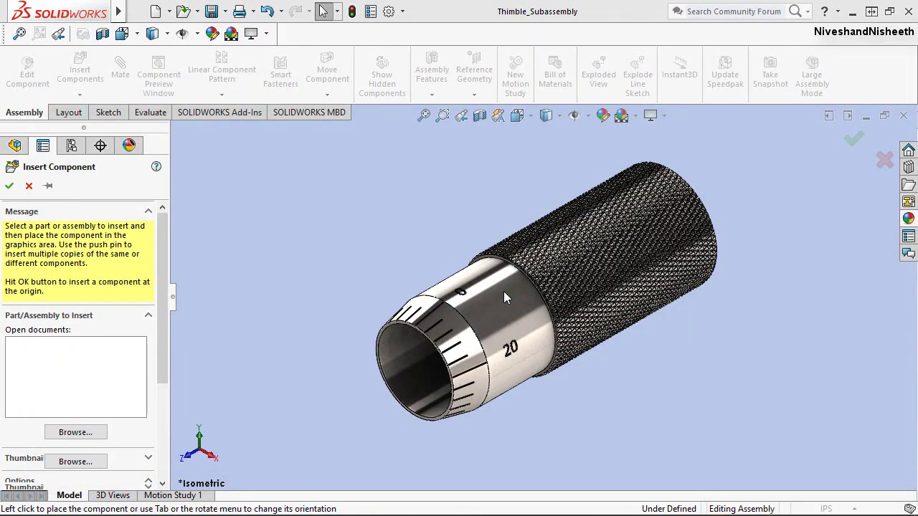
scroll(516, 264, up, 5)
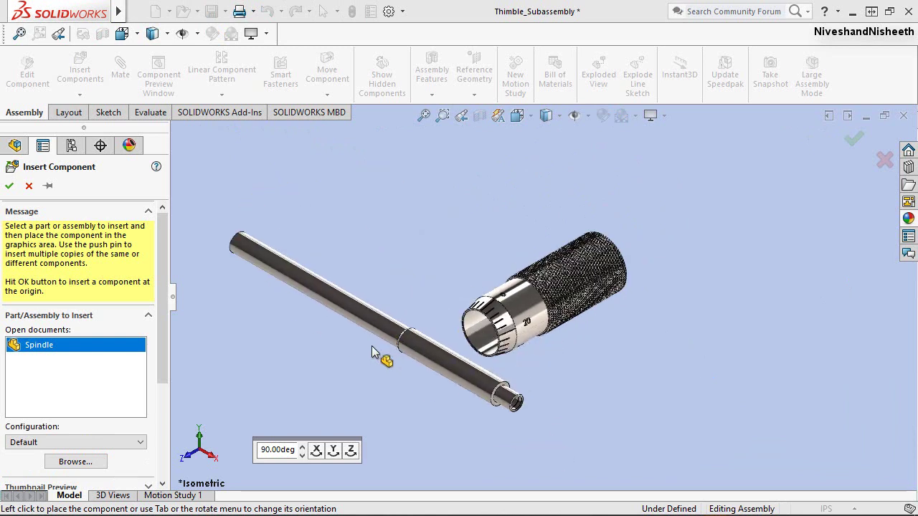
click(334, 450)
click(371, 253)
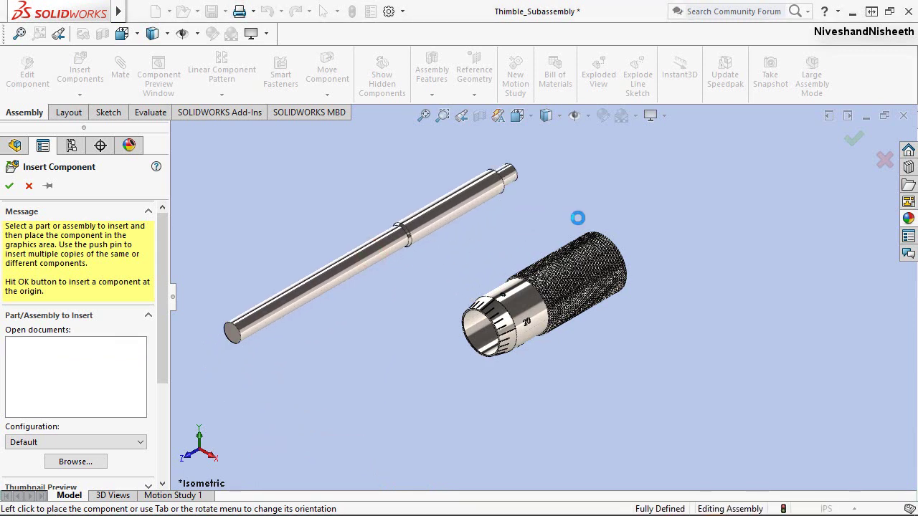
click(423, 117)
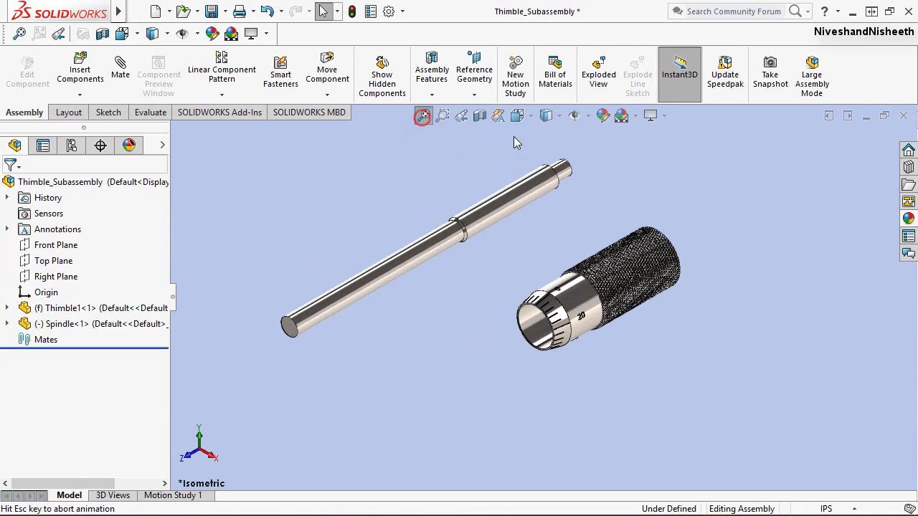
click(665, 116)
click(657, 138)
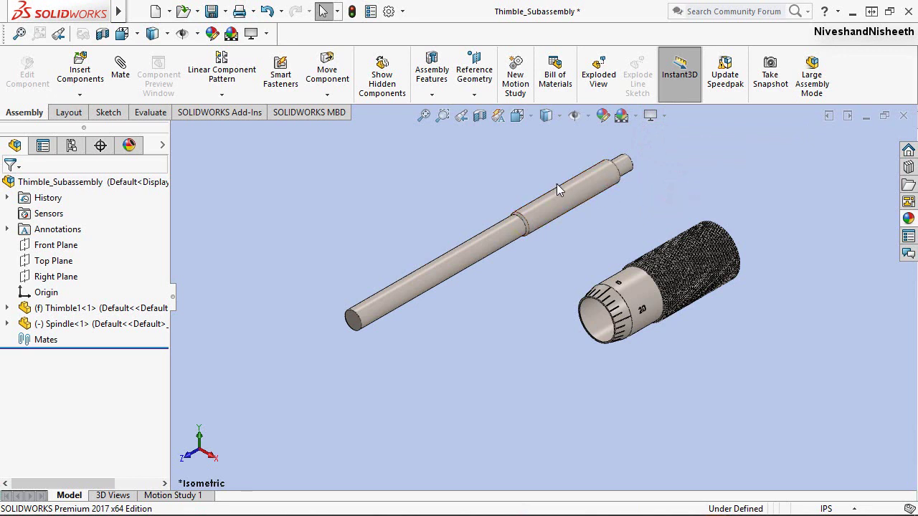
drag(521, 274, 498, 152)
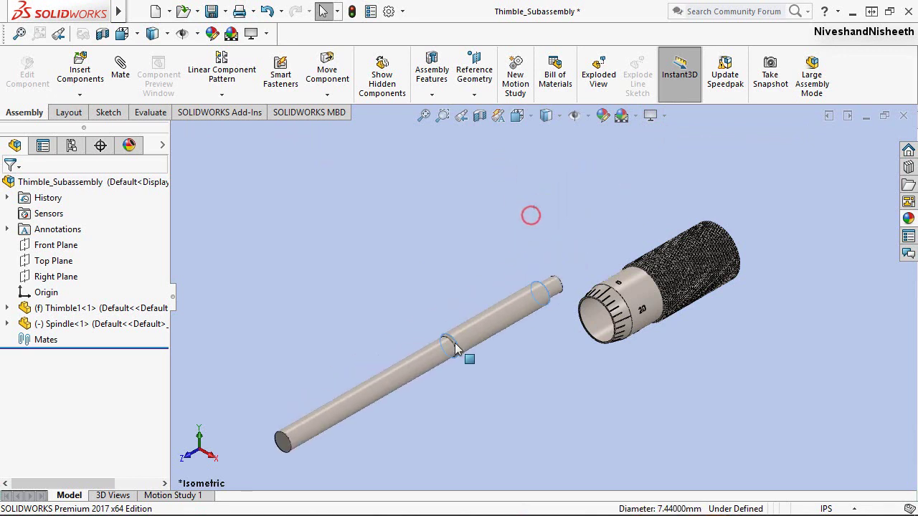
drag(528, 215, 480, 298)
Mate the spindle face concentric to the thimble bore with rotation locked, then slide it out
click(422, 211)
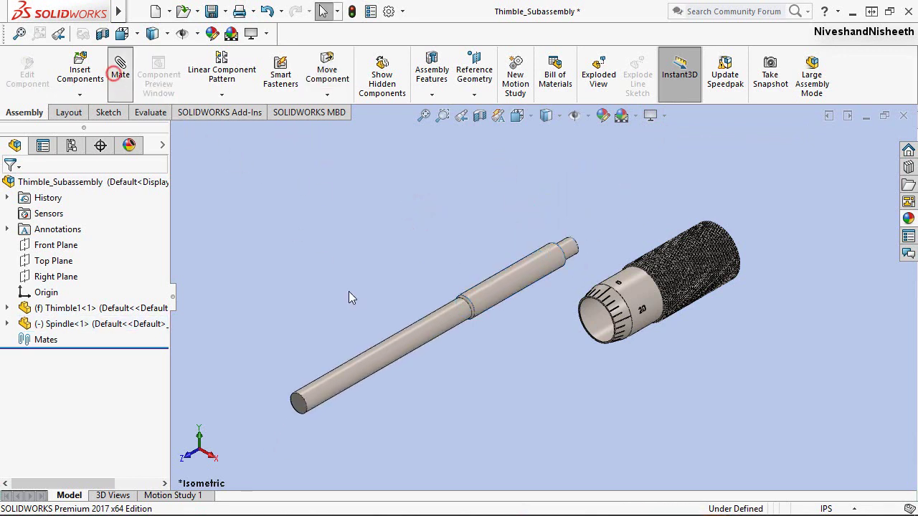
click(438, 322)
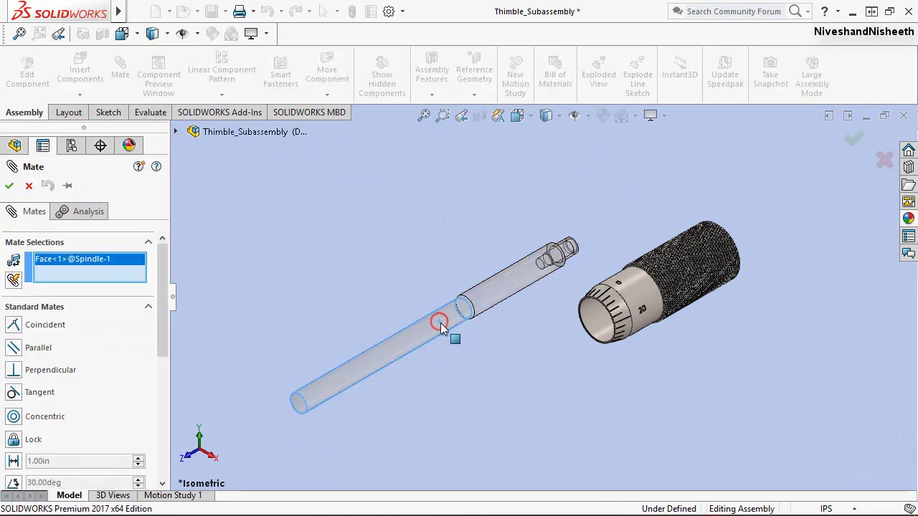
click(615, 316)
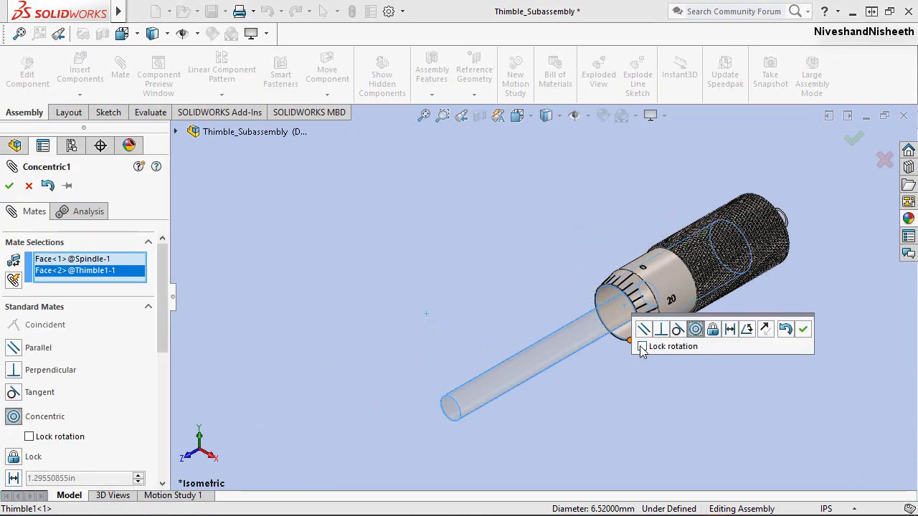
click(641, 347)
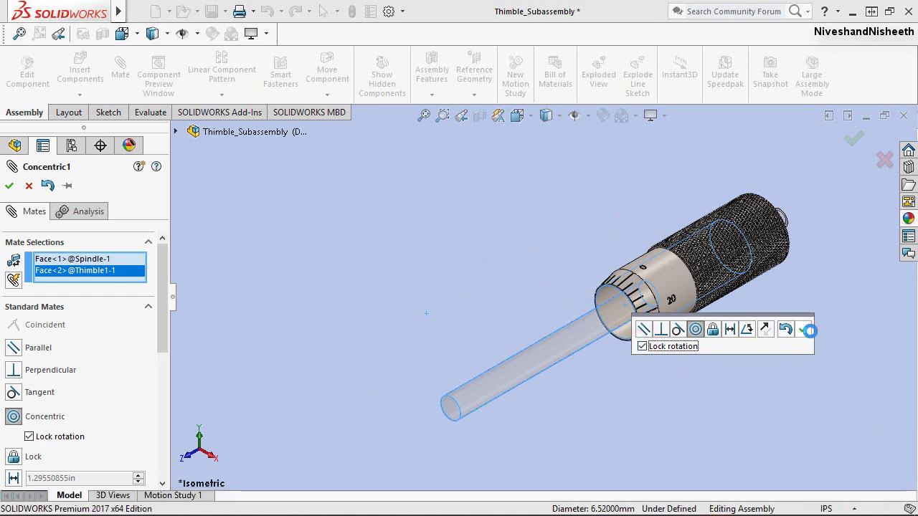
click(808, 330)
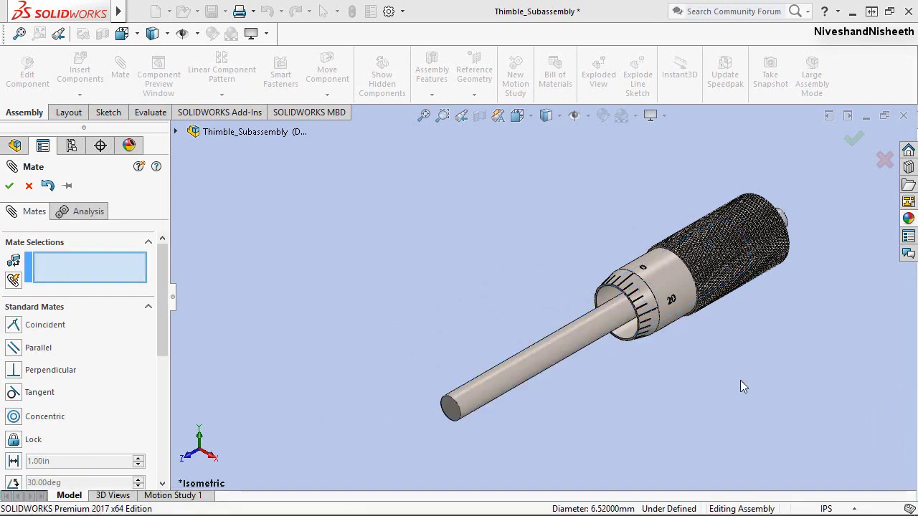
right_click(740, 380)
mouse_move(506, 366)
mouse_down()
mouse_move(533, 353)
mouse_move(488, 386)
mouse_move(381, 421)
mouse_up()
click(450, 272)
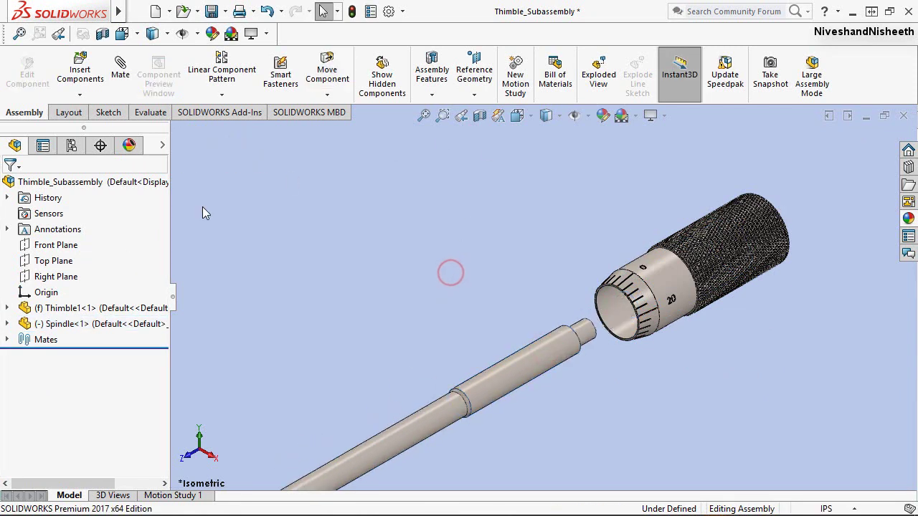
Cut the assembly open with a section view on the Right Plane
click(59, 279)
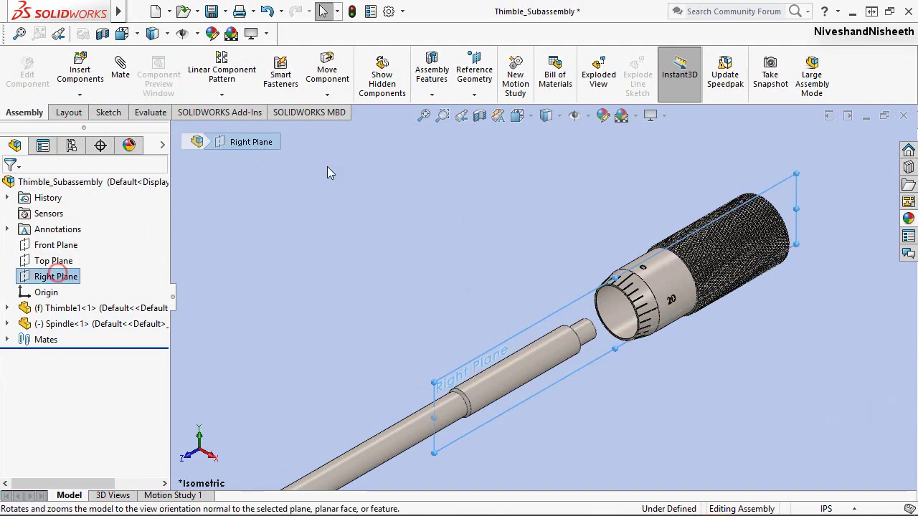
click(479, 116)
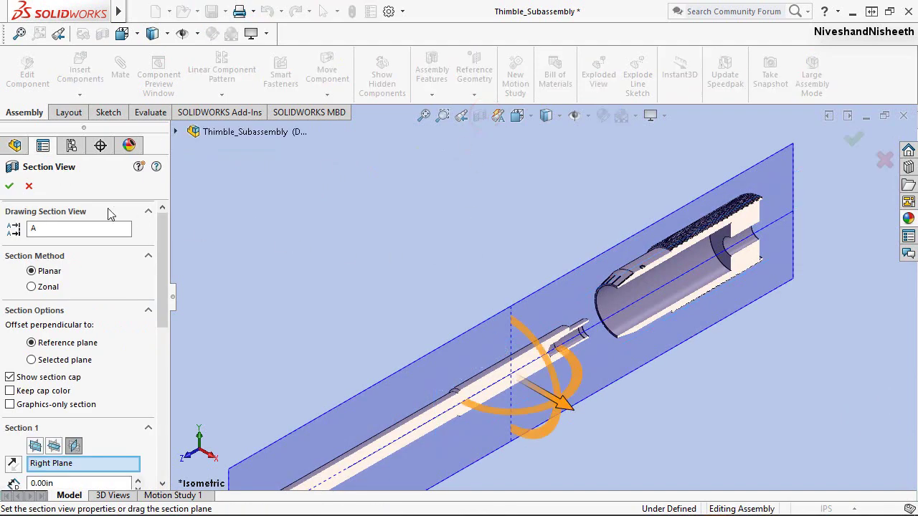
click(8, 187)
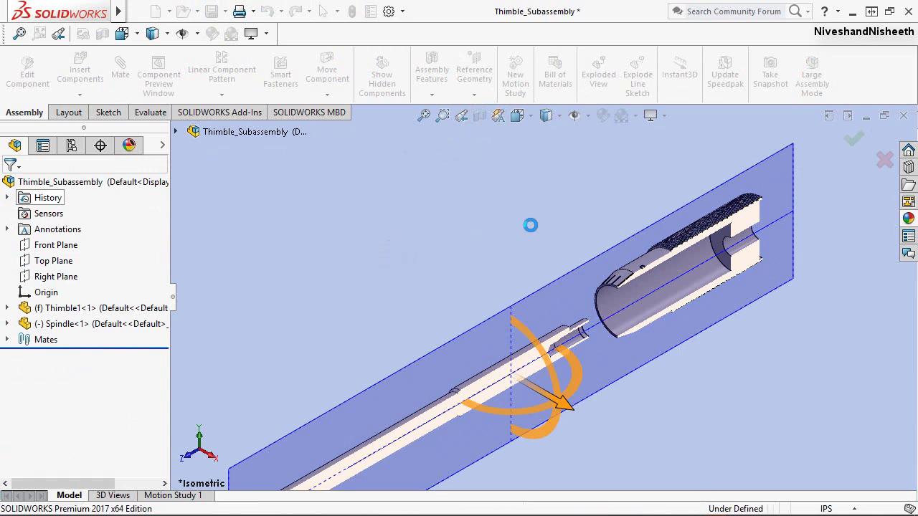
click(531, 226)
scroll(704, 244, down, 5)
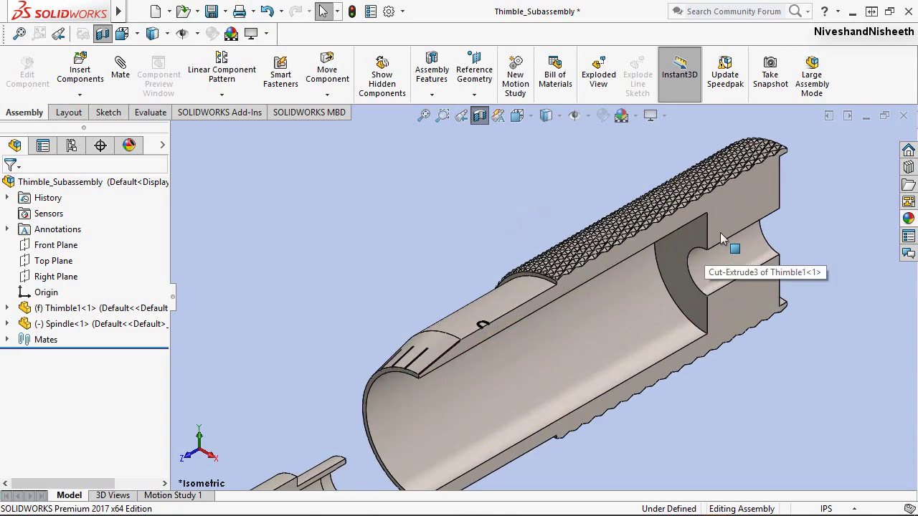
scroll(717, 228, down, 5)
Mate the spindle shoulder coincident with the thimble's inner stop face
click(601, 273)
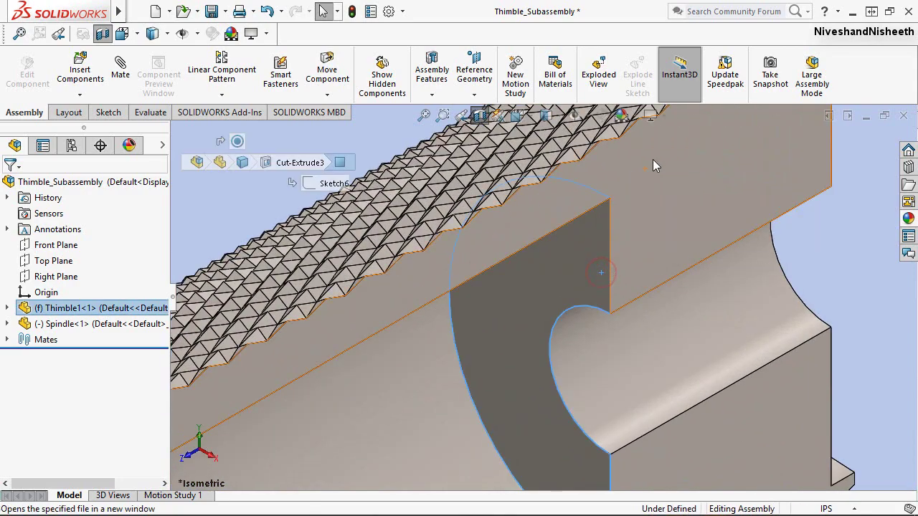
scroll(652, 159, up, 5)
scroll(653, 159, up, 5)
middle_drag(645, 165, 384, 410)
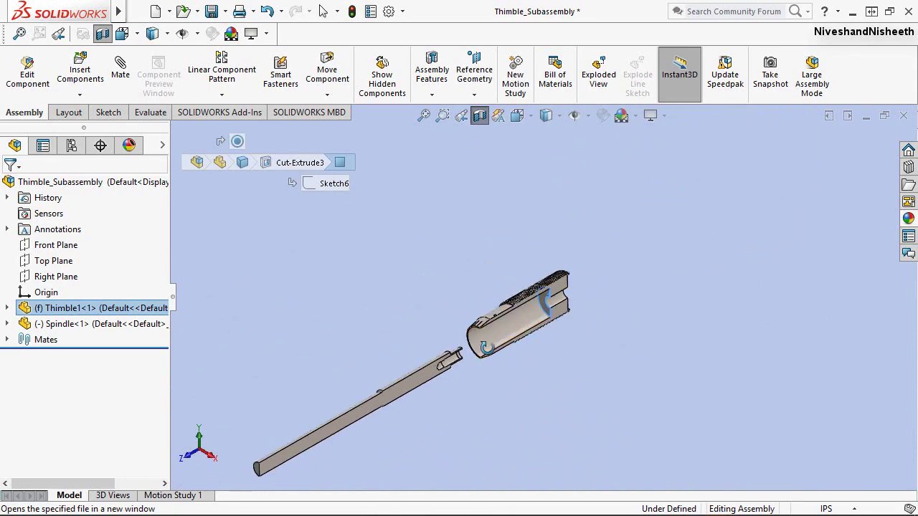
scroll(447, 358, down, 3)
scroll(506, 297, down, 5)
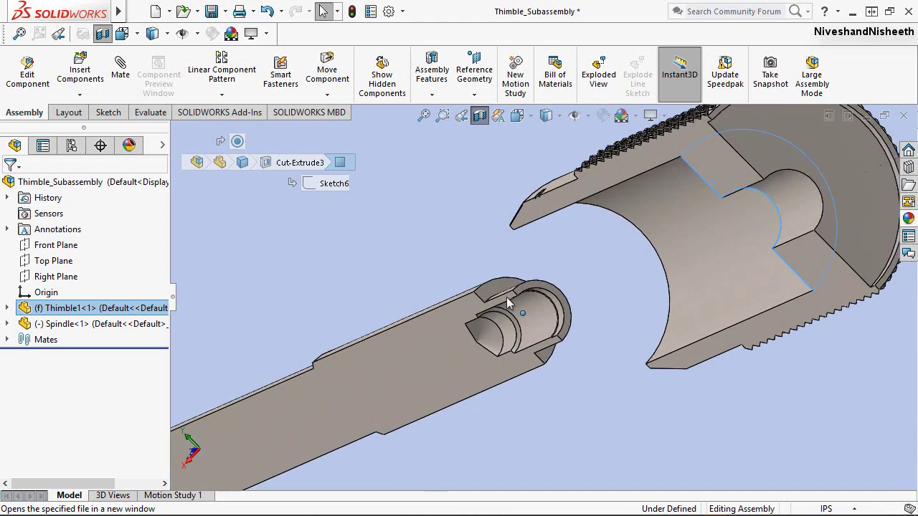
scroll(495, 301, down, 5)
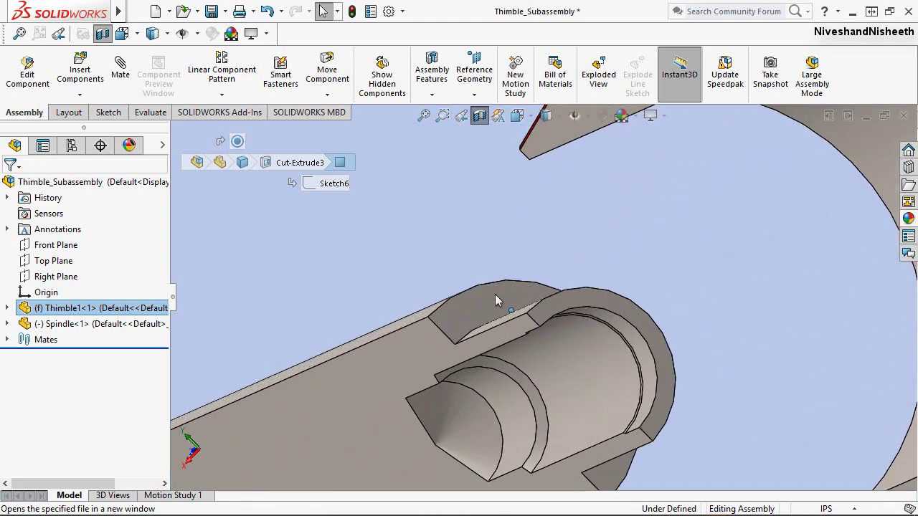
ctrl+click(461, 317)
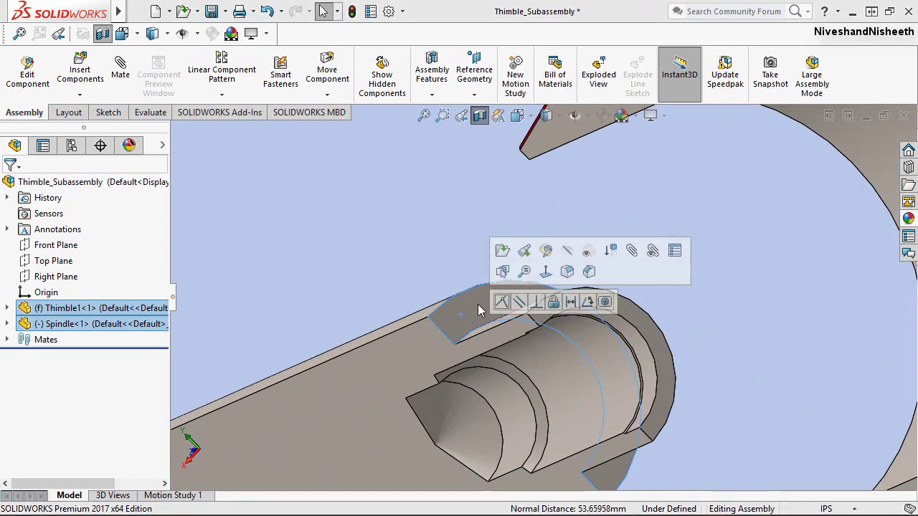
click(501, 304)
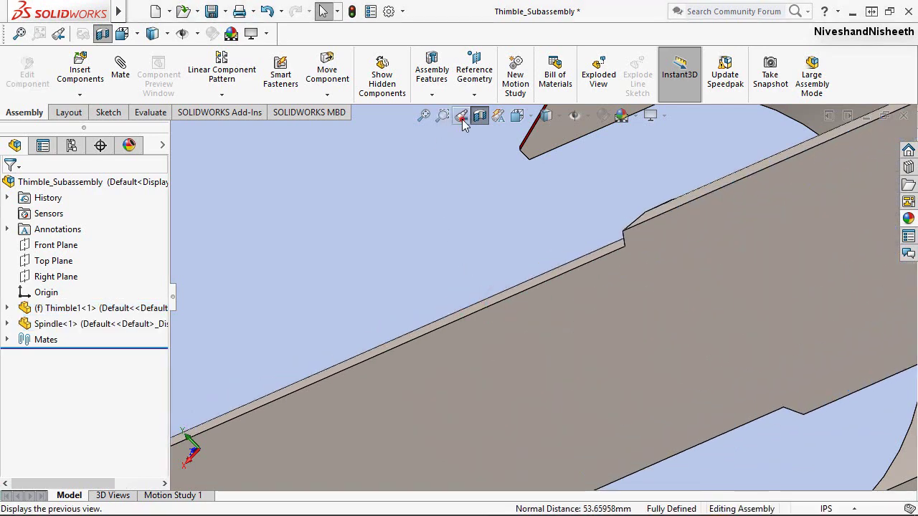
Restore the previous view and turn off the section cut
click(457, 120)
click(432, 247)
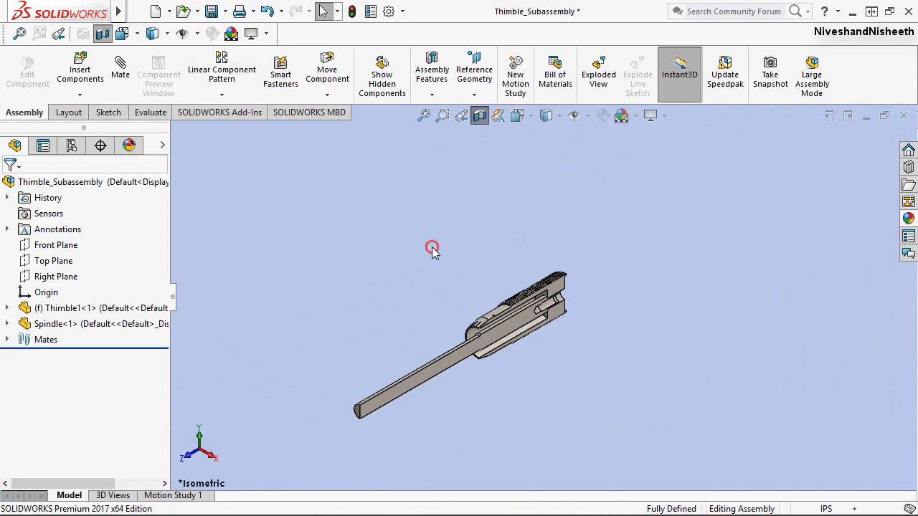
scroll(565, 264, down, 4)
scroll(631, 279, down, 5)
scroll(642, 286, up, 2)
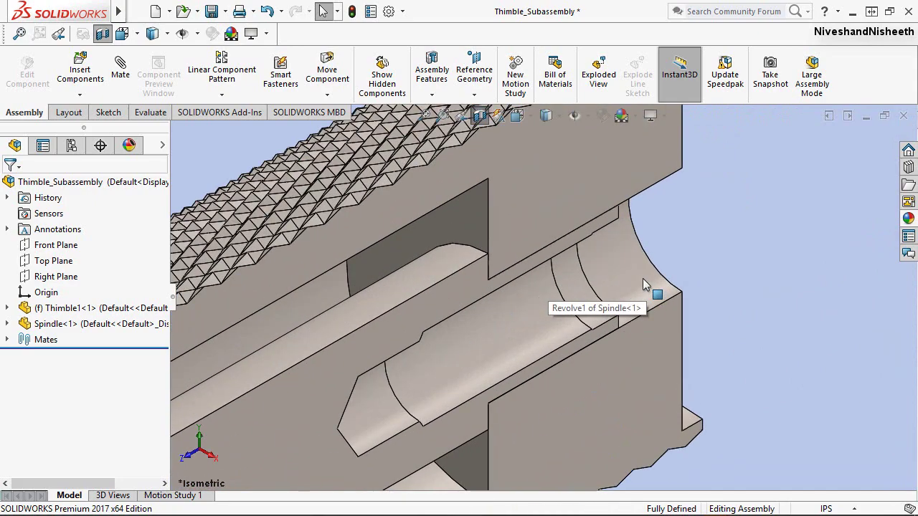
scroll(604, 202, up, 2)
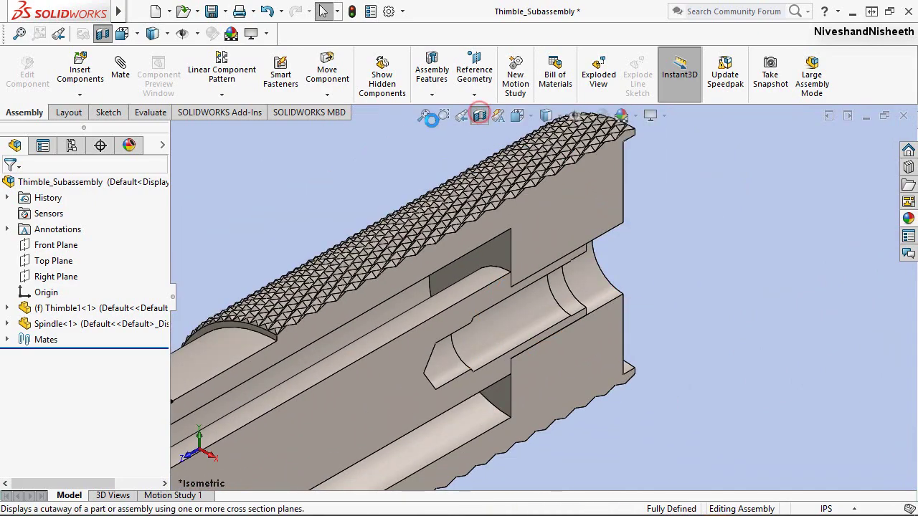
click(426, 118)
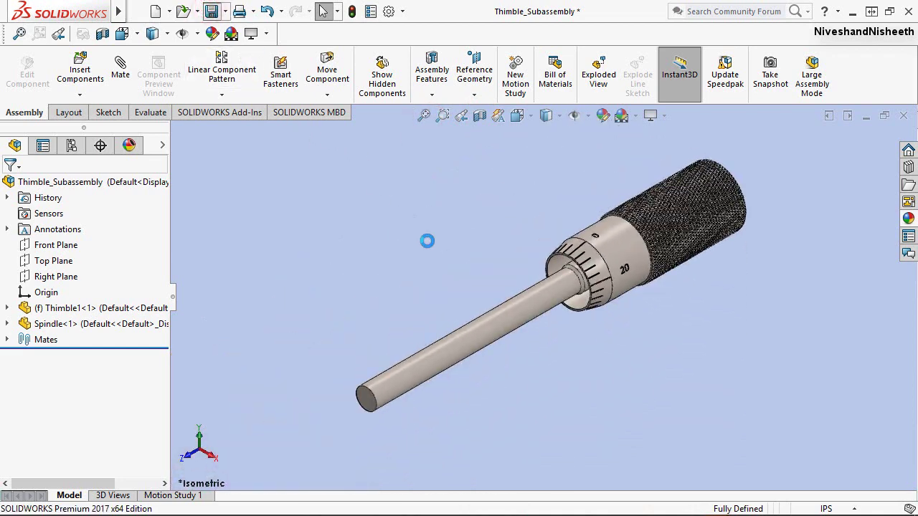
Save the thimble subassembly and switch its units to MMGS
click(369, 227)
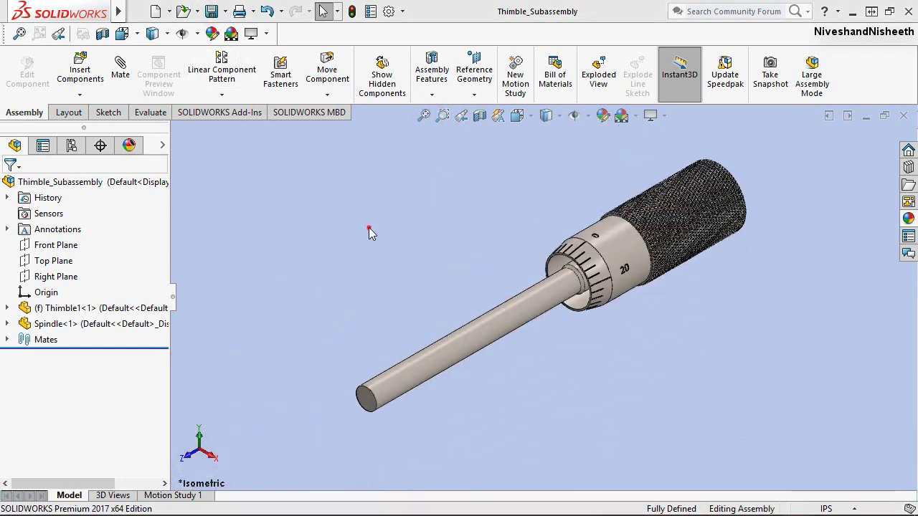
click(825, 507)
click(769, 448)
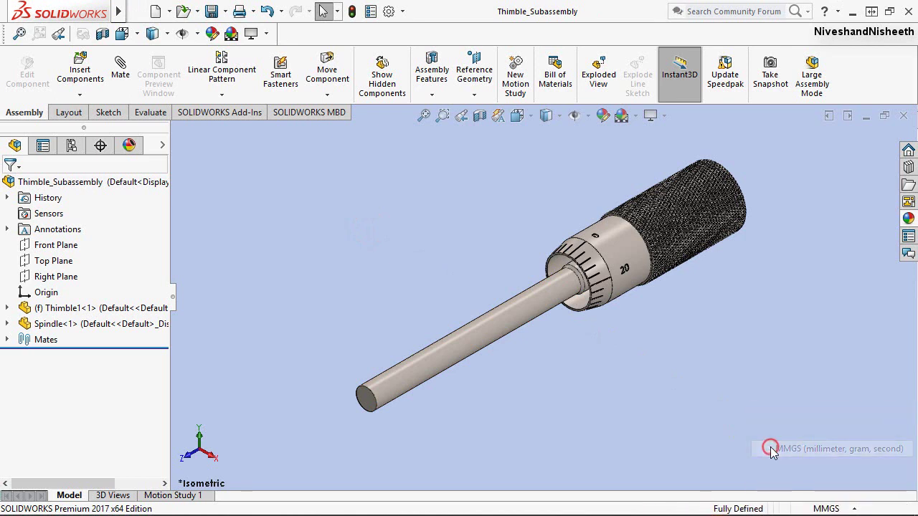
click(427, 283)
Insert Washer2 rotated 90° about Y and place it beside the thimble
click(91, 70)
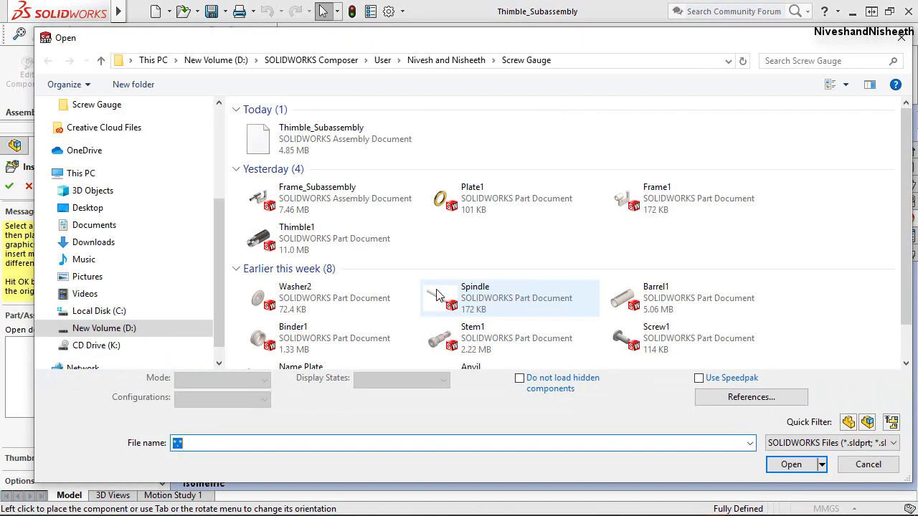
double_click(337, 299)
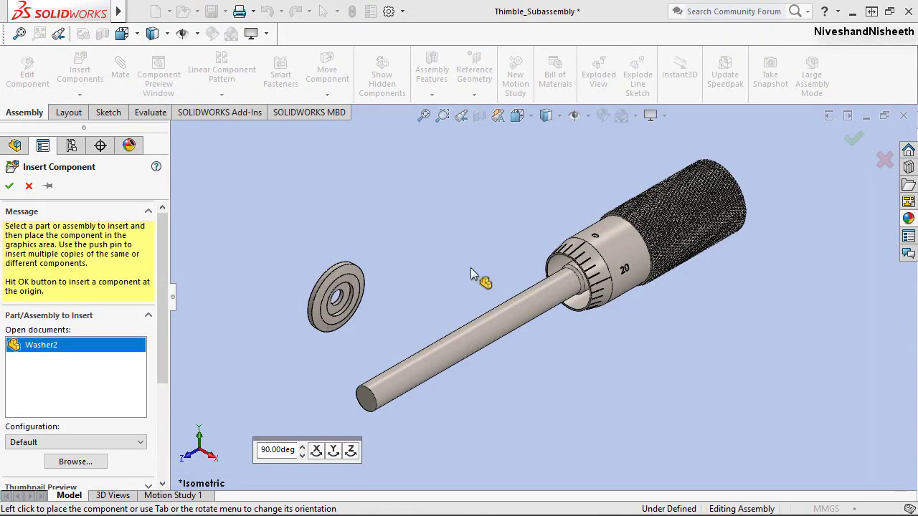
scroll(803, 190, down, 3)
scroll(796, 197, down, 2)
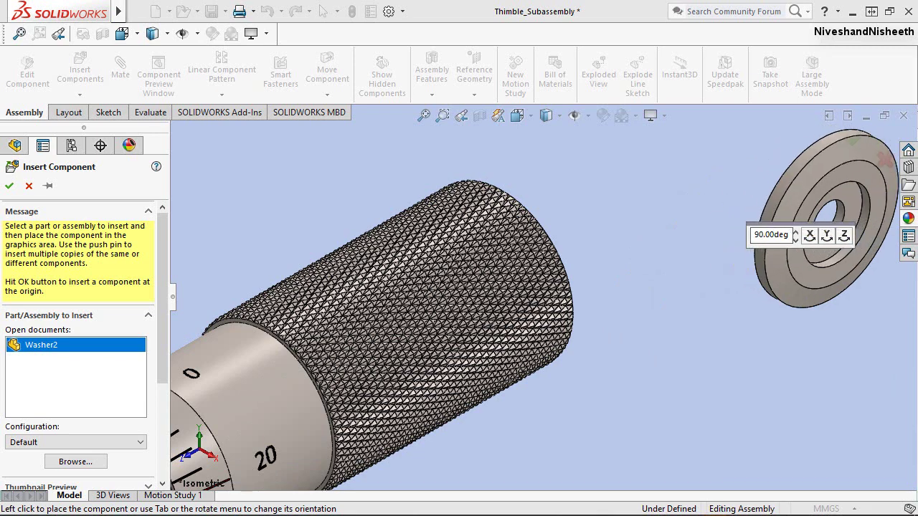
click(826, 236)
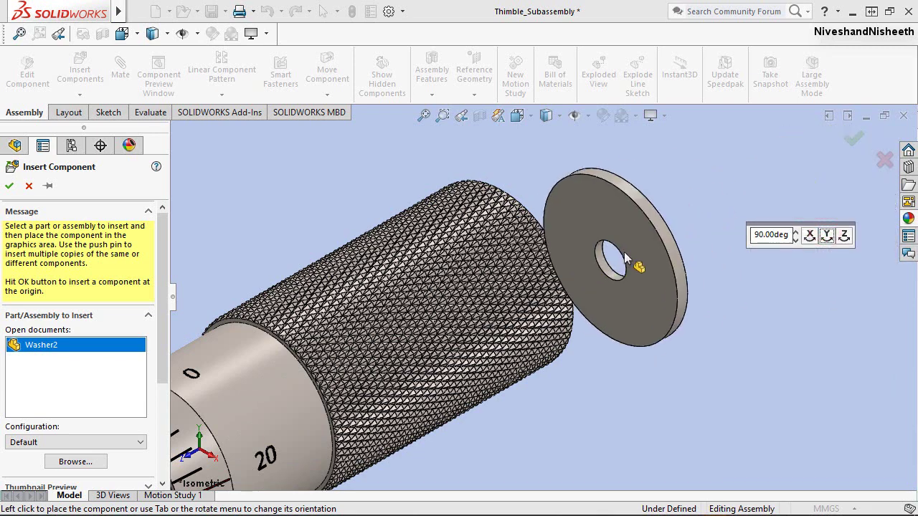
click(640, 248)
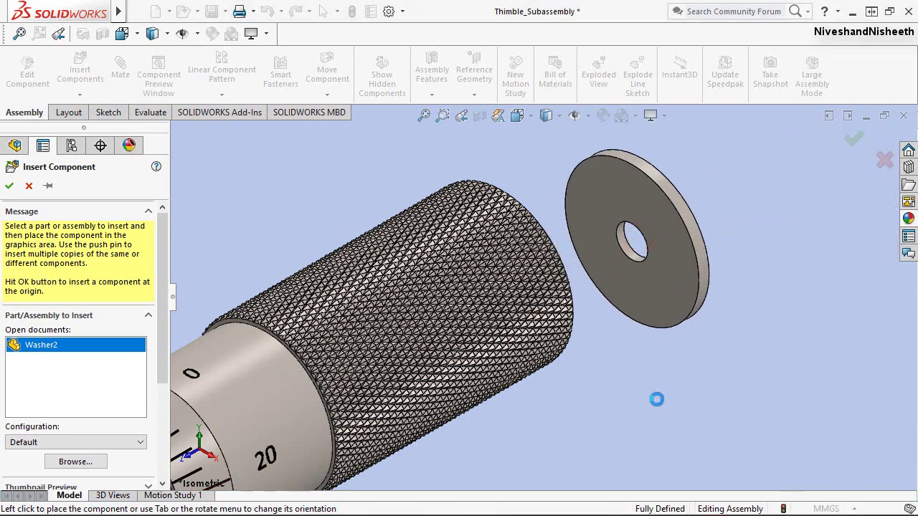
Mate the washer hole concentric with the thimble, locking rotation
click(672, 258)
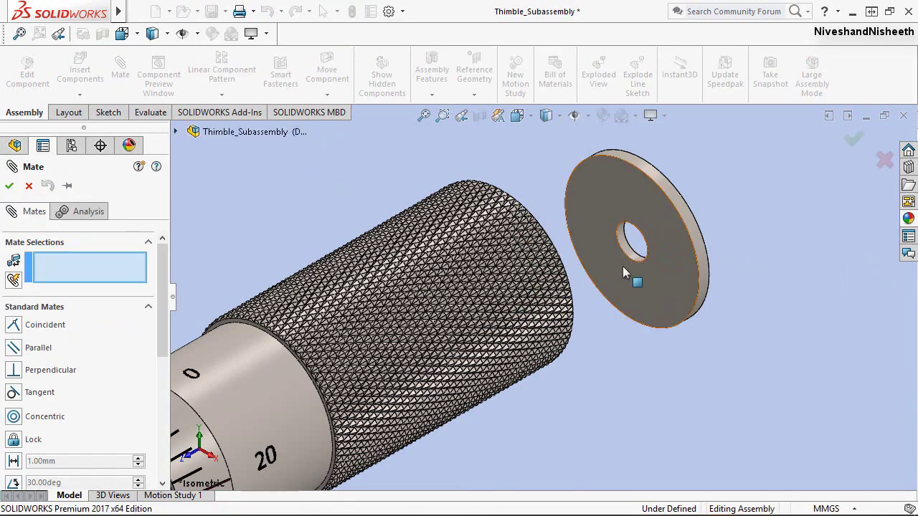
scroll(623, 266, down, 3)
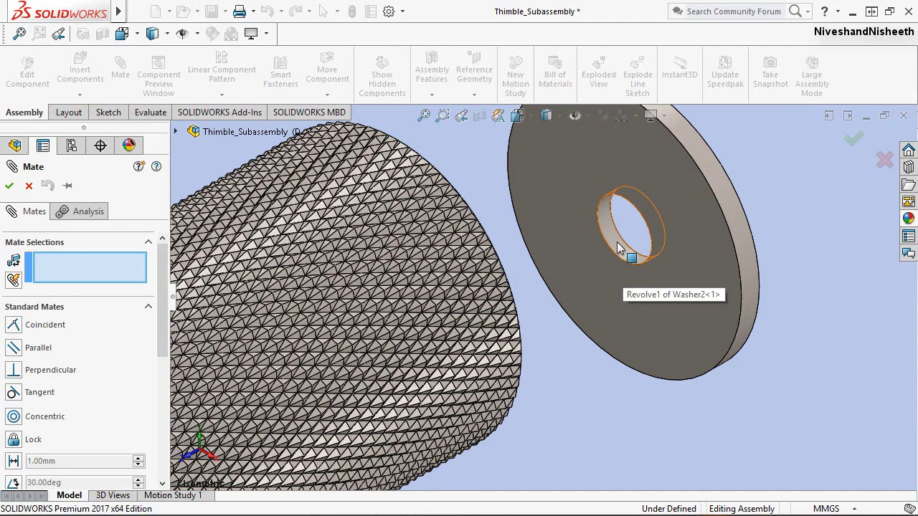
click(617, 245)
scroll(660, 212, up, 5)
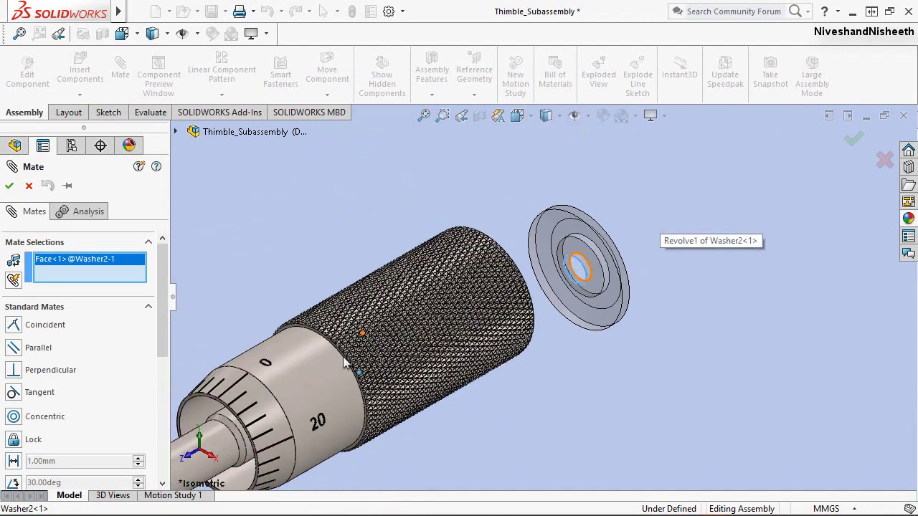
click(321, 381)
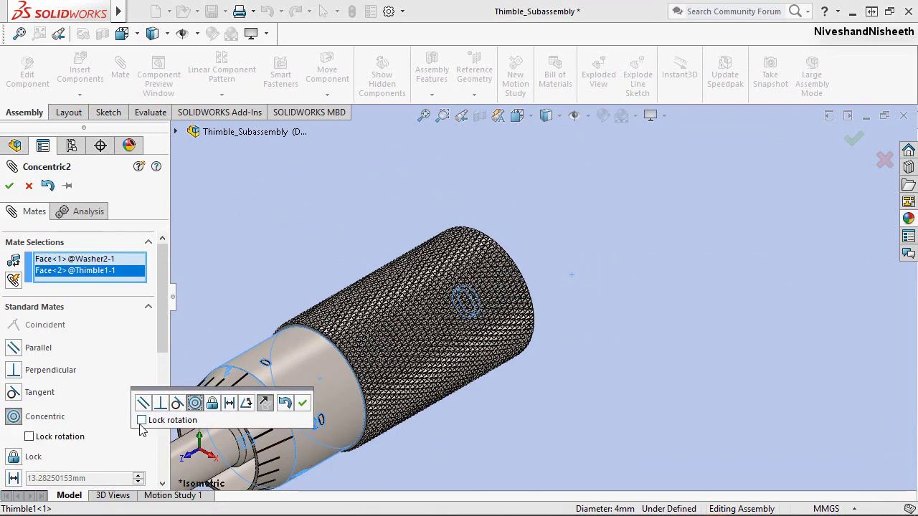
click(140, 423)
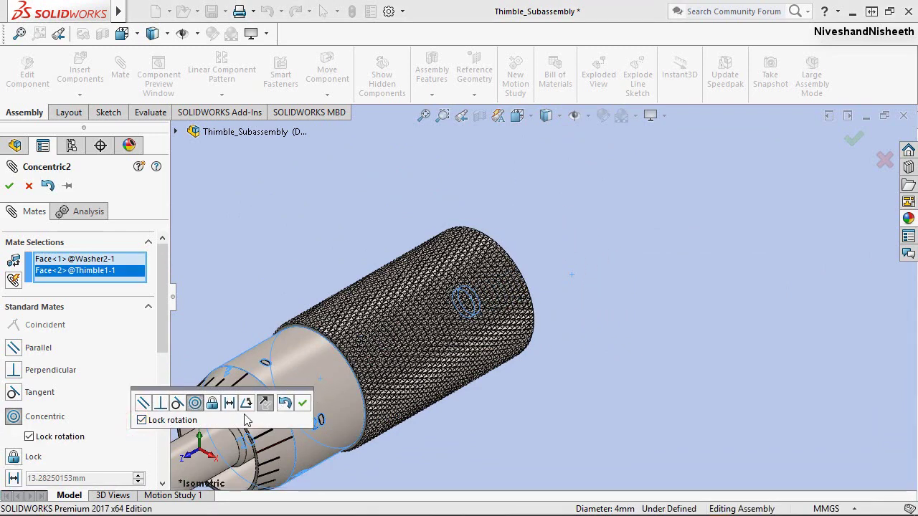
click(302, 402)
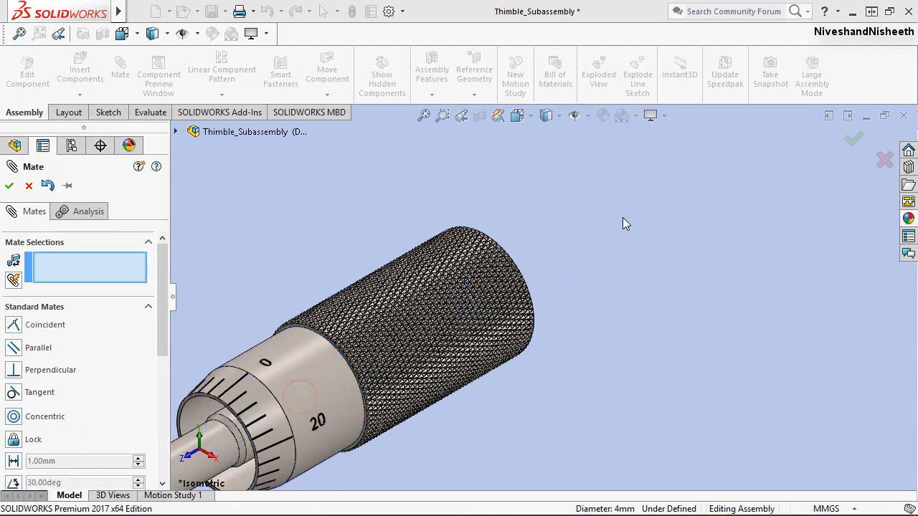
Isolate Washer2, drag it clear of the thimble, then bring the other parts back
key(Escape)
mouse_move(622, 217)
middle_down()
mouse_move(569, 241)
mouse_move(494, 300)
mouse_move(528, 348)
middle_up()
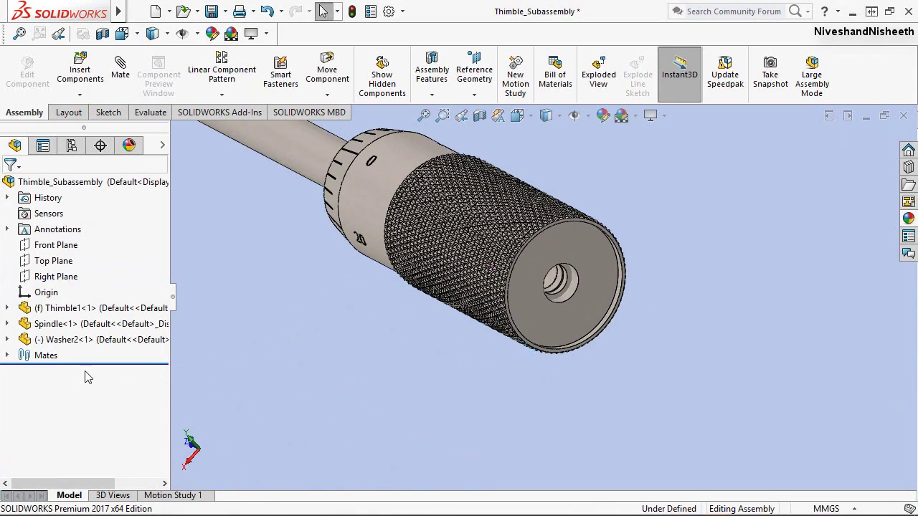
click(70, 347)
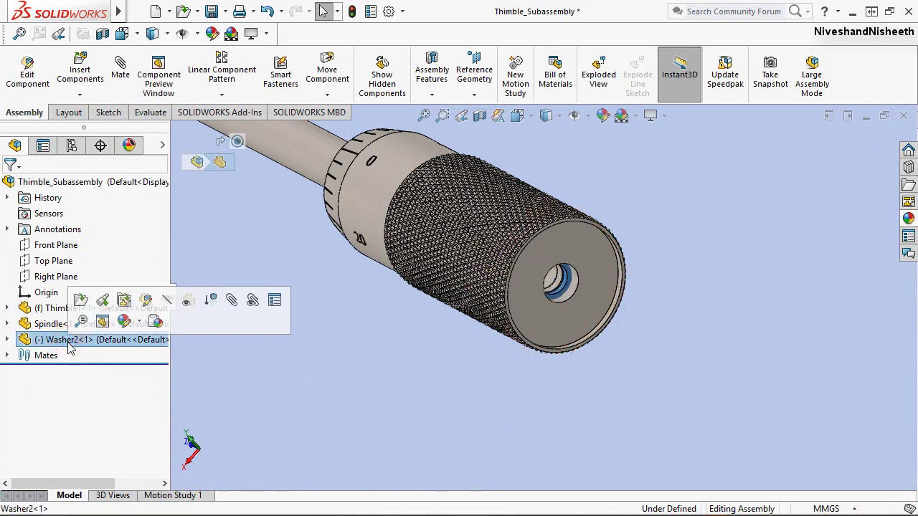
right_click(75, 339)
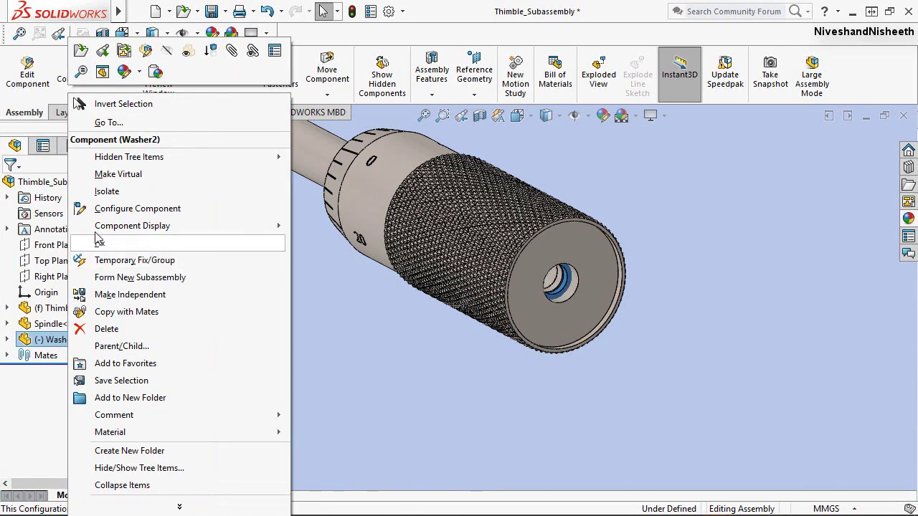
click(109, 191)
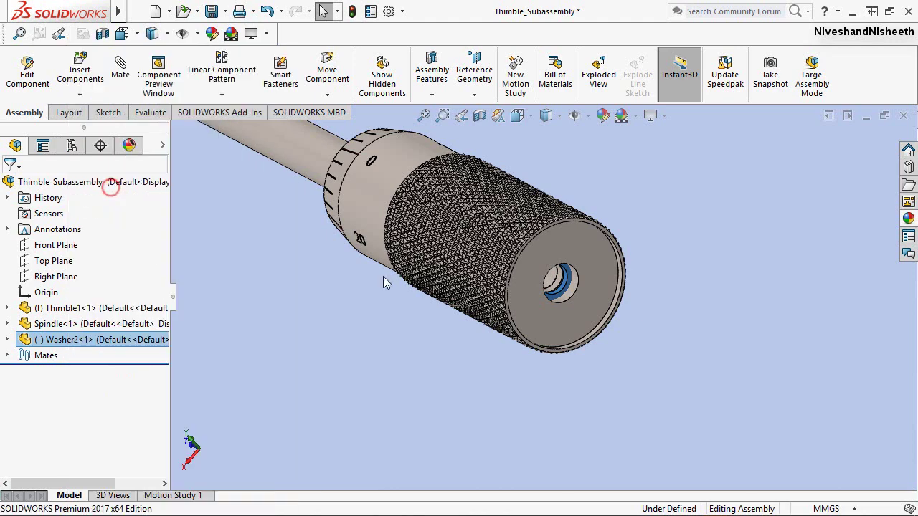
click(632, 316)
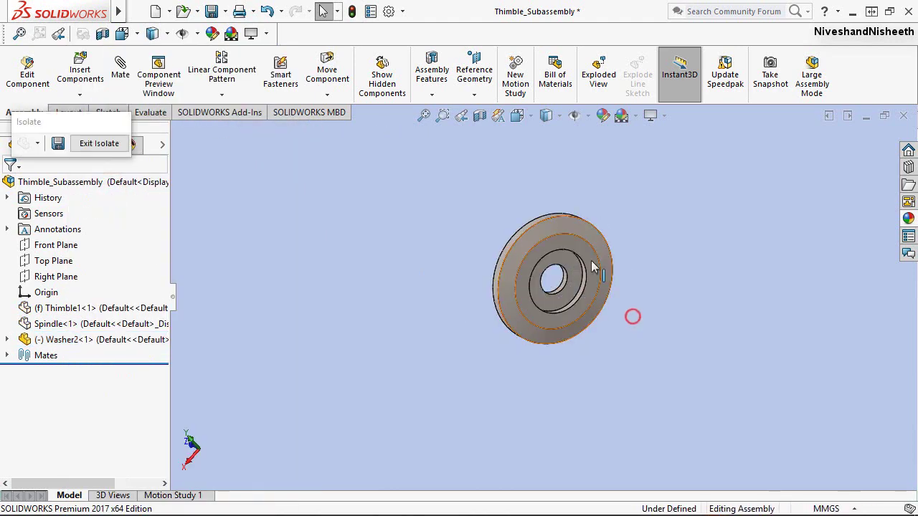
drag(662, 286, 863, 431)
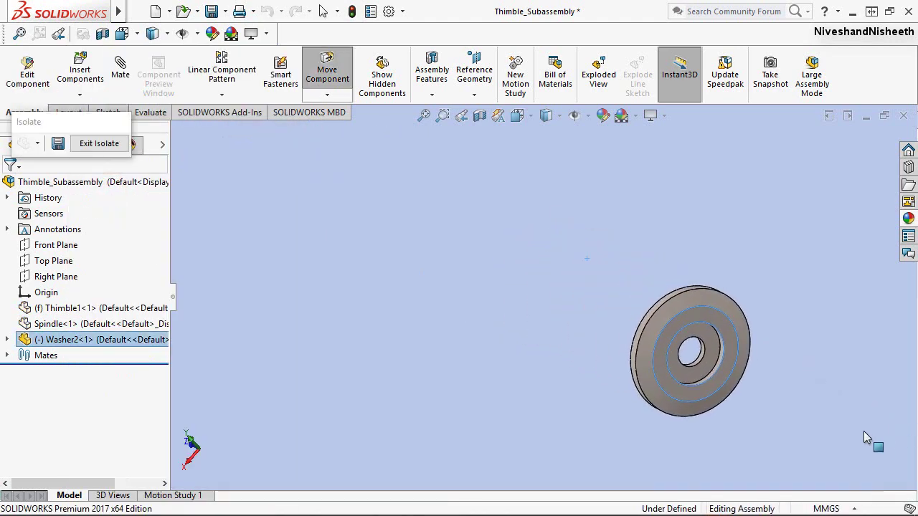
click(99, 143)
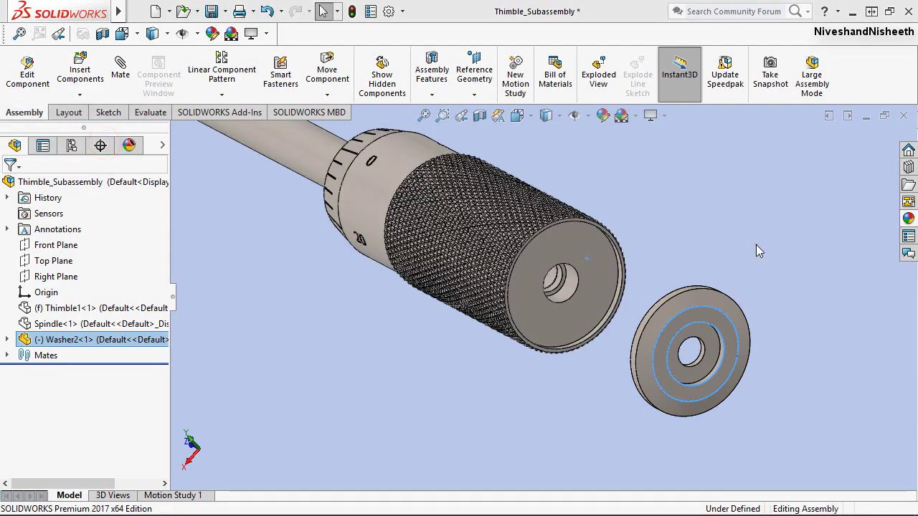
click(756, 244)
click(699, 207)
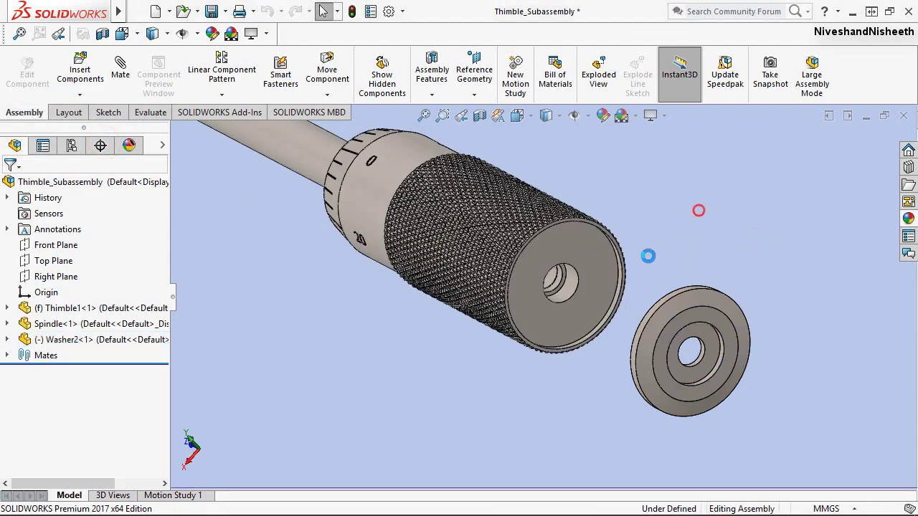
Mate the washer coincident with the thimble's end face, then zoom to fit in isometric
click(592, 279)
ctrl+click(651, 345)
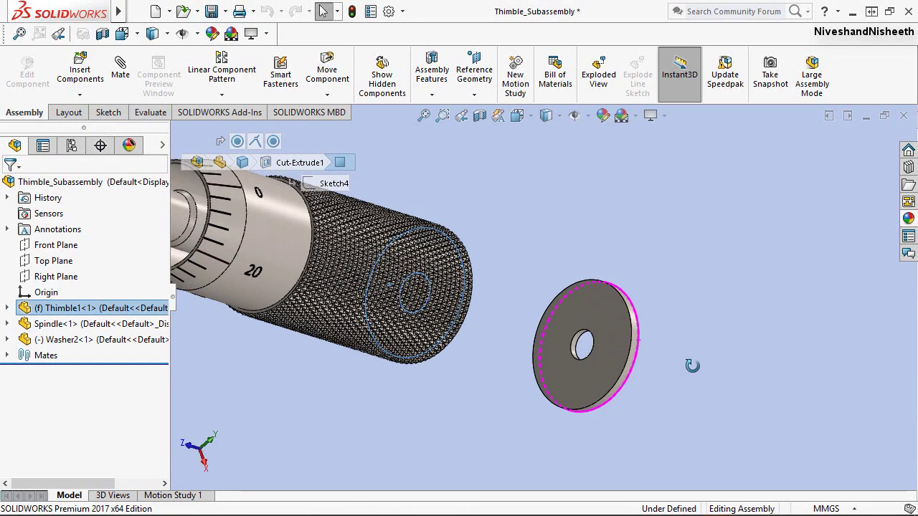
ctrl+click(605, 324)
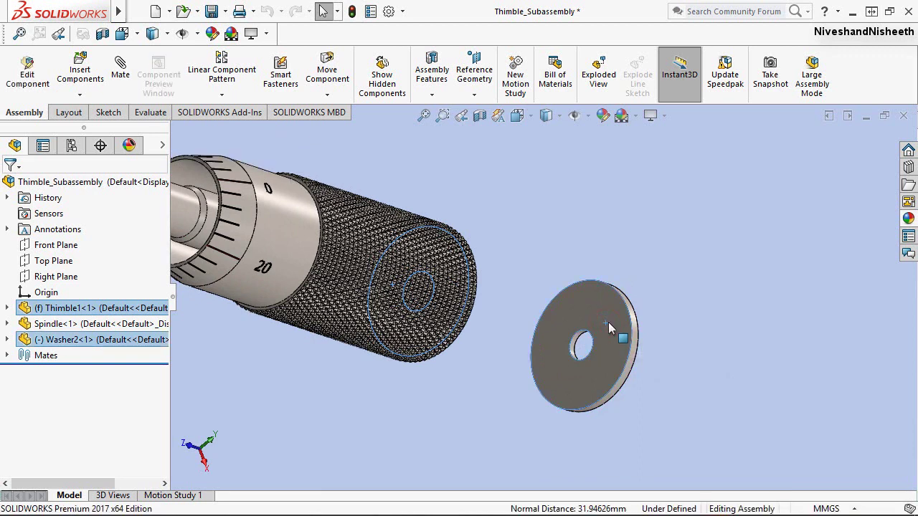
click(646, 311)
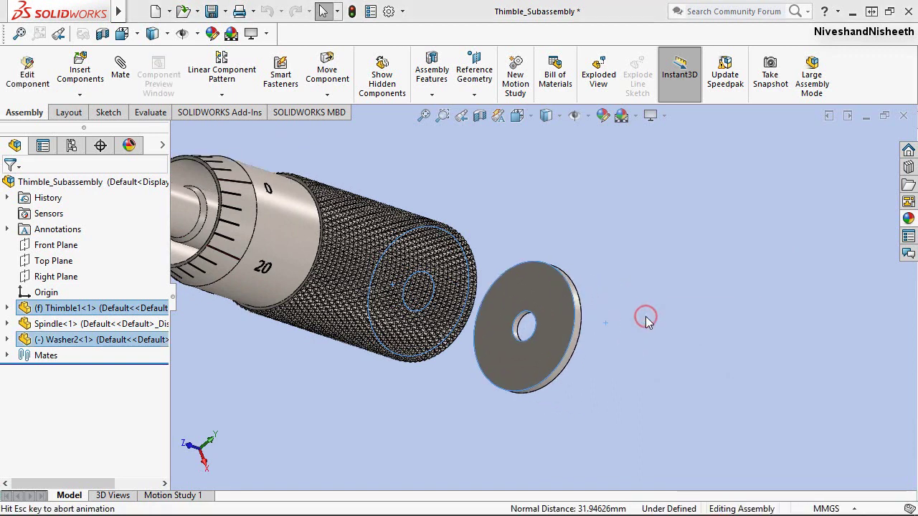
click(461, 116)
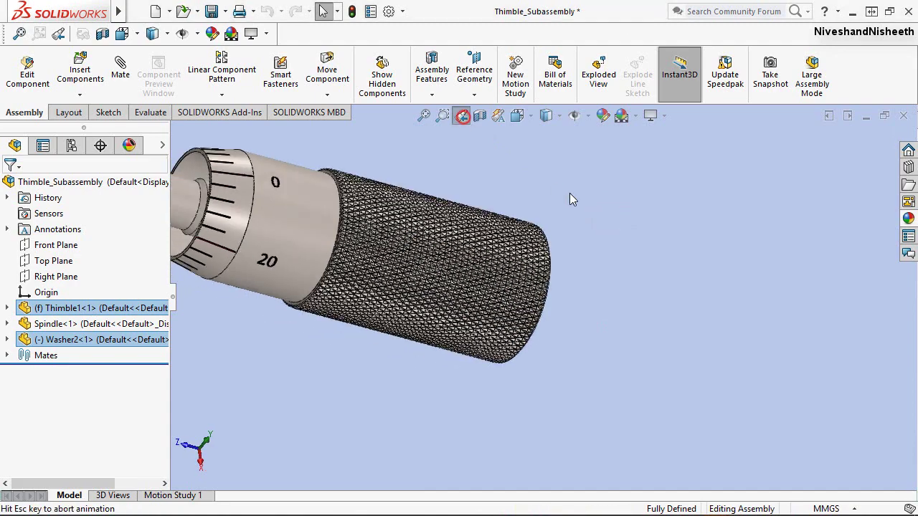
click(620, 312)
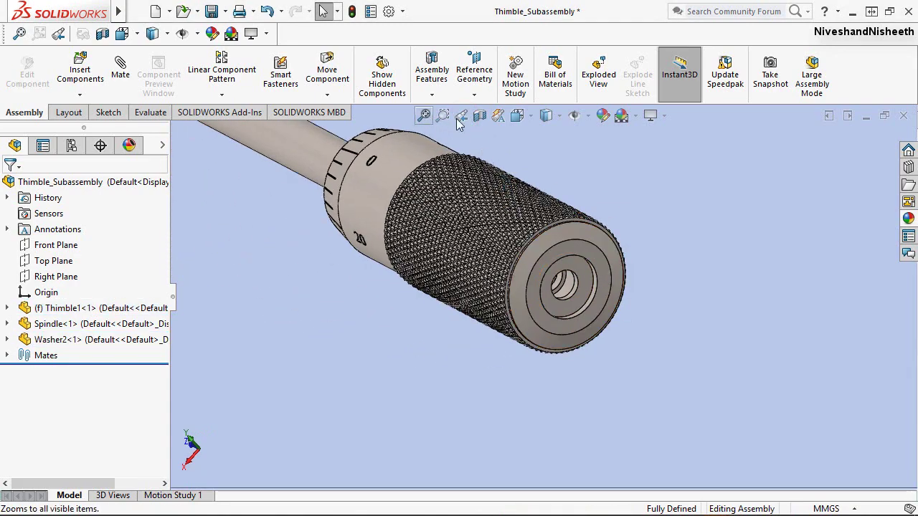
click(442, 115)
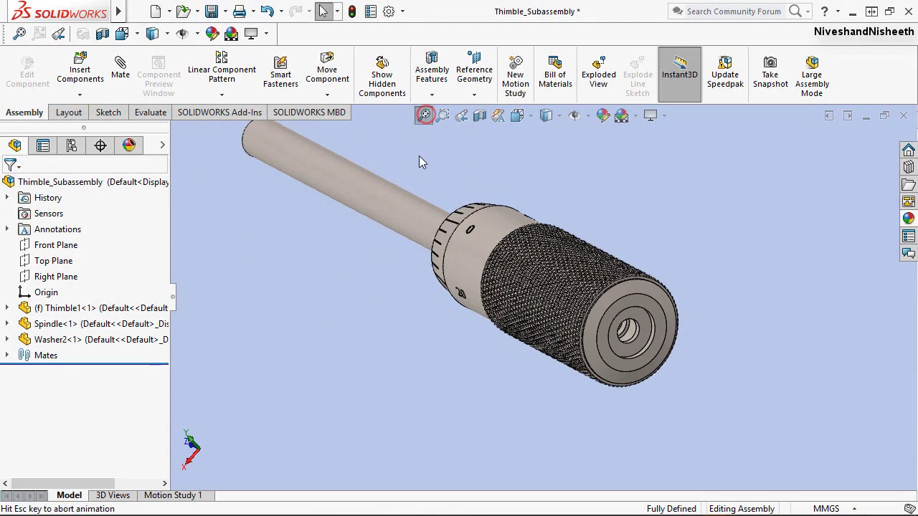
click(138, 34)
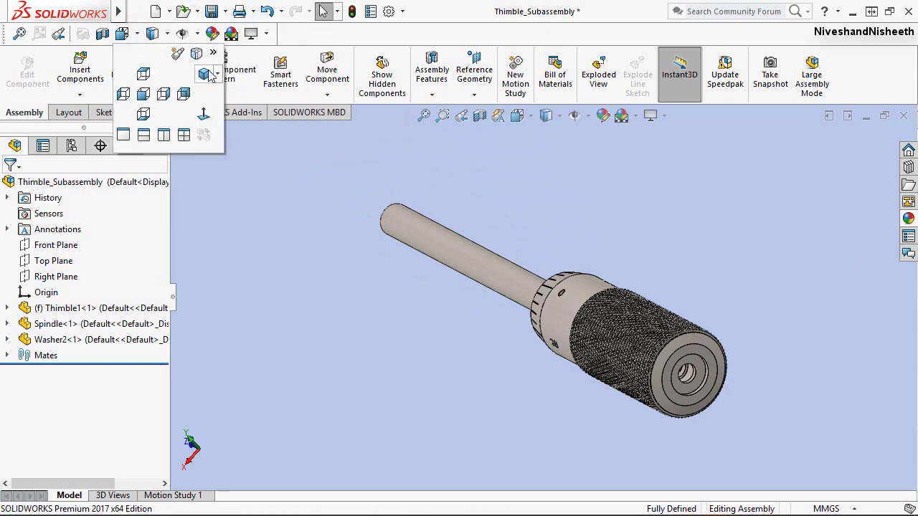
click(205, 74)
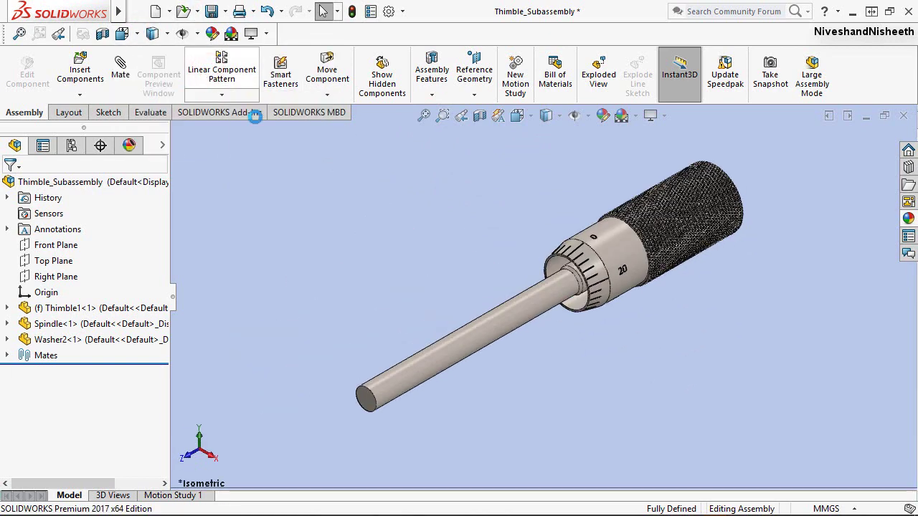
Browse to Screw1, turn it 90° about Y, and drop it right of the thimble
click(80, 72)
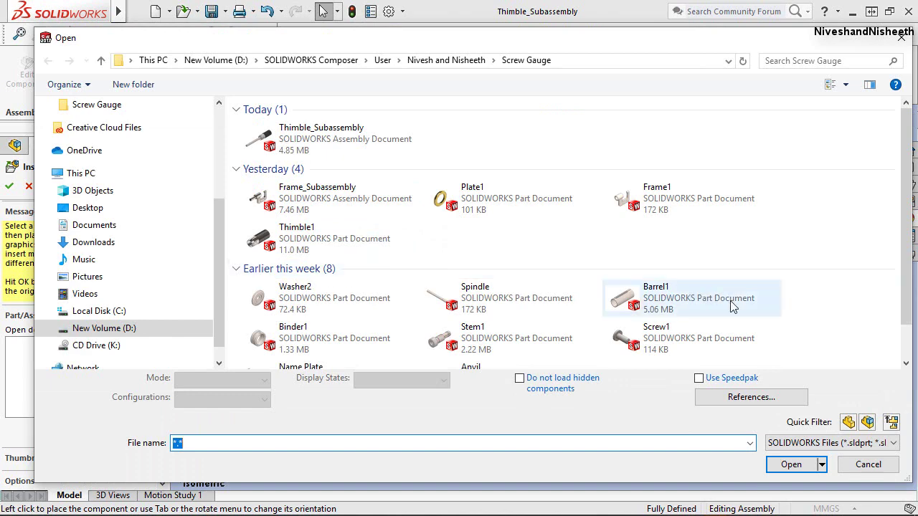
double_click(699, 339)
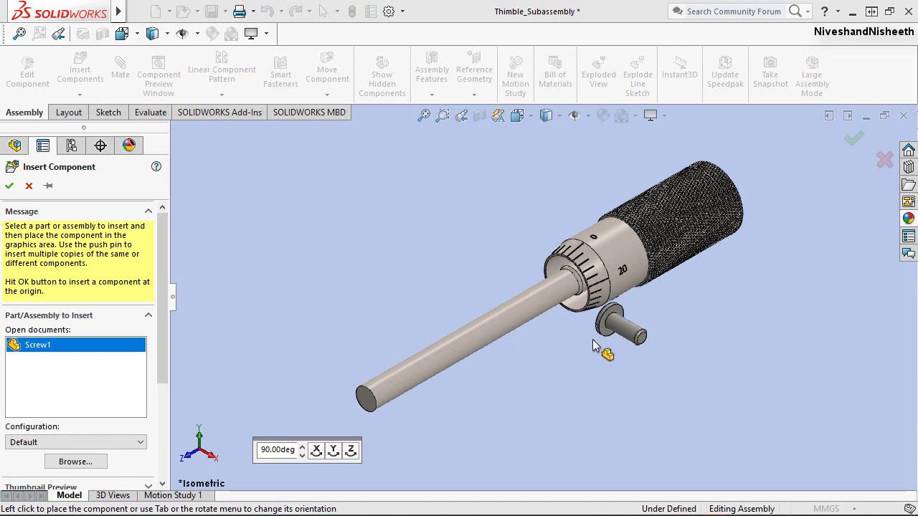
click(332, 455)
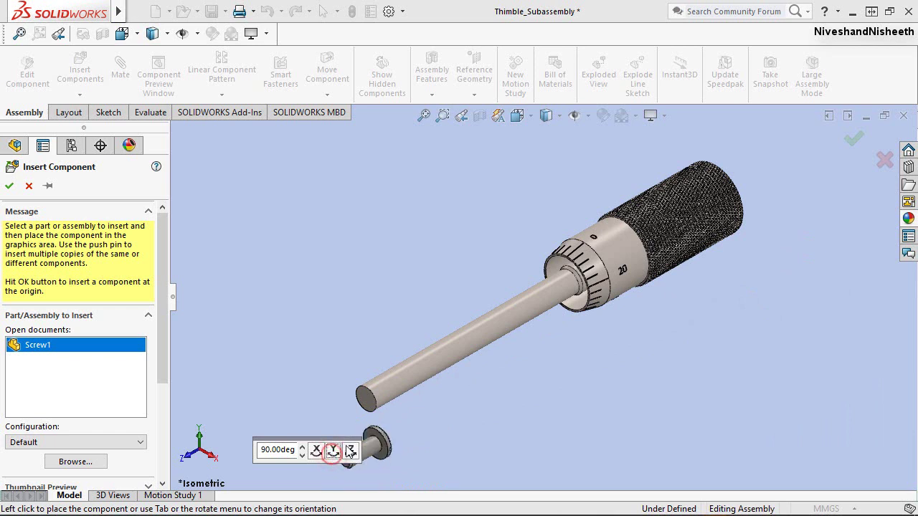
click(810, 180)
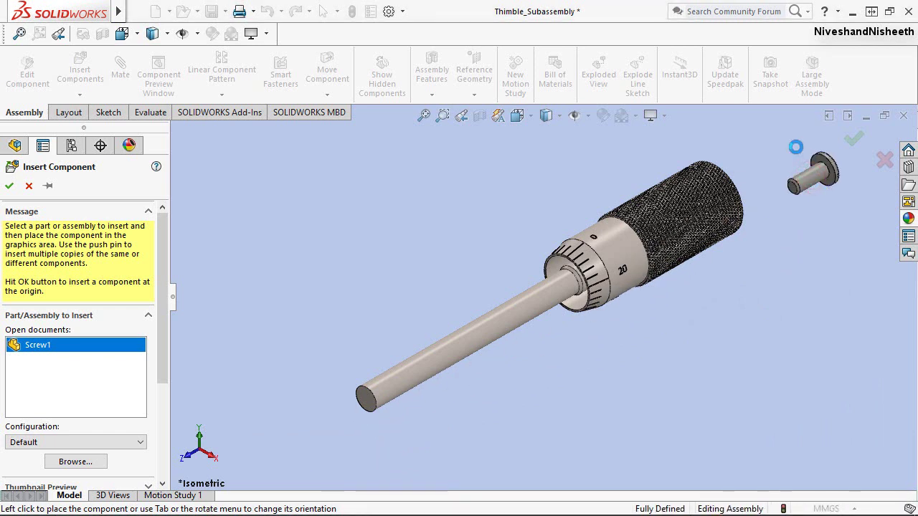
click(570, 147)
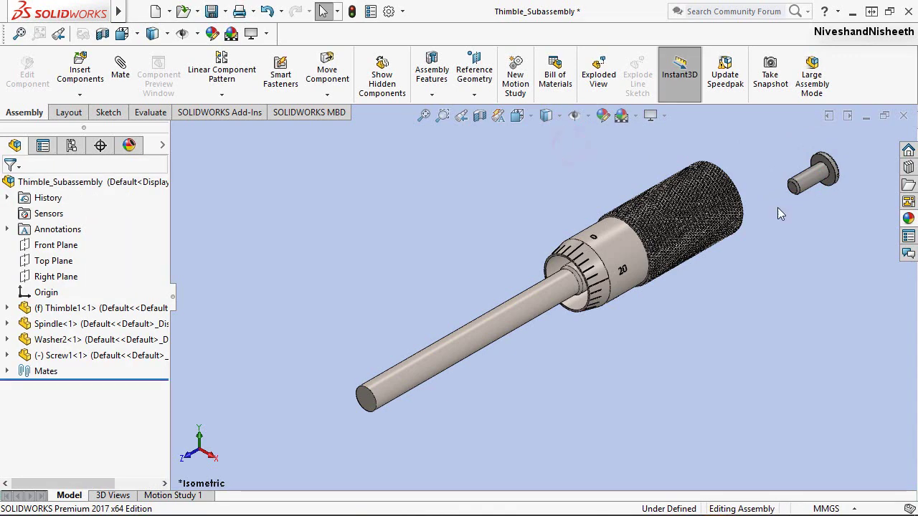
Mate Screw1's shank concentric with Washer2's hole
scroll(842, 140, down, 3)
scroll(770, 221, down, 2)
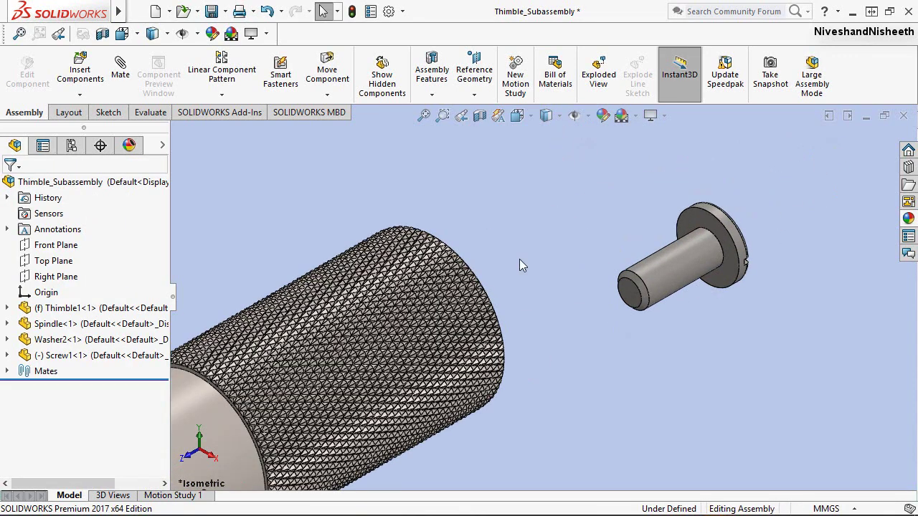
click(127, 66)
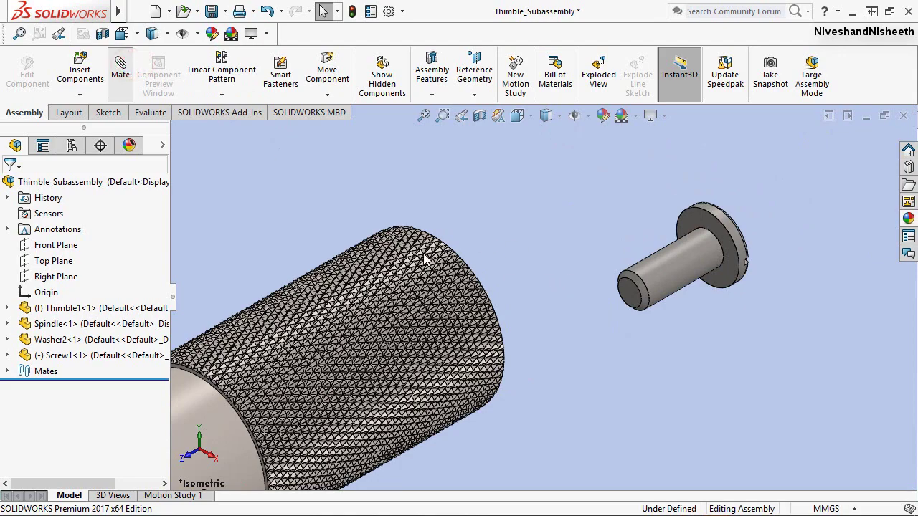
click(680, 281)
mouse_move(674, 282)
middle_down()
mouse_move(622, 329)
mouse_move(610, 409)
mouse_move(631, 399)
mouse_move(652, 264)
mouse_move(598, 182)
middle_up()
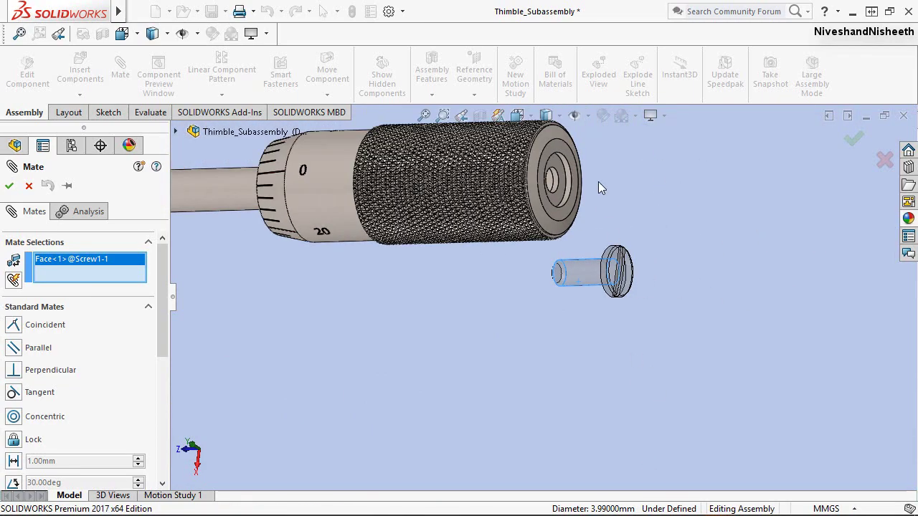
scroll(548, 260, down, 2)
scroll(542, 326, down, 2)
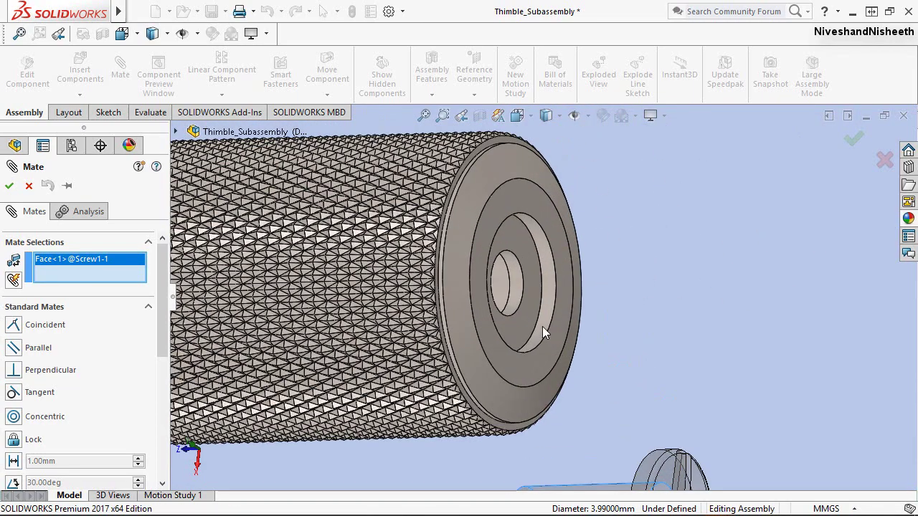
click(512, 283)
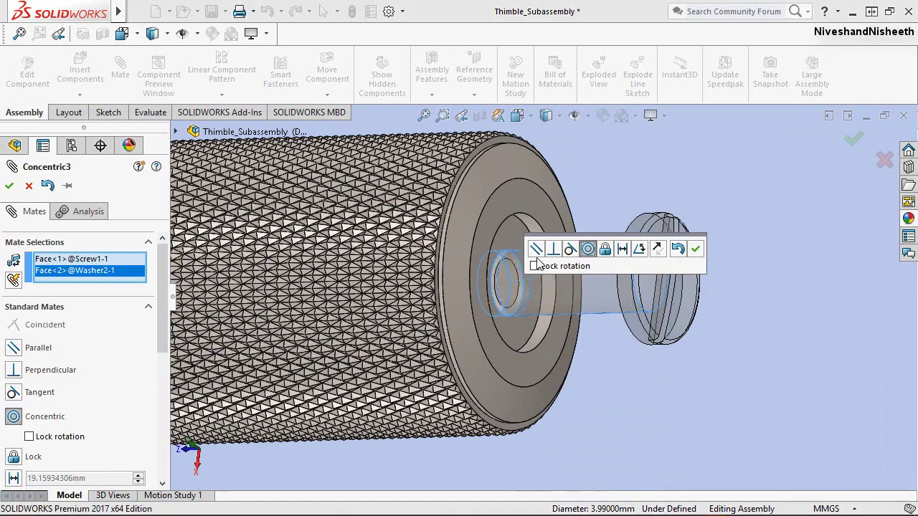
click(695, 249)
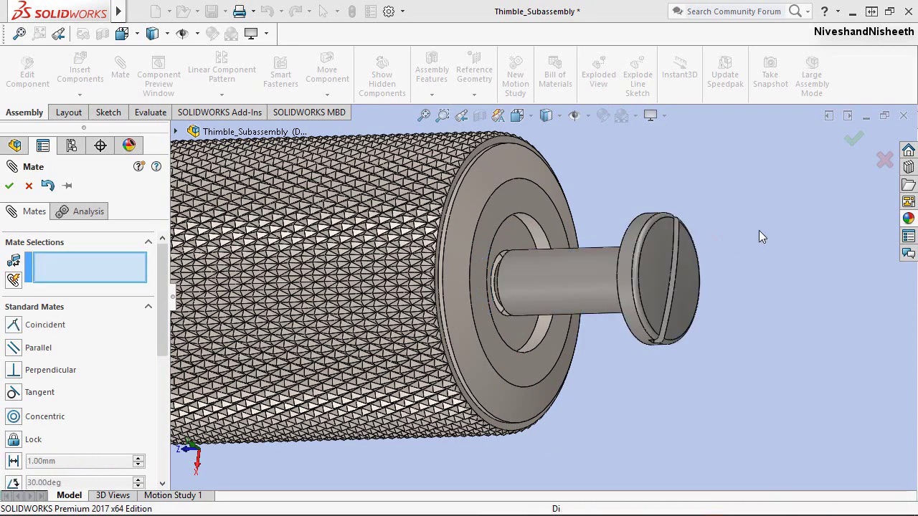
key(Escape)
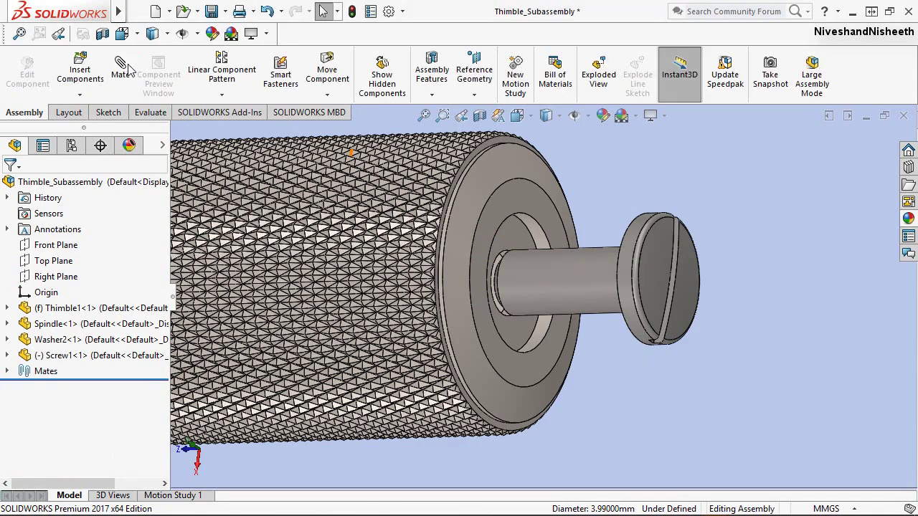
Add a coincident mate seating the screw's face against the washer face
key(m)
click(510, 242)
middle_drag(588, 263, 629, 265)
click(637, 233)
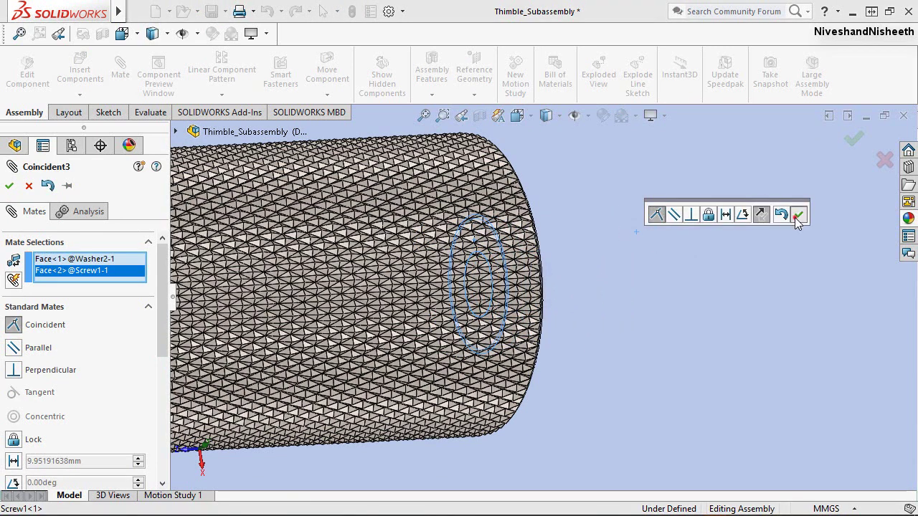
click(797, 214)
Turn on RealView Graphics for realistic glossy shading of the thimble subassembly
right_click(606, 185)
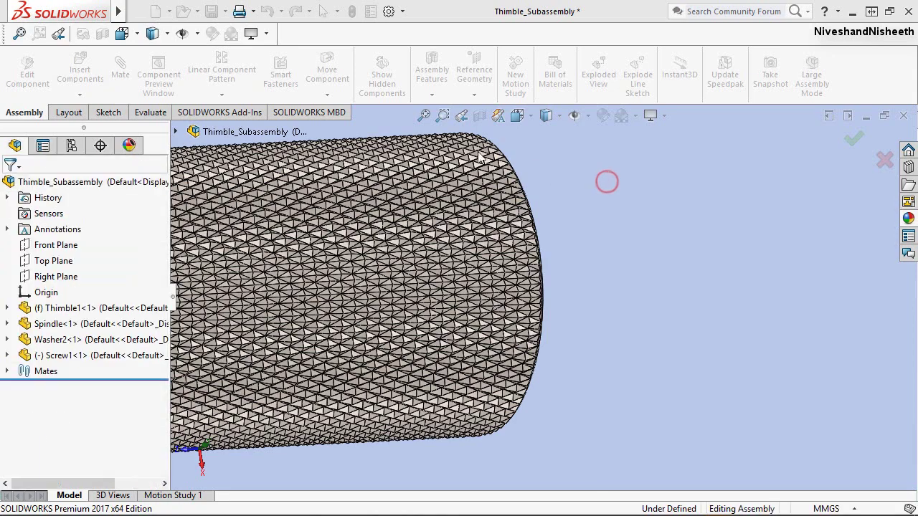
click(463, 117)
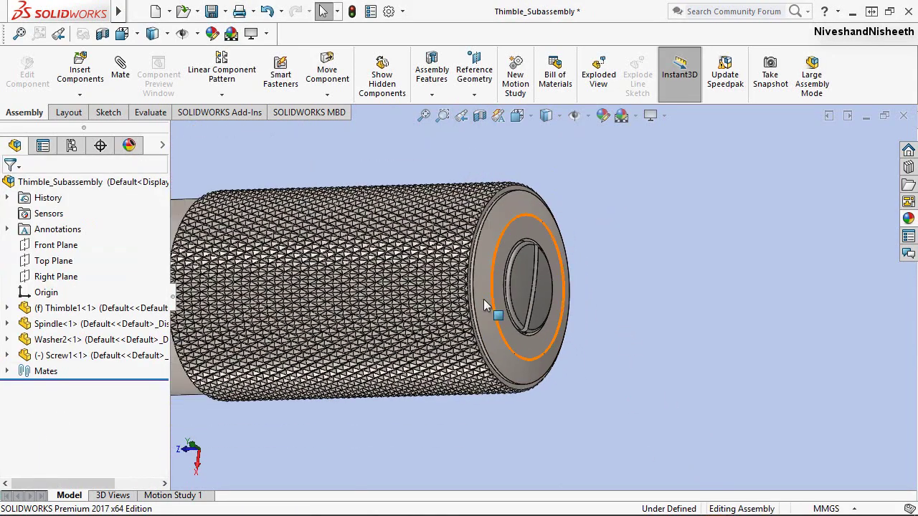
middle_drag(484, 299, 515, 187)
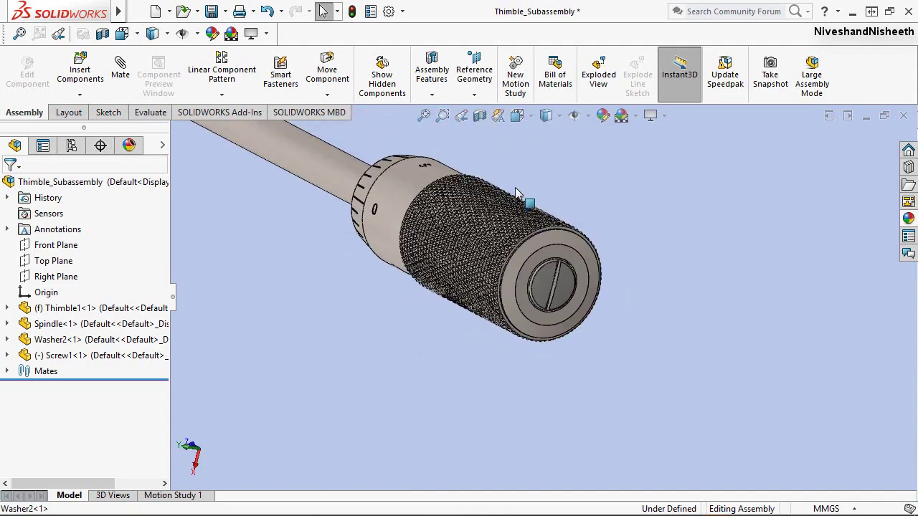
scroll(518, 207, down, 1)
scroll(522, 226, down, 4)
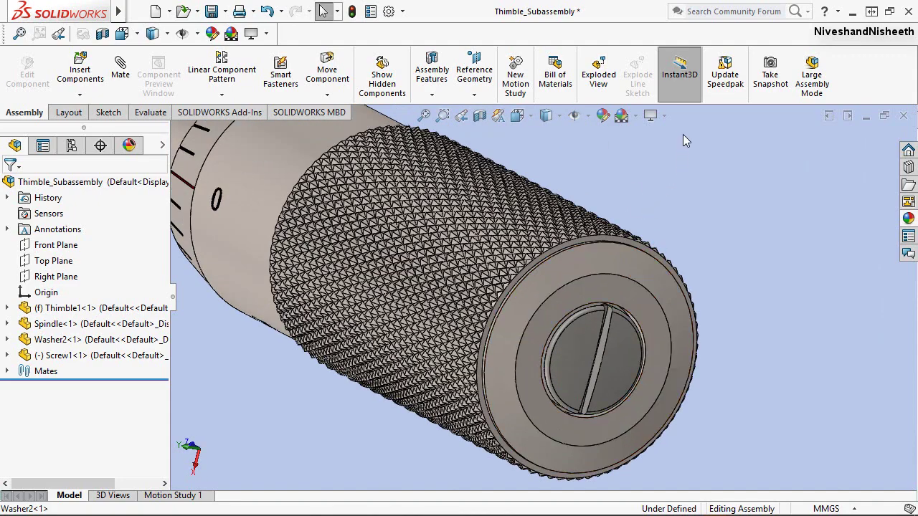
click(664, 117)
click(661, 134)
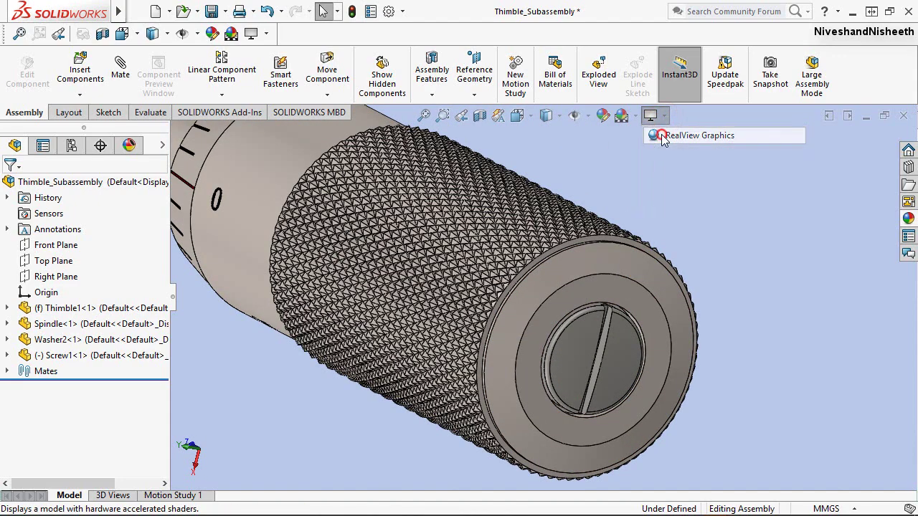
Rotate Screw1 so its slotted end lies horizontal
click(609, 357)
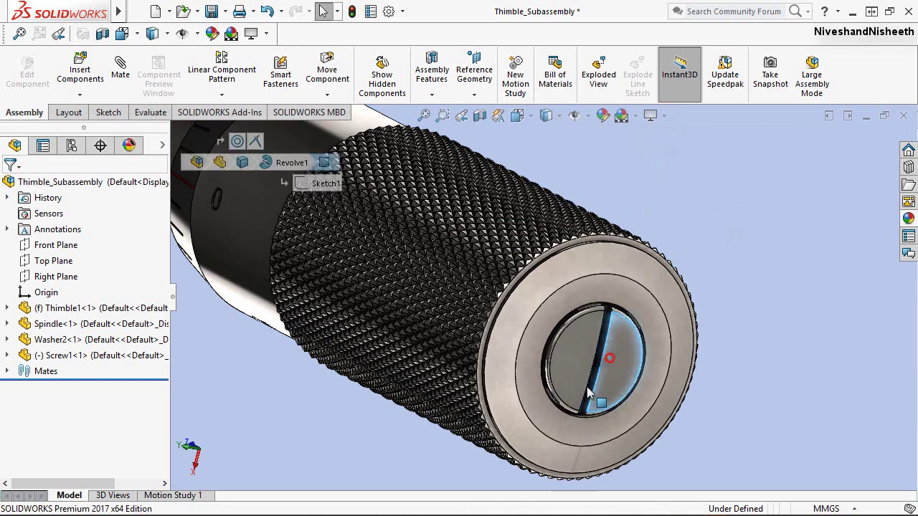
drag(552, 358, 573, 368)
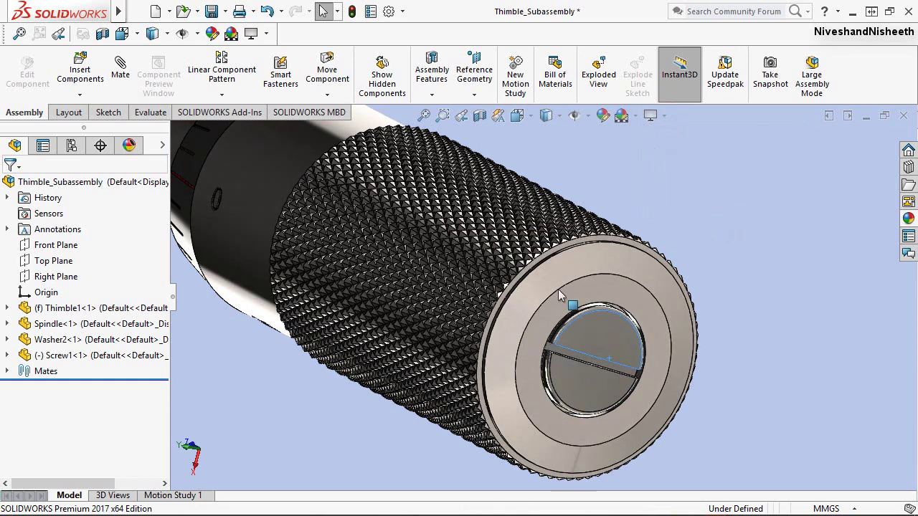
click(640, 158)
middle_drag(639, 158, 502, 337)
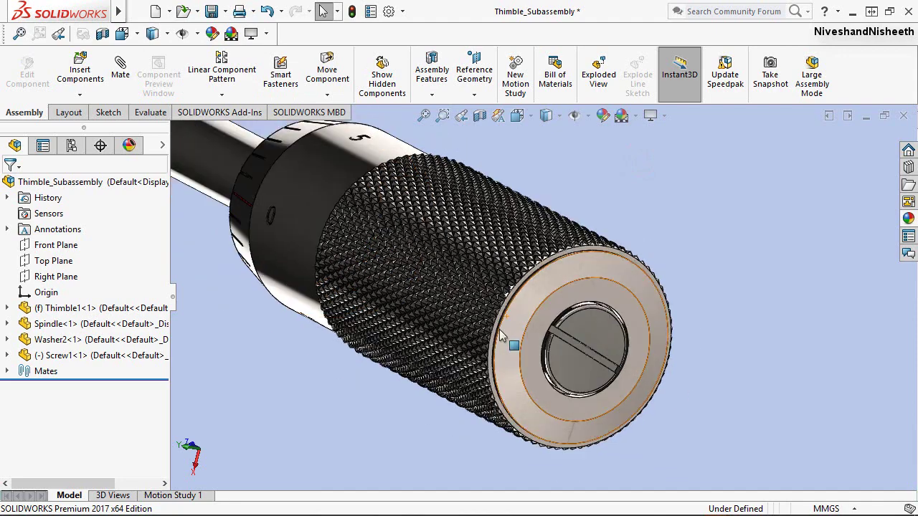
scroll(502, 337, up, 5)
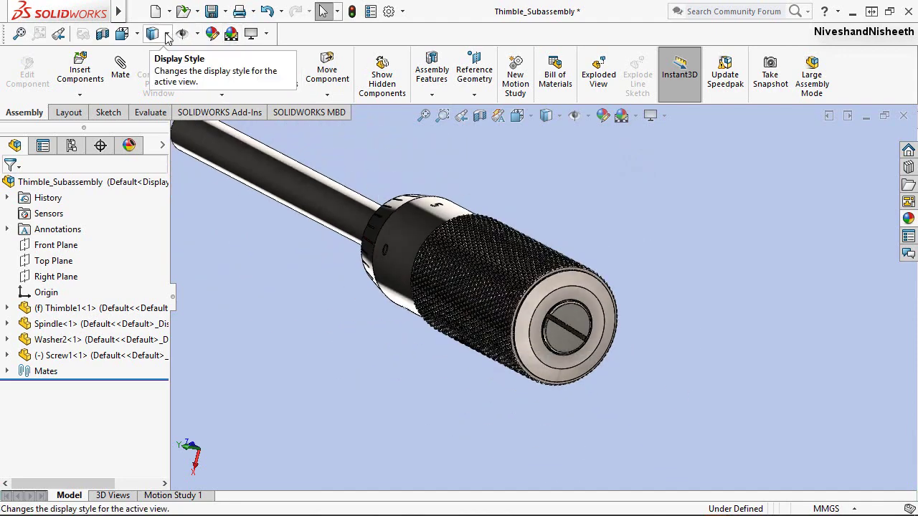
Set the isometric view, rebuild and save Thimble_Subassembly, then close it
click(139, 35)
click(204, 75)
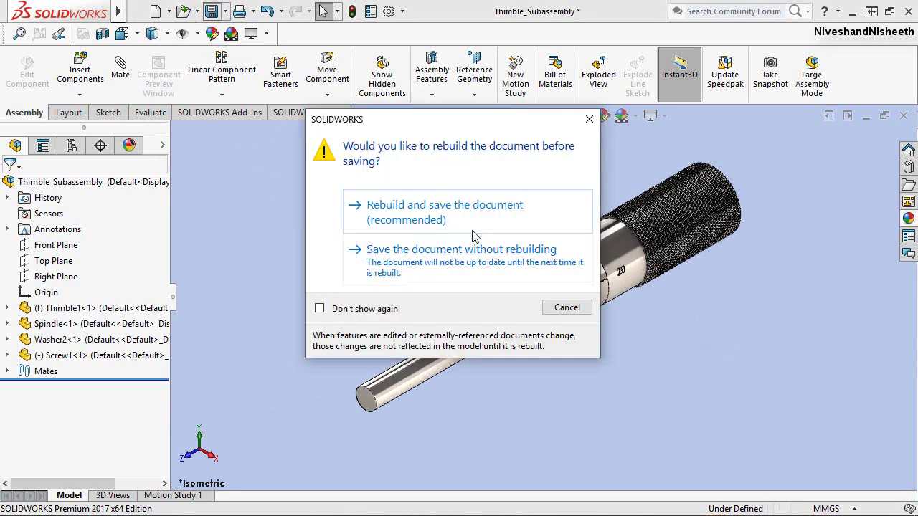
click(463, 216)
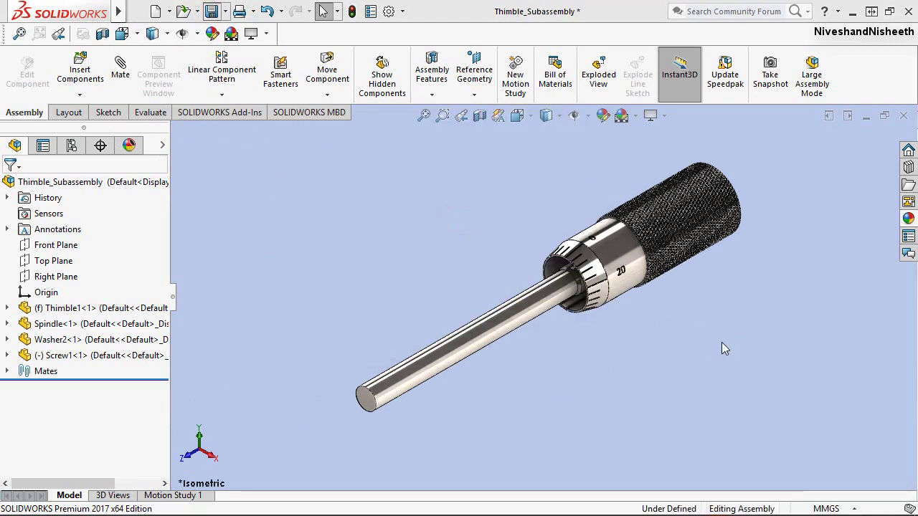
click(657, 254)
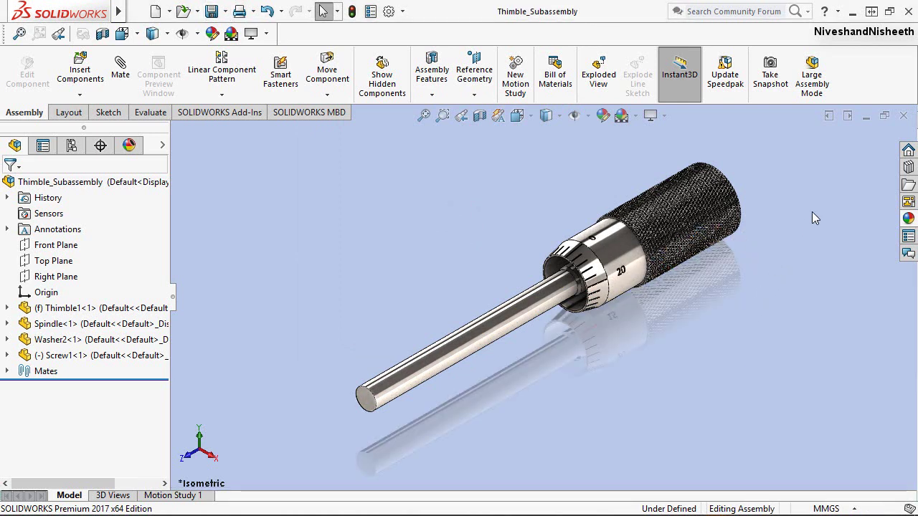
click(900, 116)
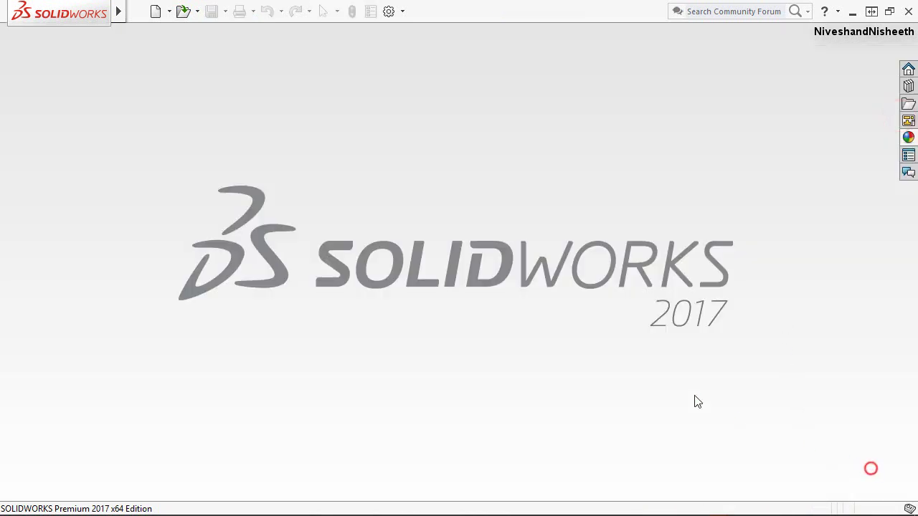
Create a new assembly and choose Frame_Subassembly as its first component
click(158, 12)
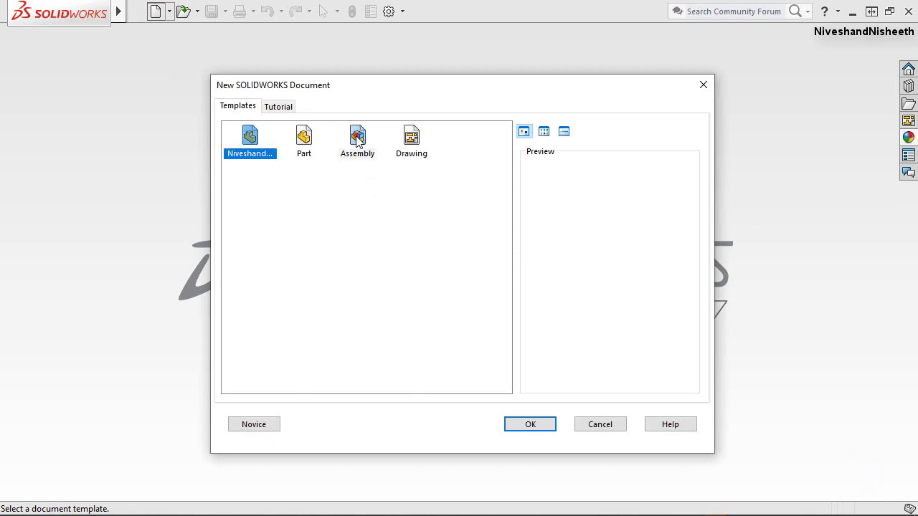
double_click(359, 144)
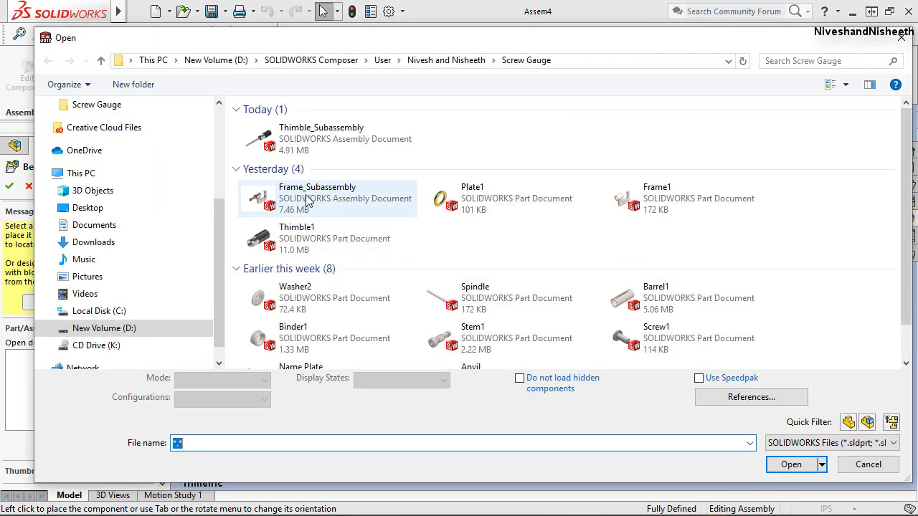
click(304, 193)
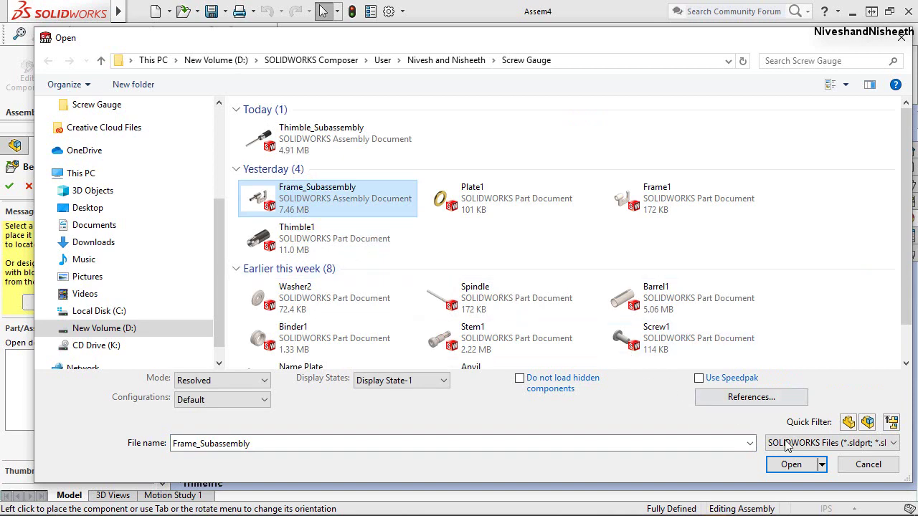
click(792, 465)
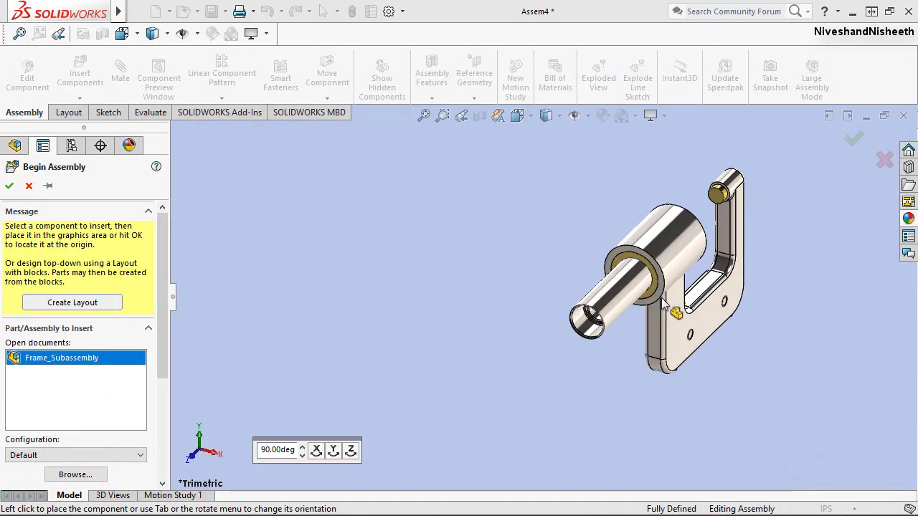
Place Frame_Subassembly at the assembly origin in isometric view, hiding origins afterwards
click(587, 116)
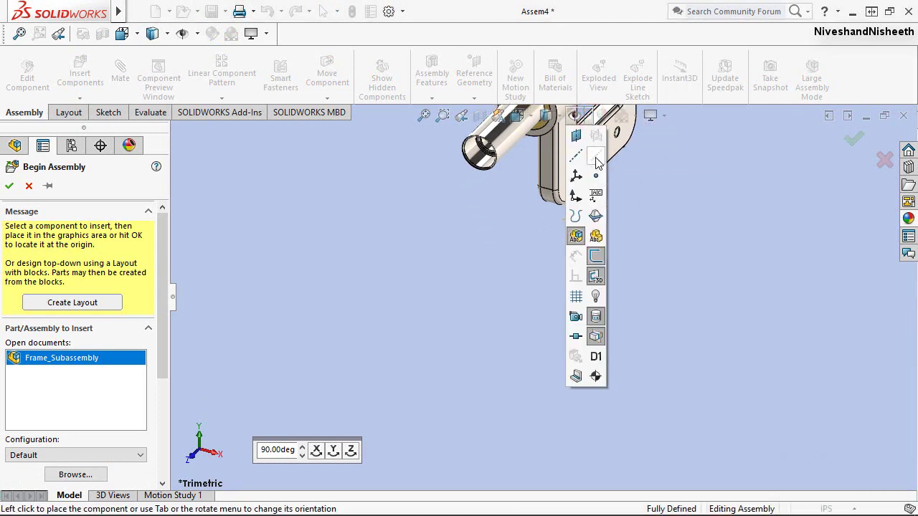
click(578, 197)
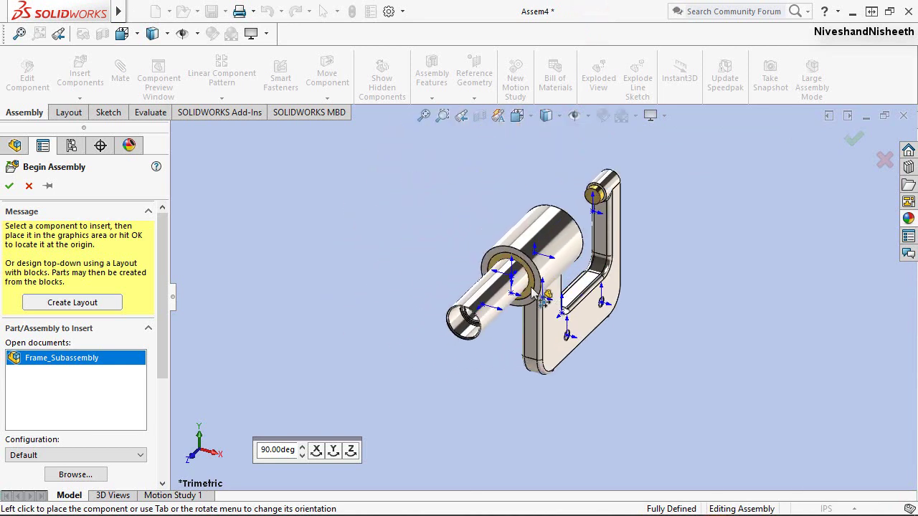
click(532, 291)
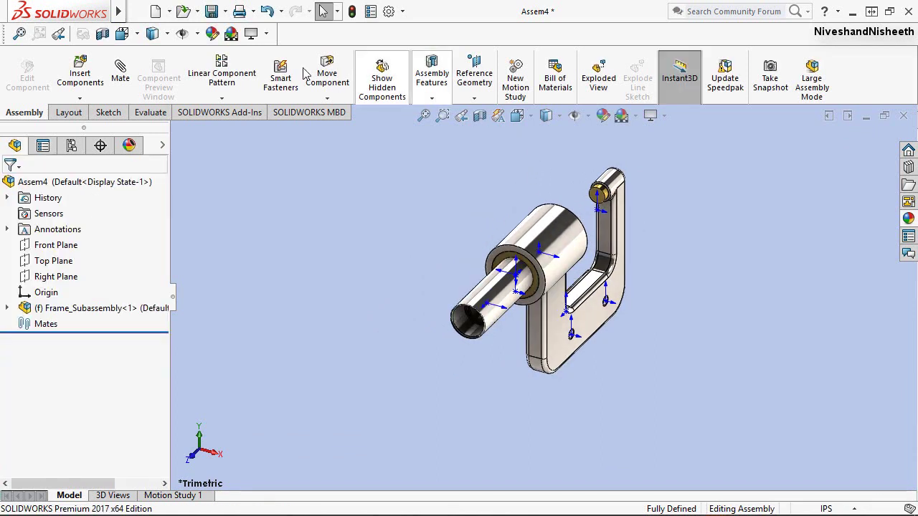
click(138, 34)
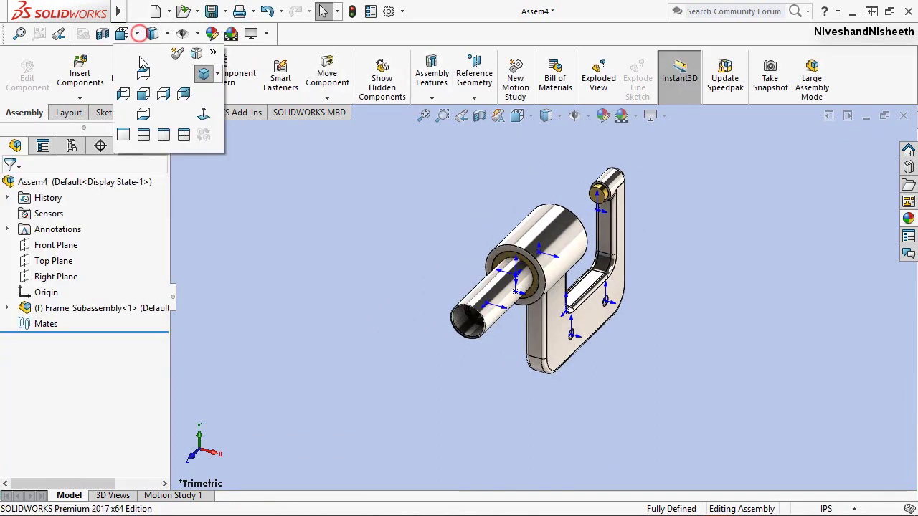
click(204, 76)
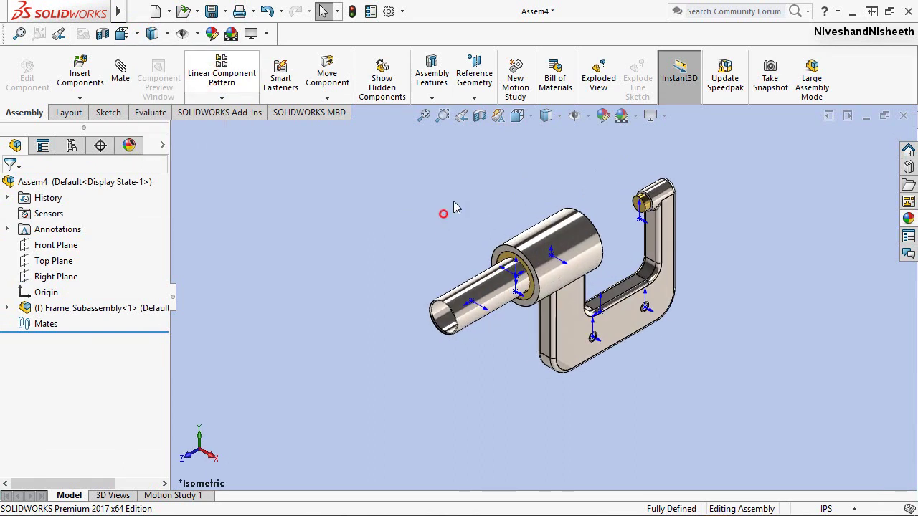
click(588, 116)
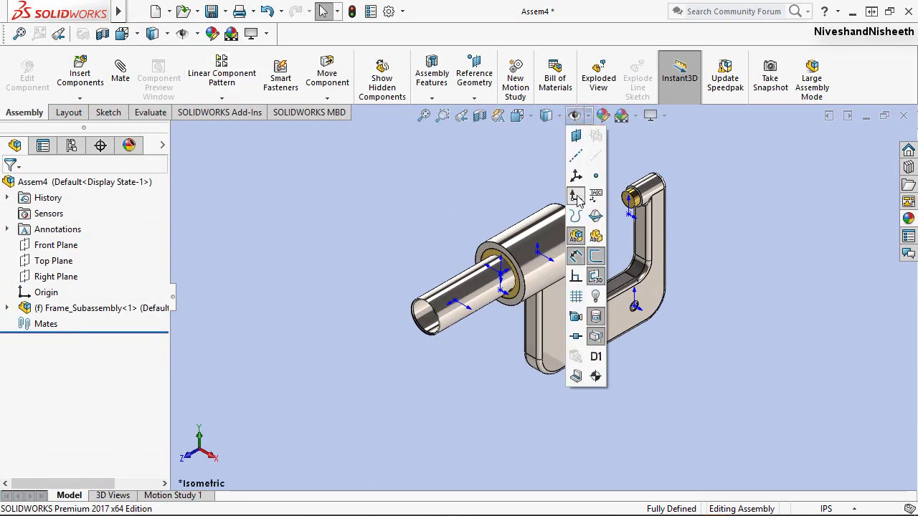
click(491, 172)
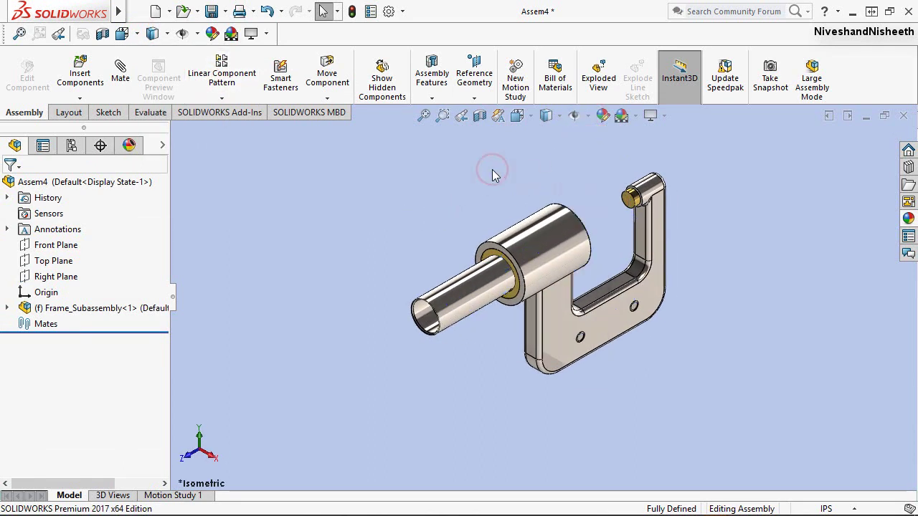
Check the frame from the left and other standard views, showing its plaque
click(517, 115)
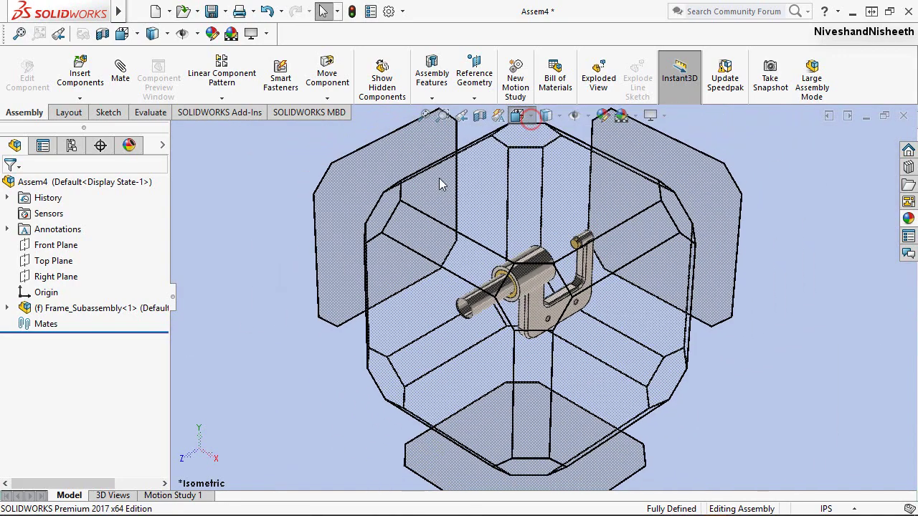
click(436, 246)
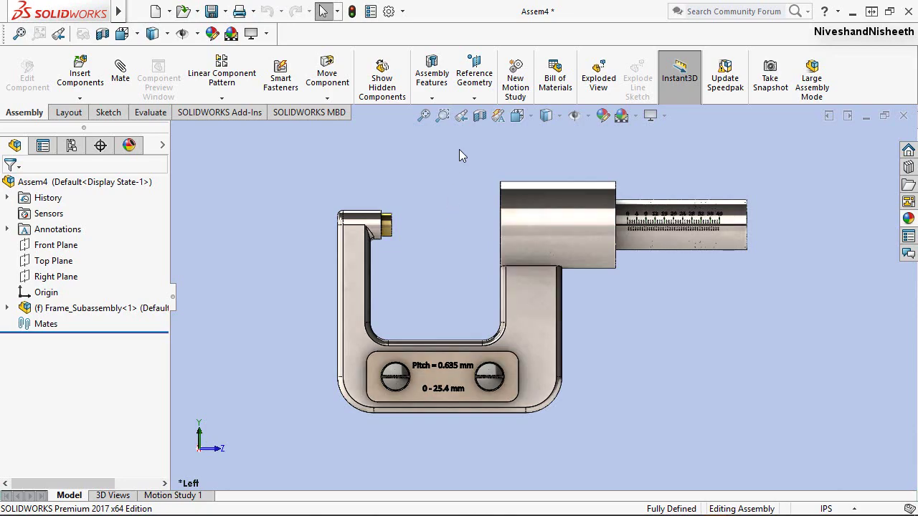
click(462, 116)
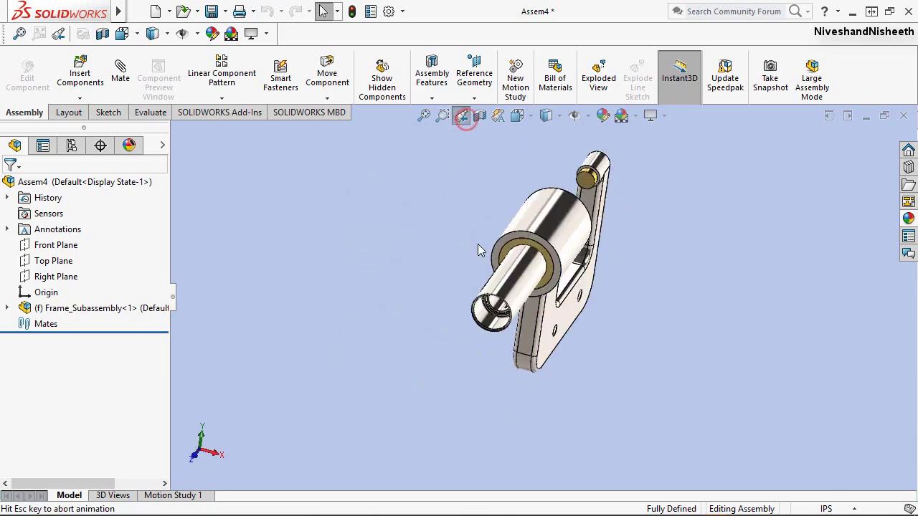
click(533, 122)
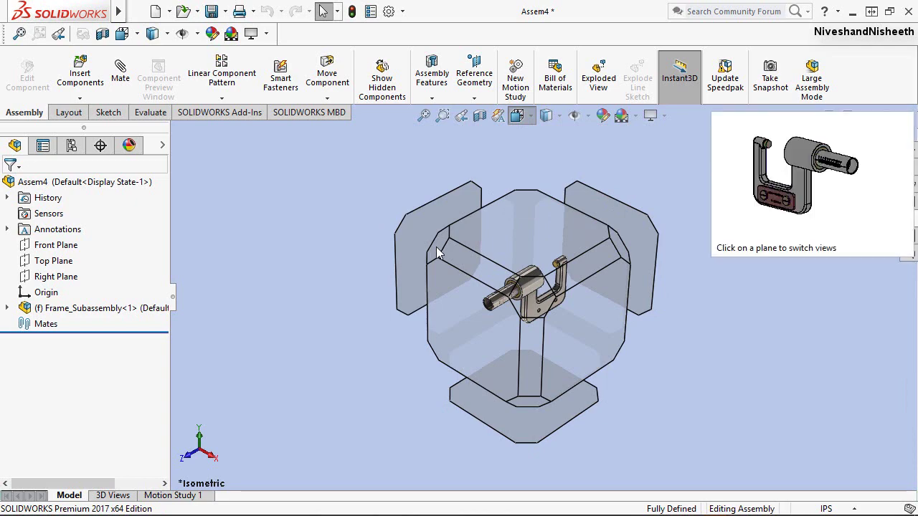
click(436, 246)
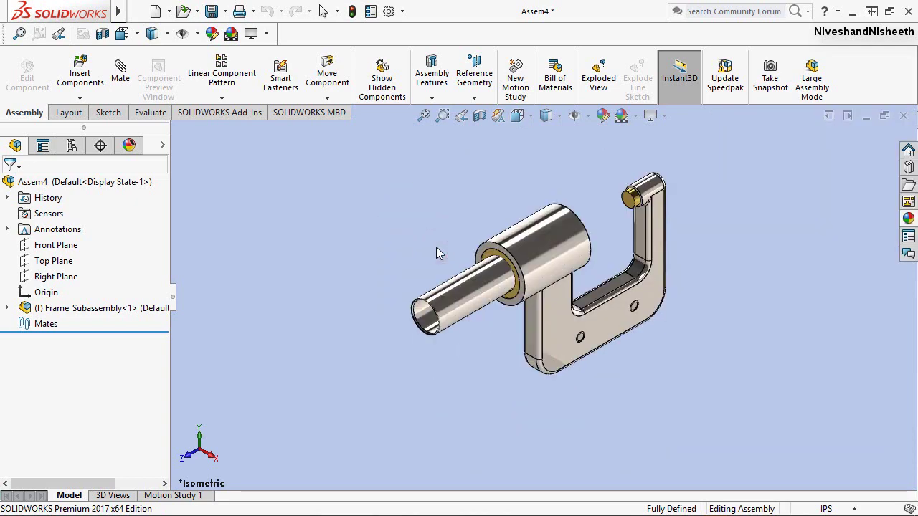
middle_drag(495, 252, 522, 252)
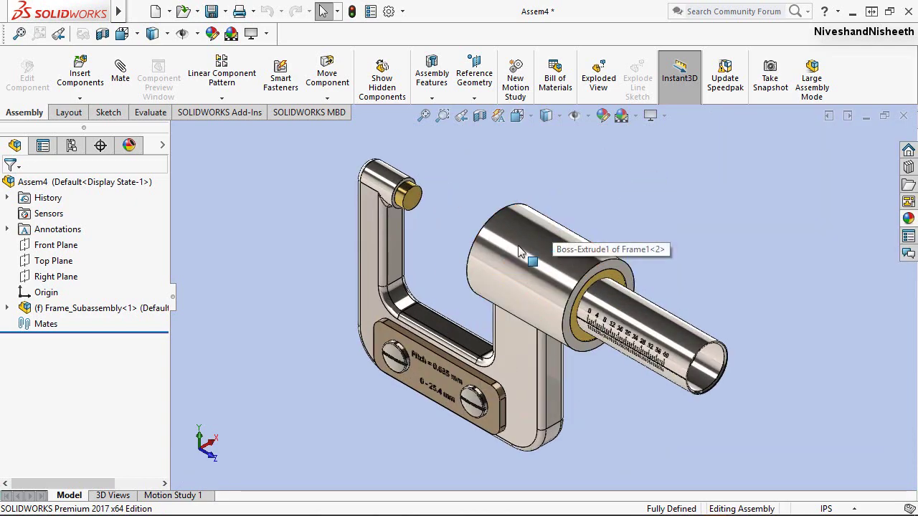
Save the assembly as 'Screw Gauge' in the Screw Gauge folder
click(210, 17)
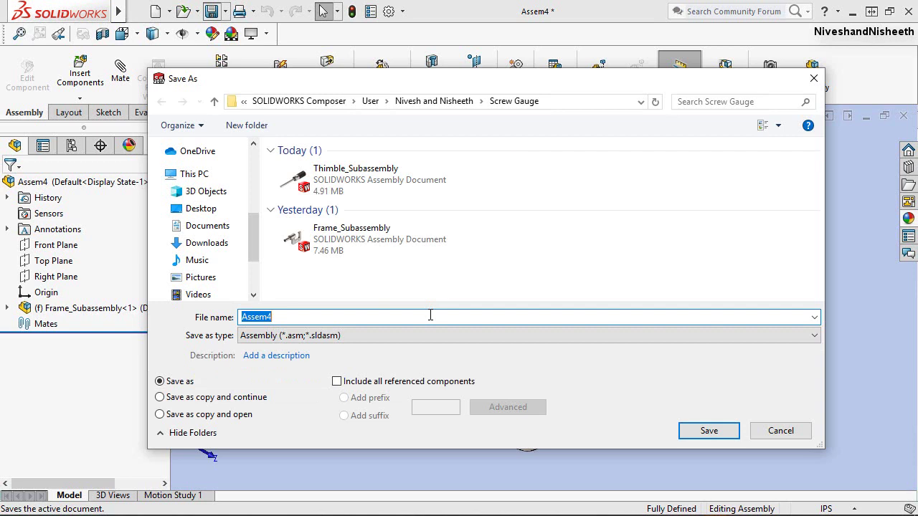
text(Screw)
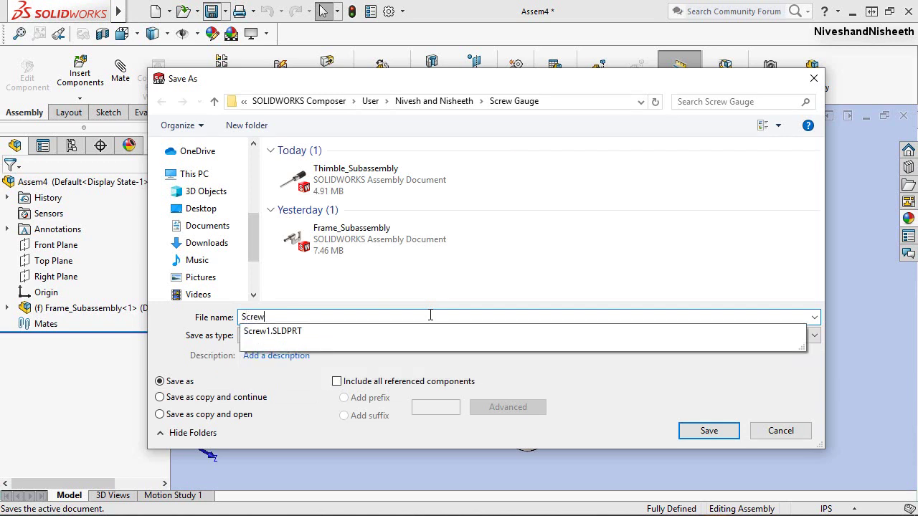
text( Gauge)
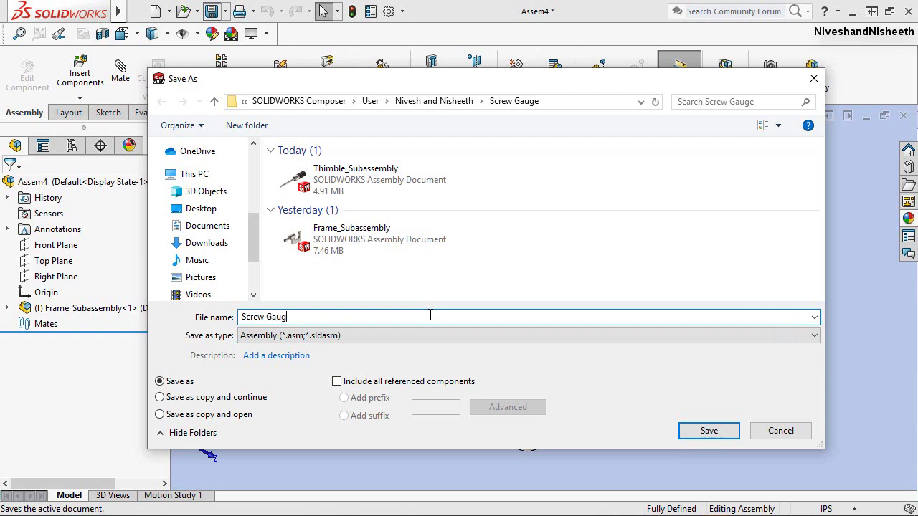
click(699, 432)
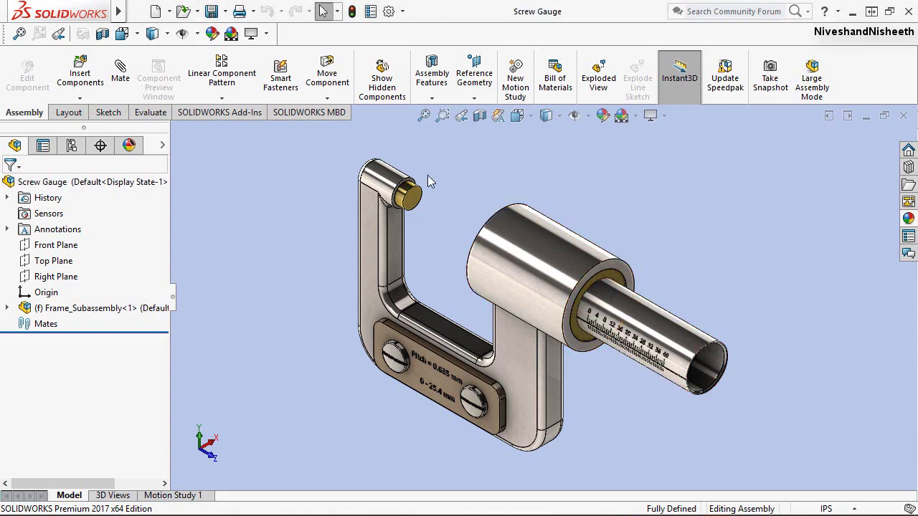
Insert Thimble_Subassembly, turned 90° about Y twice, to the right of the frame
click(81, 75)
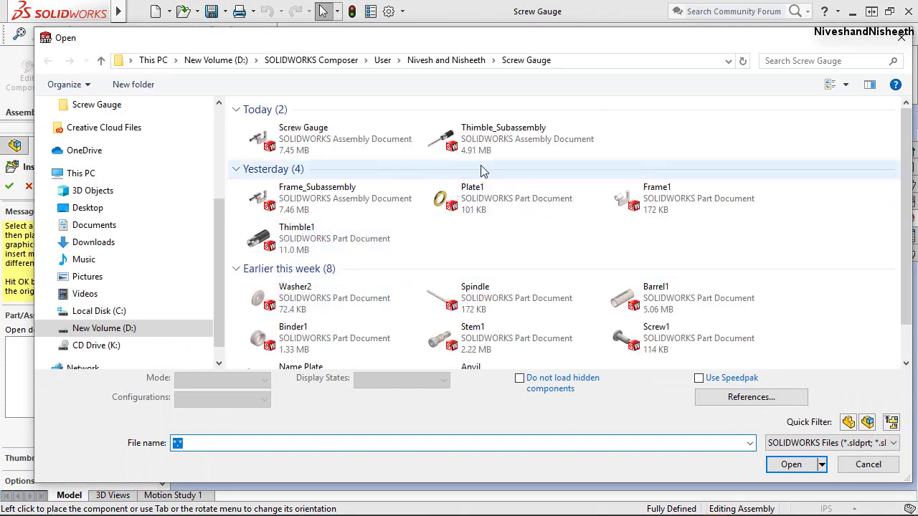
click(501, 138)
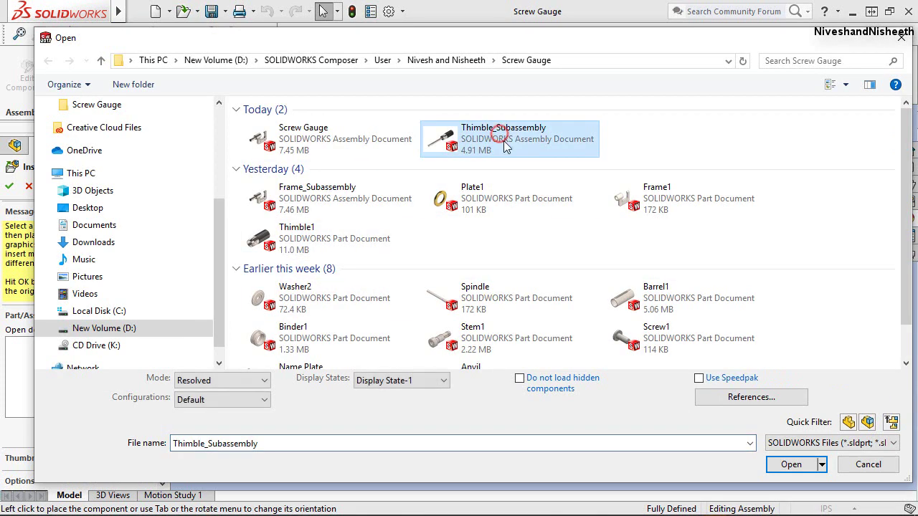
click(792, 464)
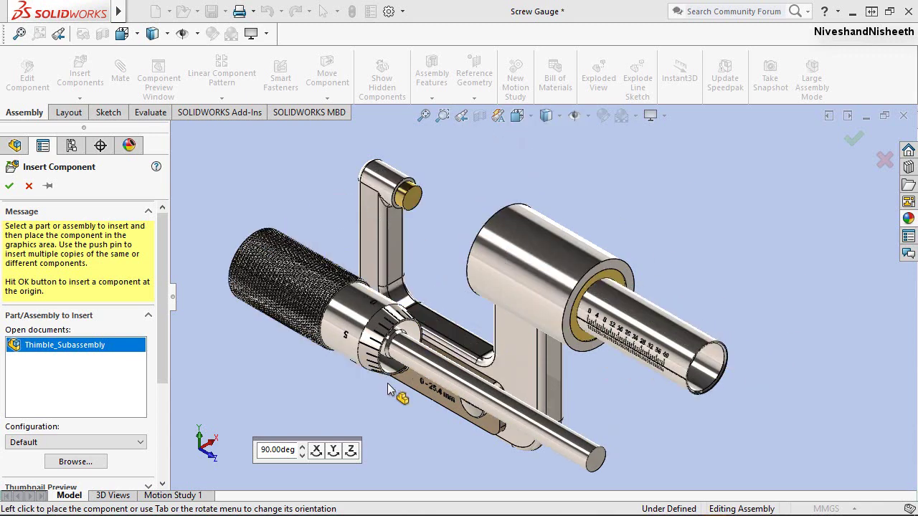
click(333, 452)
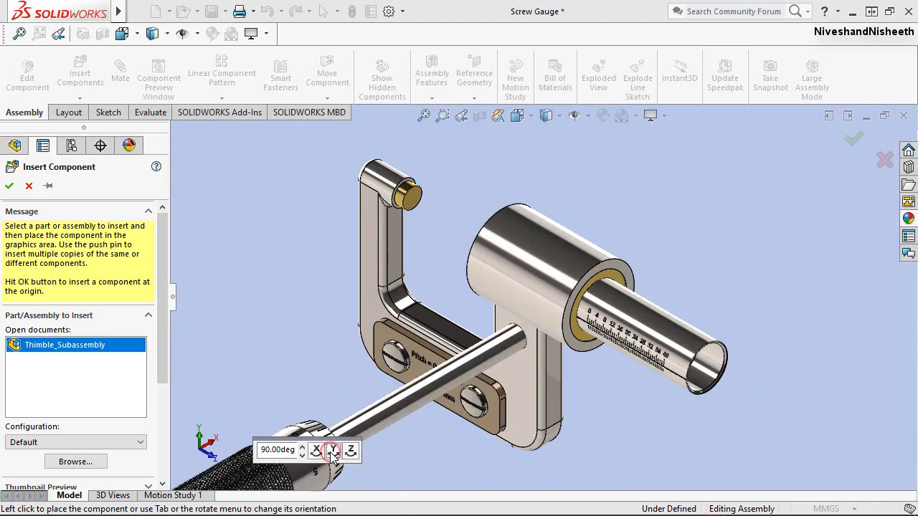
click(334, 452)
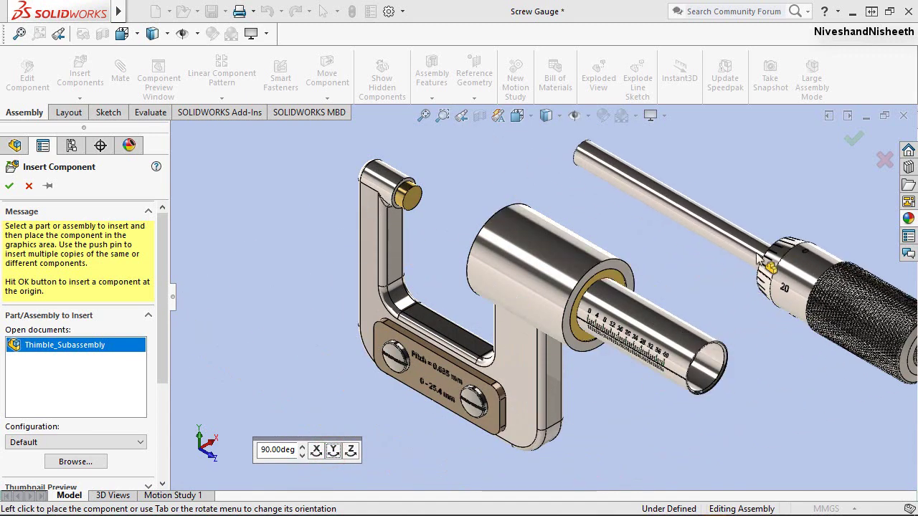
click(742, 266)
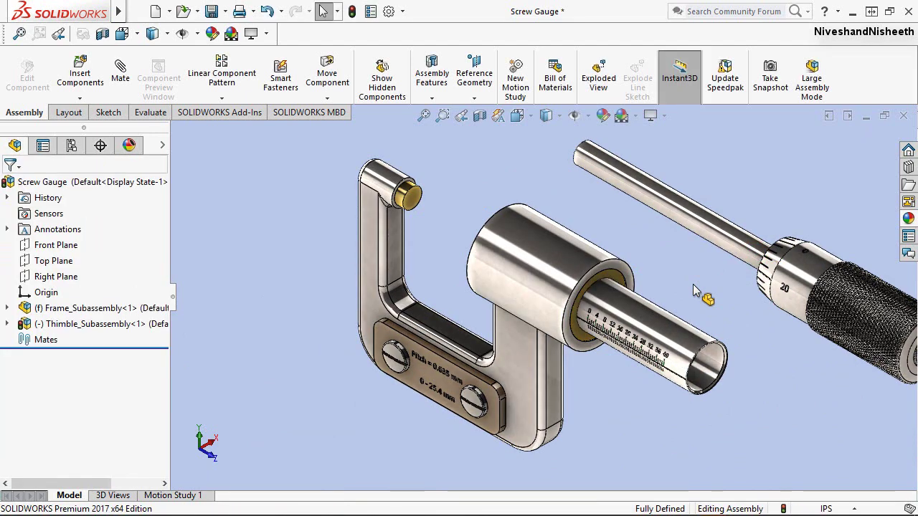
Zoom to fit the whole assembly and save it
click(424, 116)
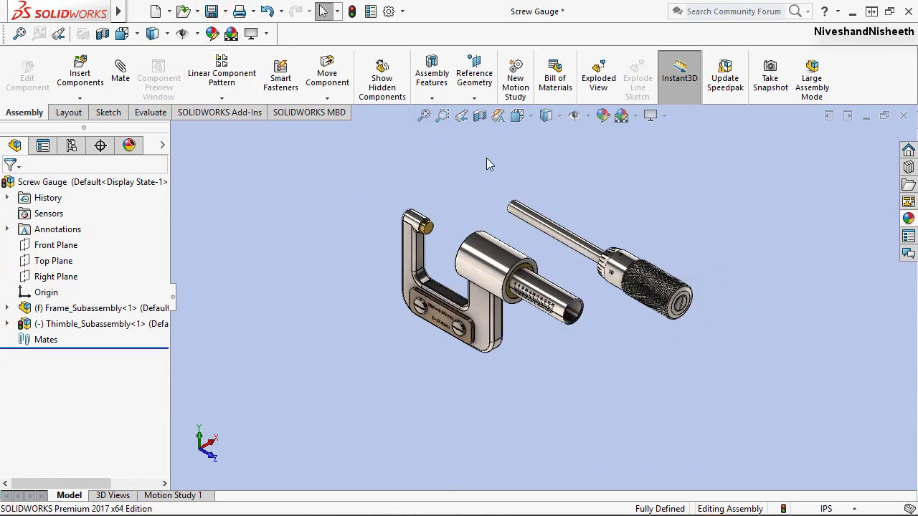
click(425, 115)
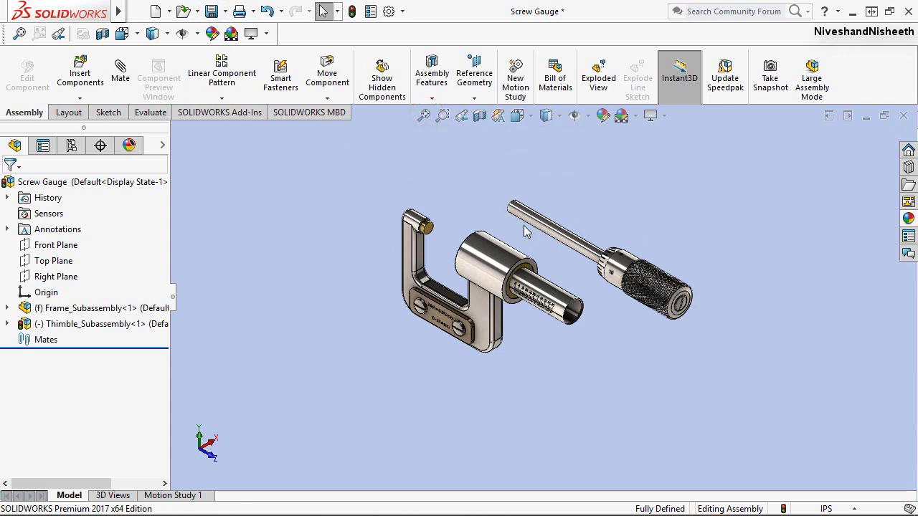
scroll(512, 226, up, 3)
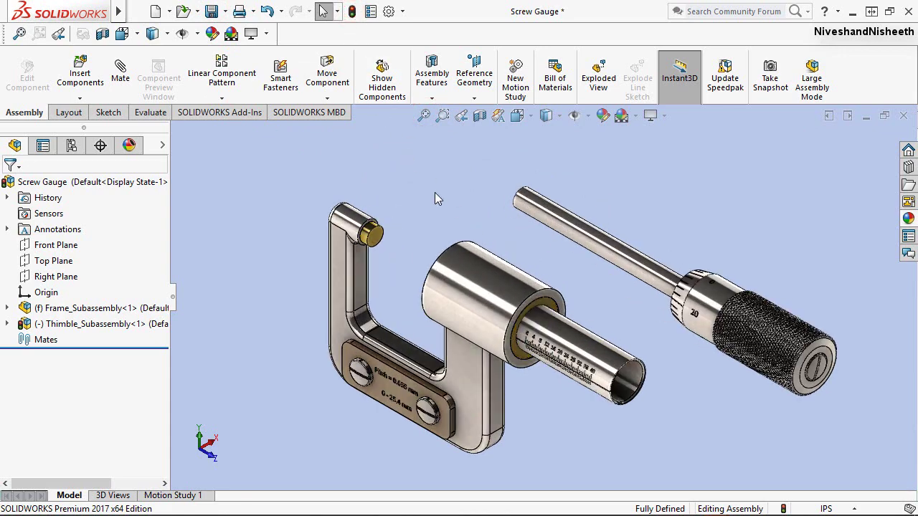
key(ctrl+s)
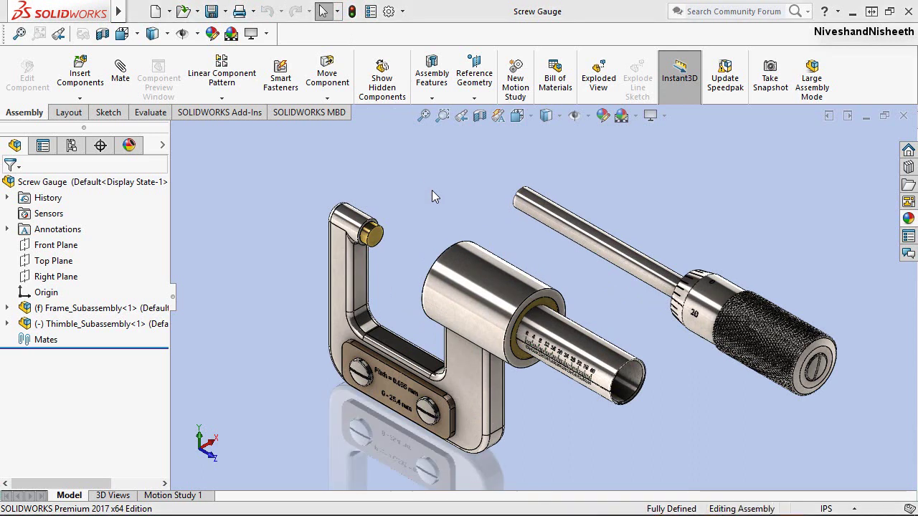
Set document units to MMGS with .12345 length and angle decimals
click(843, 508)
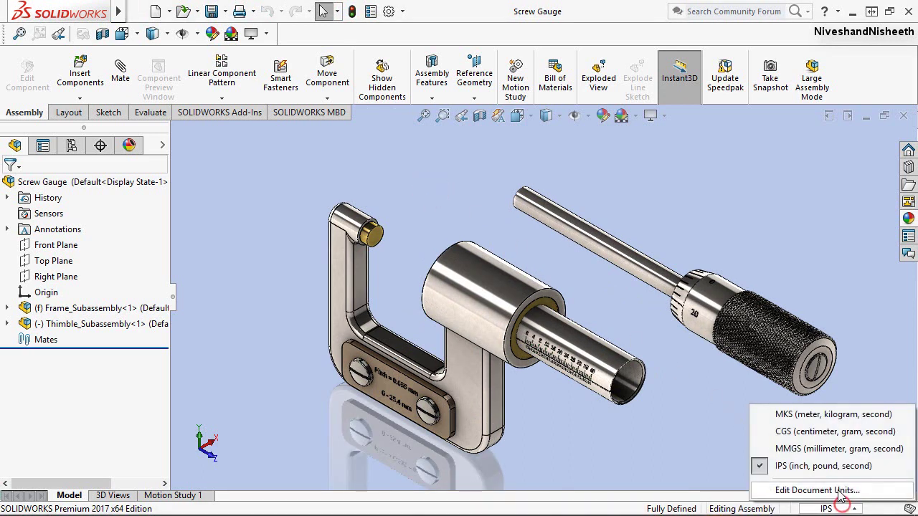
click(837, 491)
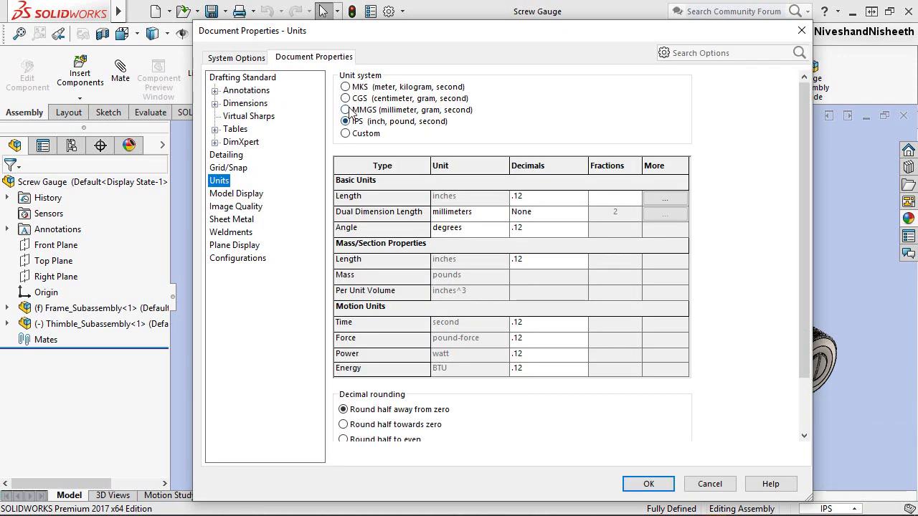
click(345, 110)
click(581, 196)
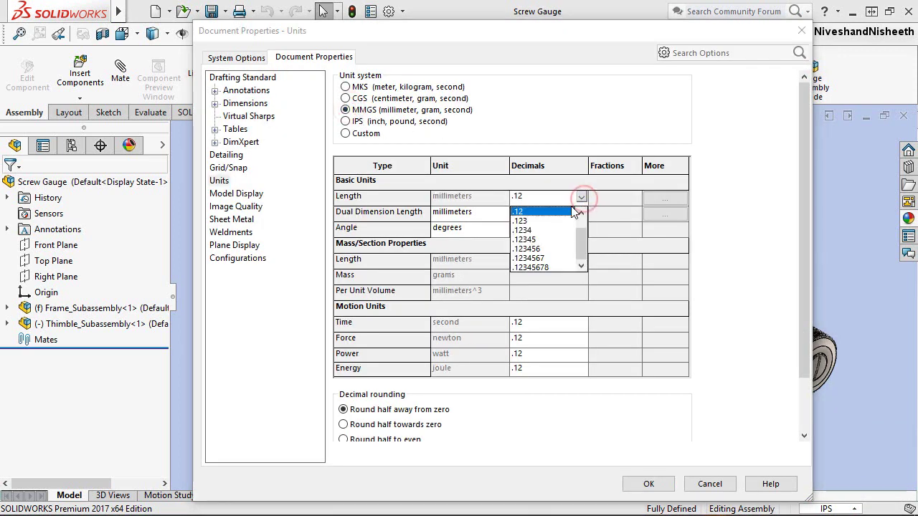
click(530, 240)
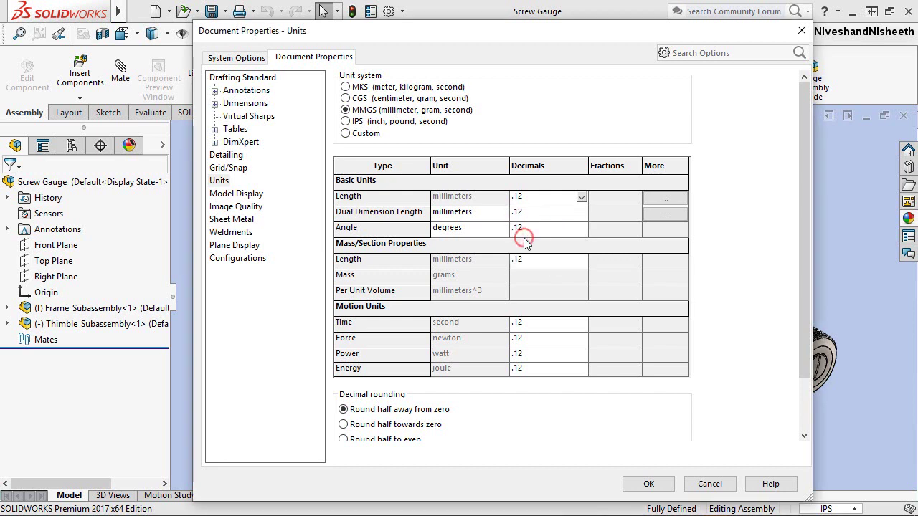
click(564, 229)
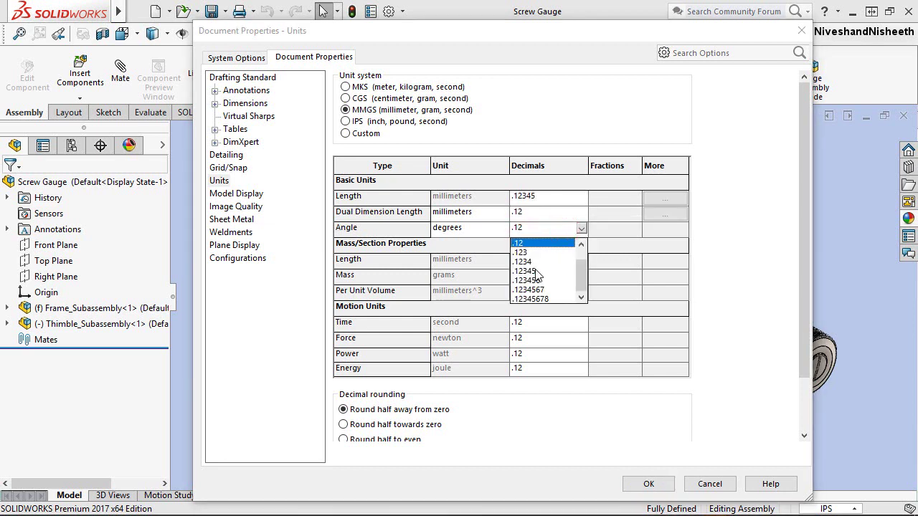
click(531, 272)
click(631, 484)
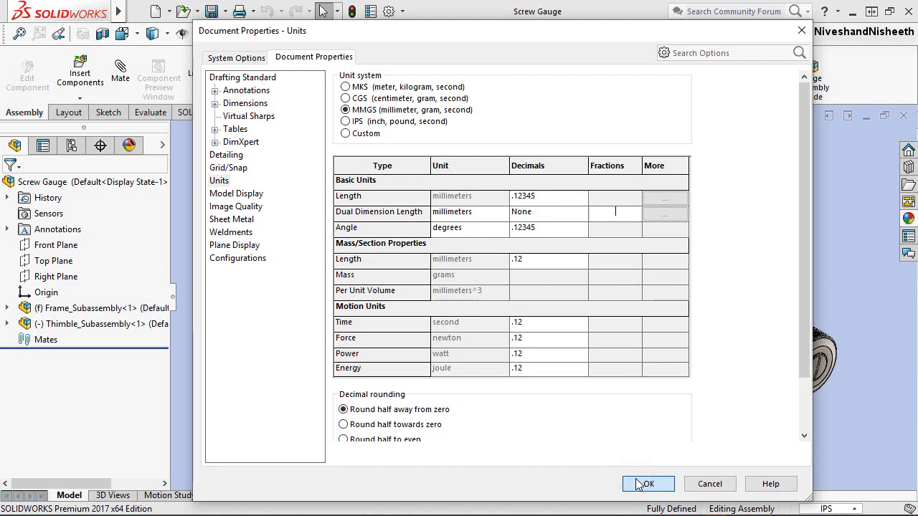
click(638, 484)
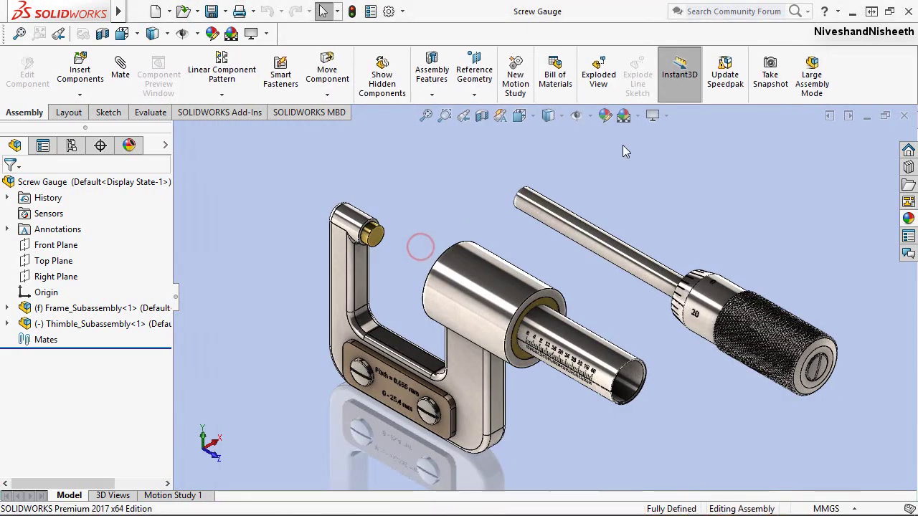
Turn off RealView Graphics for plain shading
click(654, 117)
click(656, 133)
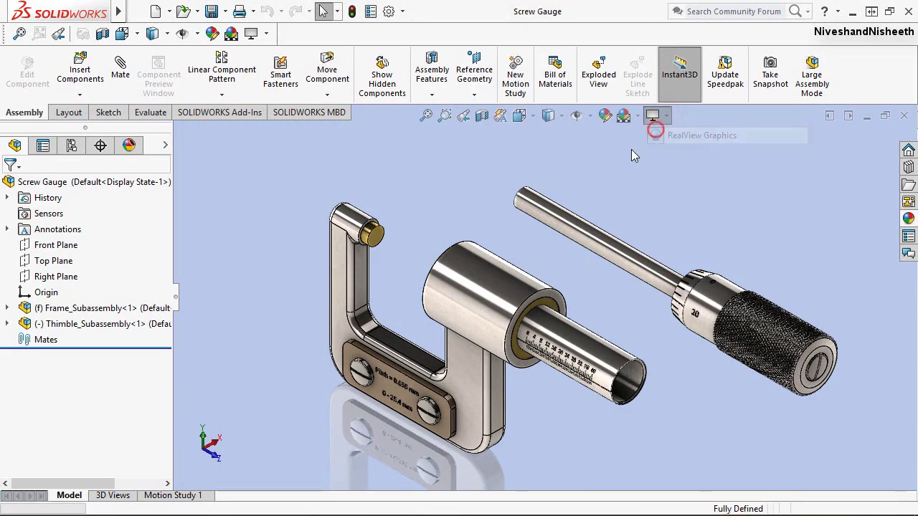
click(449, 212)
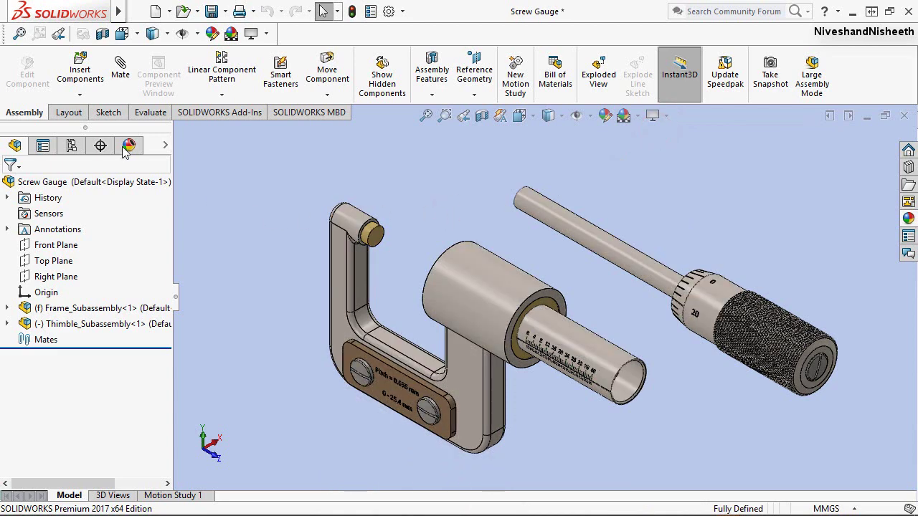
Start a mate with the spindle's cylindrical face in Thimble_Subassembly
click(123, 78)
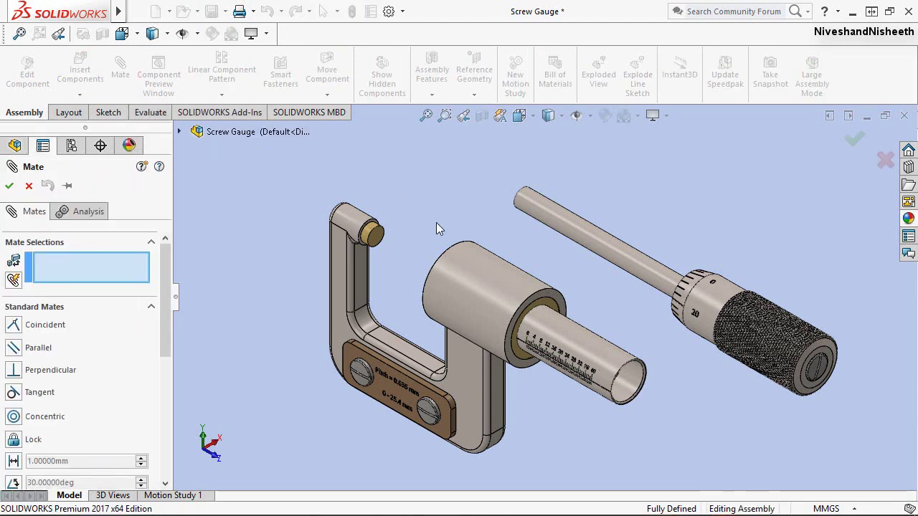
click(634, 266)
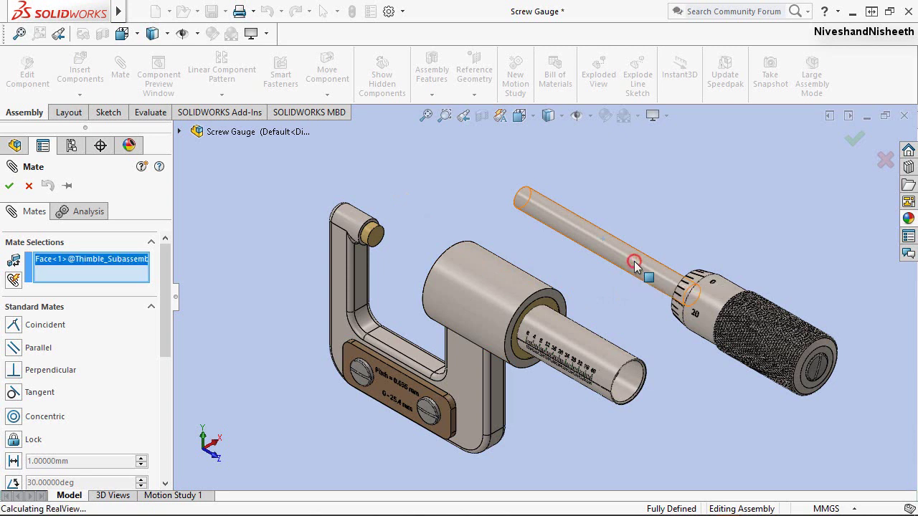
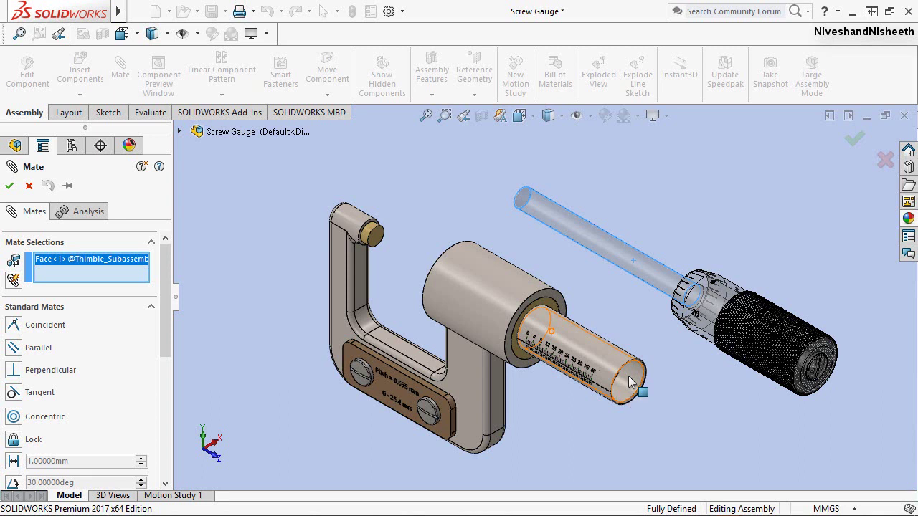
Pick the barrel face and accept the Concentric mate for the thimble subassembly
click(629, 382)
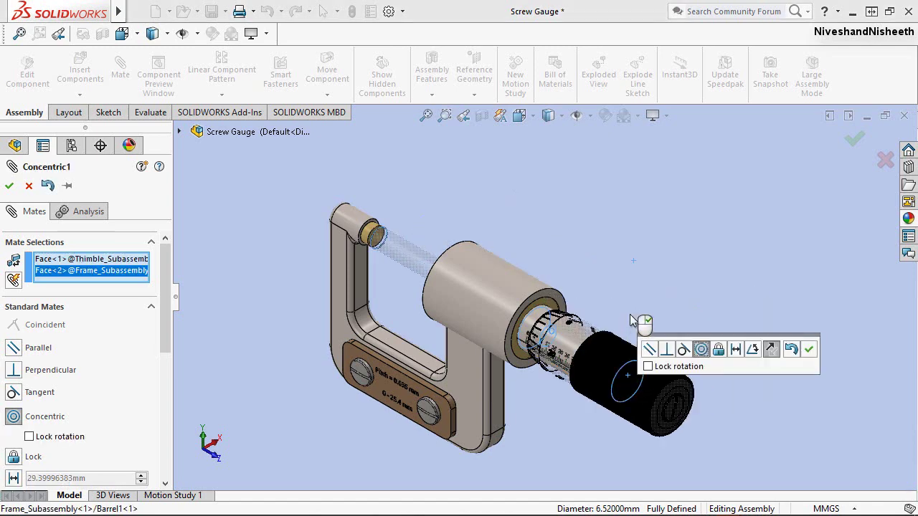
click(811, 350)
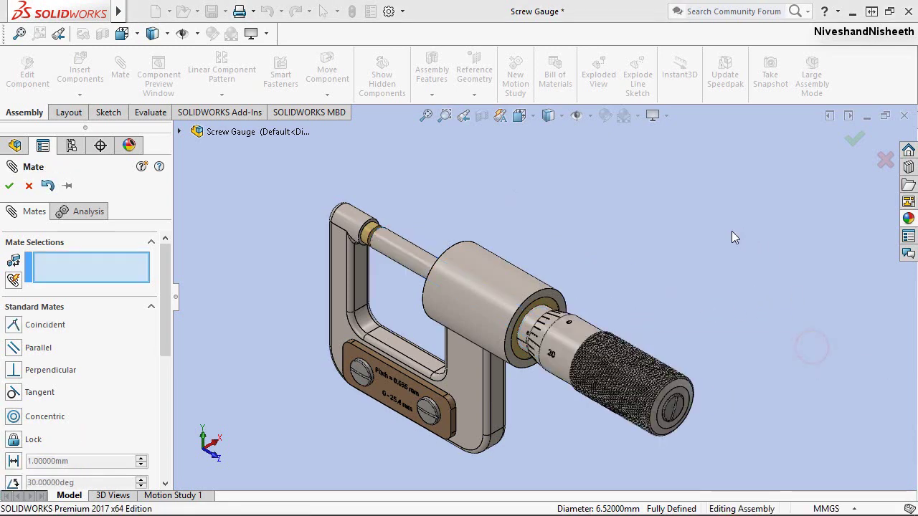
Close the Mate panel, collapse Frame_Subassembly and expand Mates to show Concentric1
key(Escape)
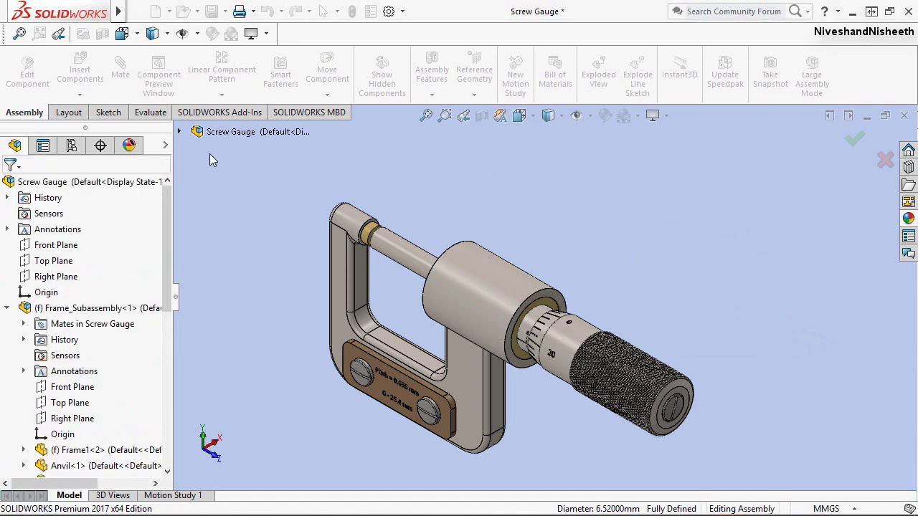
click(215, 201)
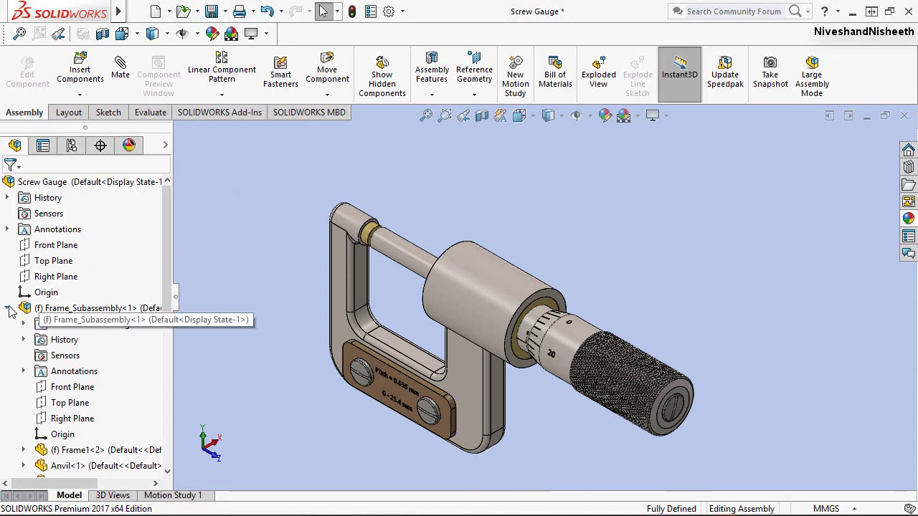
click(7, 322)
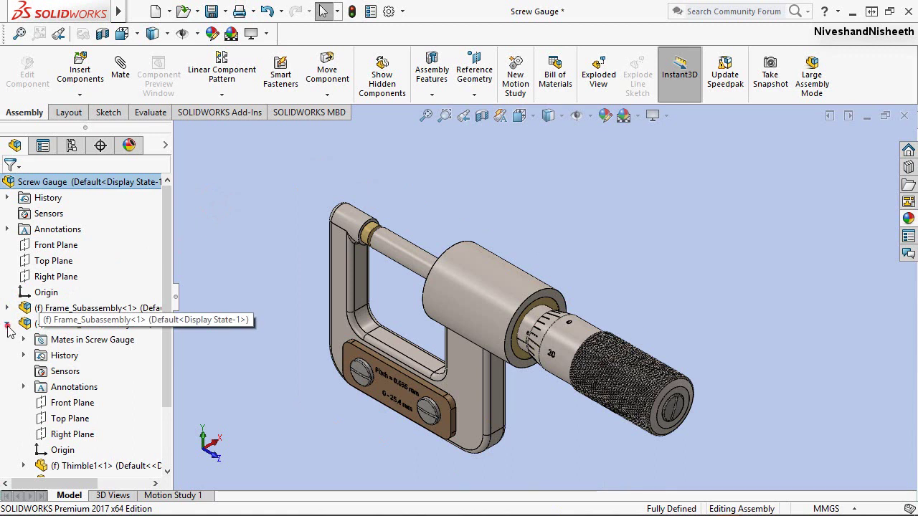
click(7, 340)
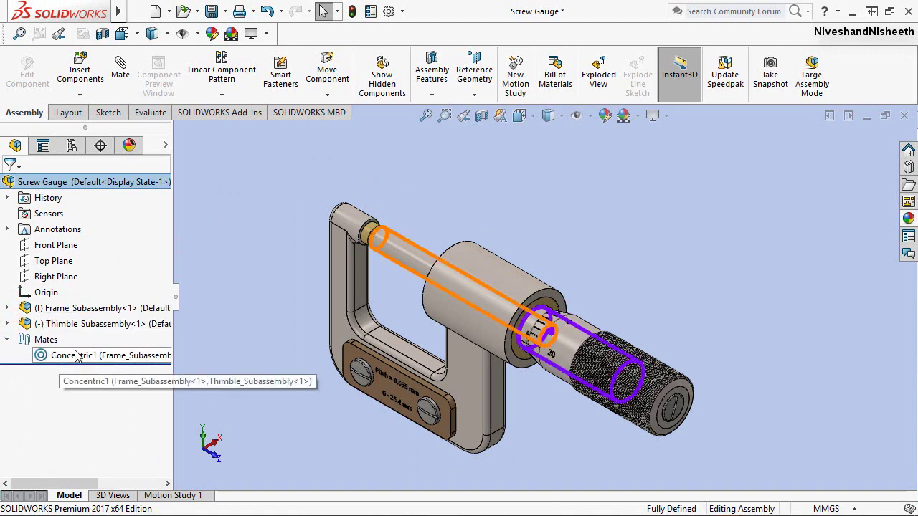
Slide the thimble back along the barrel so the spindle pulls away from the anvil
click(314, 212)
scroll(402, 409, down, 2)
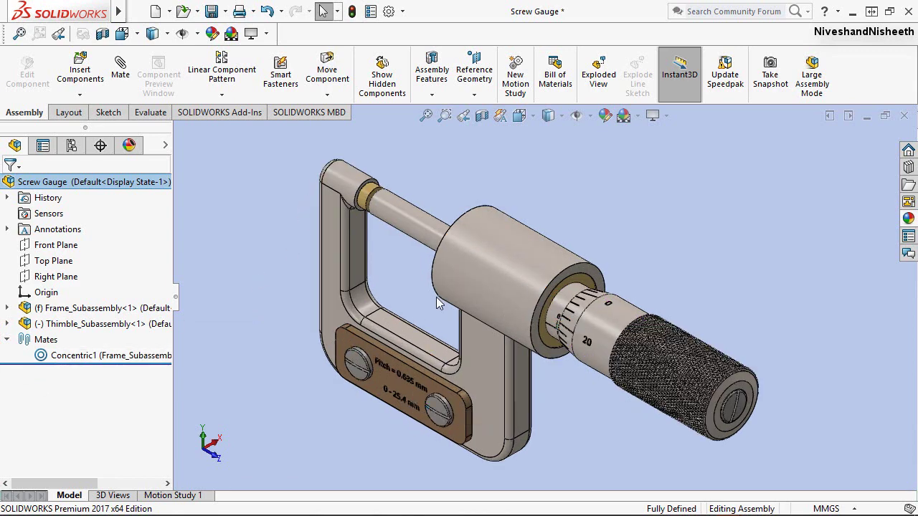
click(443, 161)
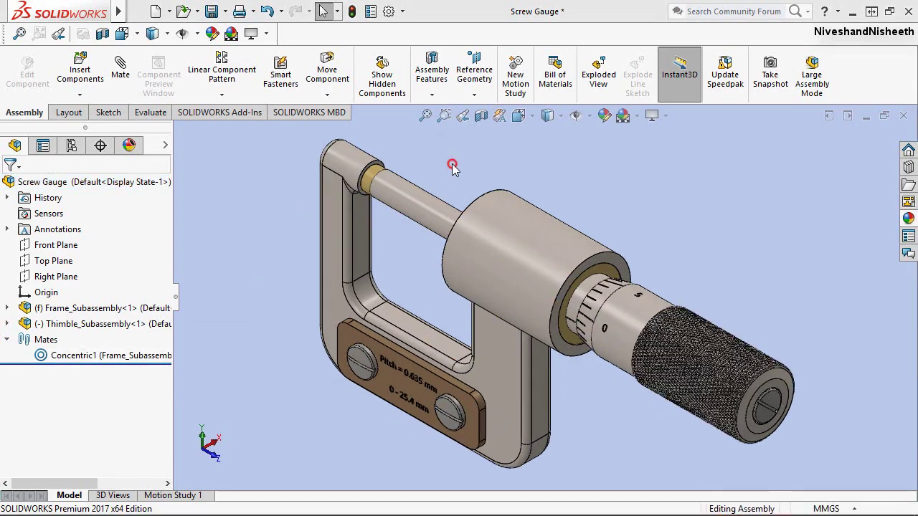
scroll(667, 362, down, 5)
mouse_move(658, 357)
mouse_down()
mouse_move(671, 452)
mouse_move(711, 193)
mouse_up()
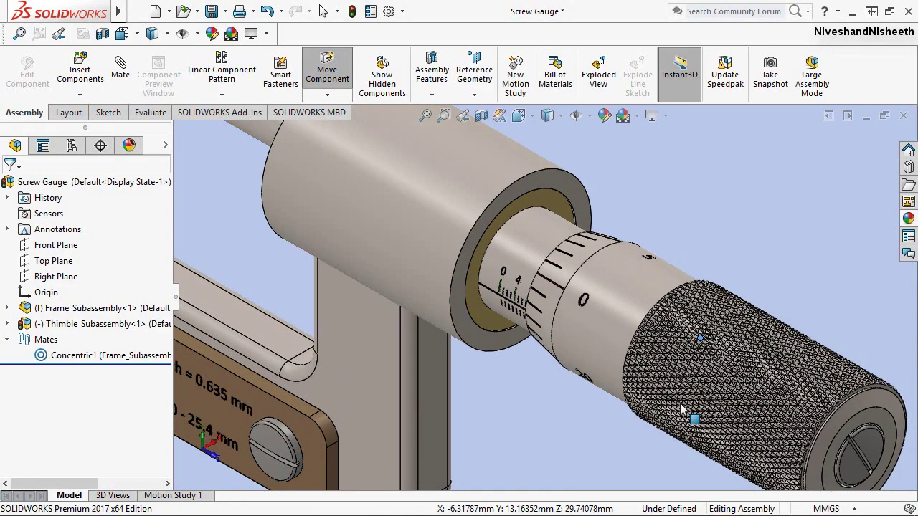
scroll(602, 393, up, 5)
scroll(591, 399, up, 2)
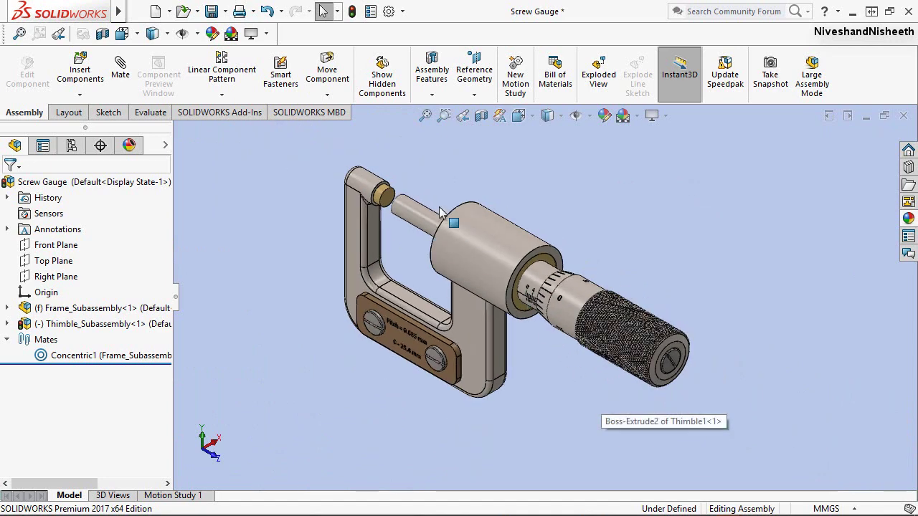
scroll(446, 280, down, 3)
scroll(446, 280, down, 3)
scroll(446, 279, down, 1)
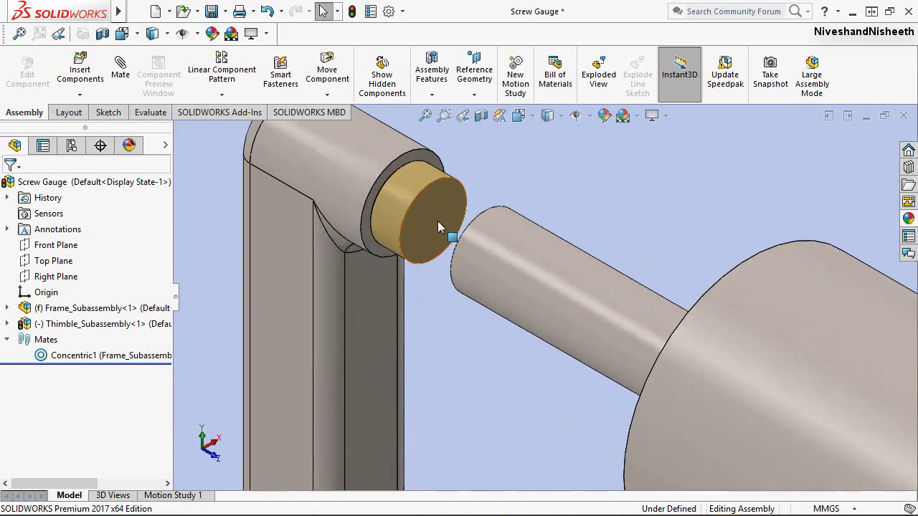
Add a 0 mm Distance mate between the anvil face and the spindle tip face
click(437, 221)
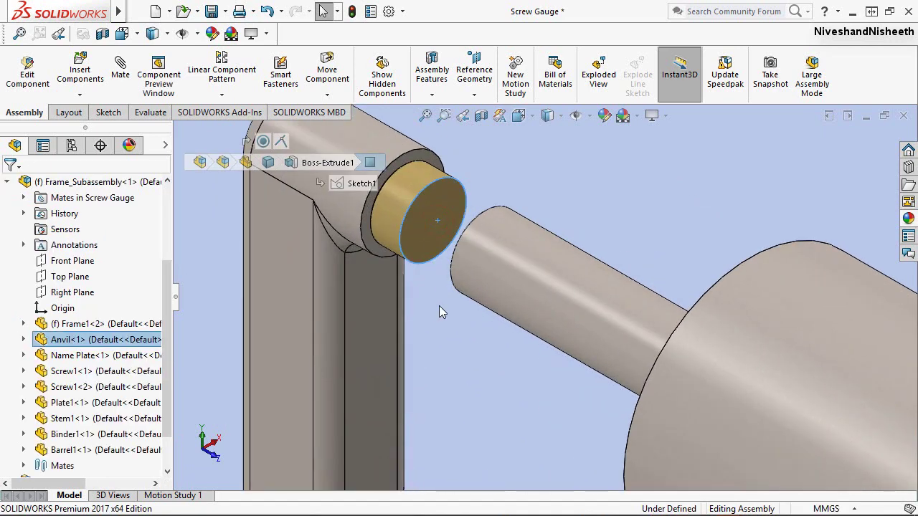
middle_drag(439, 306, 480, 344)
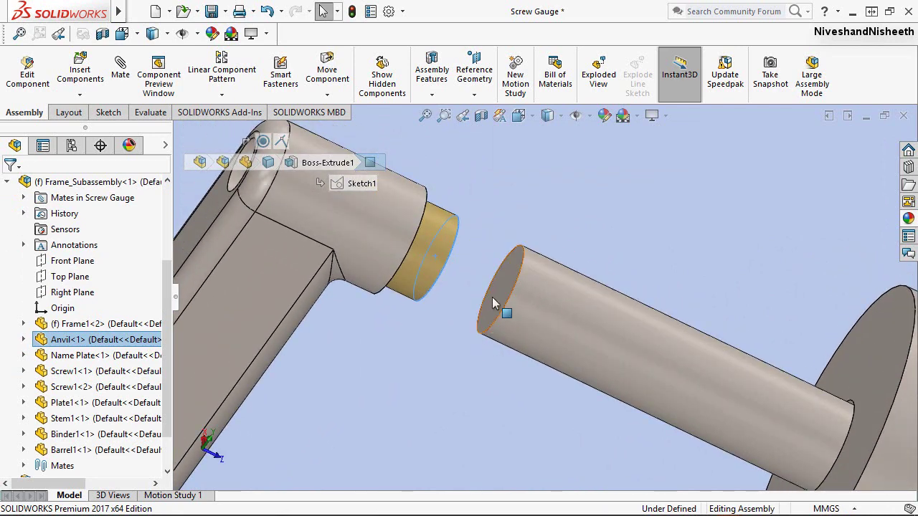
ctrl+click(494, 300)
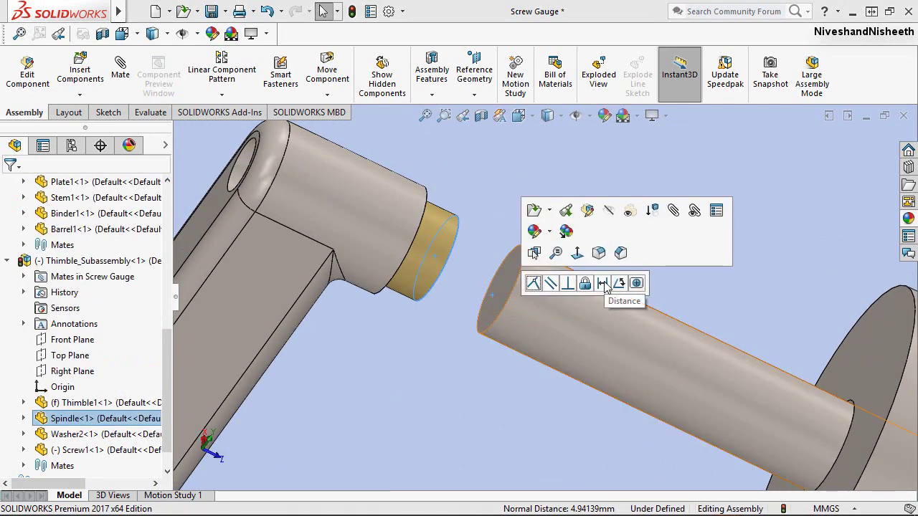
click(602, 284)
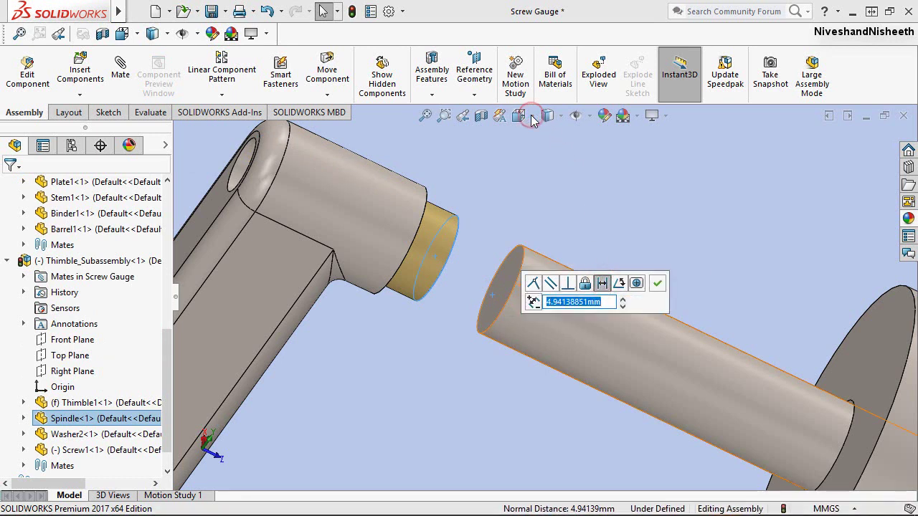
text(0)
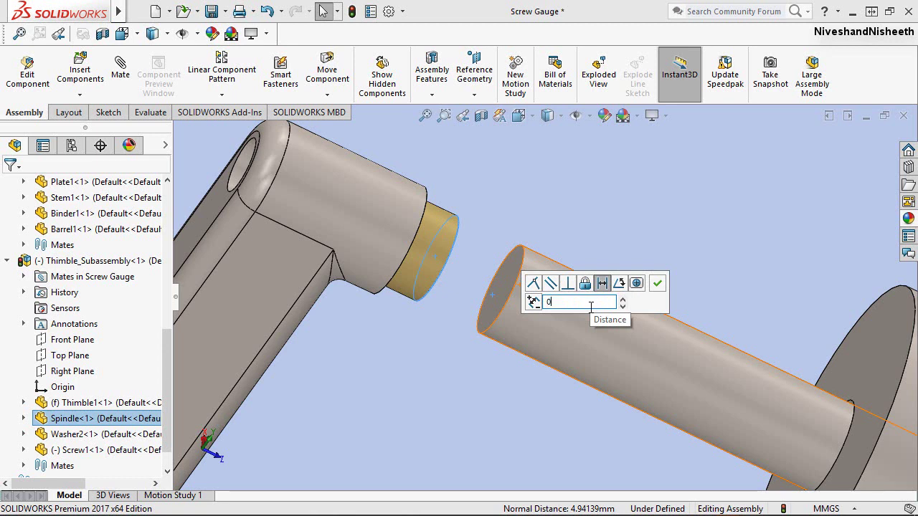
key(Return)
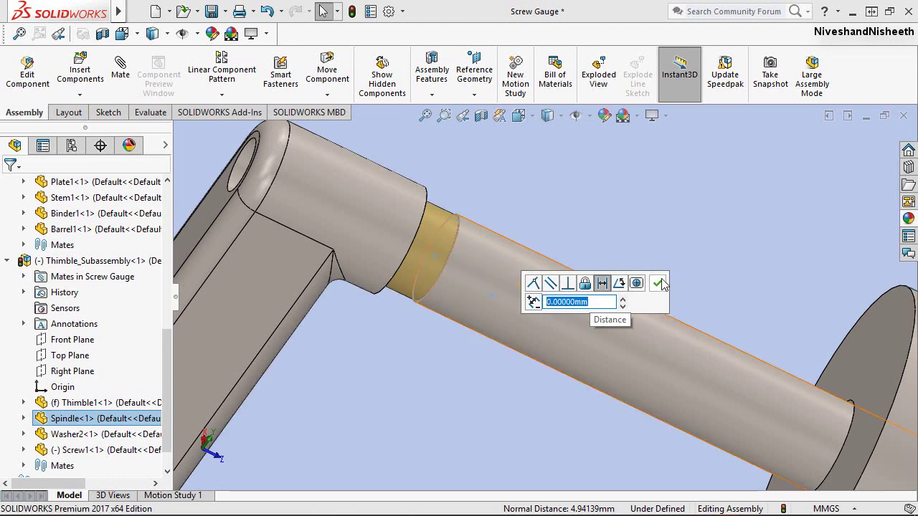
click(658, 283)
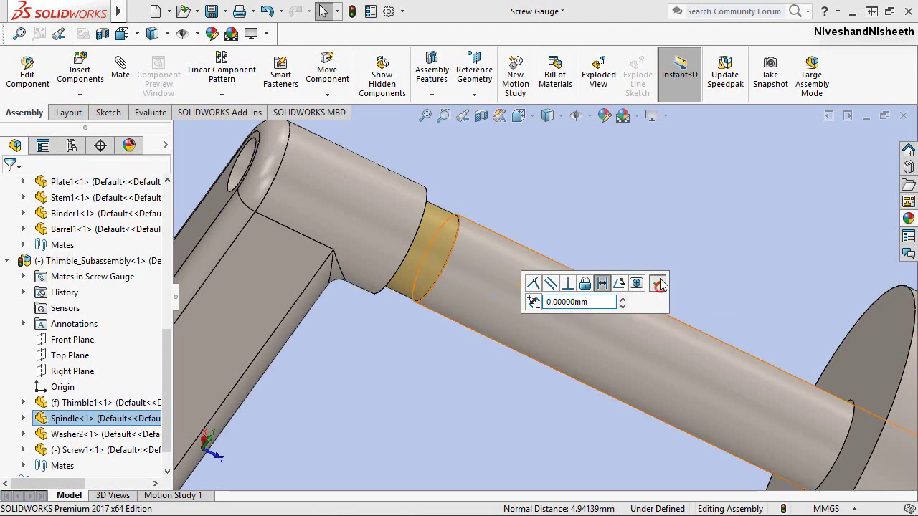
Restore the previous view, zoom to fit the micrometer, and collapse the tree items
click(637, 200)
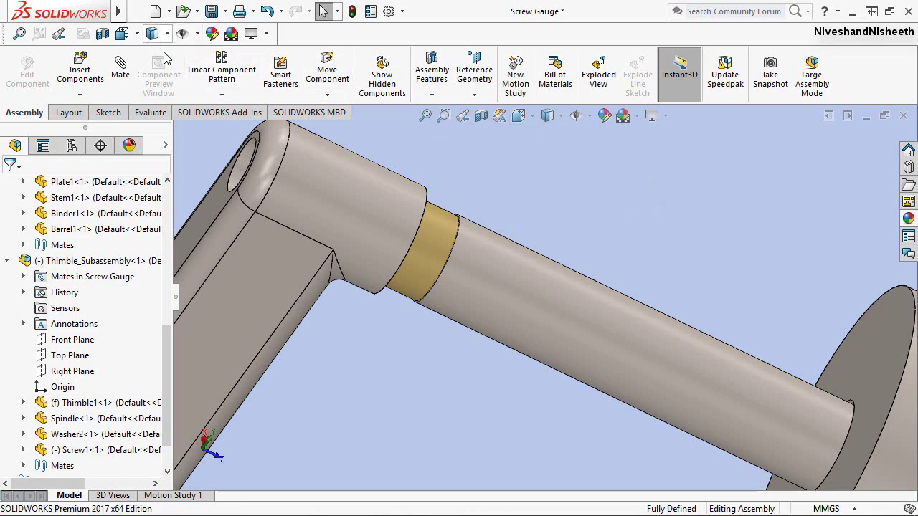
click(463, 115)
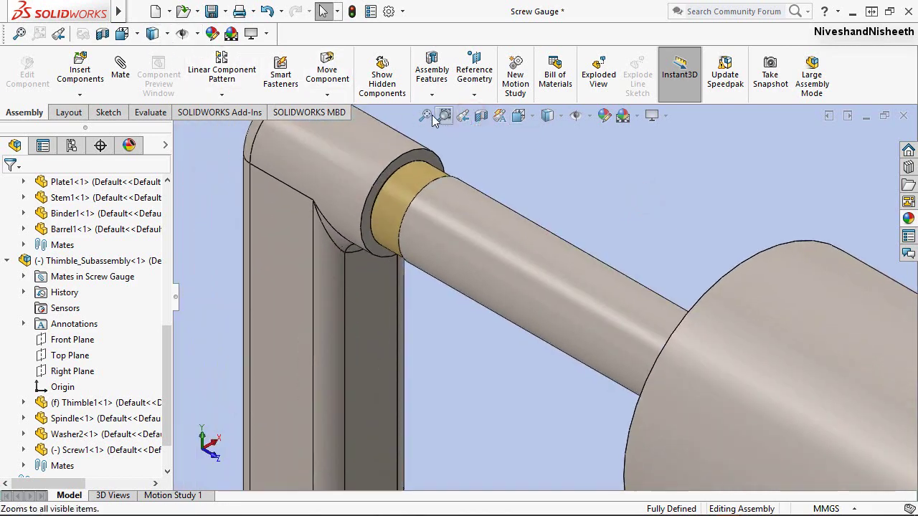
click(442, 116)
click(268, 284)
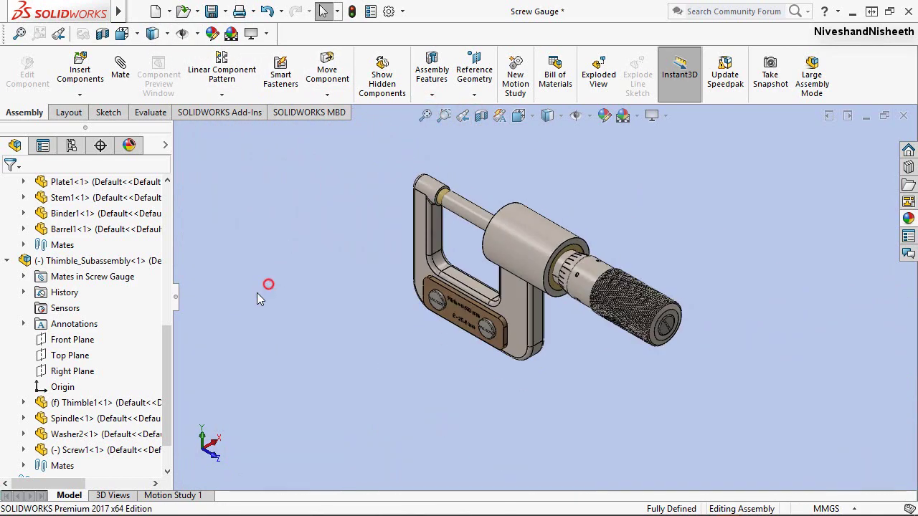
right_click(130, 329)
click(166, 334)
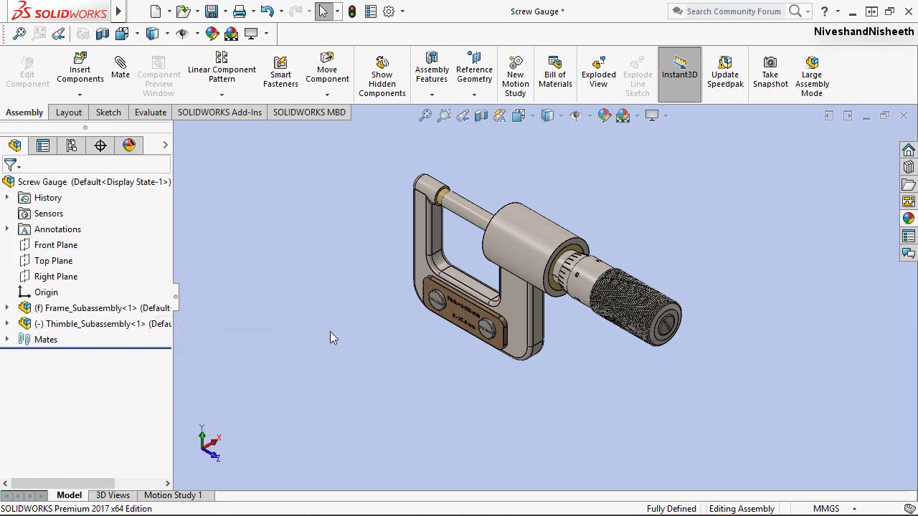
Save the assembly with Ctrl+S and expand Mates to show Distance1
click(331, 329)
click(567, 266)
key(ctrl+s)
scroll(547, 238, down, 3)
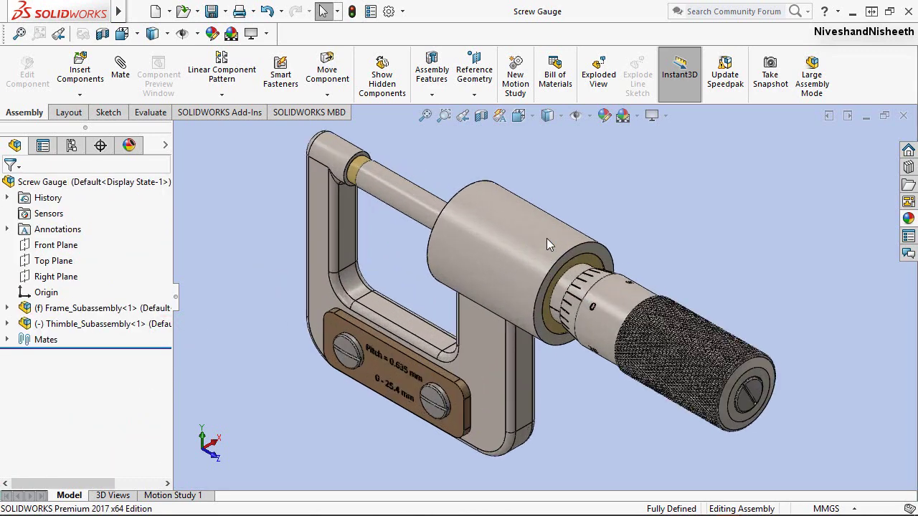
click(6, 339)
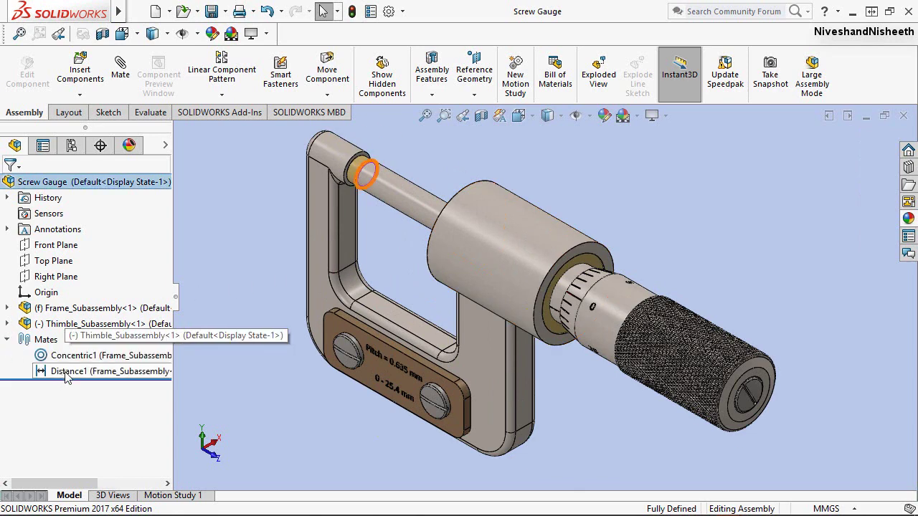
Set up Interference Detection with Frame_Subassembly and Thimble_Subassembly as the selected components
click(150, 113)
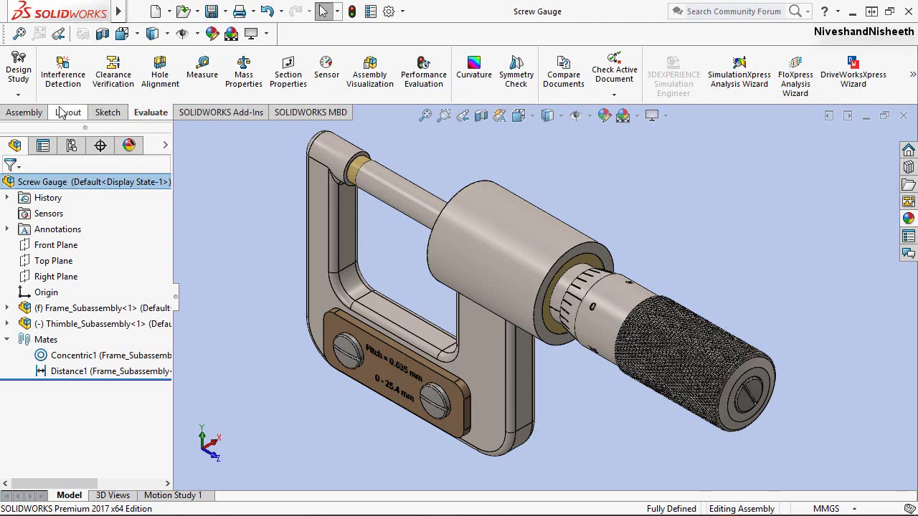
click(60, 80)
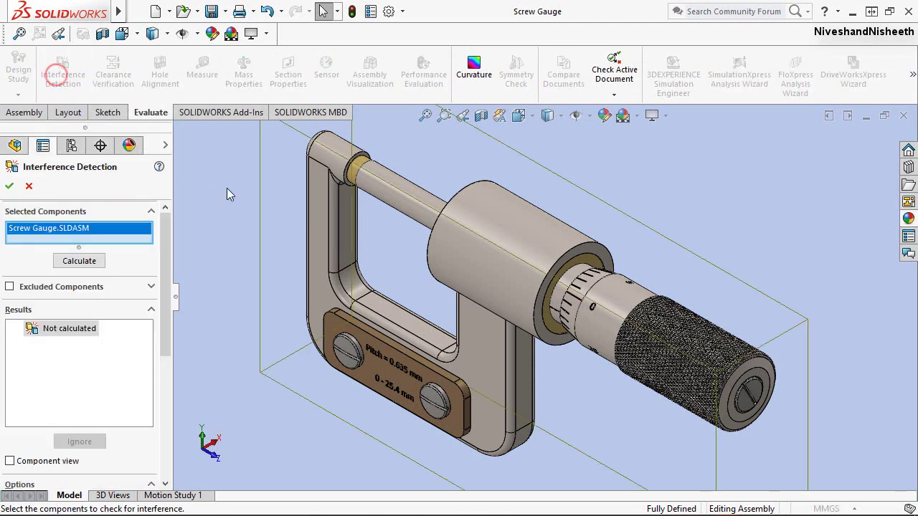
right_click(63, 229)
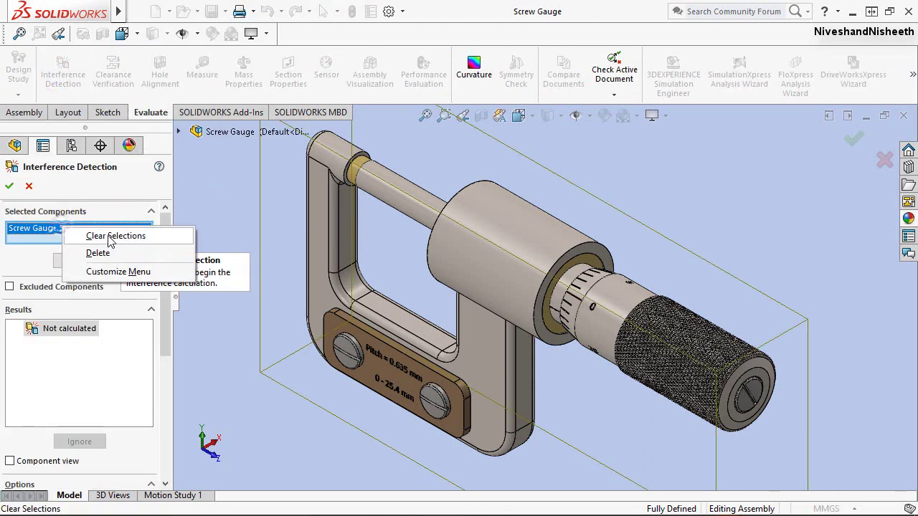
click(107, 236)
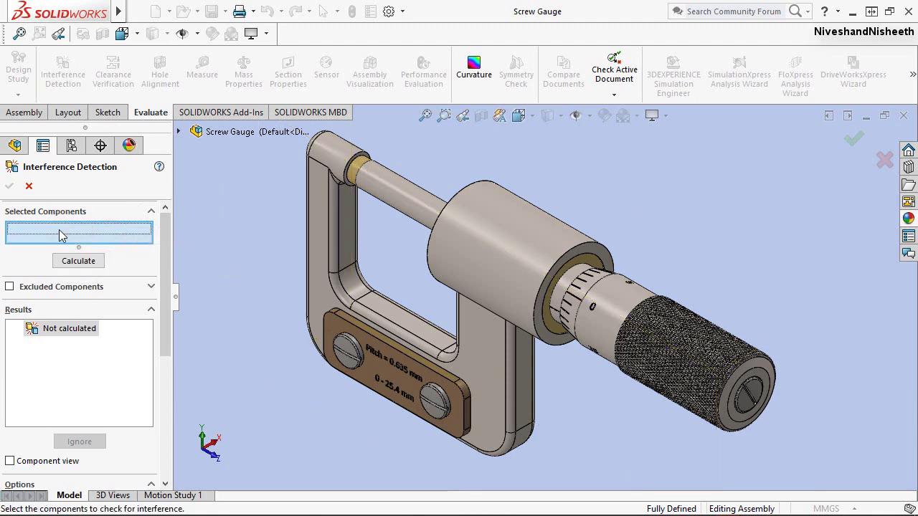
click(179, 132)
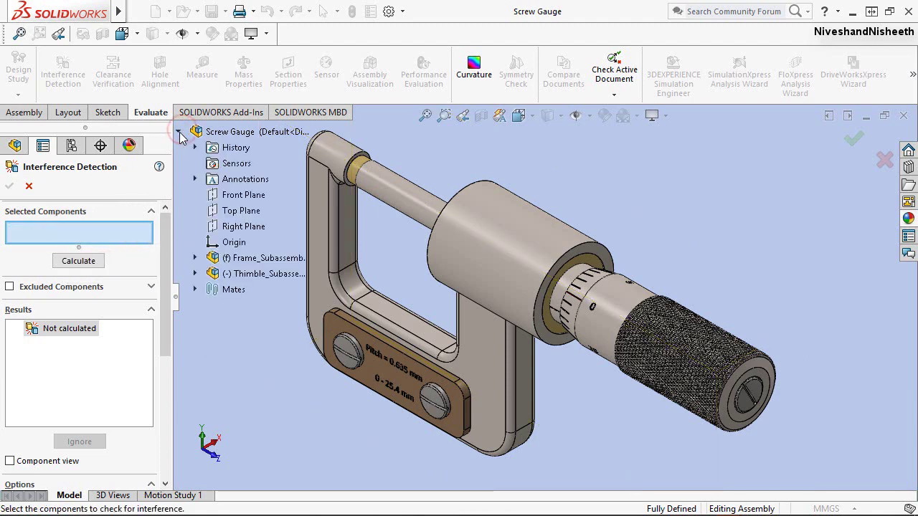
click(230, 263)
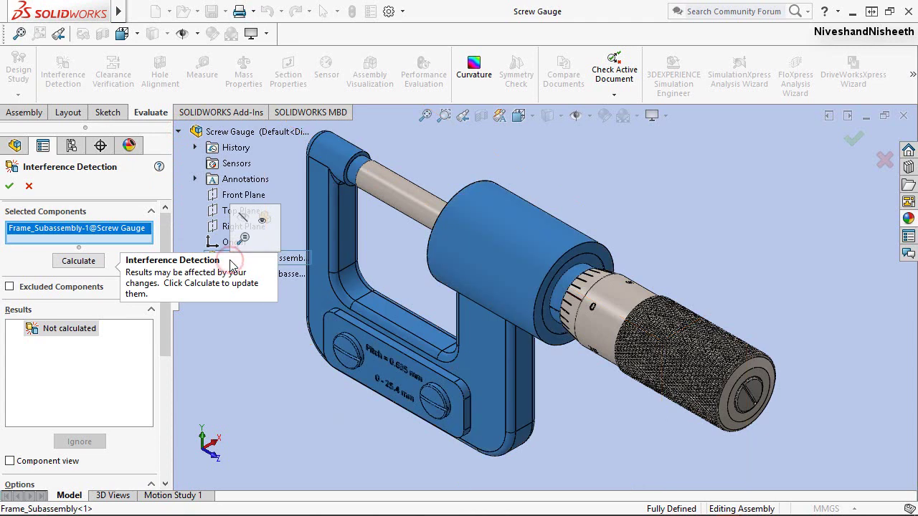
click(286, 277)
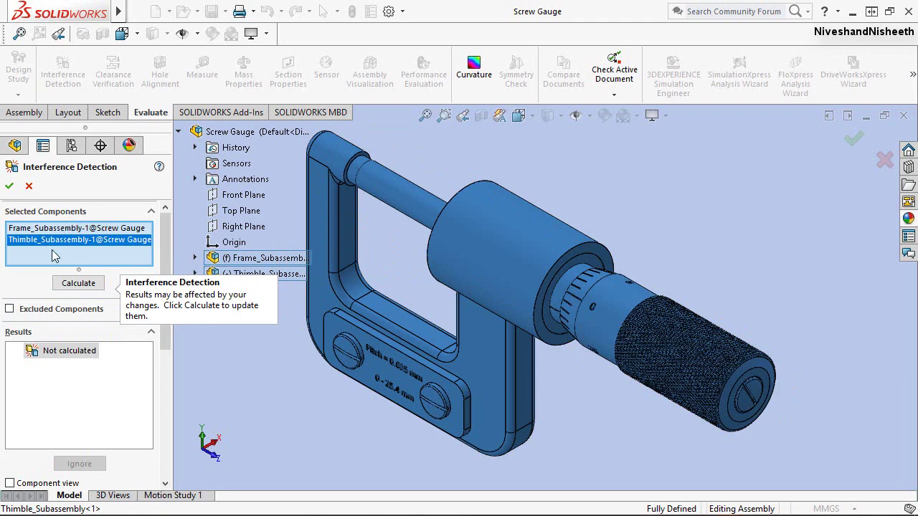
Calculate interference, confirm No Interferences, and close the check
click(78, 283)
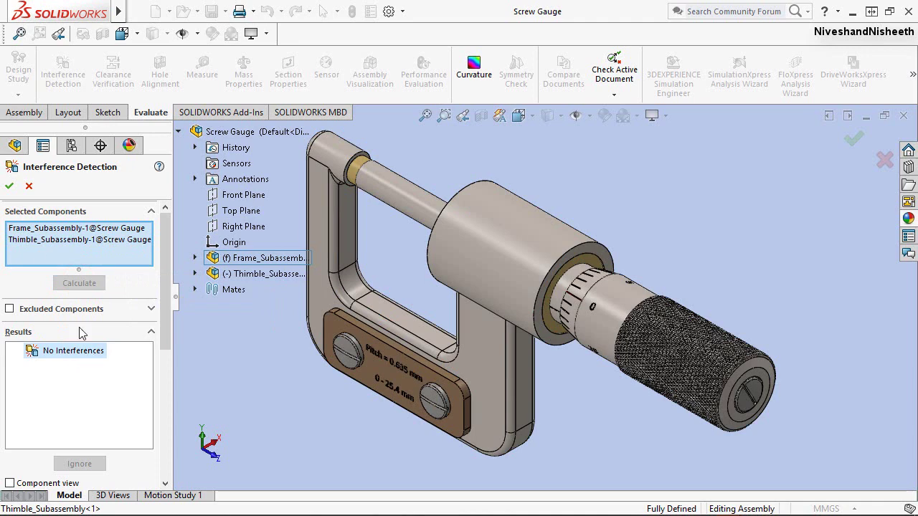
click(9, 186)
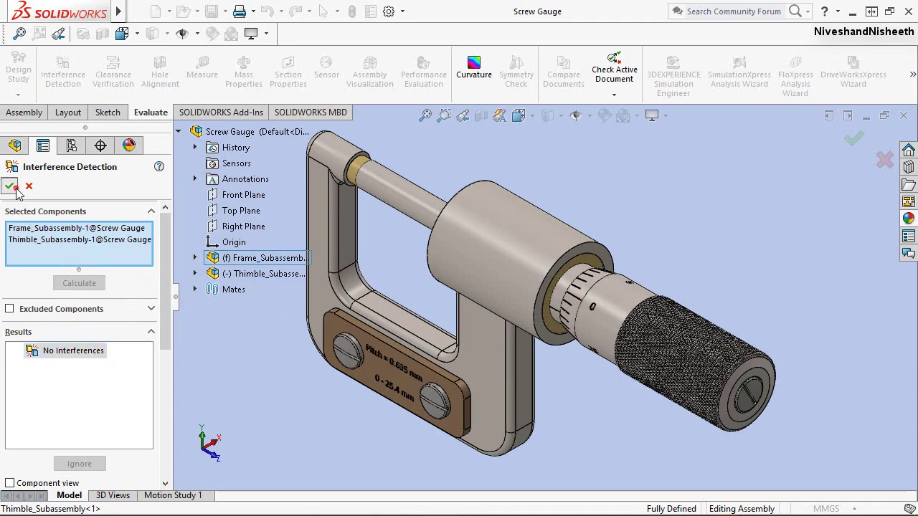
click(284, 387)
On the Assembly tab, select the barrel face and expand Barrel1 to locate its Right Plane
click(23, 106)
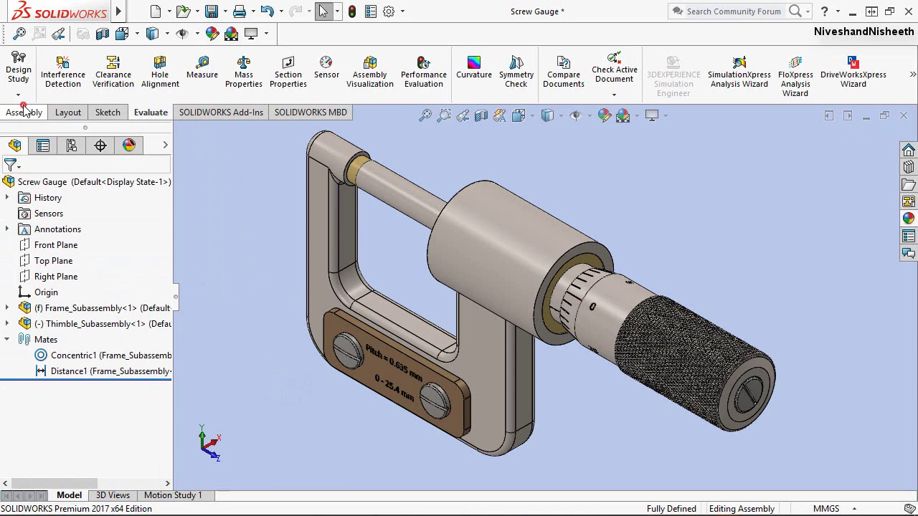
click(221, 262)
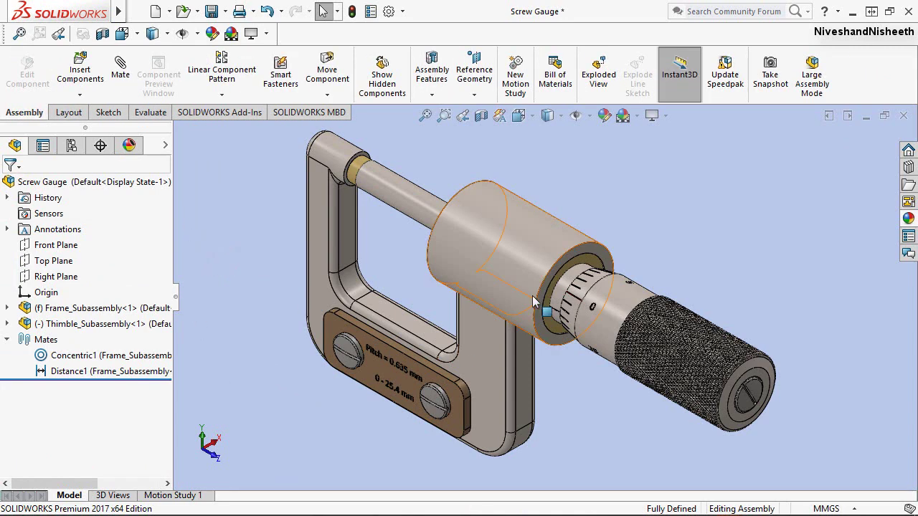
scroll(557, 287, down, 3)
click(572, 294)
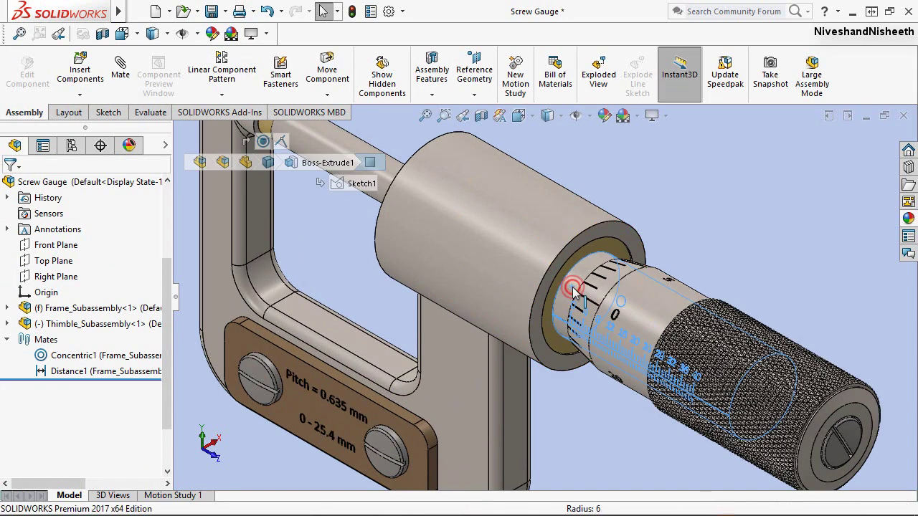
click(22, 450)
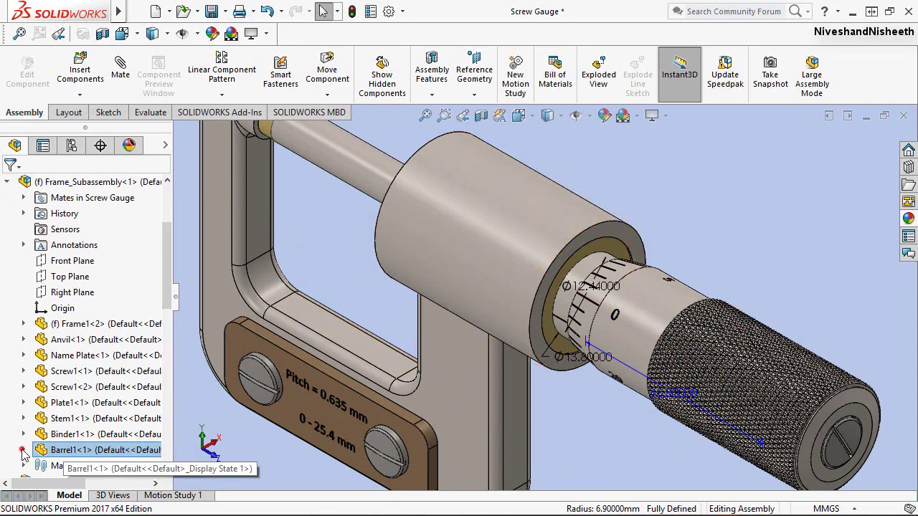
scroll(111, 455, down, 1)
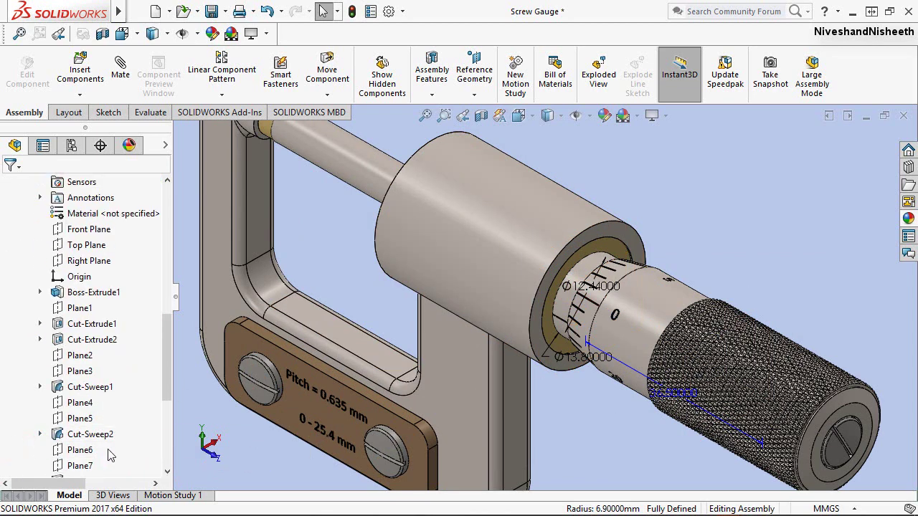
scroll(108, 441, down, 1)
scroll(129, 333, up, 2)
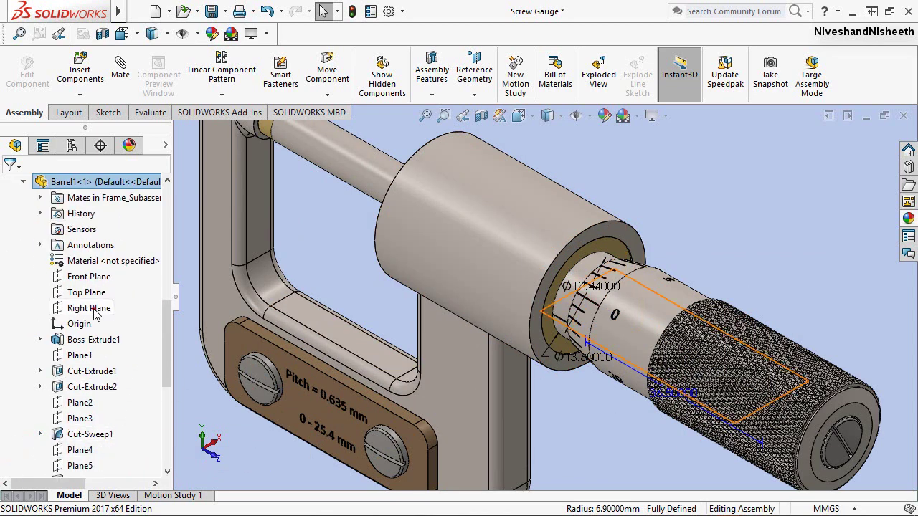
click(92, 308)
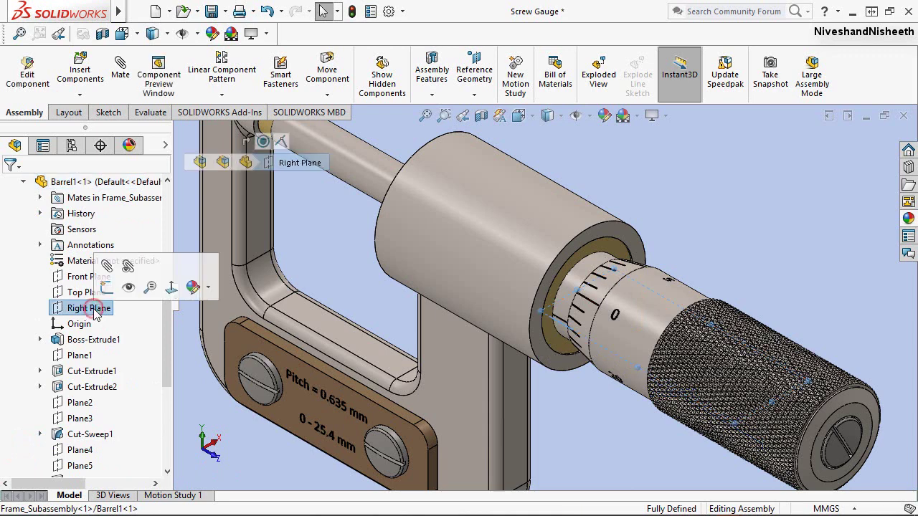
click(345, 258)
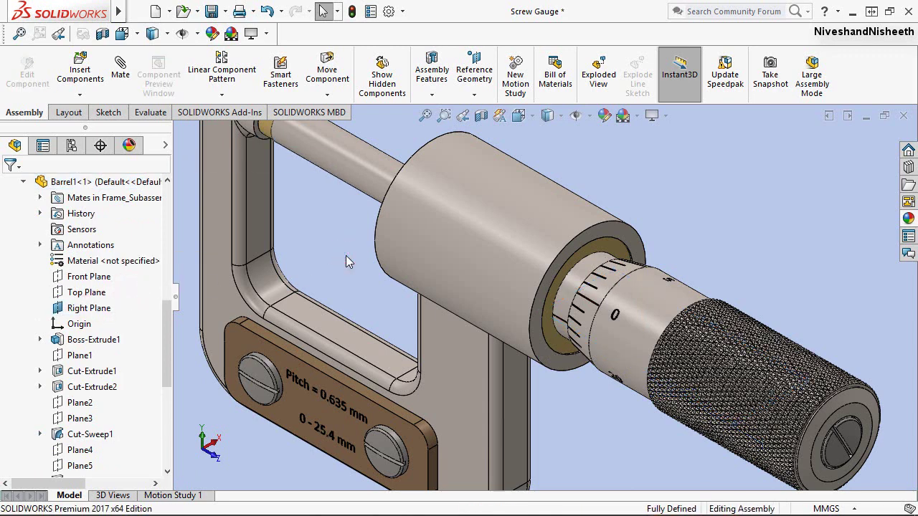
scroll(125, 301, down, 4)
Expand Thimble_Subassembly and select its Right Plane
scroll(123, 358, down, 2)
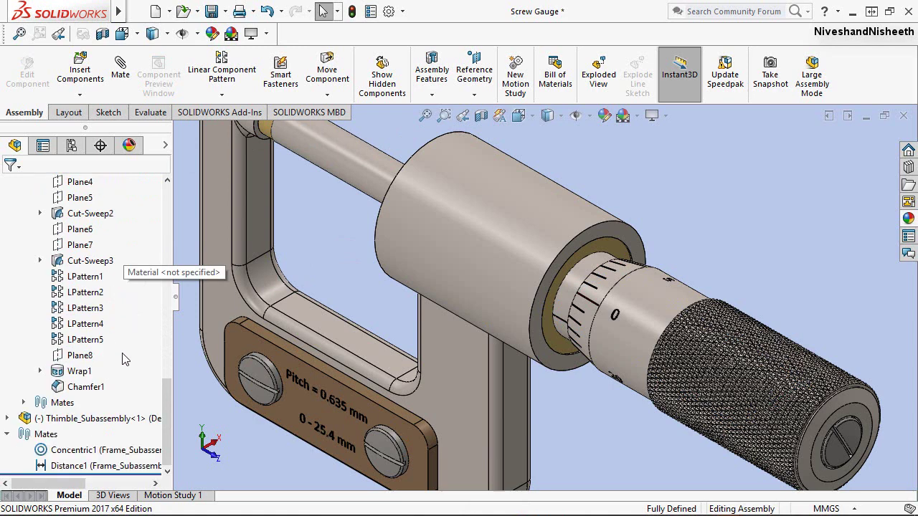
click(6, 419)
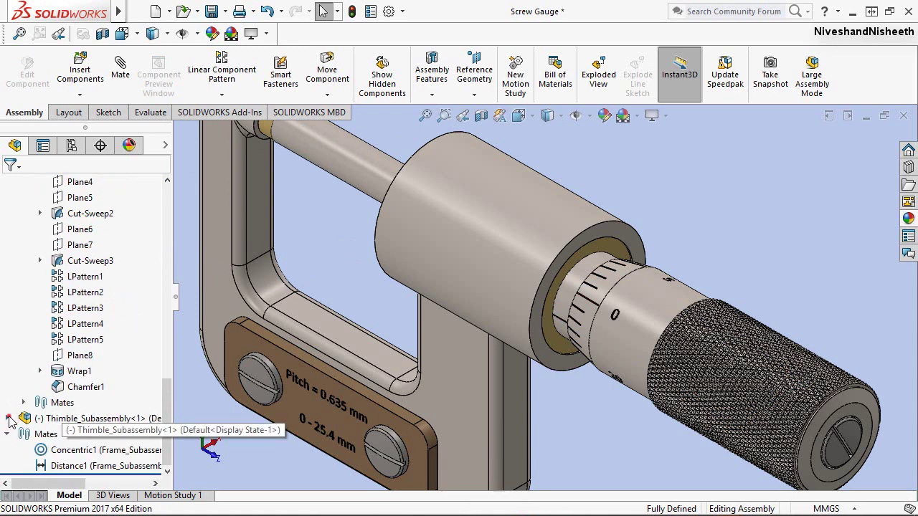
click(61, 371)
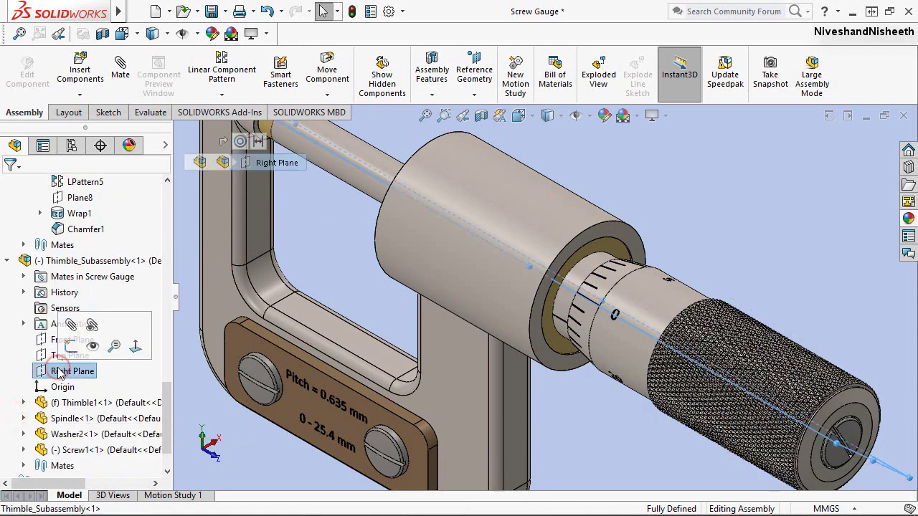
click(345, 229)
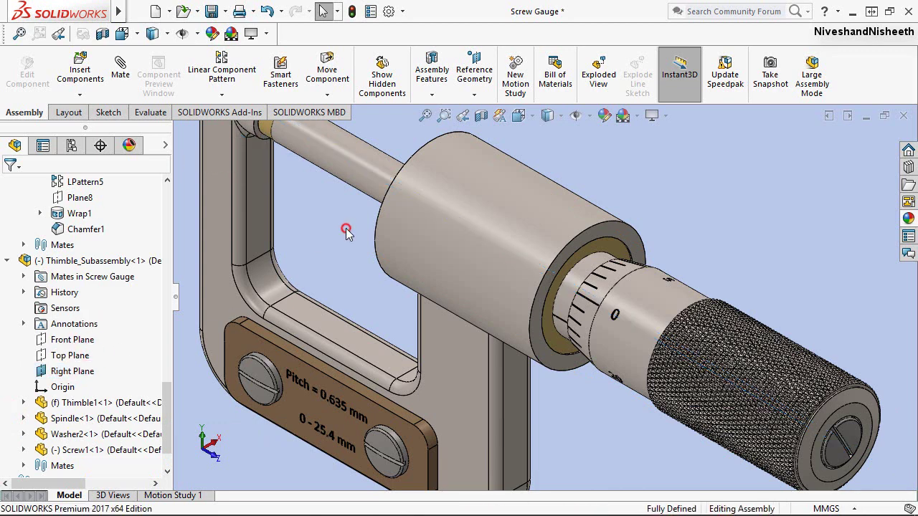
Turn on View Planes from Hide/Show Items and start a new mate
click(591, 116)
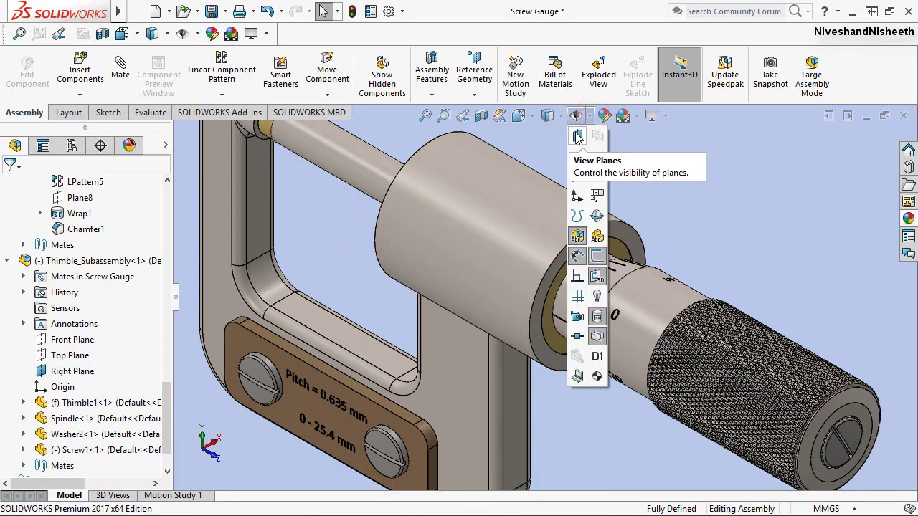
click(578, 136)
click(696, 190)
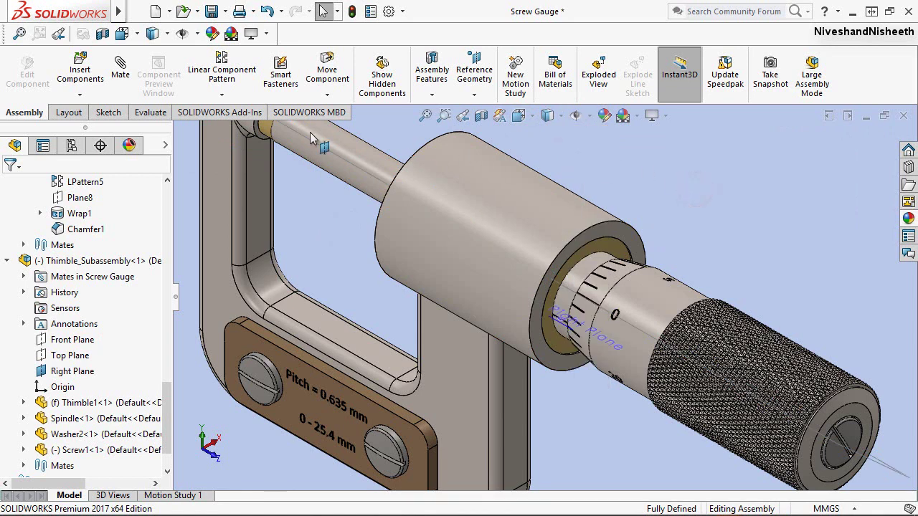
click(123, 84)
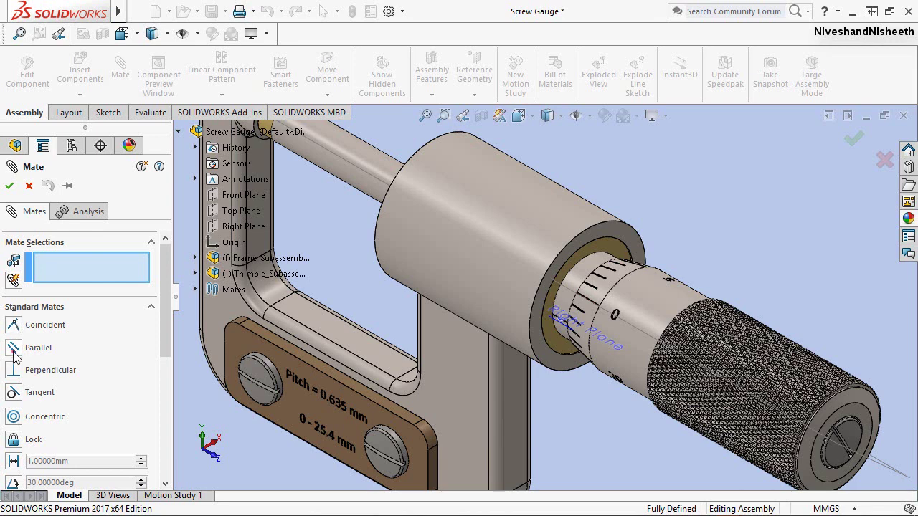
Add a Parallel mate between the Right Planes of Thimble_Subassembly and Barrel1
click(14, 352)
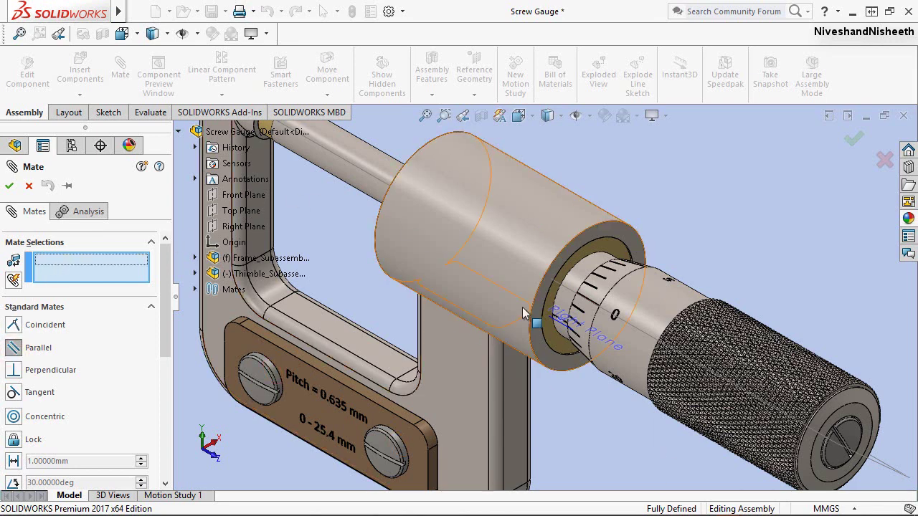
scroll(530, 315, up, 2)
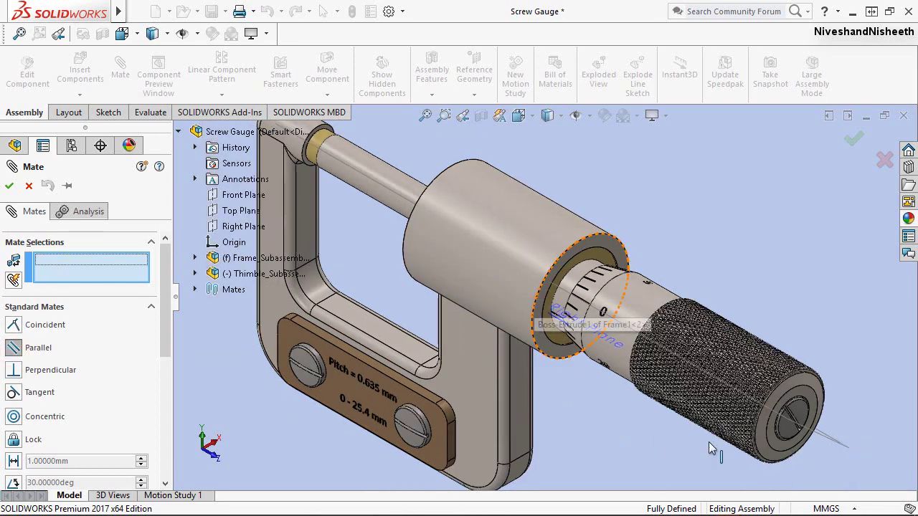
click(834, 443)
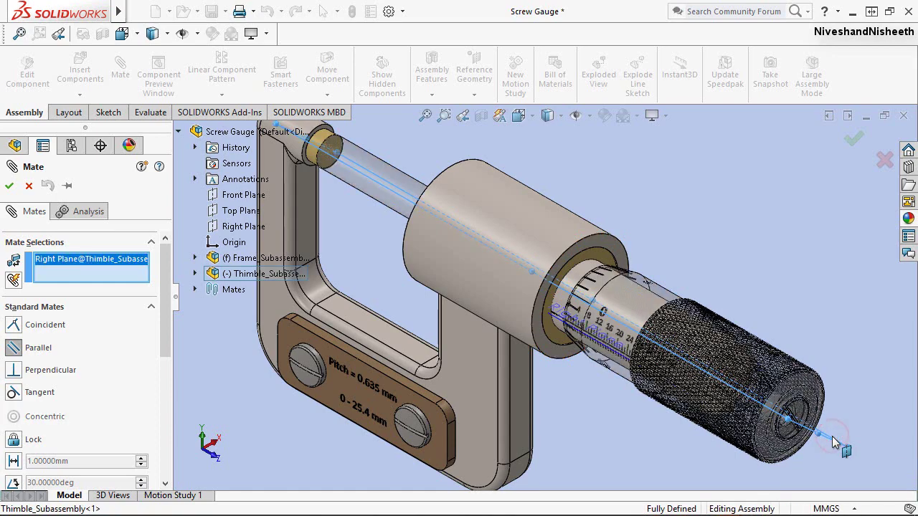
scroll(551, 340, down, 3)
scroll(550, 333, down, 2)
scroll(561, 309, down, 1)
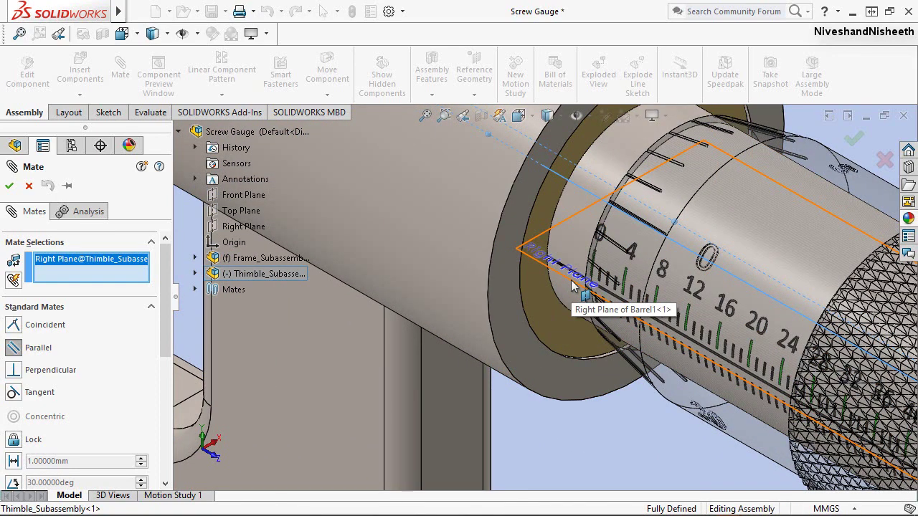
click(570, 283)
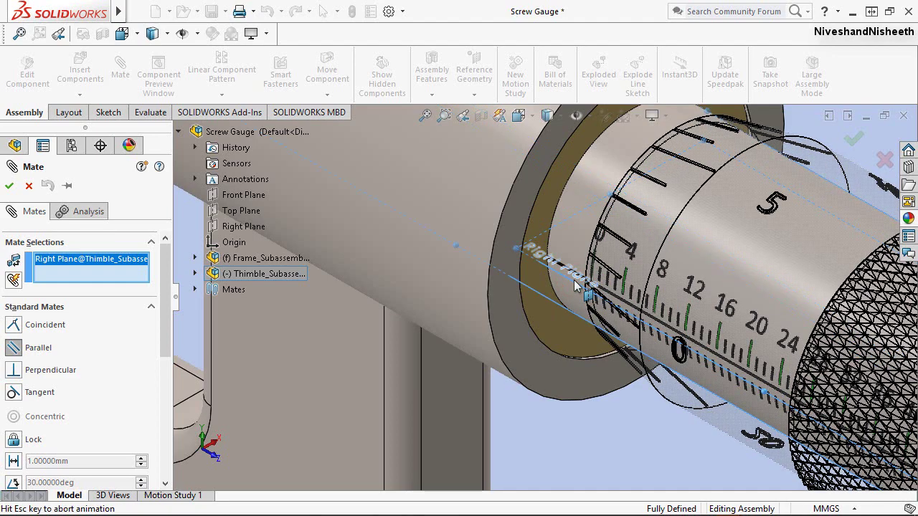
click(17, 191)
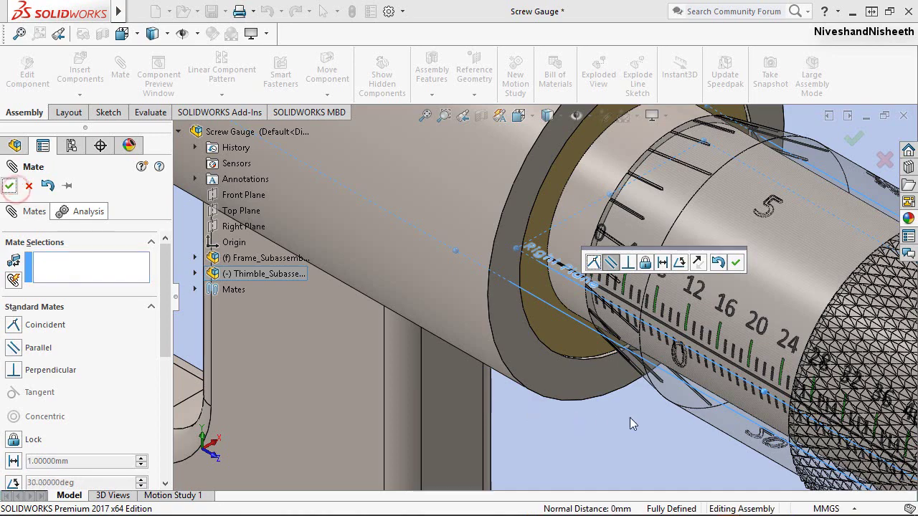
key(Escape)
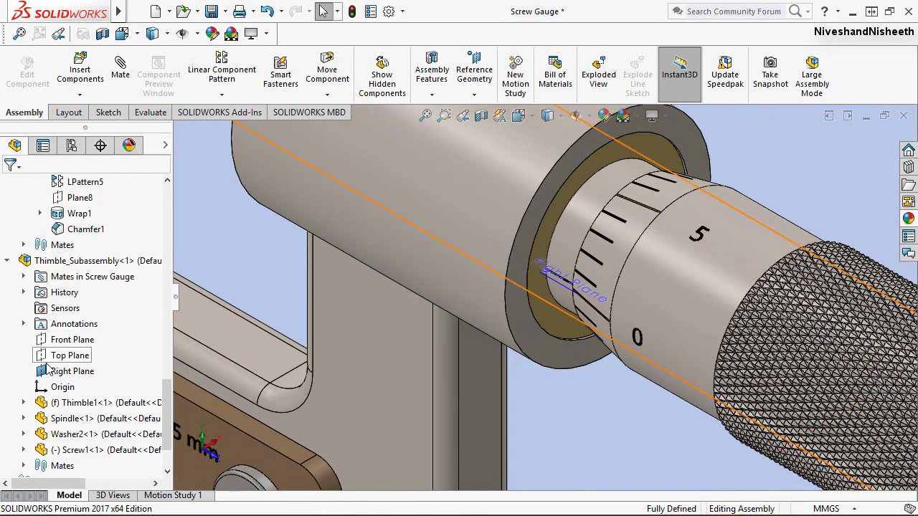
Hide the Right Planes of the thimble subassembly and Barrel1
click(72, 371)
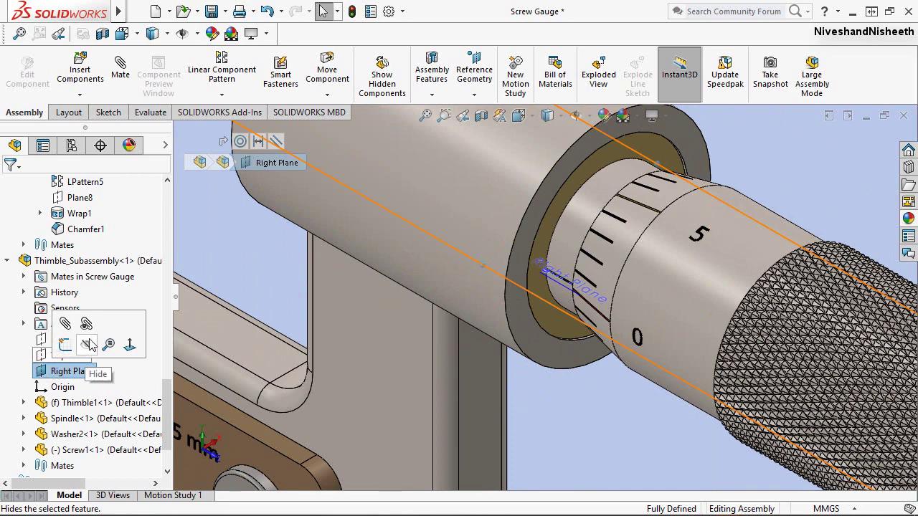
click(89, 345)
scroll(147, 251, up, 4)
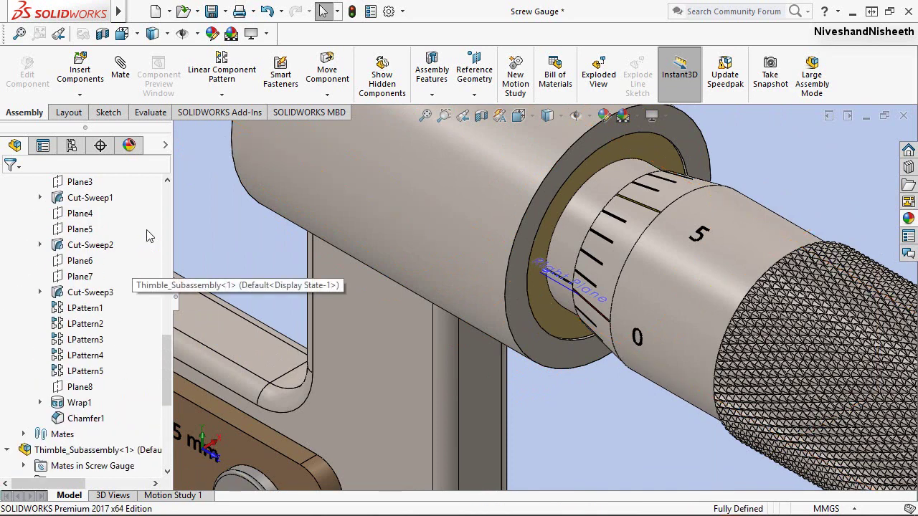
scroll(147, 235, up, 4)
scroll(147, 235, up, 3)
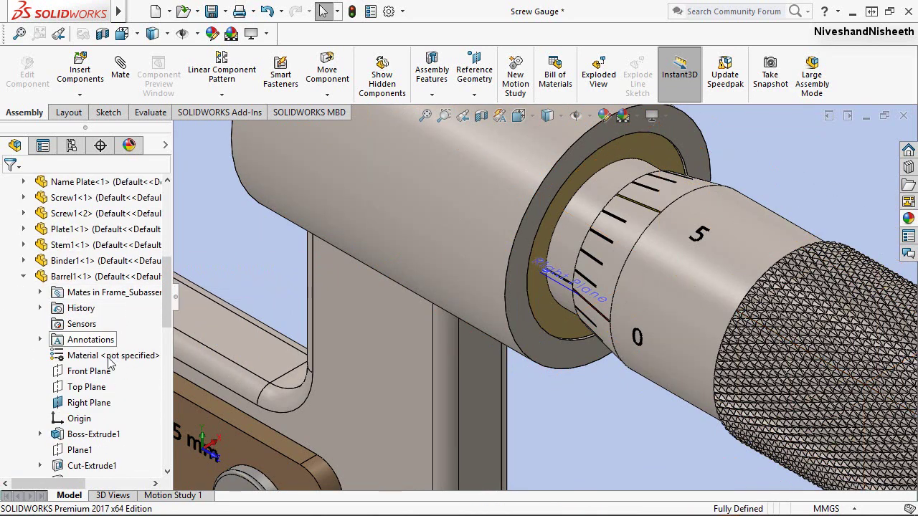
click(103, 405)
click(136, 387)
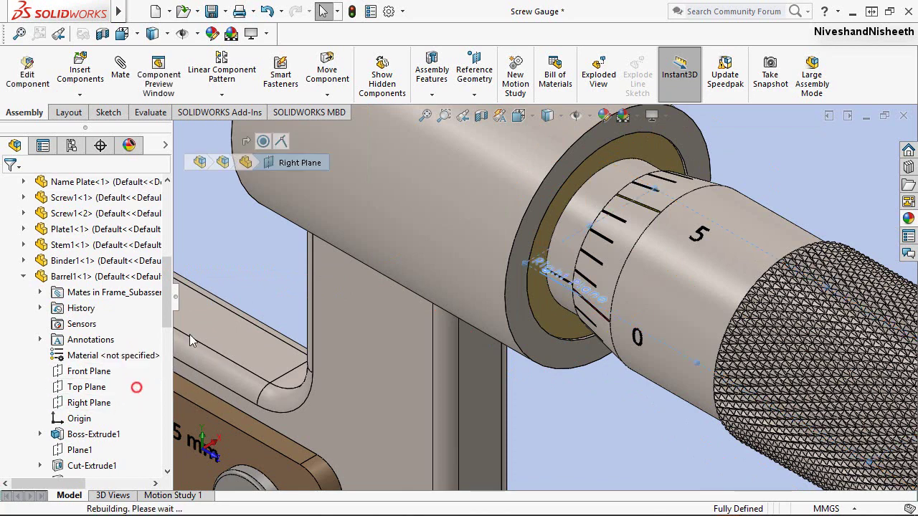
Collapse the tree to top-level items and zoom to fit the whole screw gauge
right_click(10, 331)
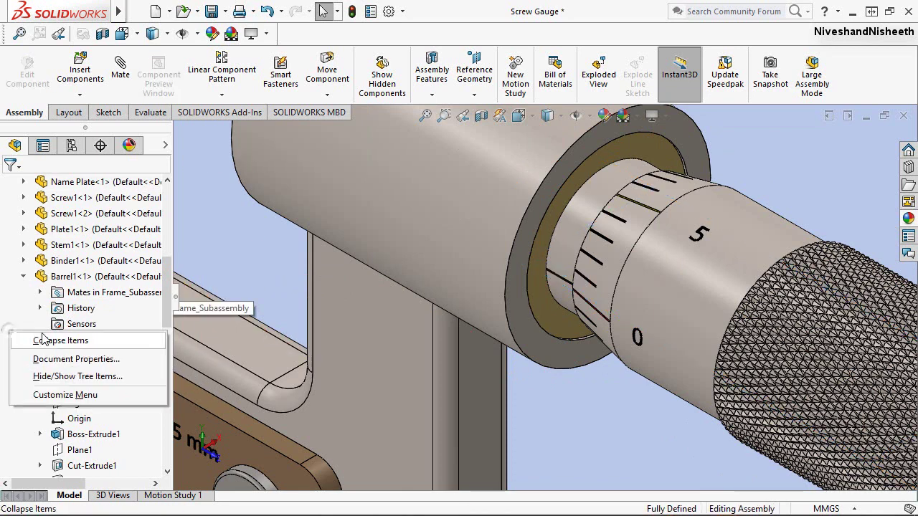
click(60, 340)
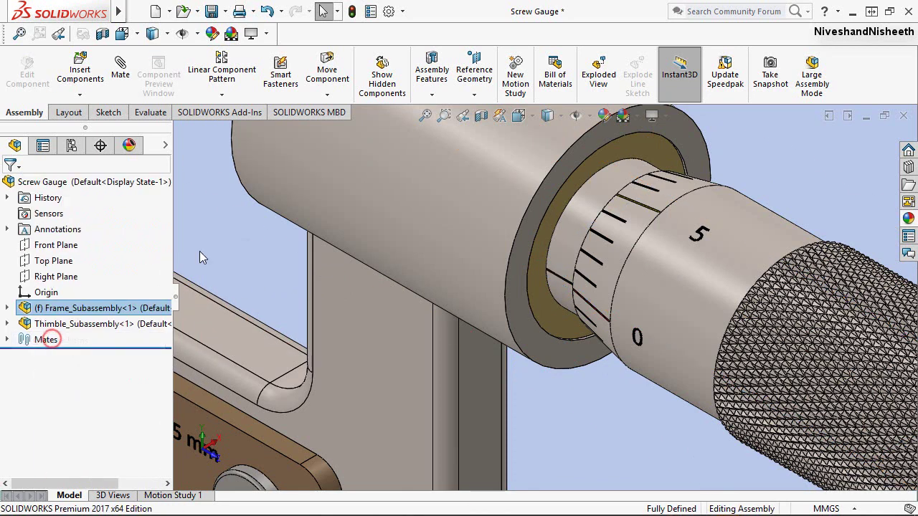
click(425, 115)
click(696, 181)
scroll(646, 248, down, 3)
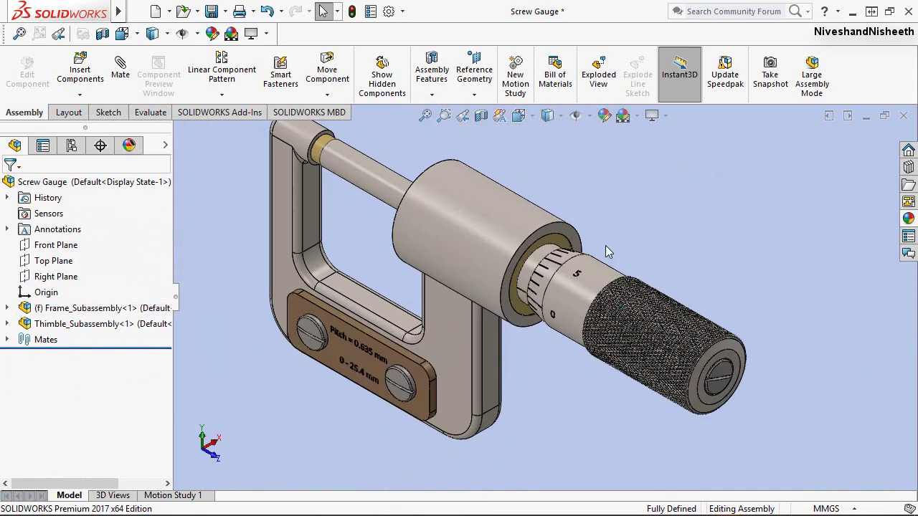
Confirm the thimble no longer moves, then save with Ctrl+S
drag(588, 293, 716, 214)
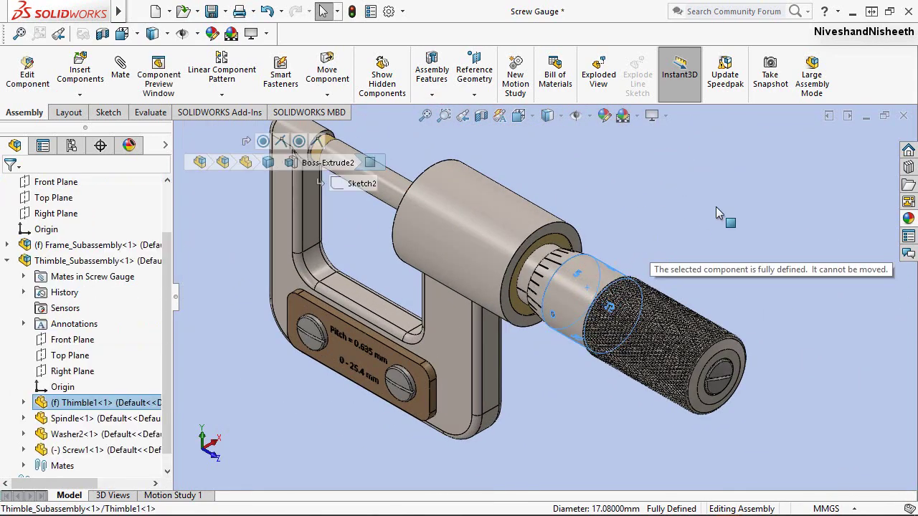
click(626, 194)
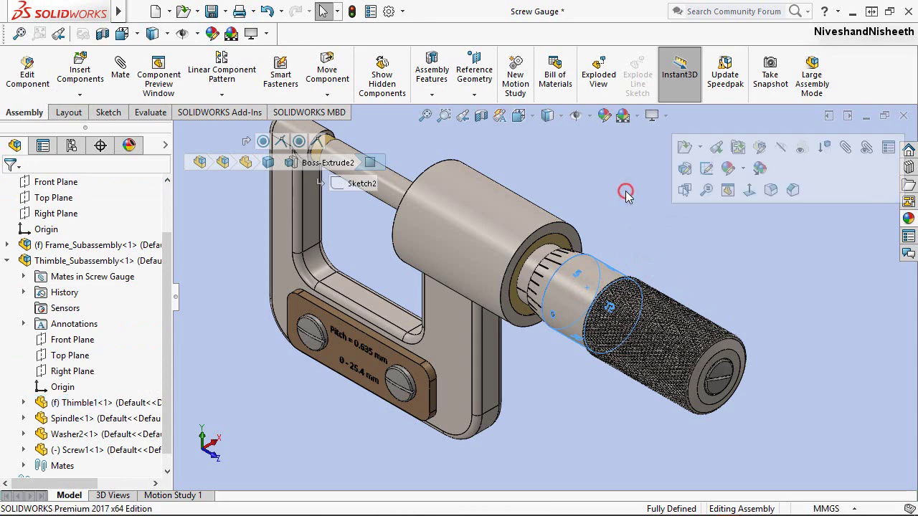
key(ctrl+s)
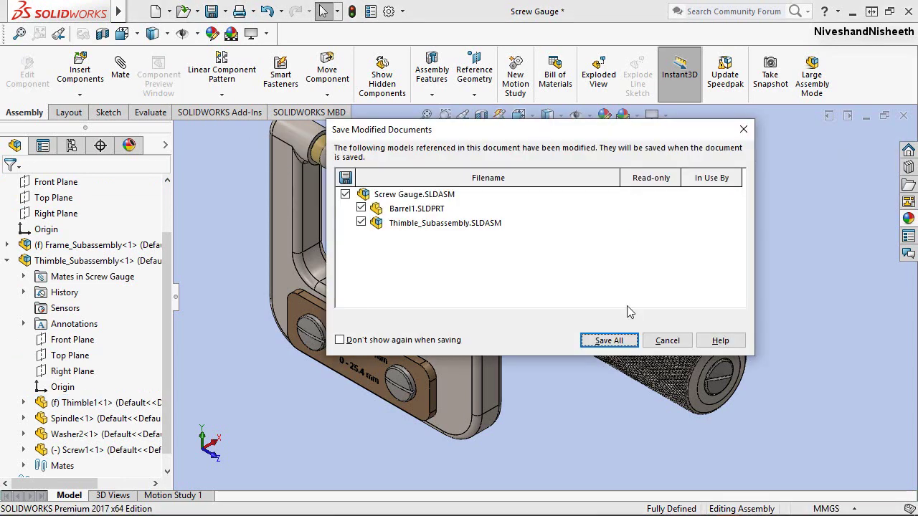
Save All modified documents and fit the gauge in view
click(606, 335)
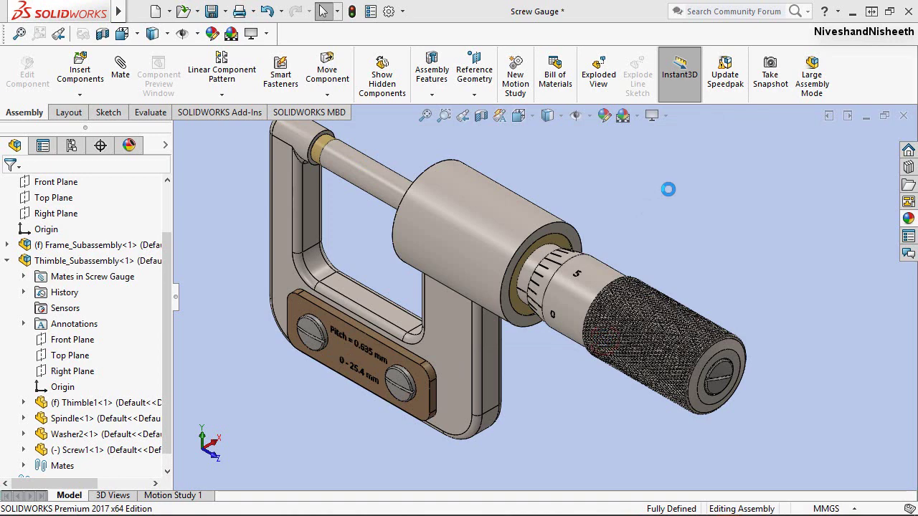
key(f)
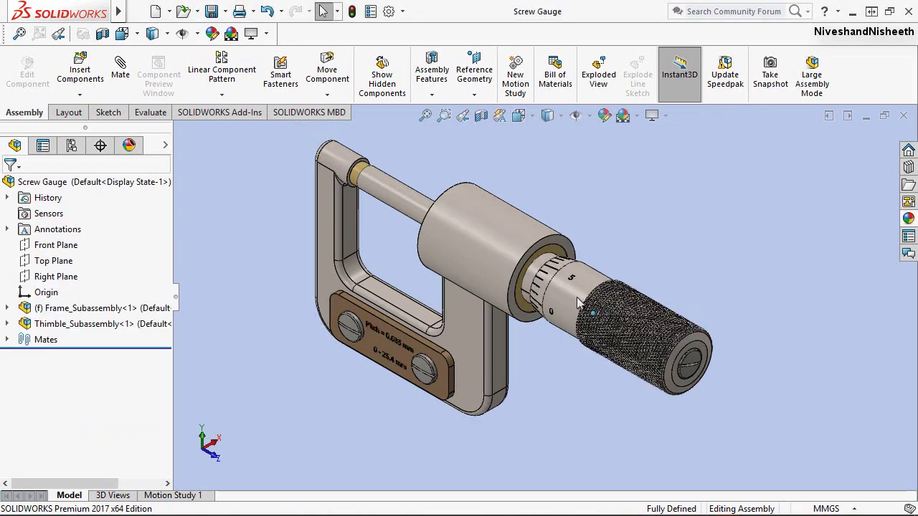
click(600, 171)
mouse_move(46, 339)
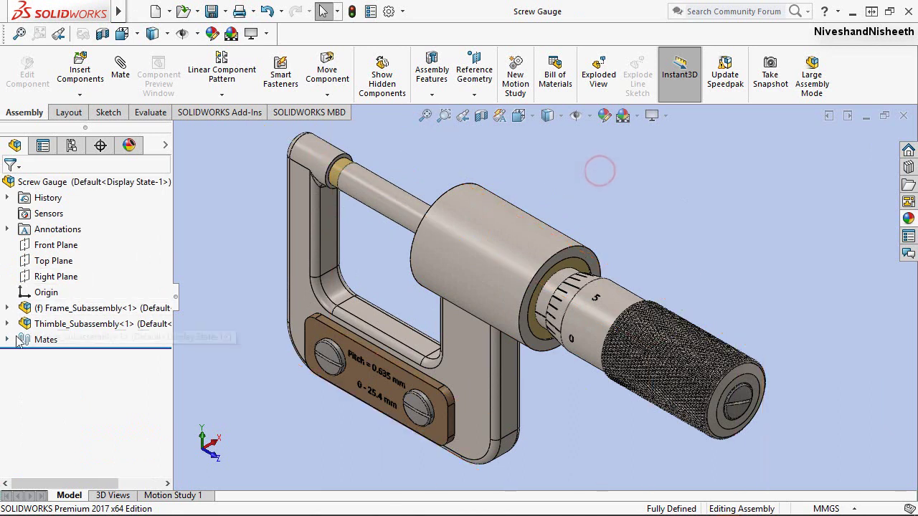
Suppress the Concentric1 and Parallel2 mates in the top assembly's Mates folder
click(6, 343)
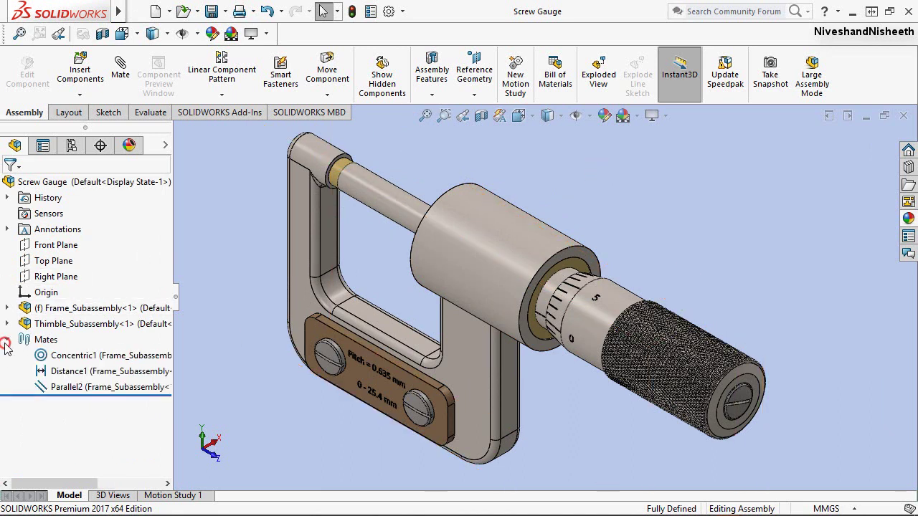
click(280, 413)
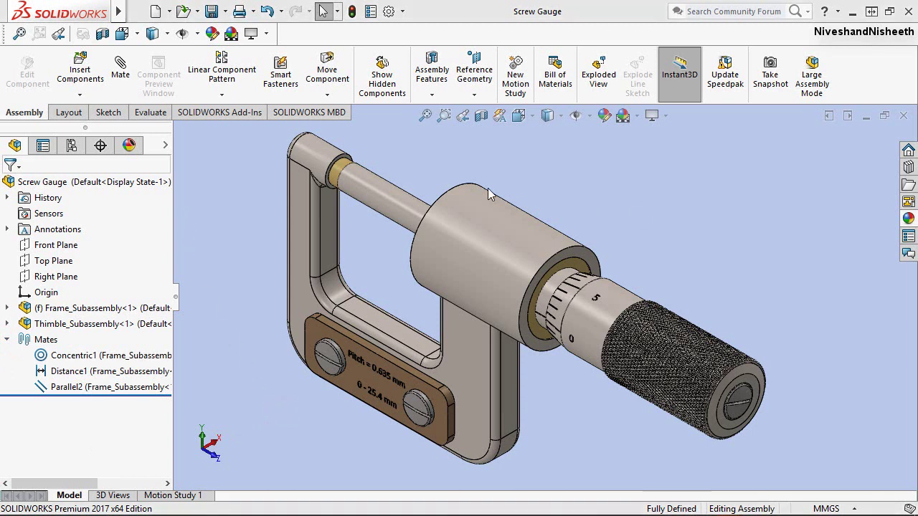
click(248, 200)
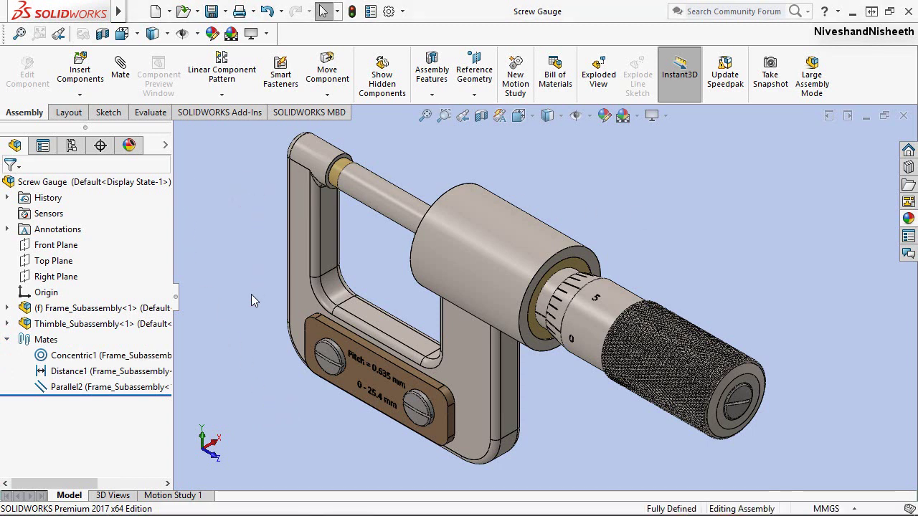
click(122, 359)
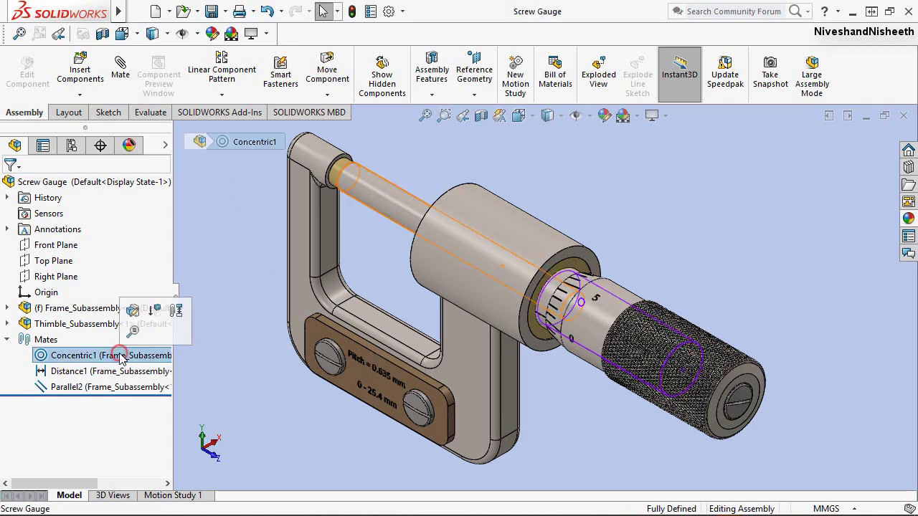
ctrl+click(131, 388)
right_click(130, 388)
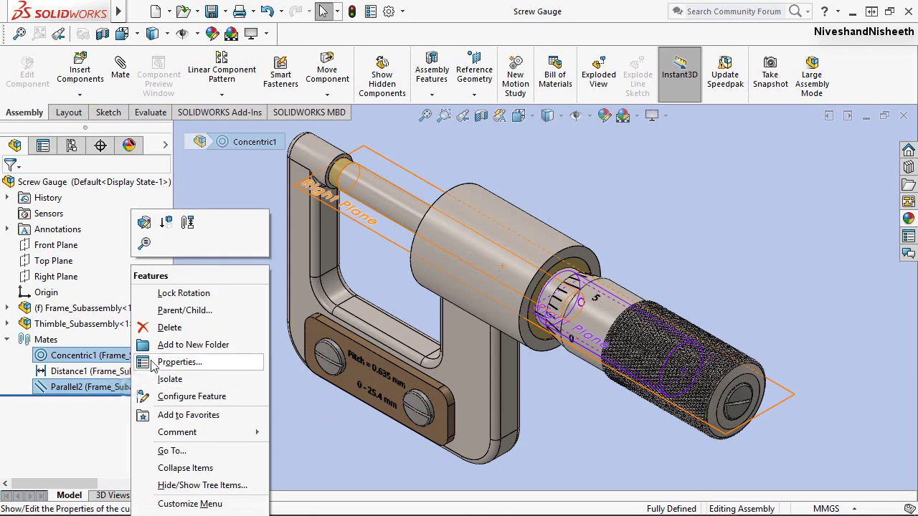
click(165, 222)
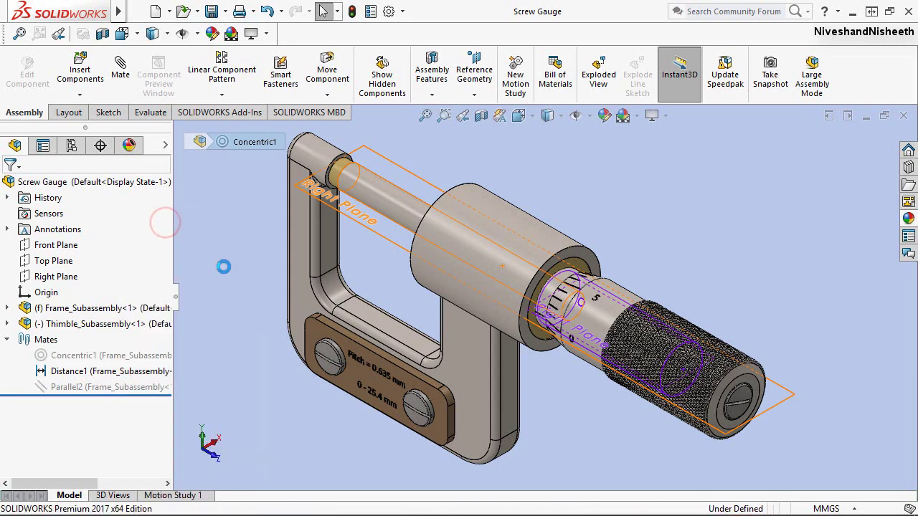
click(222, 266)
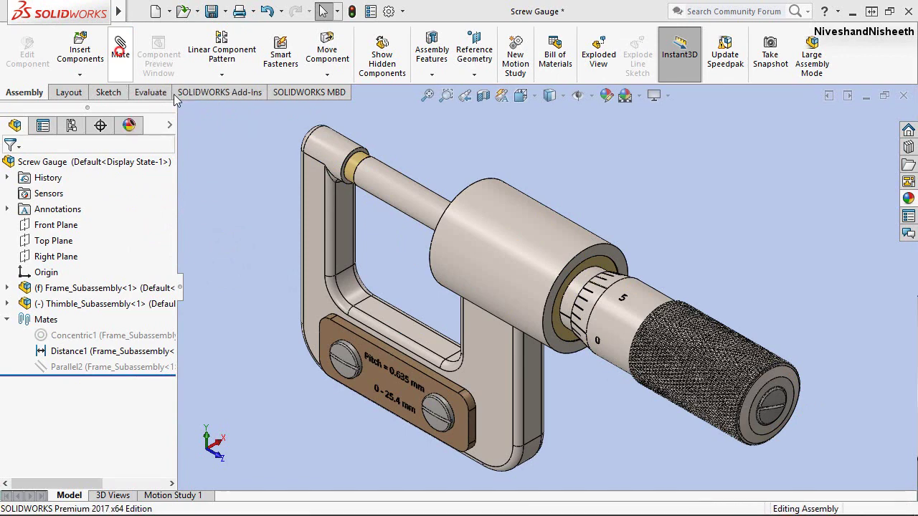
Add a reversed Screw mate between barrel and thimble faces at 0.635 mm per revolution
click(119, 68)
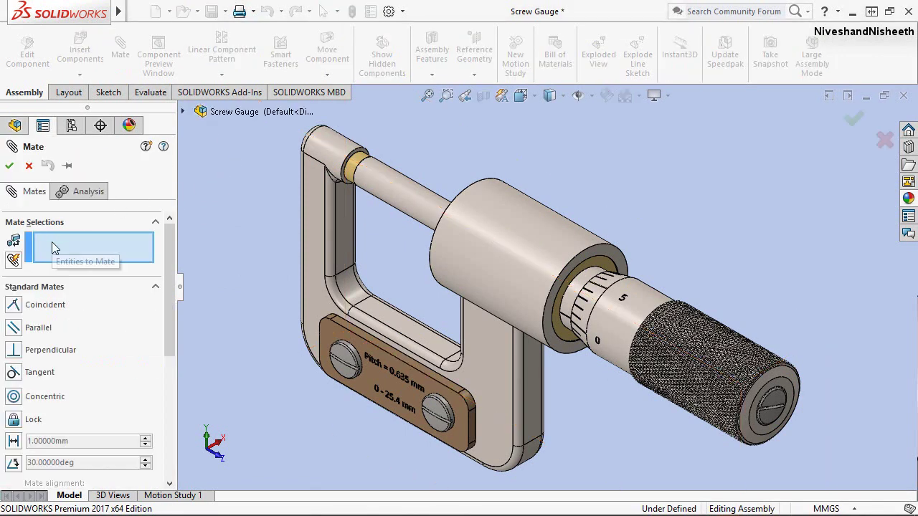
click(507, 273)
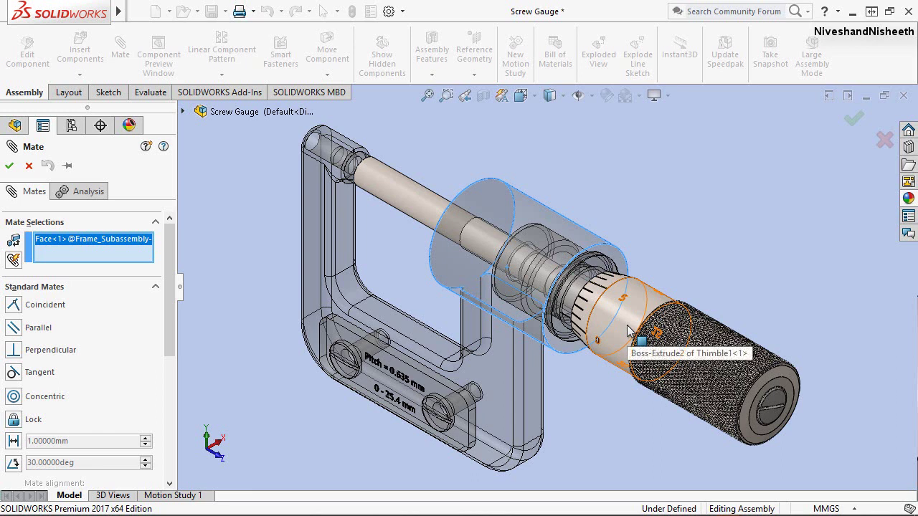
click(628, 330)
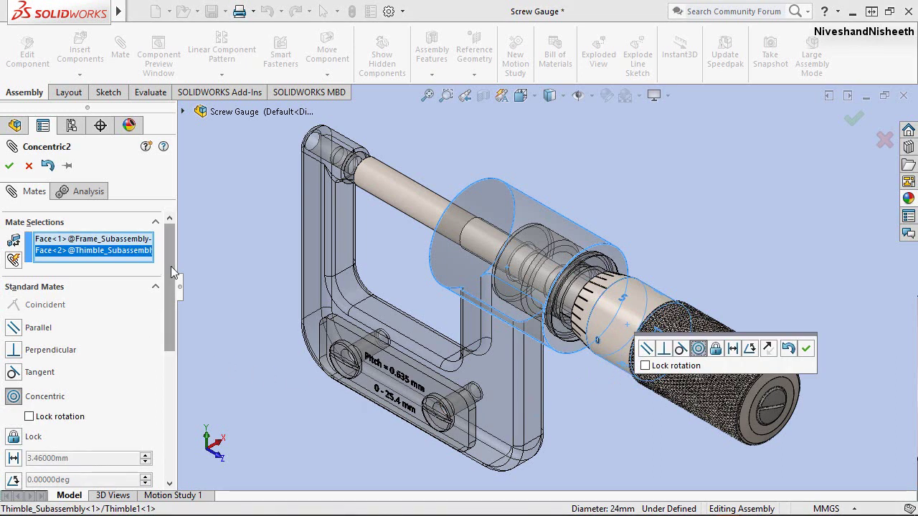
drag(172, 272, 165, 339)
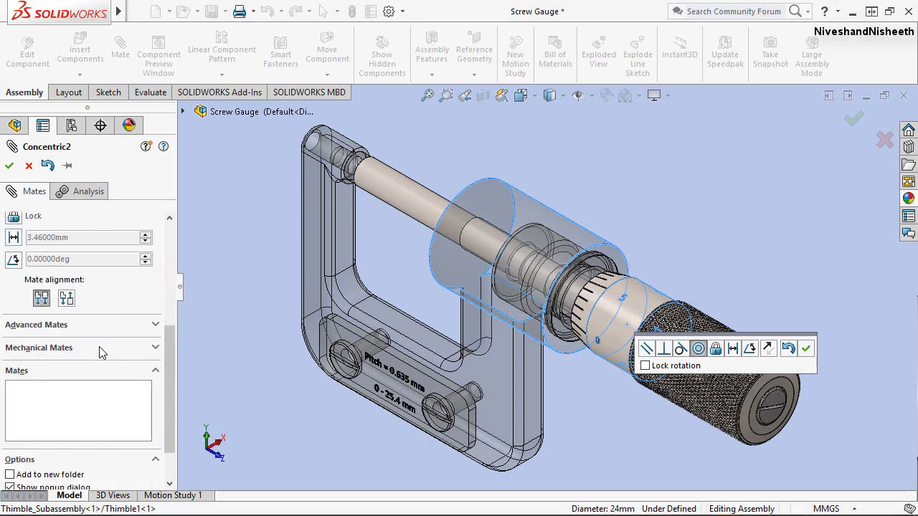
click(95, 348)
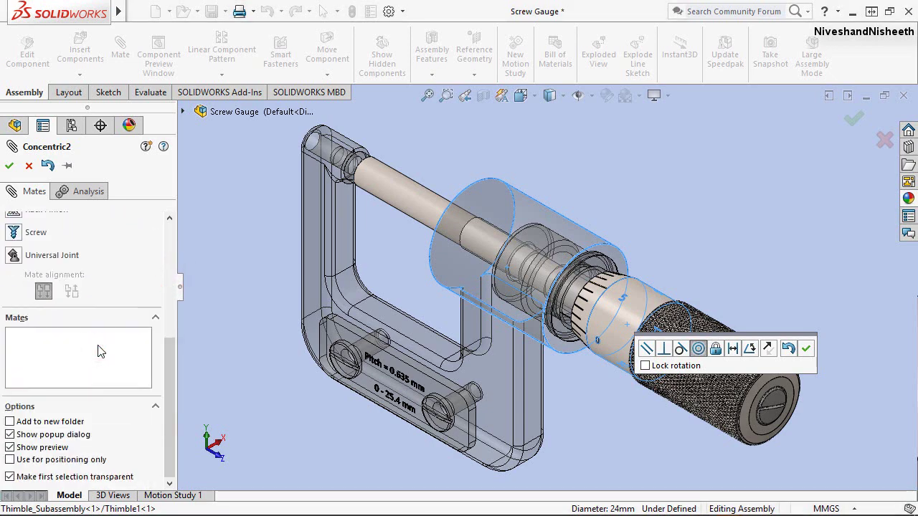
drag(168, 354, 167, 315)
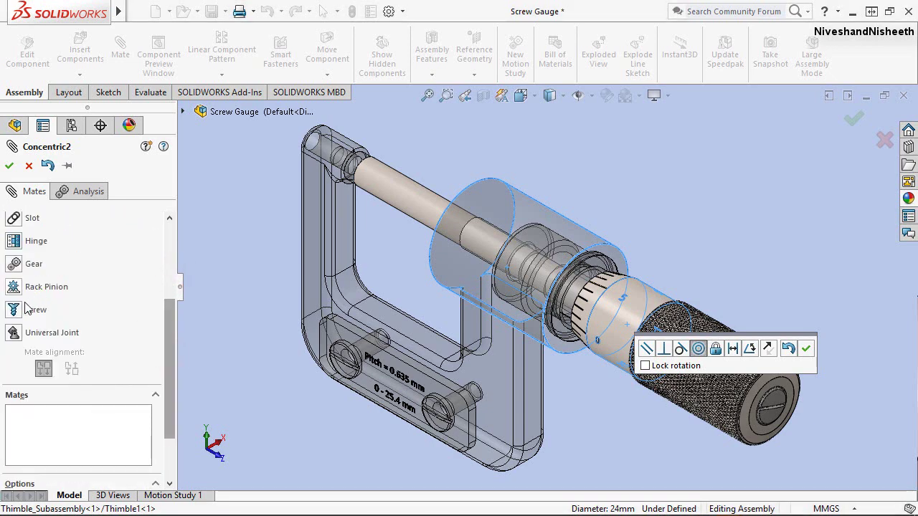
click(13, 311)
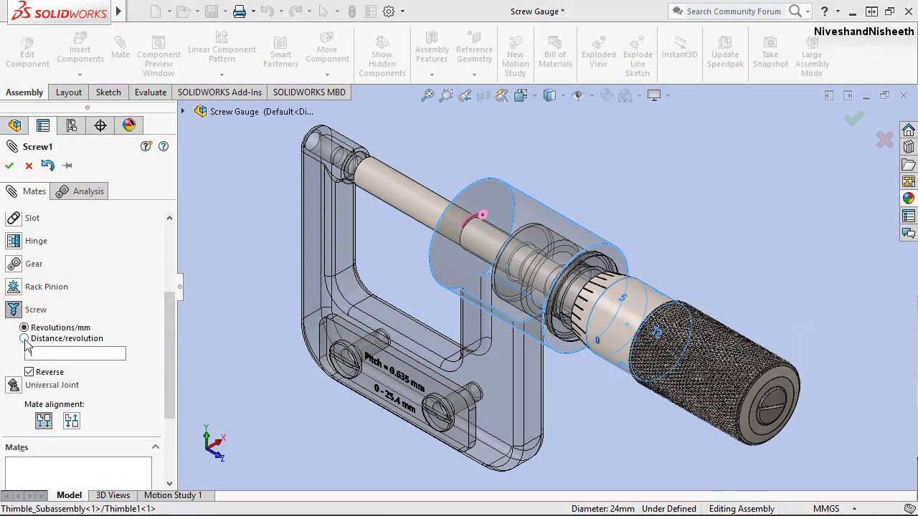
click(24, 339)
drag(68, 353, 28, 351)
text(.635)
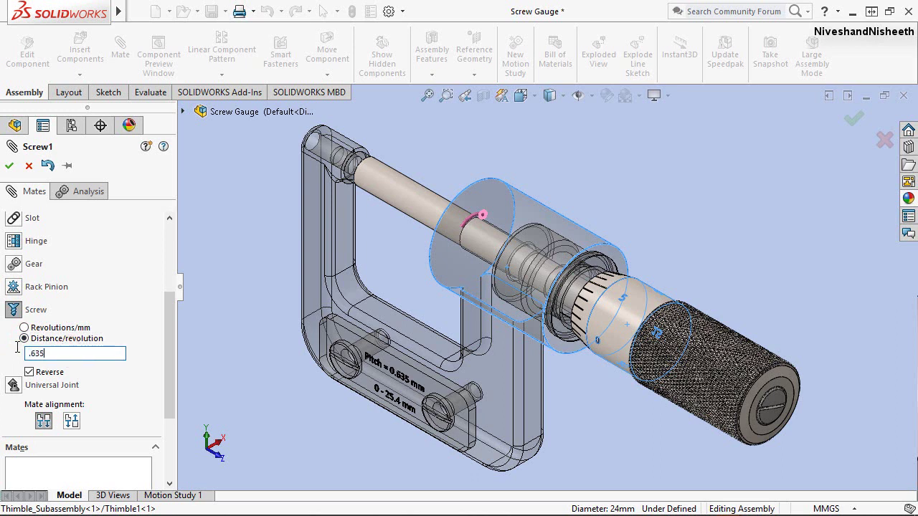
key(Return)
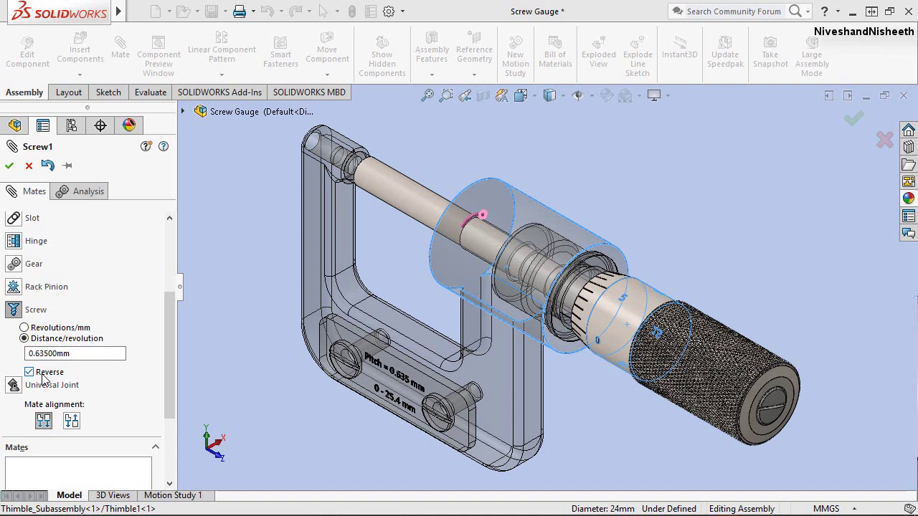
click(11, 167)
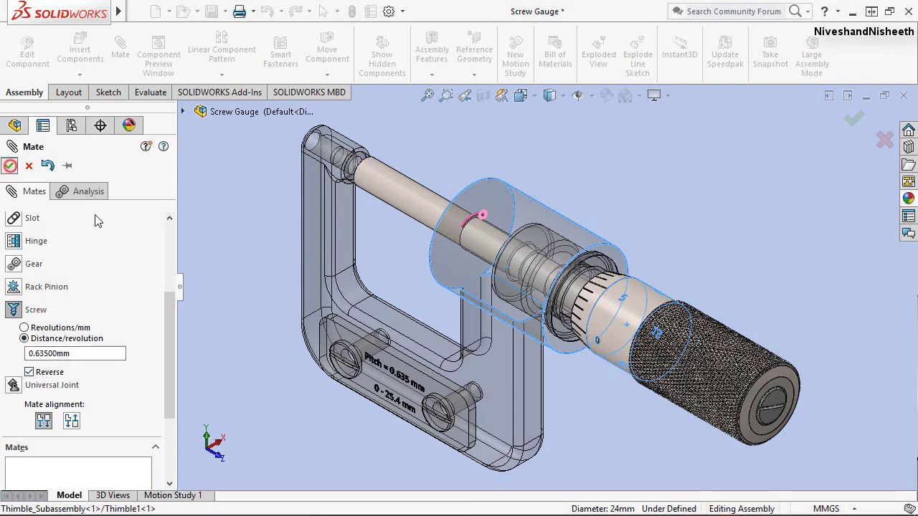
Close the mate settings and save the screw gauge assembly
key(Return)
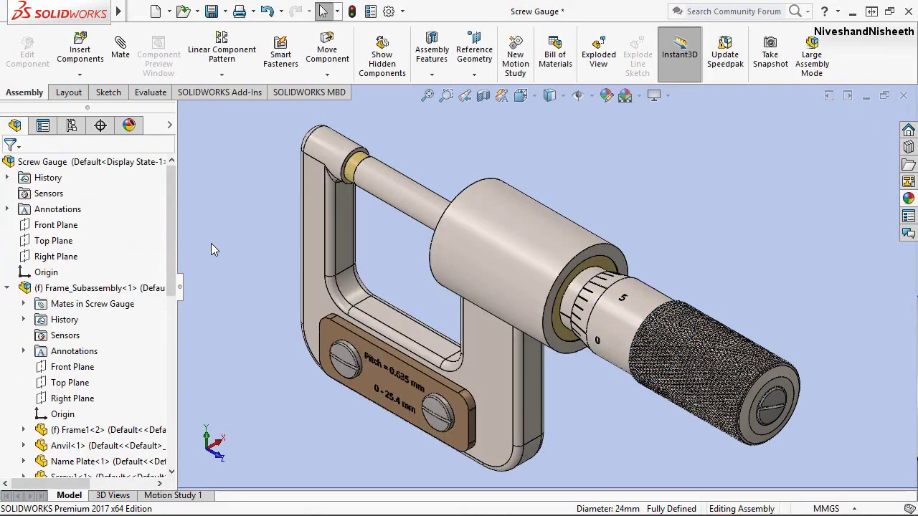
drag(172, 272, 183, 457)
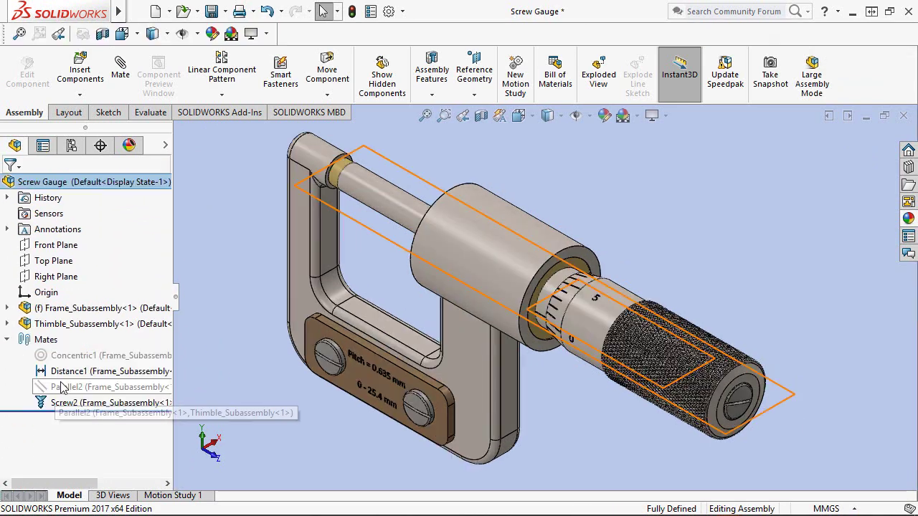
click(212, 11)
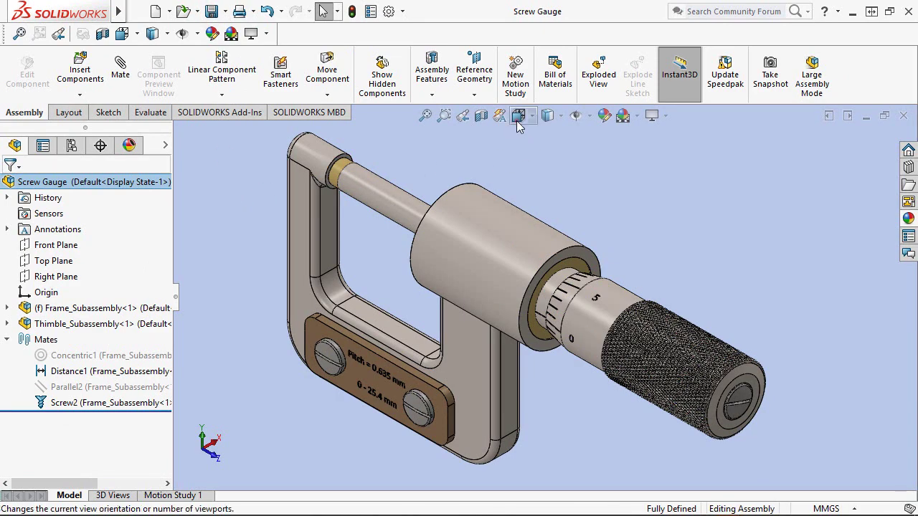
Zoom into the thimble scale in Left view to check its 0 against the datum line, then return to the previous 3D view
click(517, 119)
mouse_move(473, 328)
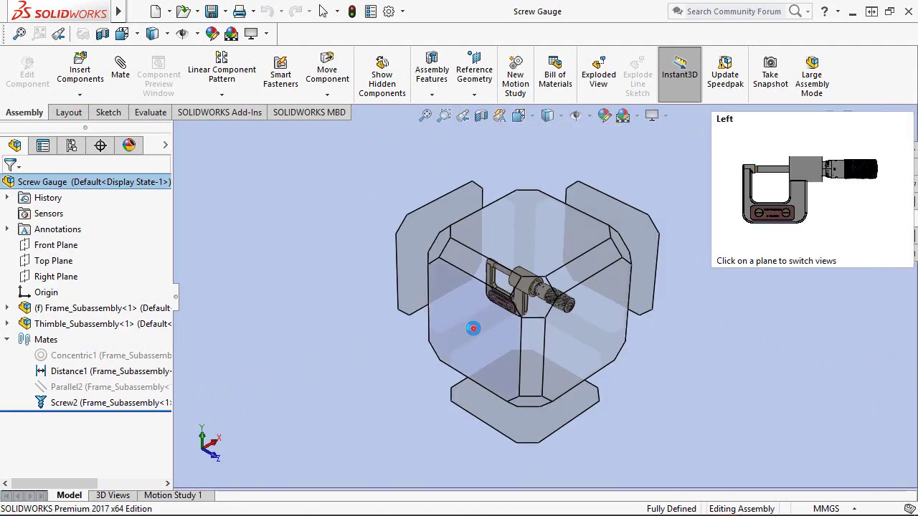
click(473, 328)
scroll(626, 232, down, 5)
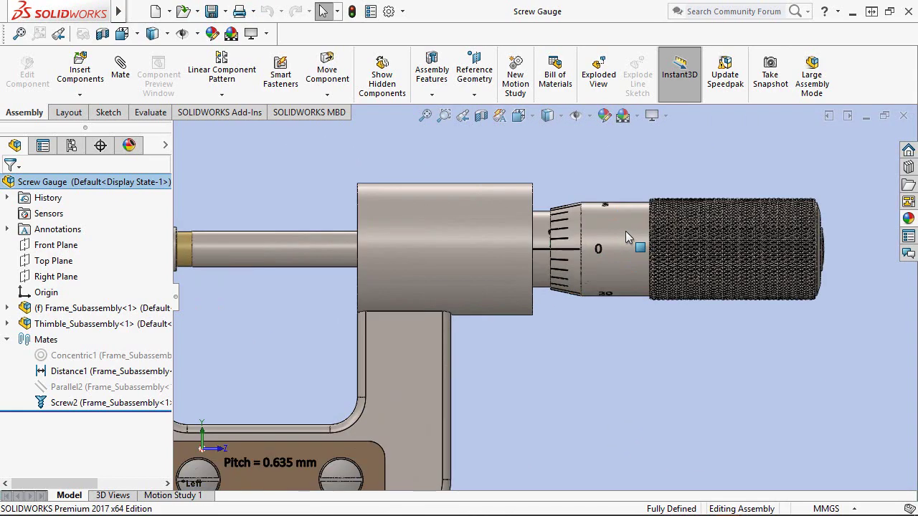
scroll(625, 230, down, 2)
scroll(545, 266, down, 2)
scroll(606, 293, down, 2)
scroll(327, 304, down, 1)
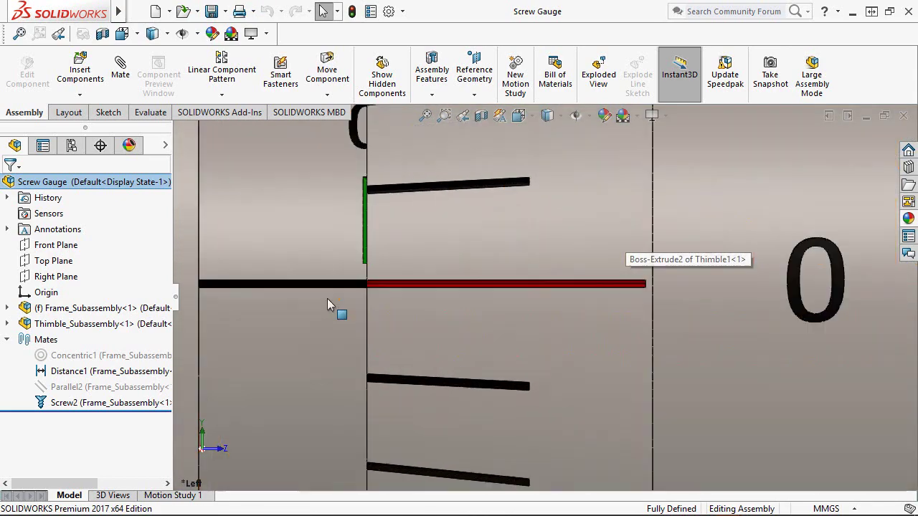
scroll(327, 295, down, 2)
scroll(478, 303, up, 2)
scroll(487, 136, down, 2)
scroll(487, 136, down, 1)
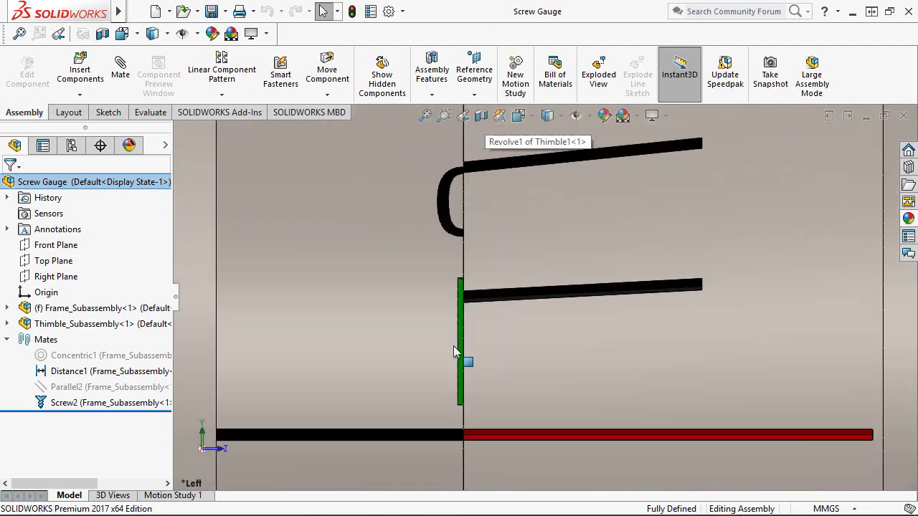
click(462, 121)
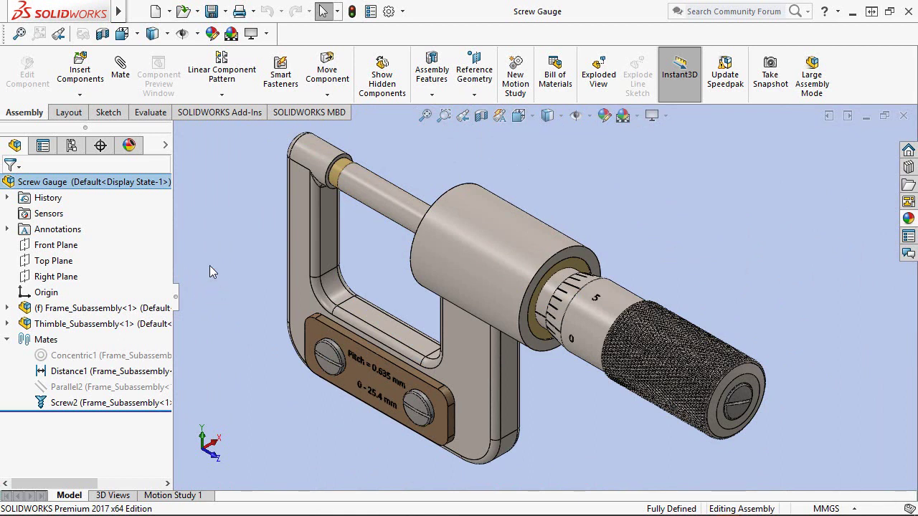
Turn on RealView Graphics and suppress the Distance1 mate
click(651, 116)
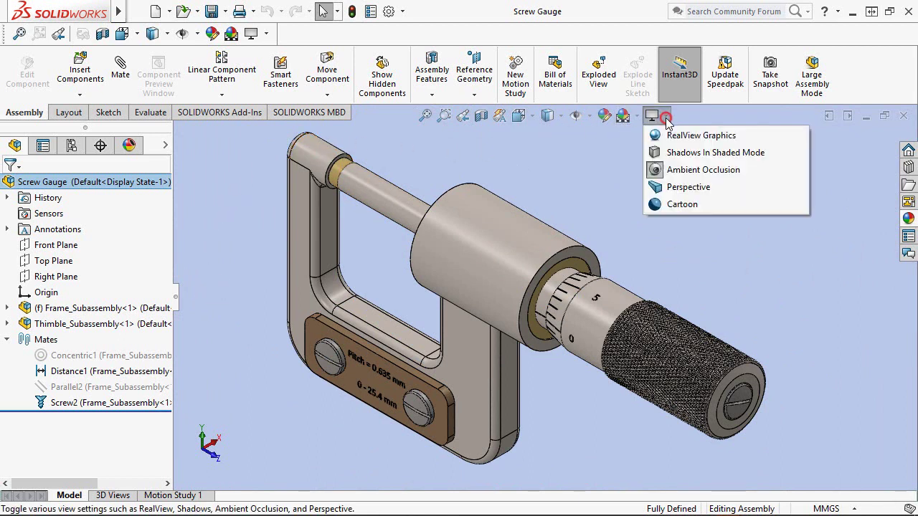
click(658, 136)
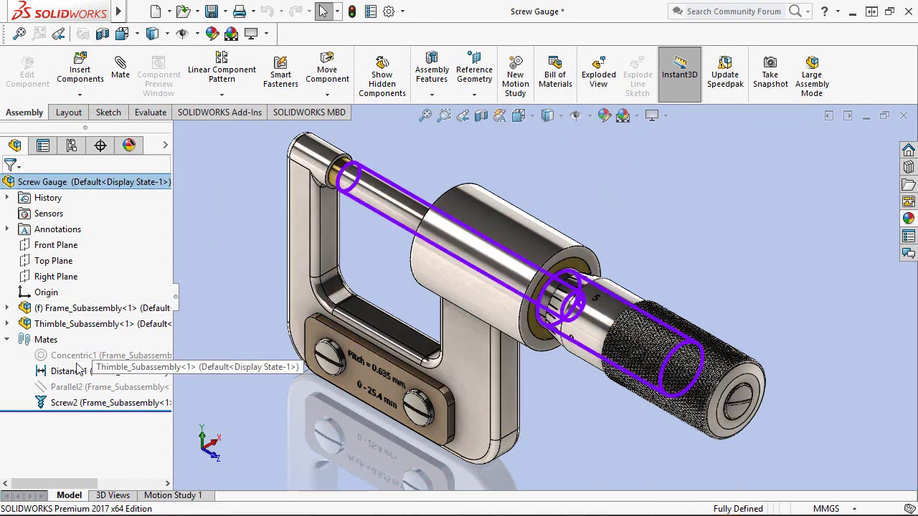
click(45, 371)
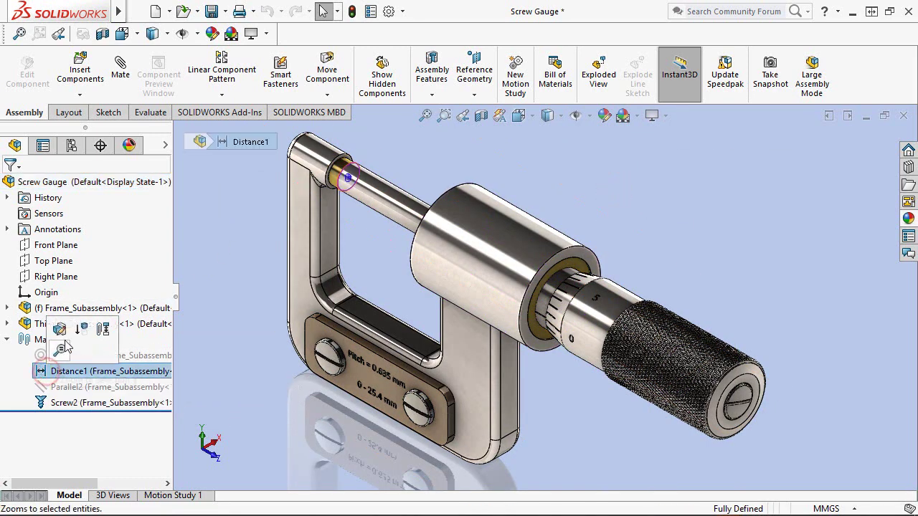
click(81, 329)
click(249, 280)
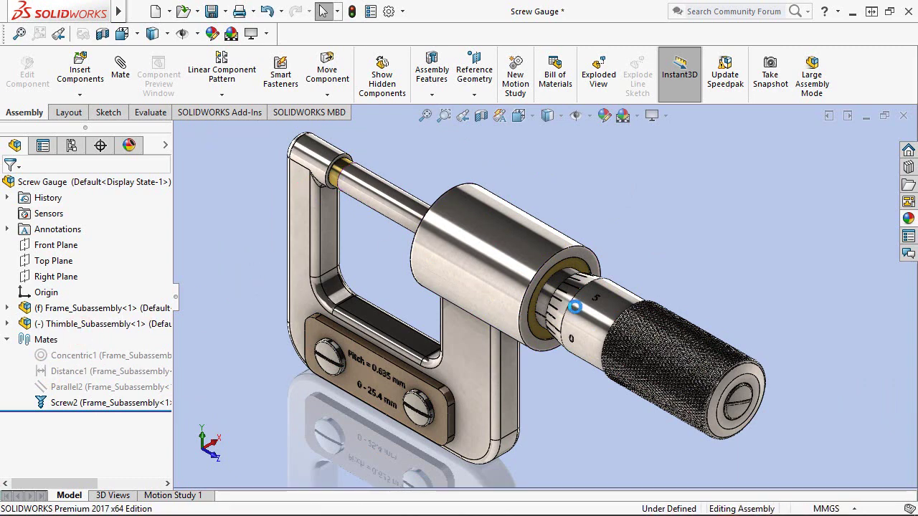
Rotate the thimble to pull the spindle back from the anvil
scroll(575, 307, down, 2)
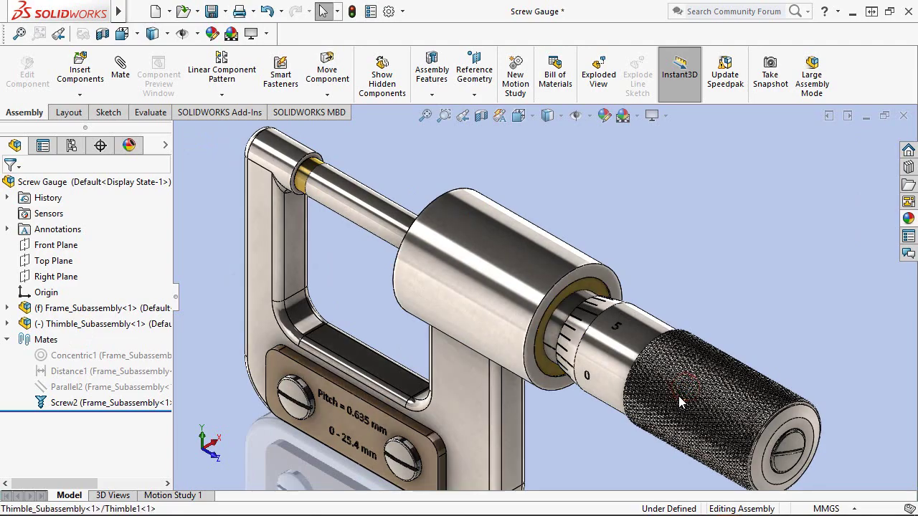
mouse_move(687, 393)
mouse_down()
mouse_move(714, 335)
mouse_move(753, 339)
mouse_move(714, 306)
mouse_move(675, 413)
mouse_move(762, 323)
mouse_move(720, 449)
mouse_up()
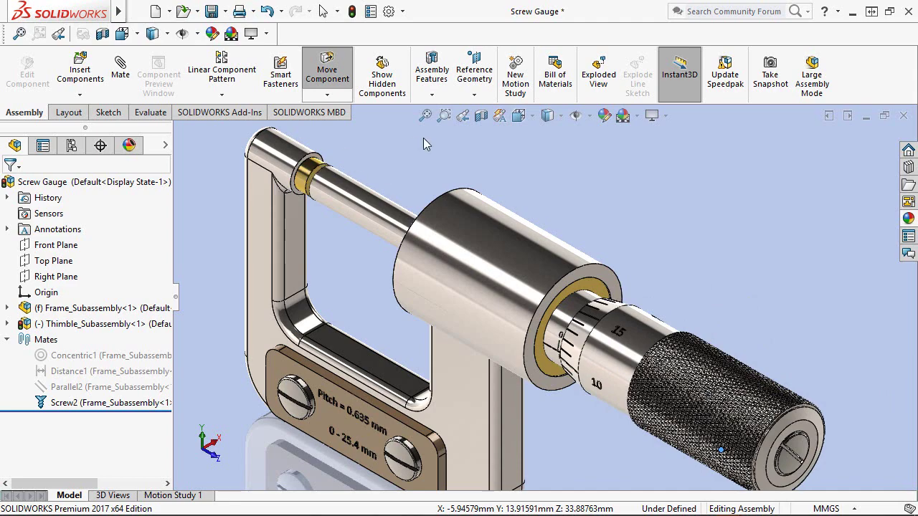
key(Escape)
Inspect the spindle-anvil gap up close in Left view, then fit the whole micrometer
scroll(430, 140, down, 2)
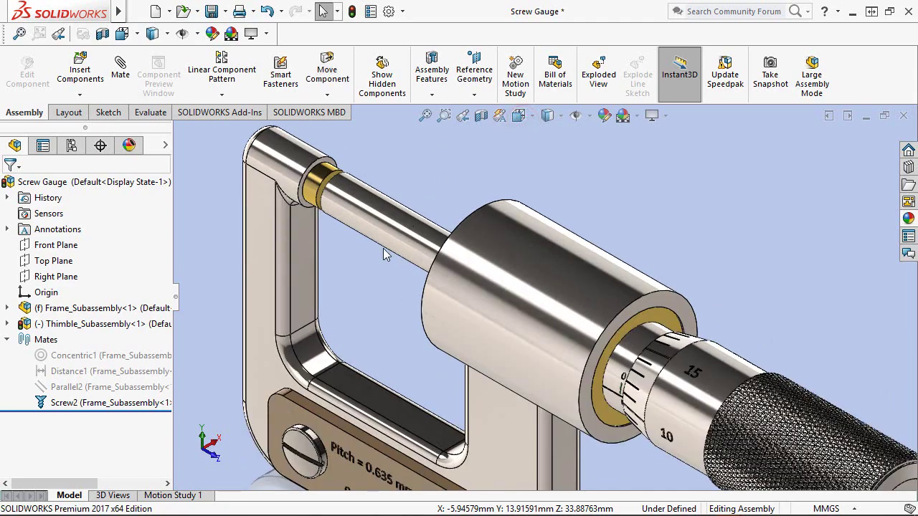
key(space)
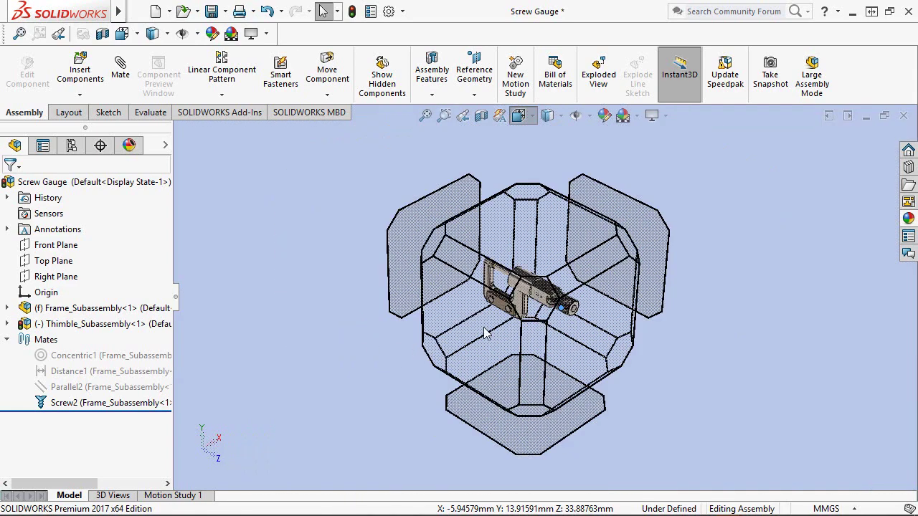
click(484, 331)
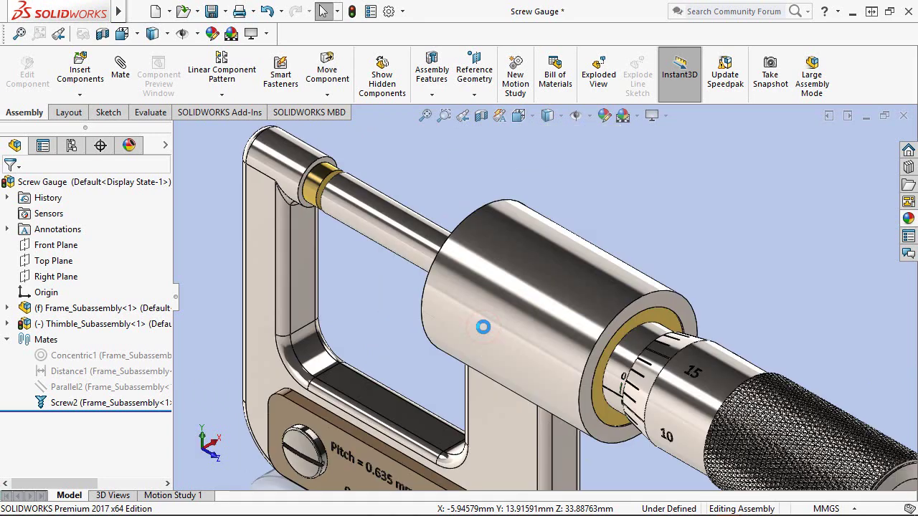
click(483, 327)
key(ctrl+3)
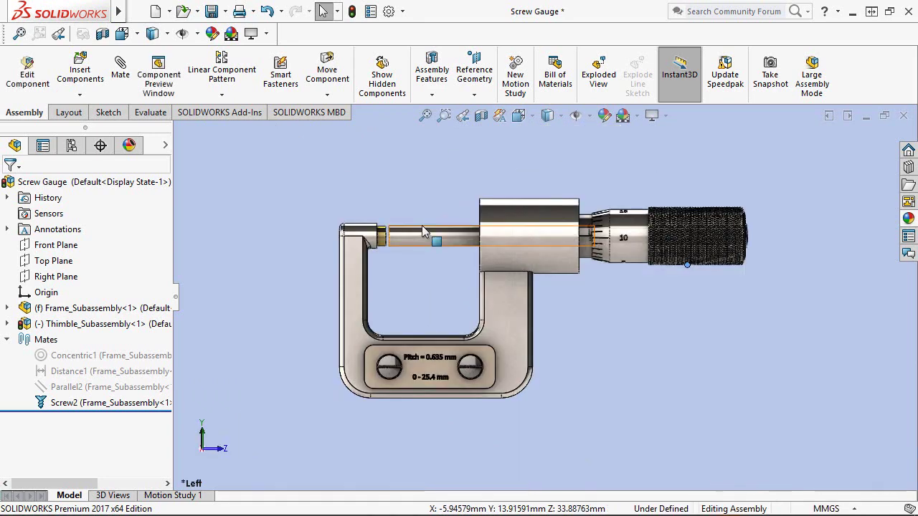
scroll(399, 242, down, 1)
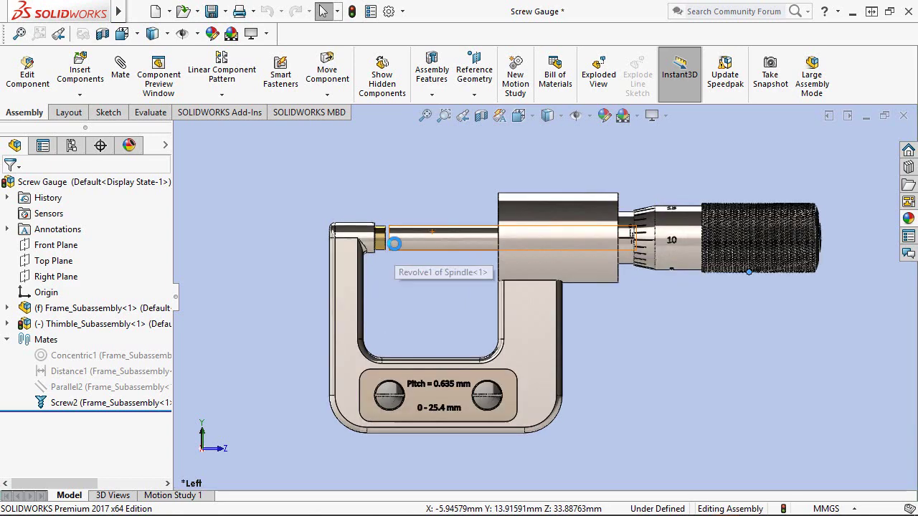
scroll(404, 252, down, 3)
scroll(404, 253, down, 3)
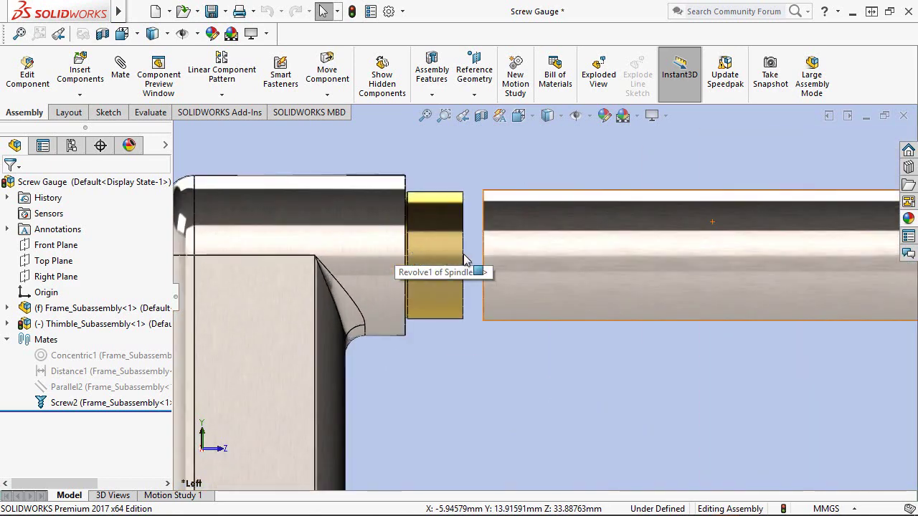
scroll(375, 149, up, 1)
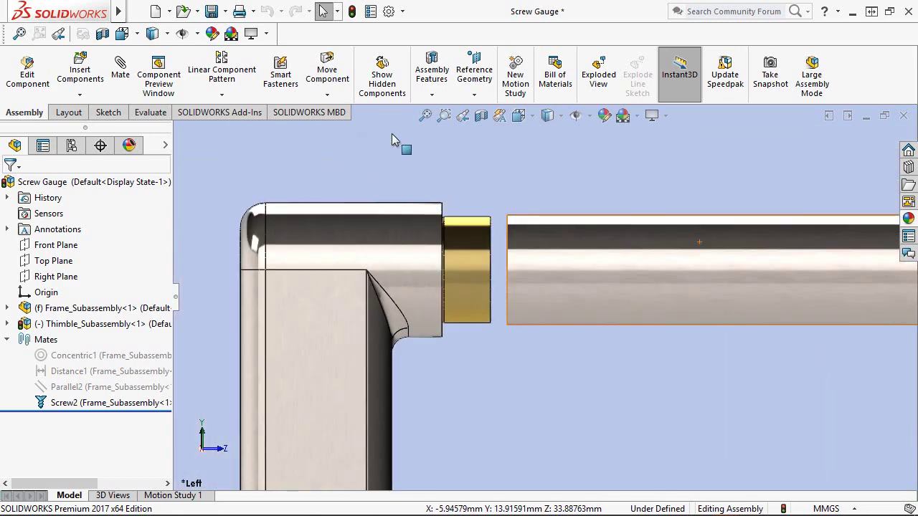
key(f)
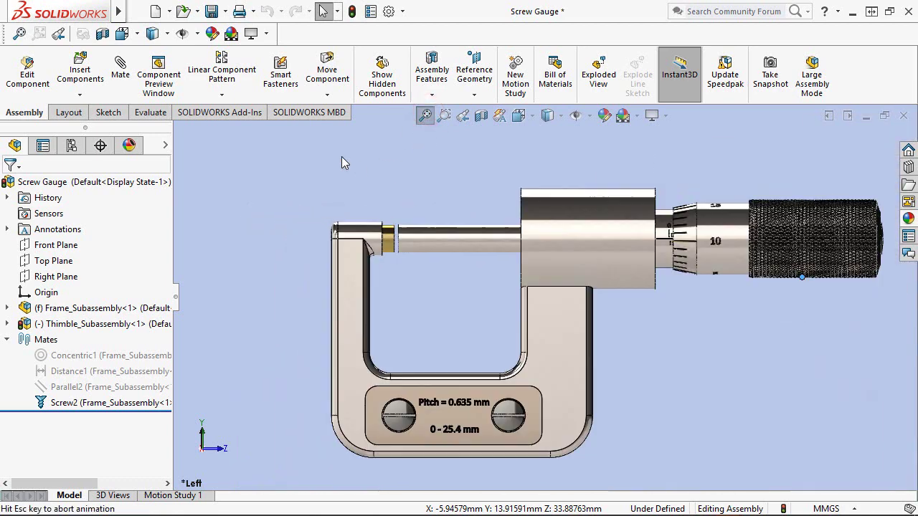
Return to the earlier 3D view, zoom to fit, and unsuppress the Distance1 mate
click(465, 116)
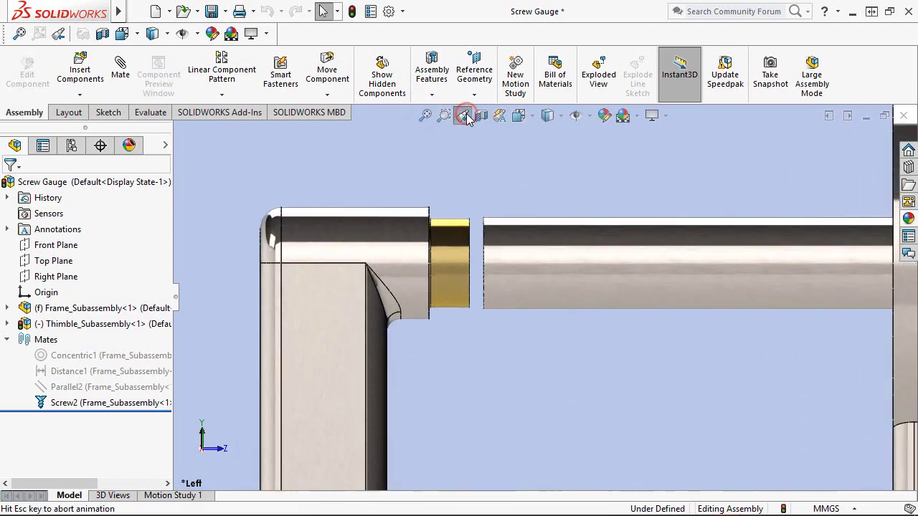
click(463, 116)
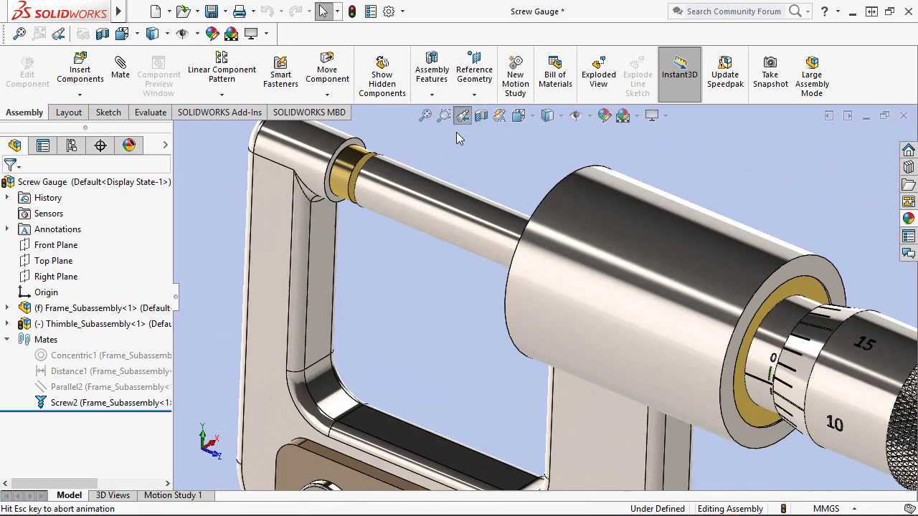
click(427, 116)
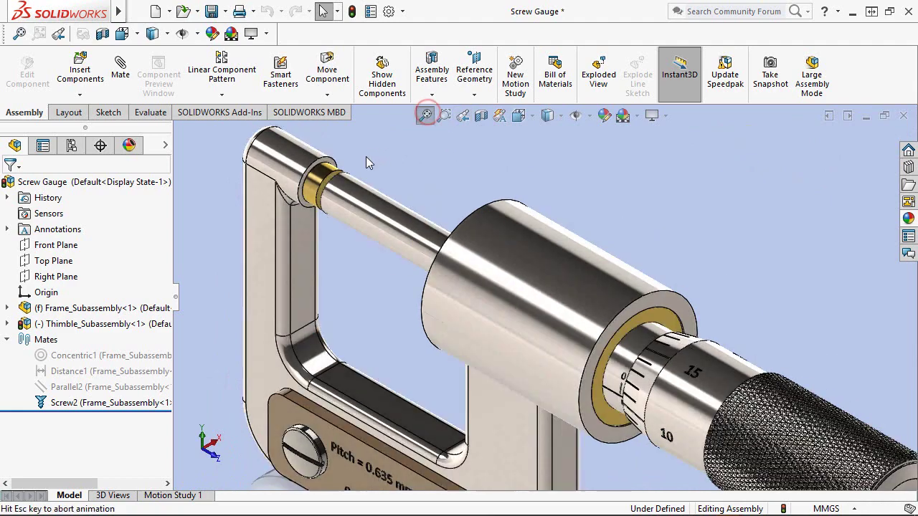
click(293, 208)
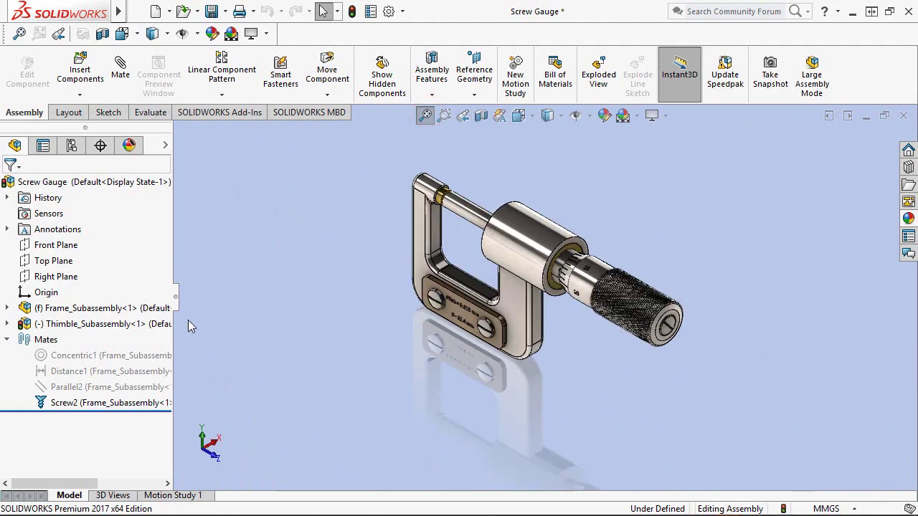
click(93, 373)
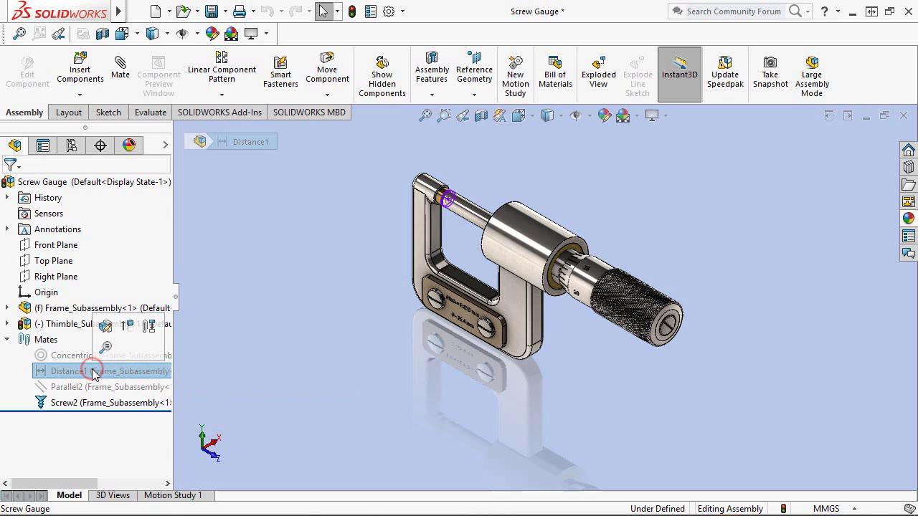
click(127, 326)
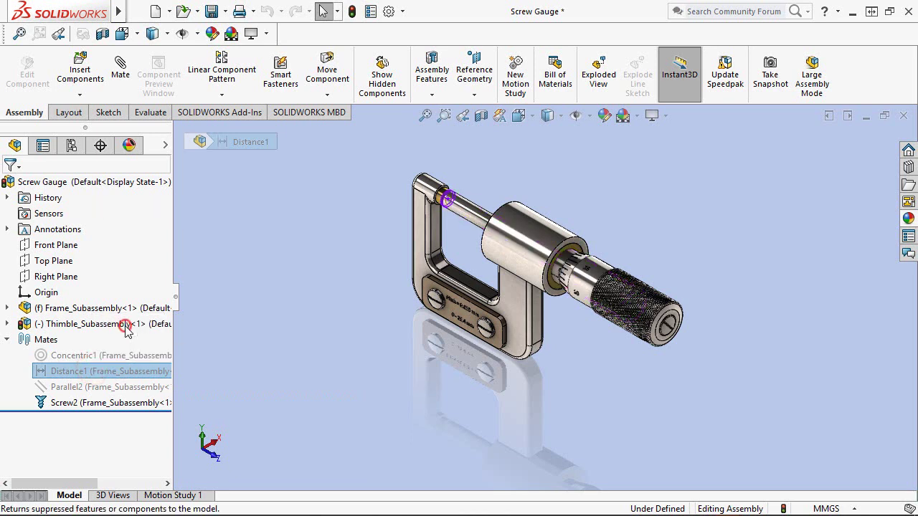
click(261, 344)
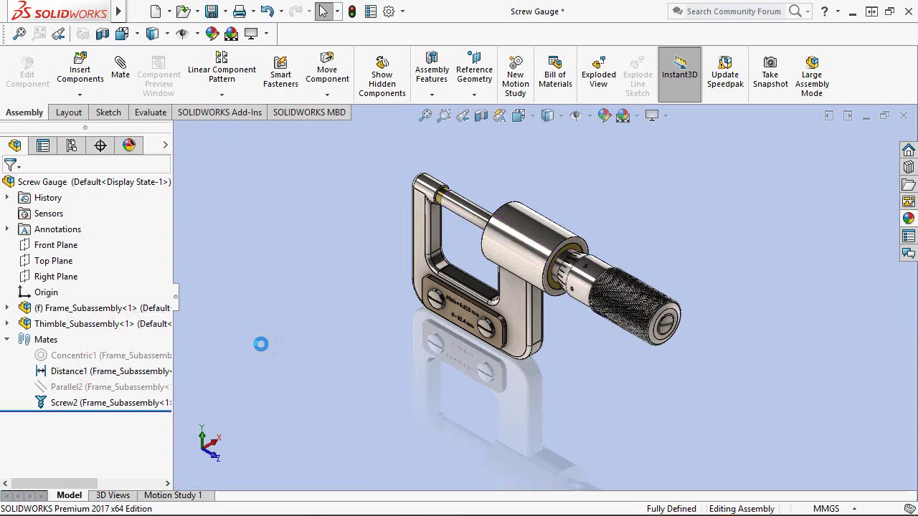
Collapse the Mates folder and turn off RealView Graphics
scroll(502, 255, down, 3)
scroll(502, 255, down, 2)
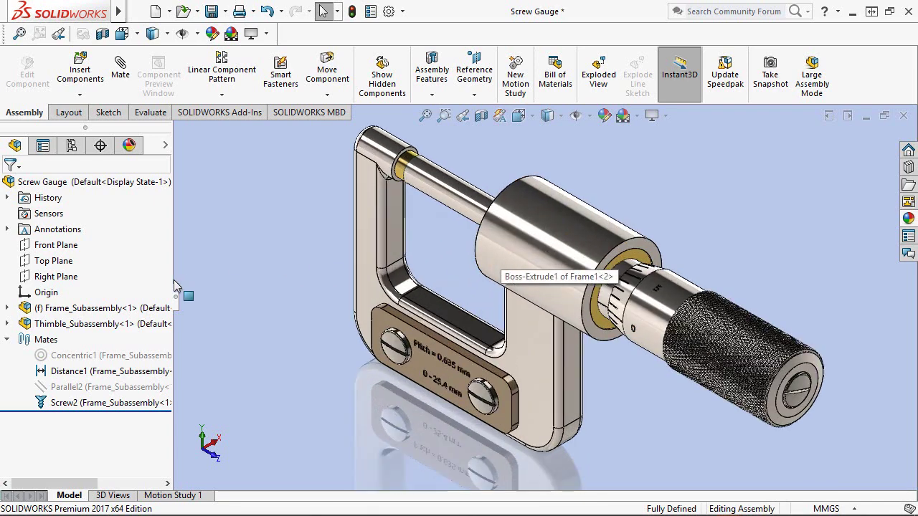
click(6, 339)
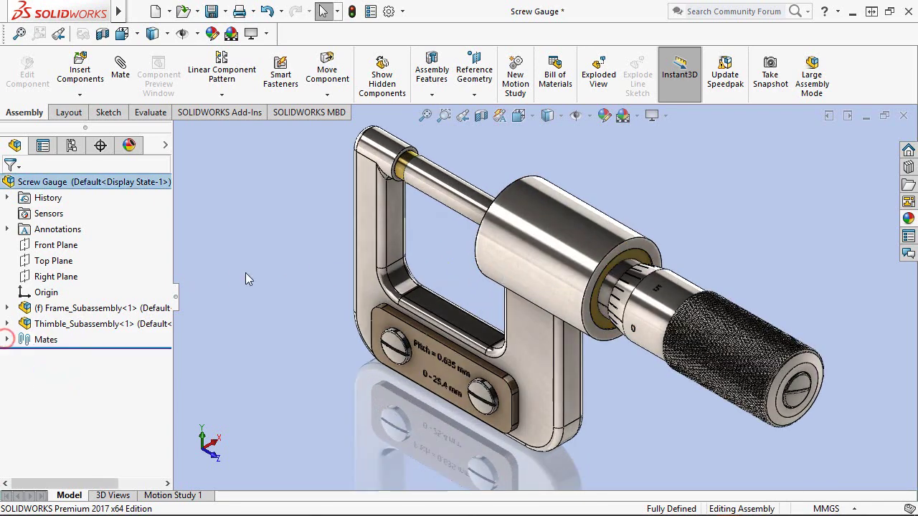
click(245, 276)
click(666, 116)
click(652, 131)
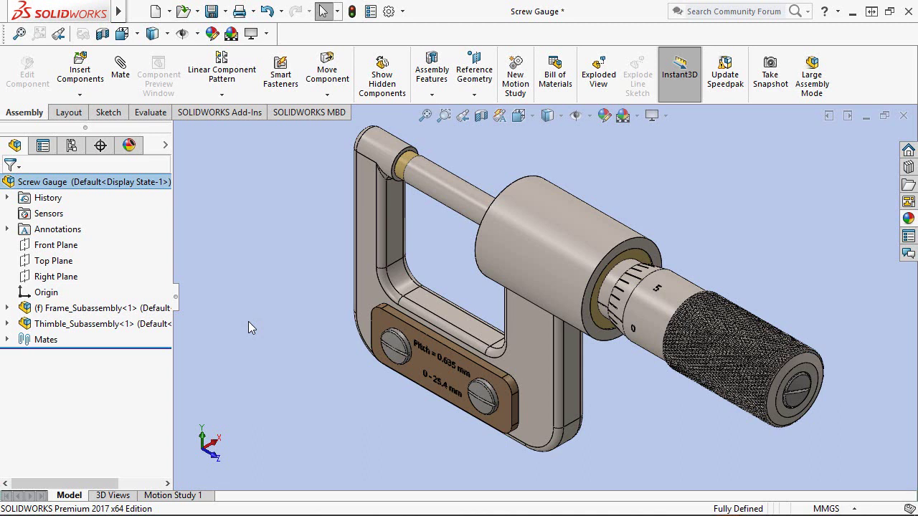
Save the assembly with Ctrl+S, then suppress the Distance1 mate again
key(ctrl+s)
click(674, 227)
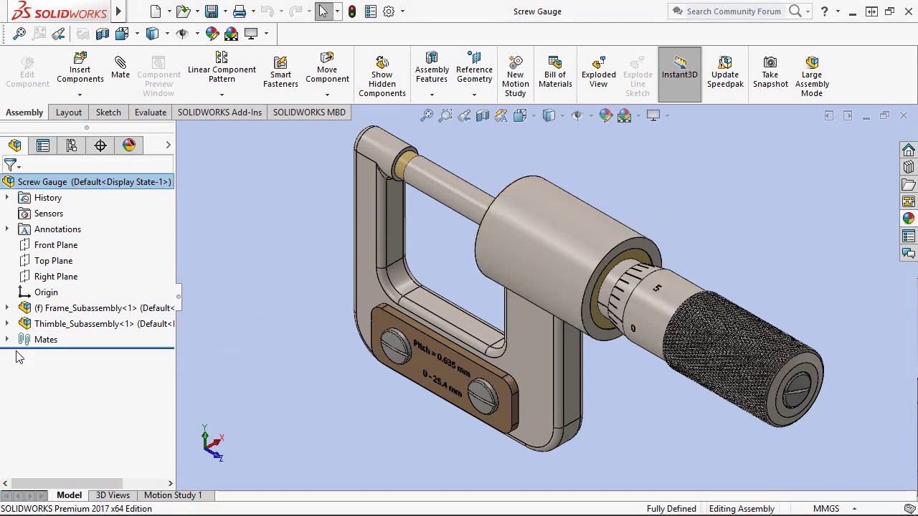
click(8, 340)
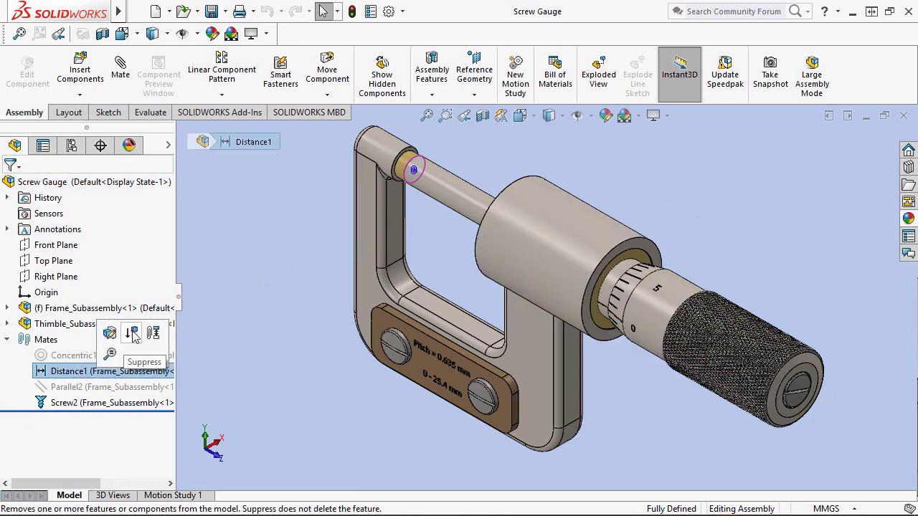
click(133, 336)
click(279, 361)
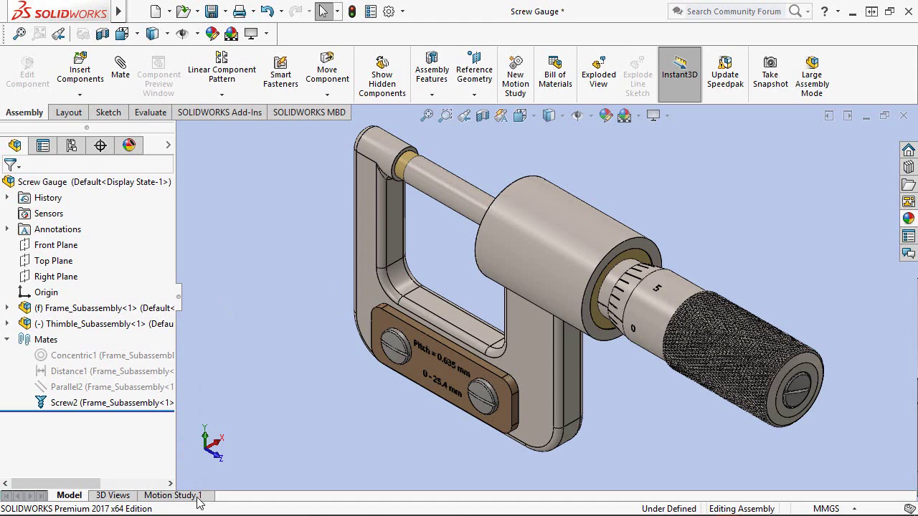
Open Motion Study 1, hide the design tree, and turn off large text buttons and the heads-up View toolbar
click(172, 496)
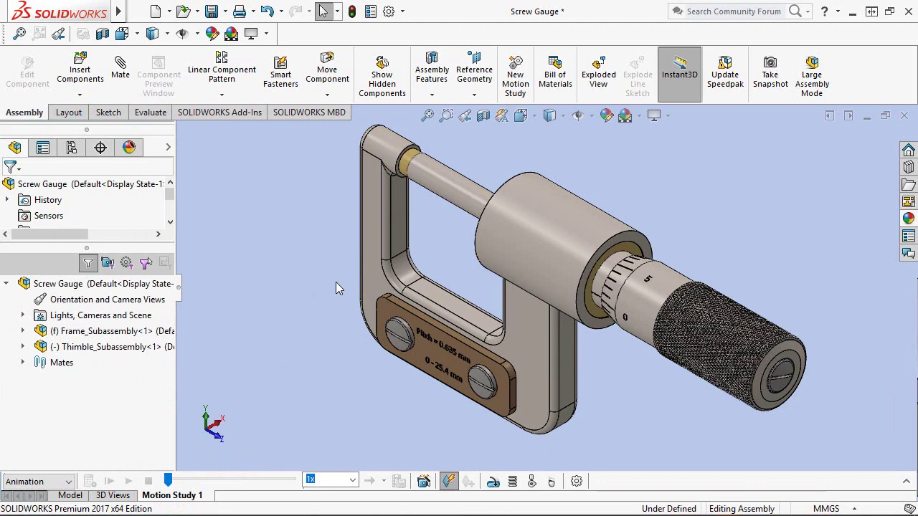
click(179, 289)
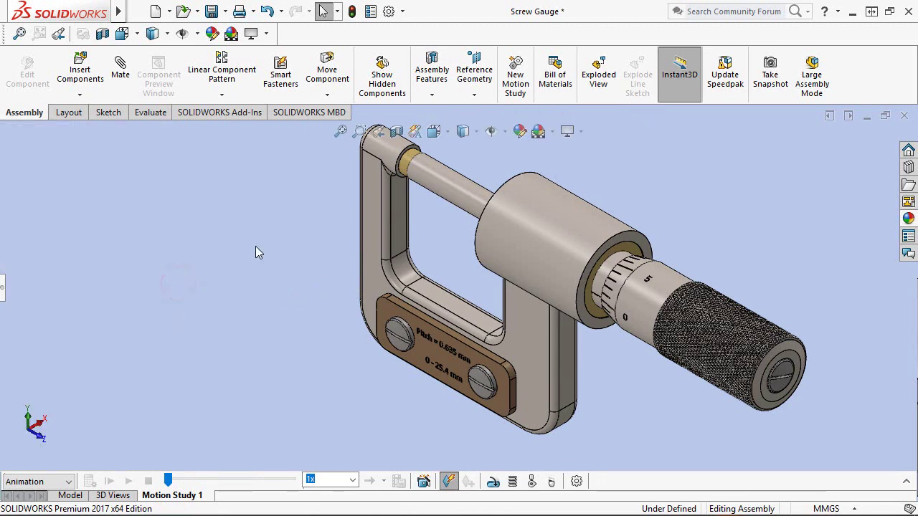
right_click(633, 30)
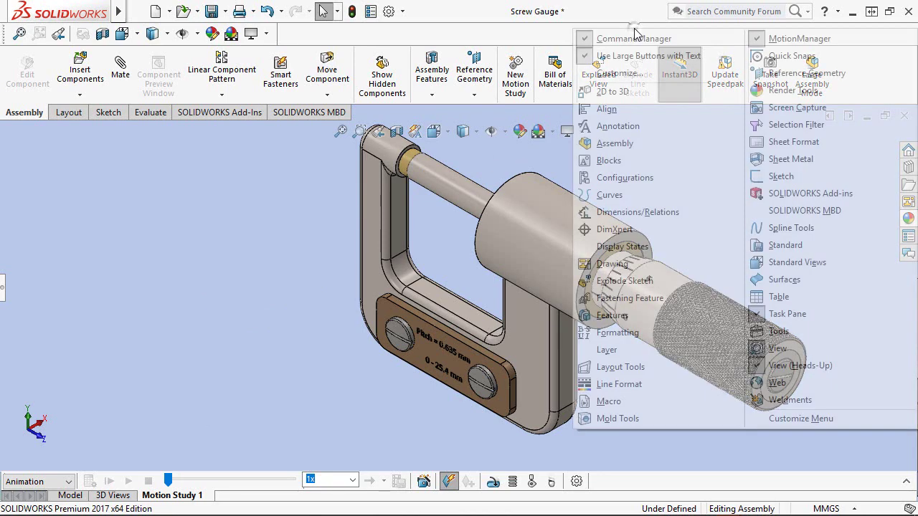
click(589, 56)
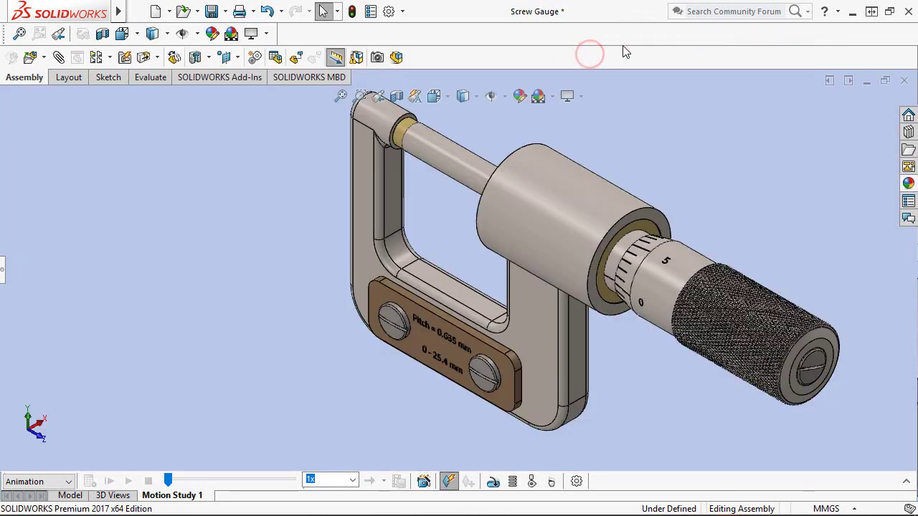
right_click(654, 38)
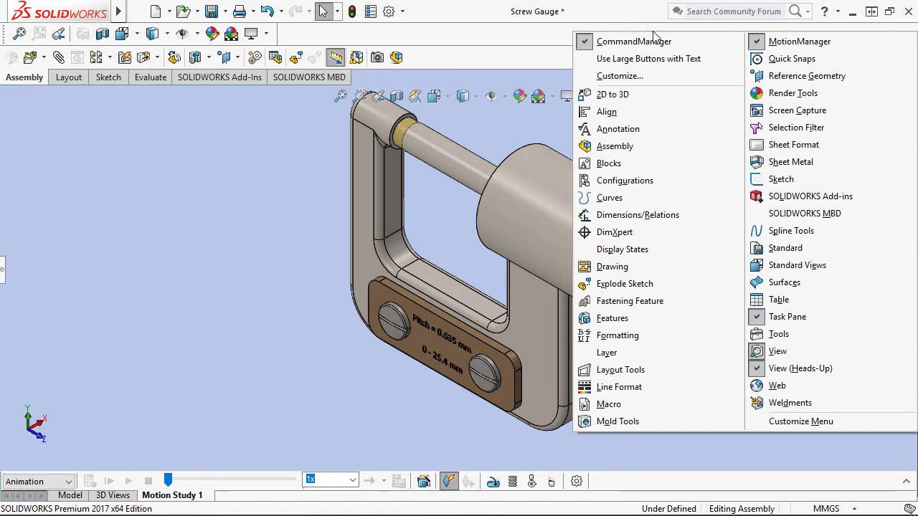
click(771, 370)
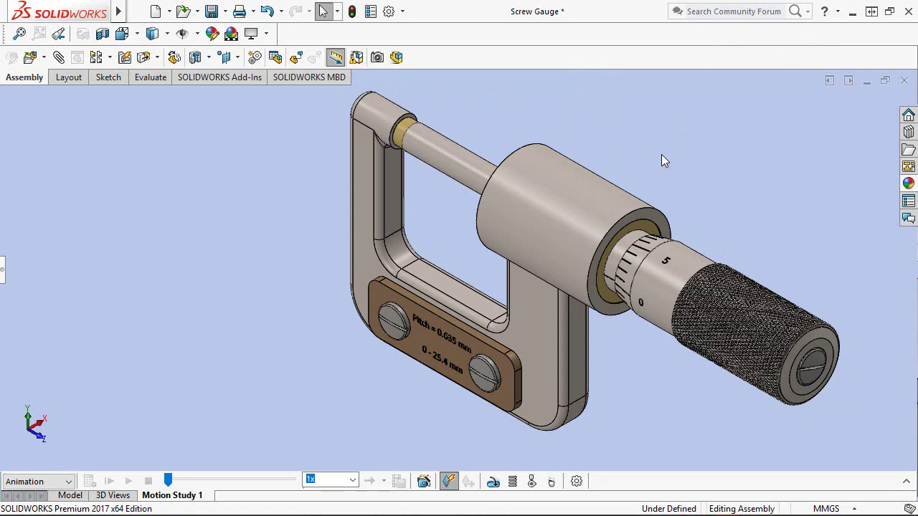
Show the gauge's Left face via the View Selector and reopen the panel on the DisplayManager
key(space)
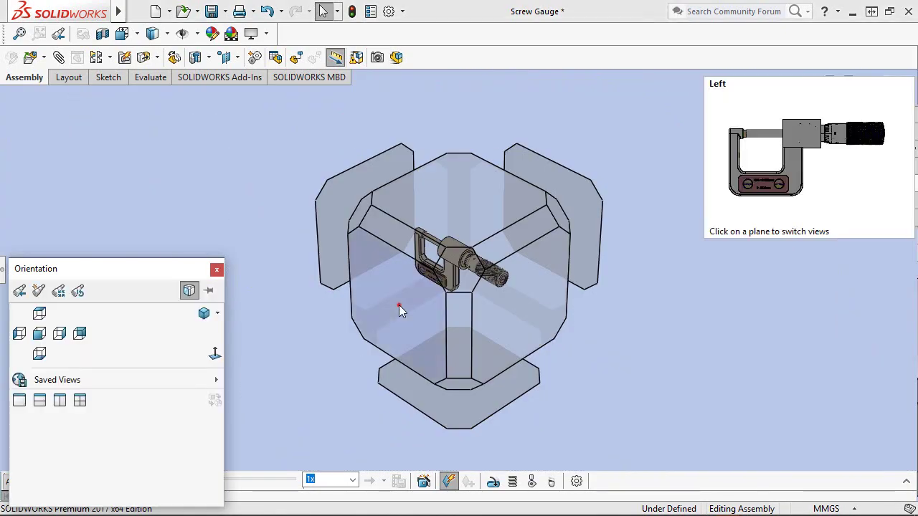
click(399, 307)
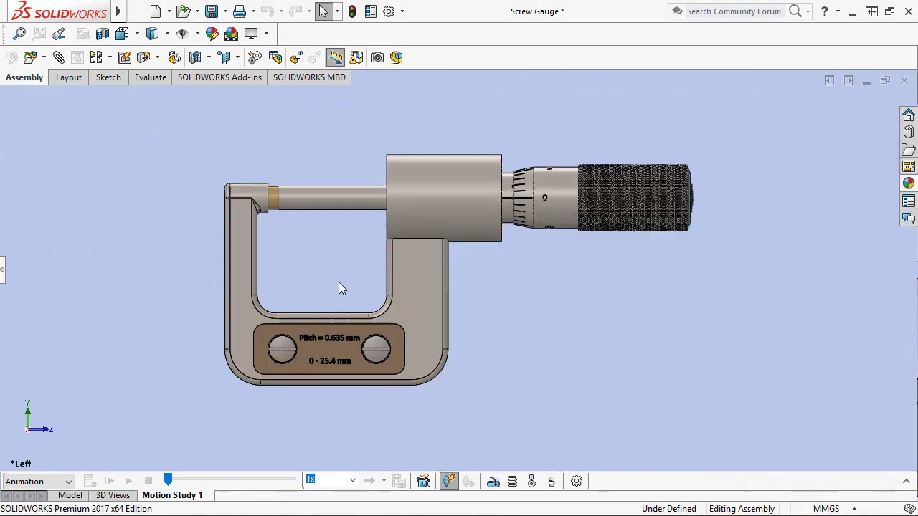
click(2, 267)
click(126, 115)
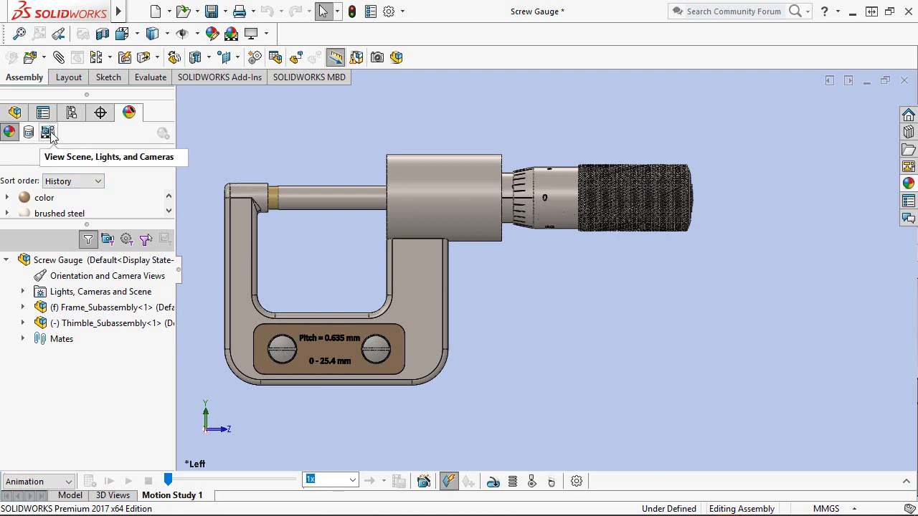
Add a directional light aimed down at the spindle with Brightness 0.13
click(48, 132)
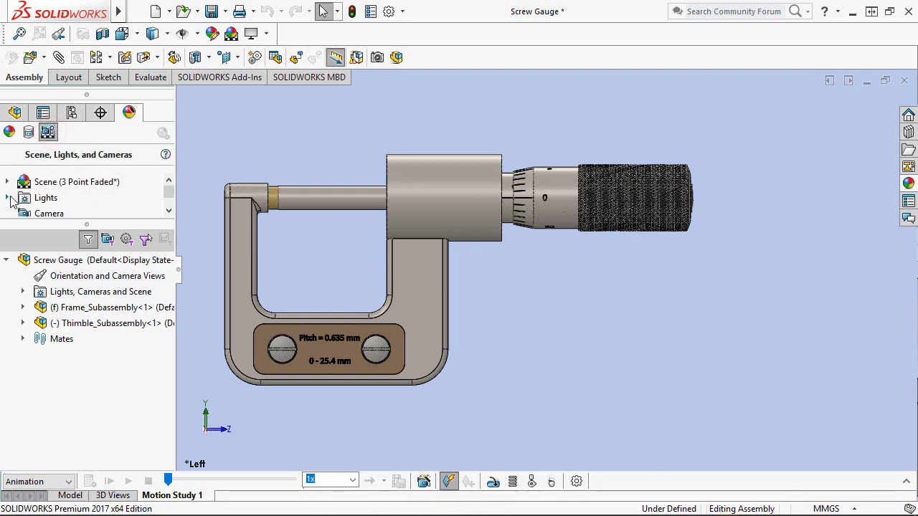
click(8, 197)
right_click(35, 183)
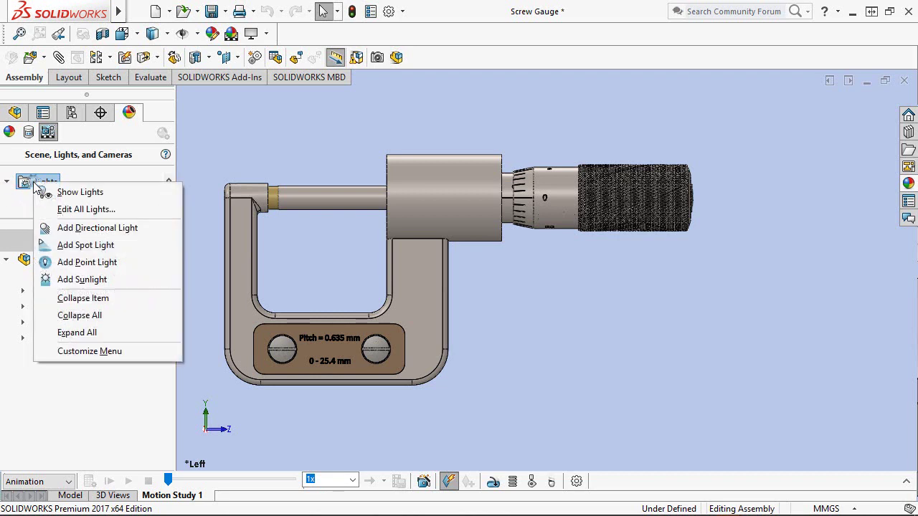
click(89, 229)
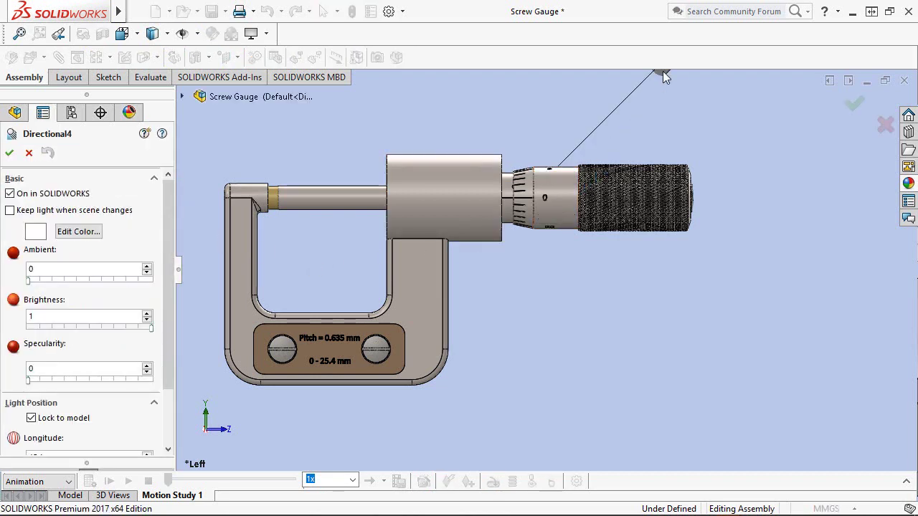
scroll(603, 172, down, 2)
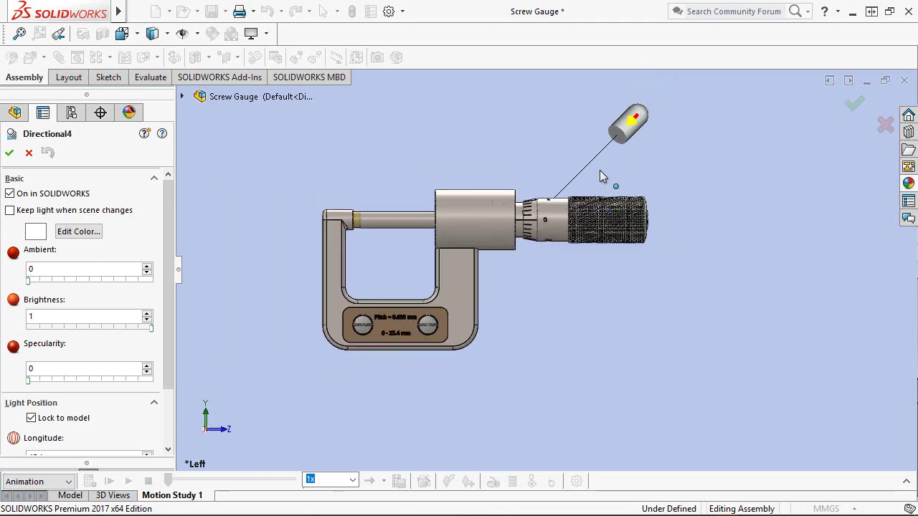
drag(631, 122, 543, 148)
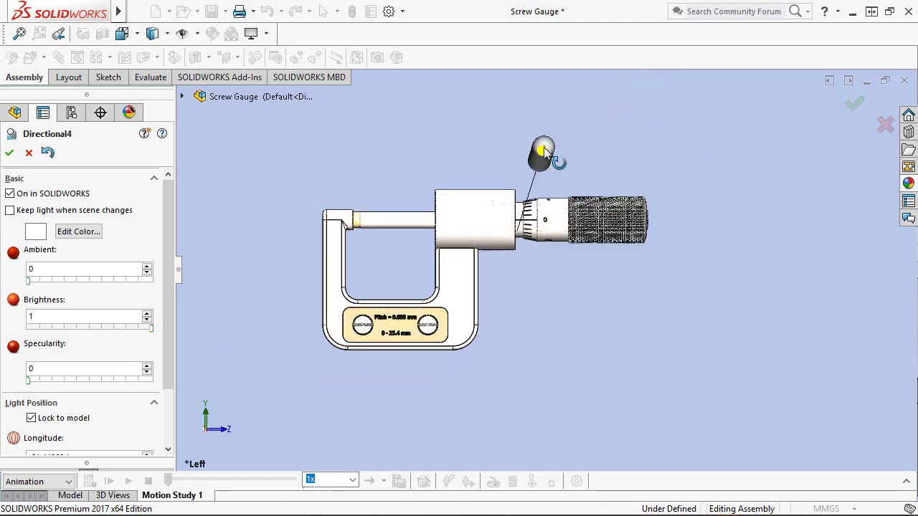
scroll(467, 256, up, 2)
scroll(430, 265, up, 1)
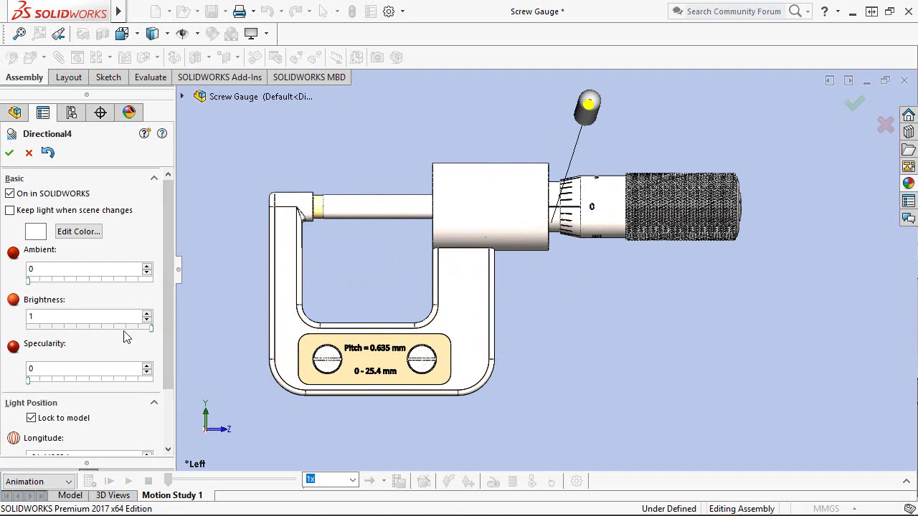
drag(151, 328, 47, 347)
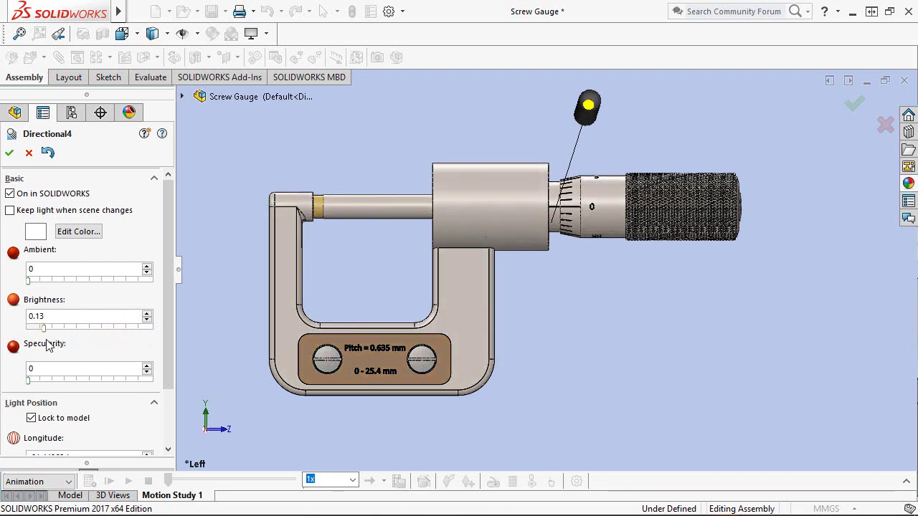
click(9, 153)
Collapse the side panel, then zoom and pan to frame the gauge closely in left view
click(219, 162)
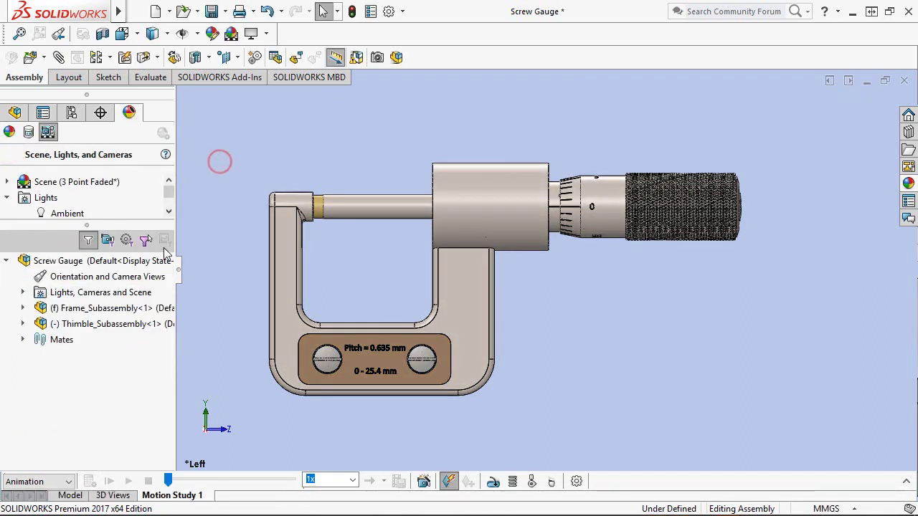
click(180, 270)
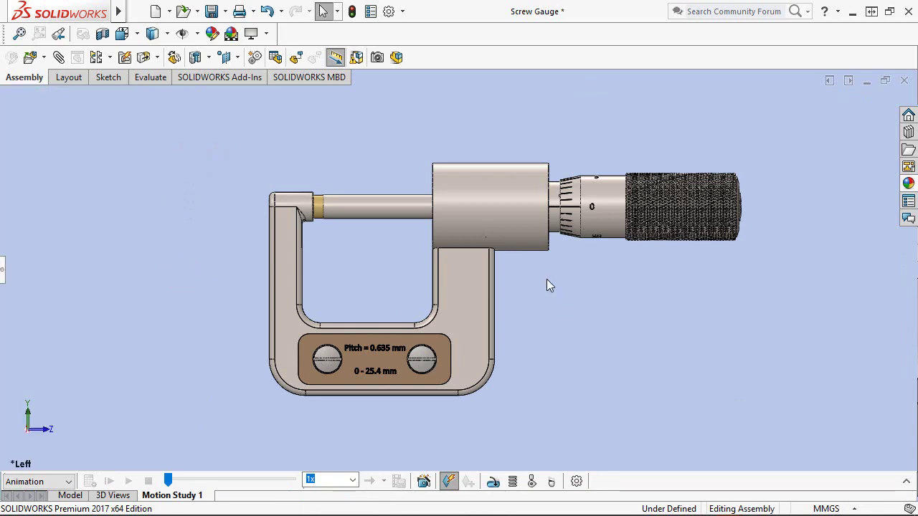
scroll(546, 285, down, 2)
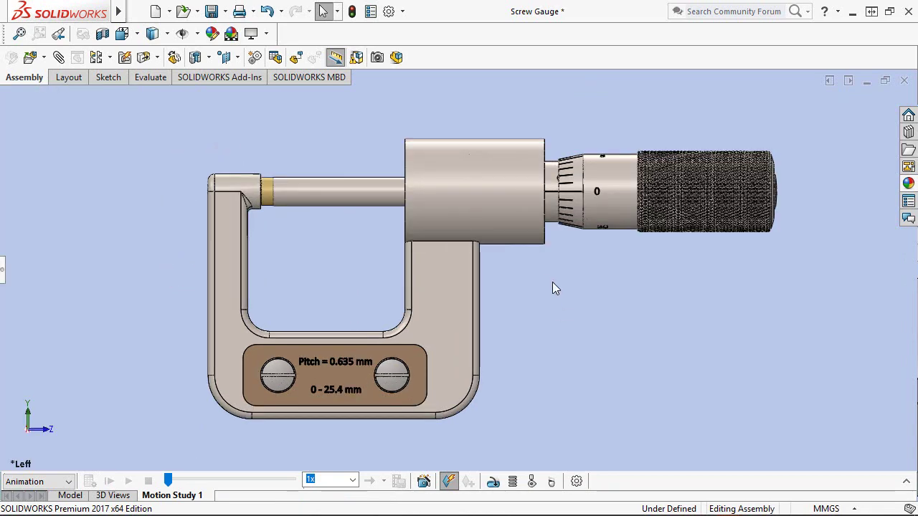
right_click(382, 101)
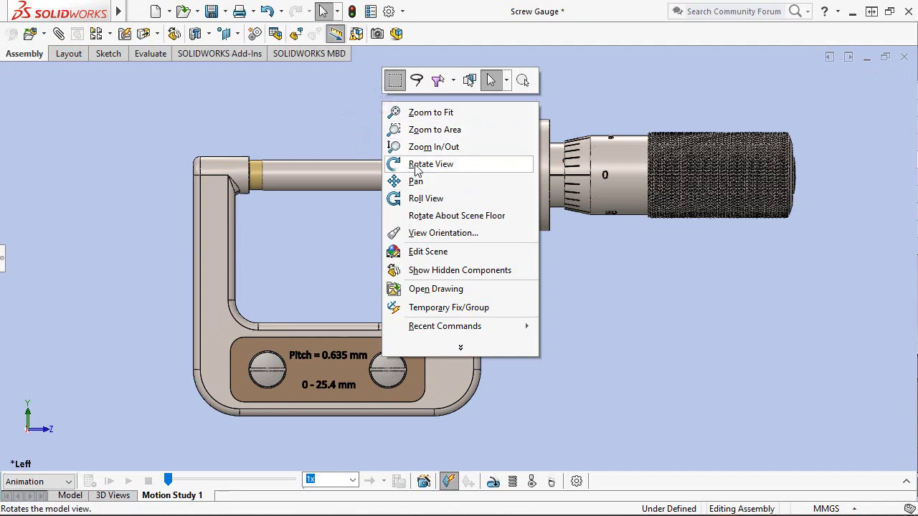
click(428, 146)
drag(475, 234, 464, 220)
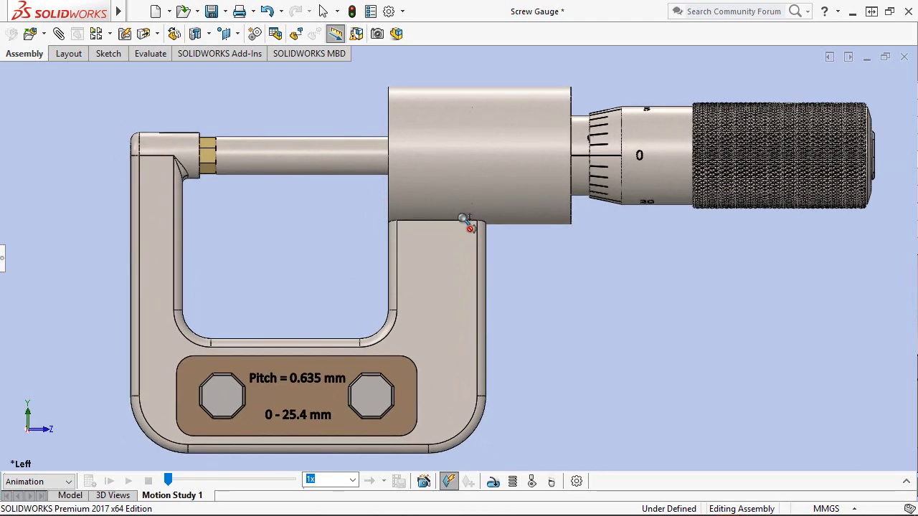
right_click(479, 181)
click(505, 281)
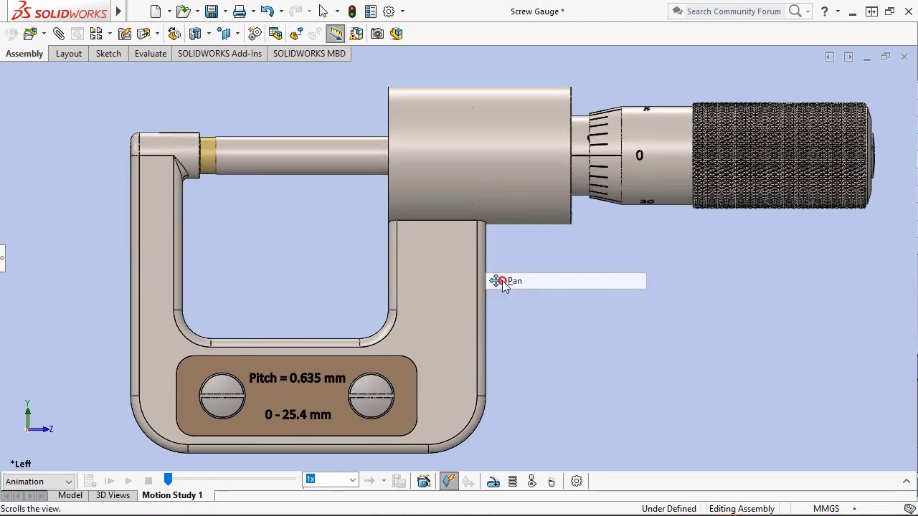
drag(488, 278, 436, 258)
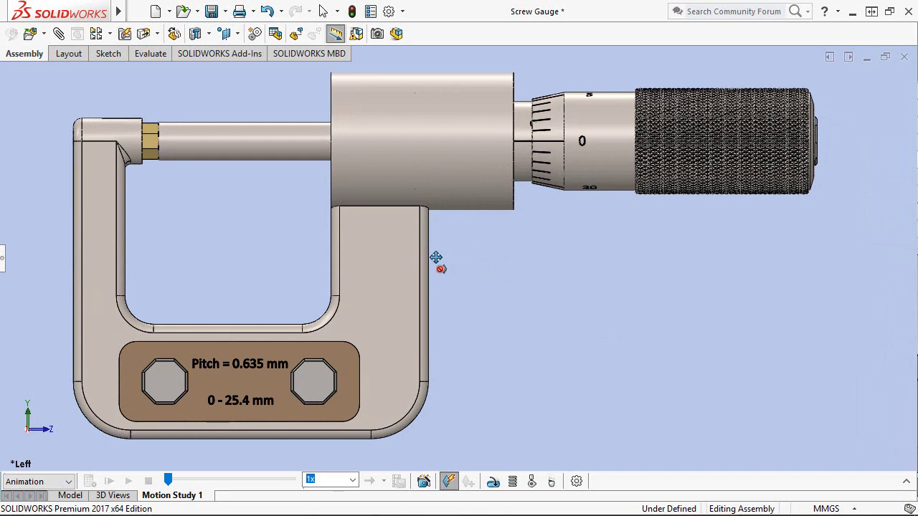
right_click(474, 246)
click(507, 257)
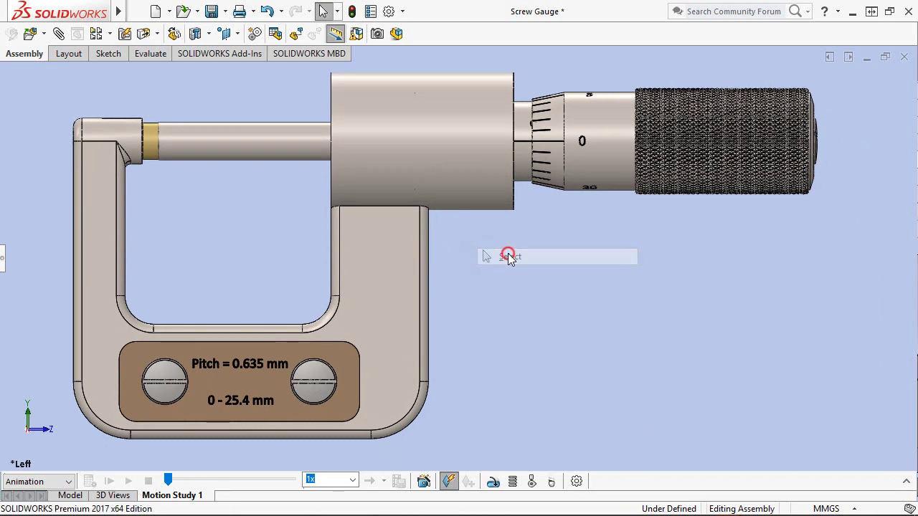
Save the current orientation as the named view View-1
key(space)
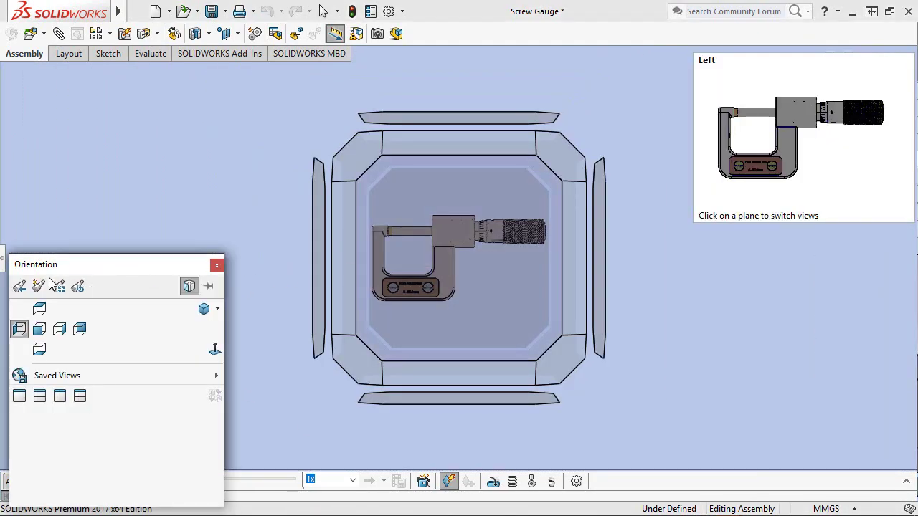
click(40, 286)
text(View)
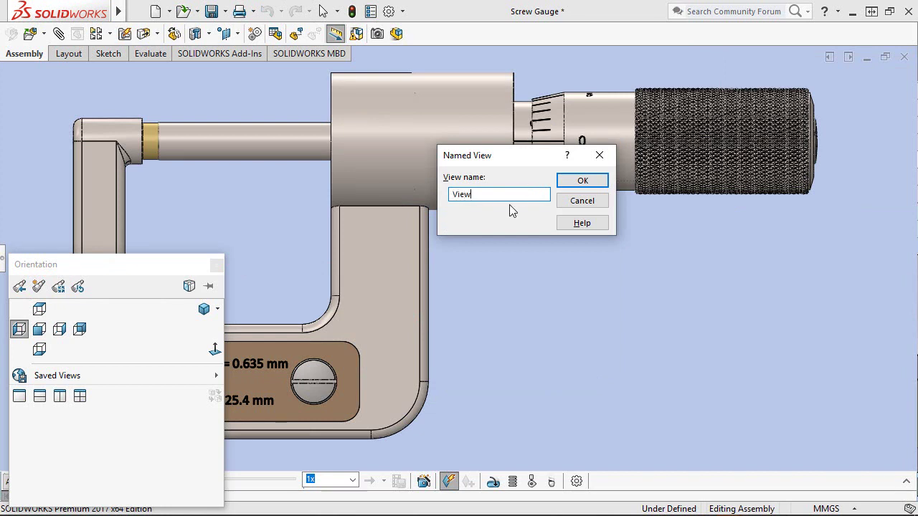
text(-1)
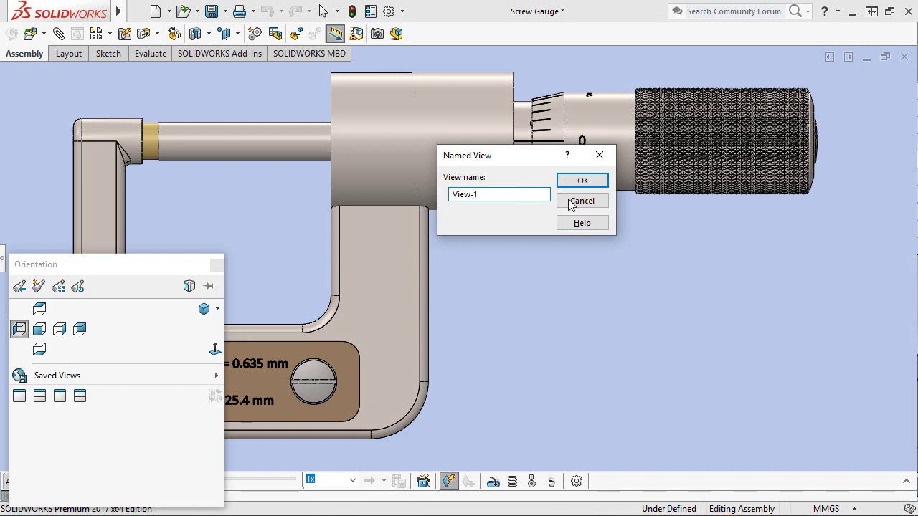
click(585, 181)
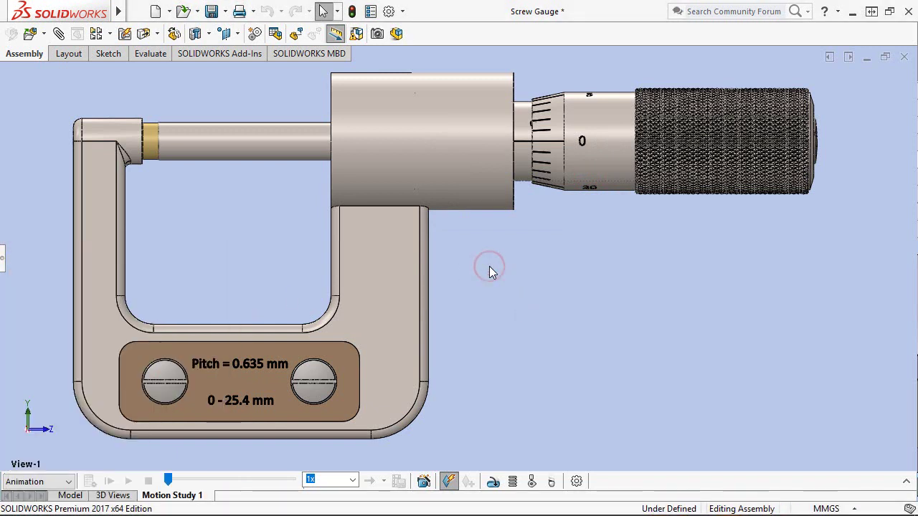
key(space)
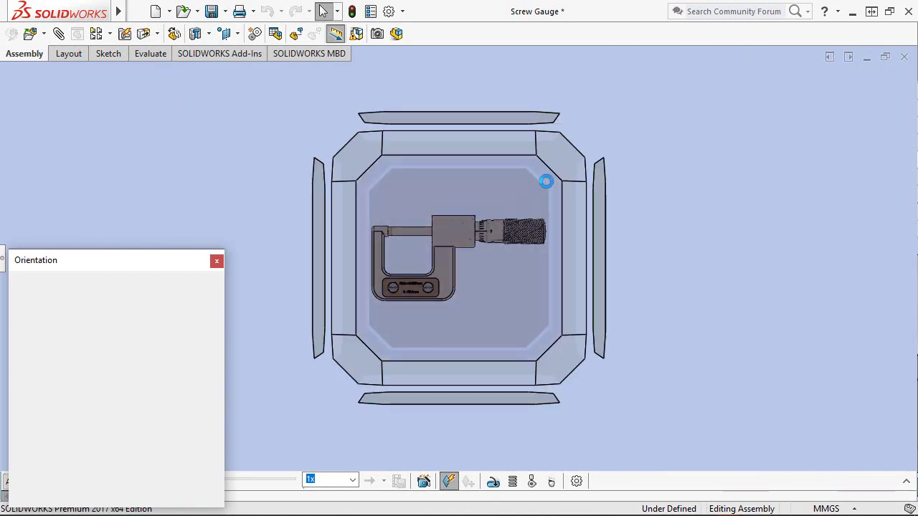
Reorient to an isometric corner view, then zoom and pan to enlarge the micrometer
click(555, 160)
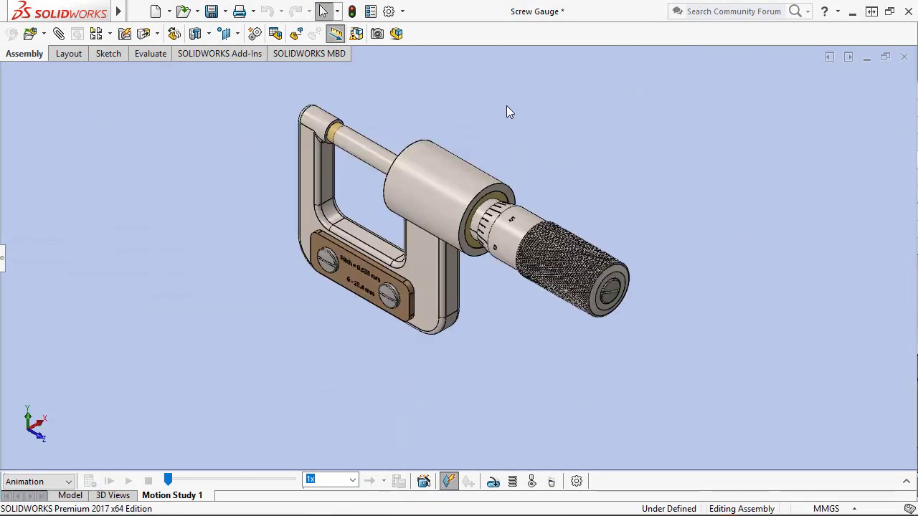
right_click(506, 106)
click(538, 147)
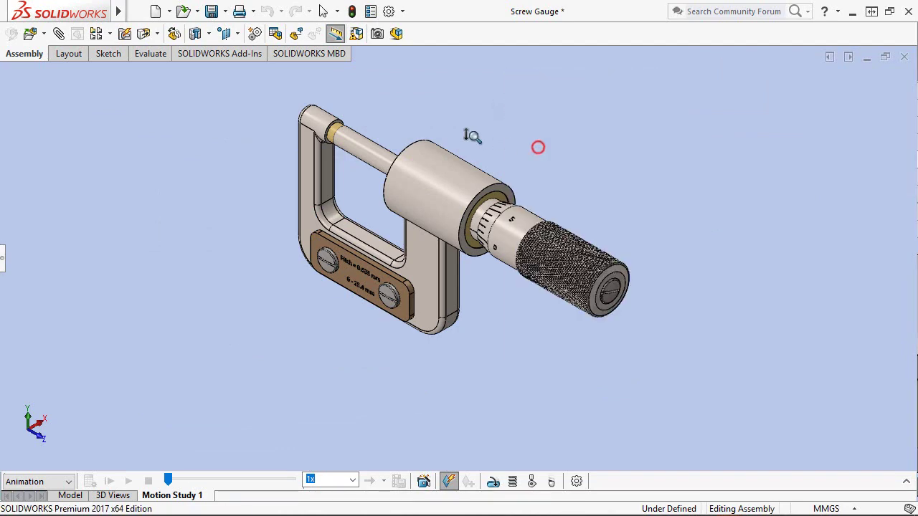
drag(471, 136, 441, 92)
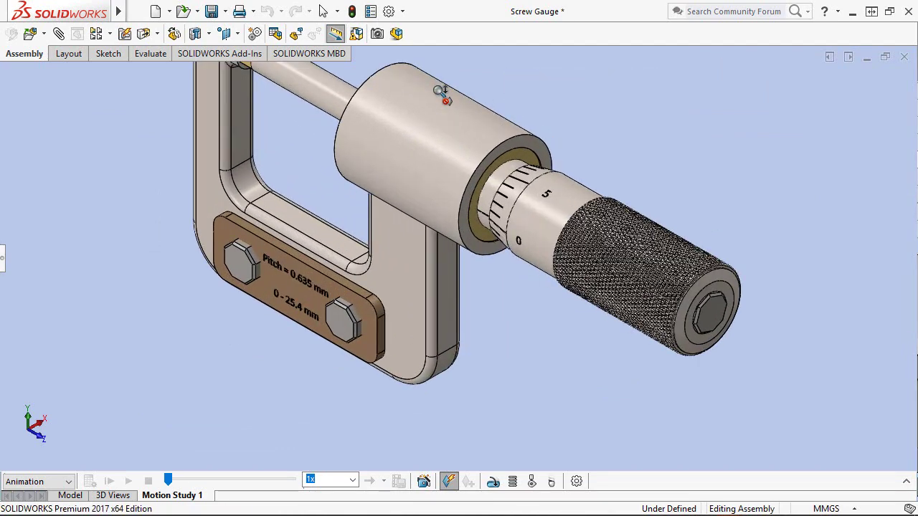
right_click(450, 128)
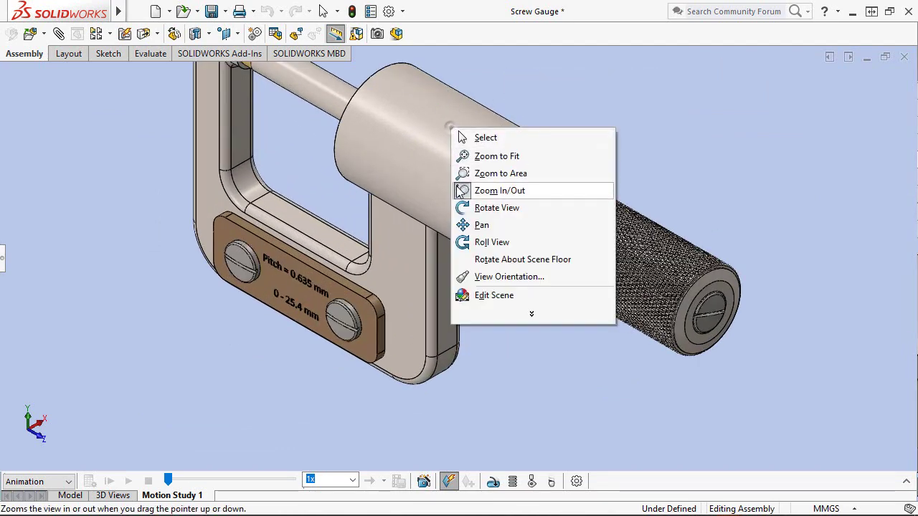
click(471, 225)
drag(477, 225, 511, 284)
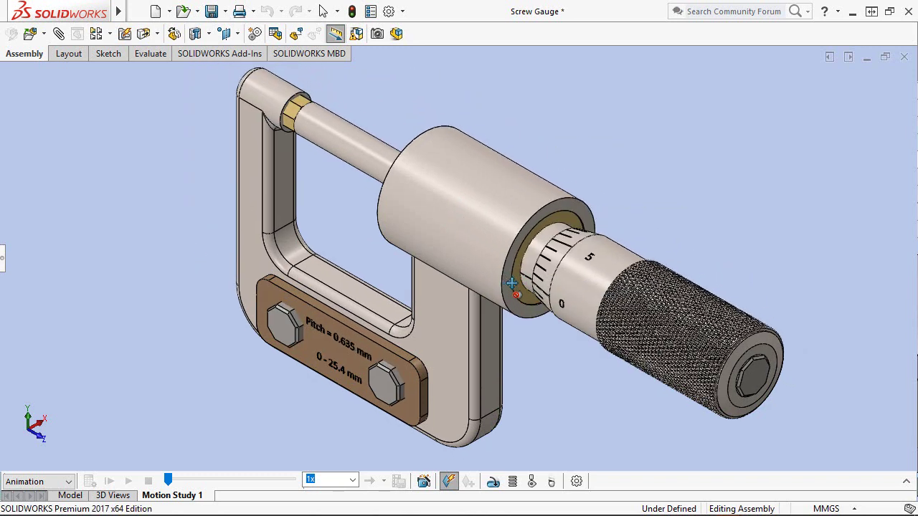
right_click(590, 124)
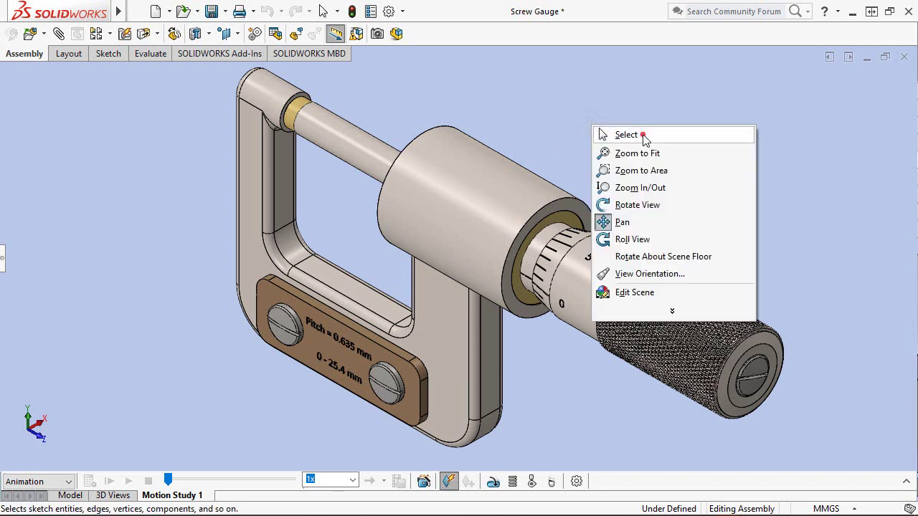
click(644, 136)
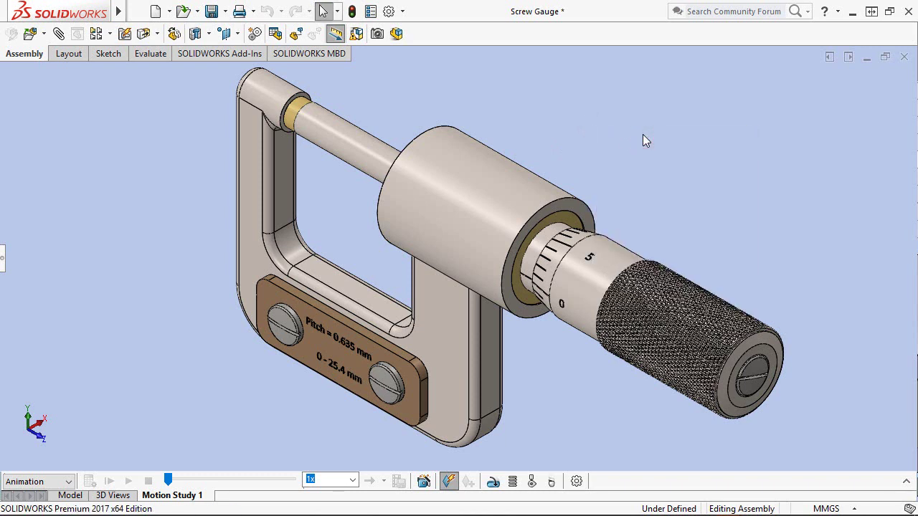
Save this angle as View-2, then switch to View-1 and back to View-2
key(space)
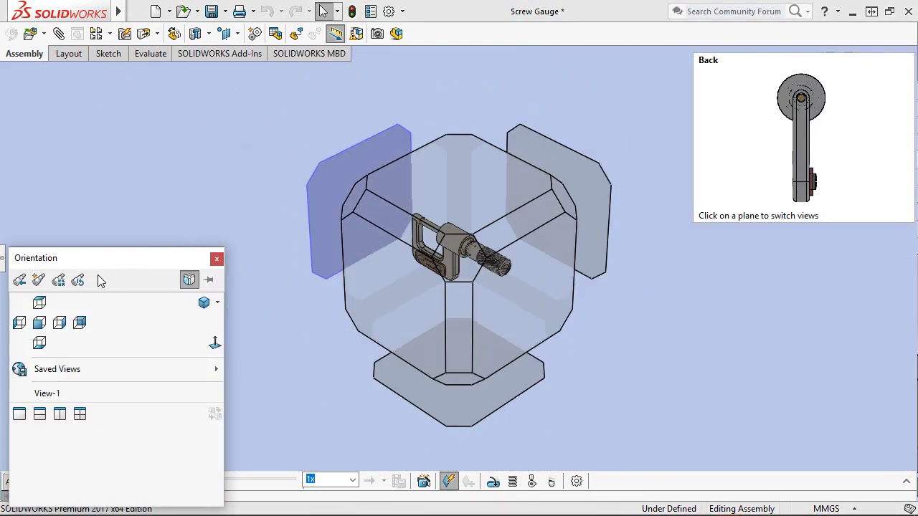
click(39, 280)
text(View-2)
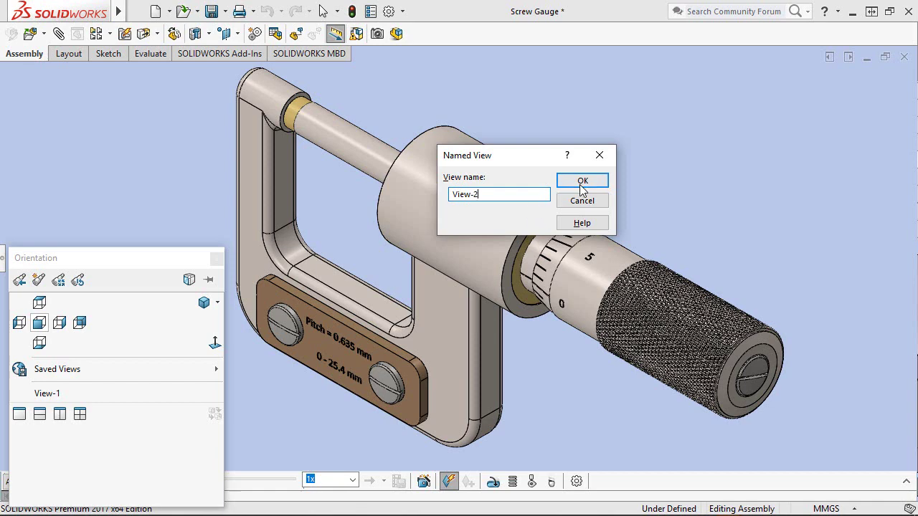
click(583, 181)
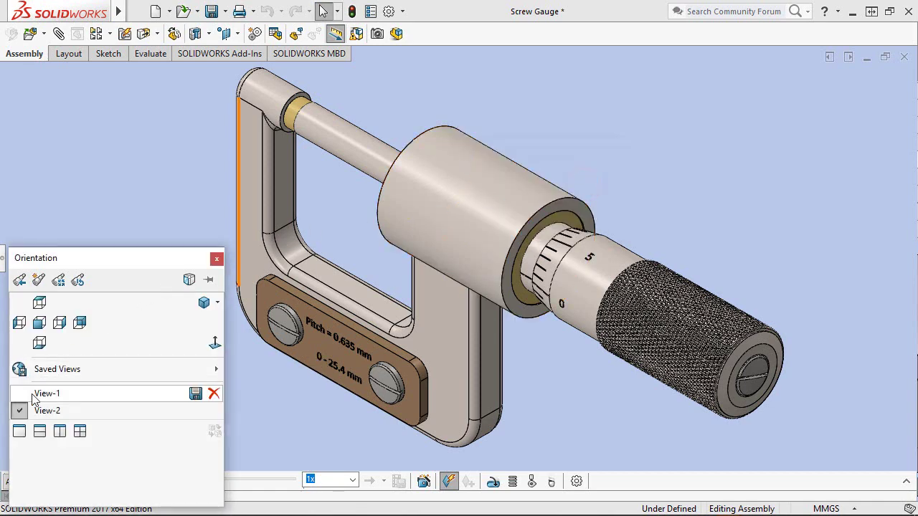
click(31, 396)
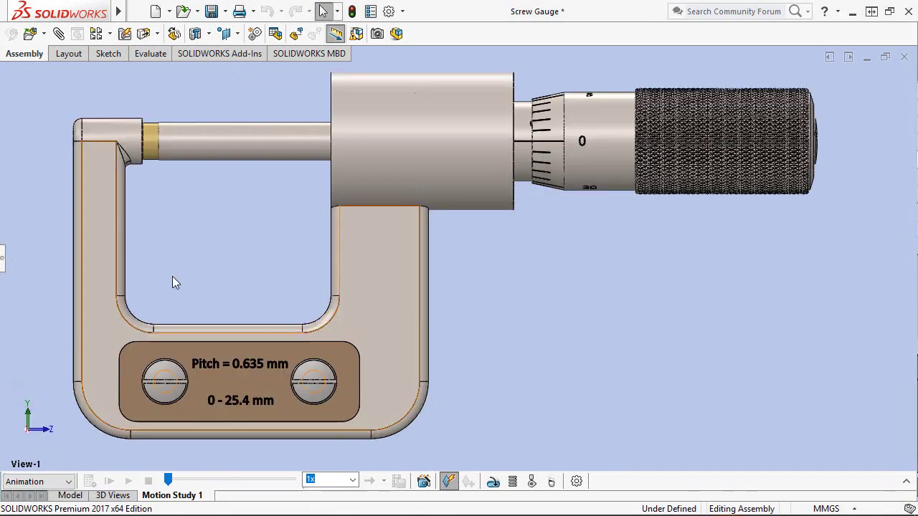
key(space)
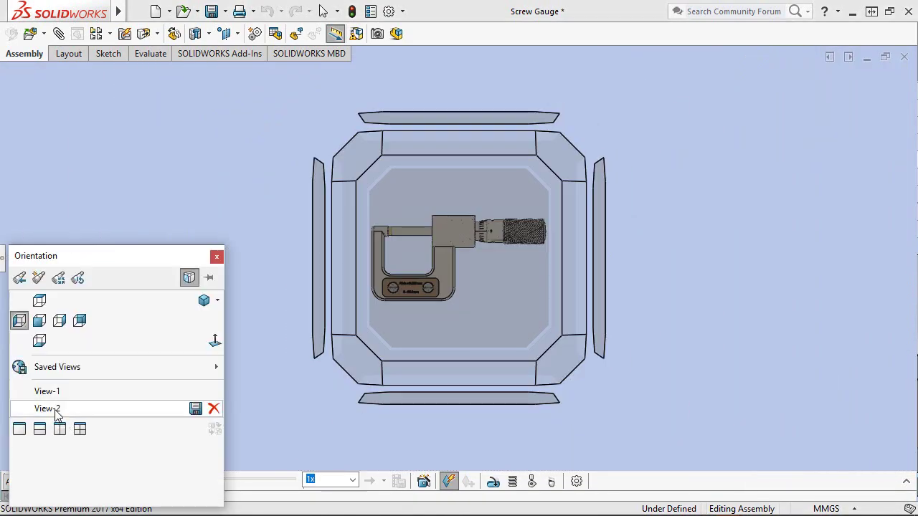
click(54, 409)
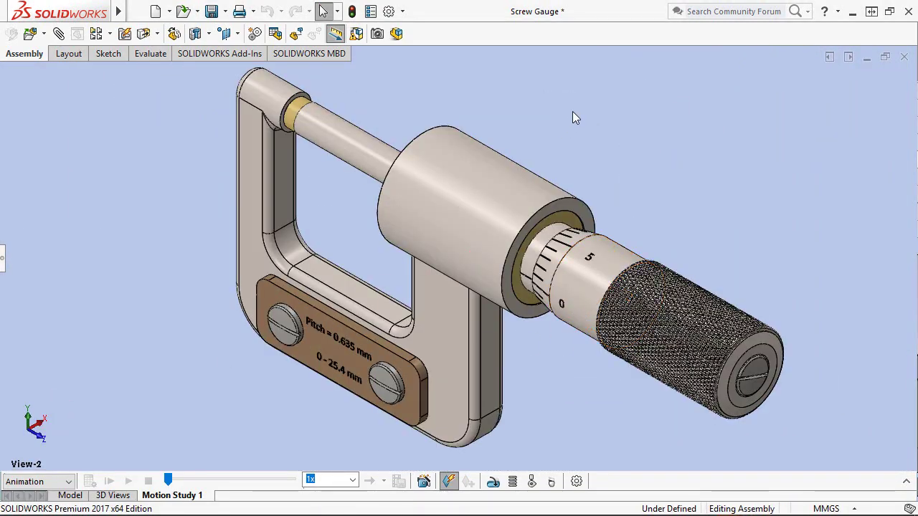
Open the Motion Study 1 timeline and orient the micrometer to saved View-1
click(572, 111)
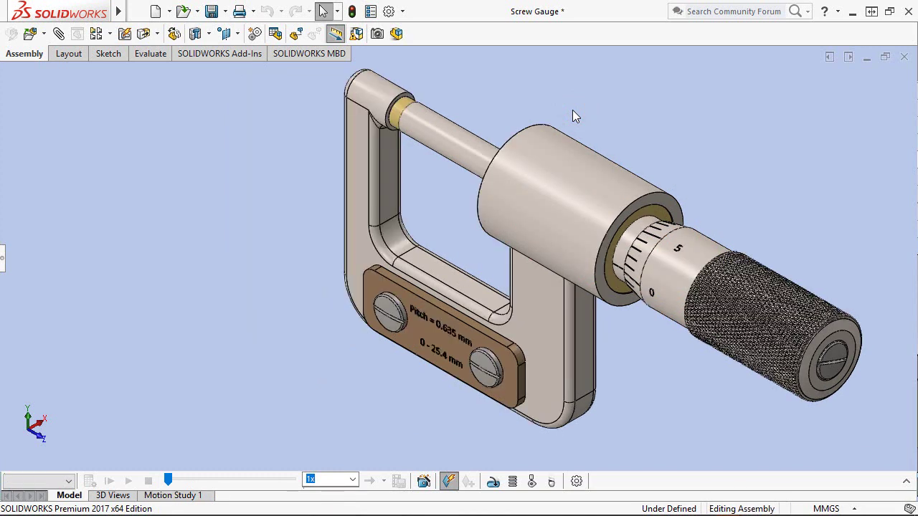
click(262, 225)
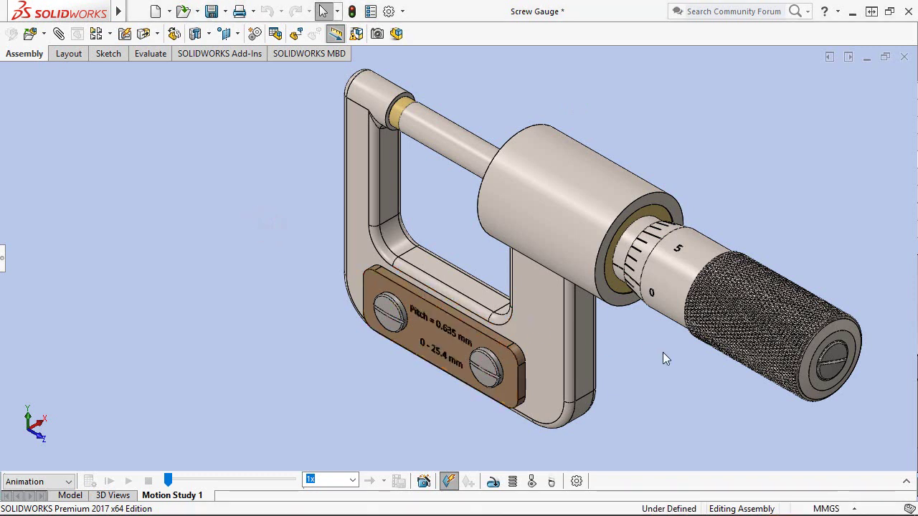
click(907, 485)
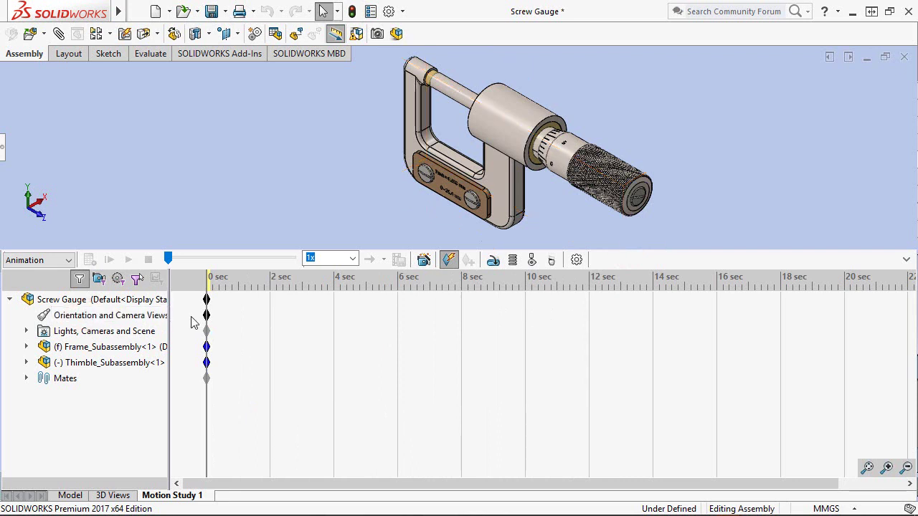
click(294, 184)
key(space)
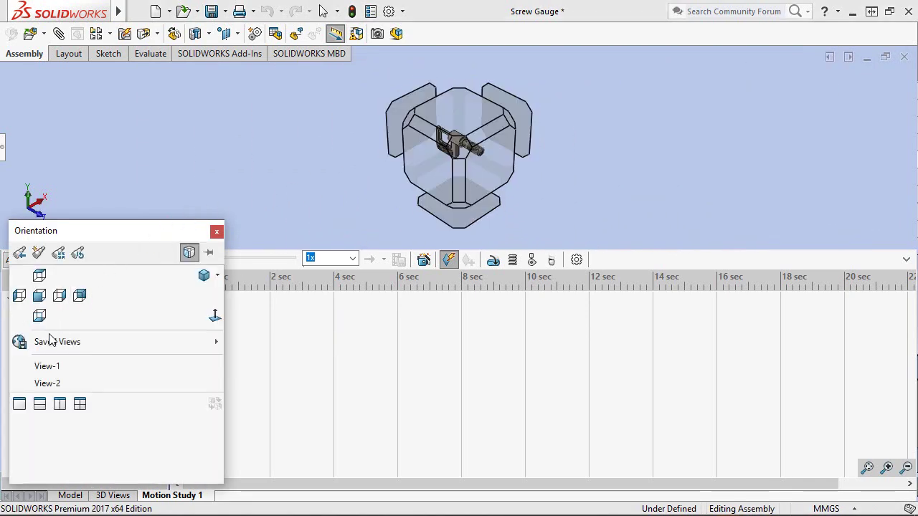
click(46, 367)
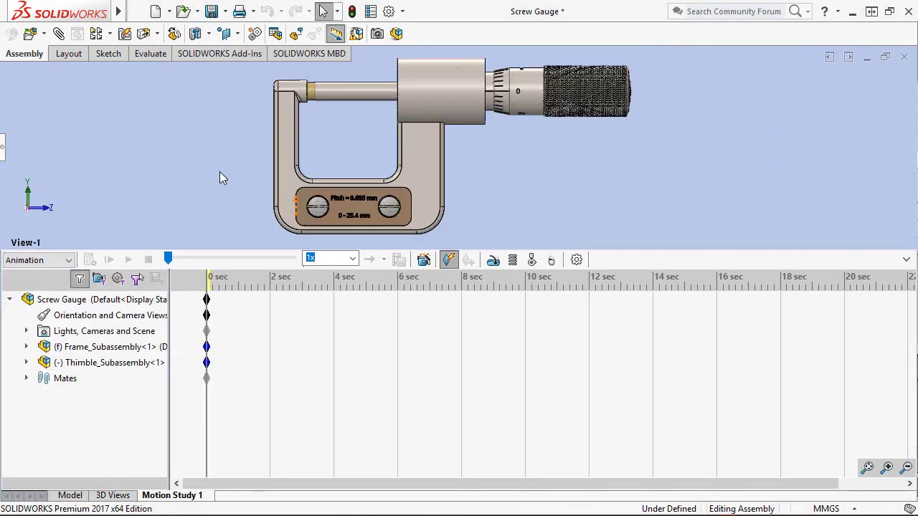
Replace the 0 sec camera key so it holds View-1
click(207, 316)
right_click(206, 315)
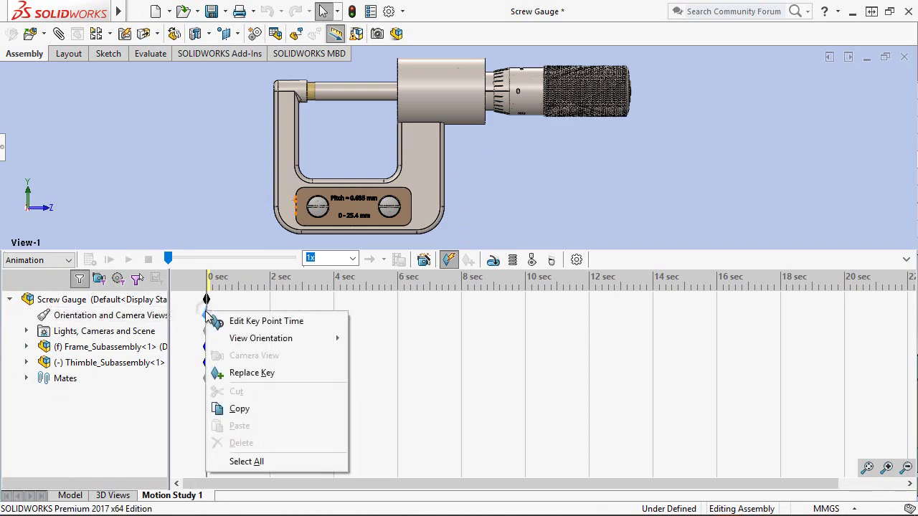
click(245, 373)
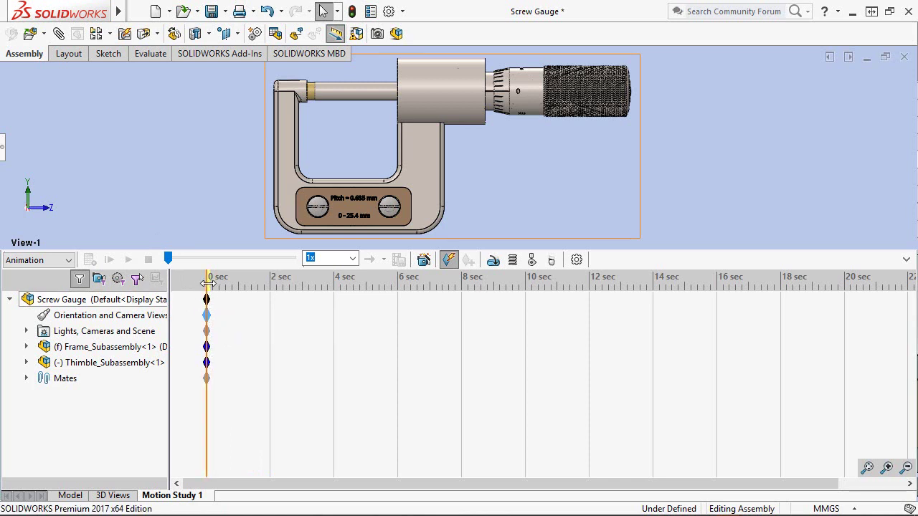
Move the time bar to 5 sec and place a new camera key there
right_click(207, 283)
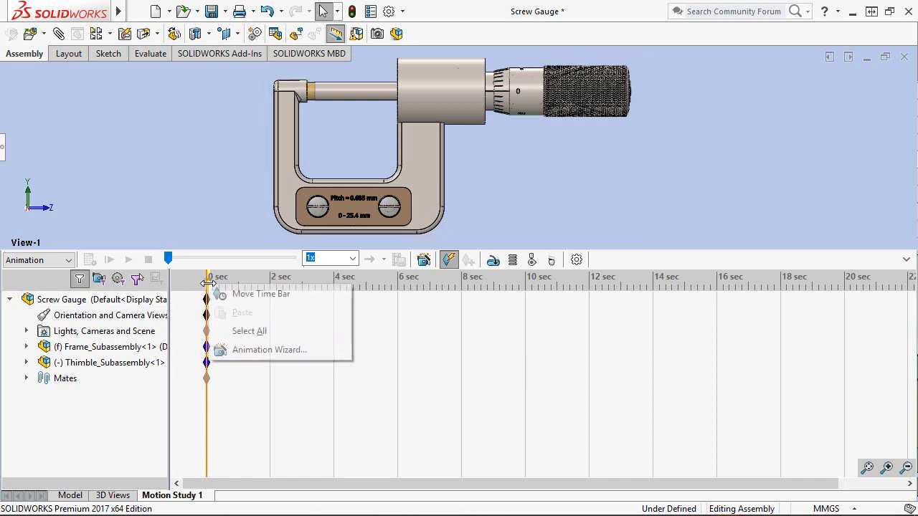
click(248, 294)
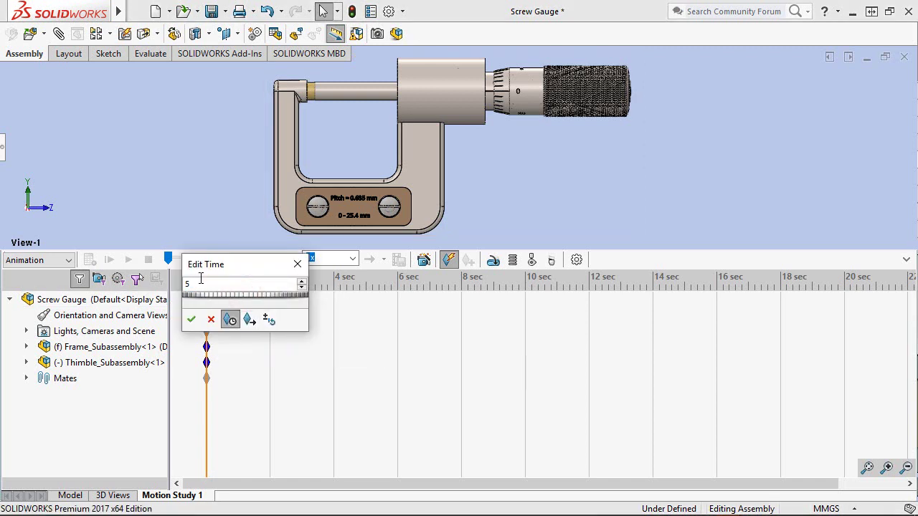
click(192, 321)
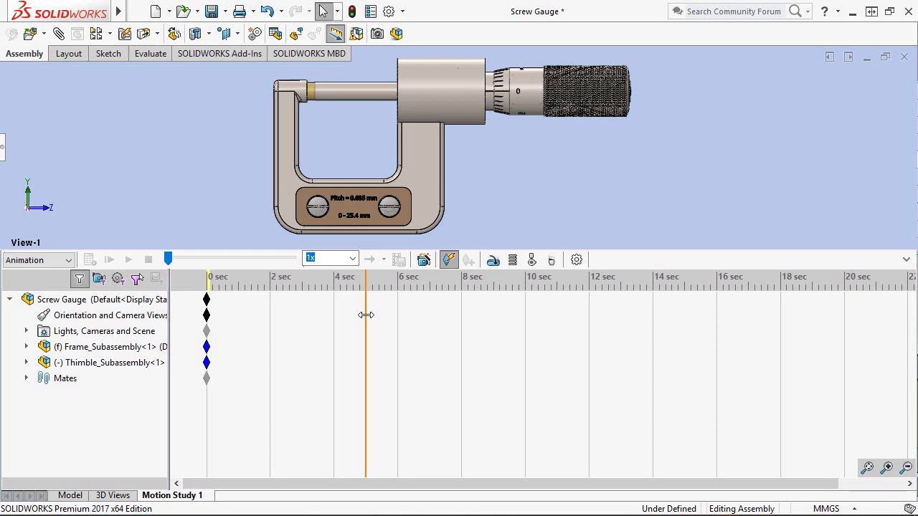
right_click(365, 315)
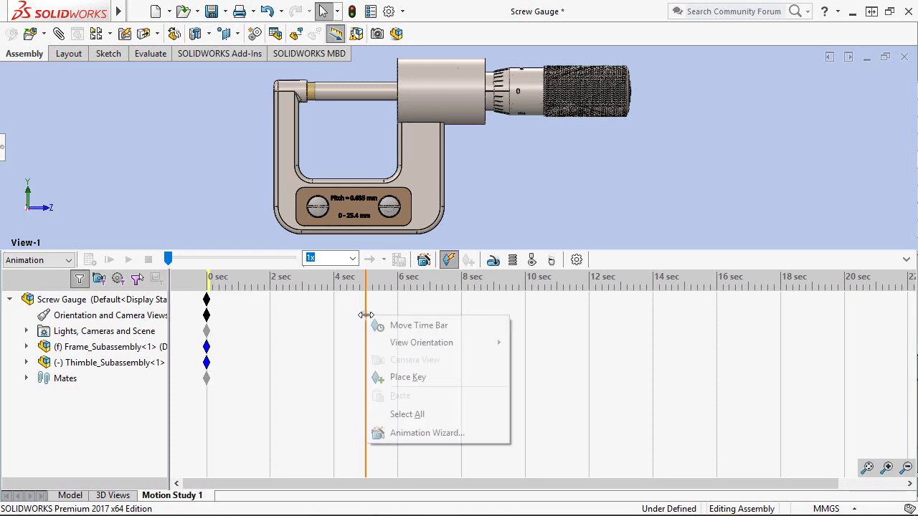
click(403, 379)
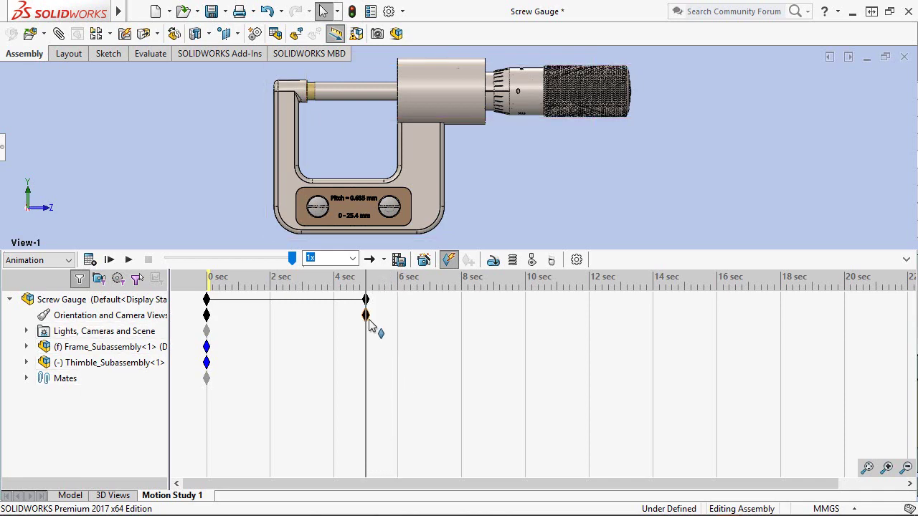
click(539, 209)
key(space)
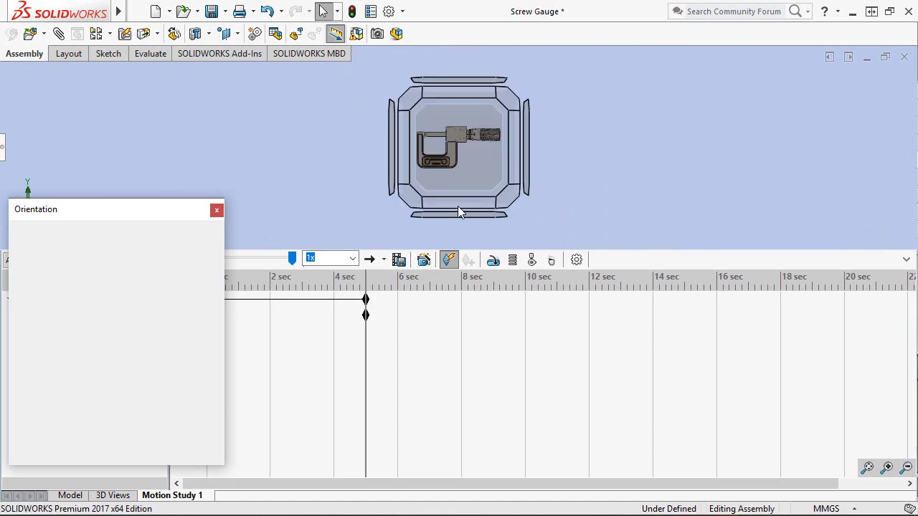
Set the 5 sec camera key to View-2, then check the 0 sec and 5 sec keys
click(52, 362)
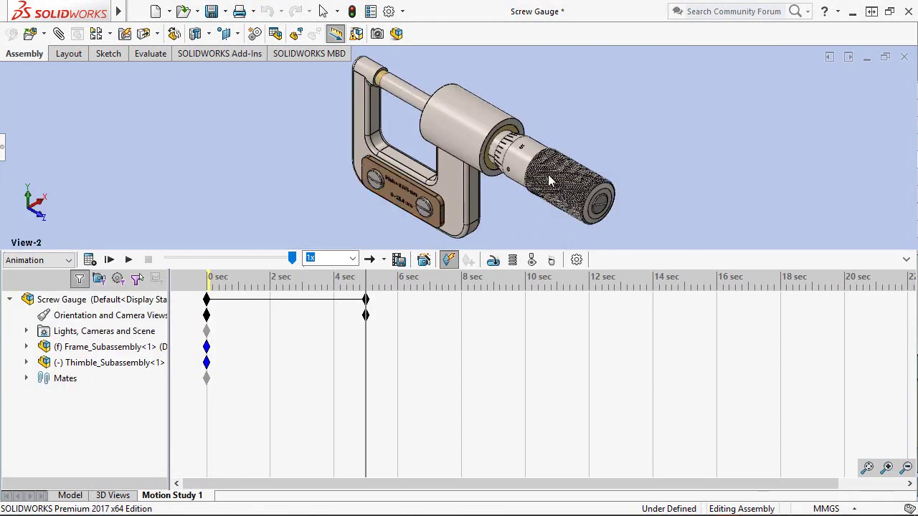
right_click(366, 317)
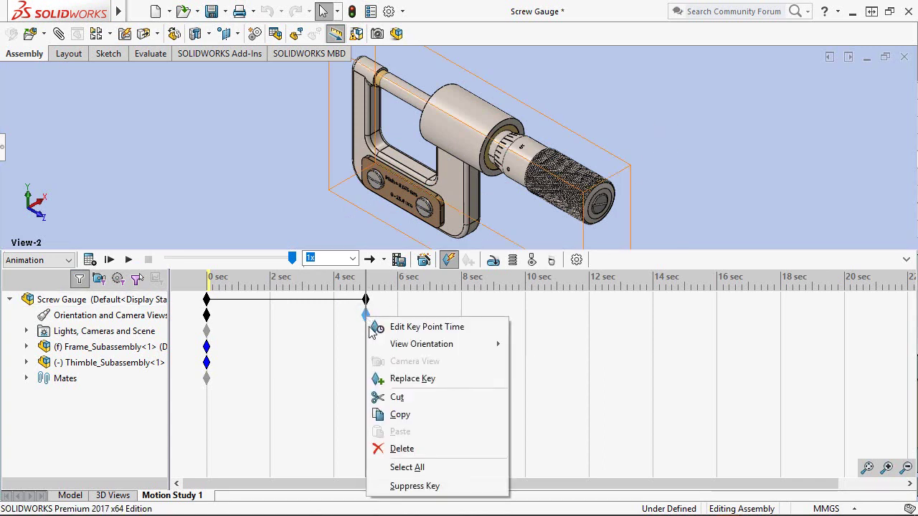
click(405, 379)
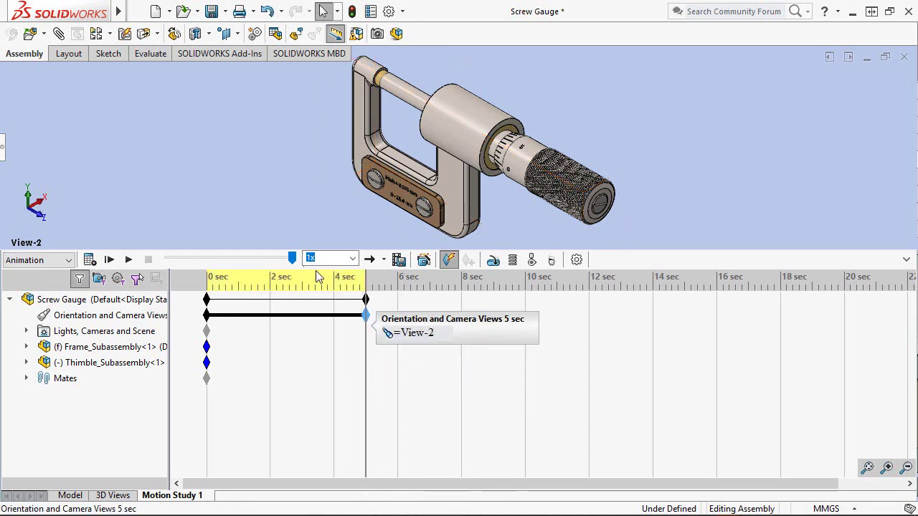
click(207, 316)
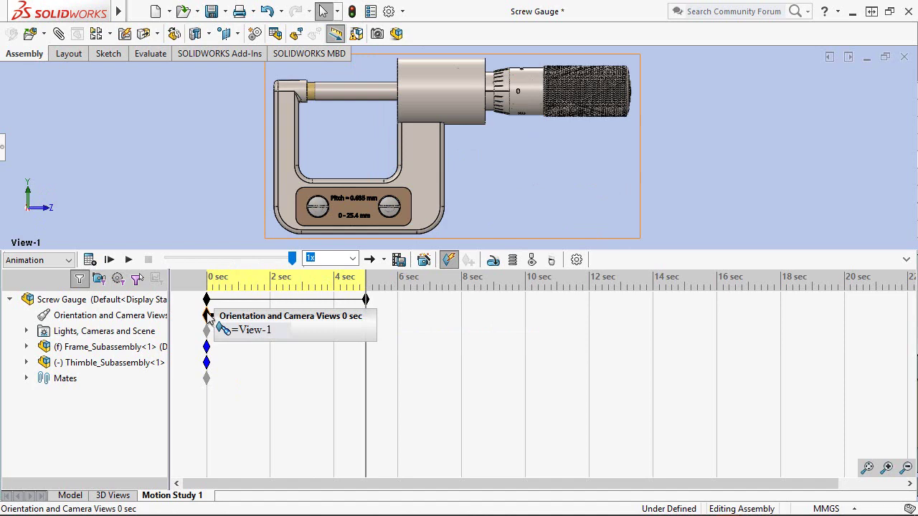
click(302, 315)
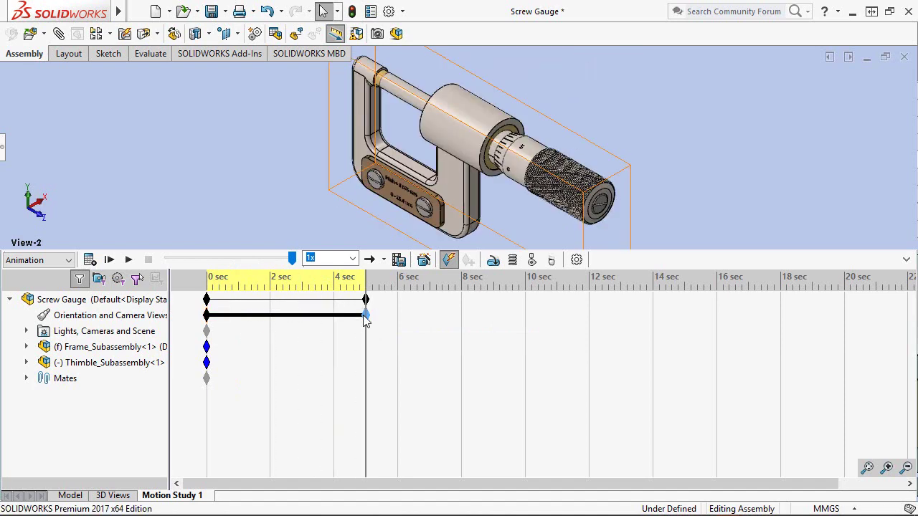
Collapse the MotionManager timeline and calculate the motion study
click(824, 205)
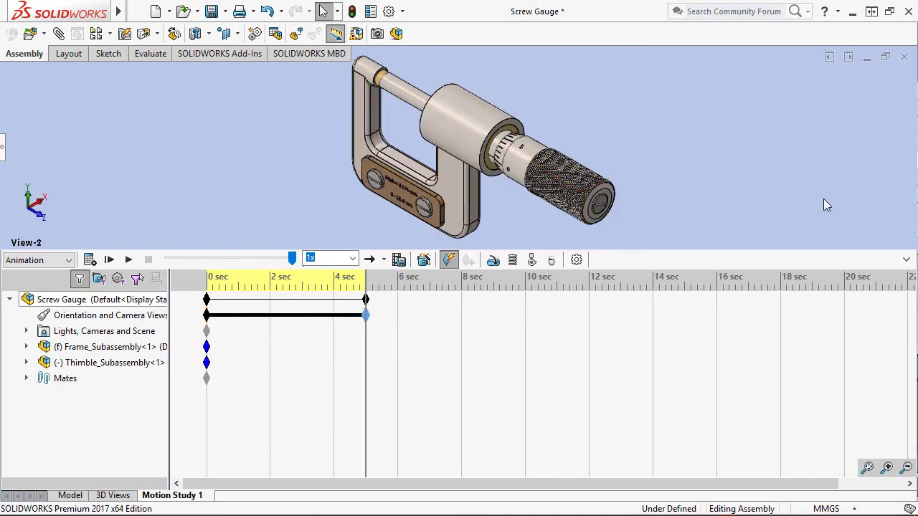
click(907, 260)
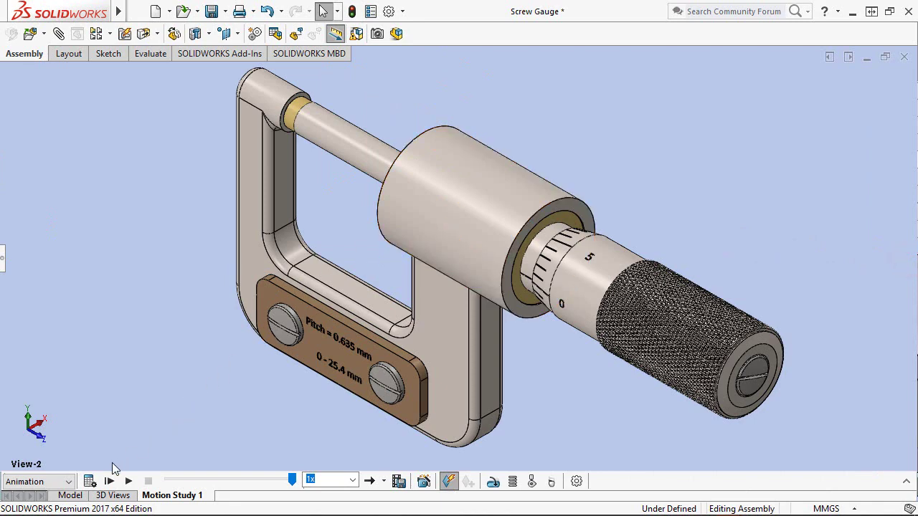
click(90, 481)
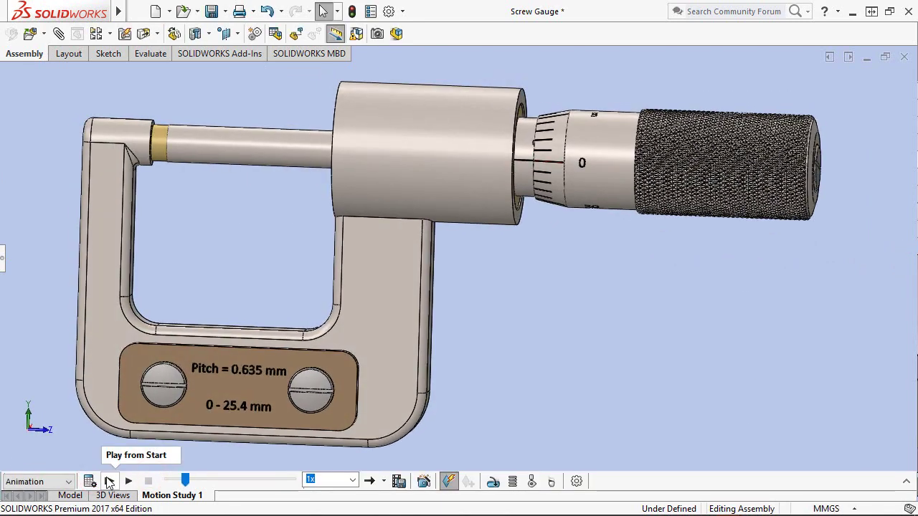
Play Motion Study 1 from the start, swinging the camera to View-2
click(108, 481)
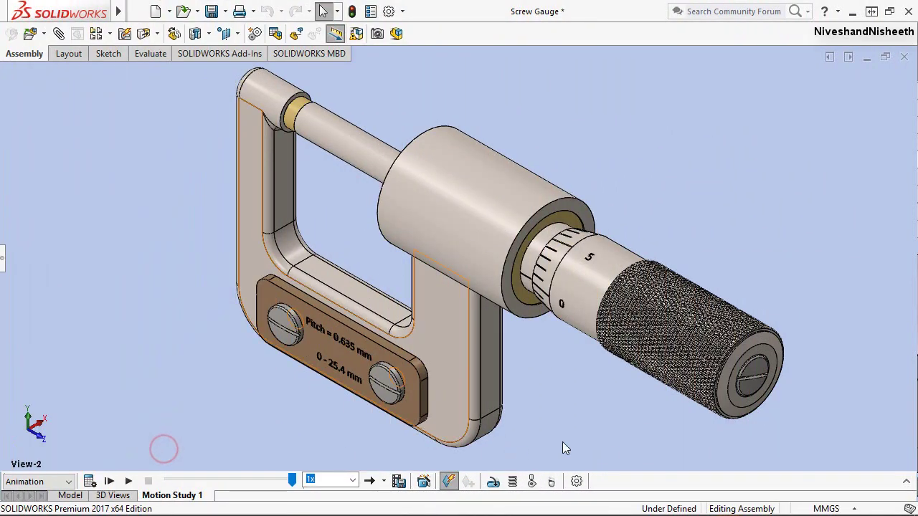
Expand the timeline, move the time bar to 0 sec, and expand the Mates folder
click(908, 483)
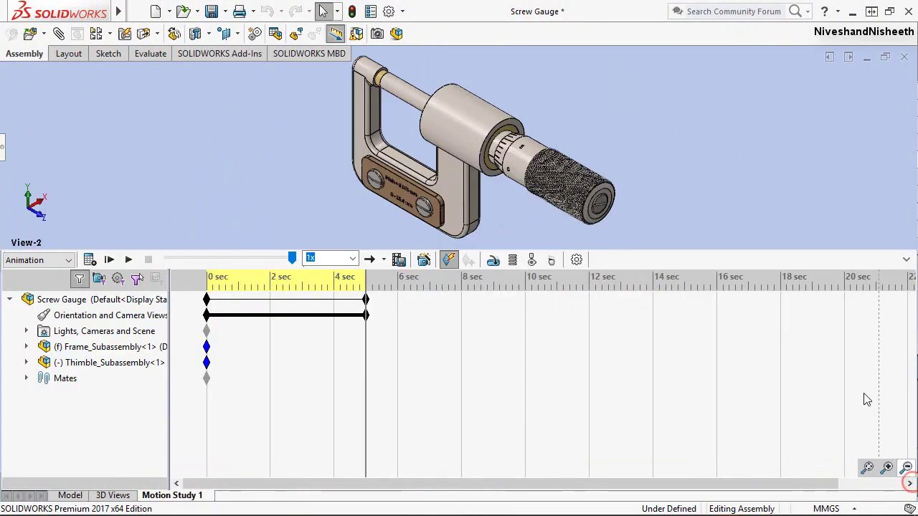
right_click(367, 292)
click(393, 299)
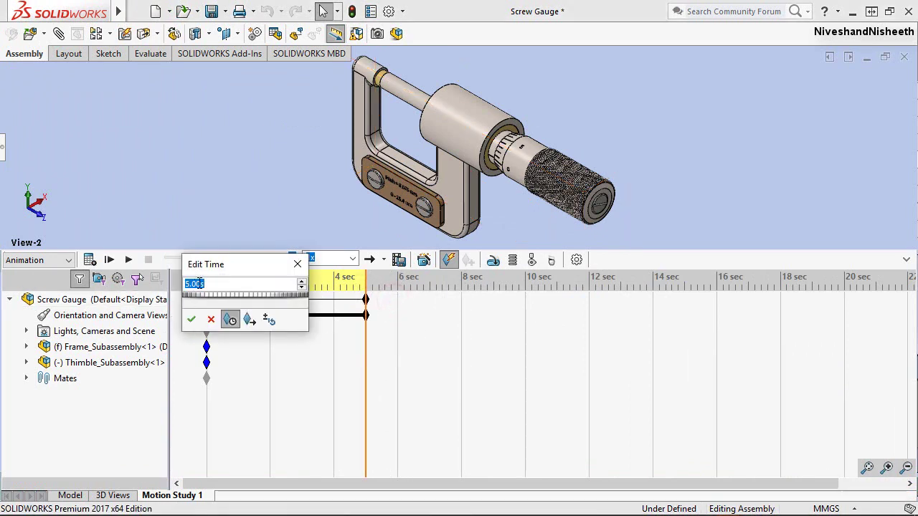
text(0)
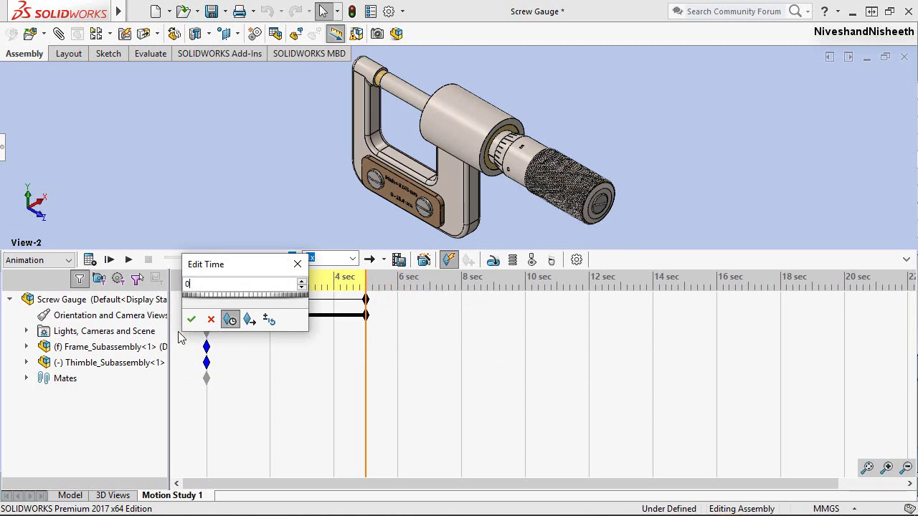
click(191, 319)
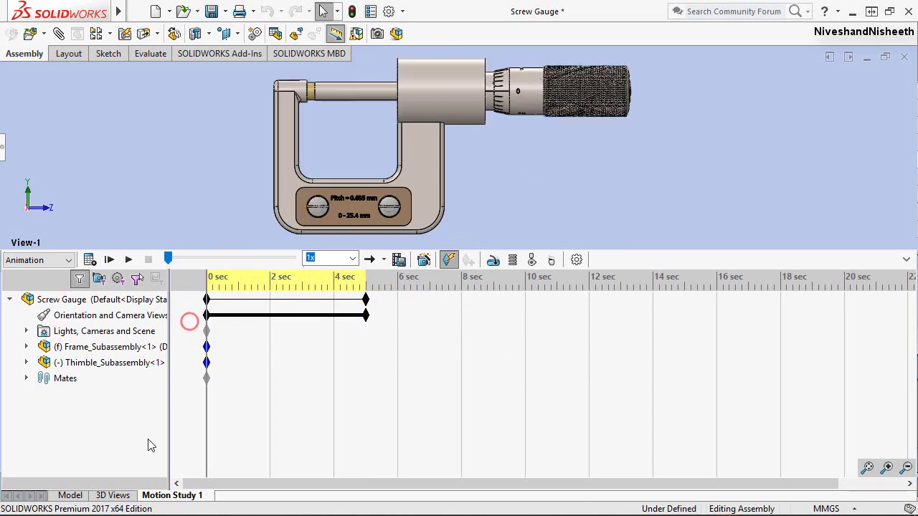
click(63, 380)
click(27, 380)
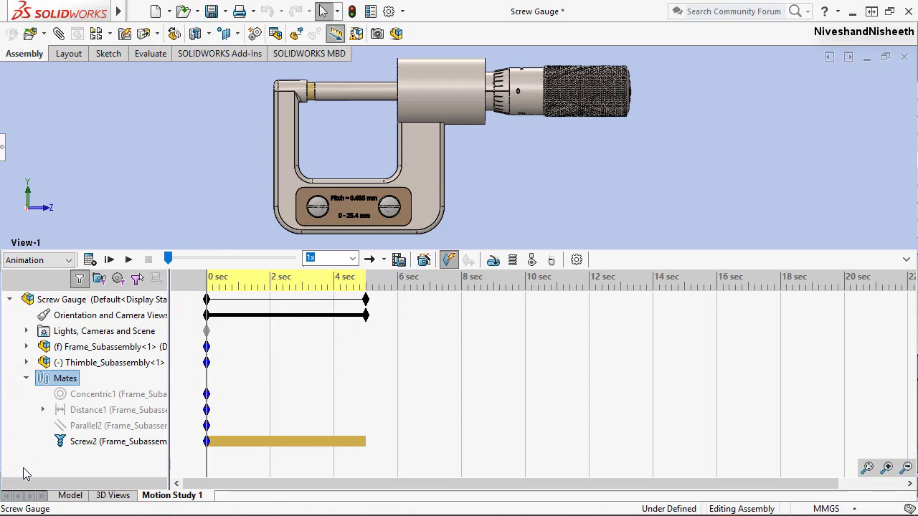
Expand Distance1 to show its Distance row and move the time bar to 7 sec
click(59, 410)
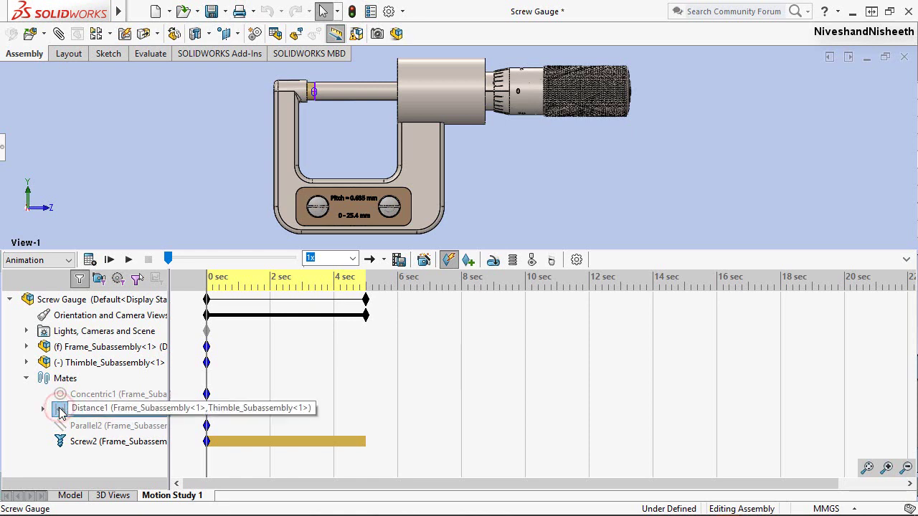
click(43, 410)
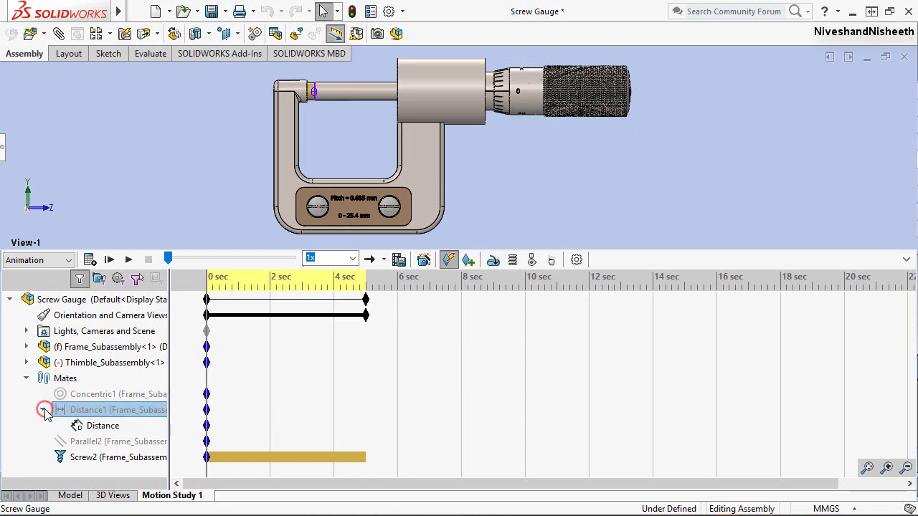
click(82, 426)
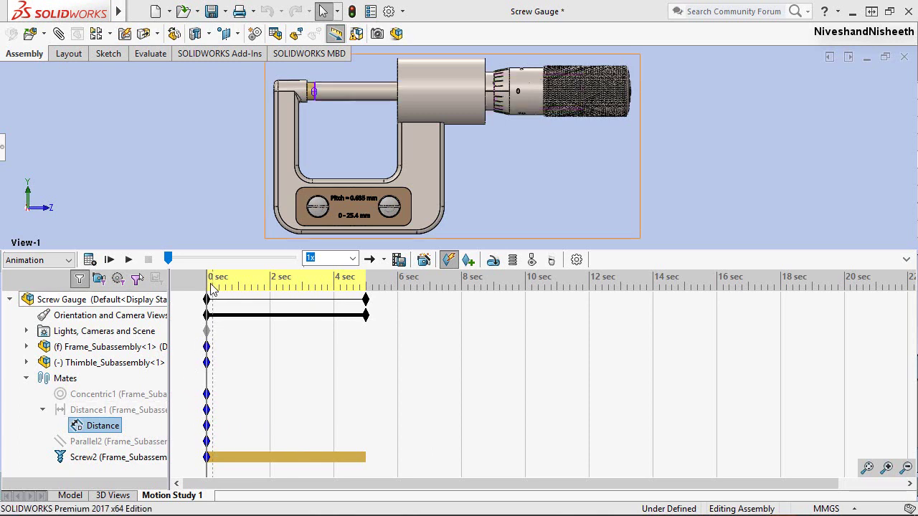
drag(212, 283, 203, 279)
right_click(206, 283)
click(258, 291)
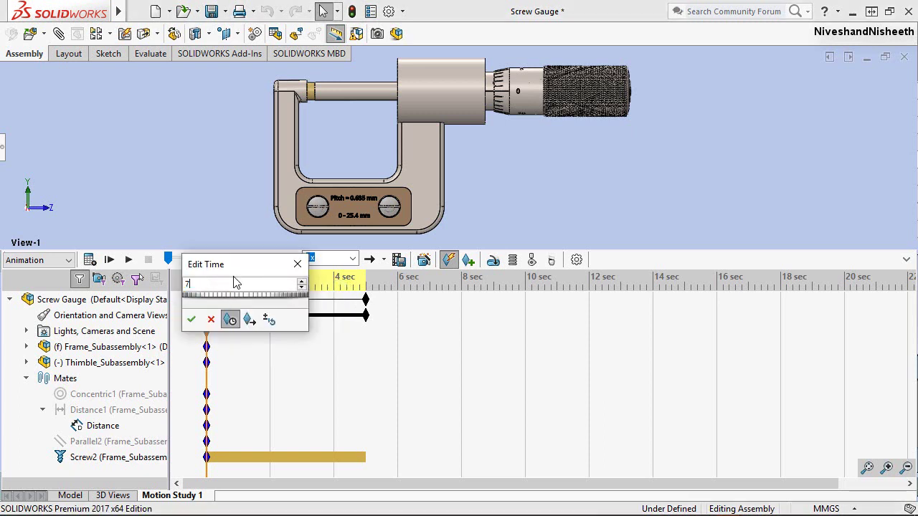
click(191, 319)
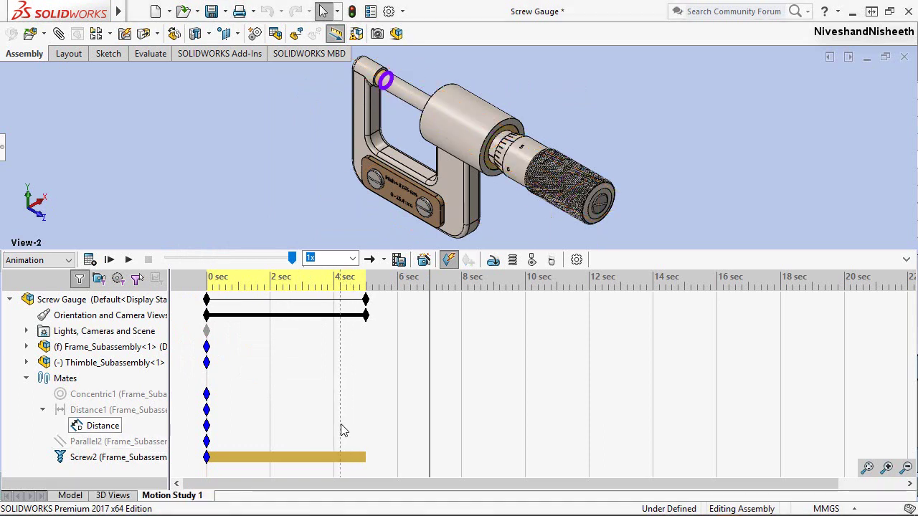
Place a key on Distance1's Distance row at 7 sec
click(110, 429)
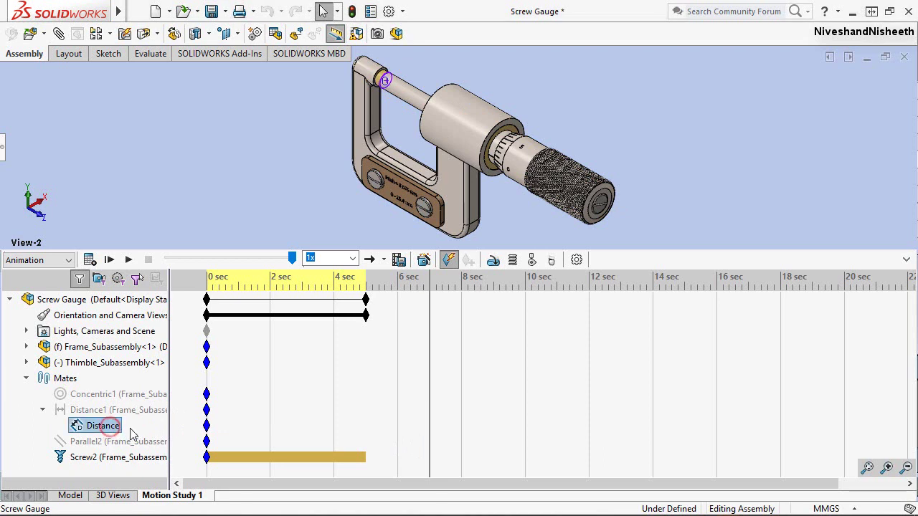
right_click(430, 425)
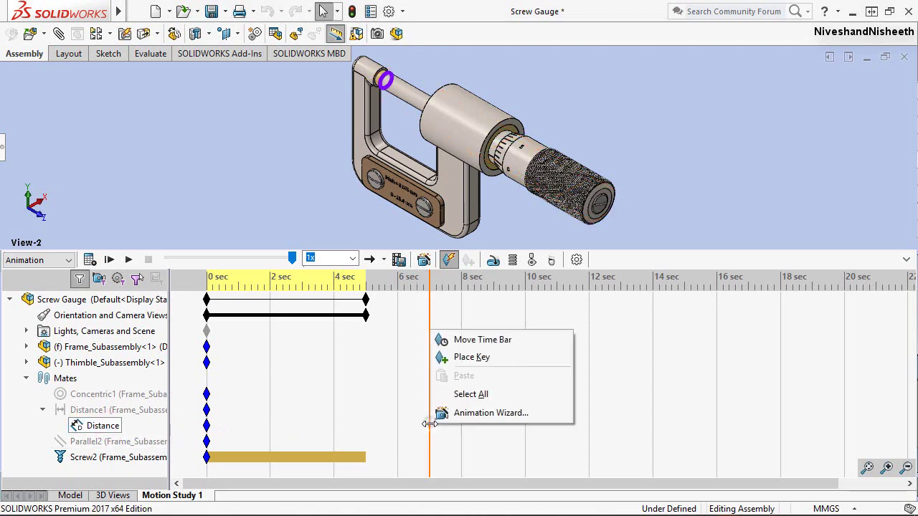
click(457, 352)
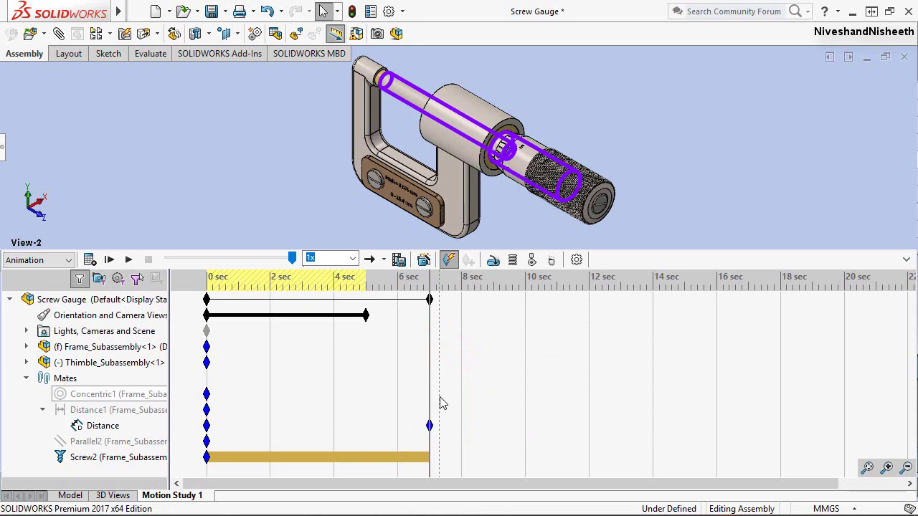
click(429, 426)
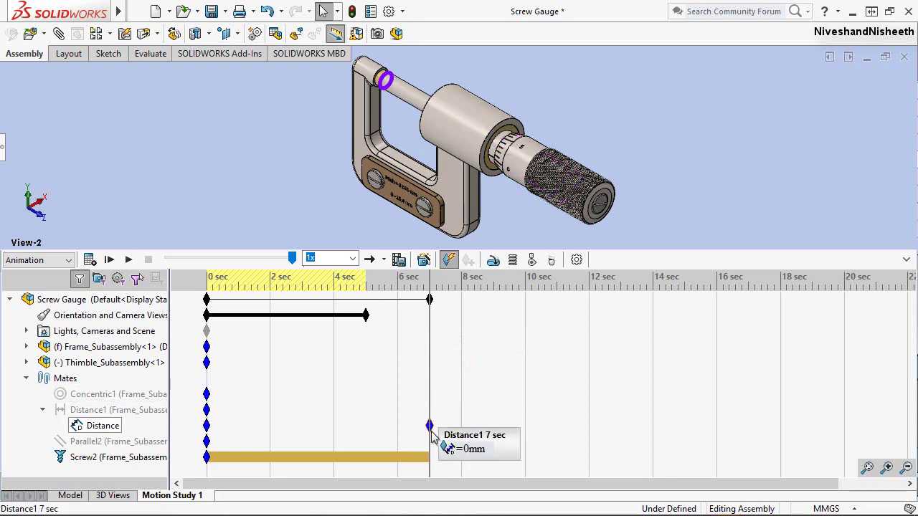
Begin moving the time bar, replacing 7.00s with 67
click(431, 301)
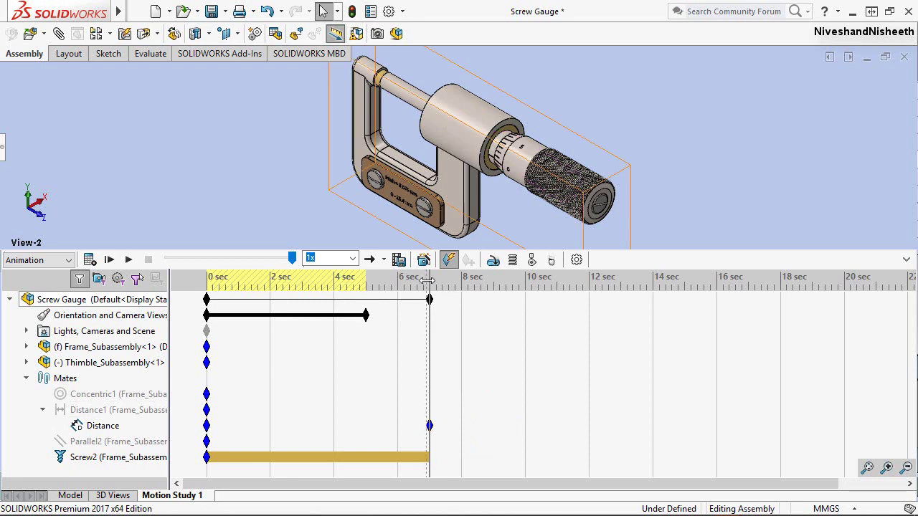
right_click(428, 283)
click(455, 297)
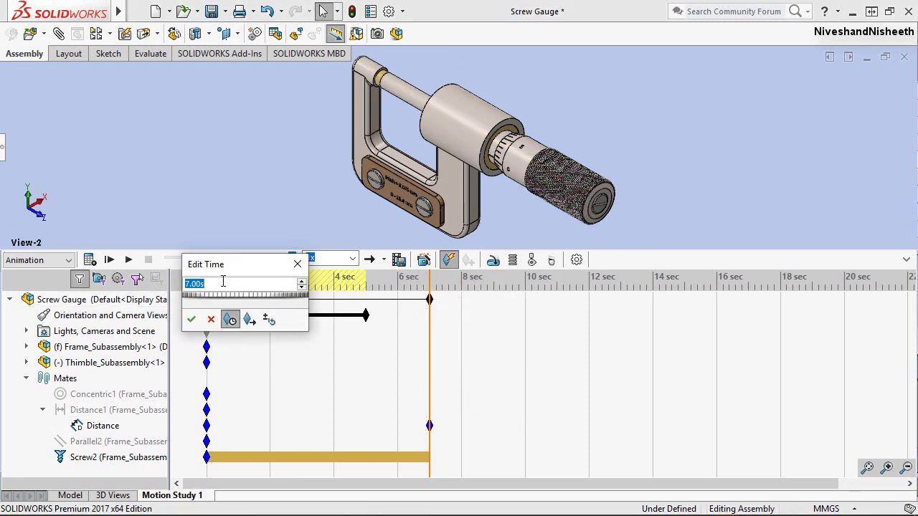
click(222, 283)
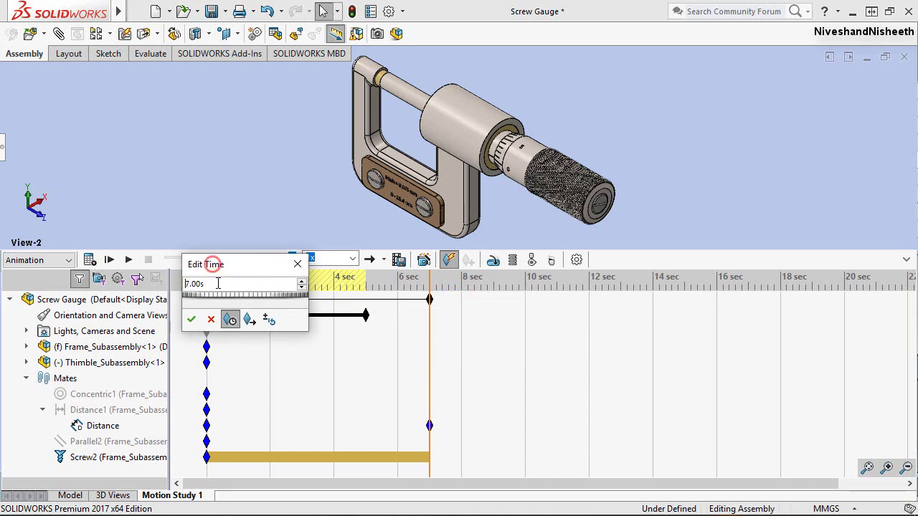
drag(185, 284, 204, 284)
Move the time bar to 67 sec and zoom the timeline out
key(Return)
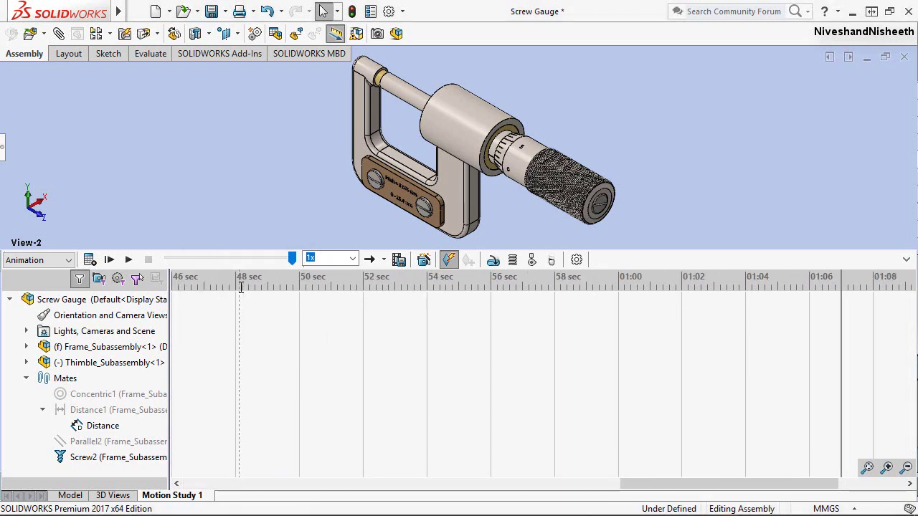
drag(241, 287, 267, 337)
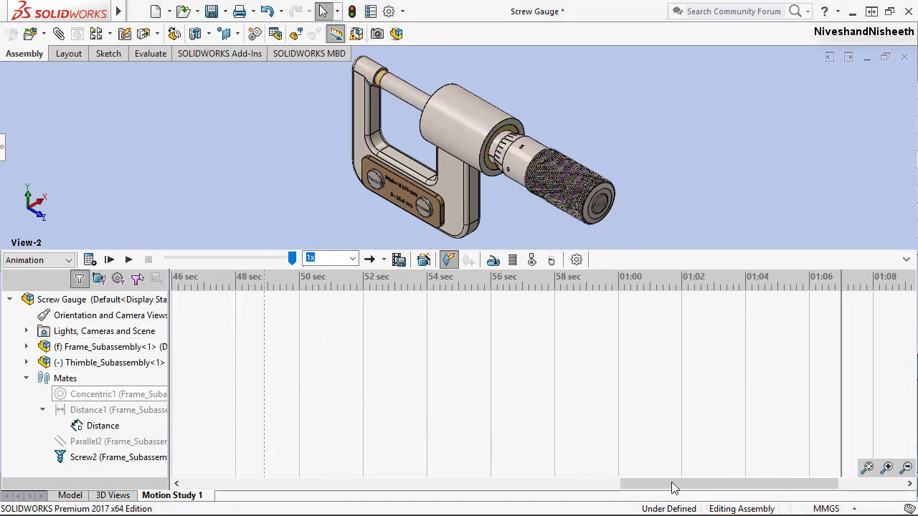
scroll(682, 456, down, 2)
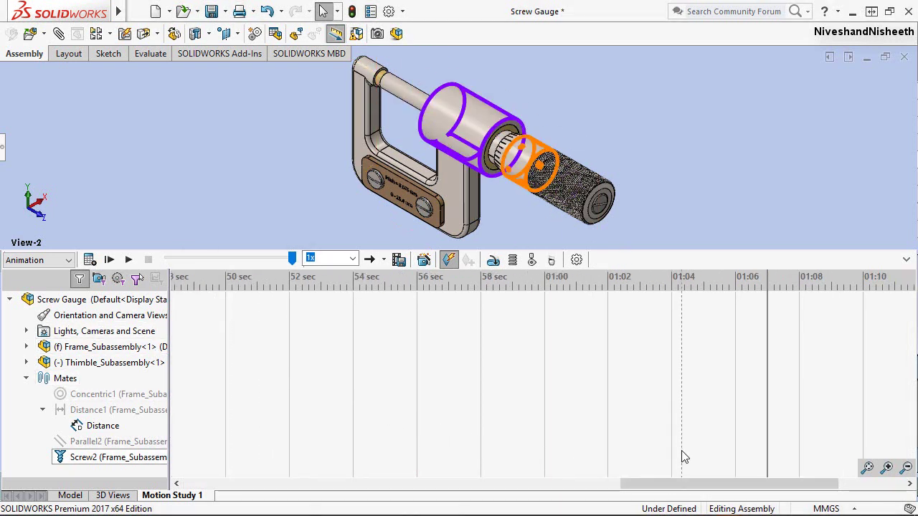
click(907, 468)
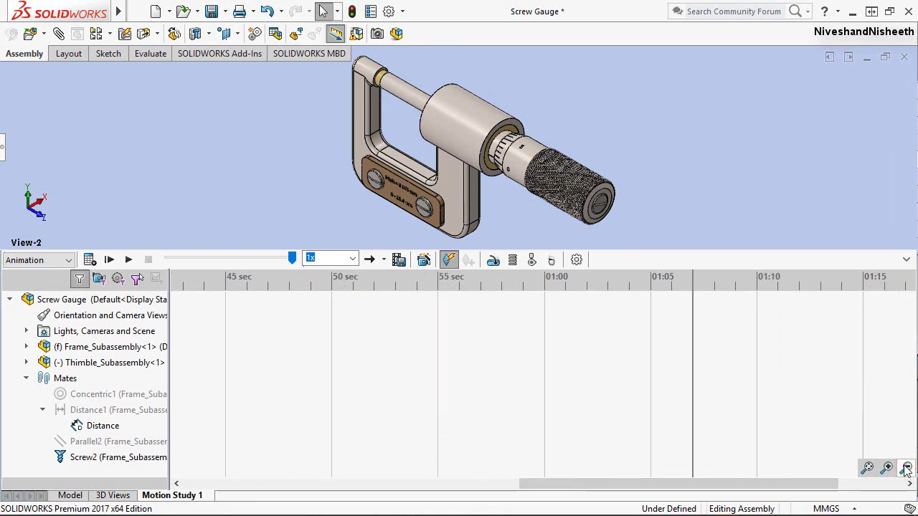
click(655, 467)
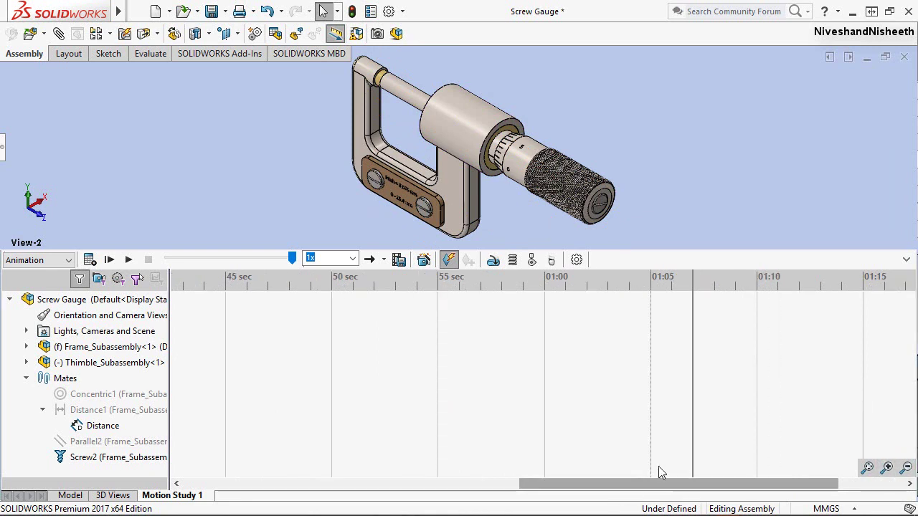
Place a Distance key at 67 sec and open its 0.00000mm value for editing
click(108, 427)
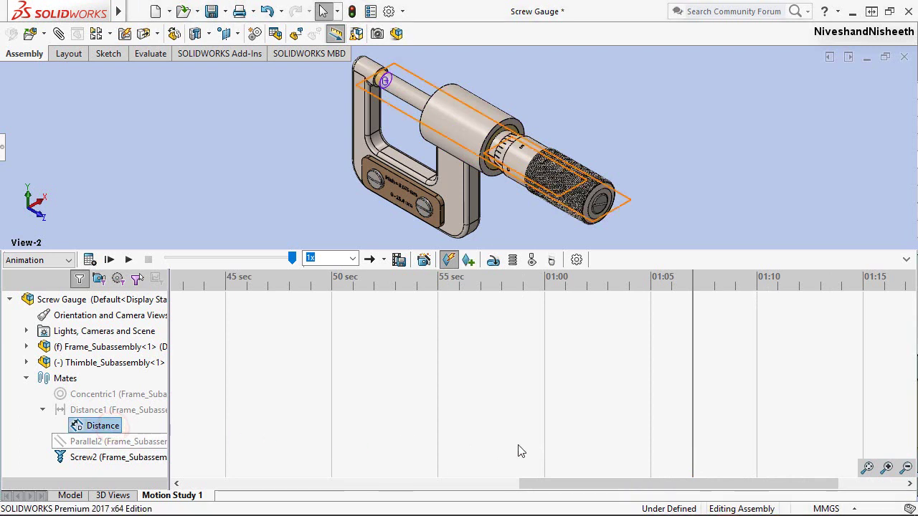
right_click(692, 428)
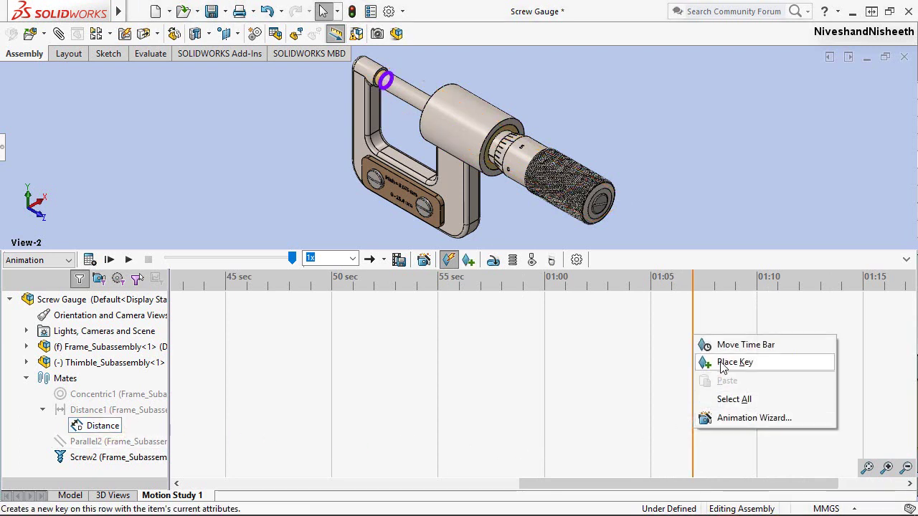
click(719, 362)
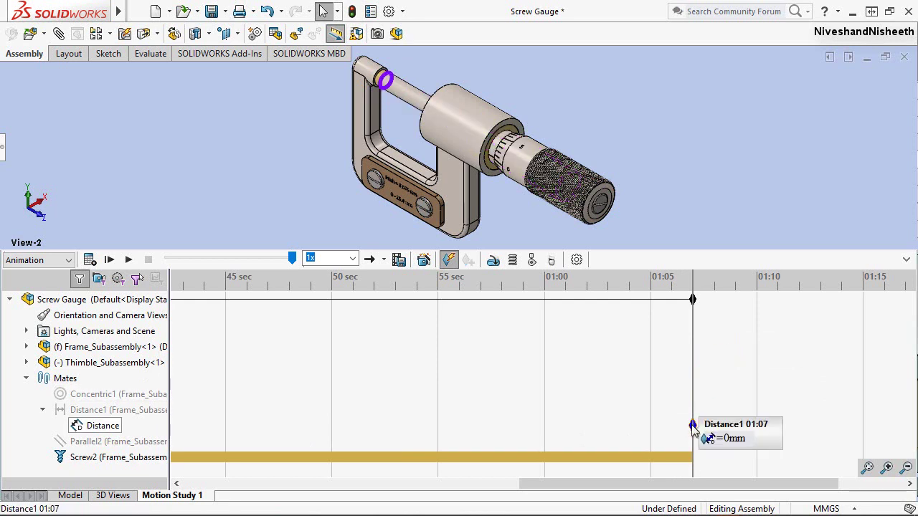
double_click(78, 428)
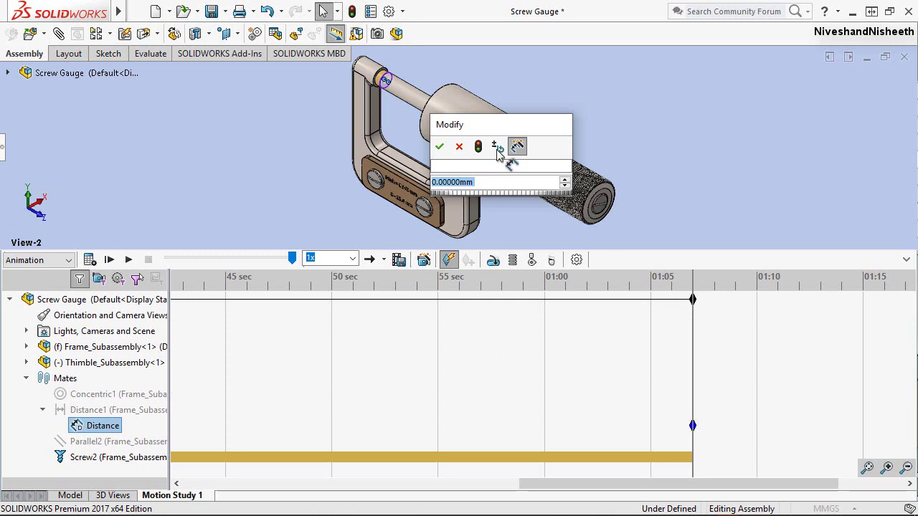
Set the 67 sec Distance key to 2.590 mm and scroll the timeline back to 0 sec
mouse_move(498, 133)
mouse_down()
mouse_move(440, 277)
mouse_move(445, 299)
mouse_up()
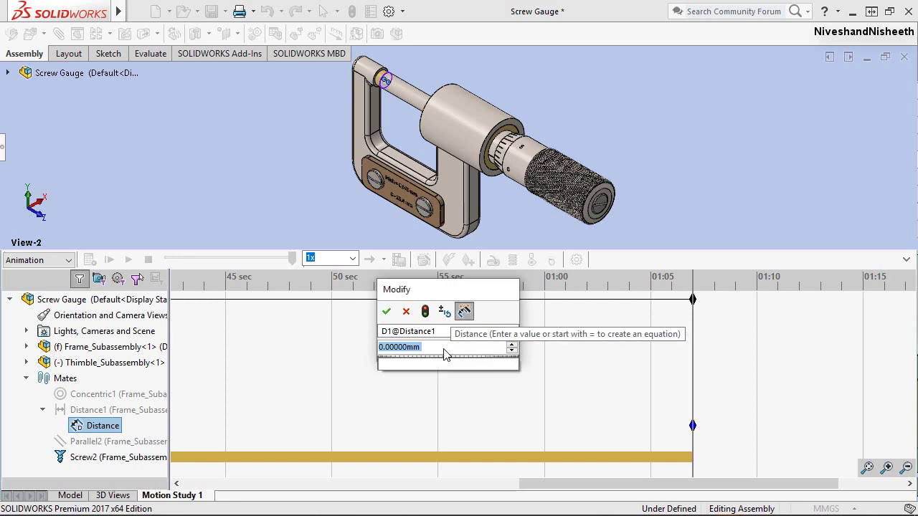
text(2.5908)
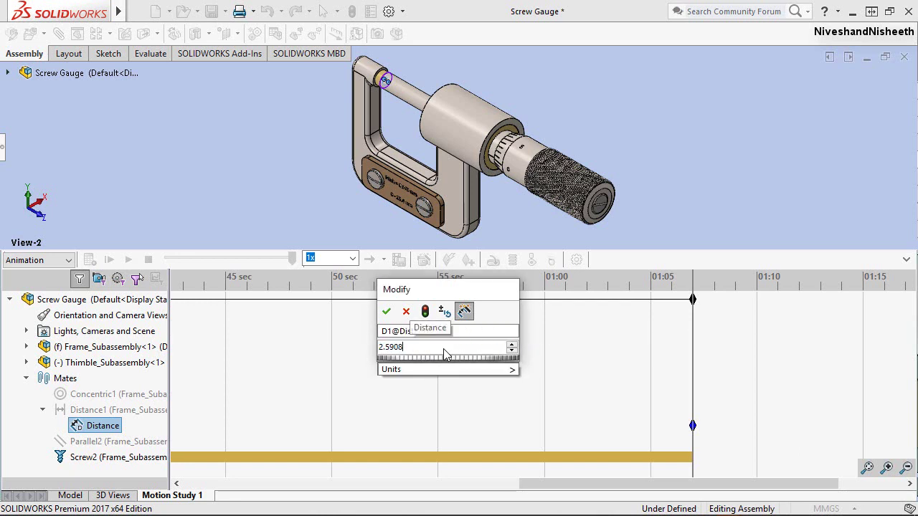
key(Return)
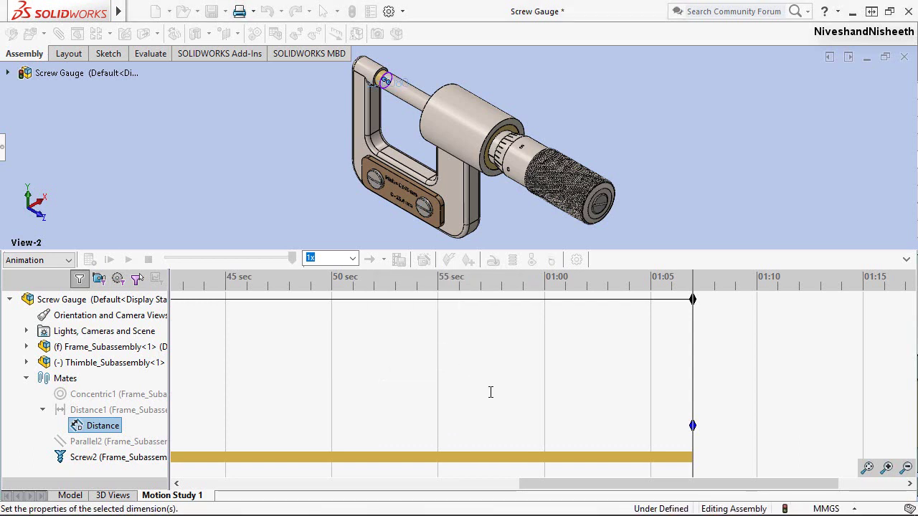
click(690, 431)
mouse_move(571, 487)
mouse_down()
mouse_move(537, 497)
mouse_move(229, 496)
mouse_up()
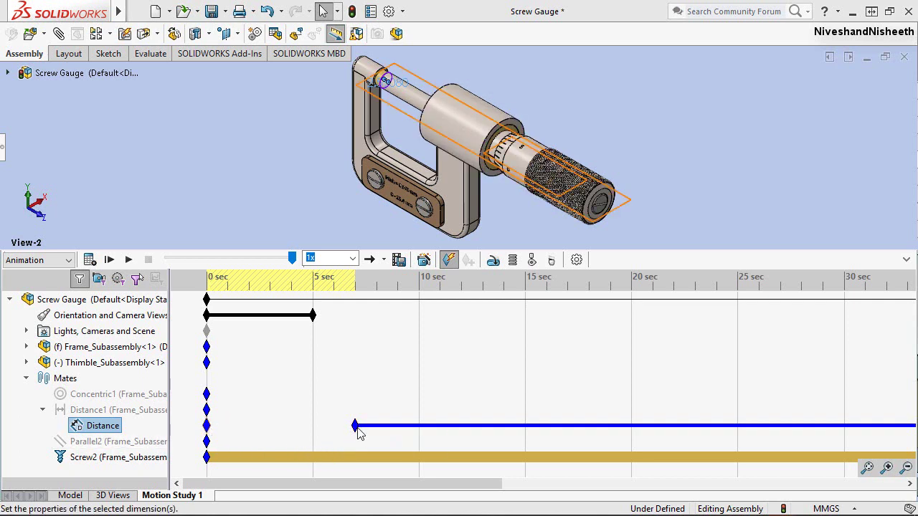
Collapse Mates, drag the panel splitter down, and scroll the timeline toward 01:07
click(248, 184)
click(26, 379)
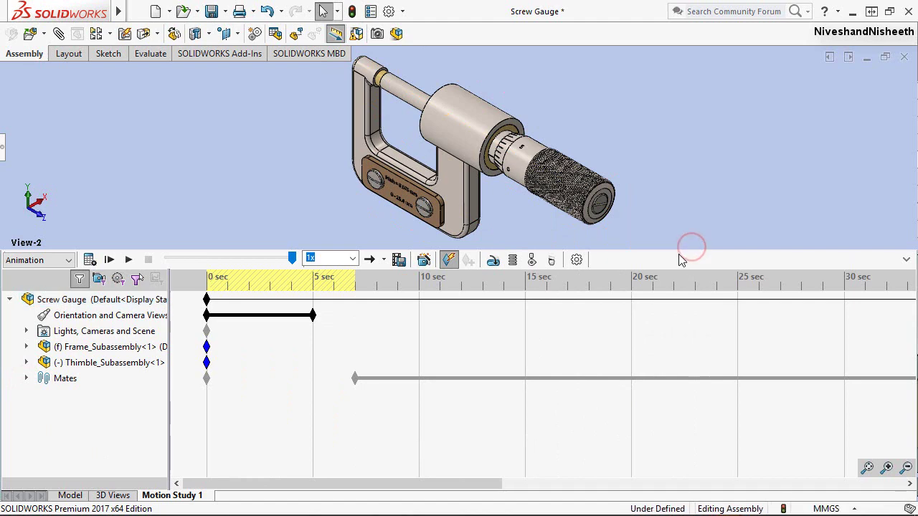
drag(673, 250, 668, 283)
drag(665, 306, 665, 305)
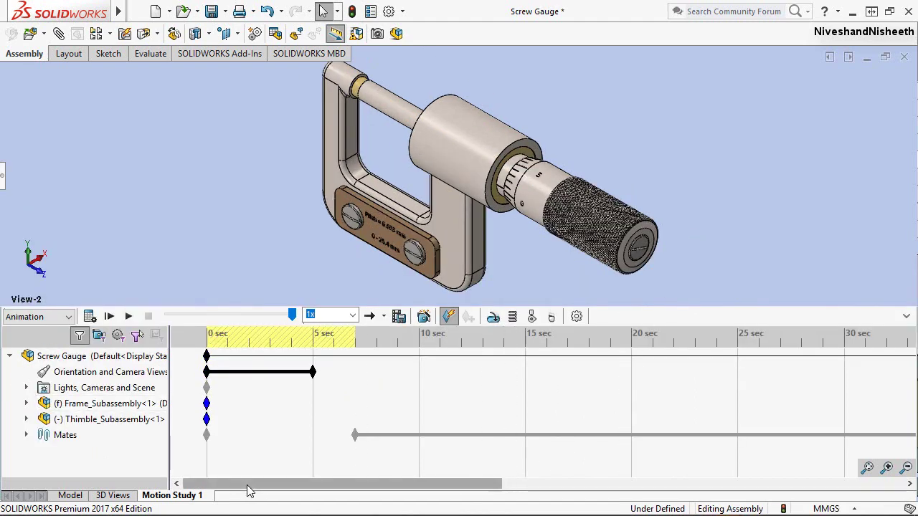
drag(247, 486, 651, 484)
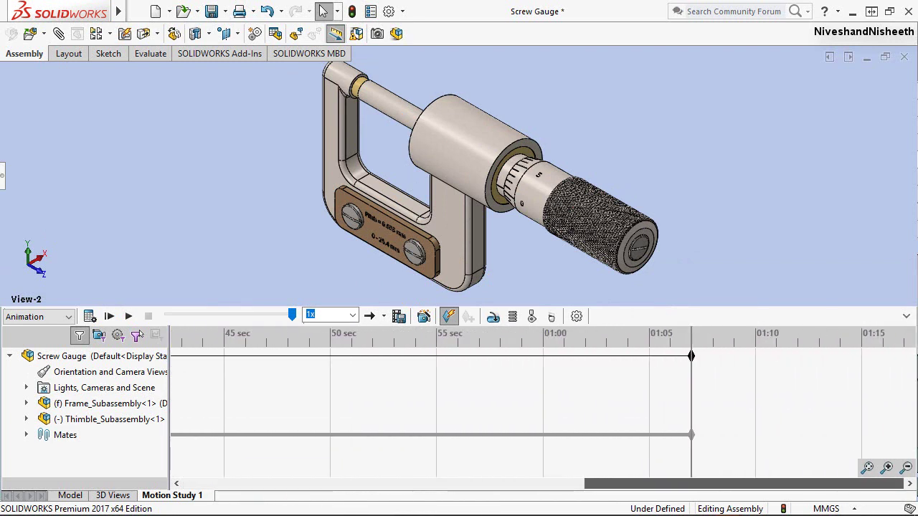
drag(744, 483, 565, 483)
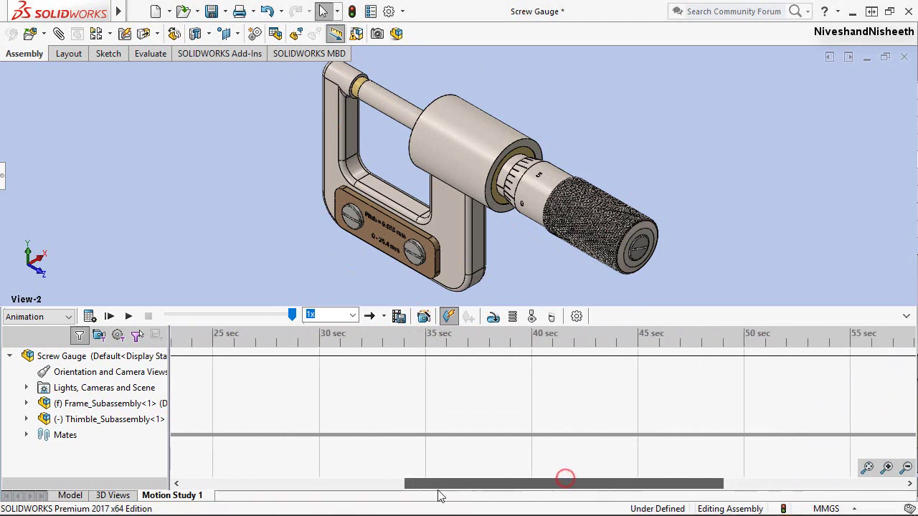
mouse_move(440, 484)
mouse_down()
mouse_move(208, 499)
mouse_move(624, 502)
mouse_up()
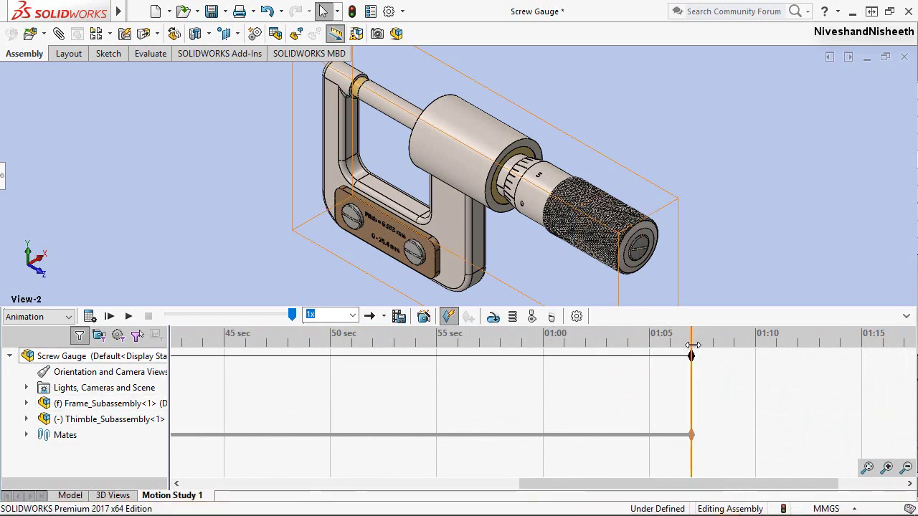
Move the time bar to 69 seconds and place a View-2 camera key at 01:09
right_click(692, 347)
click(713, 358)
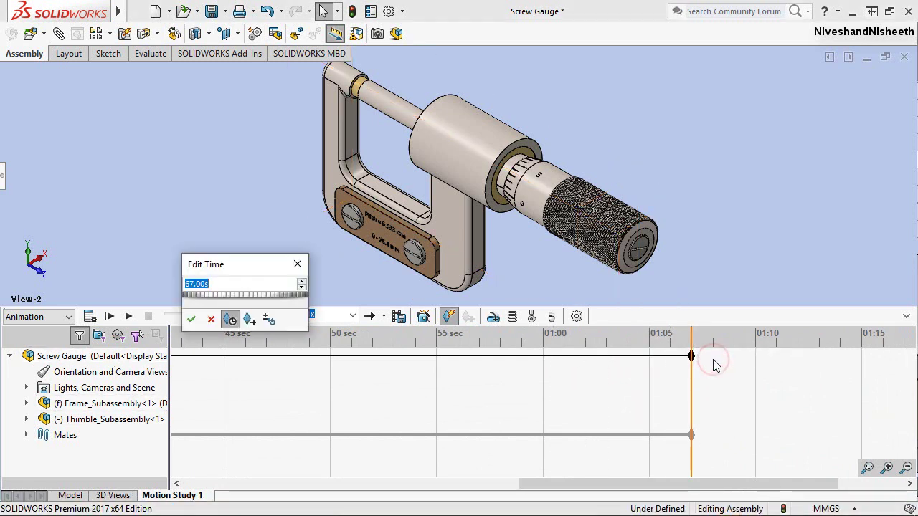
text(69)
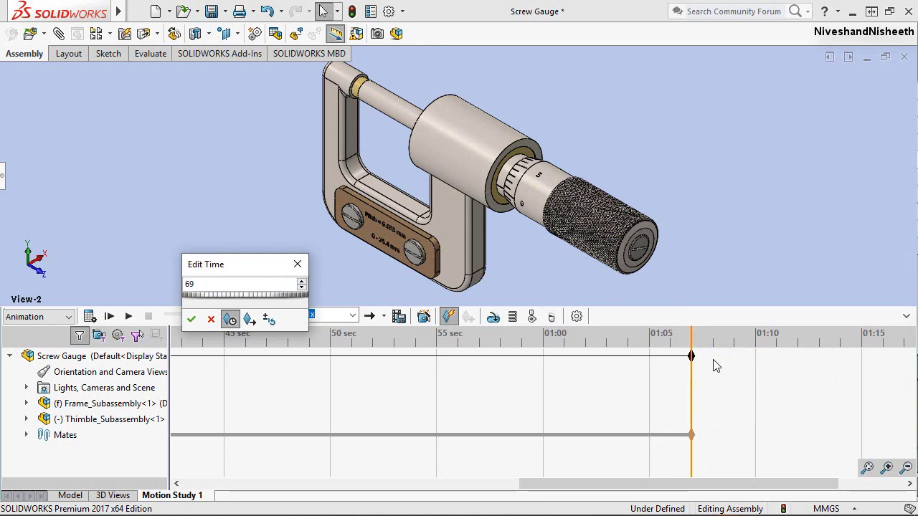
key(Return)
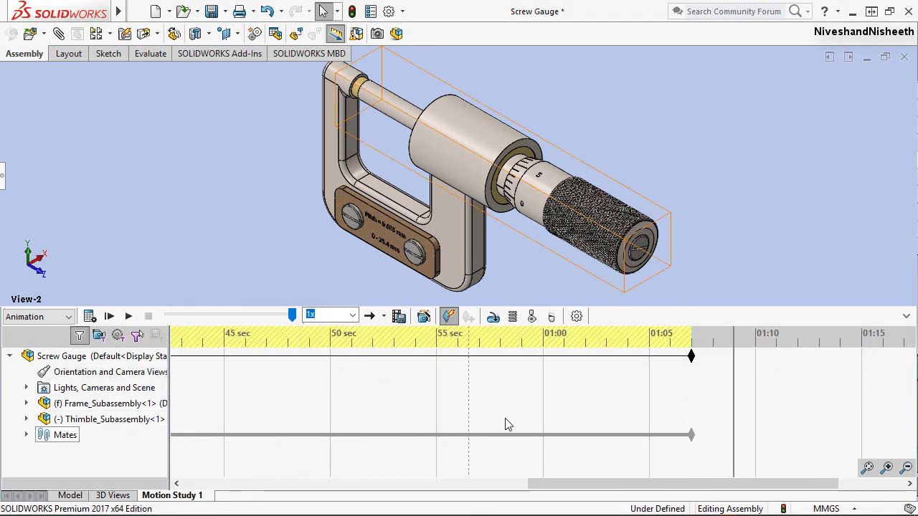
right_click(734, 369)
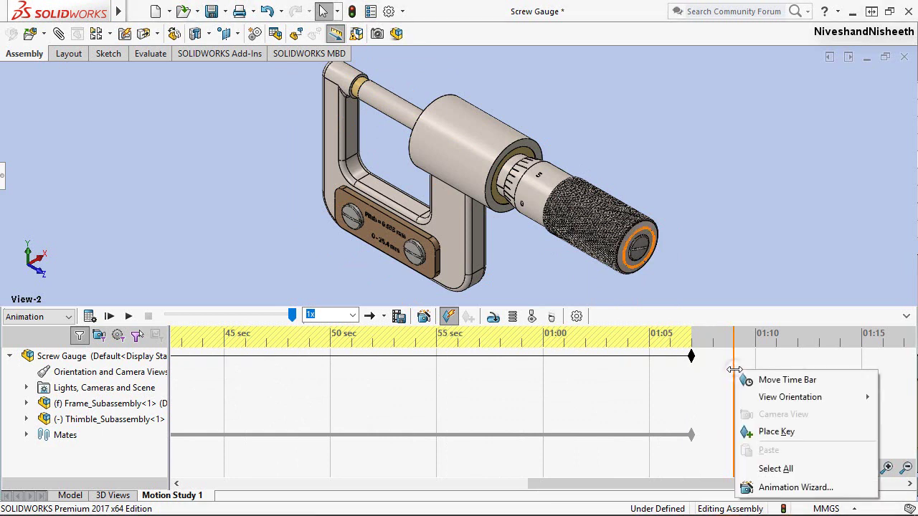
click(780, 432)
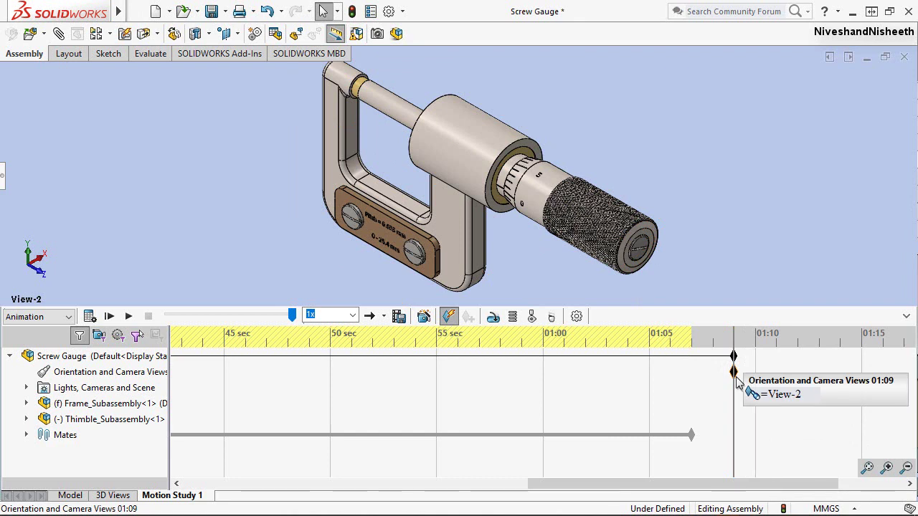
click(641, 134)
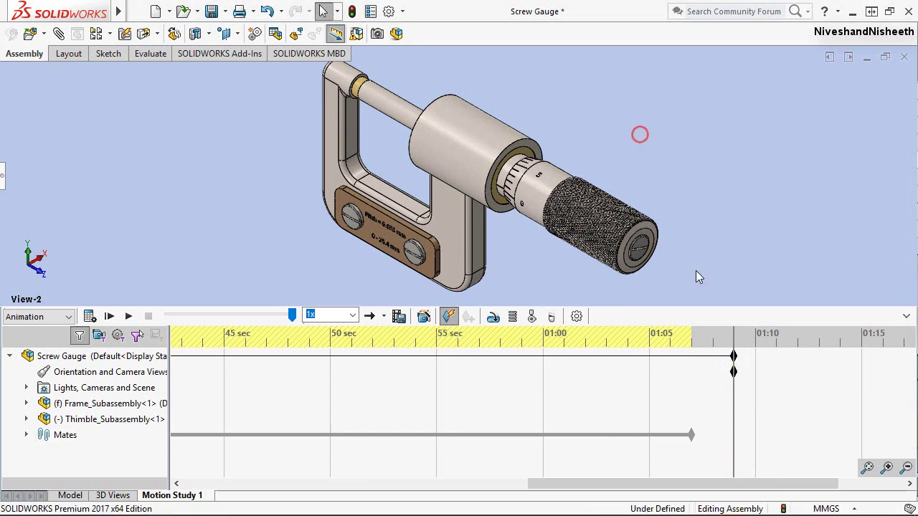
Move the time bar to 74 seconds
right_click(734, 341)
click(759, 353)
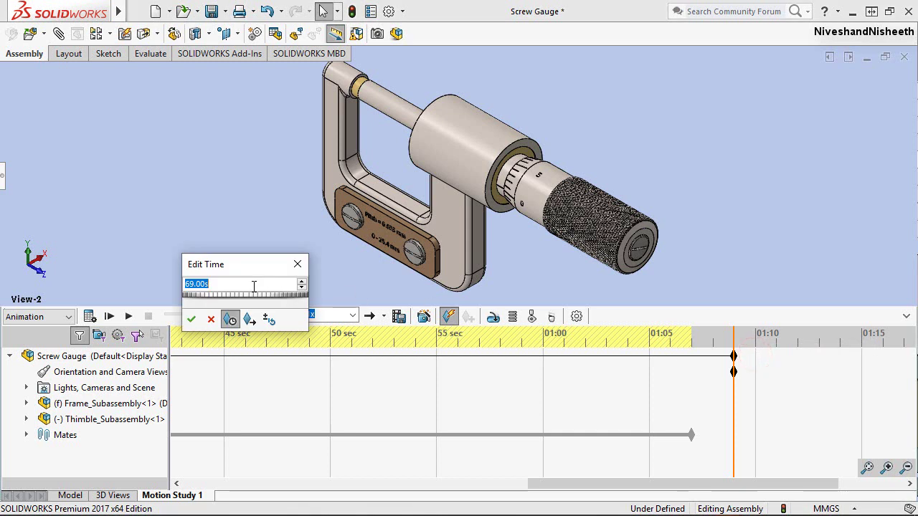
key(Return)
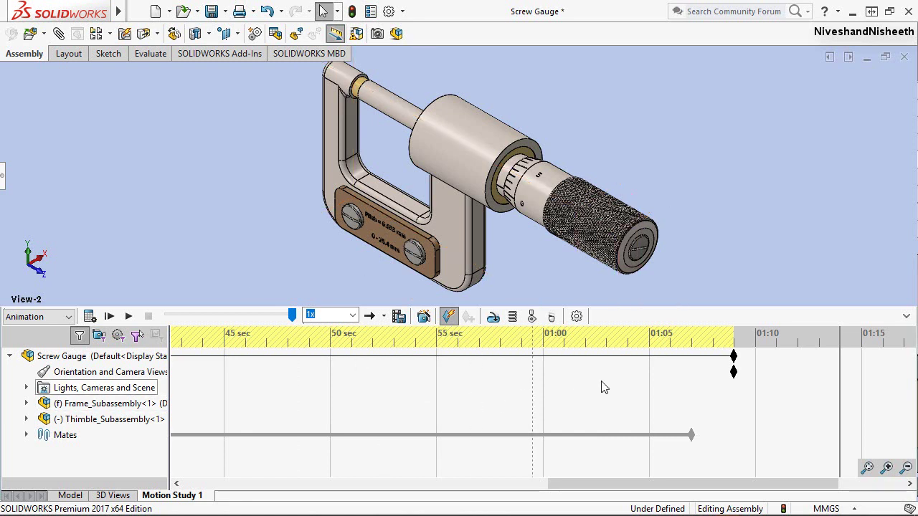
Place a camera key at 01:14 and replace it with the View-1 orientation
right_click(840, 373)
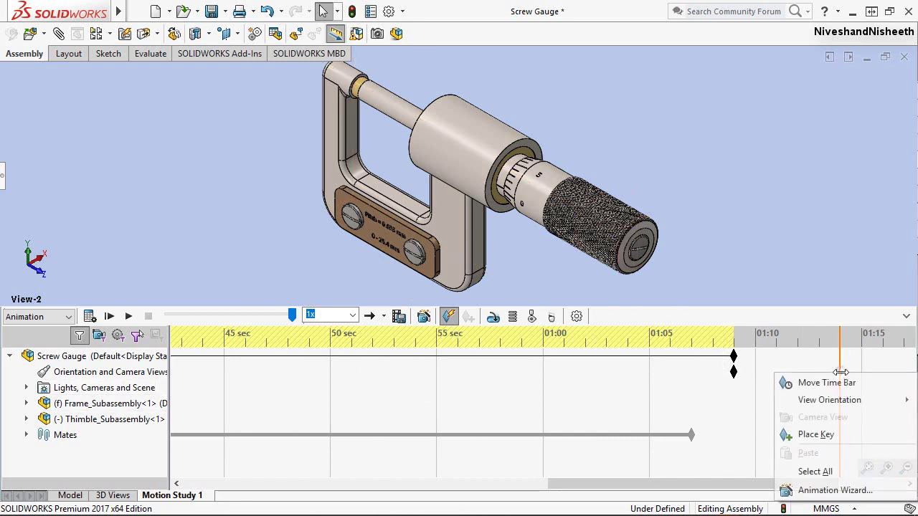
click(830, 435)
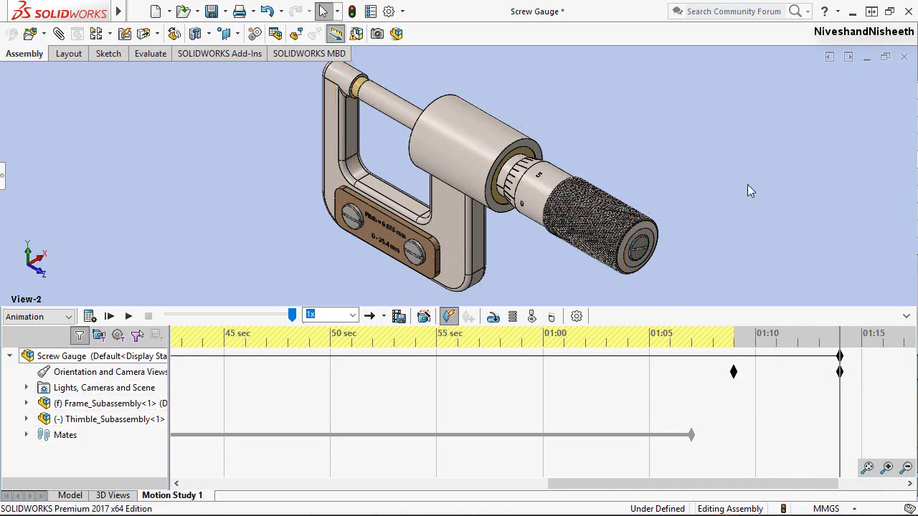
key(space)
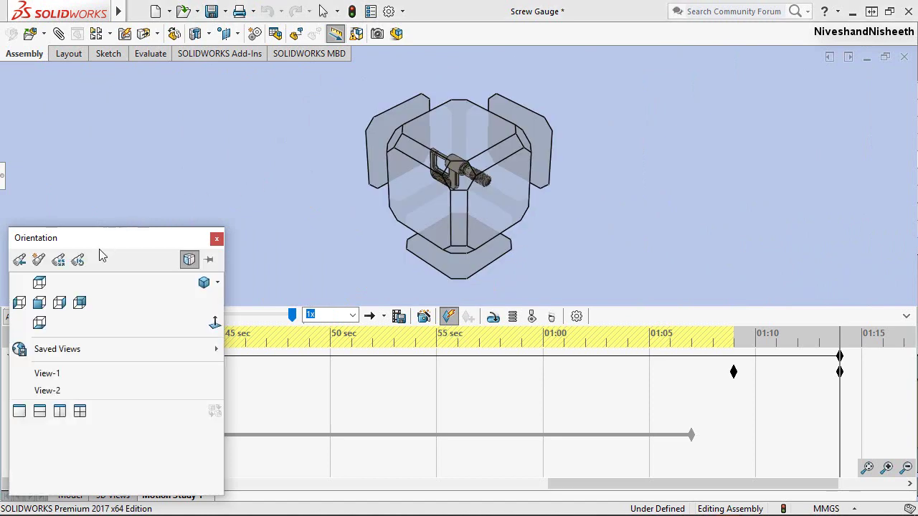
click(47, 373)
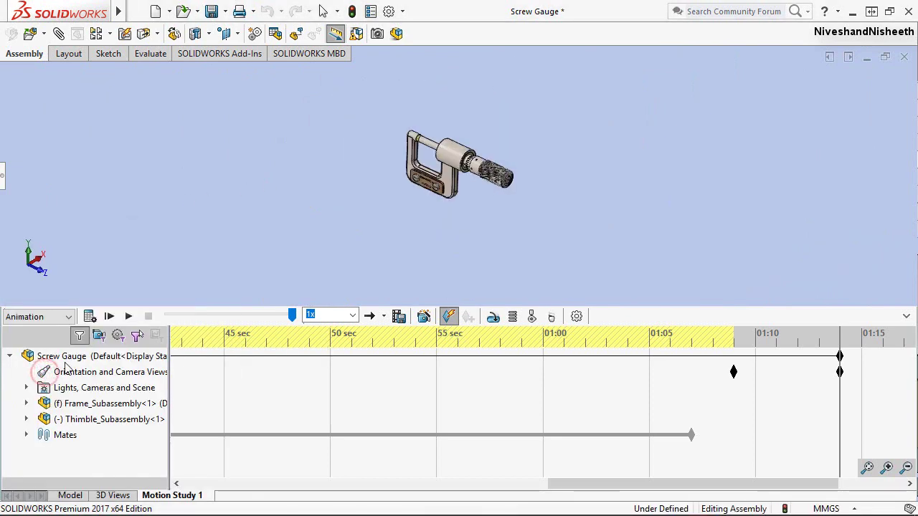
right_click(840, 374)
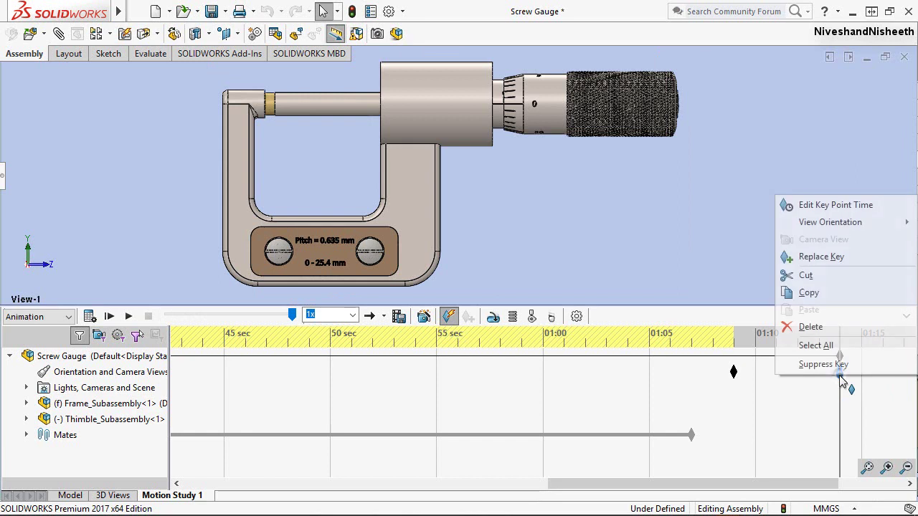
click(821, 260)
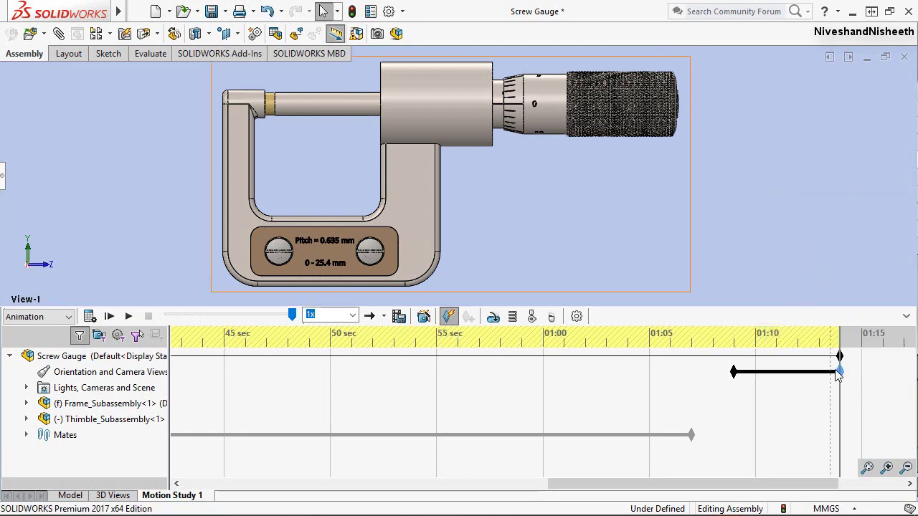
mouse_move(839, 372)
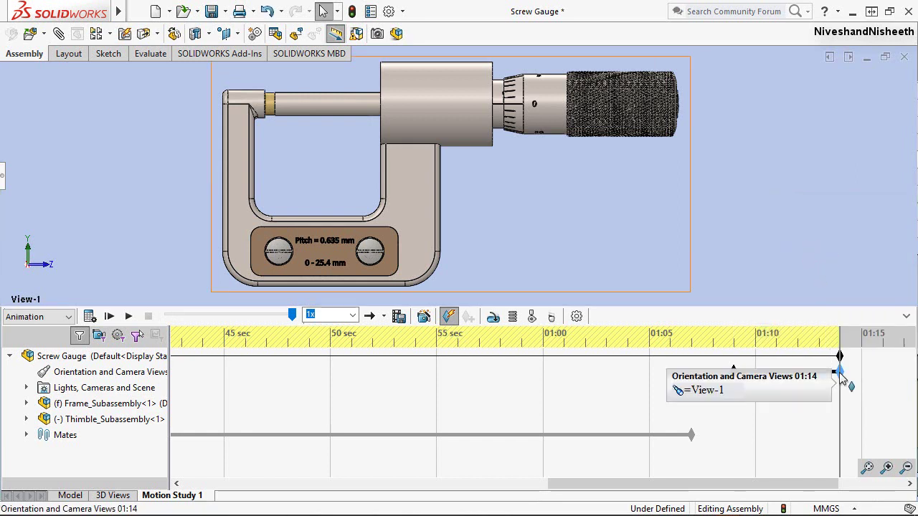
drag(735, 373, 844, 382)
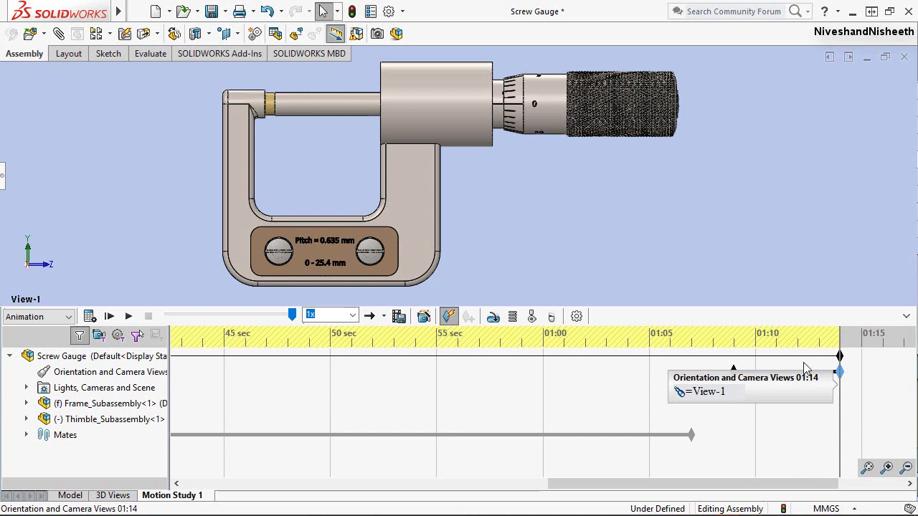
click(607, 255)
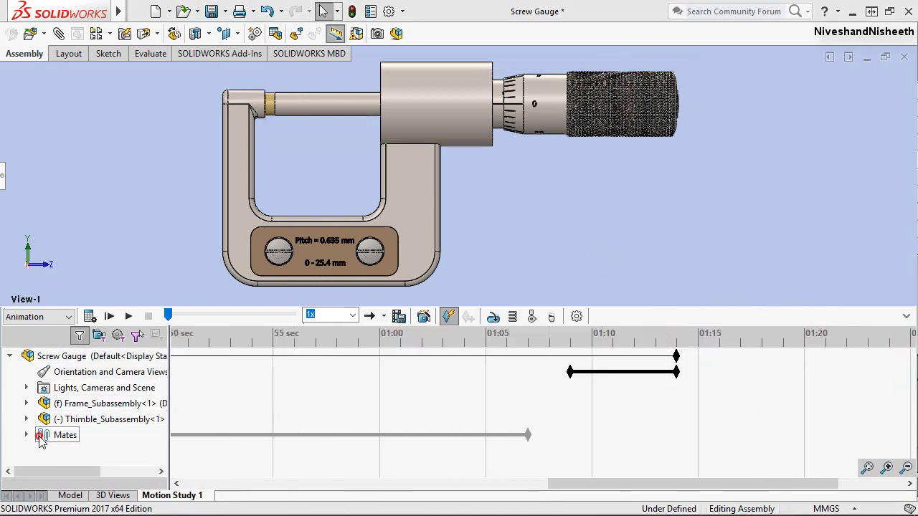
Unsuppress the Distance1 mate in the Mates folder
click(26, 435)
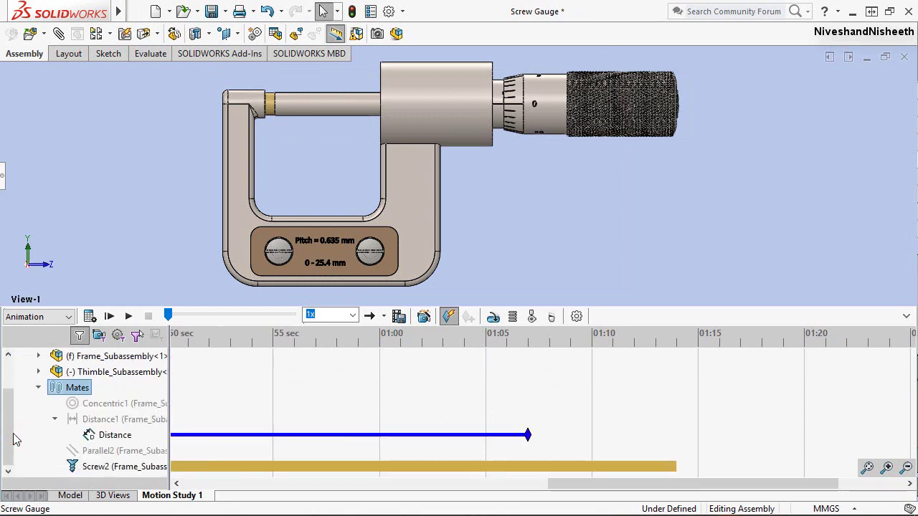
click(123, 421)
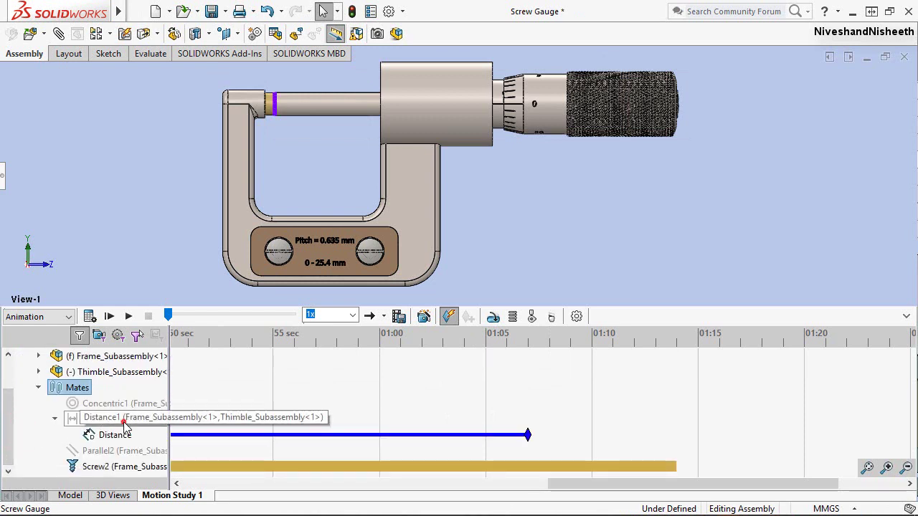
right_click(91, 424)
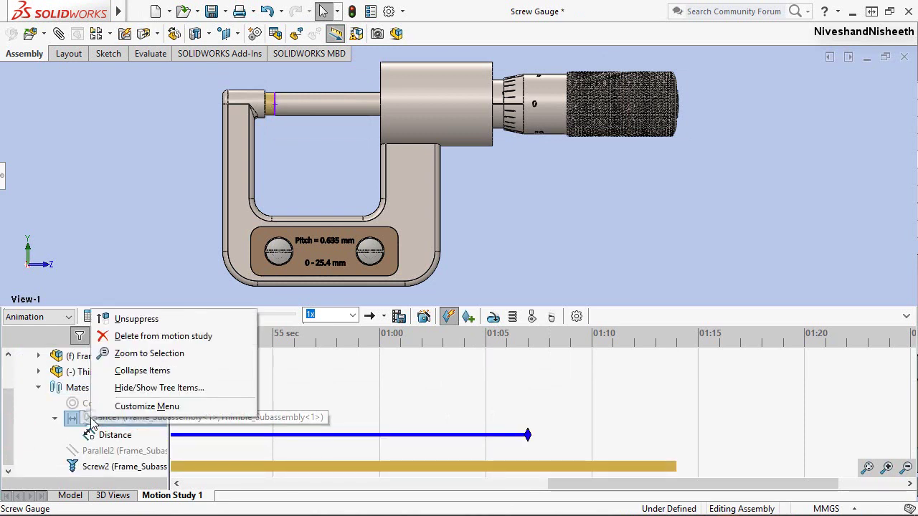
click(118, 322)
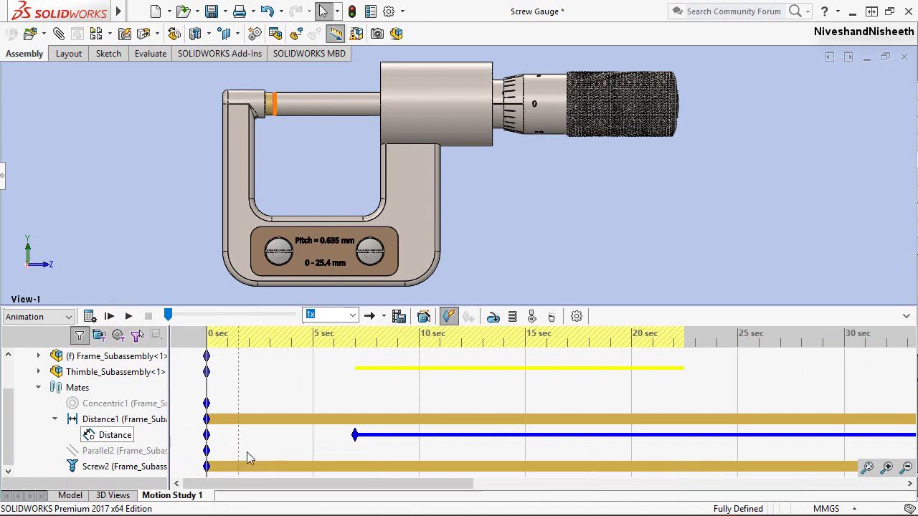
Collapse the Mates folder and the MotionManager timeline panel
drag(262, 487, 568, 495)
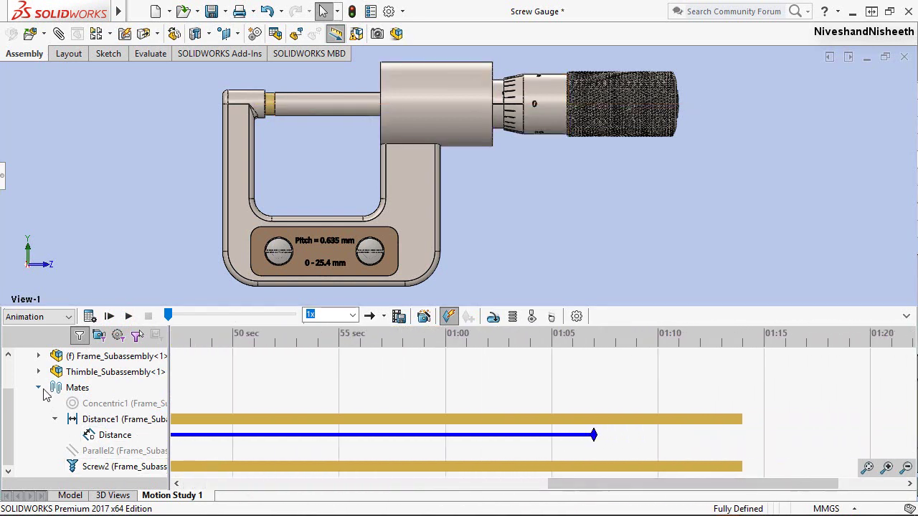
click(39, 387)
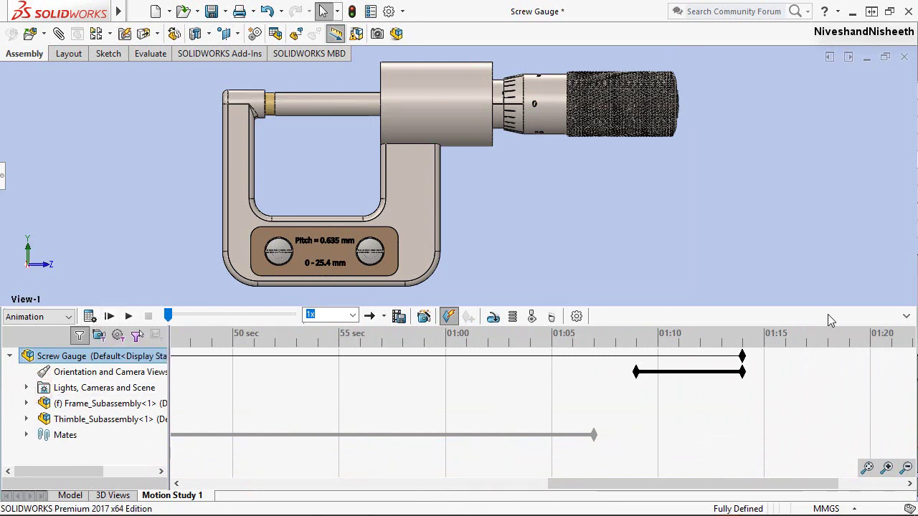
click(904, 319)
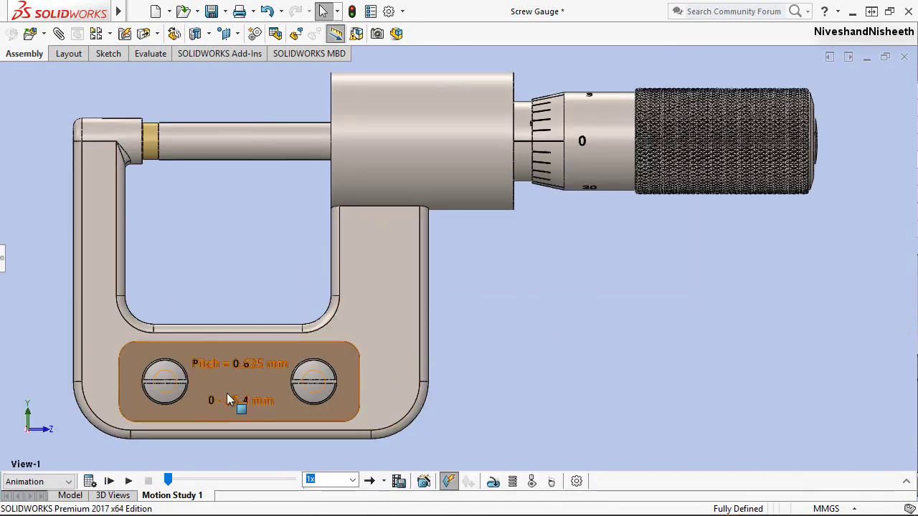
Set playback speed to 2x, test-play the study, then rewind it to 0 sec
click(125, 449)
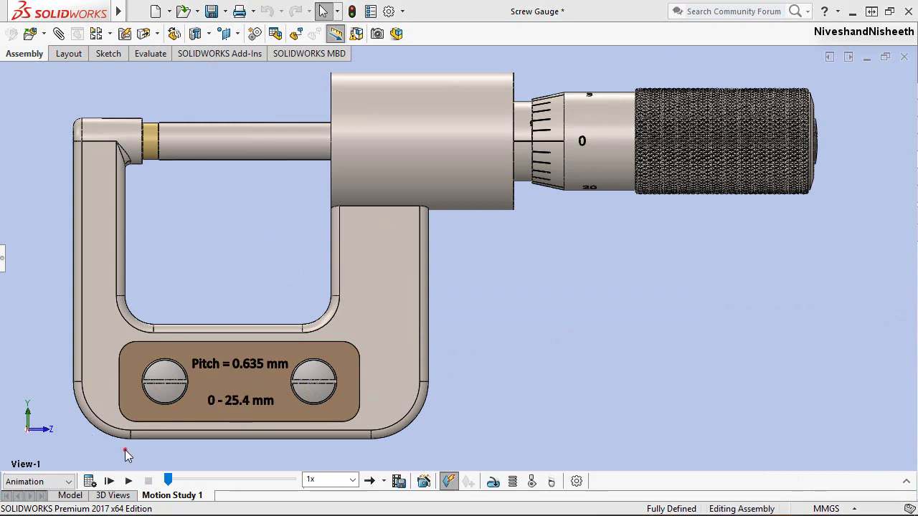
click(353, 481)
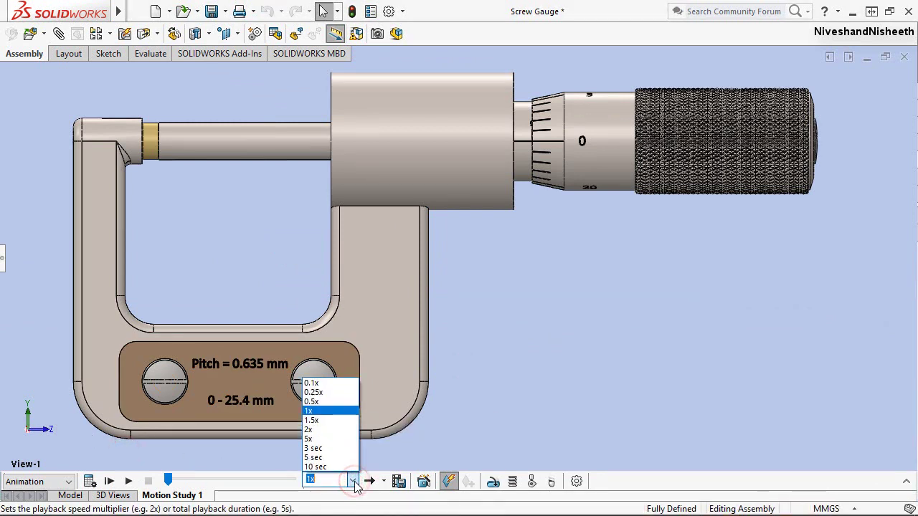
click(318, 430)
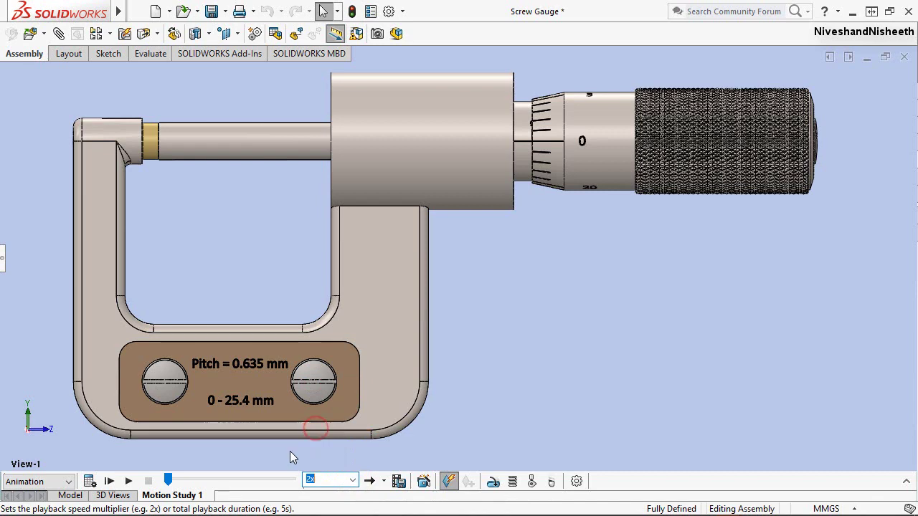
click(89, 481)
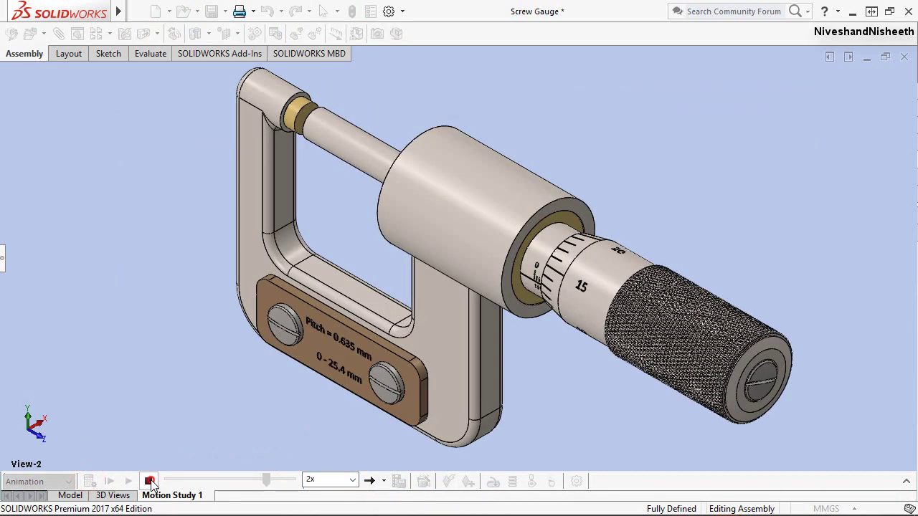
click(149, 481)
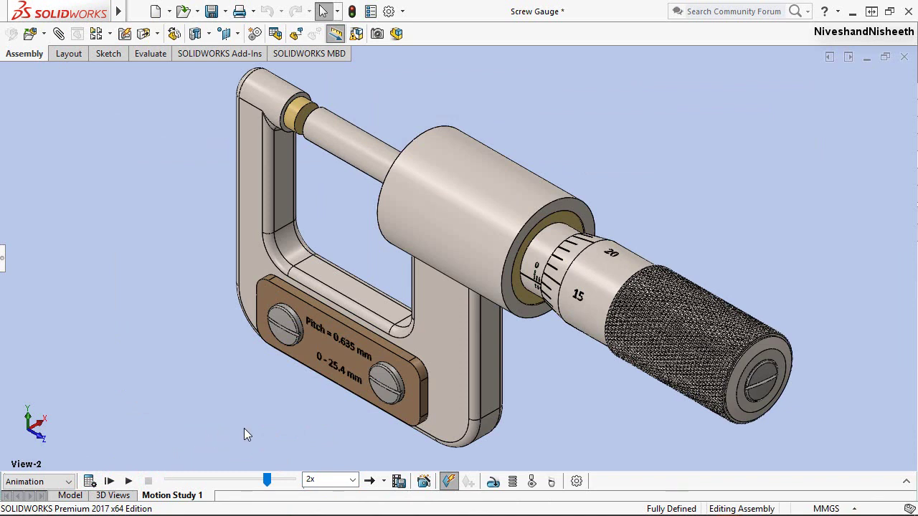
mouse_move(266, 480)
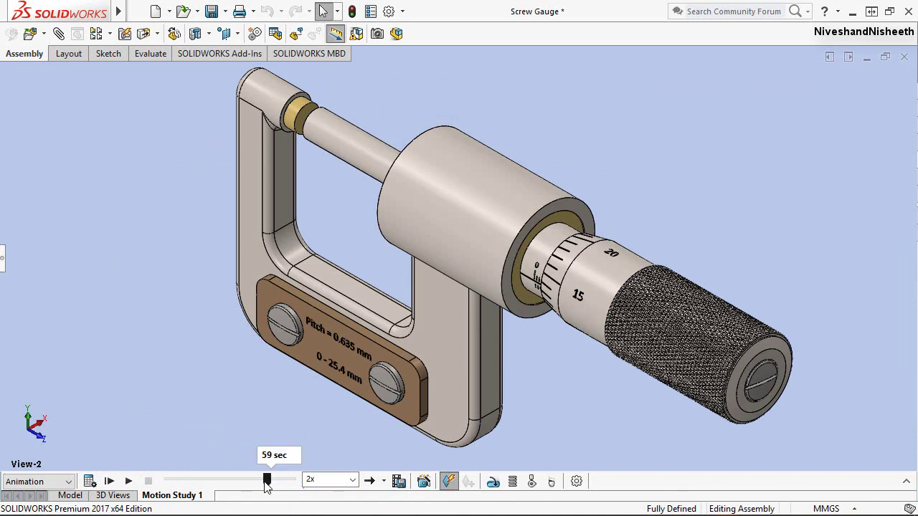
drag(267, 481, 166, 479)
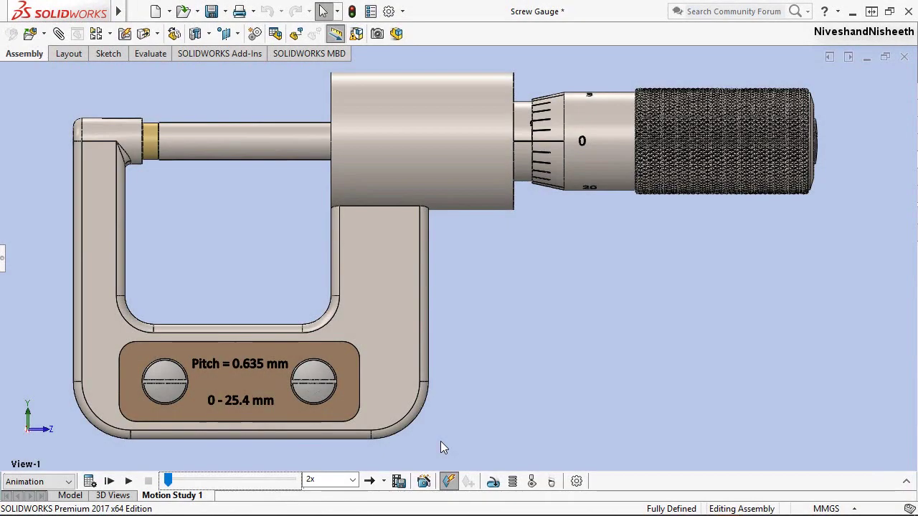
click(441, 442)
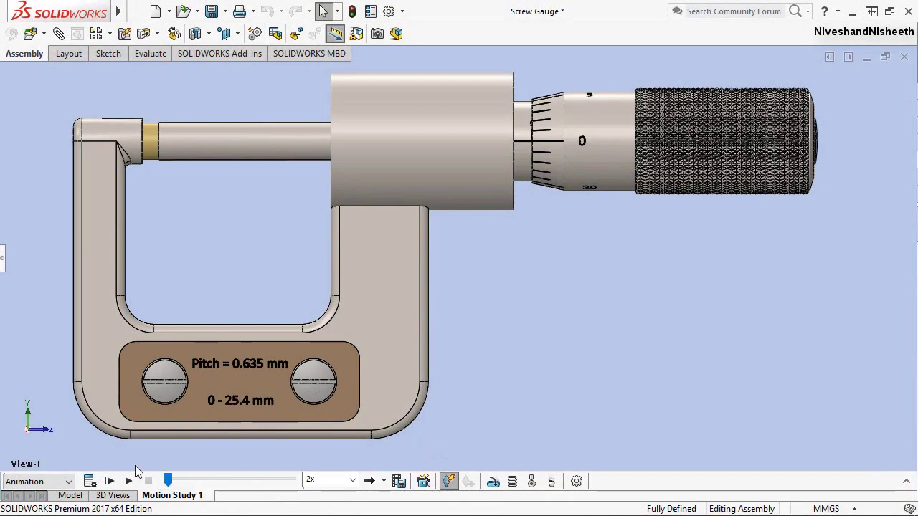
Play the full motion study, then zoom in toward the thimble scale graduations
click(108, 481)
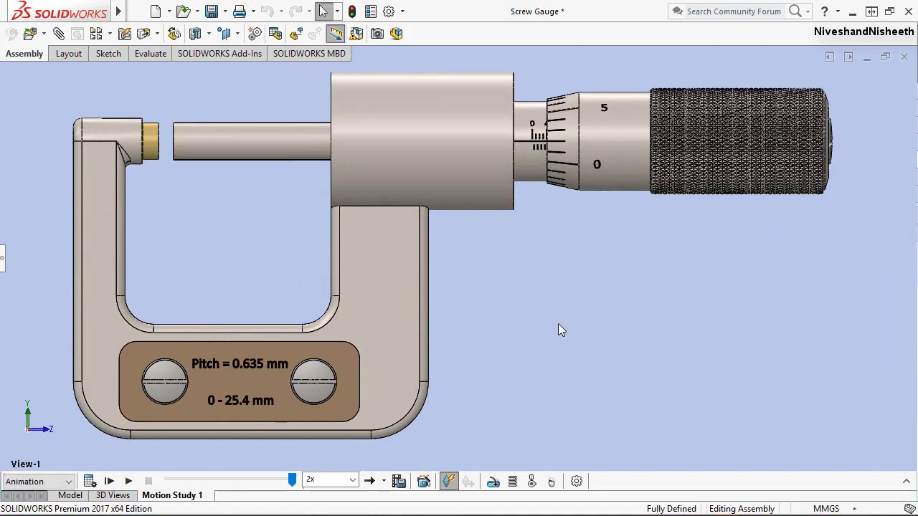
click(477, 394)
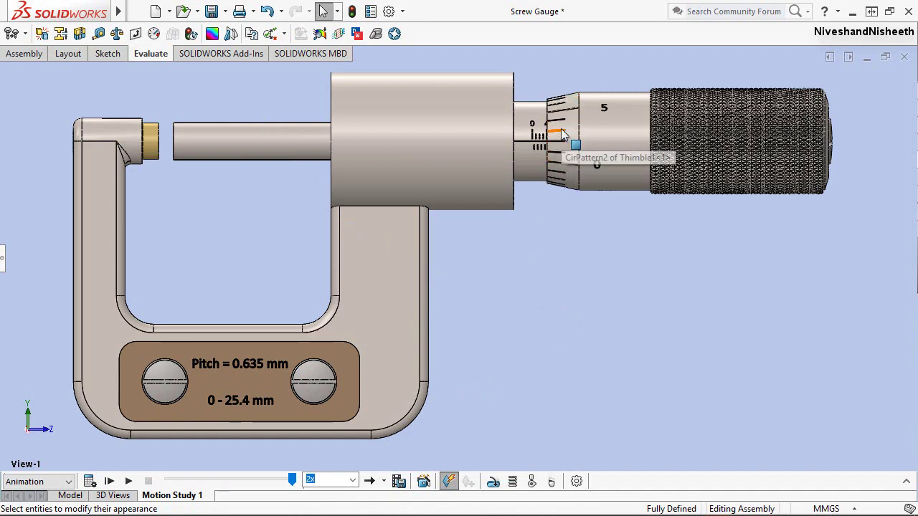
scroll(563, 130, down, 2)
scroll(564, 130, down, 2)
scroll(555, 137, down, 2)
Zoom closer on the thimble scale, then Zoom to Fit the whole micrometer
scroll(541, 180, down, 2)
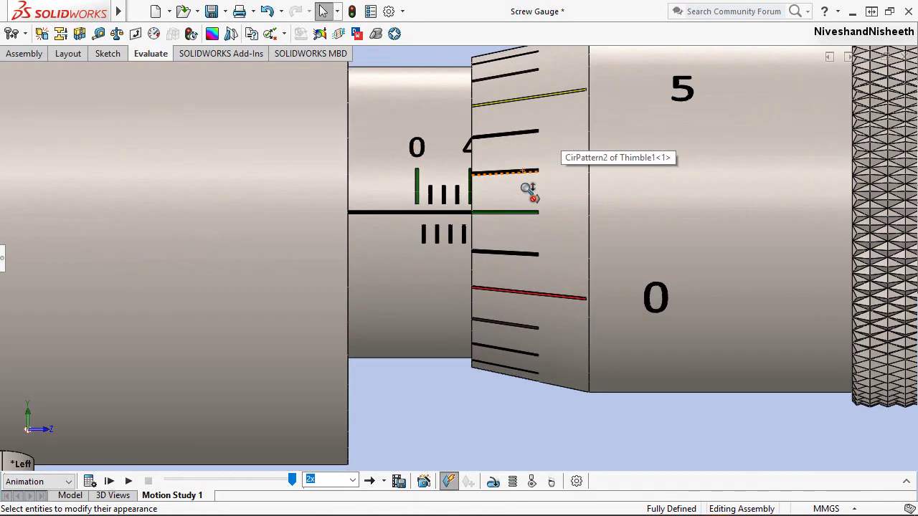
scroll(528, 191, down, 2)
scroll(484, 231, down, 1)
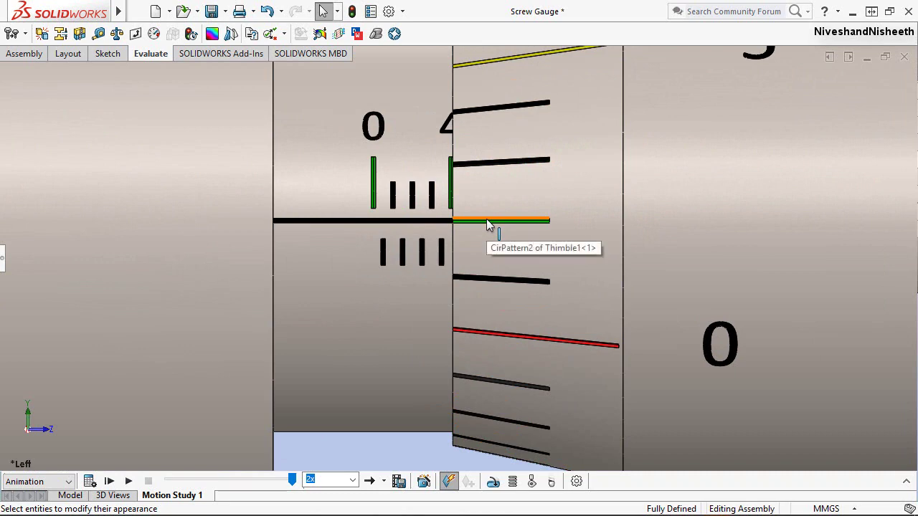
right_click(387, 444)
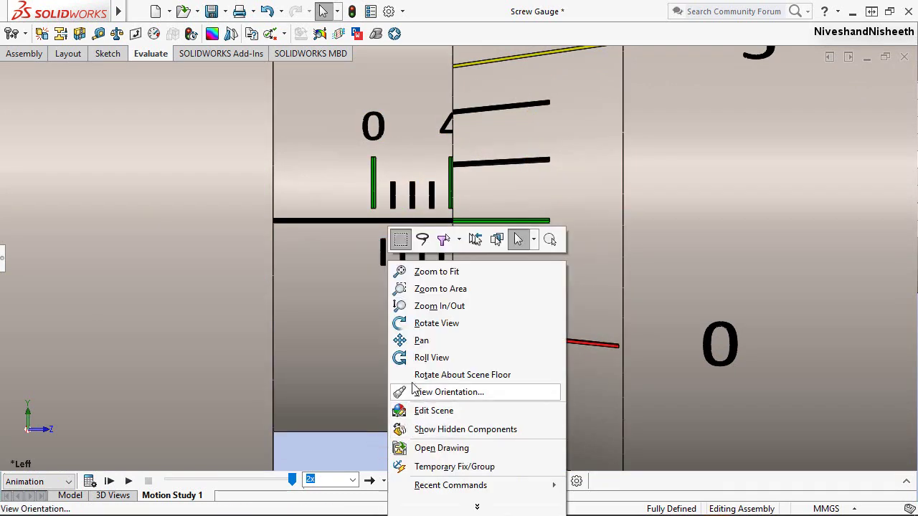
click(430, 275)
click(156, 54)
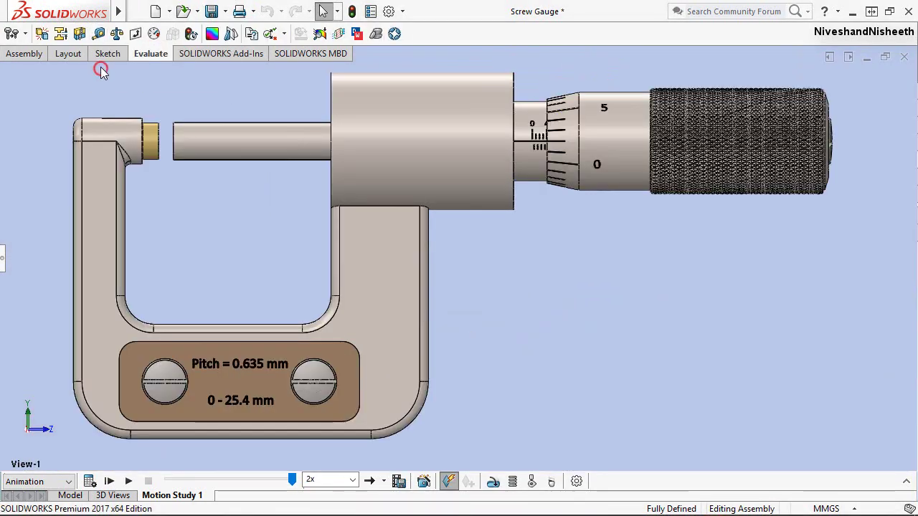
Measure the anvil-to-spindle edges, confirming a 2.59080 mm center distance, then close Measure
click(99, 34)
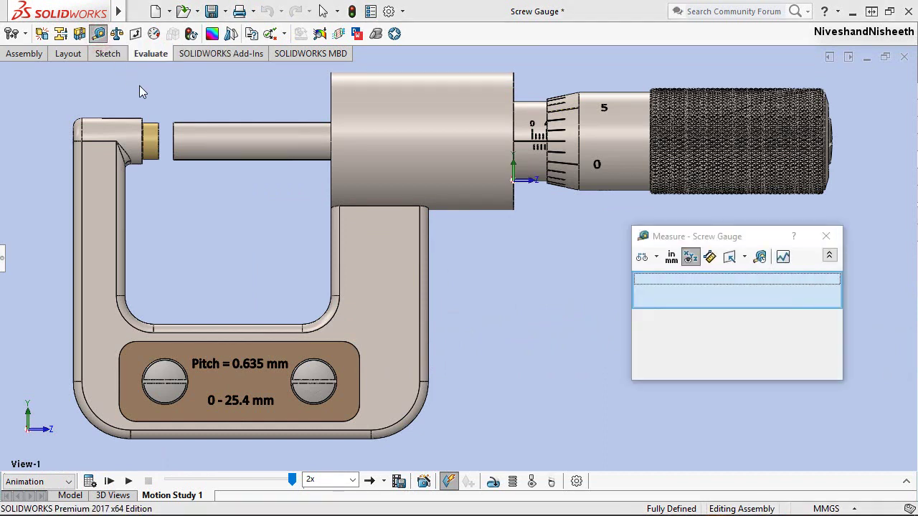
click(159, 147)
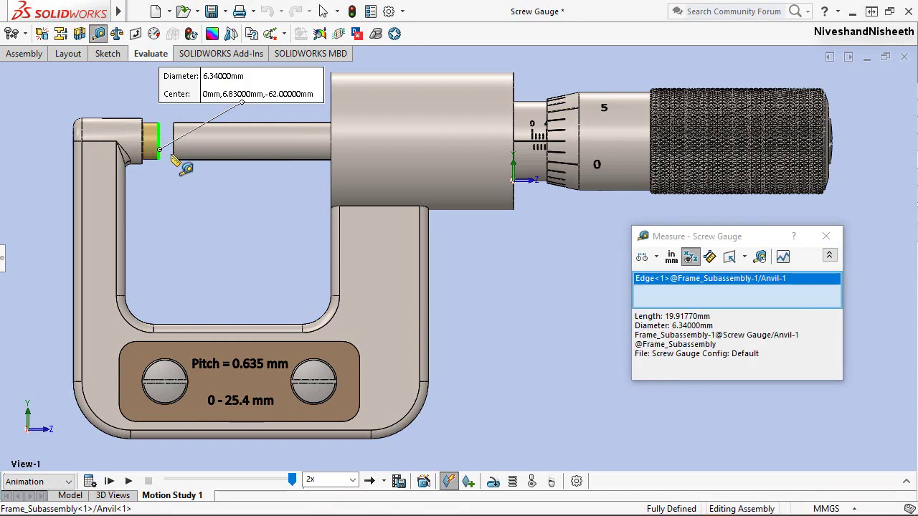
click(173, 150)
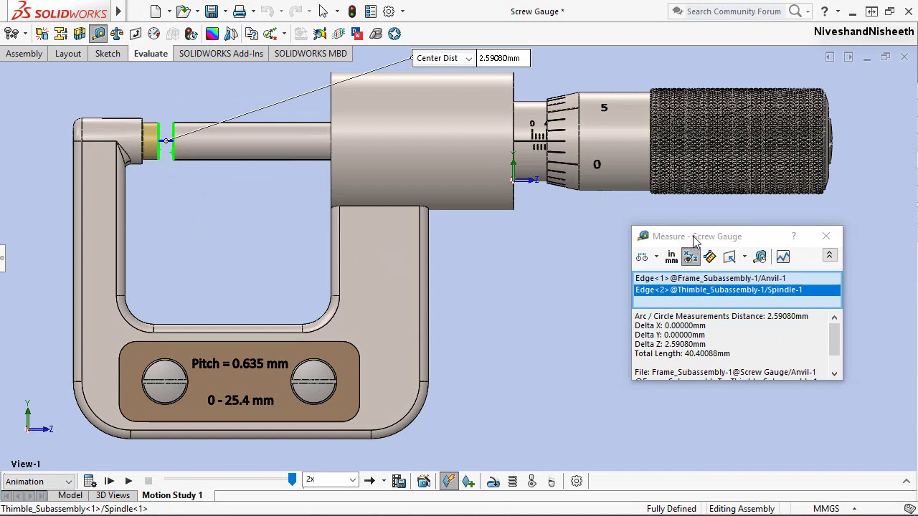
mouse_move(694, 242)
mouse_down()
mouse_move(185, 187)
mouse_move(181, 202)
mouse_up()
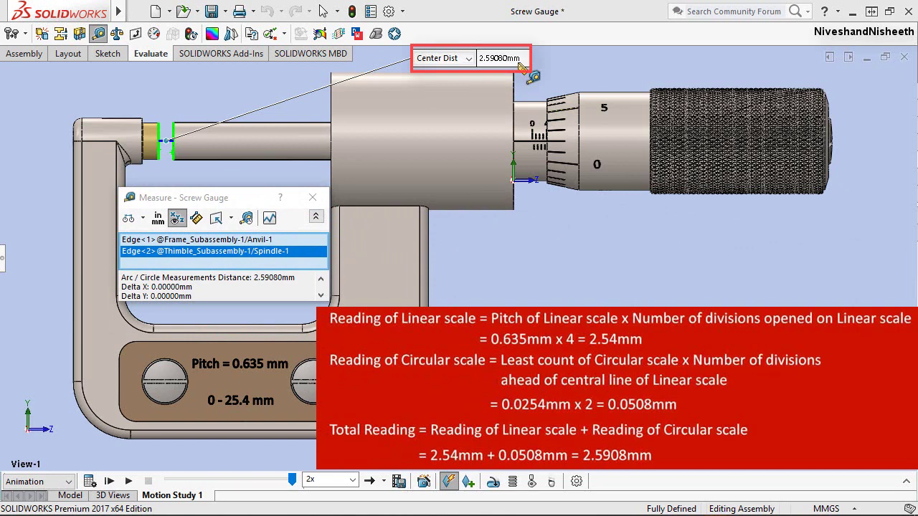
click(313, 197)
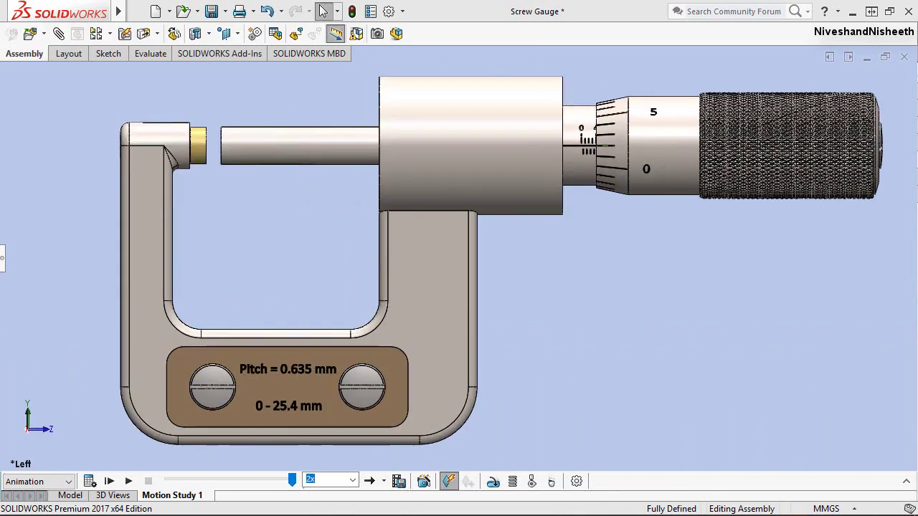
Show the View (Heads-Up) toolbar and turn RealView Graphics back on
click(526, 366)
right_click(694, 32)
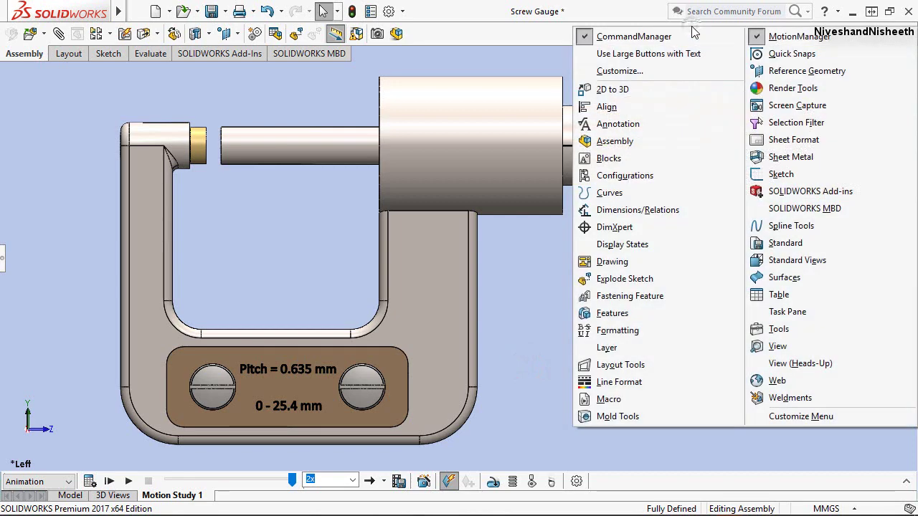
click(758, 368)
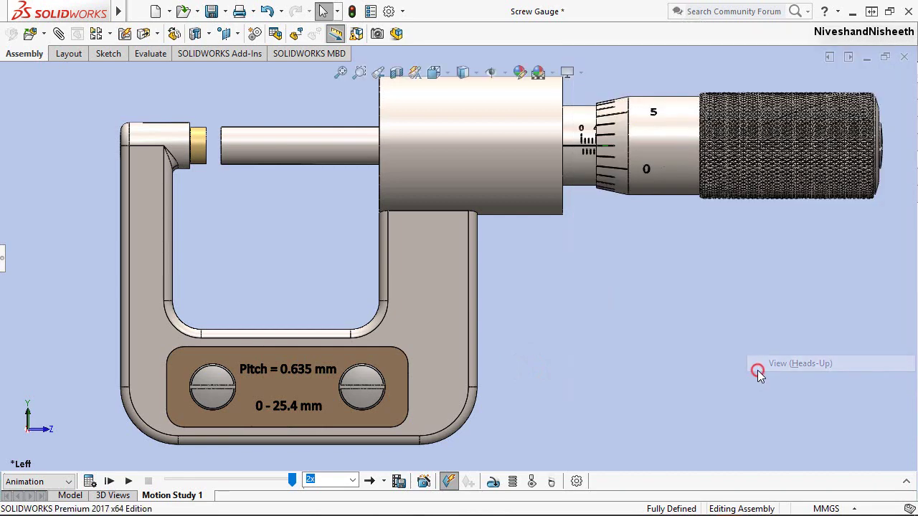
click(582, 74)
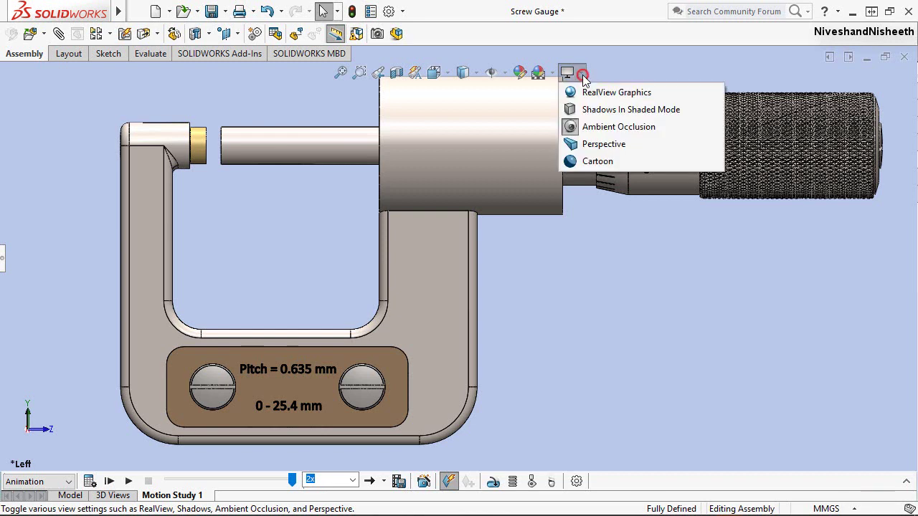
click(572, 93)
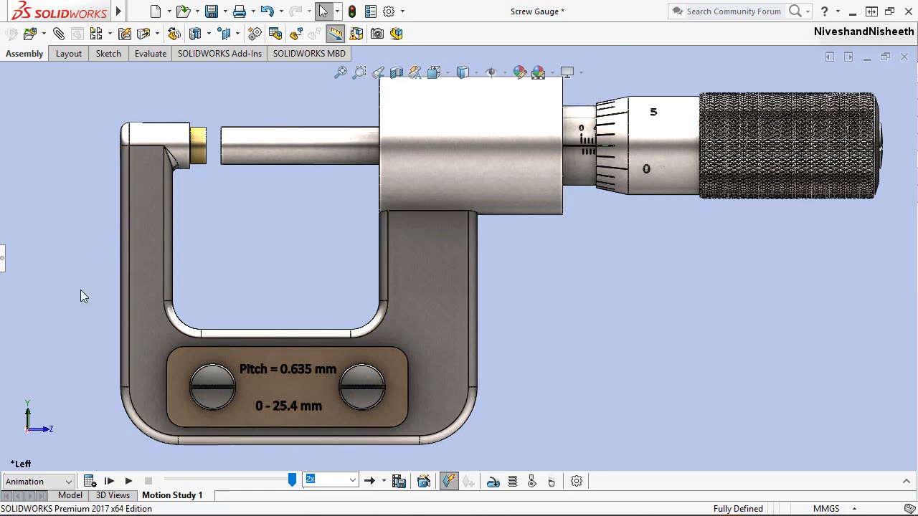
Return from the motion study to the model, then zoom in and recentre the micrometer
click(72, 497)
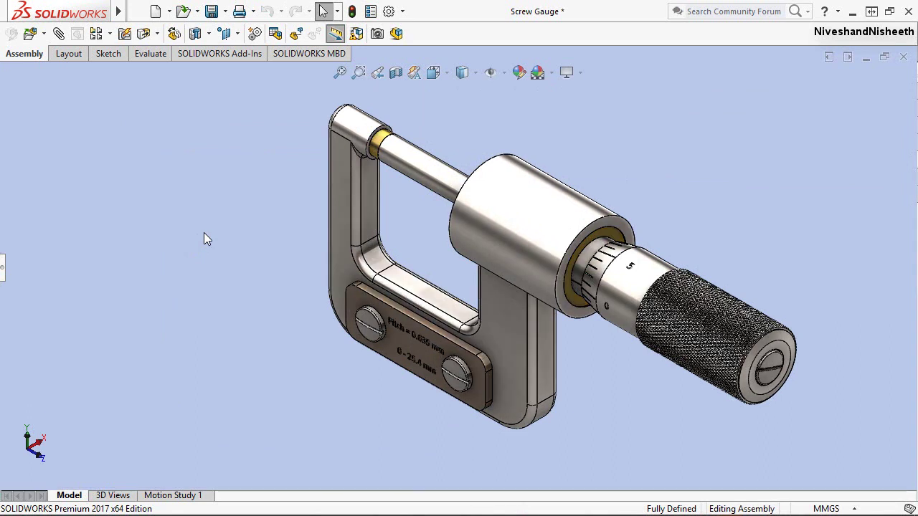
right_click(724, 169)
click(781, 212)
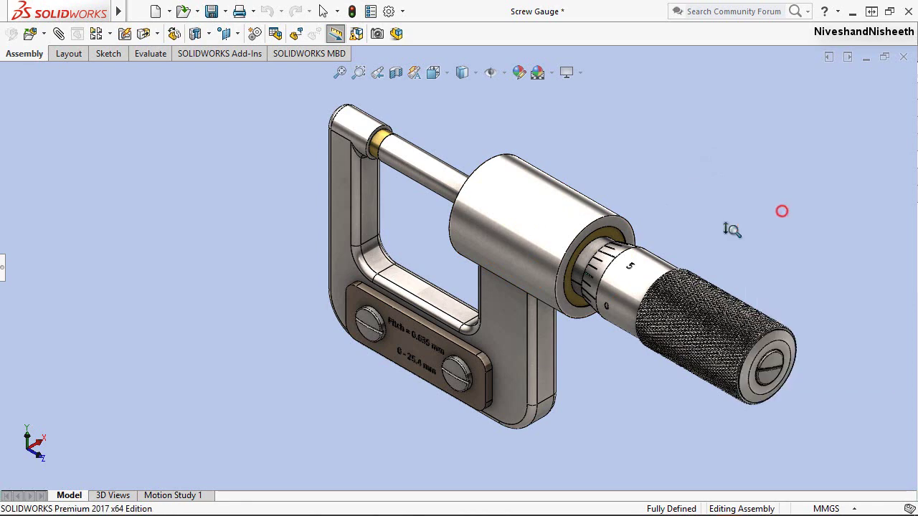
drag(676, 243, 665, 228)
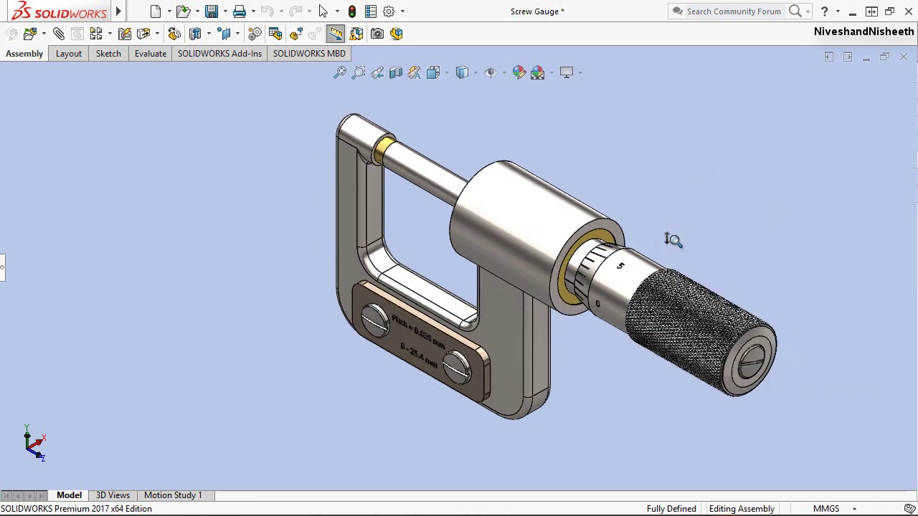
right_click(480, 107)
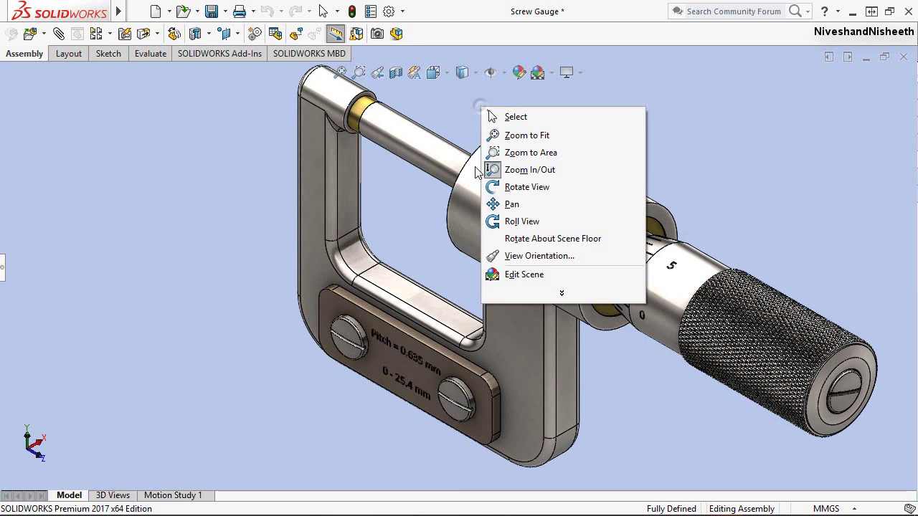
click(520, 207)
drag(512, 205, 485, 216)
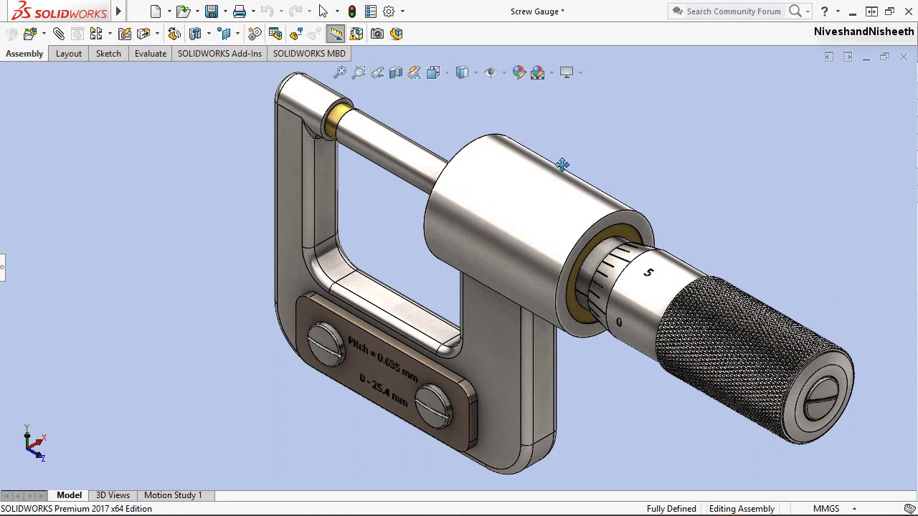
right_click(541, 138)
click(571, 136)
Switch to isometric view, then zoom and pan so the gauge fills the screen
key(space)
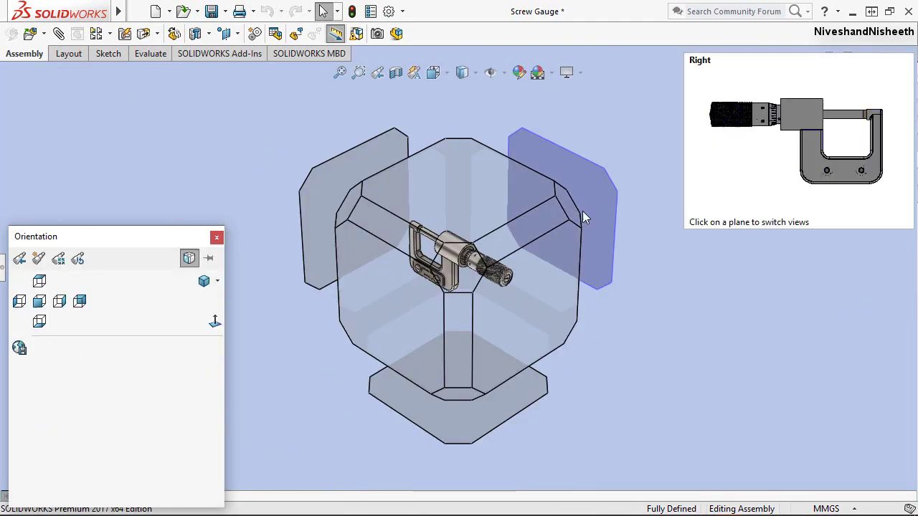
click(570, 213)
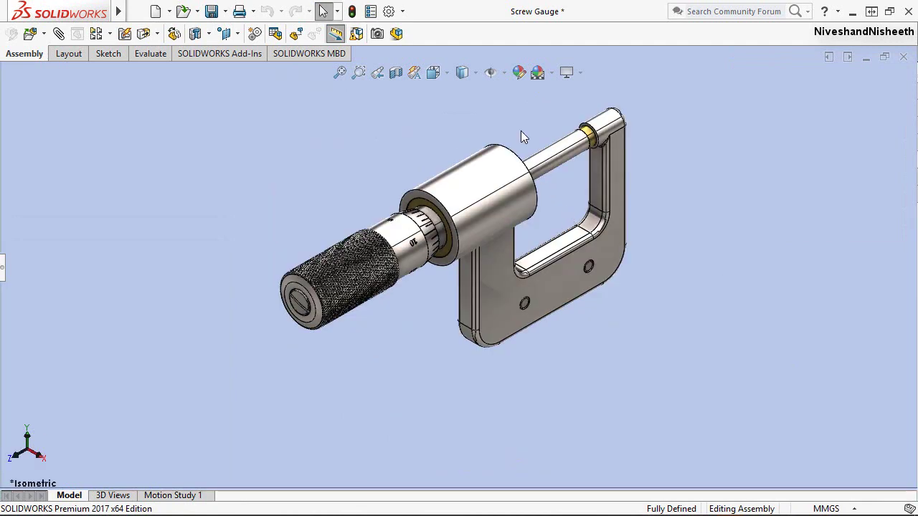
right_click(530, 124)
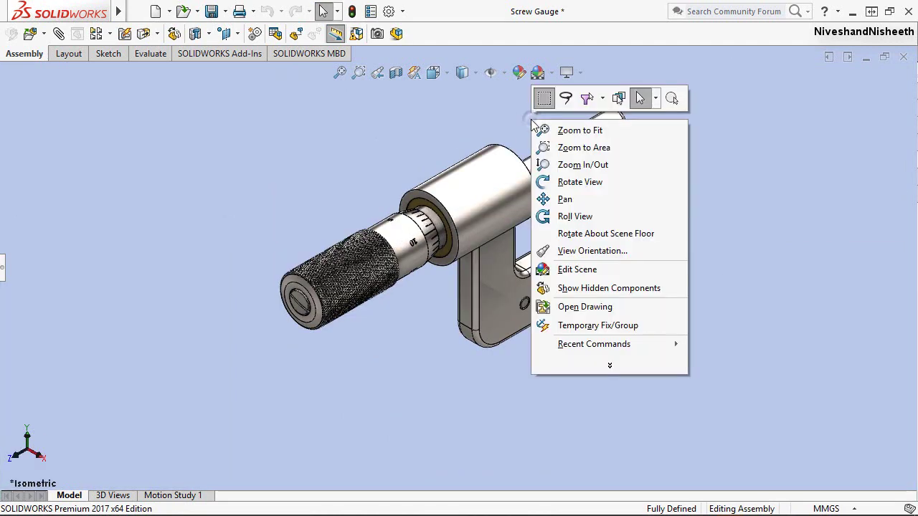
click(567, 163)
drag(568, 167, 543, 127)
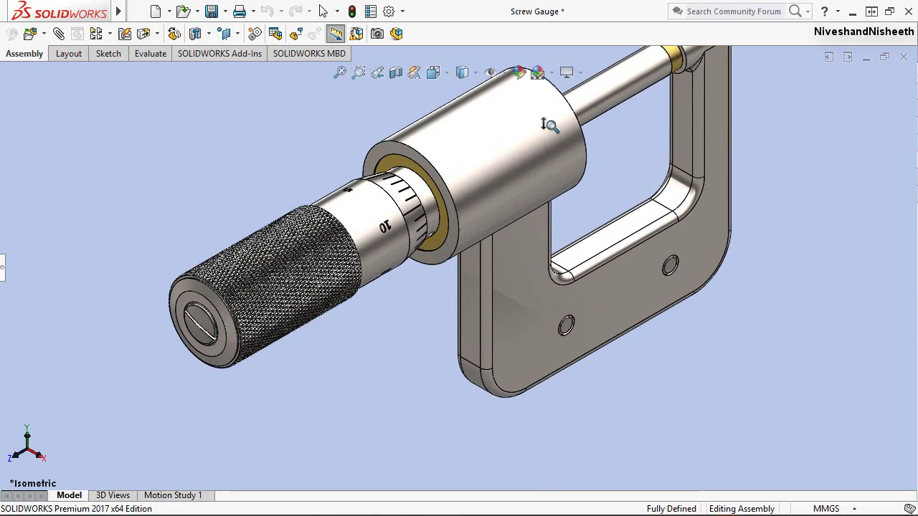
right_click(590, 280)
click(635, 377)
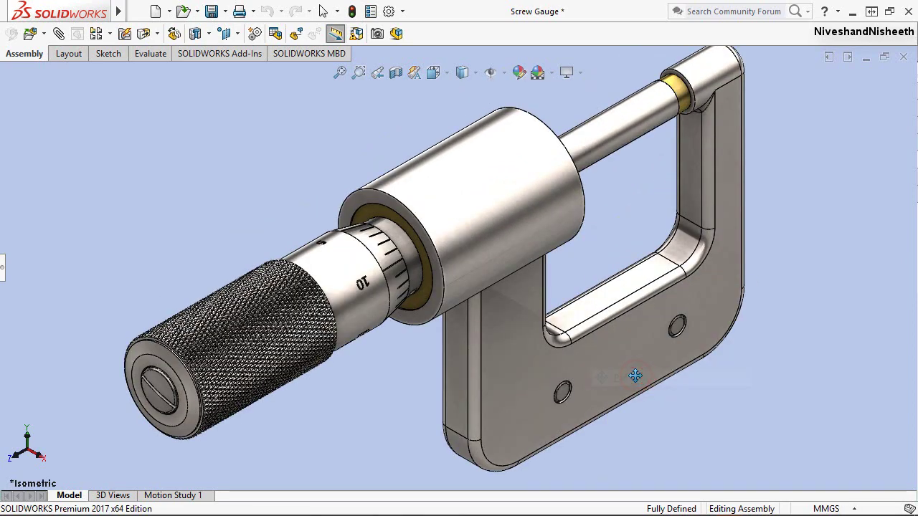
drag(631, 377, 618, 388)
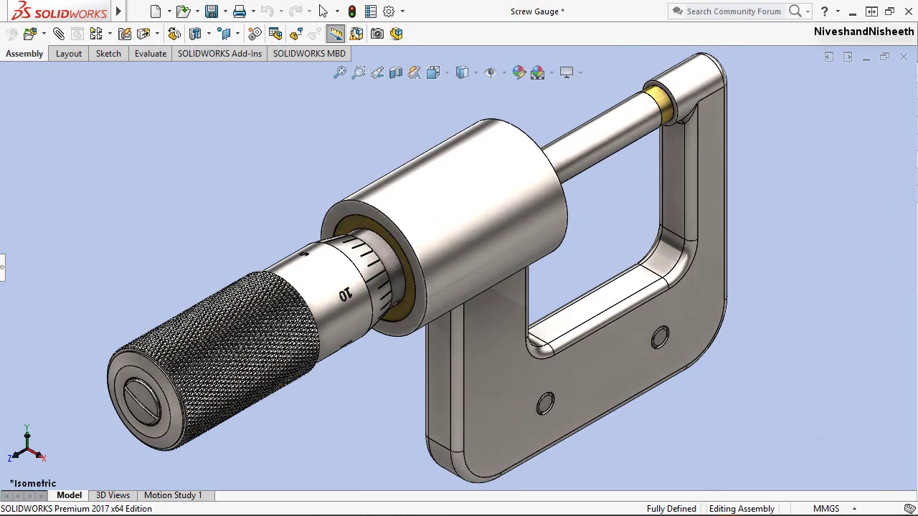
right_click(319, 172)
click(347, 181)
Turn on Use Large Buttons with Text, the Task Pane and the Standard Views toolbar
right_click(644, 32)
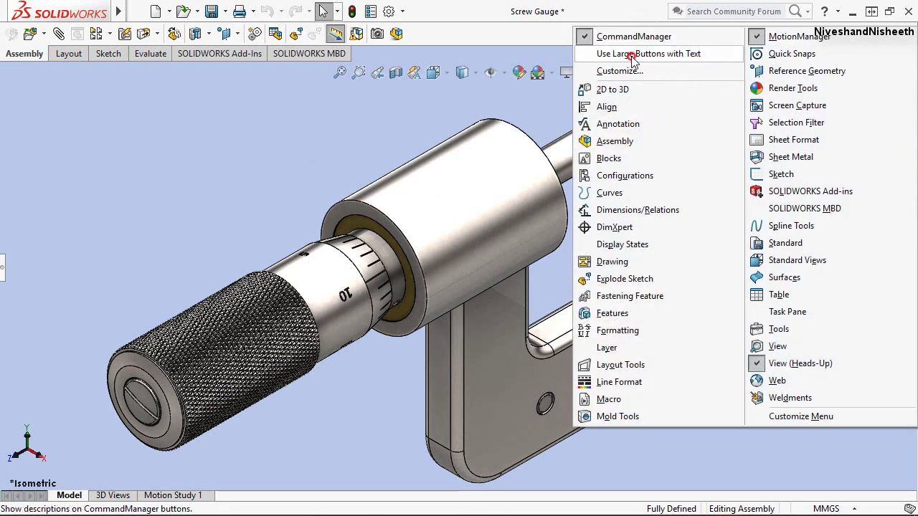
click(631, 54)
right_click(684, 59)
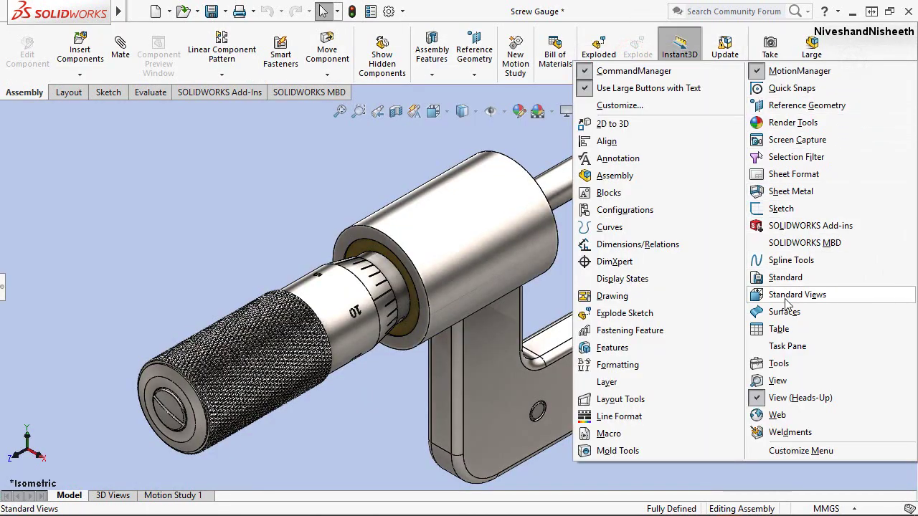
click(787, 346)
right_click(857, 61)
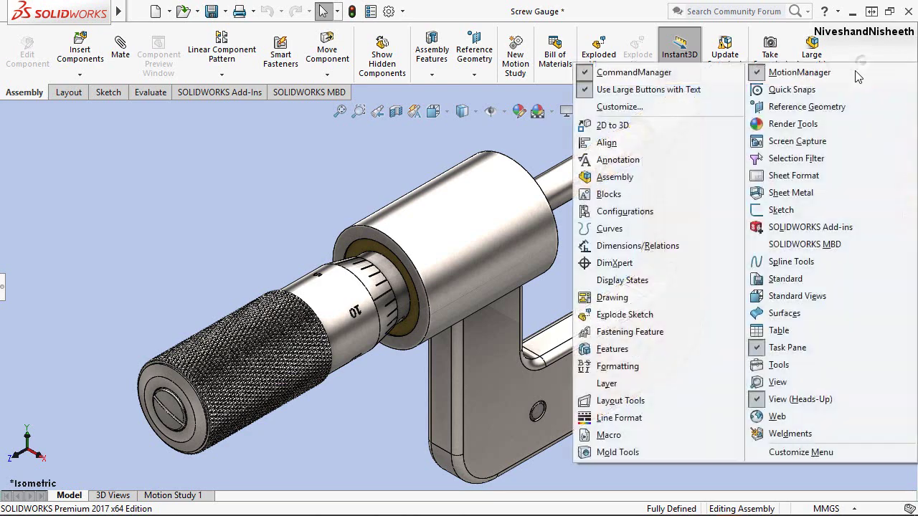
click(762, 296)
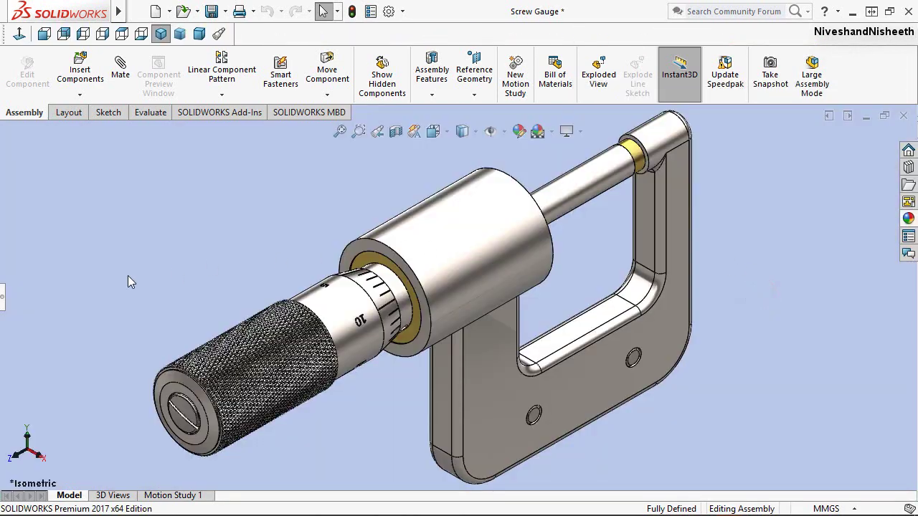
Bring back the FeatureManager design tree and collapse all its items
click(4, 299)
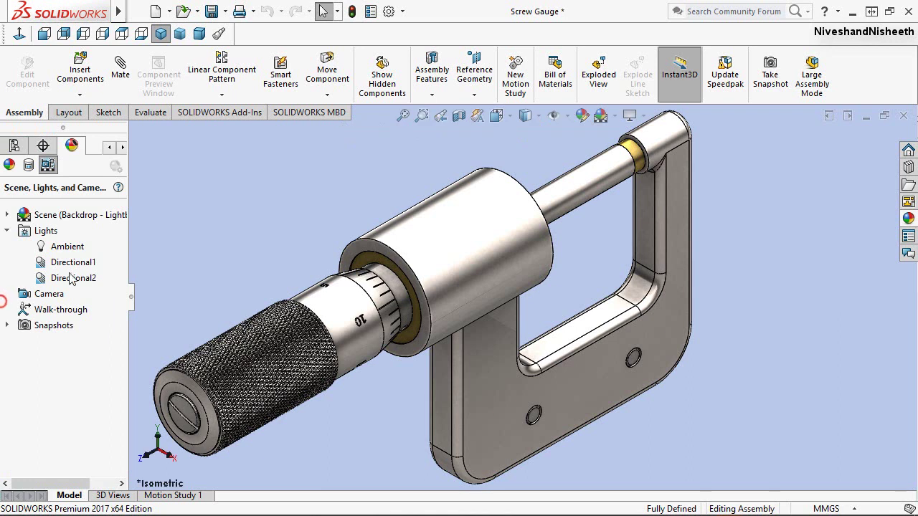
click(285, 224)
click(14, 145)
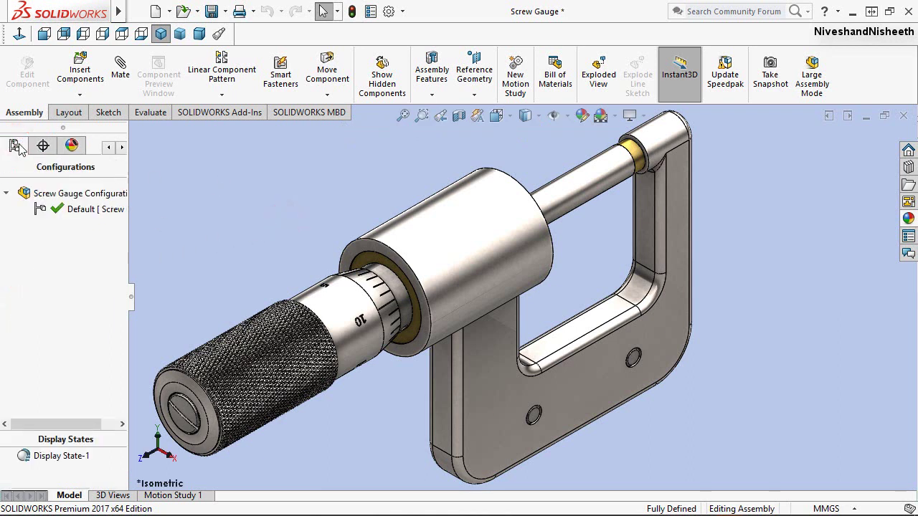
click(108, 147)
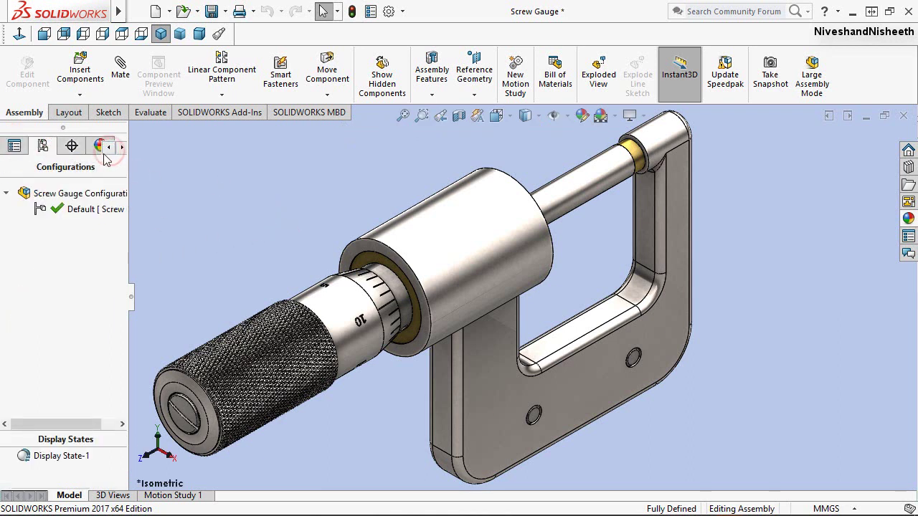
click(108, 147)
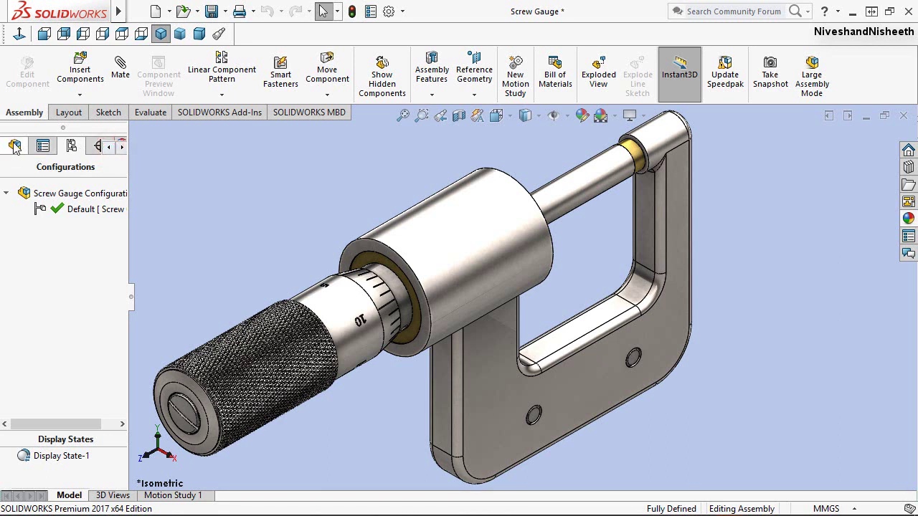
click(14, 146)
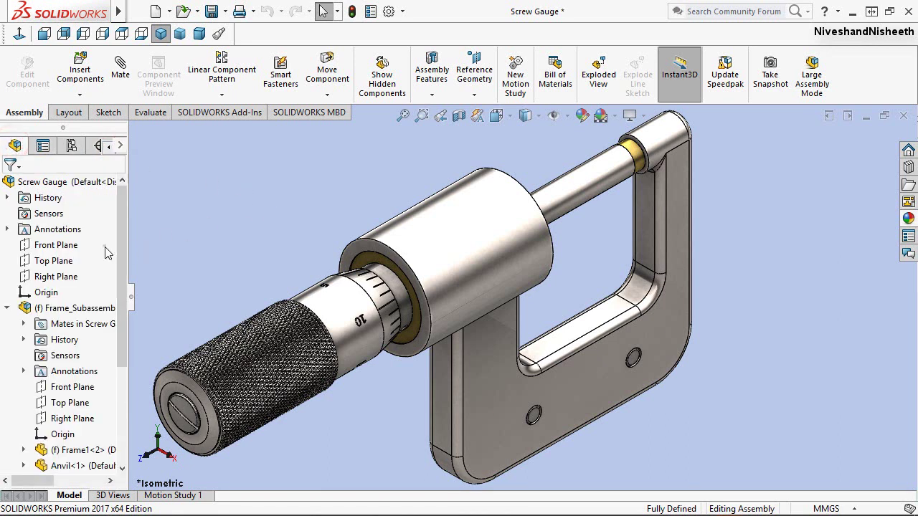
right_click(106, 251)
click(130, 254)
click(269, 198)
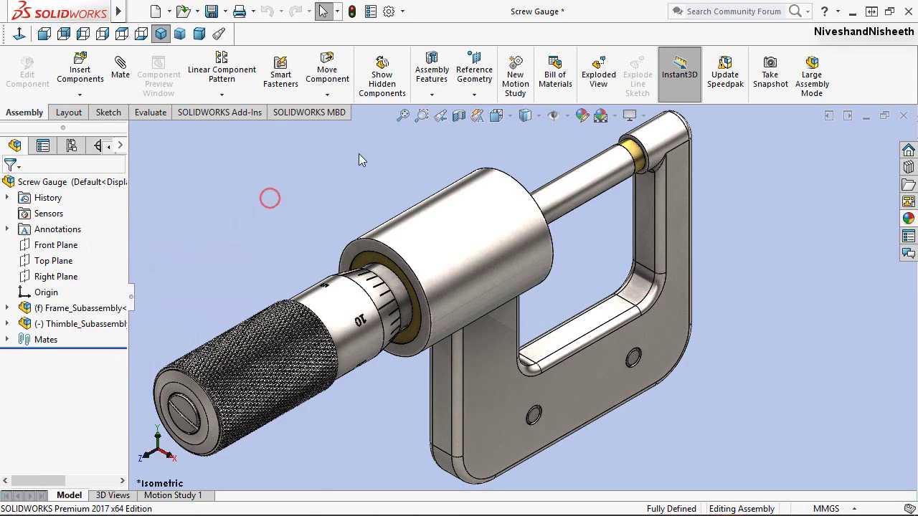
Turn the screw gauge to a view from its other side and zoom in on it
key(space)
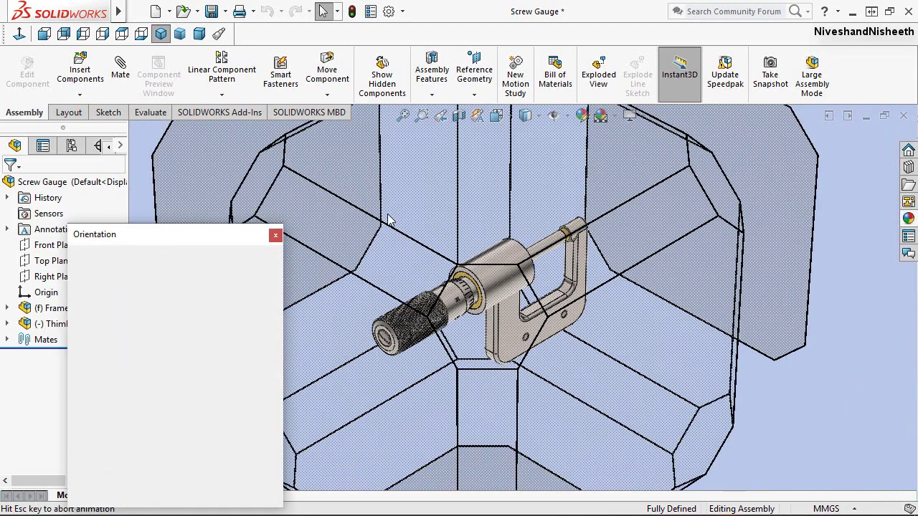
click(419, 251)
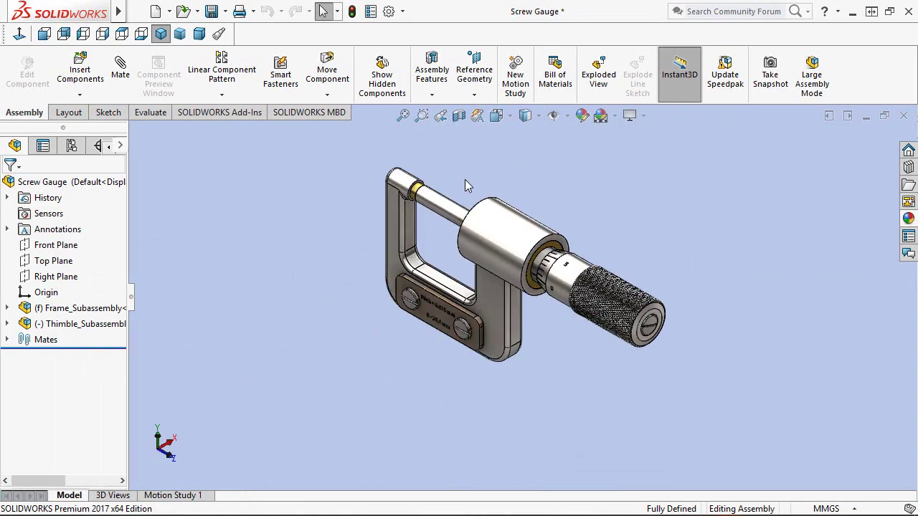
scroll(495, 223, up, 1)
scroll(516, 251, up, 2)
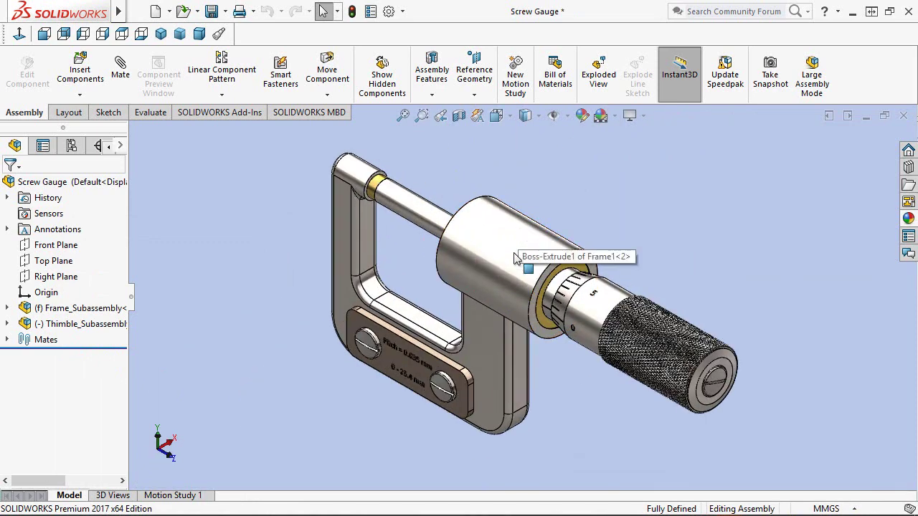
scroll(515, 258, up, 1)
scroll(514, 258, up, 1)
scroll(522, 179, up, 1)
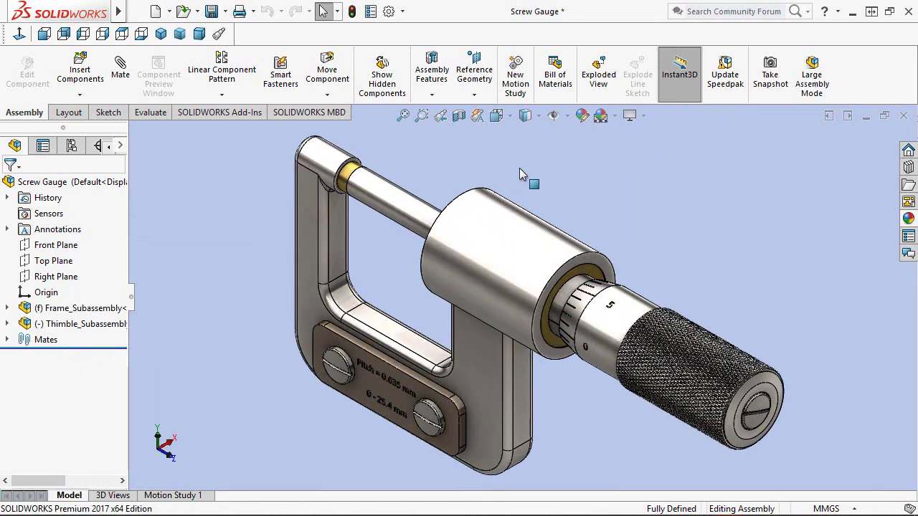
click(520, 168)
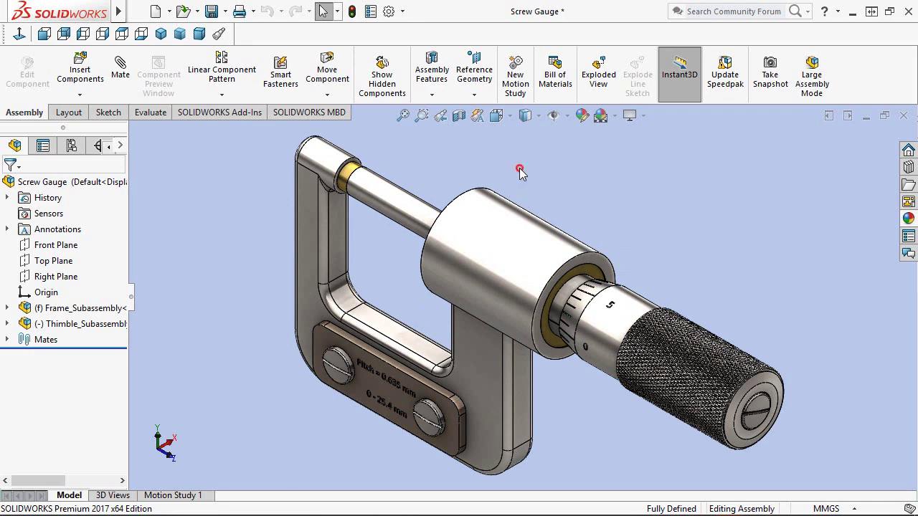
Save Screw Gauge.SLDASM together with the modified Thimble1.SLDPRT using Save All
click(213, 16)
drag(418, 130, 373, 185)
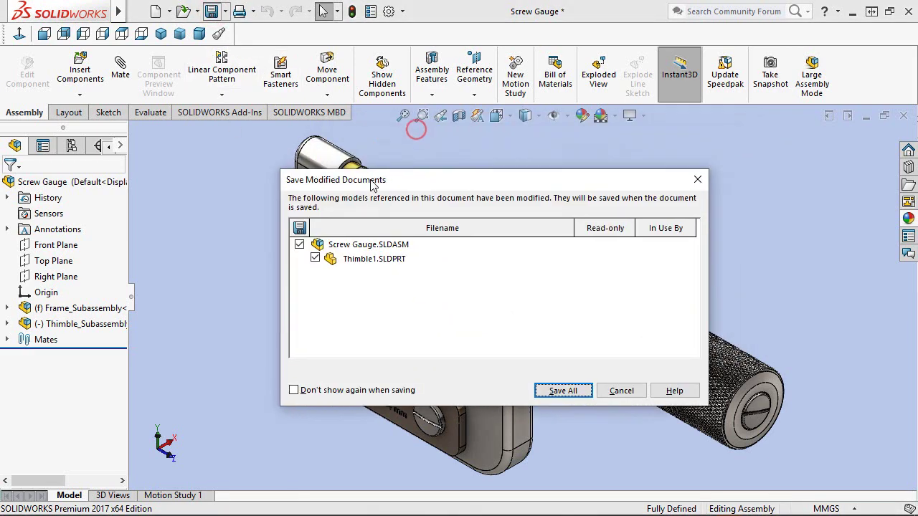
click(572, 394)
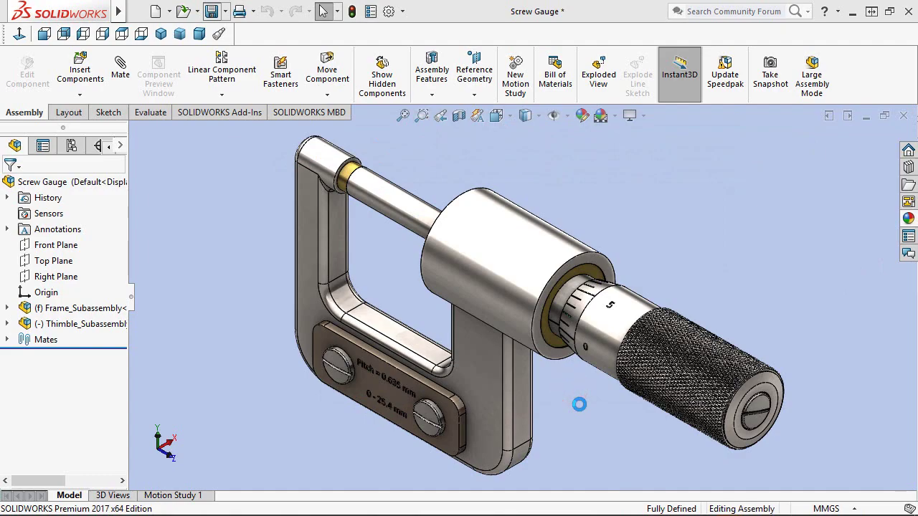